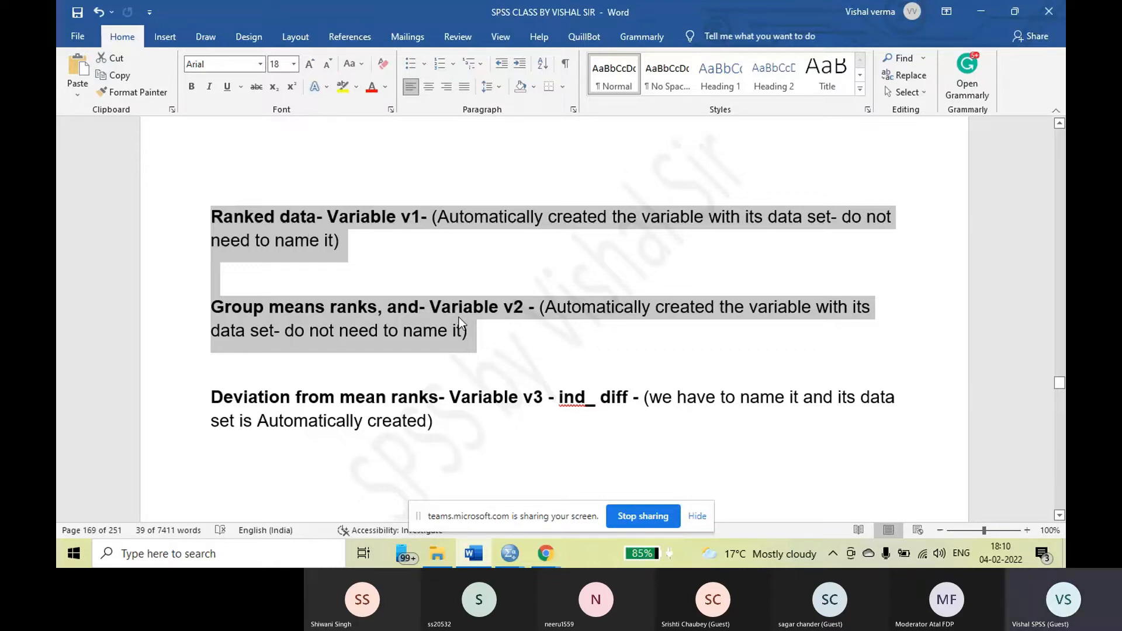
# Highlight the "Deviation from mean ranks" paragraph and its "Variable v3" label for review
pyautogui.moveTo(219, 405); pyautogui.dragTo(618, 417)
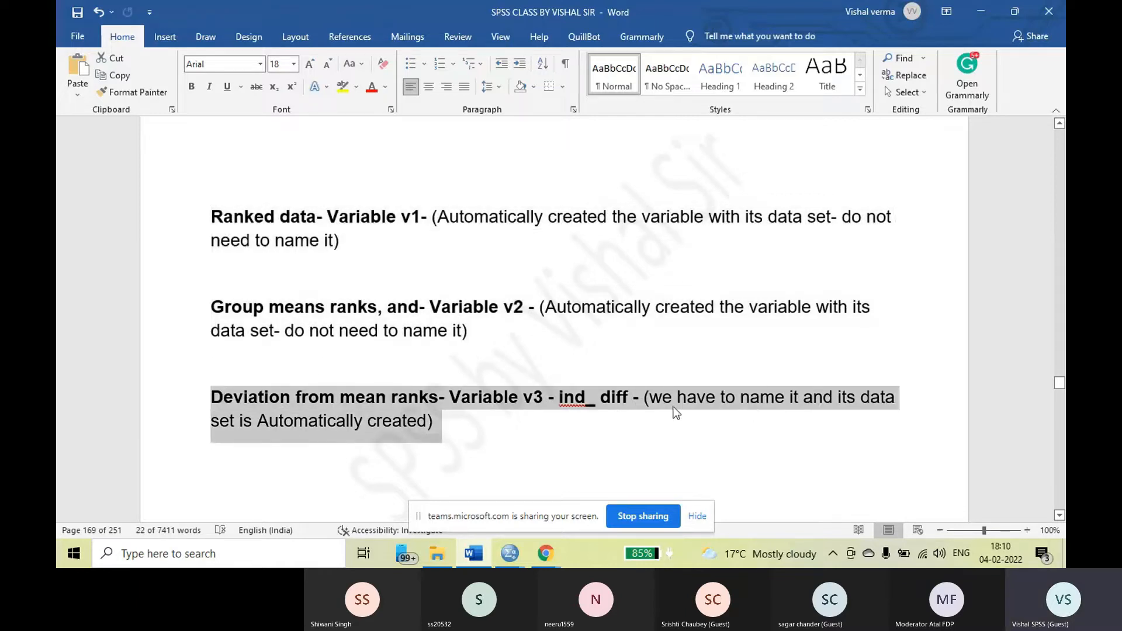
pyautogui.click(347, 401)
pyautogui.moveTo(450, 401); pyautogui.dragTo(542, 399)
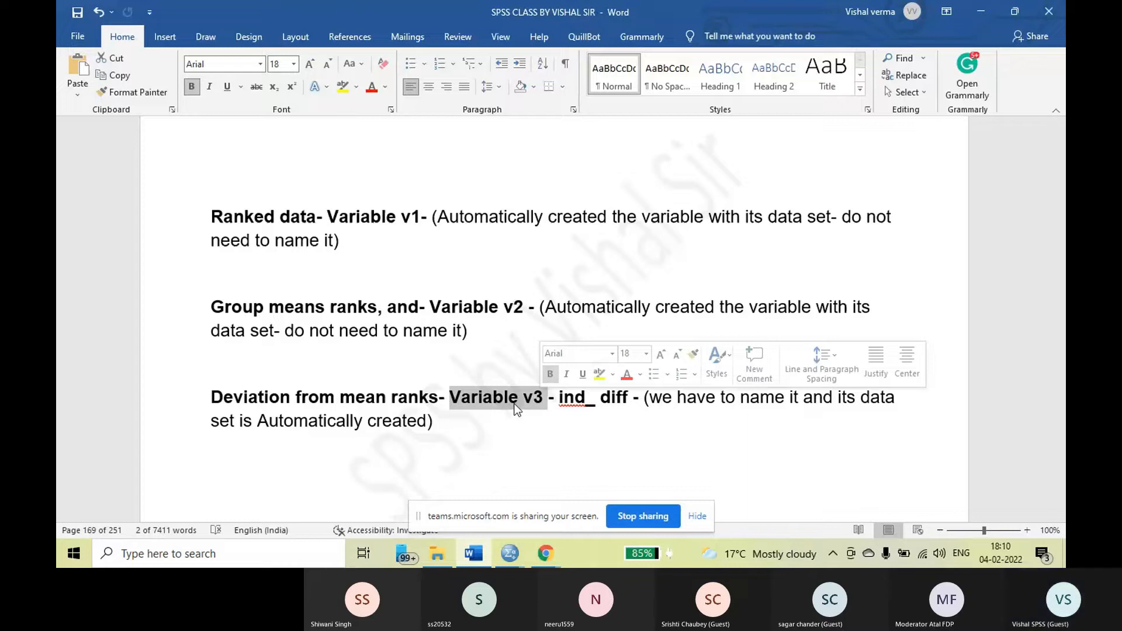
pyautogui.click(508, 402)
pyautogui.moveTo(210, 397); pyautogui.dragTo(507, 430)
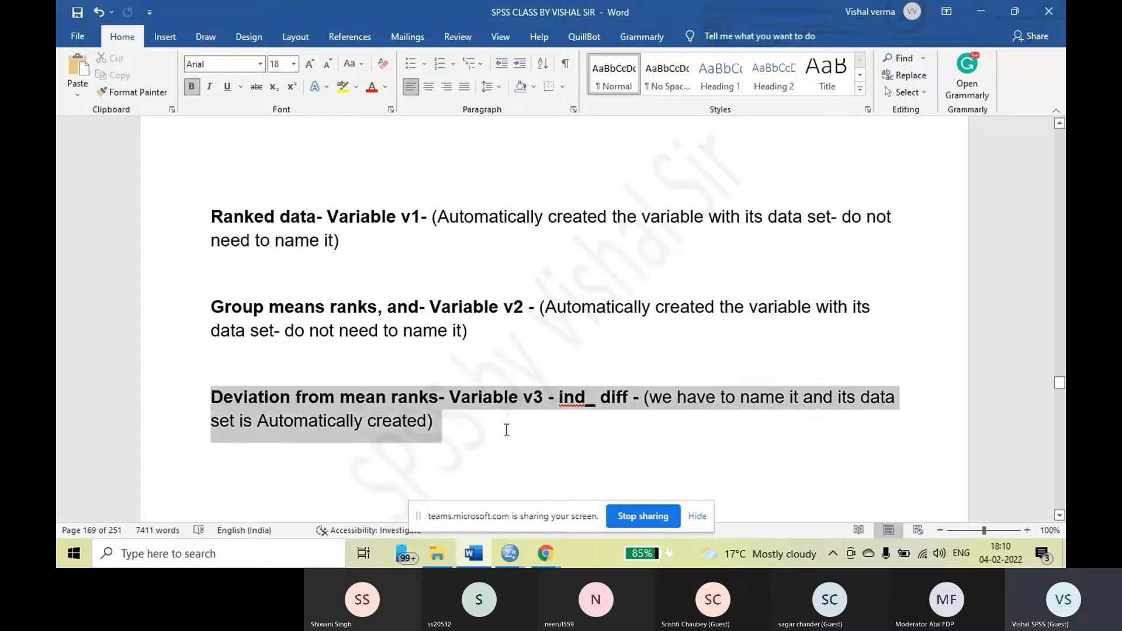
# Prefix the "Ranked data" paragraph with "Step1-"
pyautogui.click(209, 216)
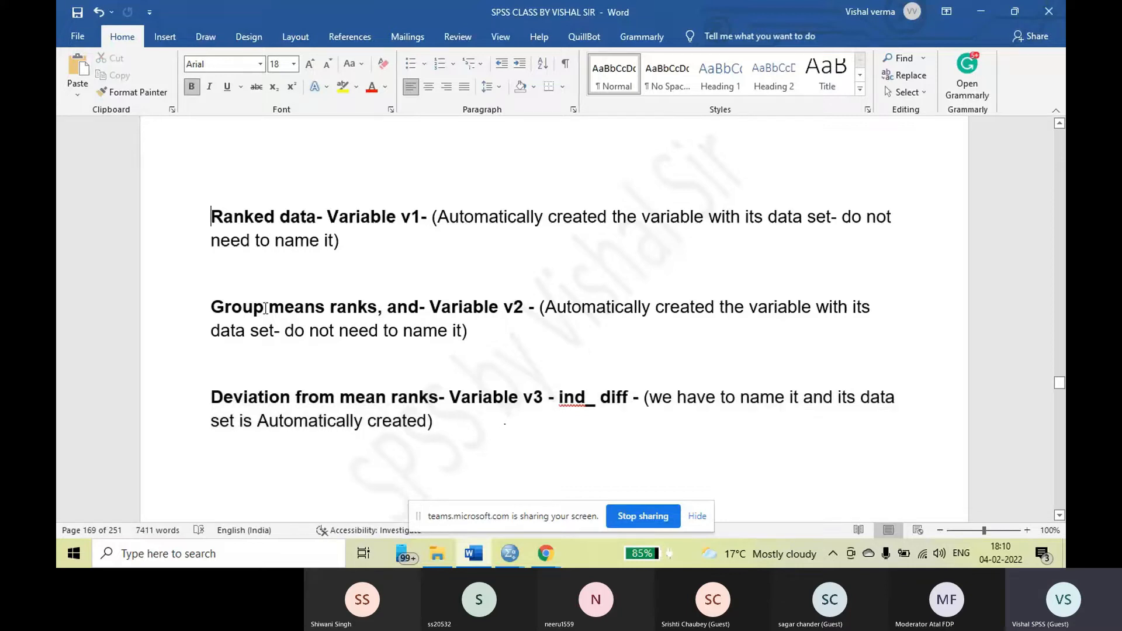
pyautogui.write('Ste1')
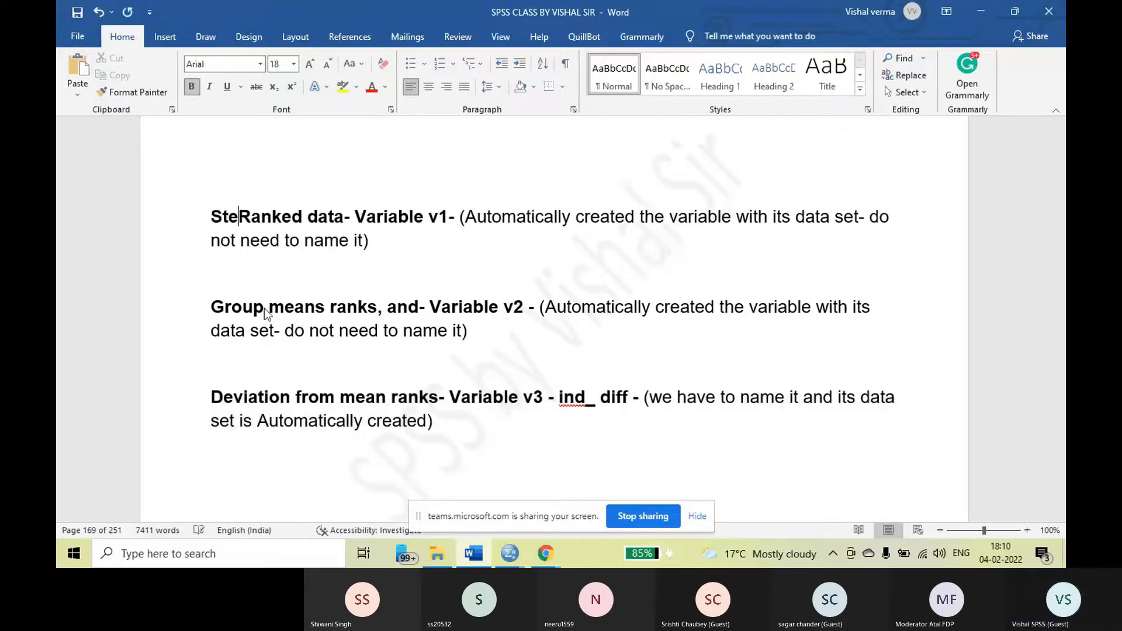
pyautogui.write('-')
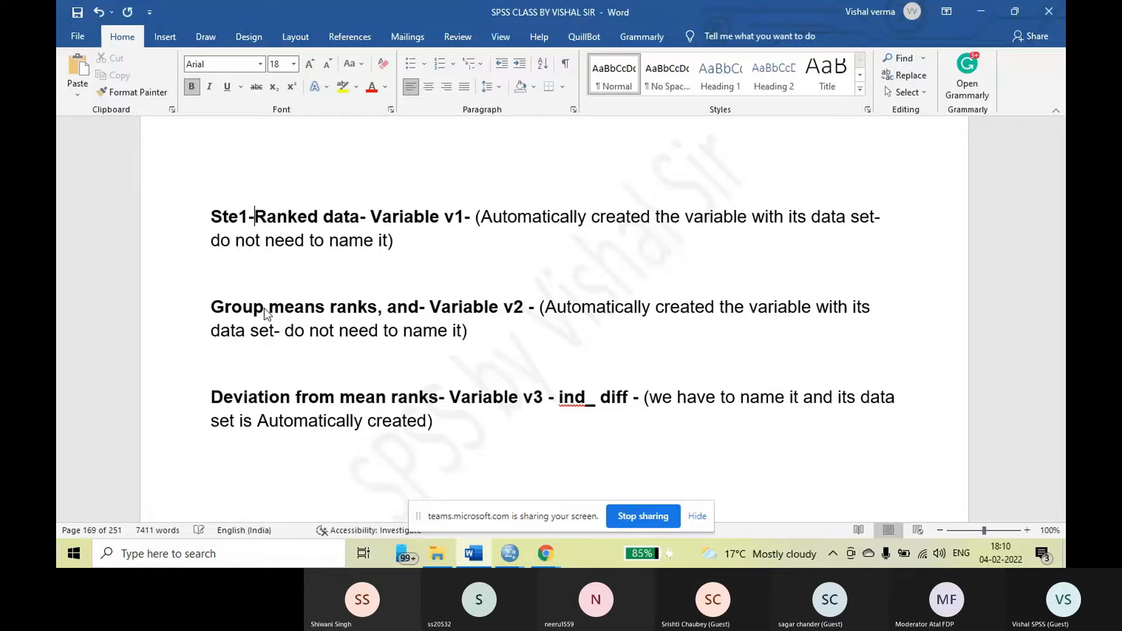
pyautogui.click(238, 221)
pyautogui.write('p')
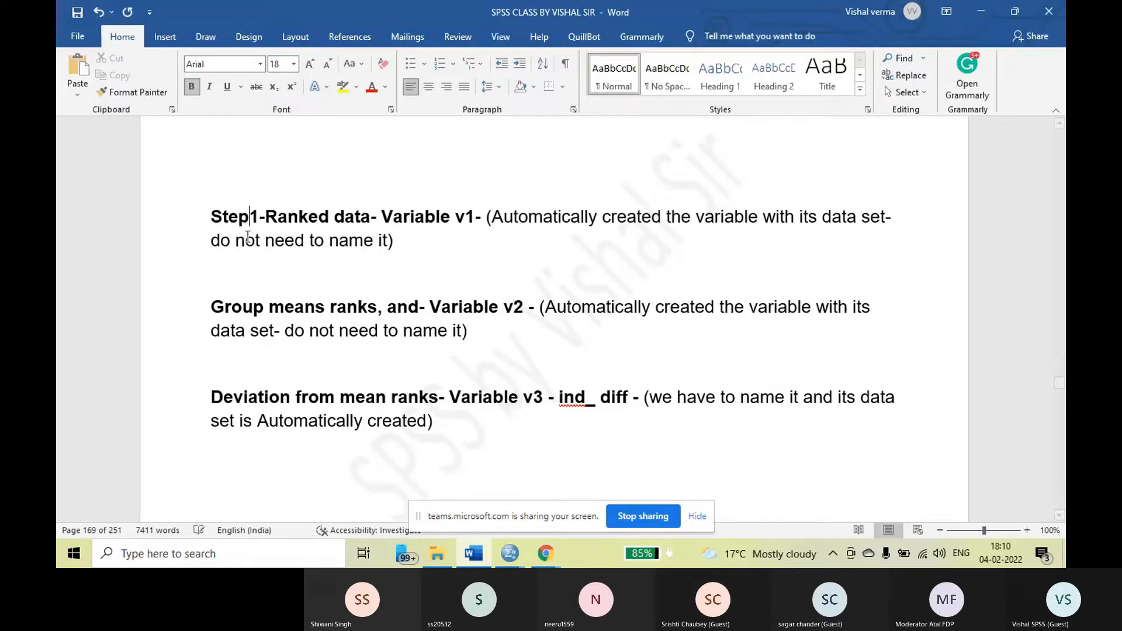
# Prefix the "Group means ranks" paragraph with "Step2-" and the "Deviation from mean ranks" paragraph with "Step3-"
pyautogui.click(207, 307)
pyautogui.write('Ste')
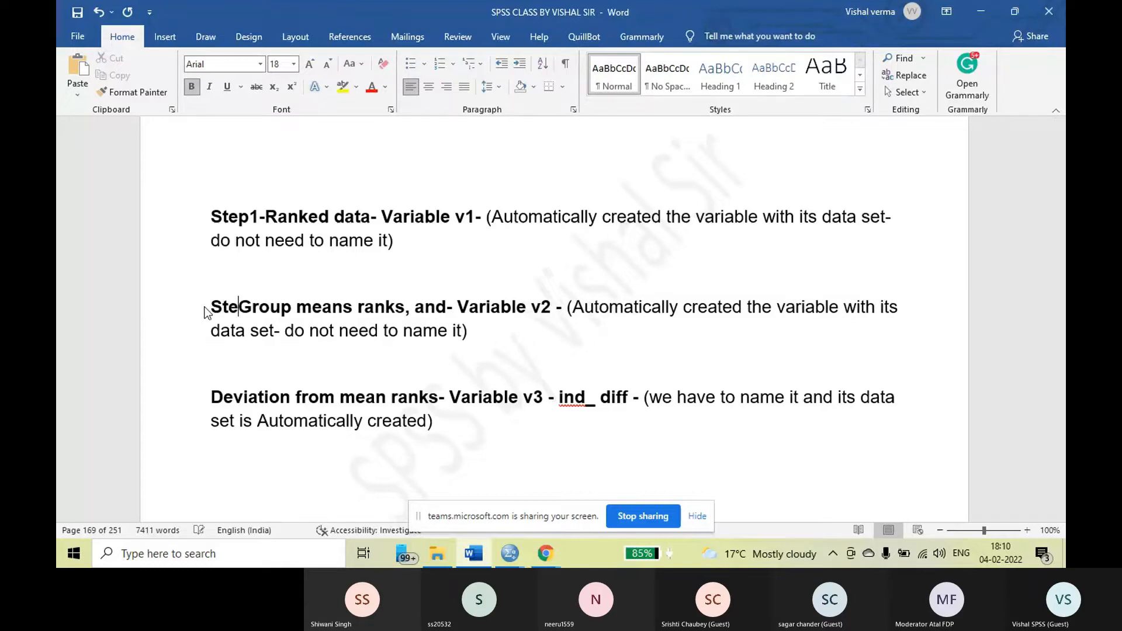
pyautogui.write('p2-')
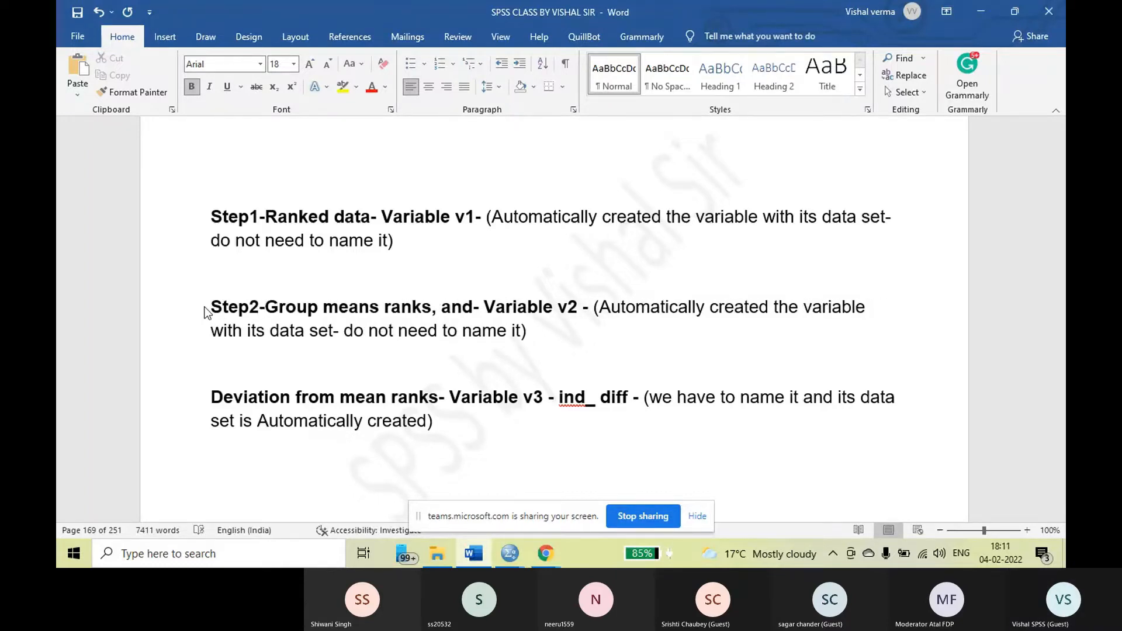
pyautogui.click(212, 397)
pyautogui.write('Step')
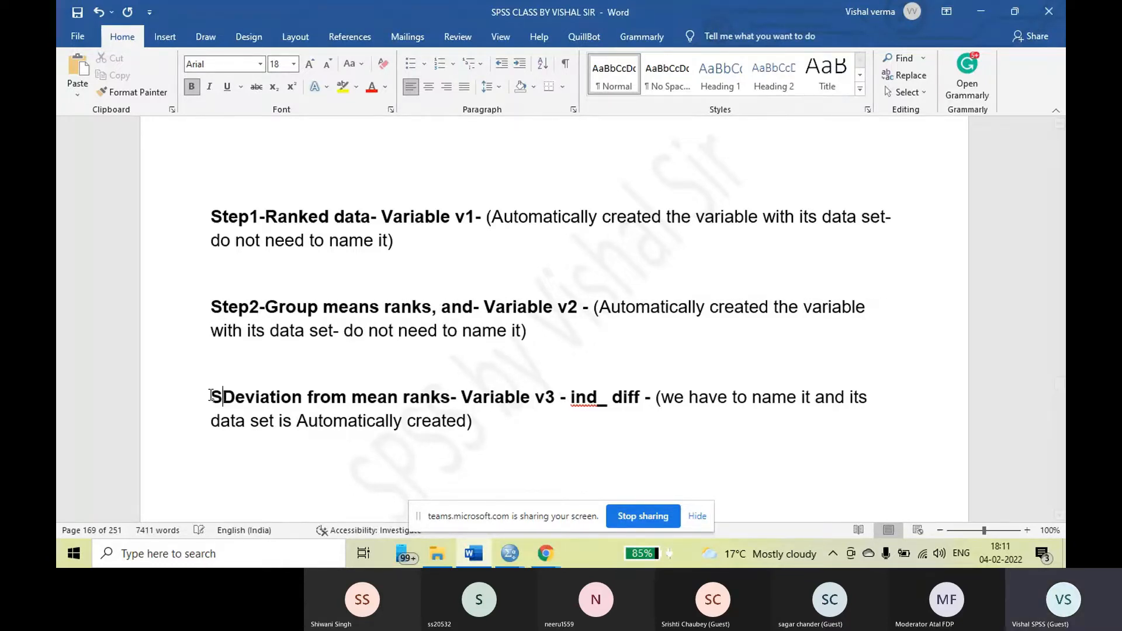
pyautogui.write('3-')
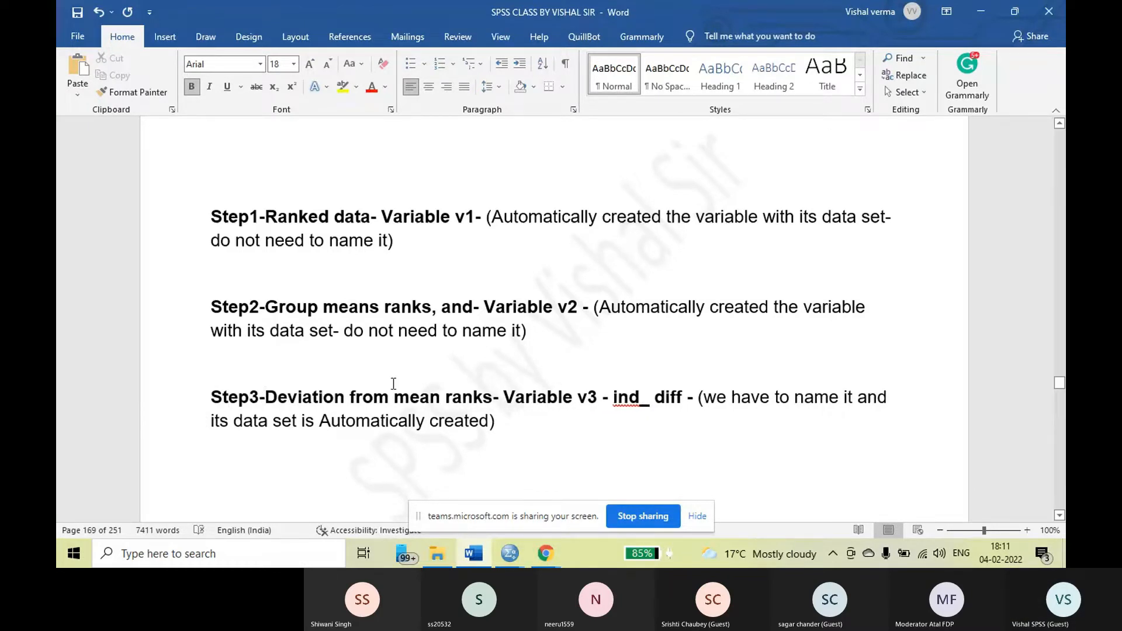
# Correct the misspelled "Esxample" heading above "Variable View" to "Example"
pyautogui.scroll(-2, 396, 386)
pyautogui.scroll(-6, 396, 385)
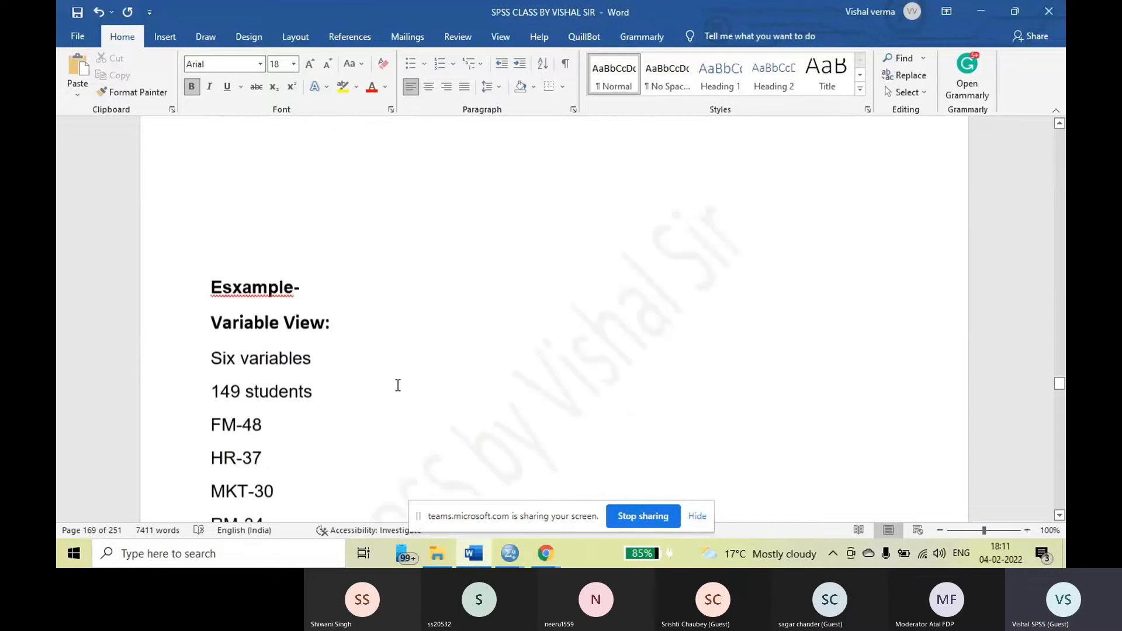
pyautogui.scroll(-2, 398, 385)
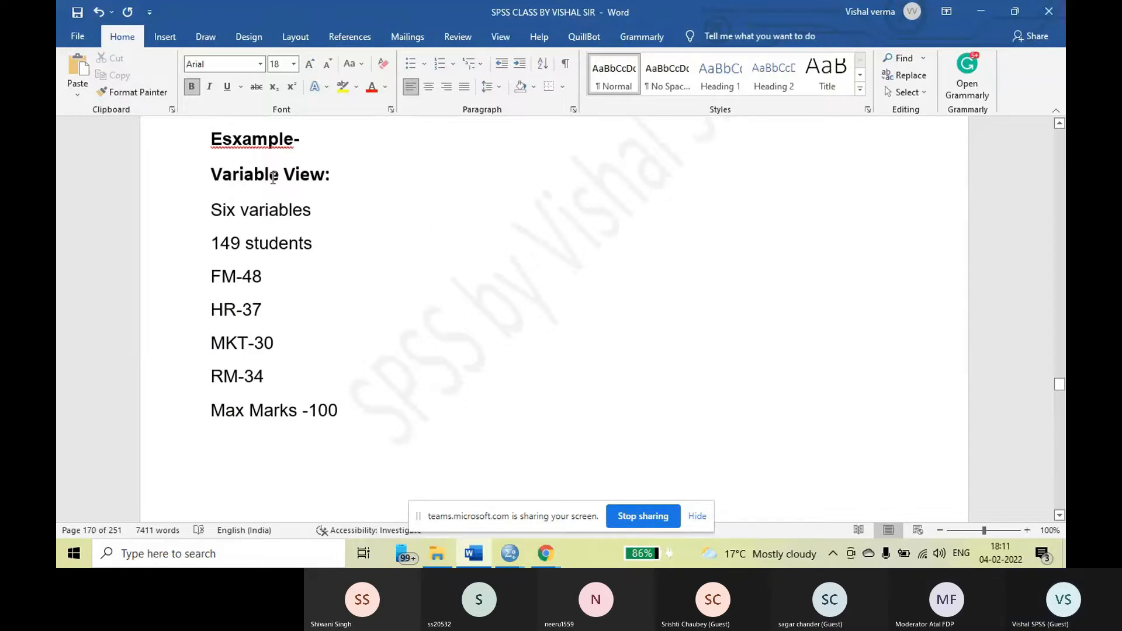
pyautogui.rightClick(234, 140)
pyautogui.click(227, 159)
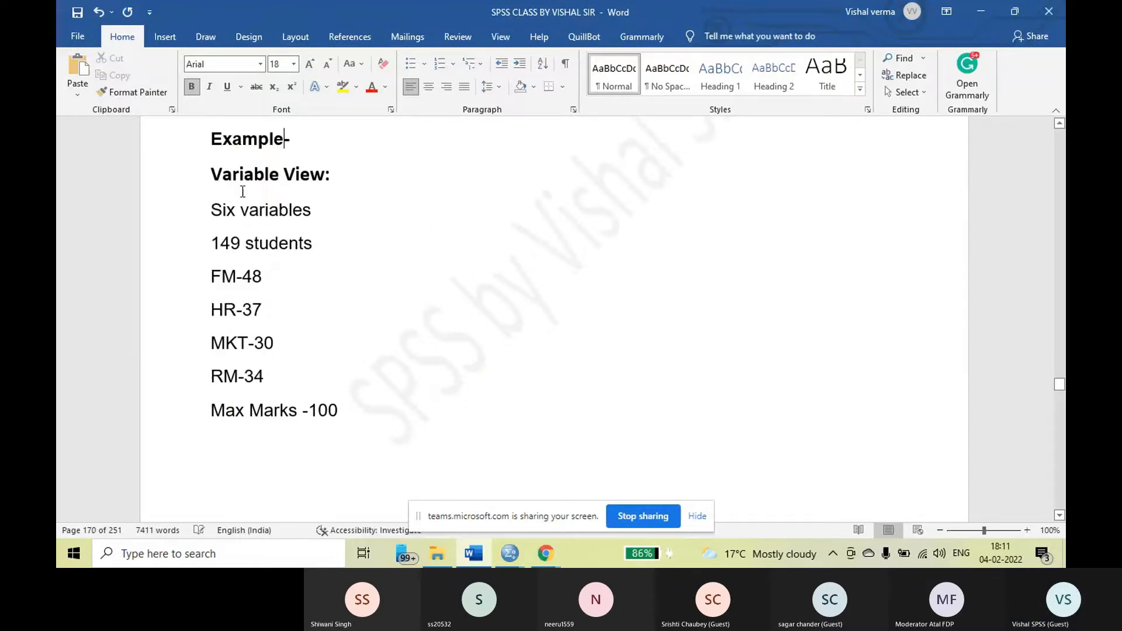
# Review the example's student count and maximum marks lines, and the variable definitions in the Variable View screenshot
pyautogui.doubleClick(213, 242)
pyautogui.moveTo(258, 238); pyautogui.dragTo(319, 244)
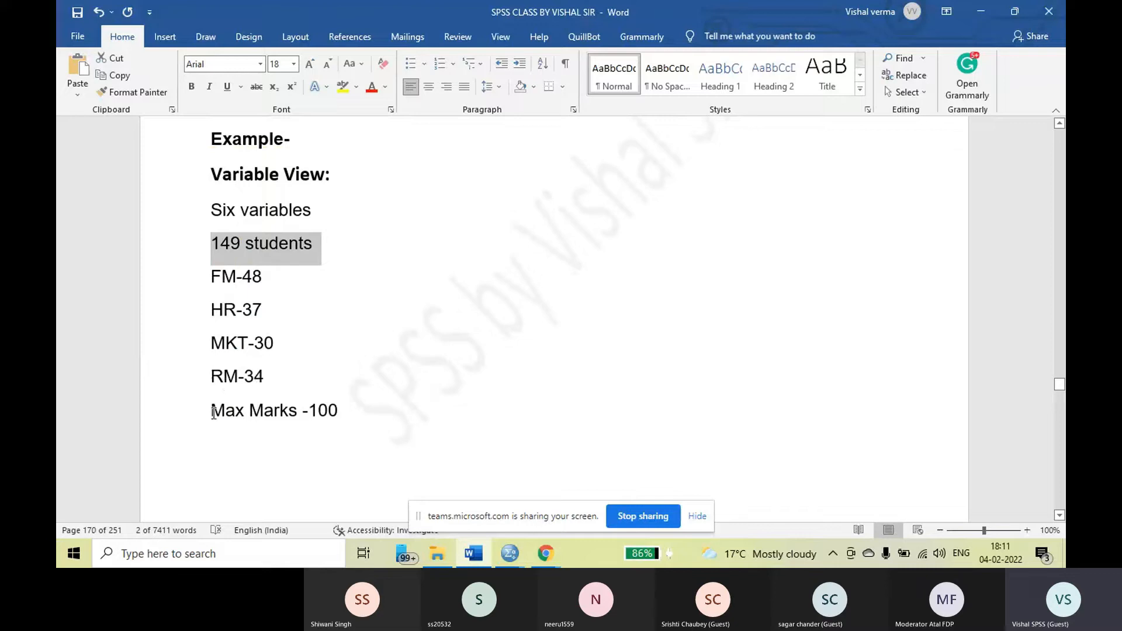
pyautogui.moveTo(205, 411); pyautogui.dragTo(345, 415)
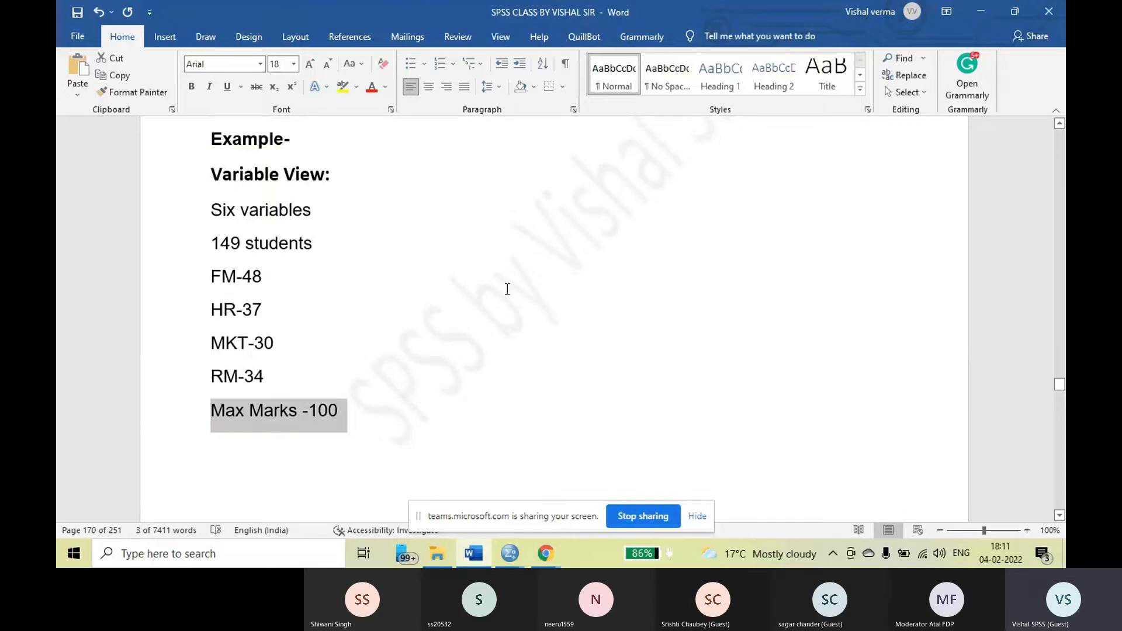
pyautogui.scroll(-2, 501, 291)
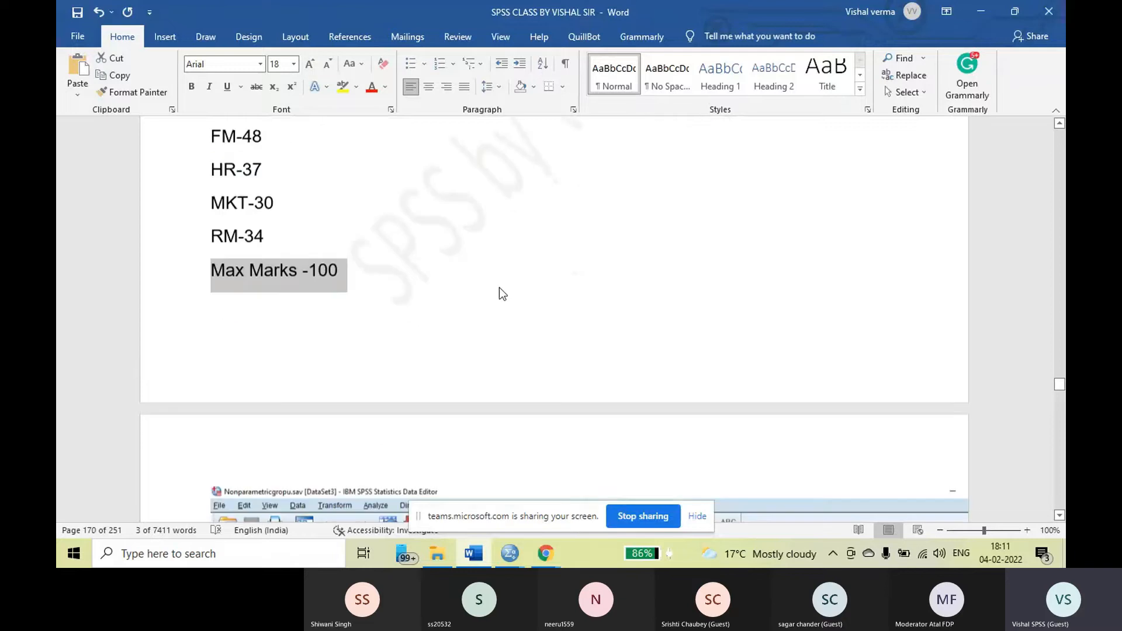
pyautogui.scroll(-2, 499, 288)
pyautogui.scroll(-2, 500, 287)
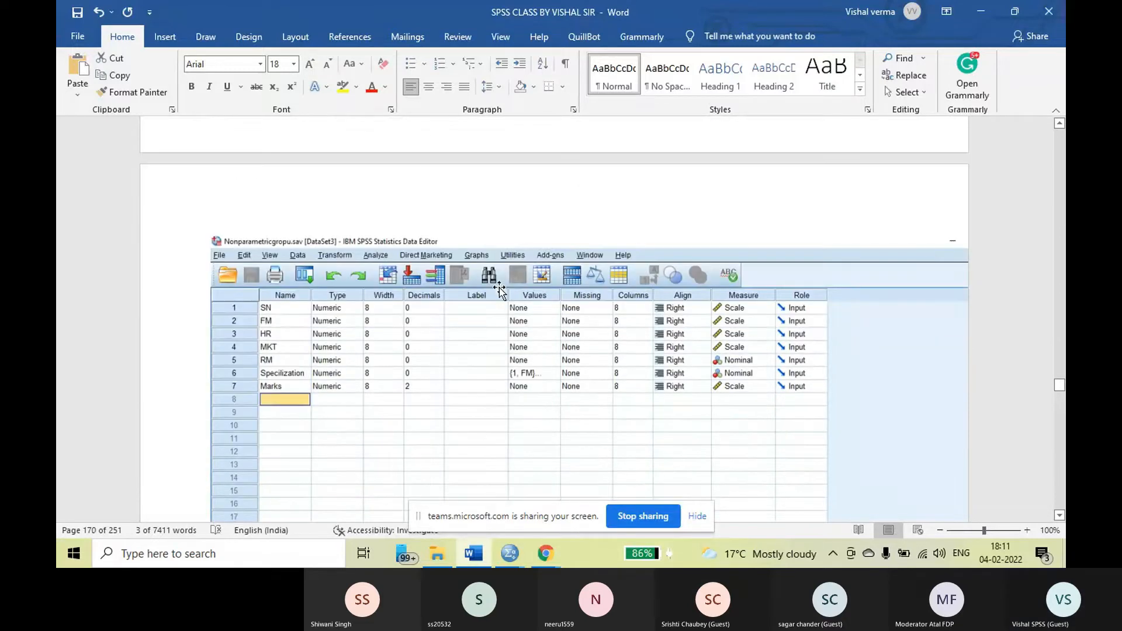
pyautogui.scroll(-1, 499, 287)
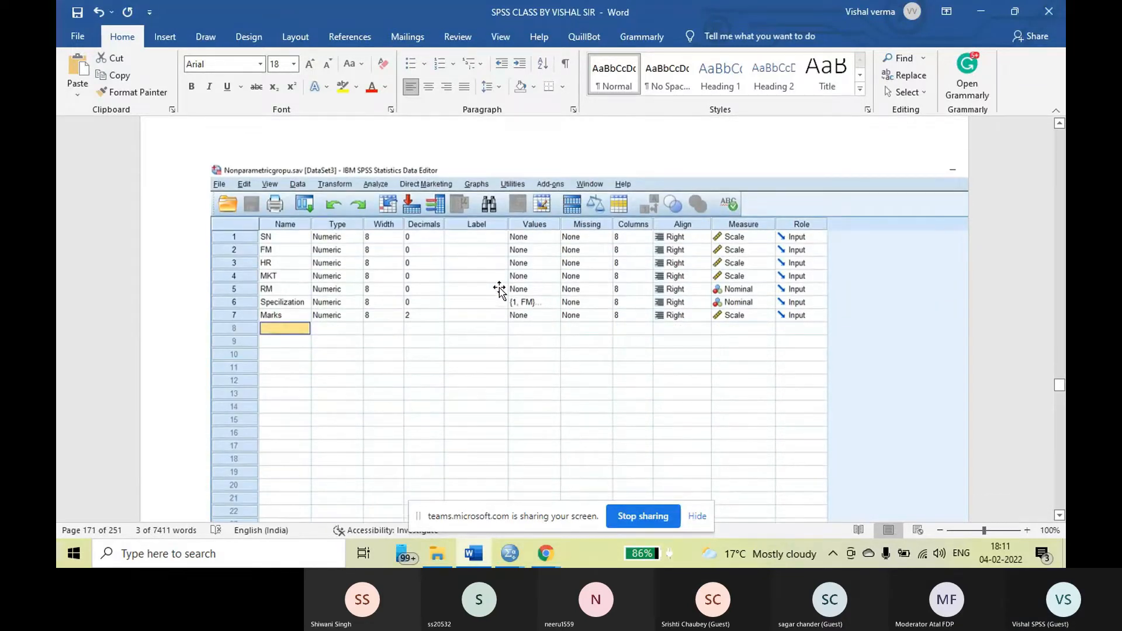
pyautogui.scroll(-1, 500, 288)
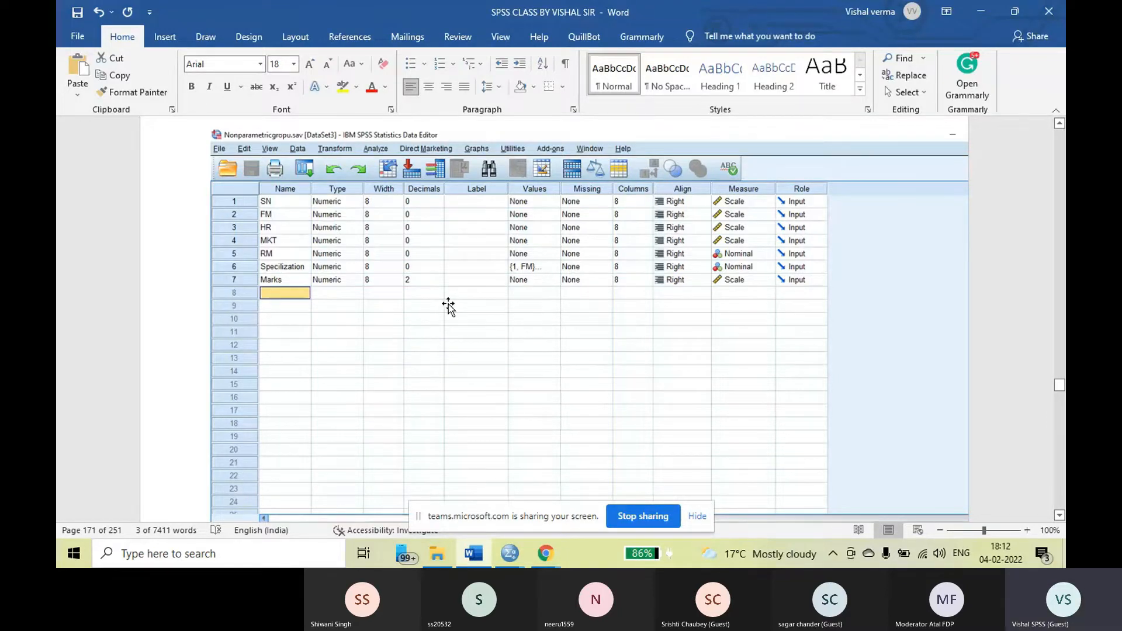
# Examine the subject, Specilization and Marks columns in the Data View screenshot
pyautogui.scroll(-2, 448, 306)
pyautogui.scroll(-12, 448, 305)
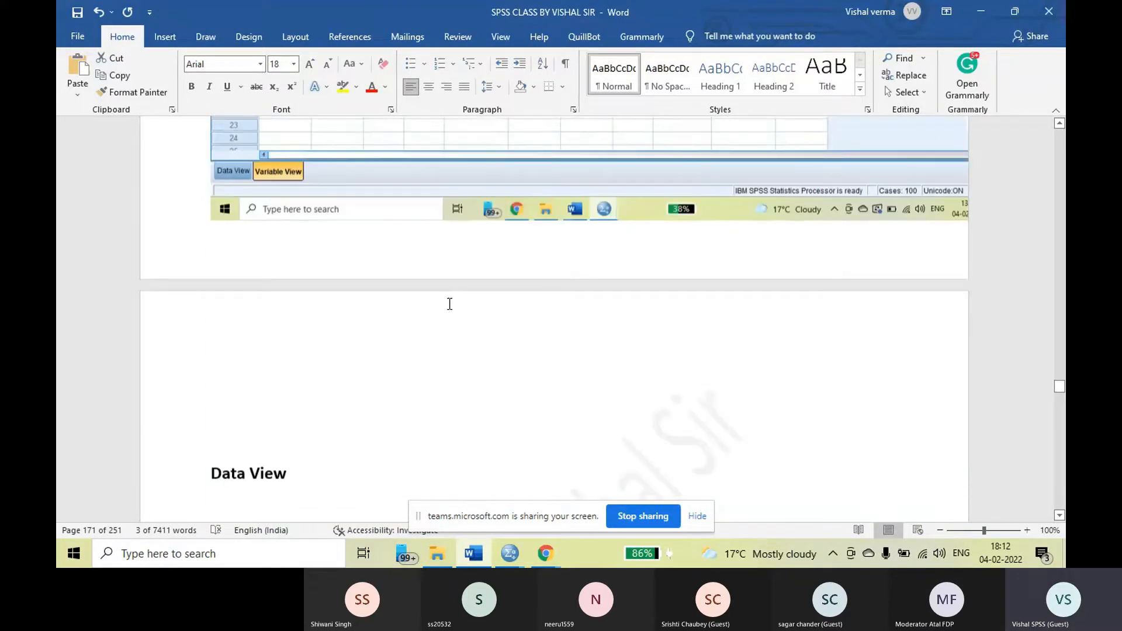
pyautogui.scroll(-8, 450, 304)
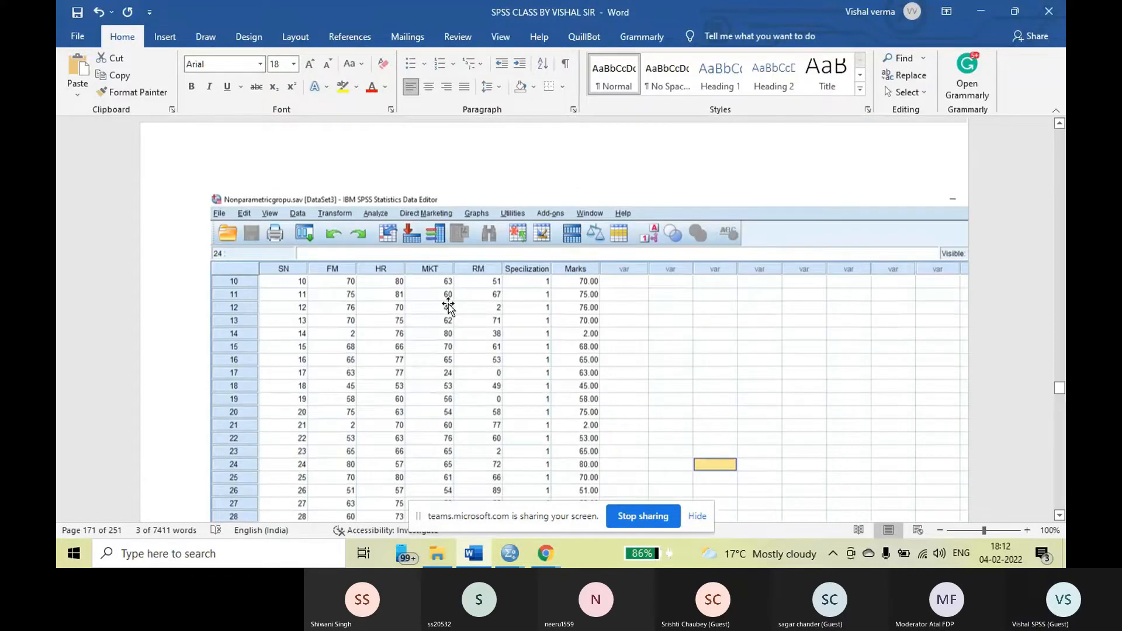
pyautogui.scroll(-2, 449, 306)
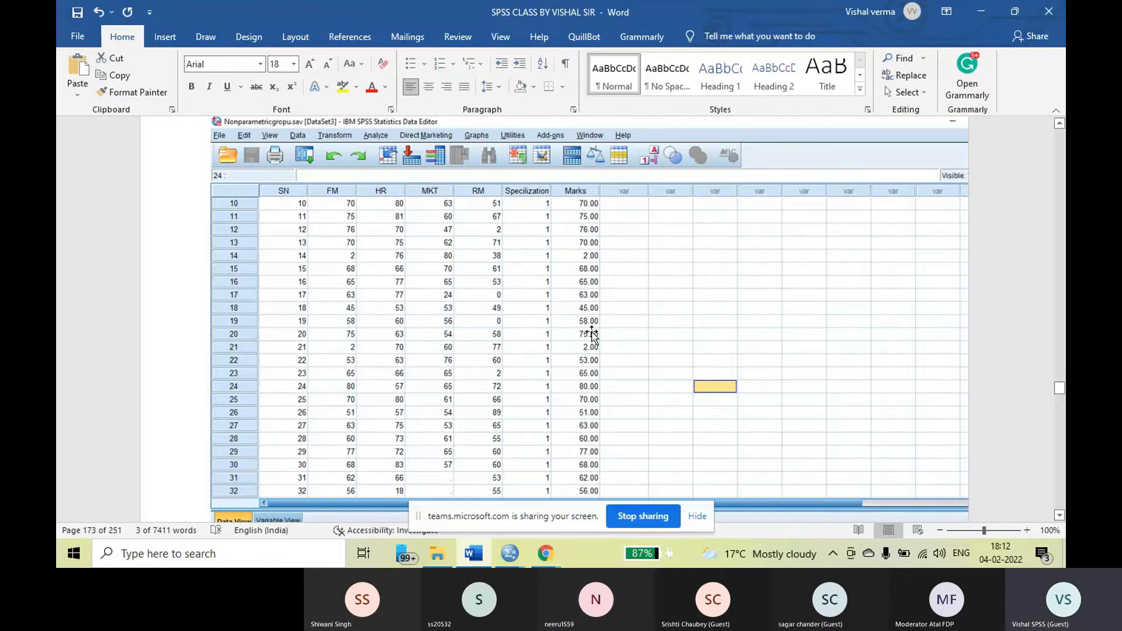
pyautogui.scroll(-1, 599, 246)
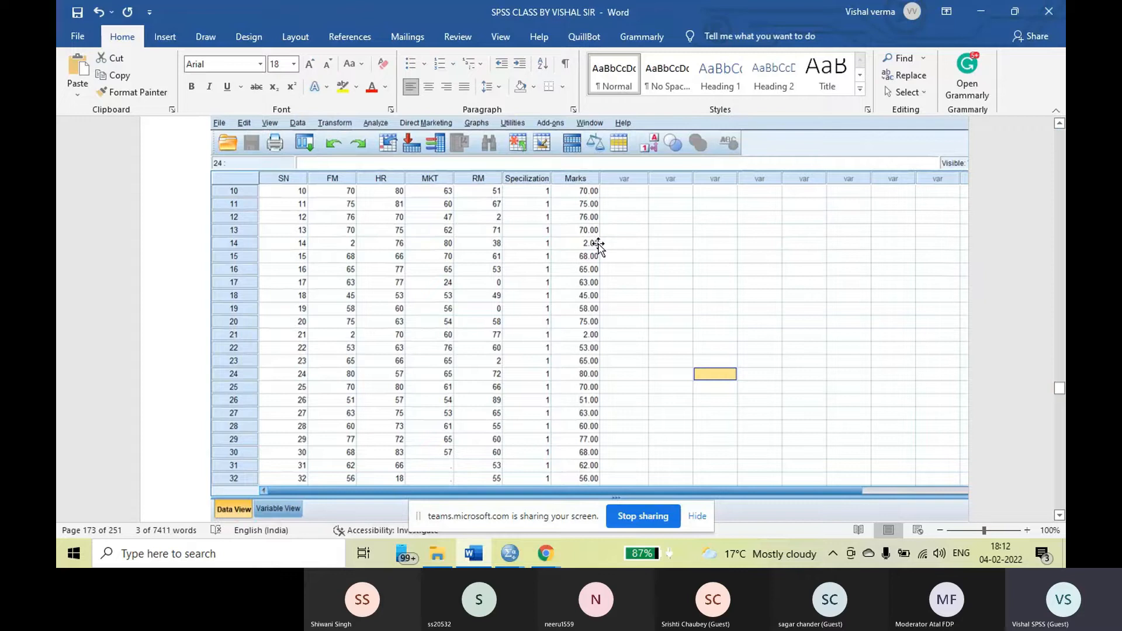
pyautogui.scroll(-3, 599, 246)
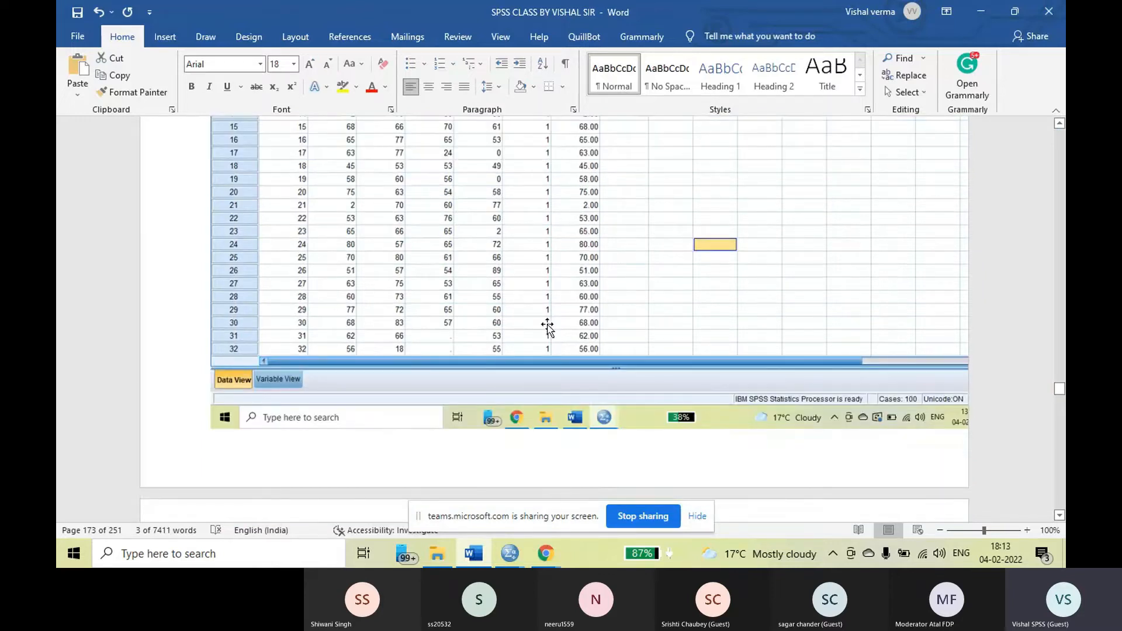
pyautogui.scroll(4, 547, 328)
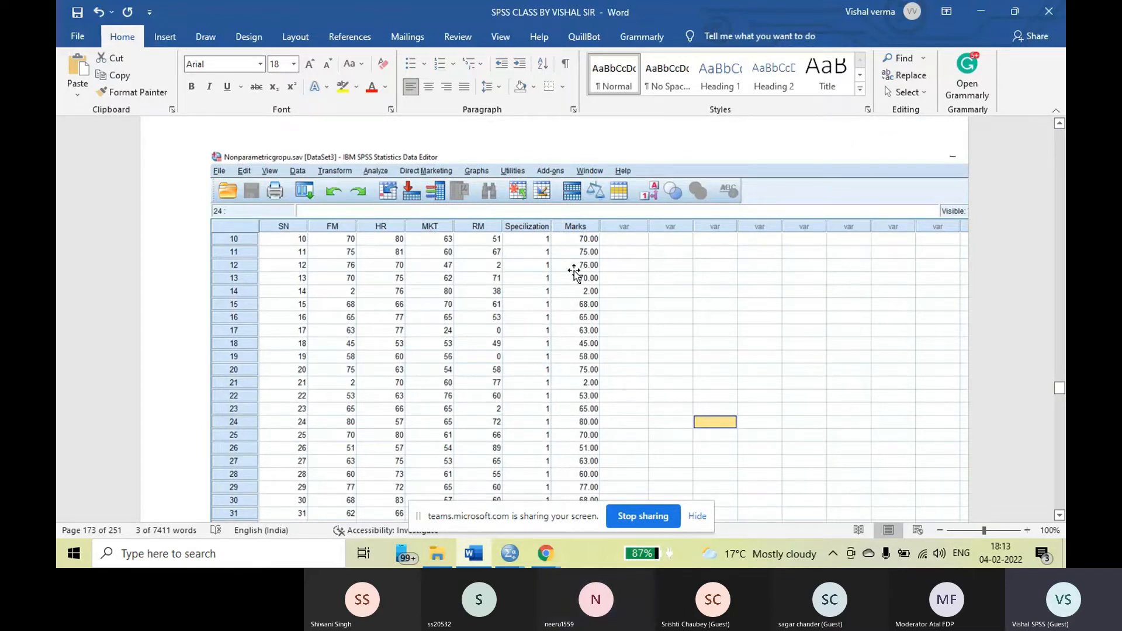
pyautogui.scroll(-3, 583, 365)
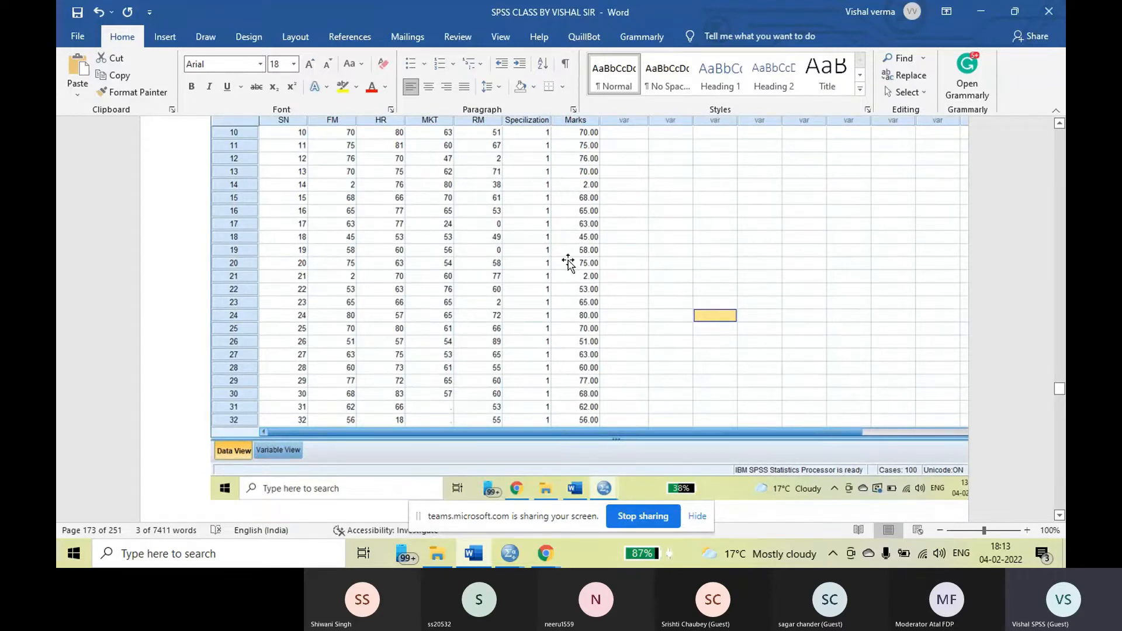
pyautogui.scroll(-4, 571, 368)
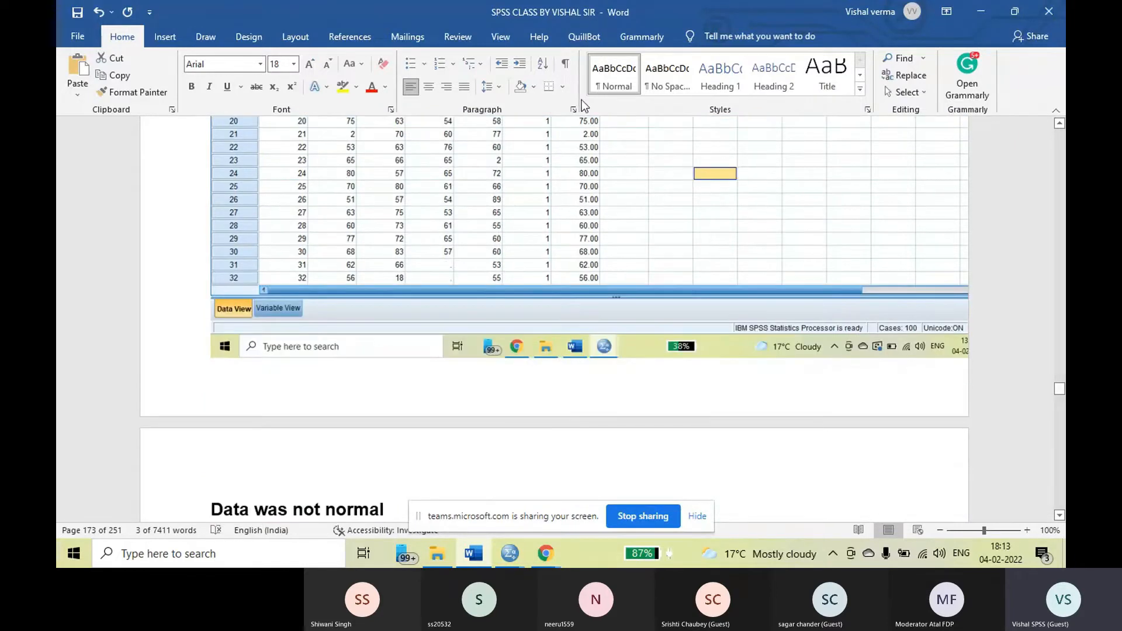
pyautogui.scroll(8, 571, 266)
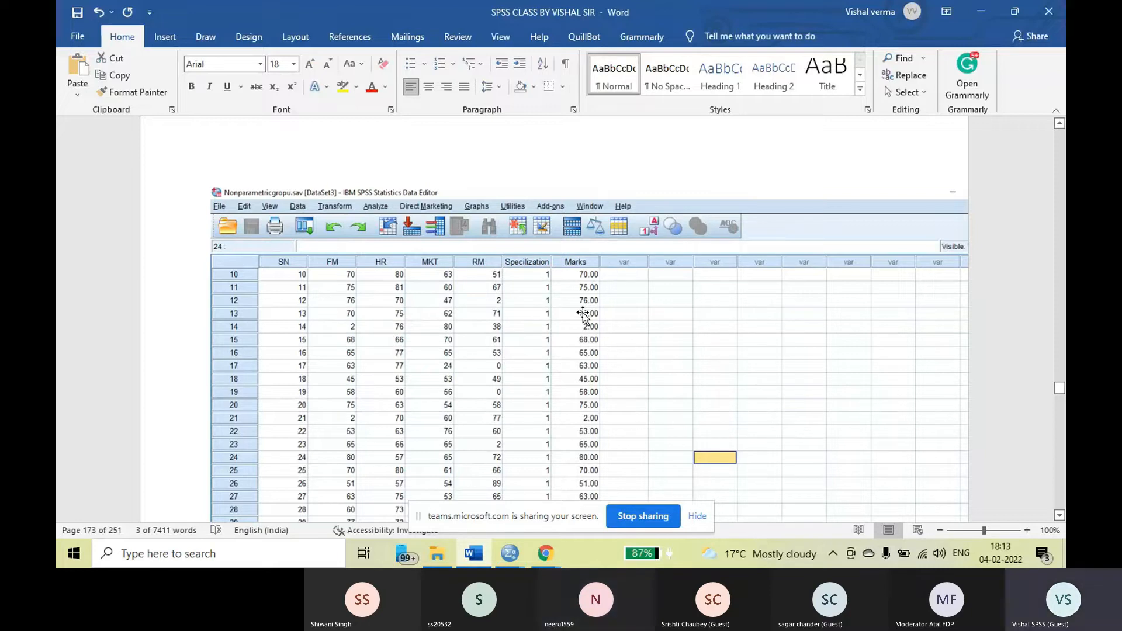
pyautogui.scroll(-5, 526, 304)
pyautogui.scroll(3, 359, 344)
pyautogui.scroll(1, 442, 303)
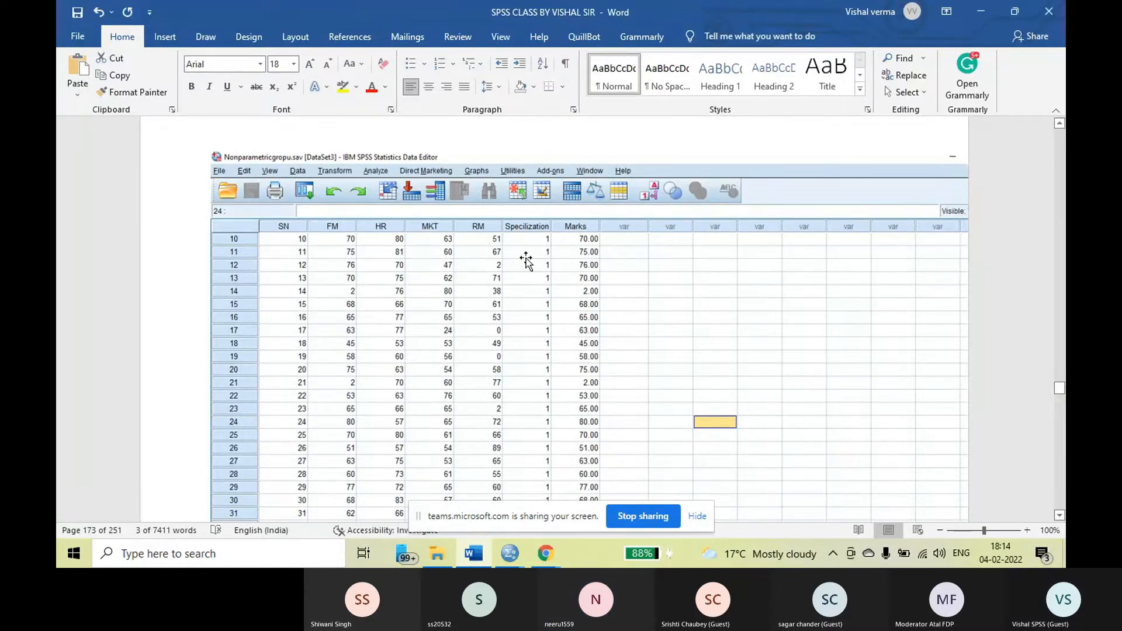
# Review the "Data was not normal" section, highlighting its heading and the One-Sample Kolmogorov-Smirnov Test table title
pyautogui.scroll(-15, 594, 337)
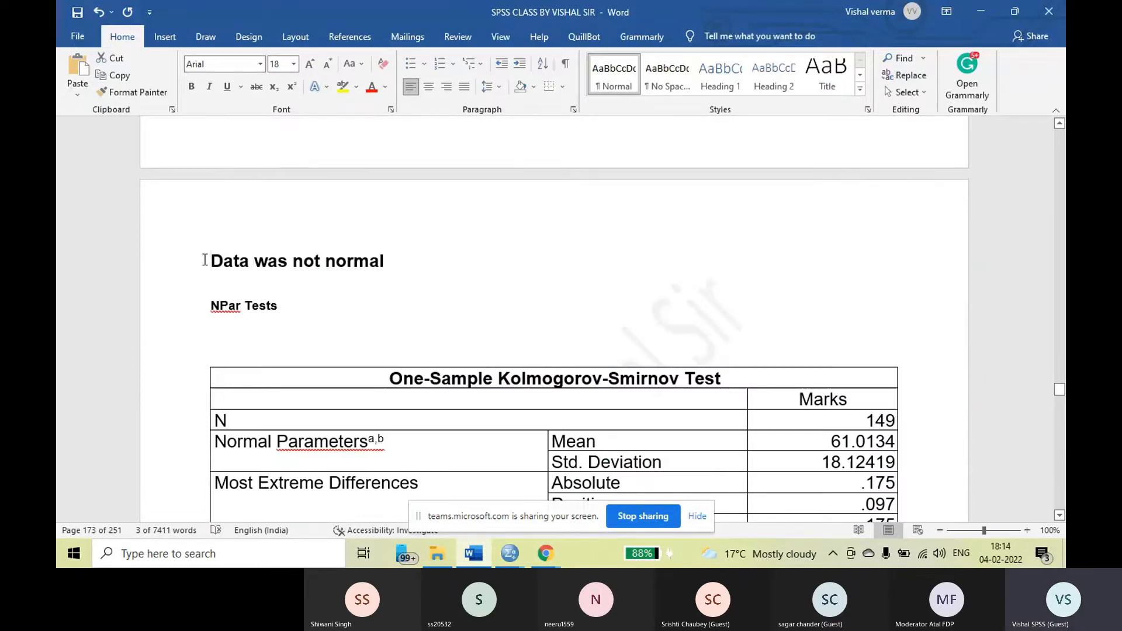
pyautogui.moveTo(205, 259); pyautogui.dragTo(341, 283)
pyautogui.click(293, 261)
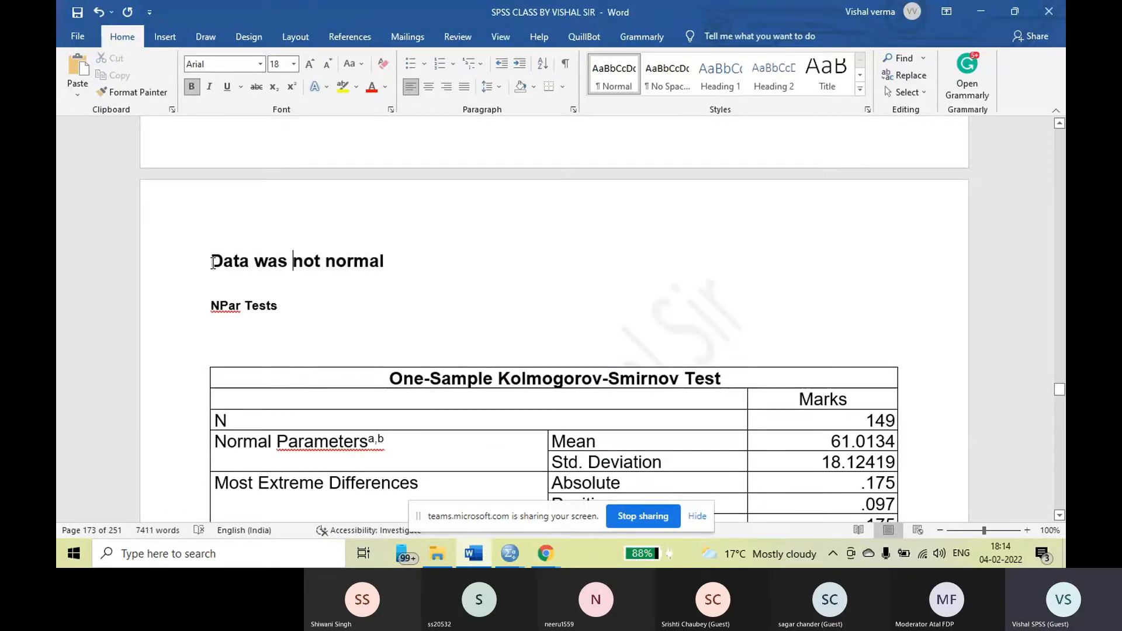
pyautogui.tripleClick(220, 260)
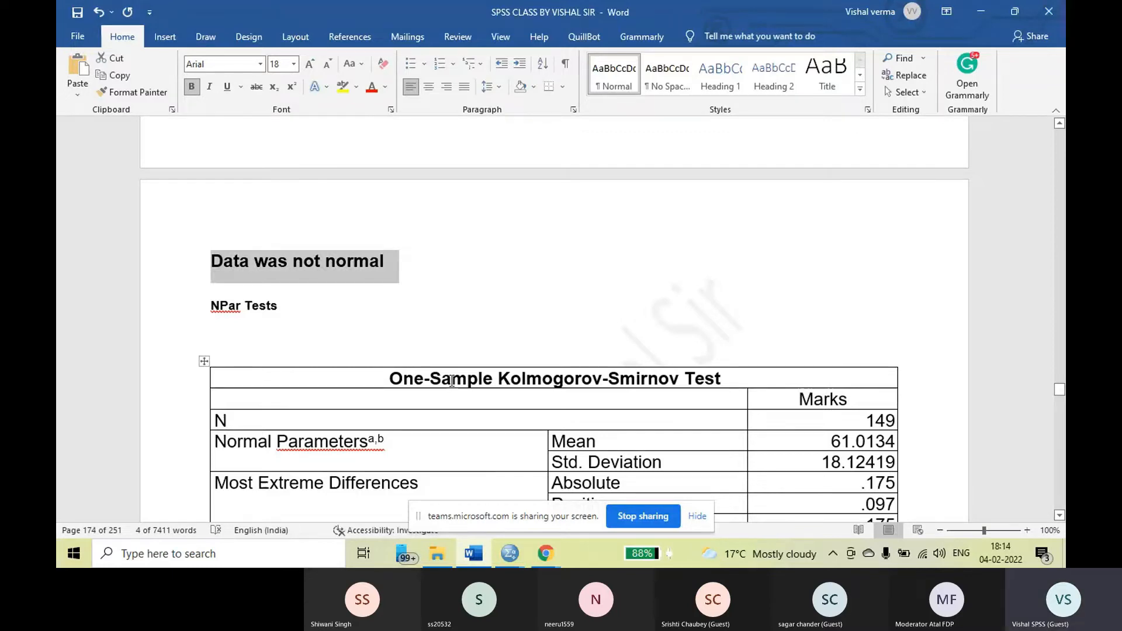
pyautogui.scroll(-2, 534, 330)
pyautogui.scroll(-2, 534, 331)
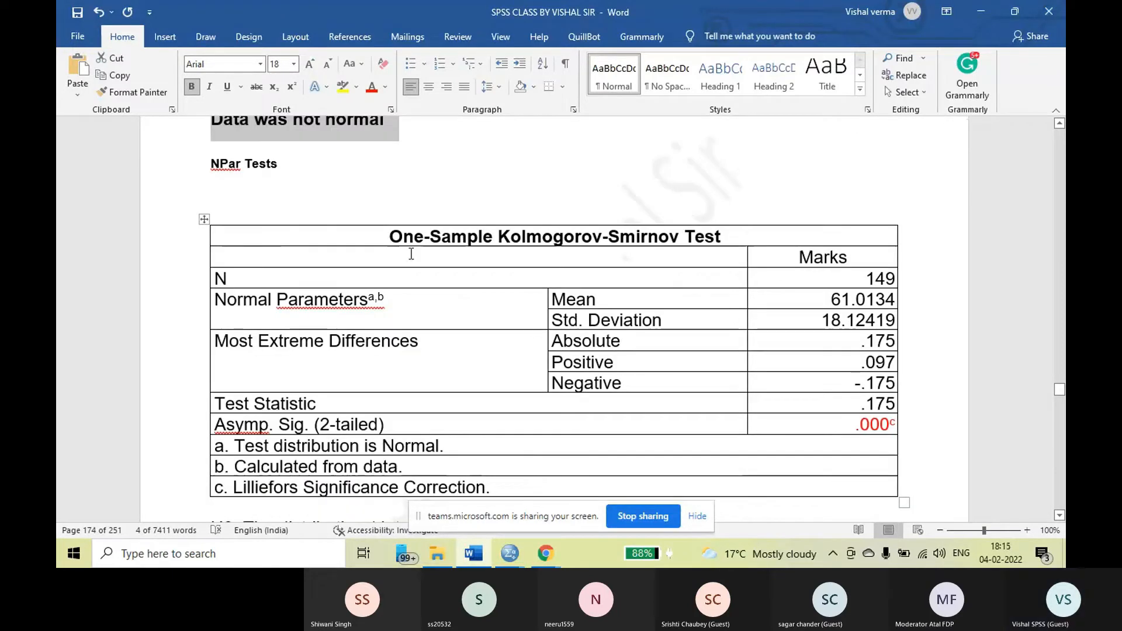
pyautogui.moveTo(390, 236); pyautogui.dragTo(728, 237)
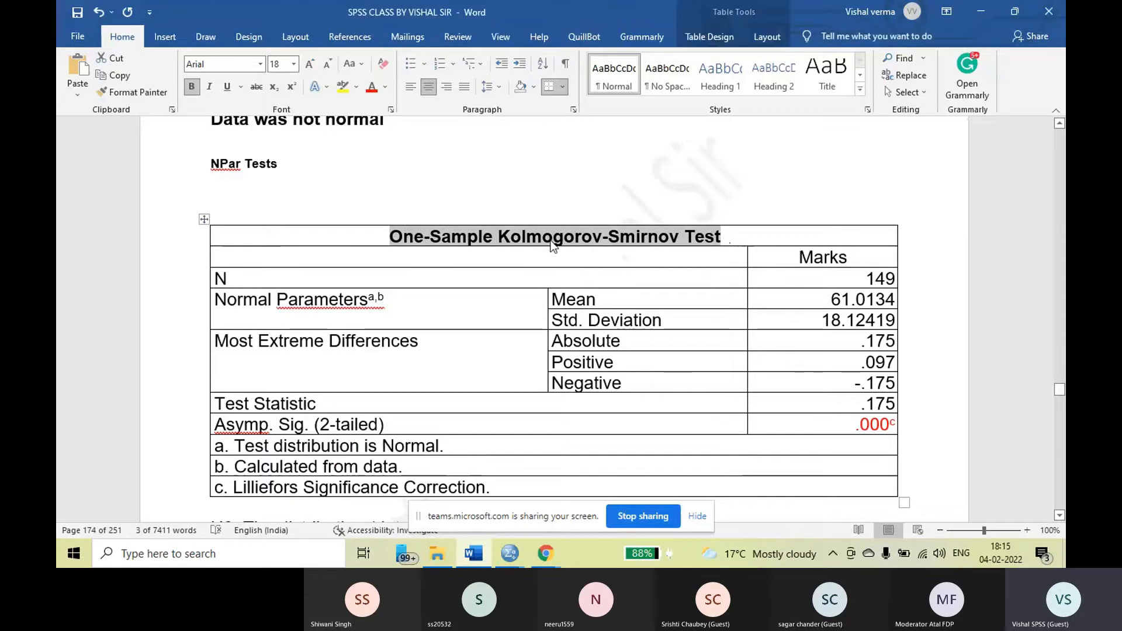
# Highlight the Asymp. Sig. value, then colour the Marks column header of the Kolmogorov-Smirnov table red
pyautogui.click(465, 241)
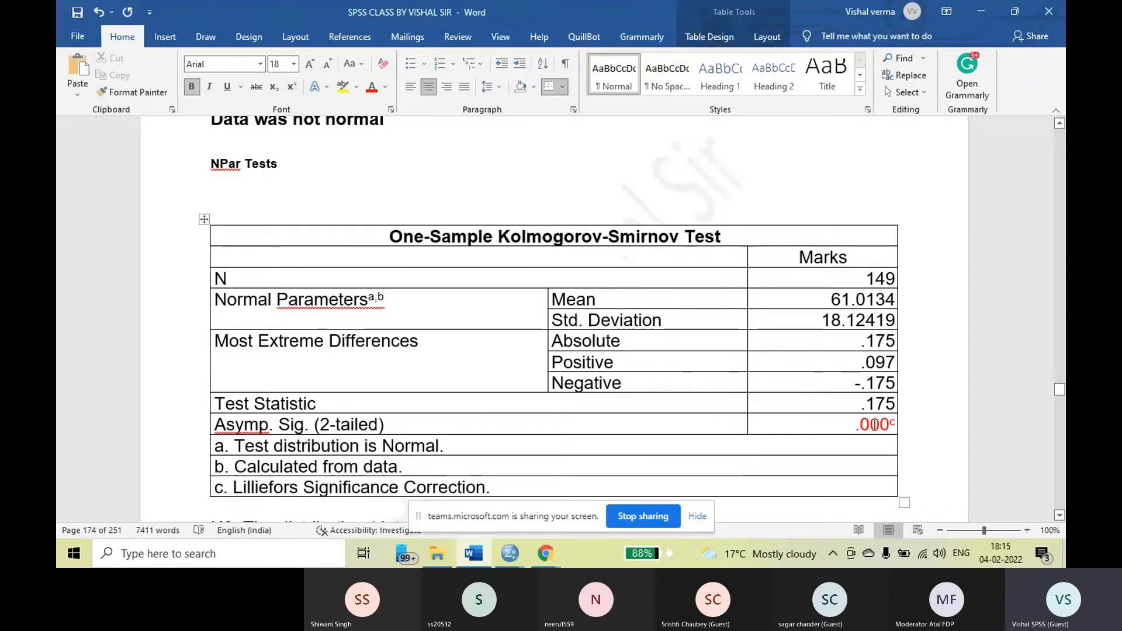
pyautogui.moveTo(854, 425); pyautogui.dragTo(883, 426)
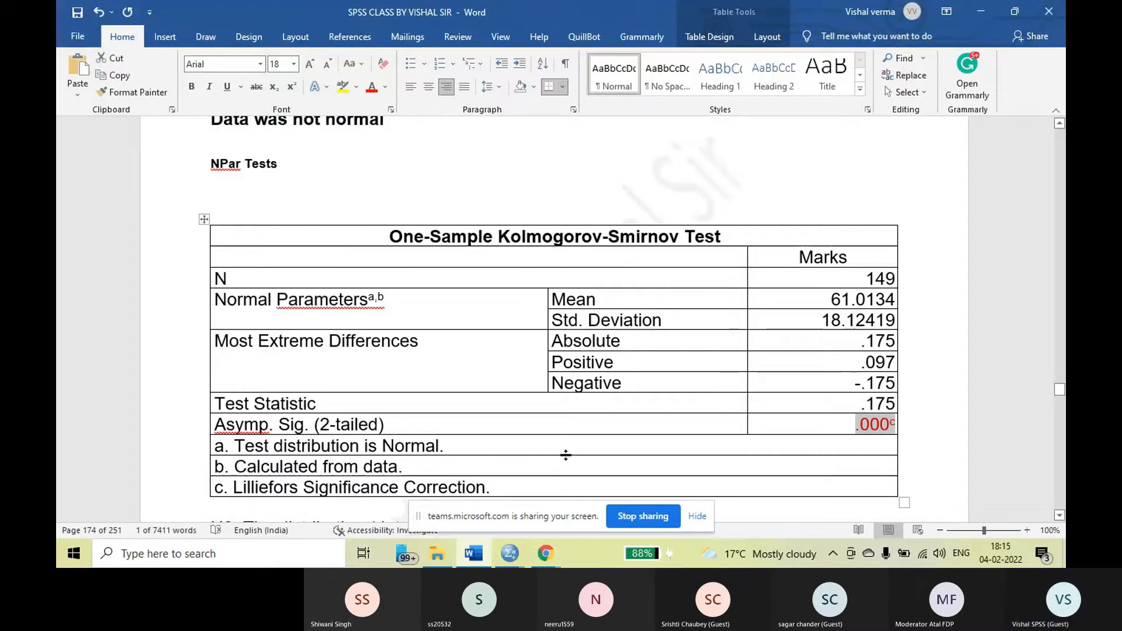
pyautogui.doubleClick(823, 259)
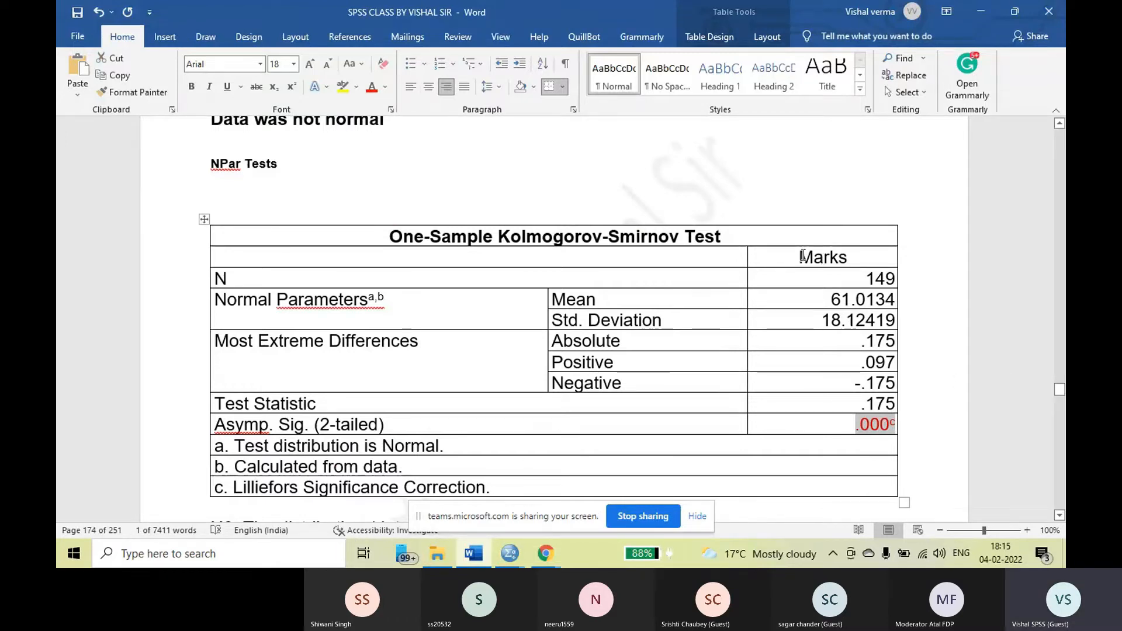
pyautogui.click(373, 89)
pyautogui.click(845, 261)
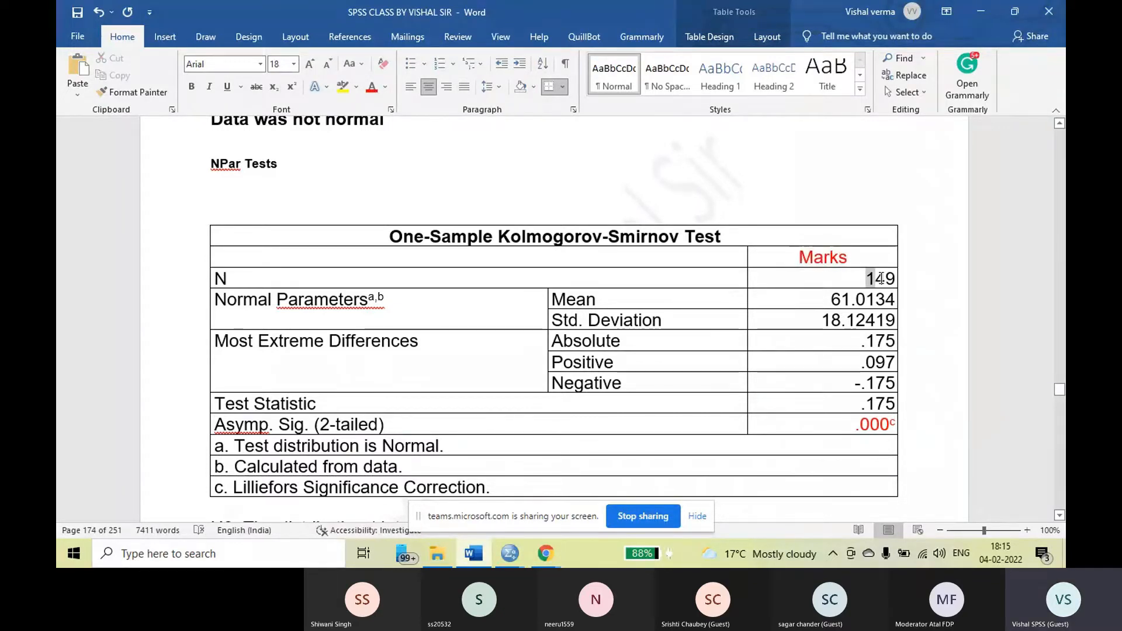
# Colour the N value in the Marks column of the Kolmogorov-Smirnov table green
pyautogui.doubleClick(879, 279)
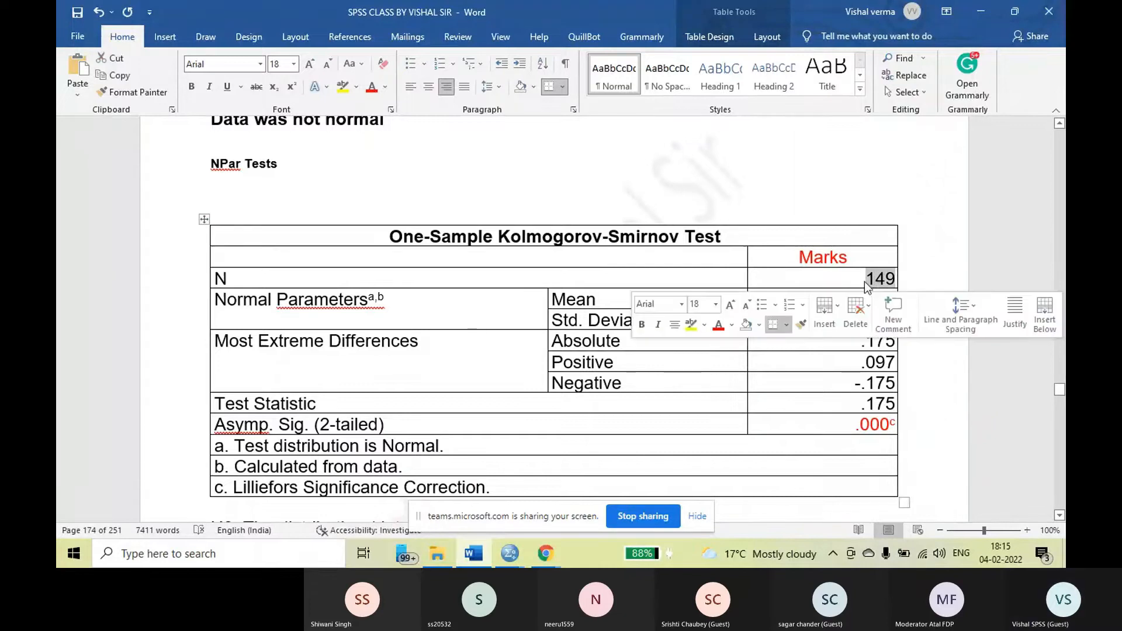
pyautogui.click(385, 87)
pyautogui.click(435, 219)
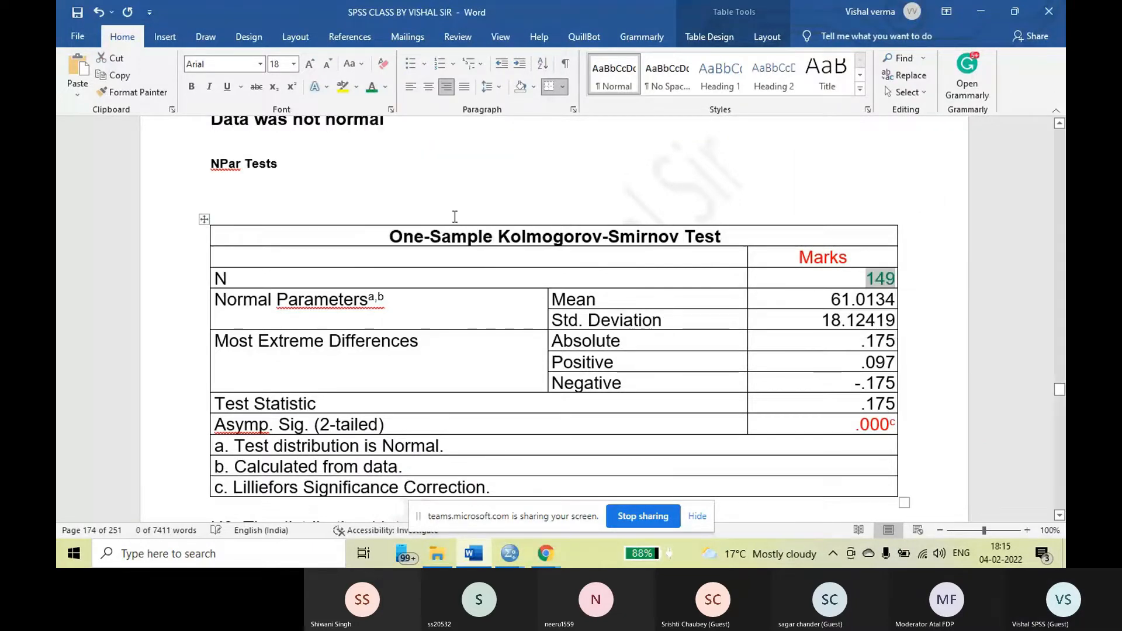
pyautogui.click(862, 280)
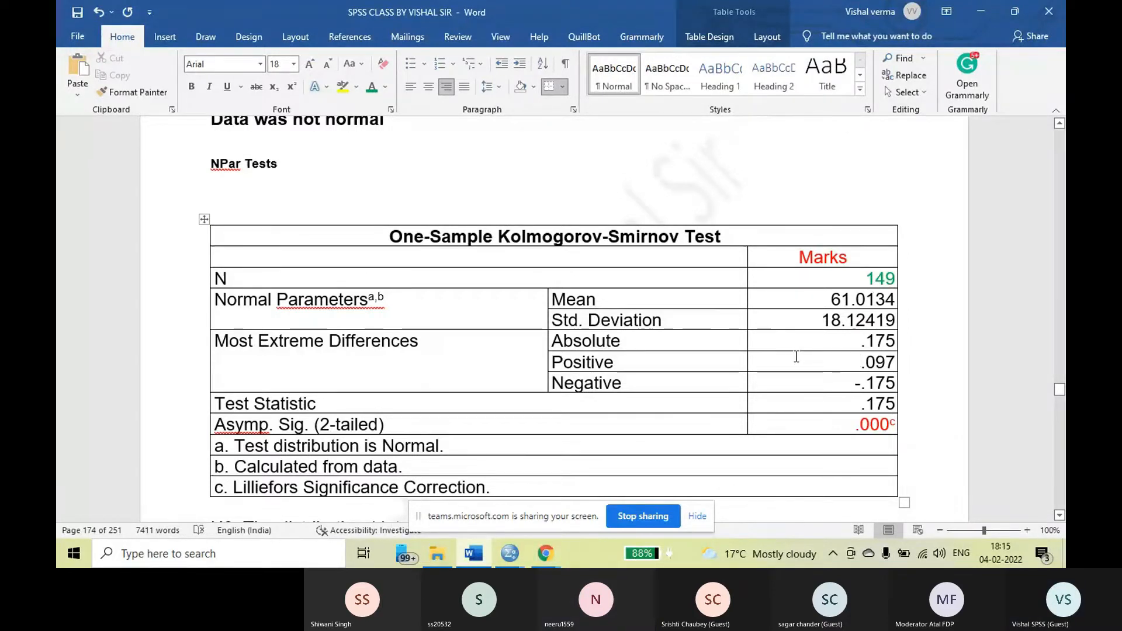
# Insert three blank lines before the H0 statement below the Kolmogorov-Smirnov table to move it onto the next page
pyautogui.scroll(-3, 796, 357)
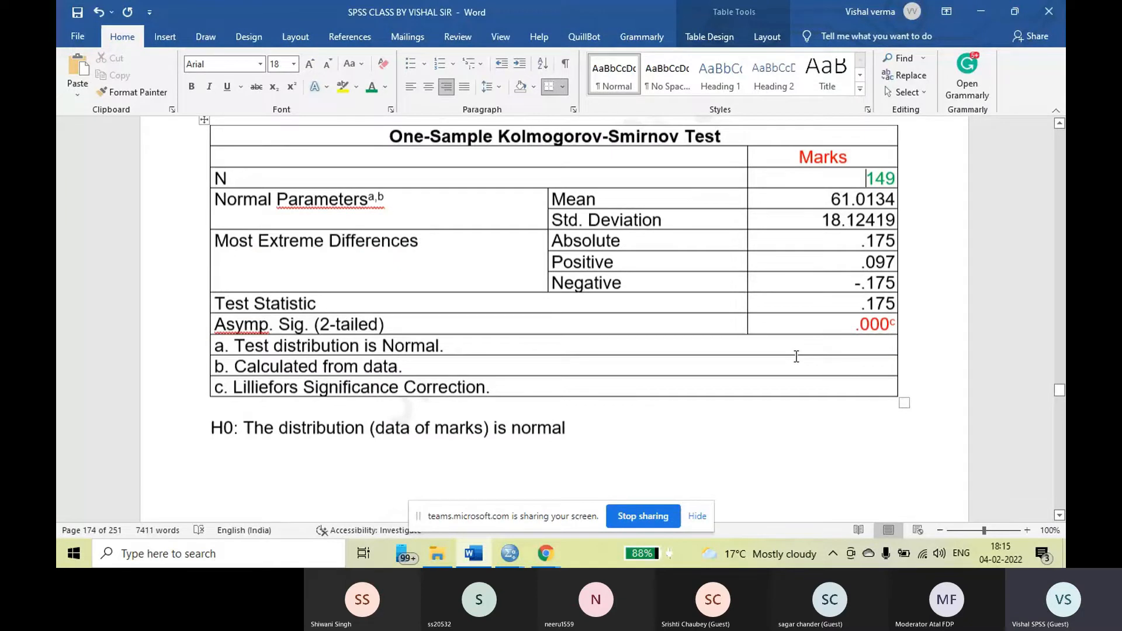
pyautogui.scroll(-3, 797, 357)
pyautogui.click(261, 395)
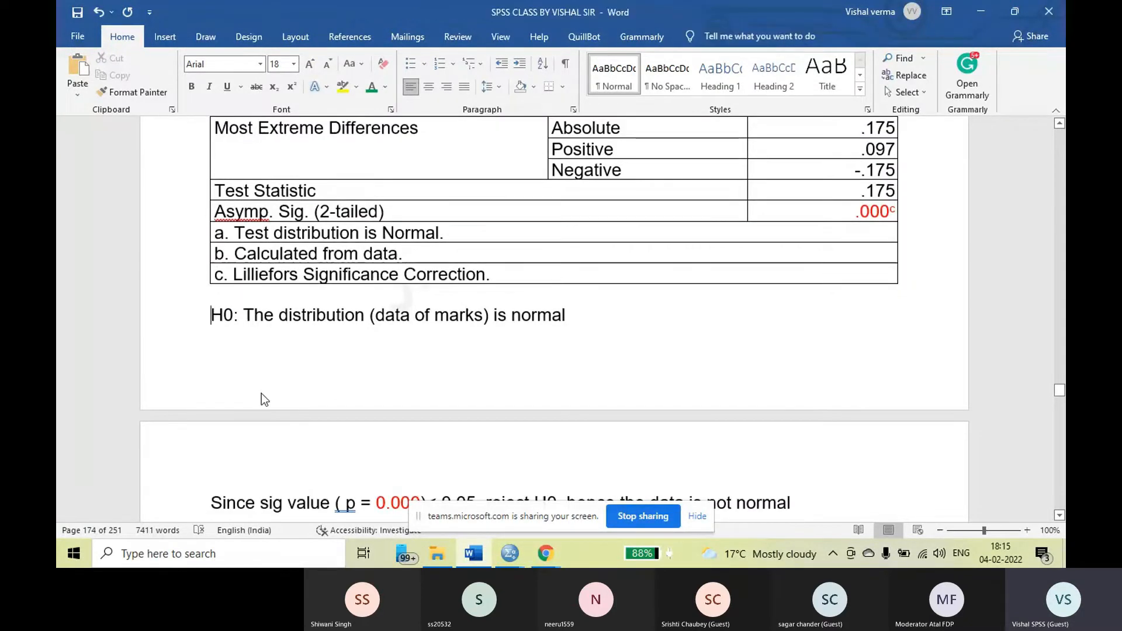
pyautogui.press('Return')
pyautogui.press('Return')
pyautogui.press('Return')
pyautogui.scroll(-4, 358, 406)
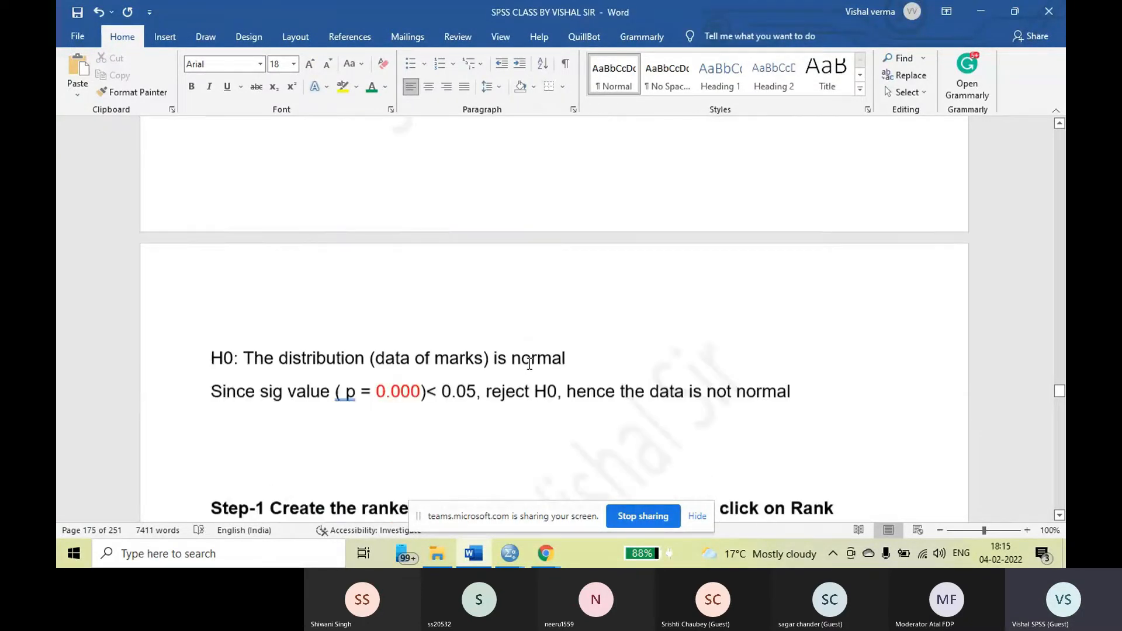
# Make the whole "Since sig value" conclusion sentence below the H0 statement bold
pyautogui.click(571, 351)
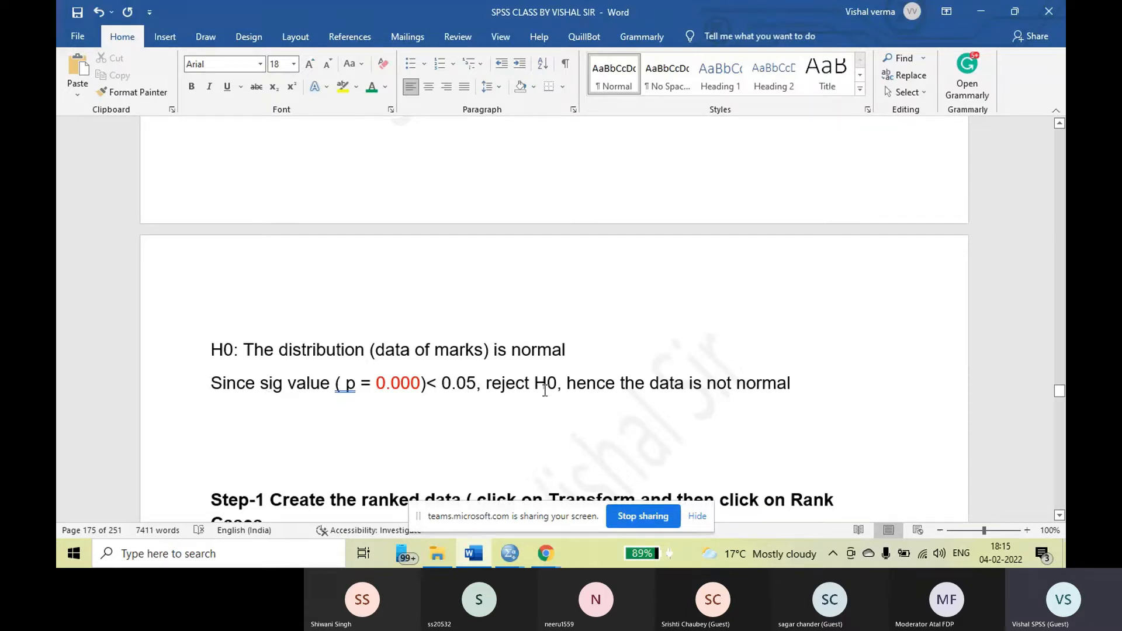
pyautogui.moveTo(804, 389); pyautogui.dragTo(194, 382)
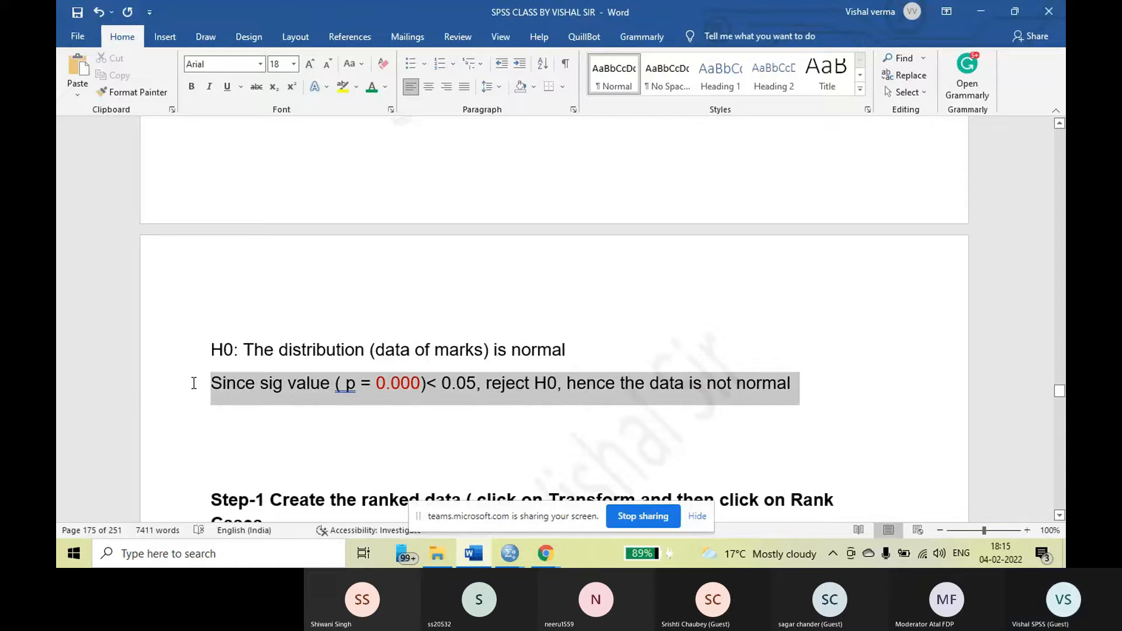
pyautogui.click(190, 87)
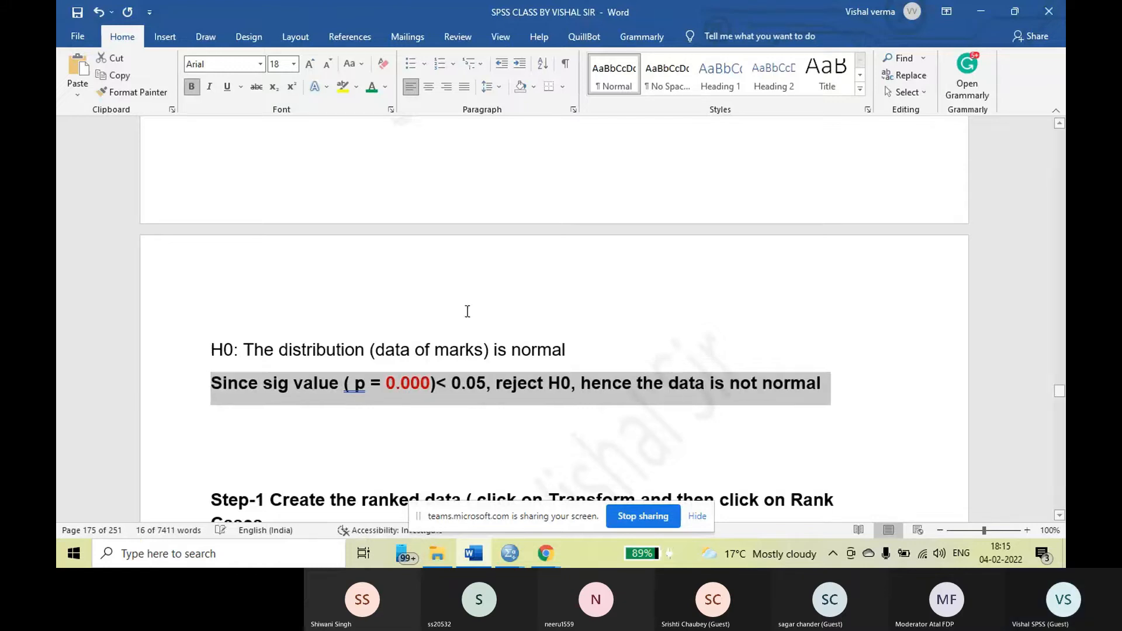
pyautogui.click(591, 398)
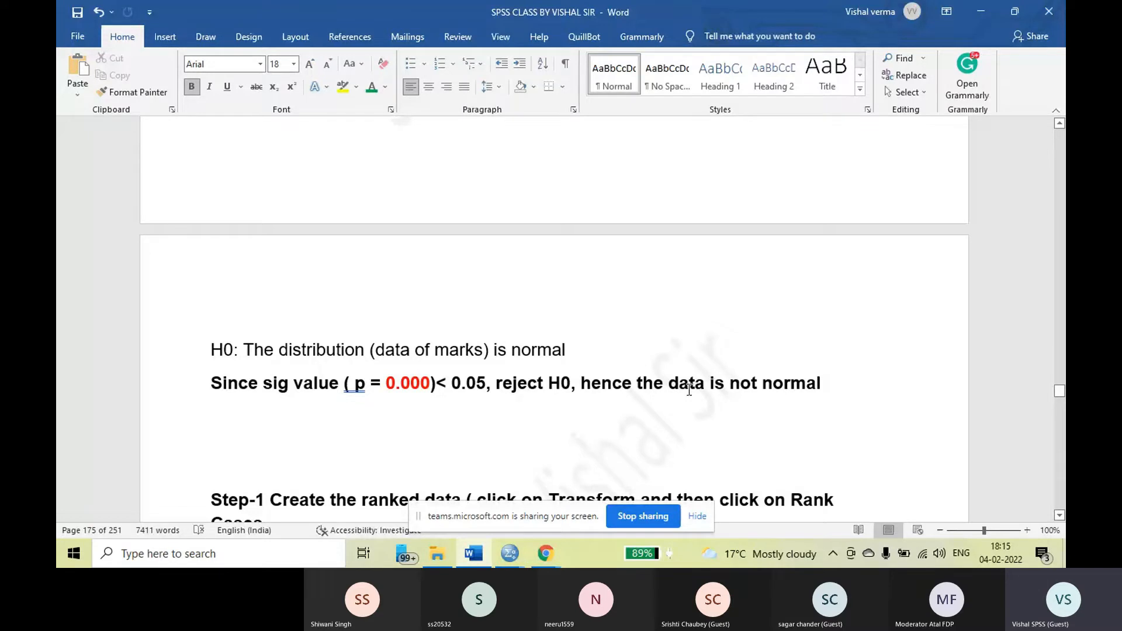
# Revisit the Marks column in the Data View screenshot, the Kolmogorov-Smirnov table and the conclusion under the H0 statement
pyautogui.scroll(10, 689, 390)
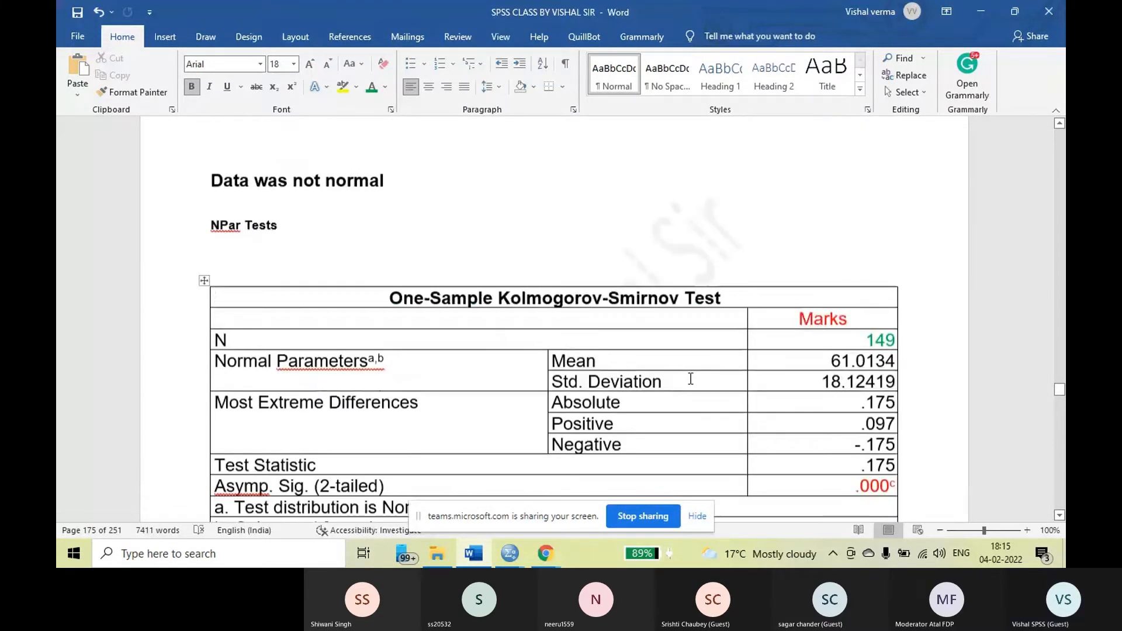
pyautogui.scroll(10, 690, 379)
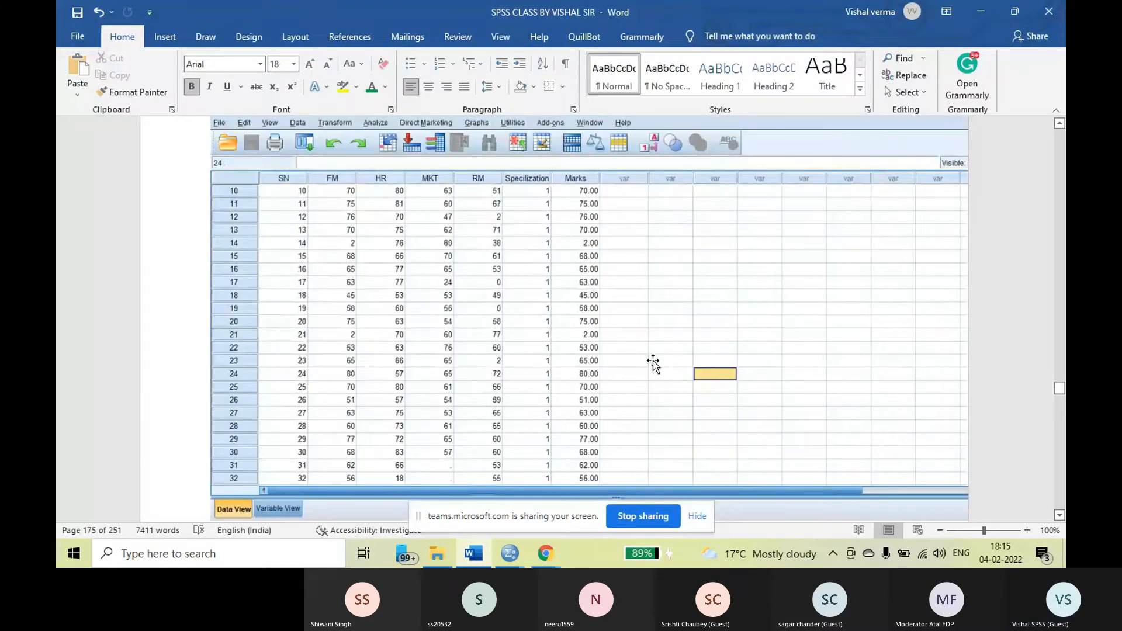
pyautogui.scroll(3, 583, 234)
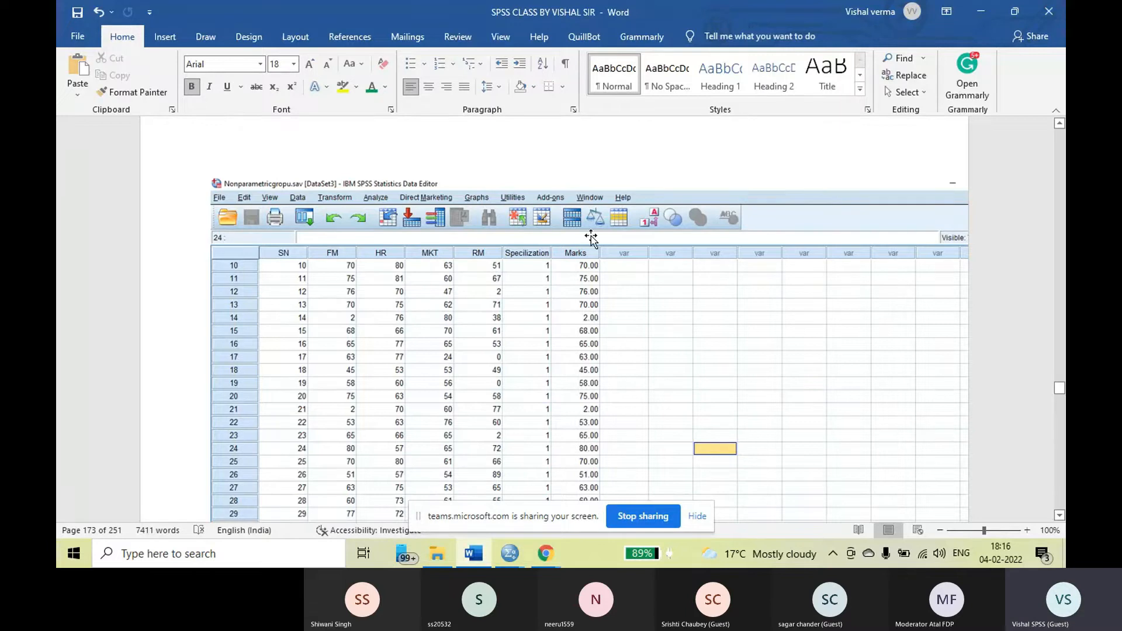
pyautogui.scroll(-10, 609, 391)
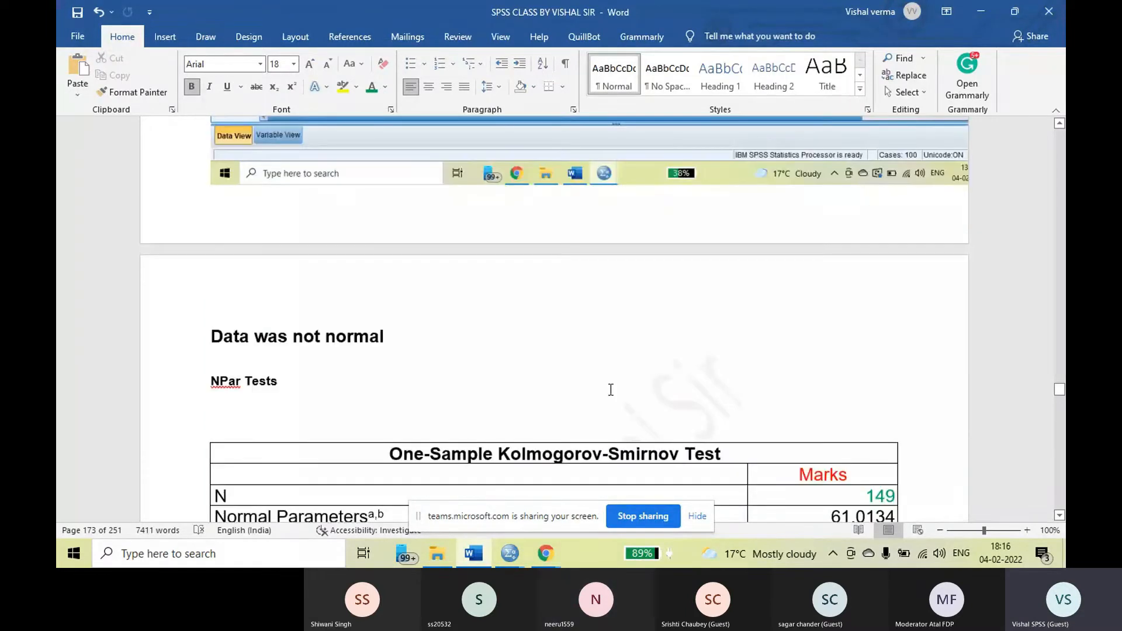
pyautogui.scroll(-5, 611, 390)
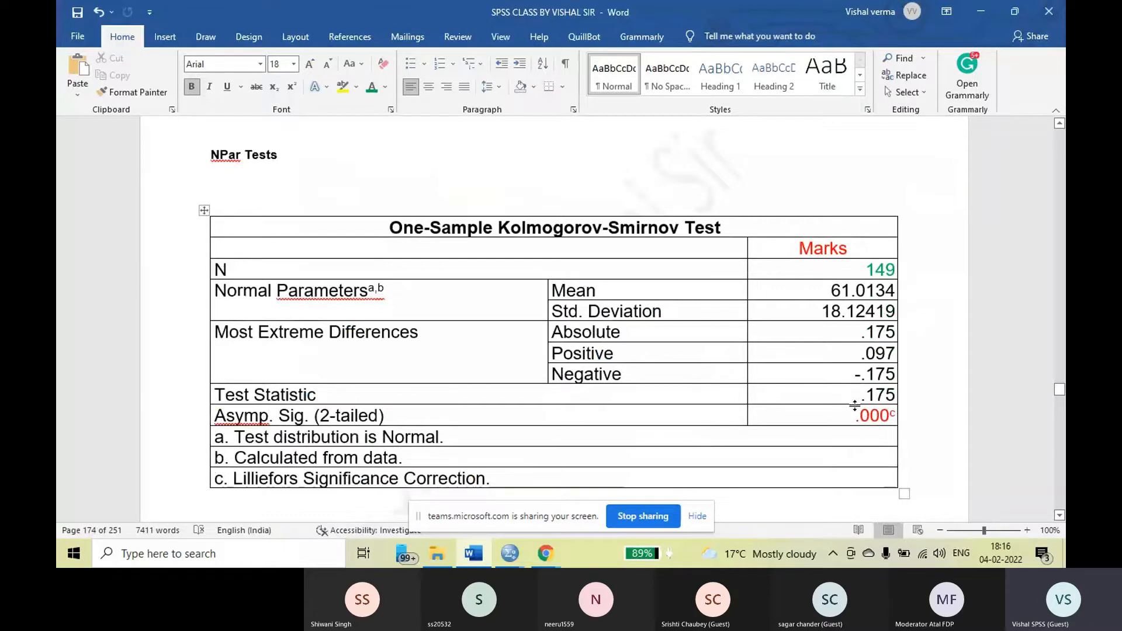
pyautogui.scroll(-10, 604, 349)
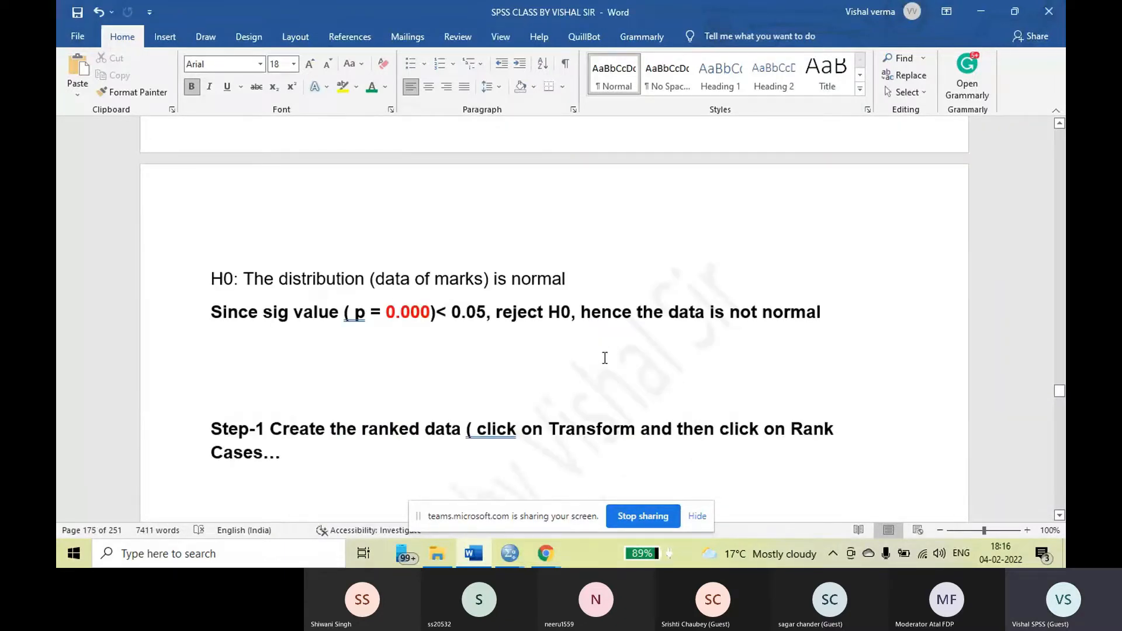
# Review the Step-1 instruction, highlighting "ranked data", and locate Rank Cases in the Transform menu screenshot
pyautogui.scroll(-2, 325, 386)
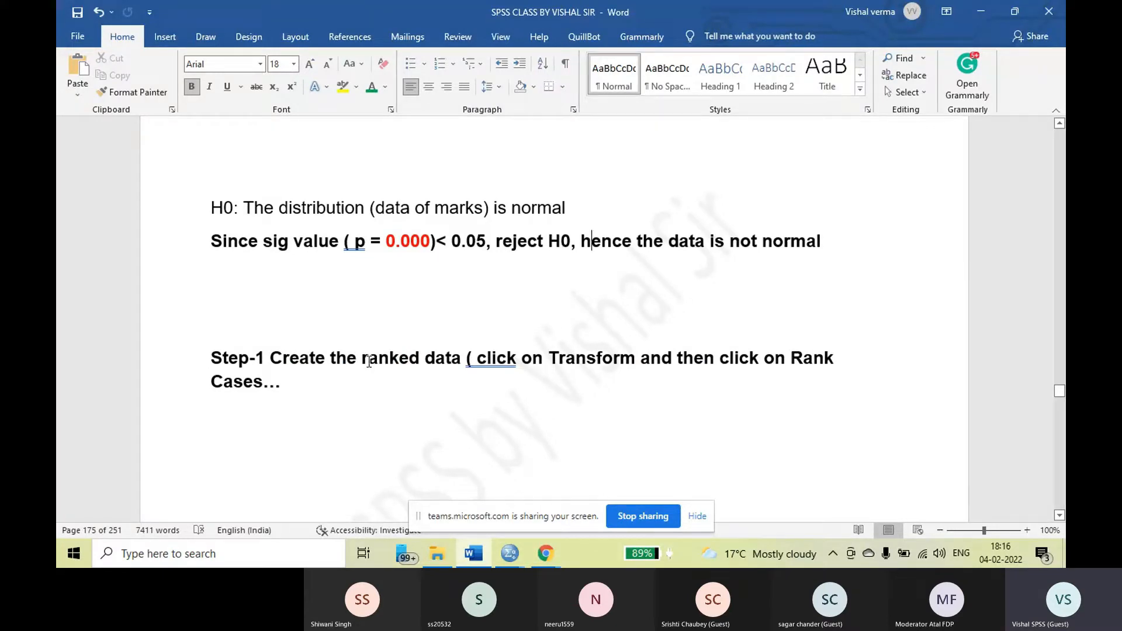
pyautogui.moveTo(369, 362); pyautogui.dragTo(468, 359)
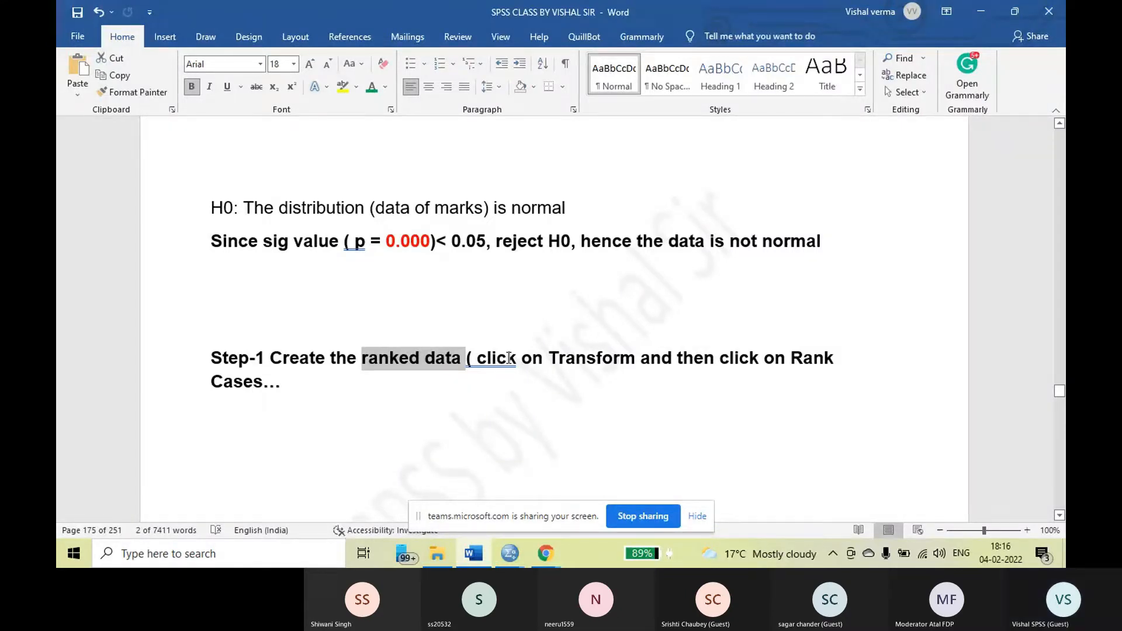
pyautogui.scroll(-3, 508, 355)
pyautogui.scroll(-6, 507, 353)
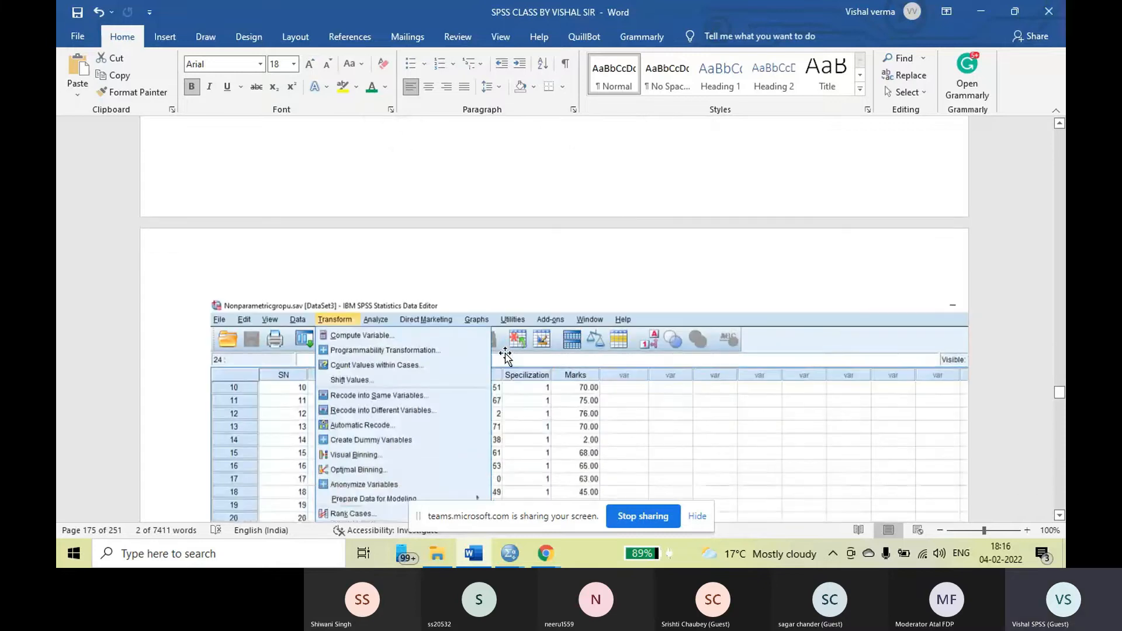
pyautogui.scroll(-3, 342, 322)
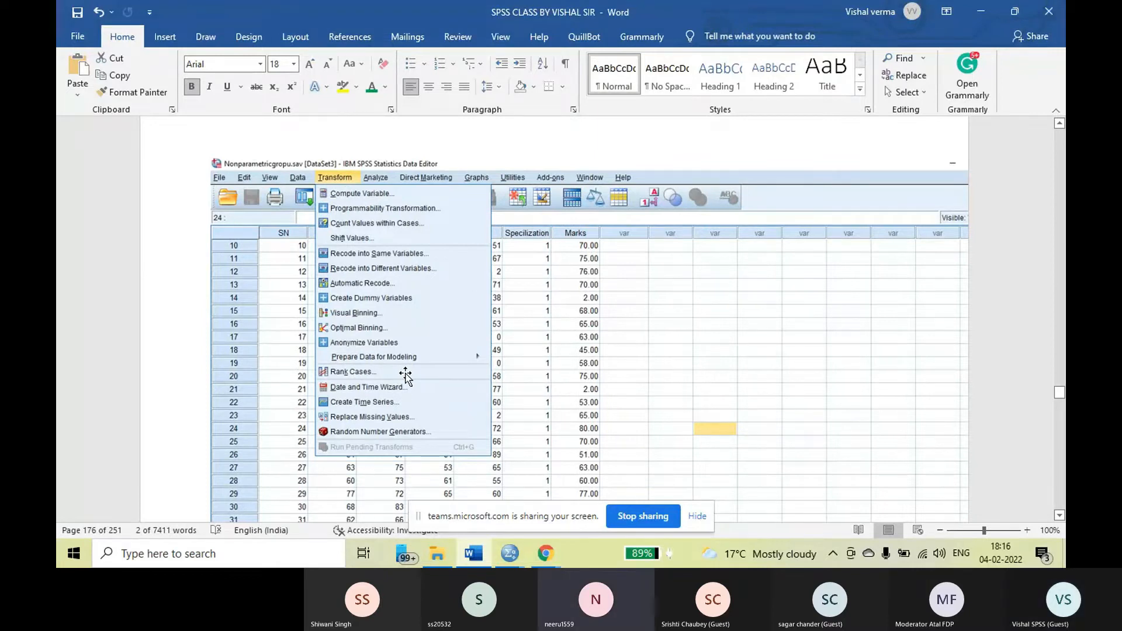
pyautogui.scroll(-1, 905, 316)
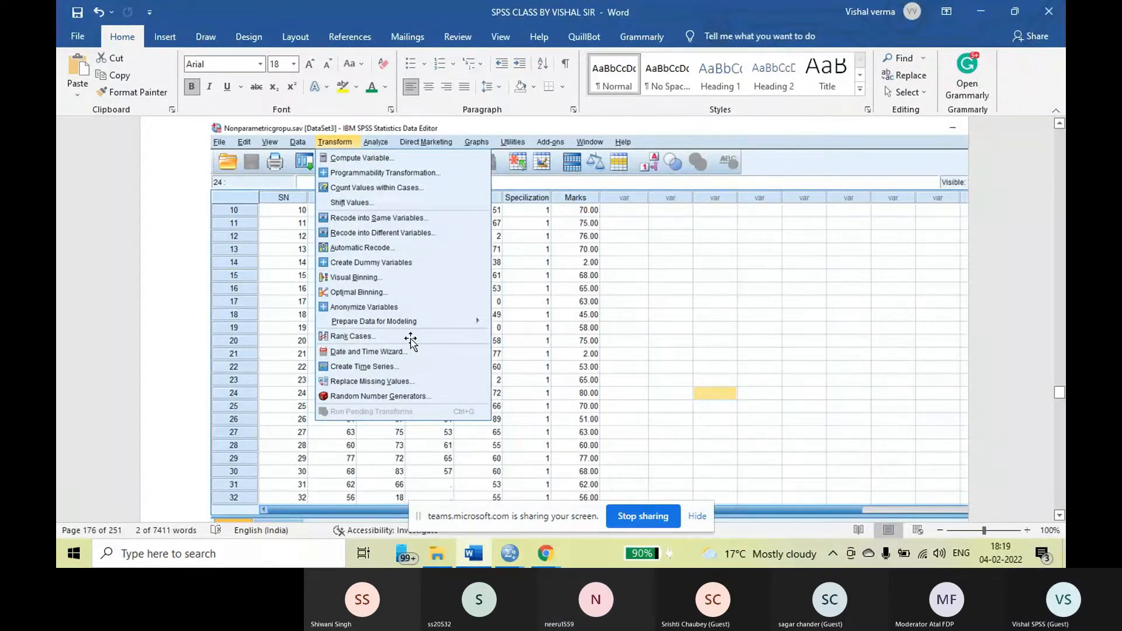
# Examine the first Rank Cases dialog screenshot, focusing on the Marks variable and the empty Variable(s) box
pyautogui.scroll(-5, 412, 339)
pyautogui.scroll(-4, 413, 339)
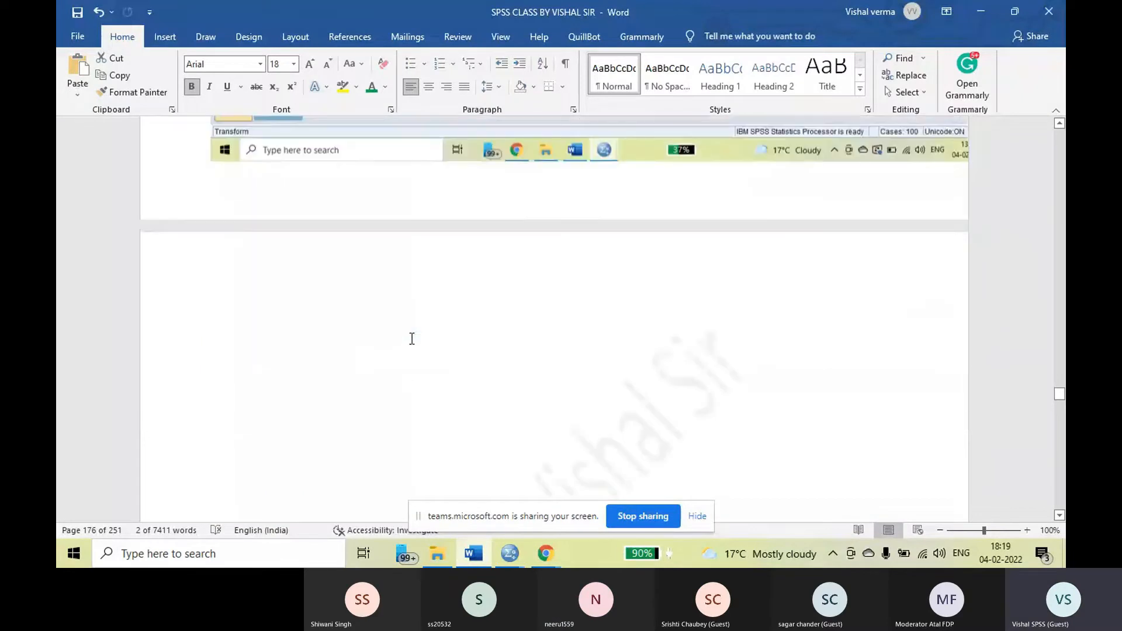
pyautogui.scroll(-4, 412, 339)
pyautogui.scroll(-12, 412, 339)
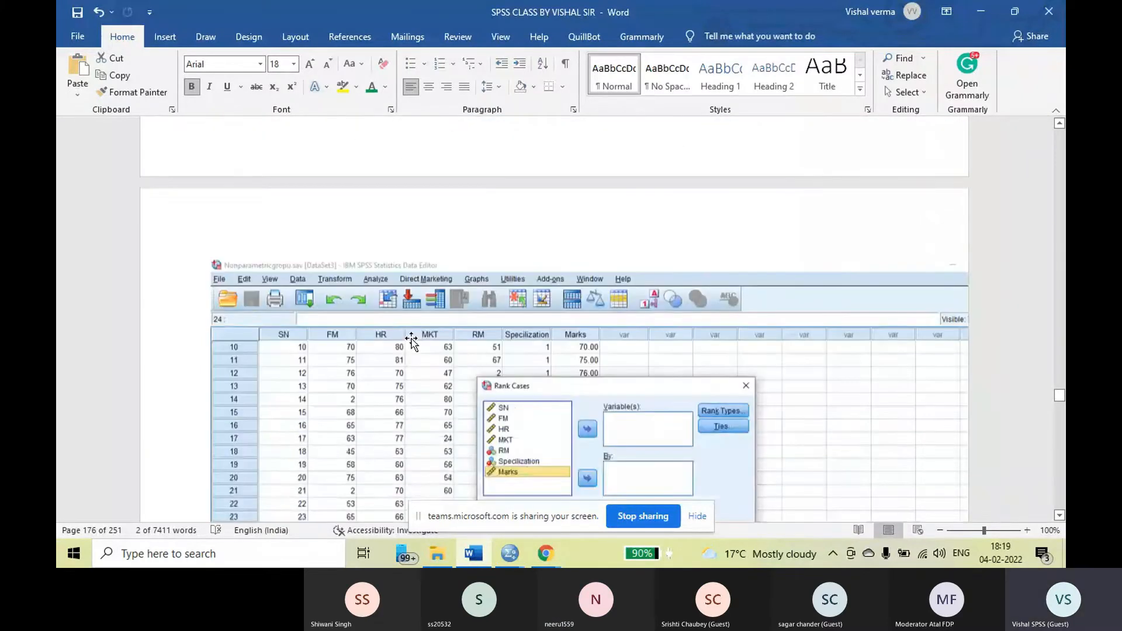
pyautogui.scroll(-1, 412, 339)
pyautogui.scroll(-3, 413, 340)
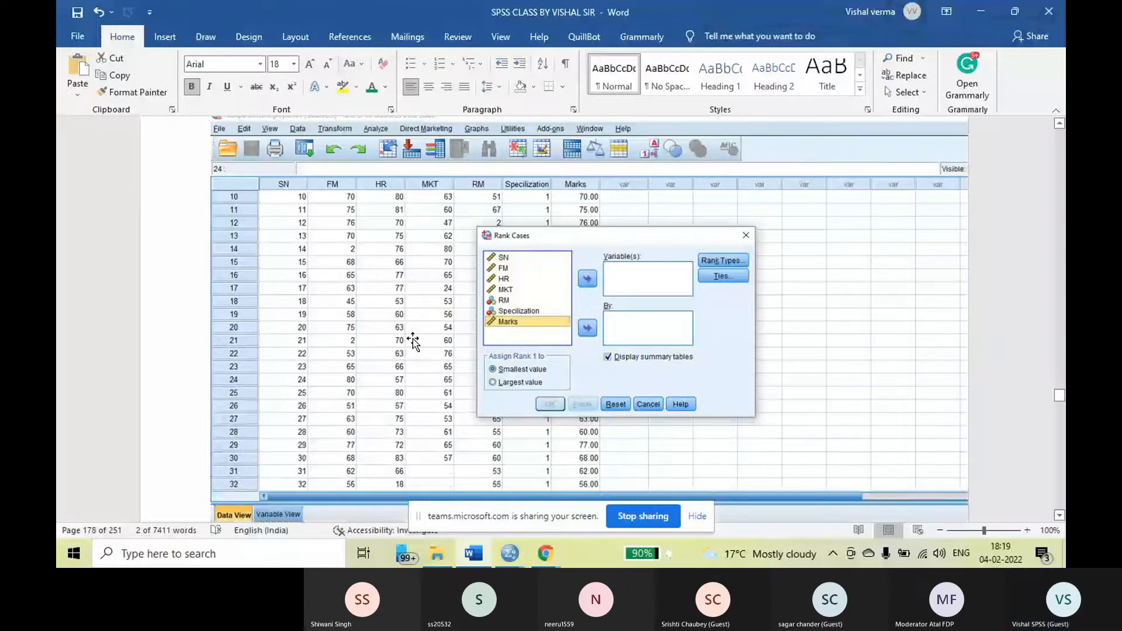
pyautogui.scroll(-1, 412, 340)
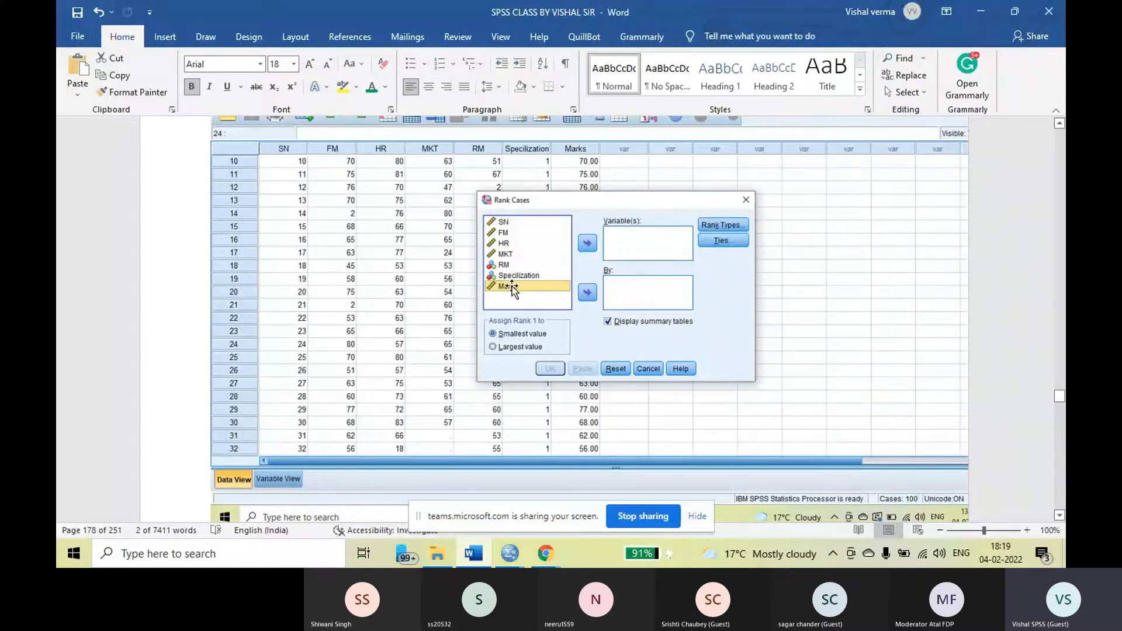
pyautogui.moveTo(529, 285); pyautogui.dragTo(625, 230)
# Review the Rank Cases screenshot with Marks as the ranked variable and the Created Variables table in the RANK output screenshot
pyautogui.scroll(-10, 683, 264)
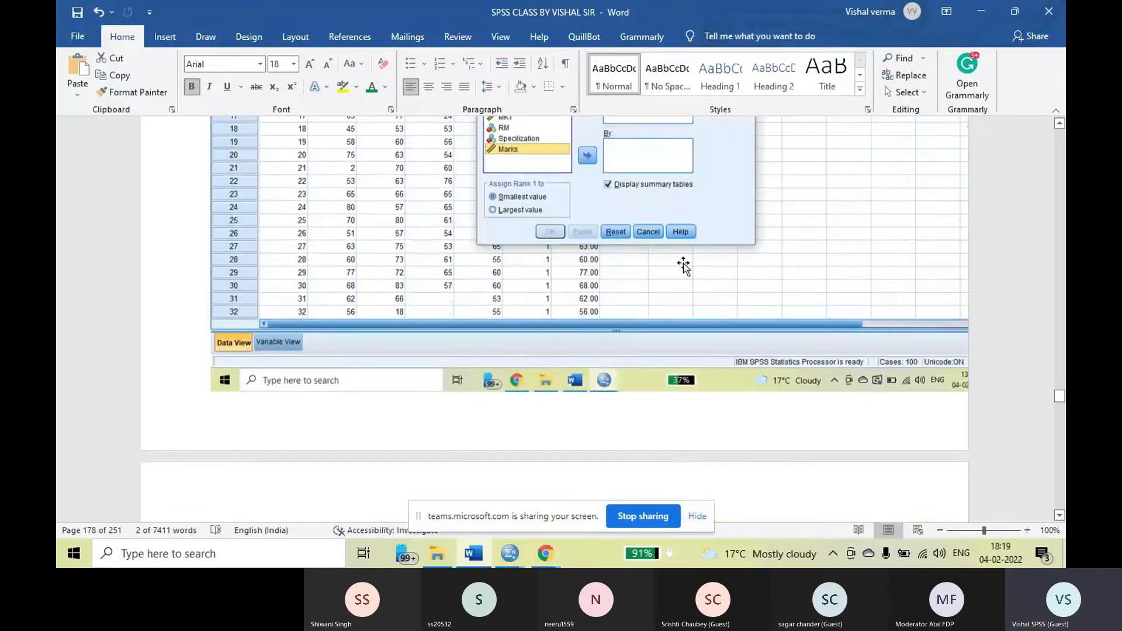
pyautogui.scroll(-5, 685, 265)
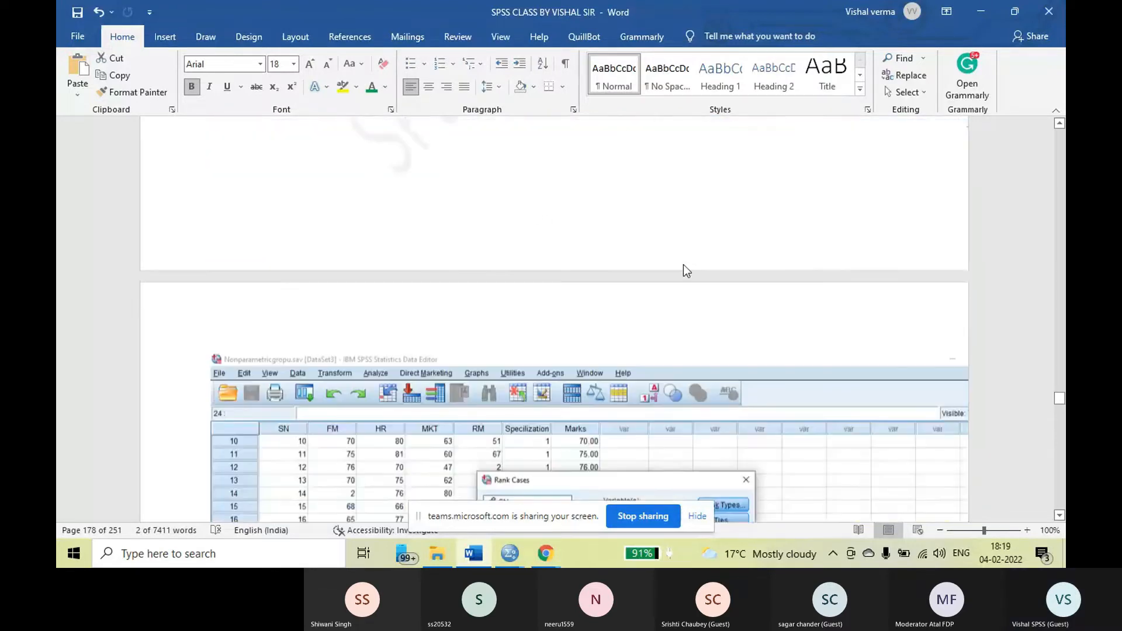
pyautogui.scroll(-5, 682, 264)
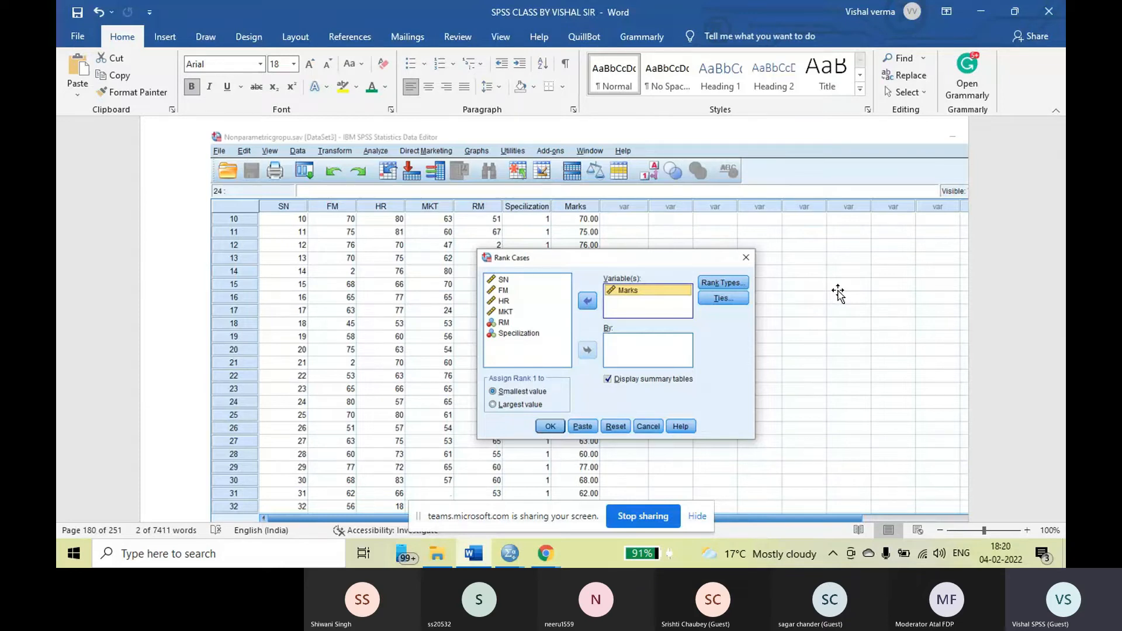
pyautogui.scroll(-5, 838, 292)
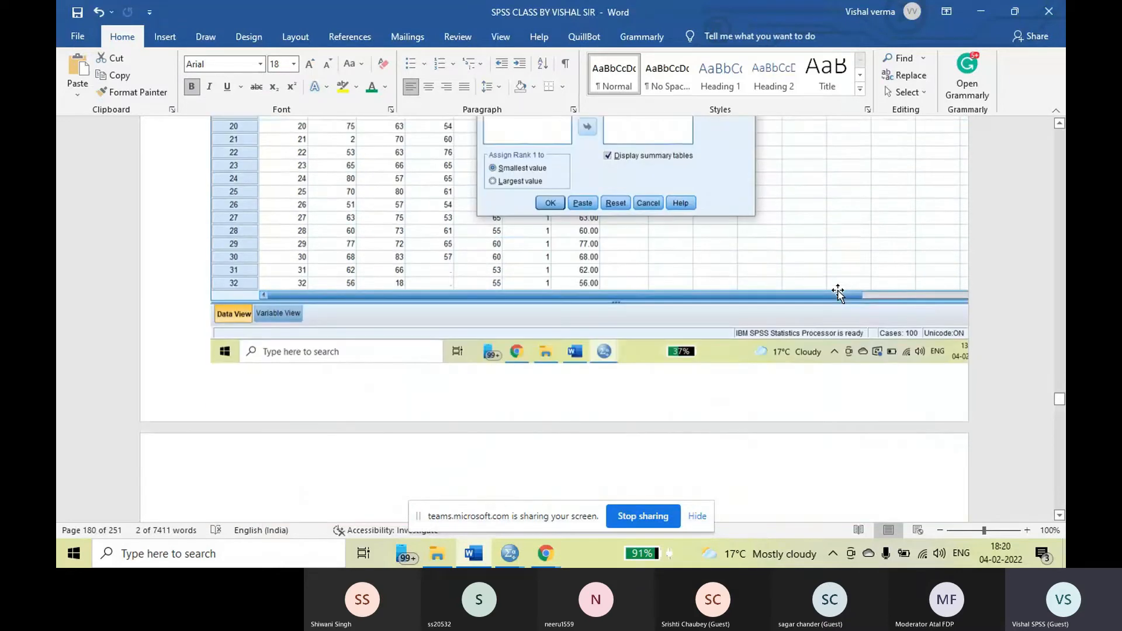
pyautogui.scroll(-5, 760, 301)
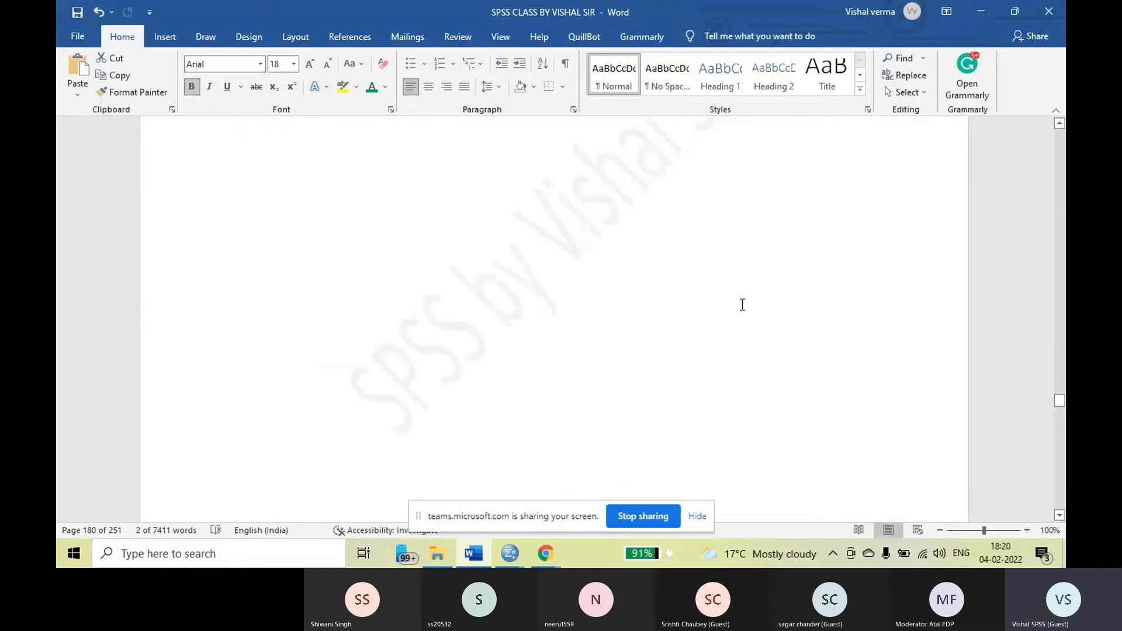
pyautogui.scroll(-4, 742, 304)
pyautogui.scroll(-2, 740, 308)
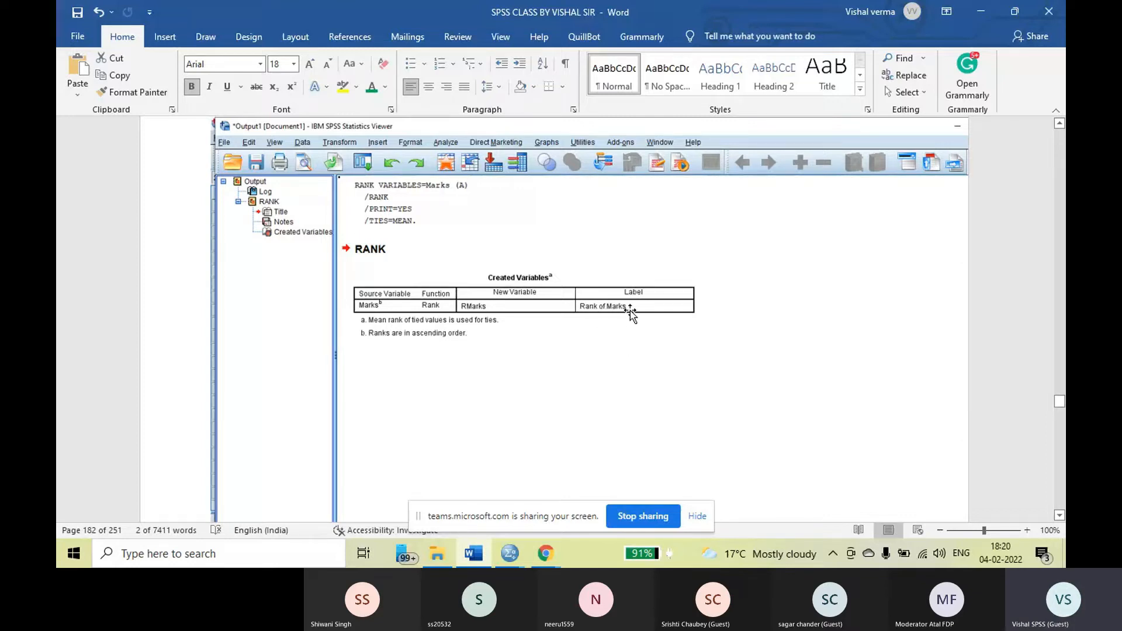
# Read the Data View note about the new variable RMarks and examine the RMarks column in the data screenshot
pyautogui.scroll(-5, 636, 347)
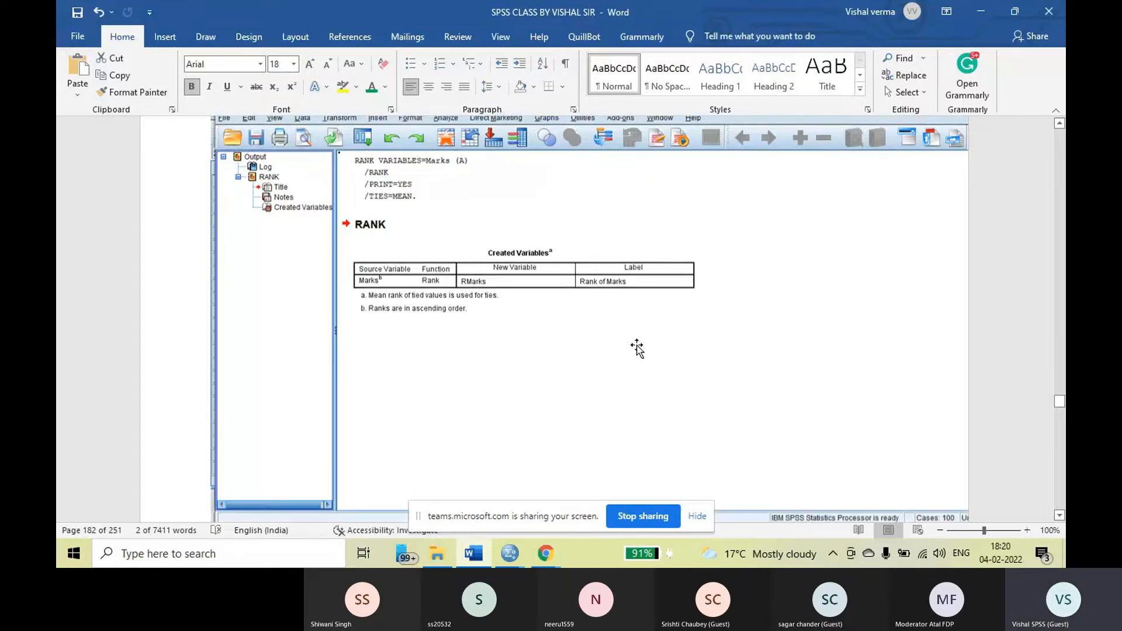
pyautogui.scroll(-5, 640, 351)
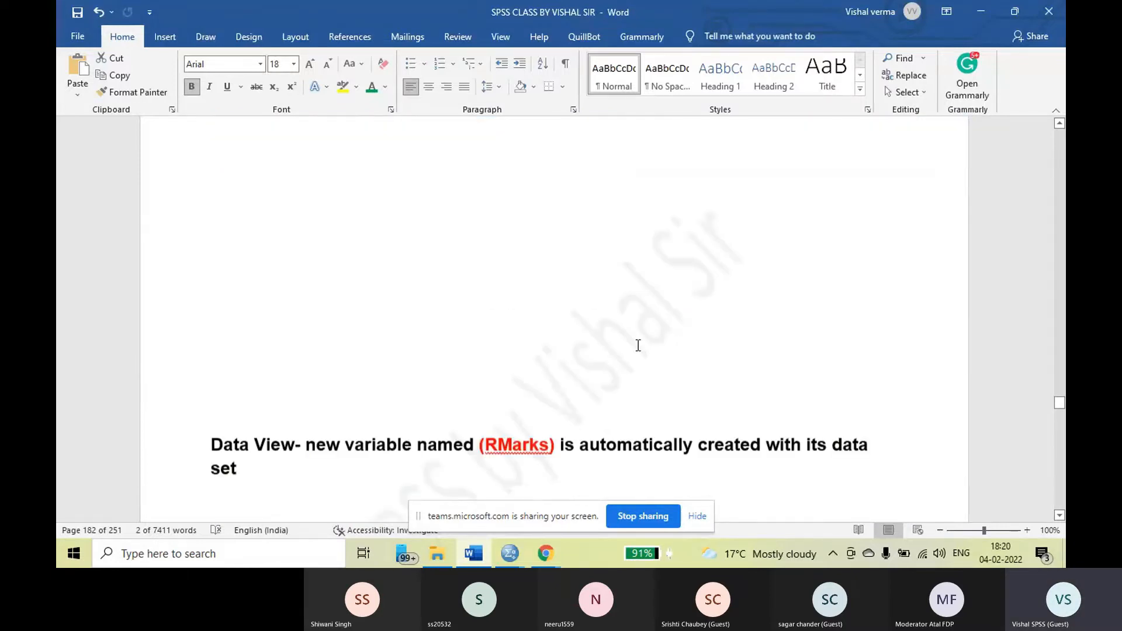
pyautogui.scroll(-2, 638, 345)
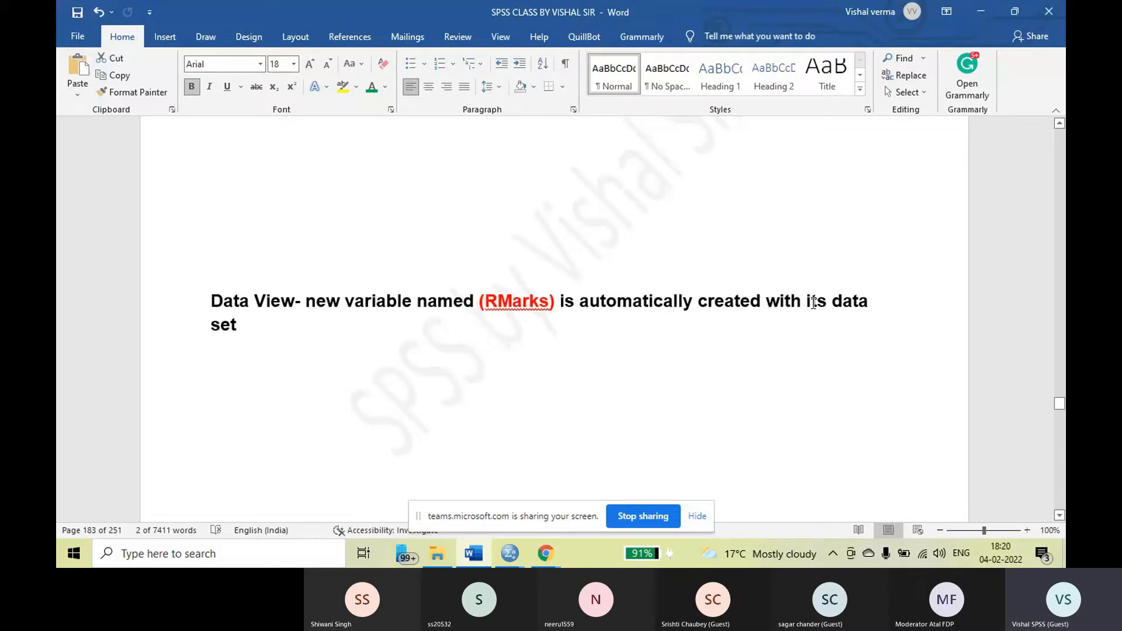
pyautogui.scroll(-8, 437, 358)
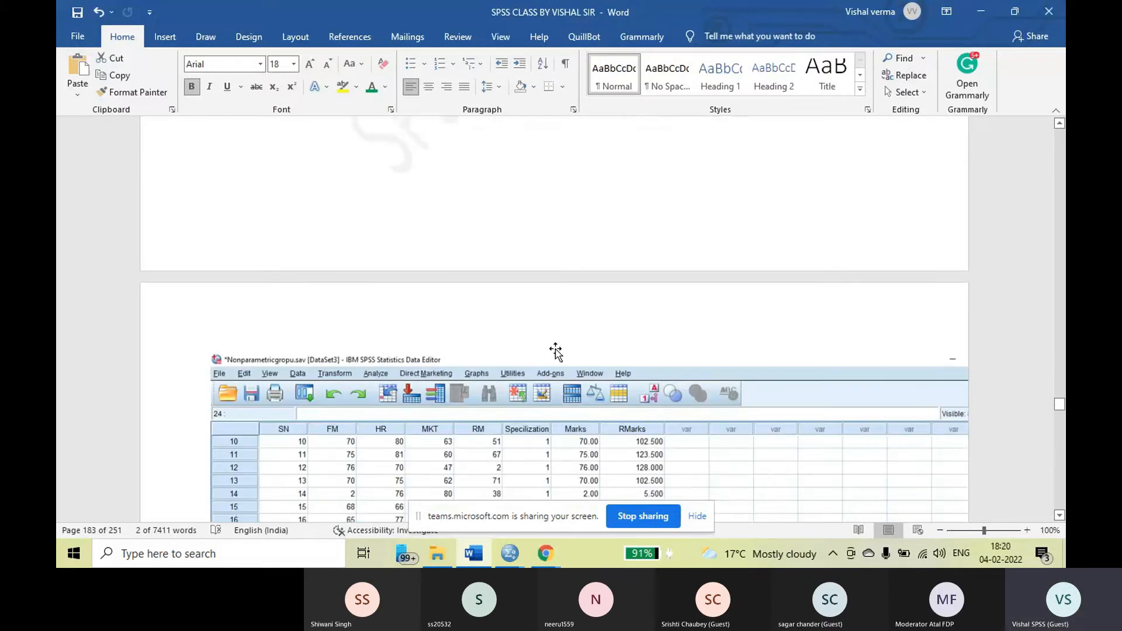
pyautogui.scroll(-2, 557, 350)
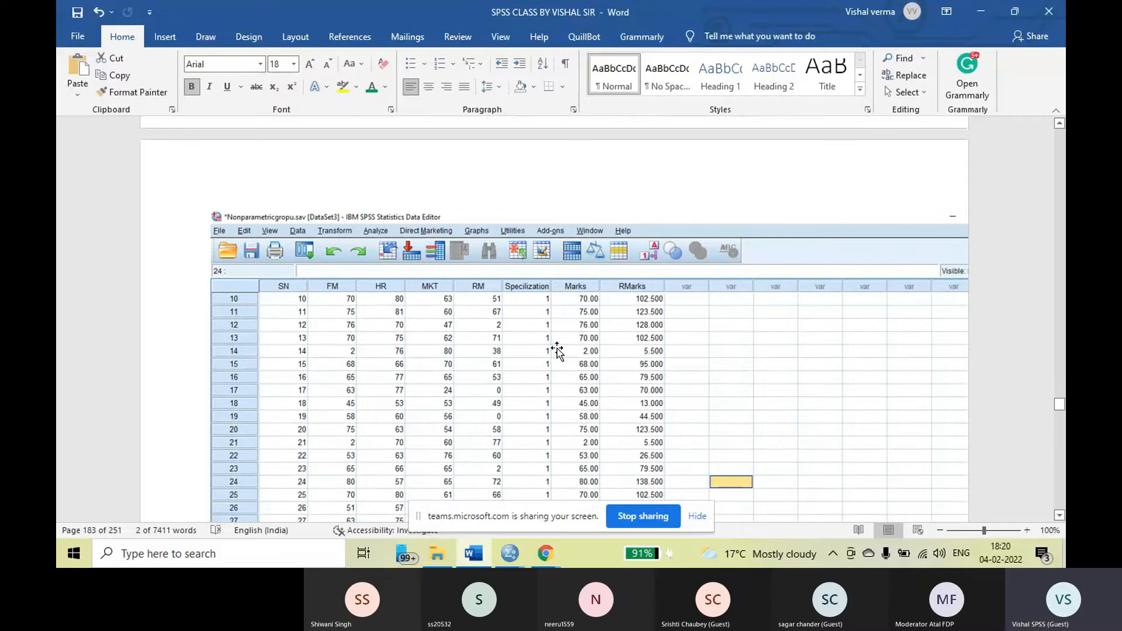
pyautogui.scroll(-1, 795, 349)
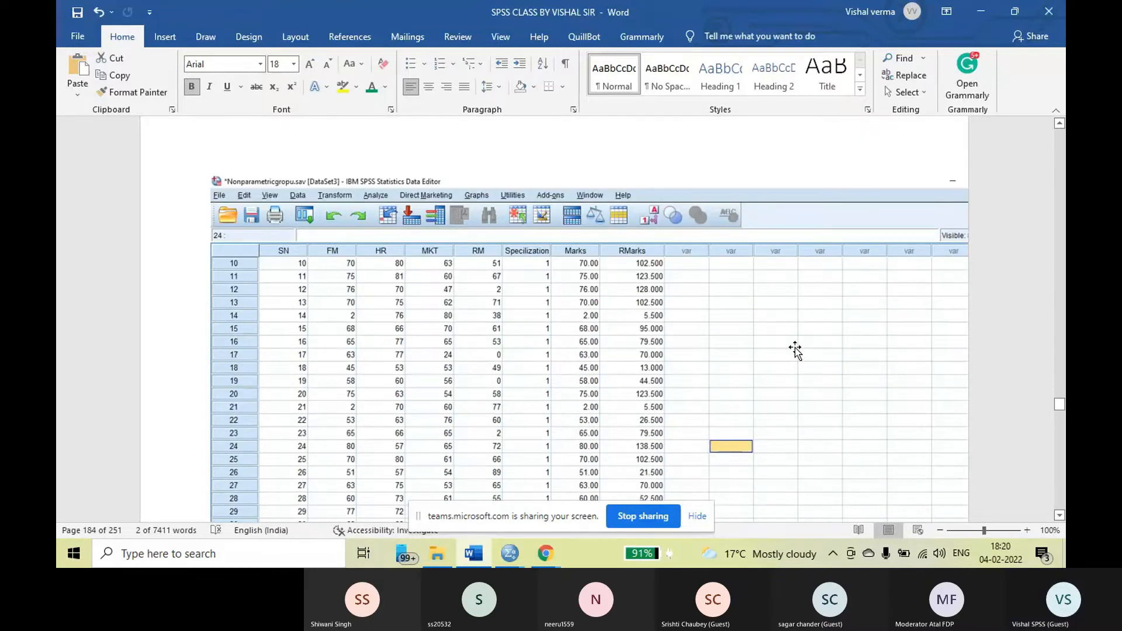
pyautogui.scroll(-1, 796, 350)
pyautogui.scroll(-1, 795, 350)
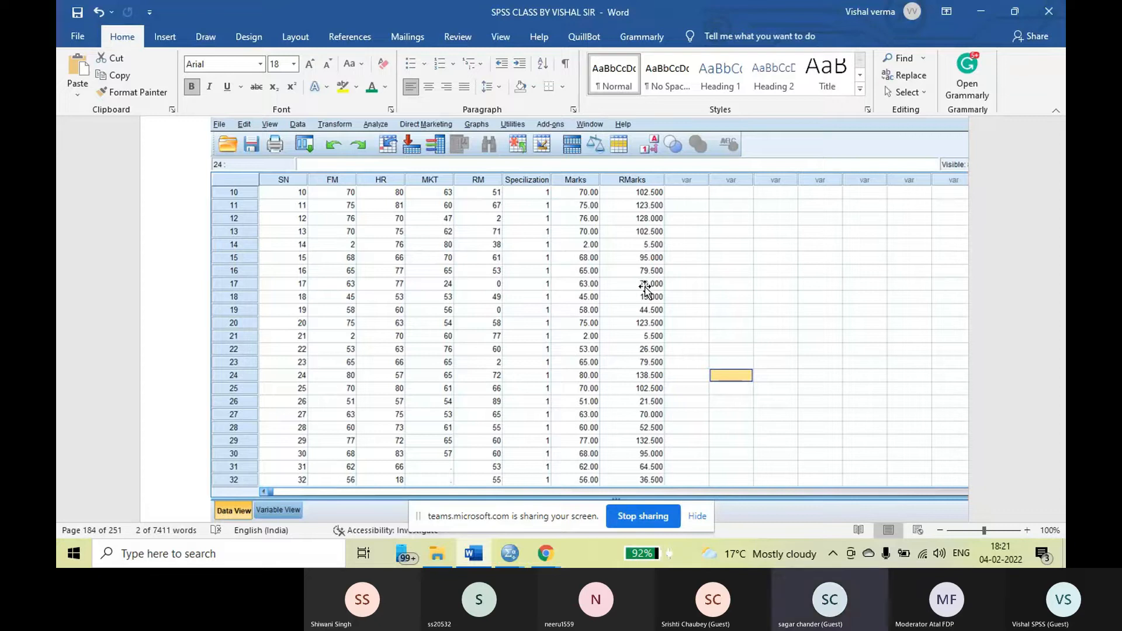
# Return to the Transform menu screenshot in the Step-1 notes and locate the Rank Cases command again
pyautogui.scroll(5, 645, 287)
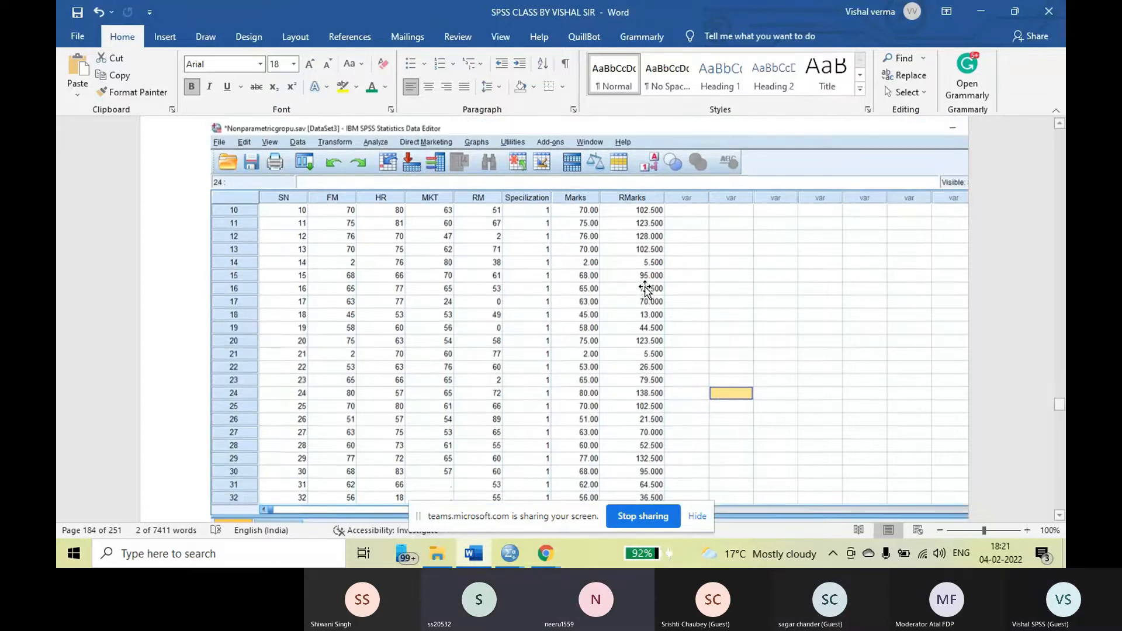
pyautogui.scroll(20, 577, 269)
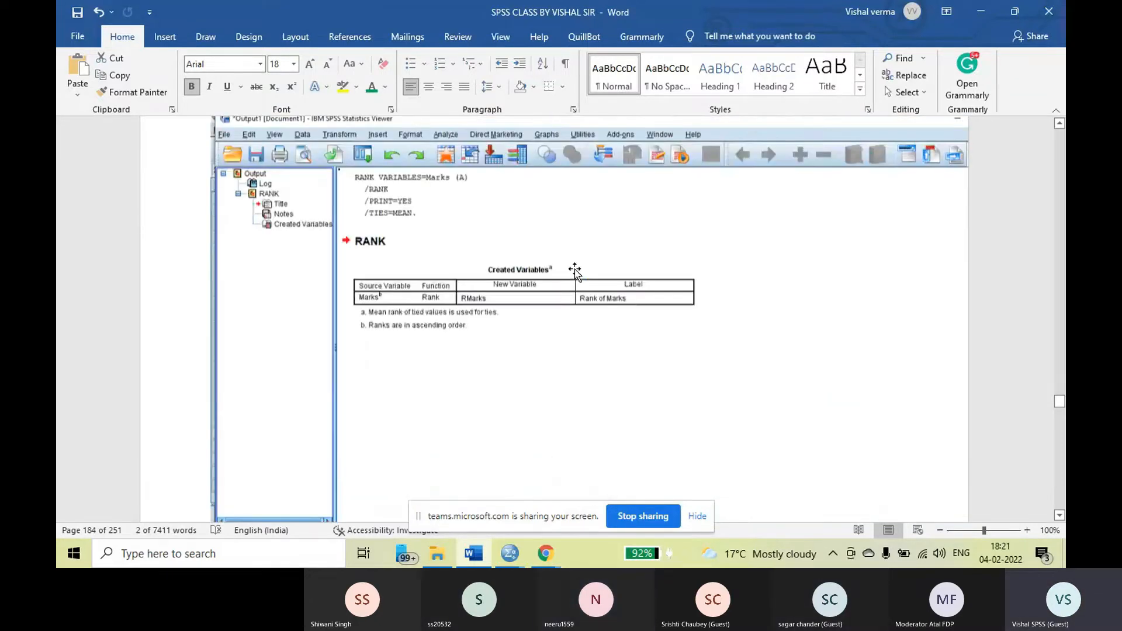
pyautogui.scroll(-5, 575, 269)
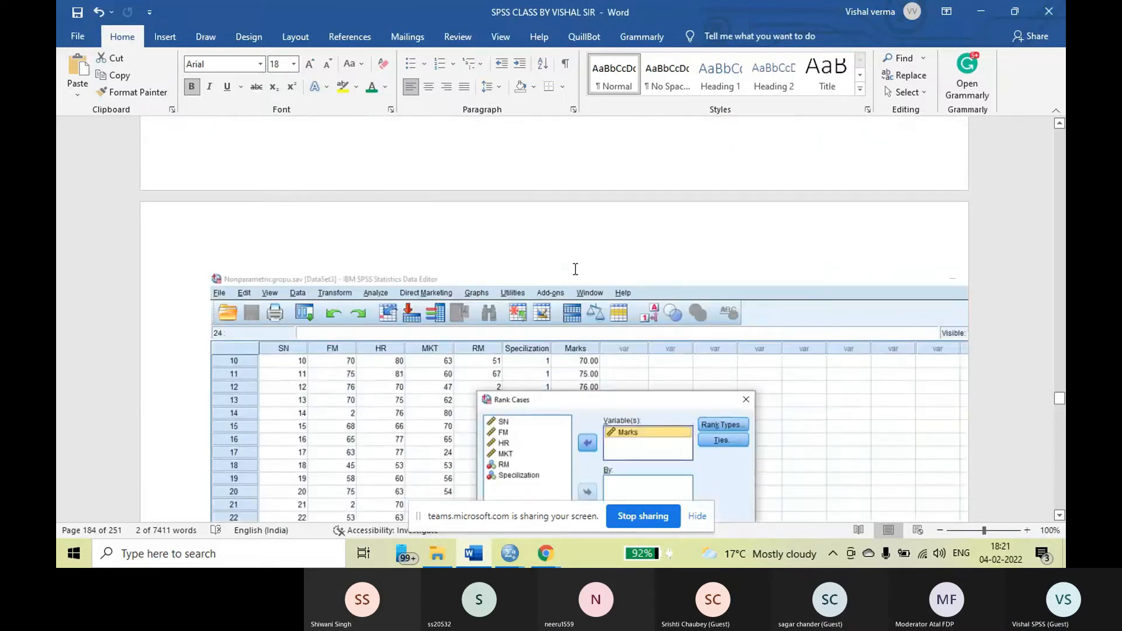
pyautogui.scroll(5, 575, 269)
pyautogui.scroll(-10, 575, 269)
pyautogui.scroll(10, 575, 269)
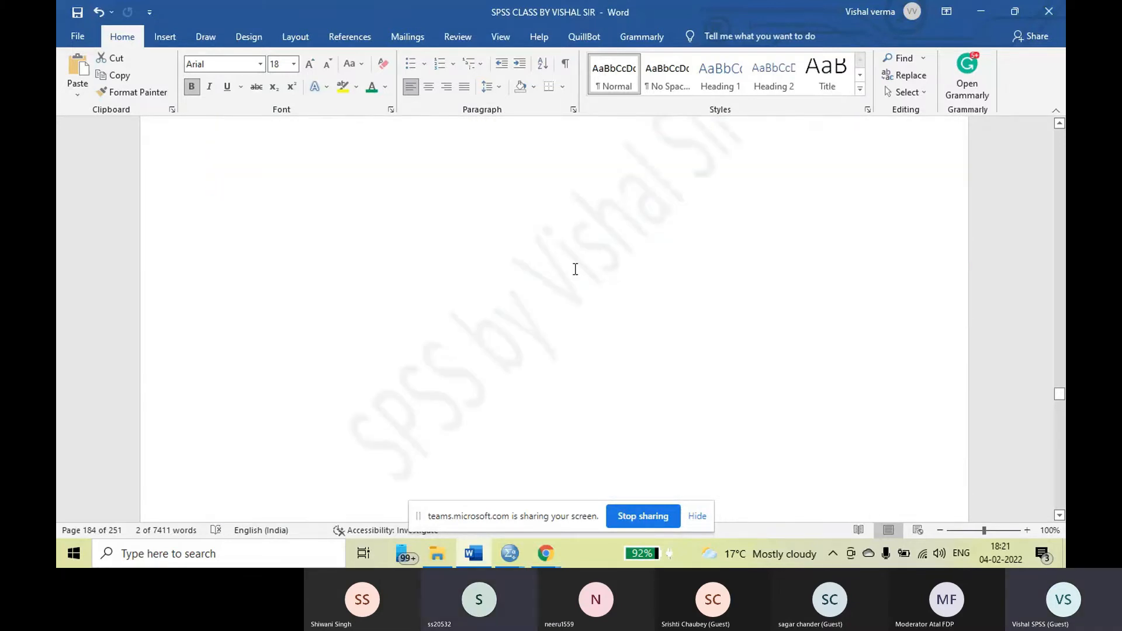
pyautogui.scroll(-5, 575, 269)
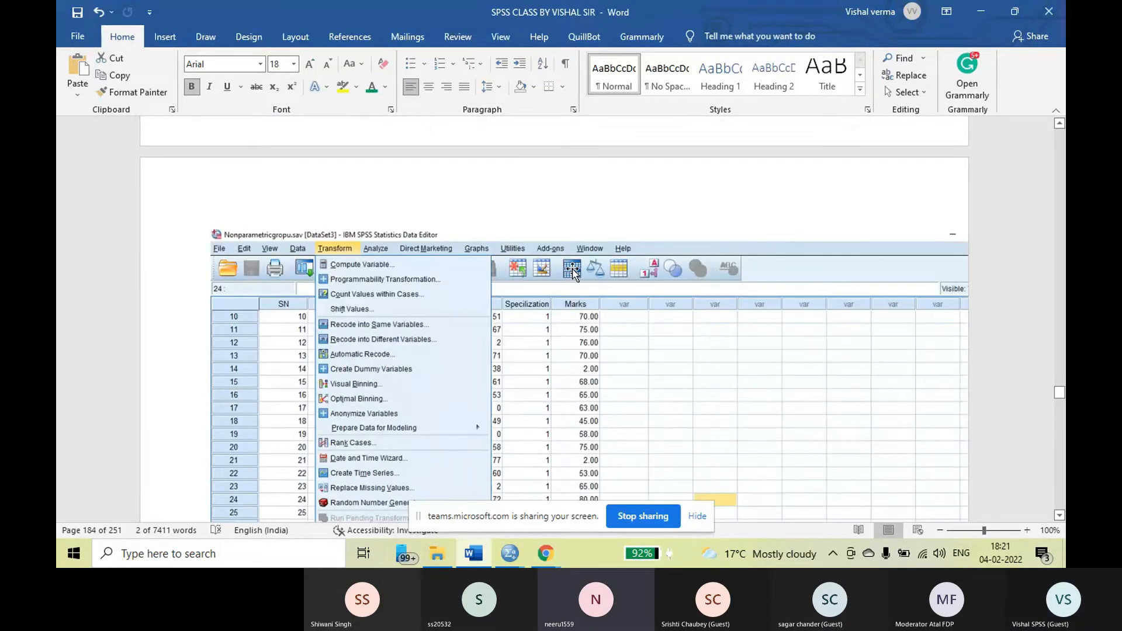
pyautogui.scroll(-2, 573, 273)
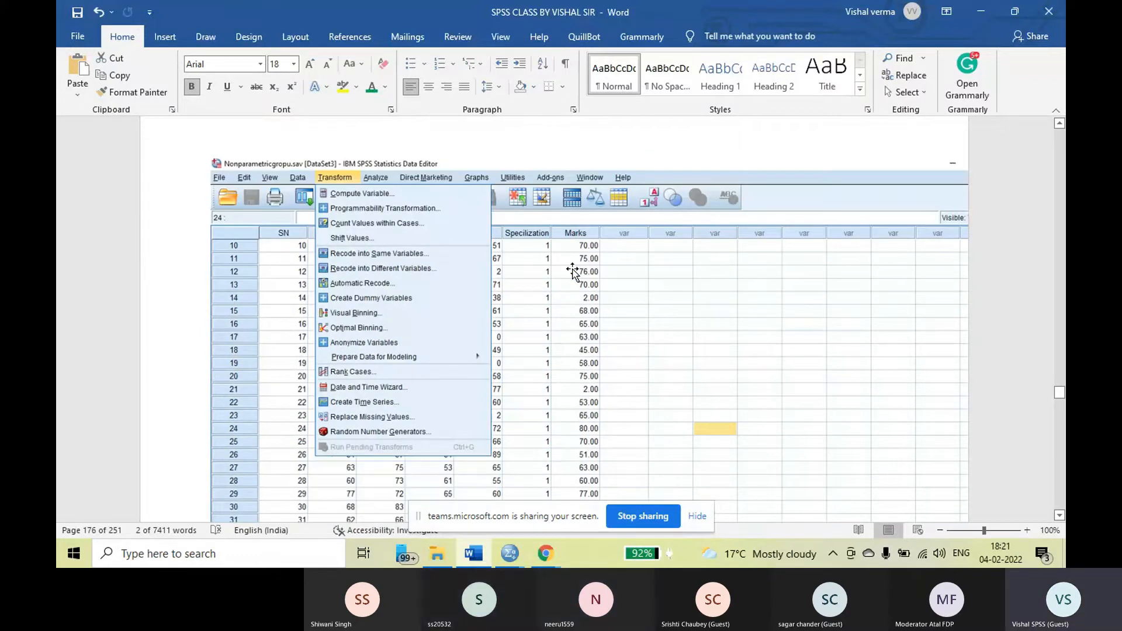
pyautogui.scroll(-2, 375, 306)
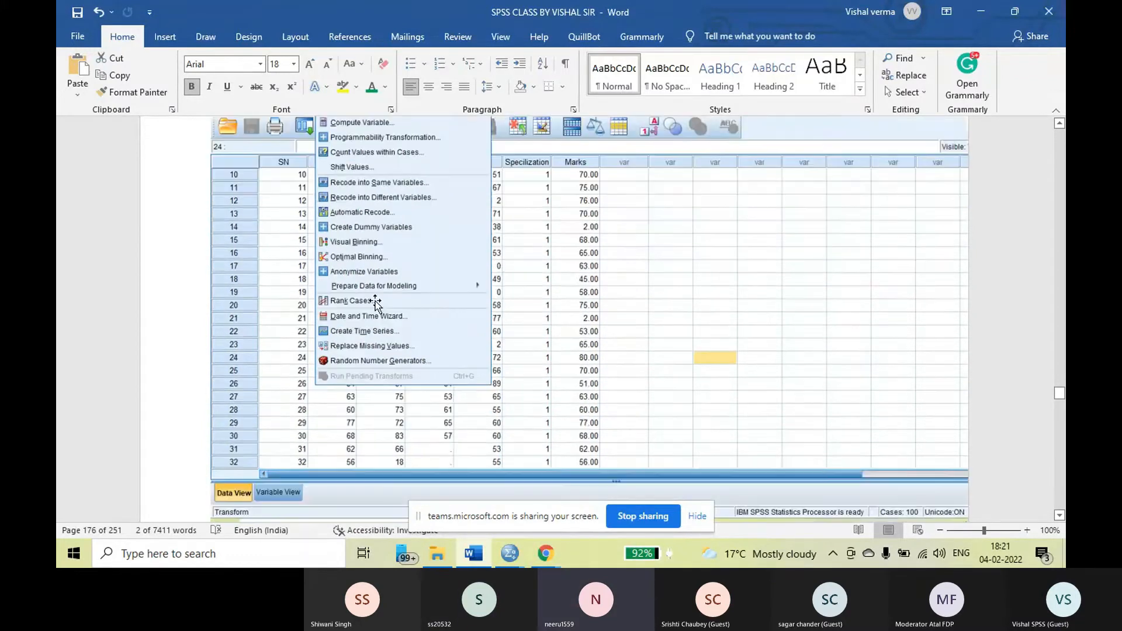
# Compare the two Rank Cases dialog screenshots, before and after Marks is added to the Variable(s) box
pyautogui.scroll(-10, 624, 299)
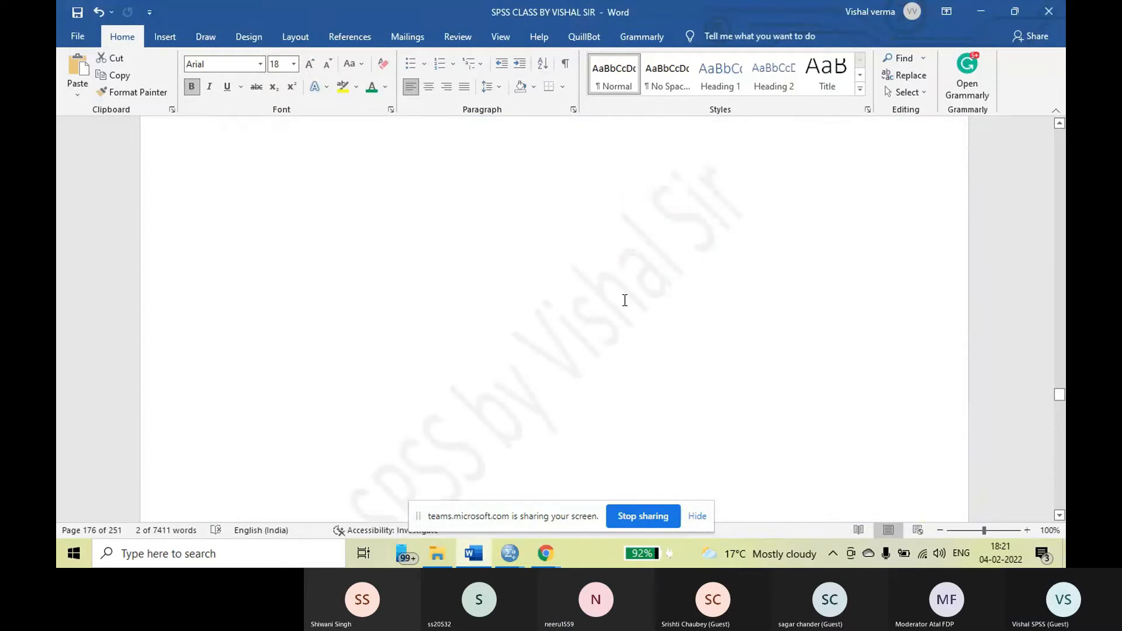
pyautogui.scroll(-3, 626, 300)
pyautogui.scroll(-10, 626, 300)
pyautogui.scroll(-3, 627, 296)
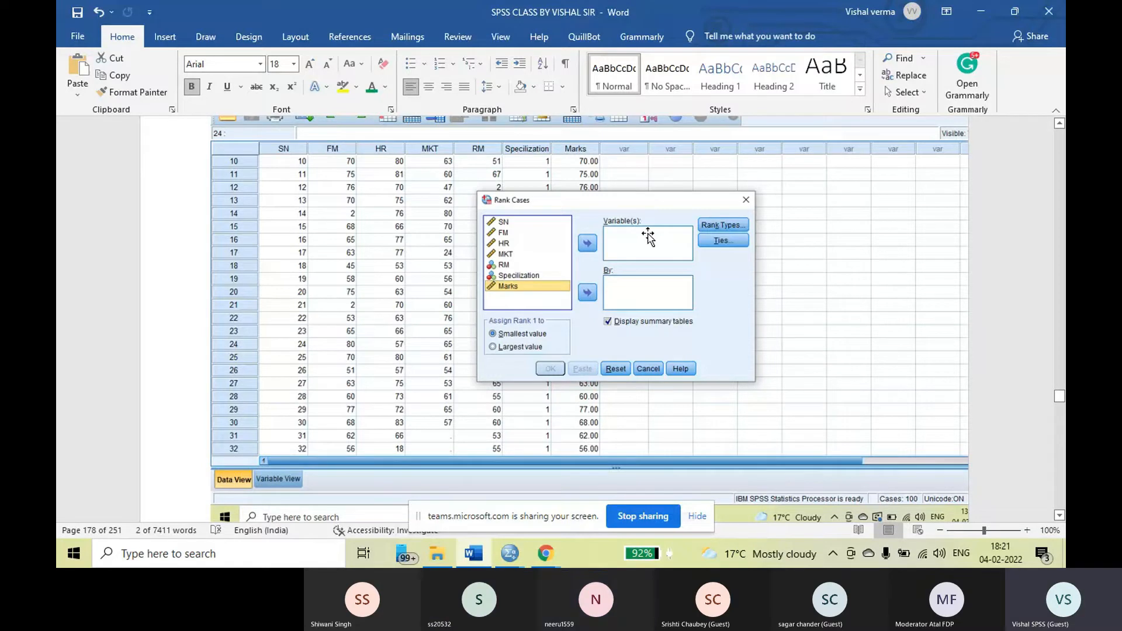
pyautogui.scroll(-3, 647, 236)
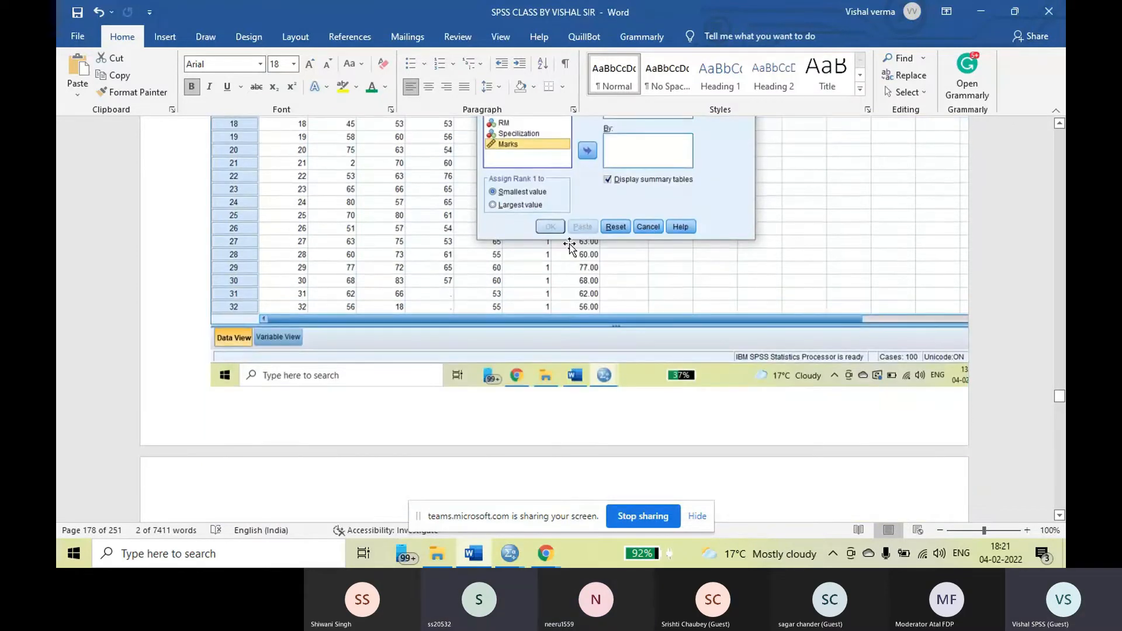
pyautogui.scroll(-20, 599, 255)
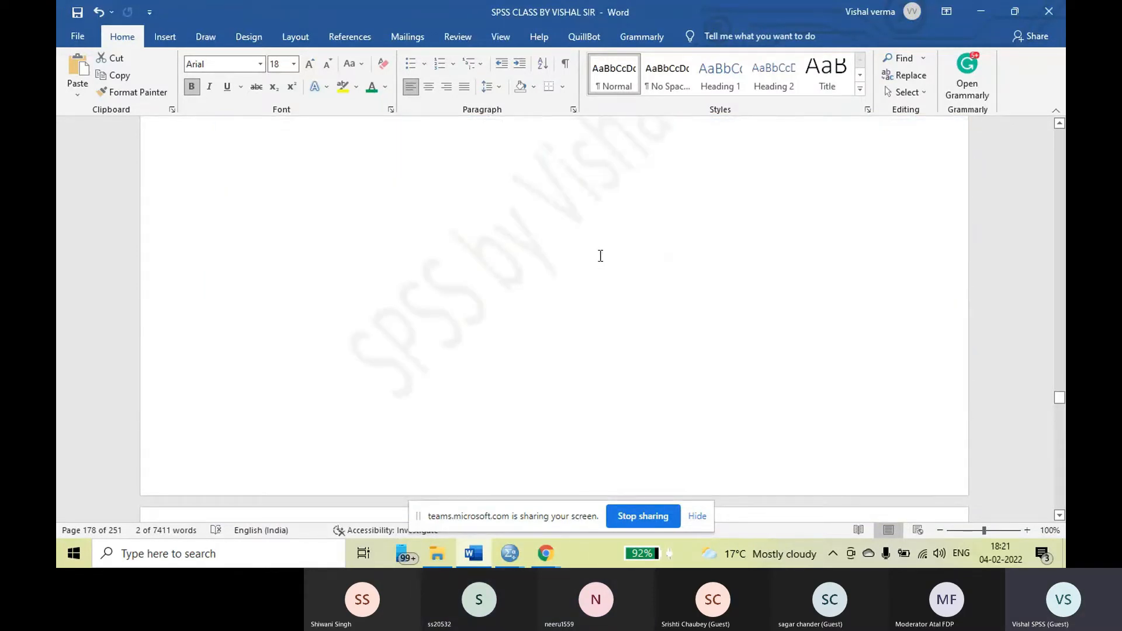
pyautogui.scroll(-4, 599, 255)
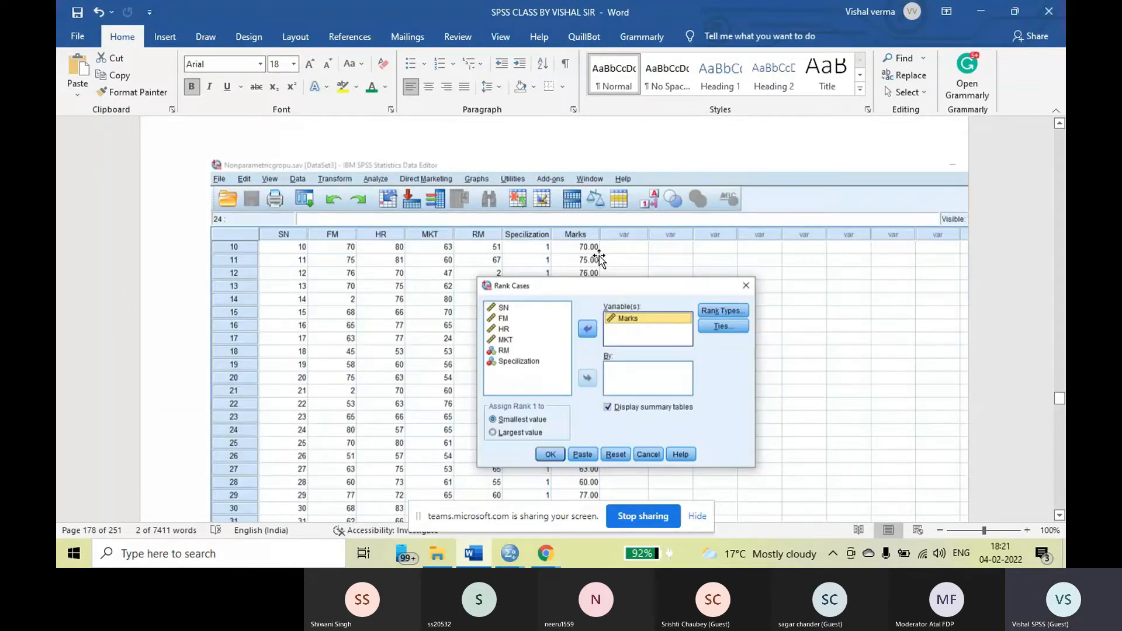
pyautogui.scroll(-3, 827, 335)
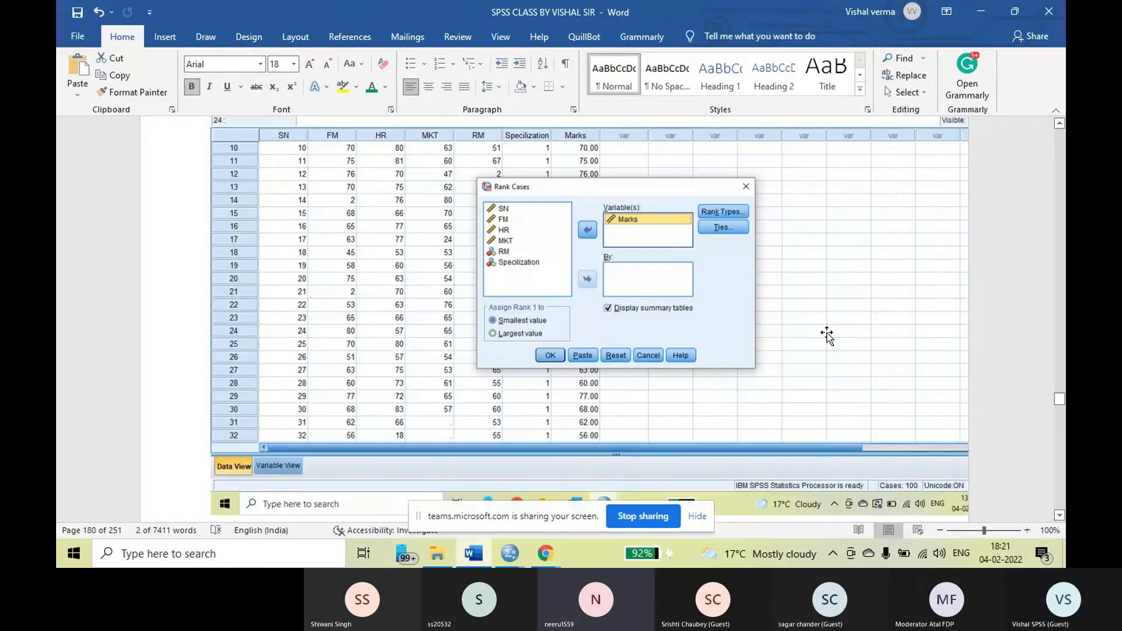
# Recheck the Created Variables table in the RANK output and the RMarks column beside Marks in the Data View screenshot
pyautogui.scroll(-6, 827, 335)
pyautogui.scroll(-6, 721, 325)
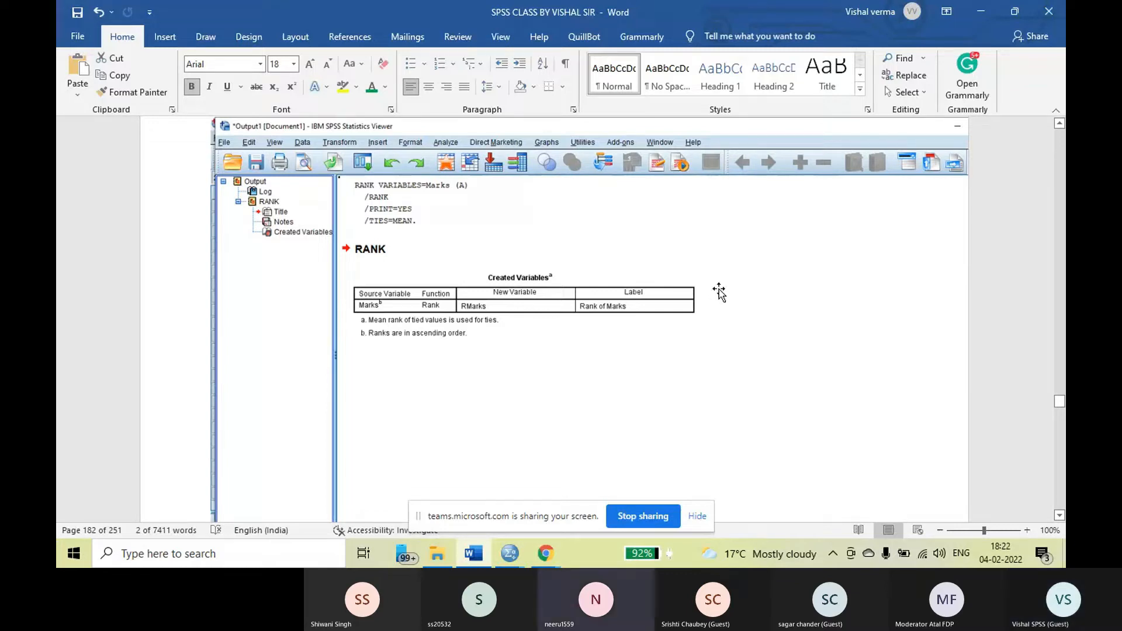
pyautogui.scroll(-8, 721, 295)
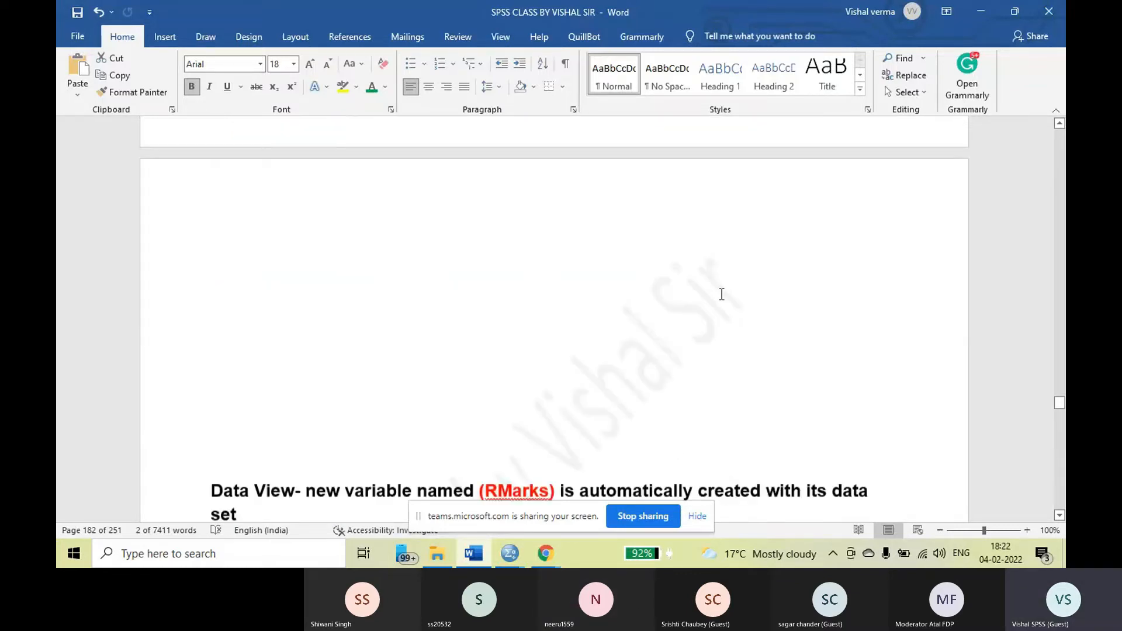
pyautogui.scroll(-3, 722, 295)
pyautogui.scroll(-1, 722, 294)
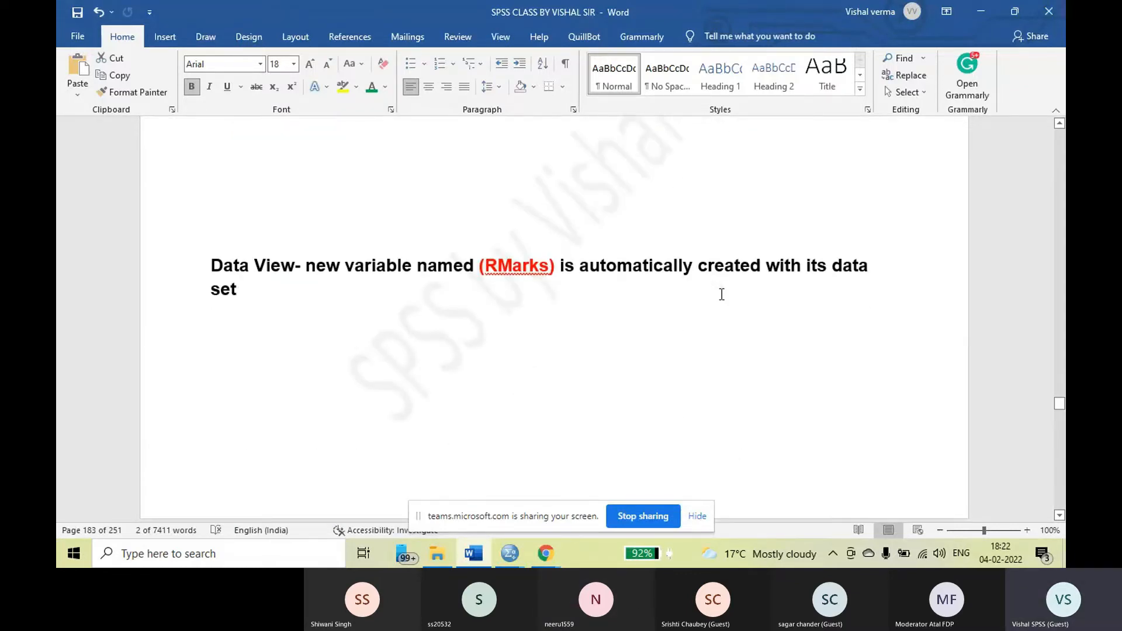
pyautogui.scroll(-4, 722, 295)
pyautogui.scroll(-3, 722, 297)
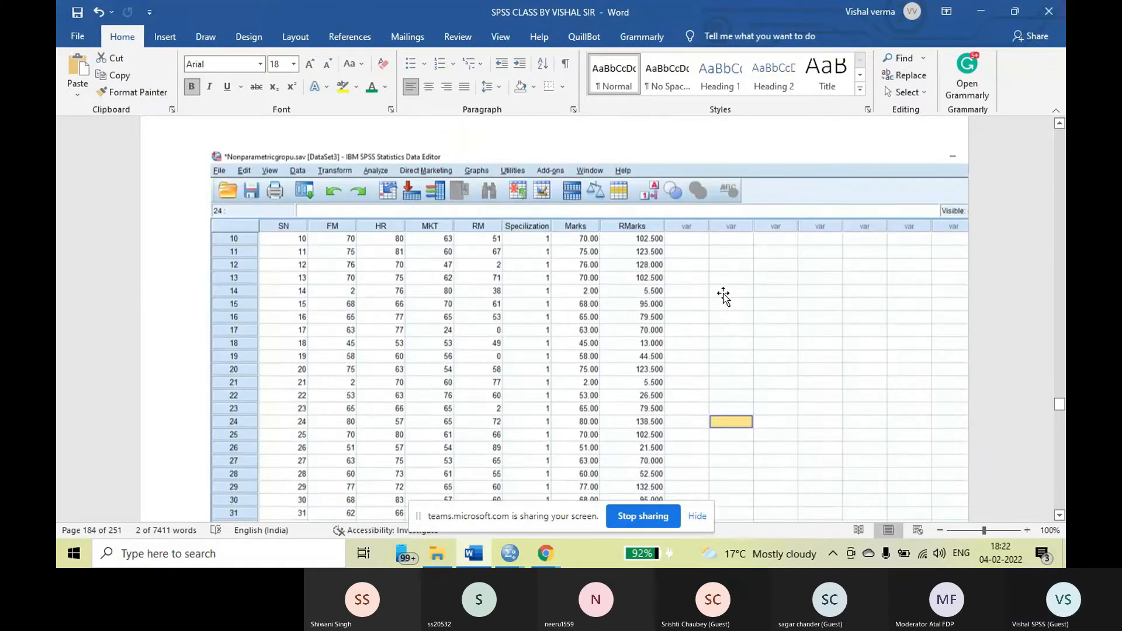
pyautogui.scroll(-1, 724, 296)
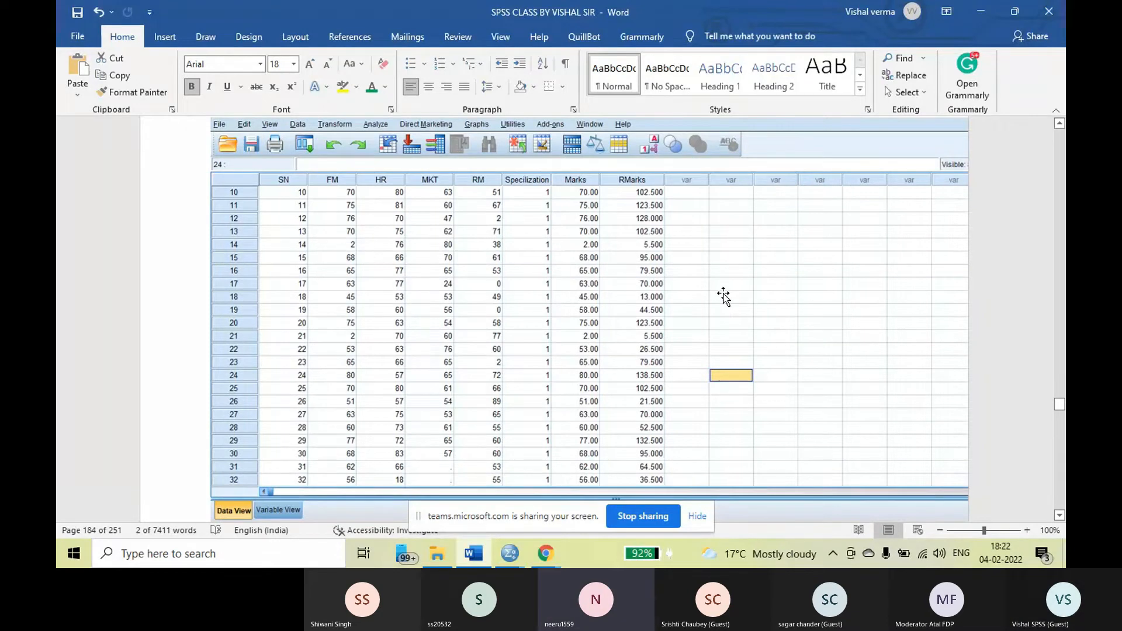
# Read the Step-2 instruction on creating the group mean marks and locate Aggregate in the Data menu screenshot
pyautogui.scroll(-3, 724, 296)
pyautogui.scroll(-3, 724, 296)
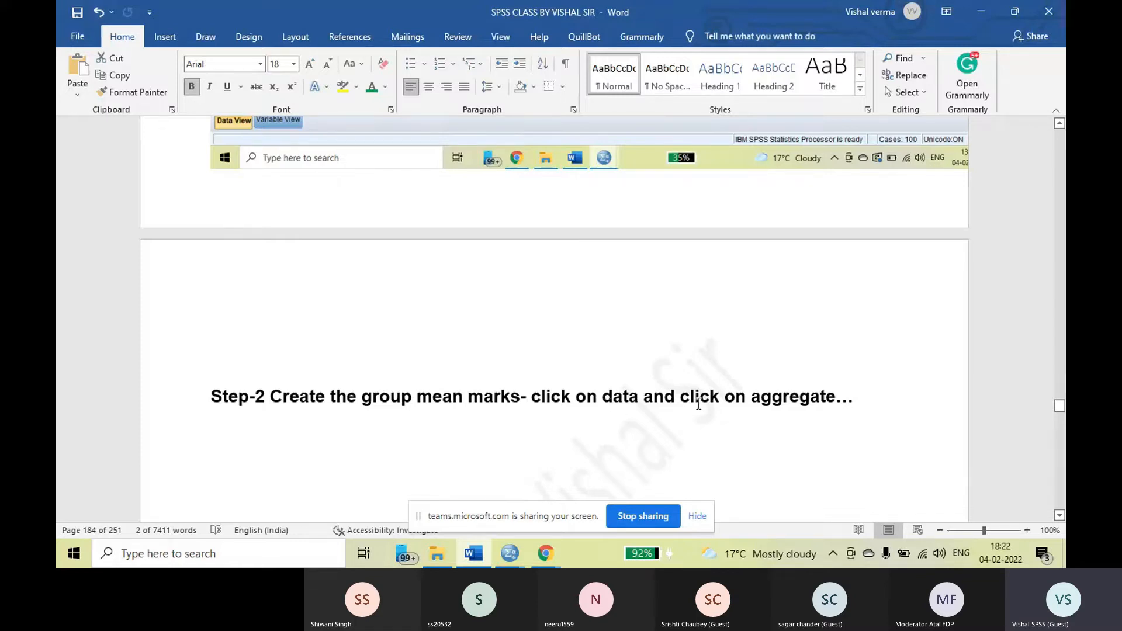
pyautogui.scroll(-5, 493, 343)
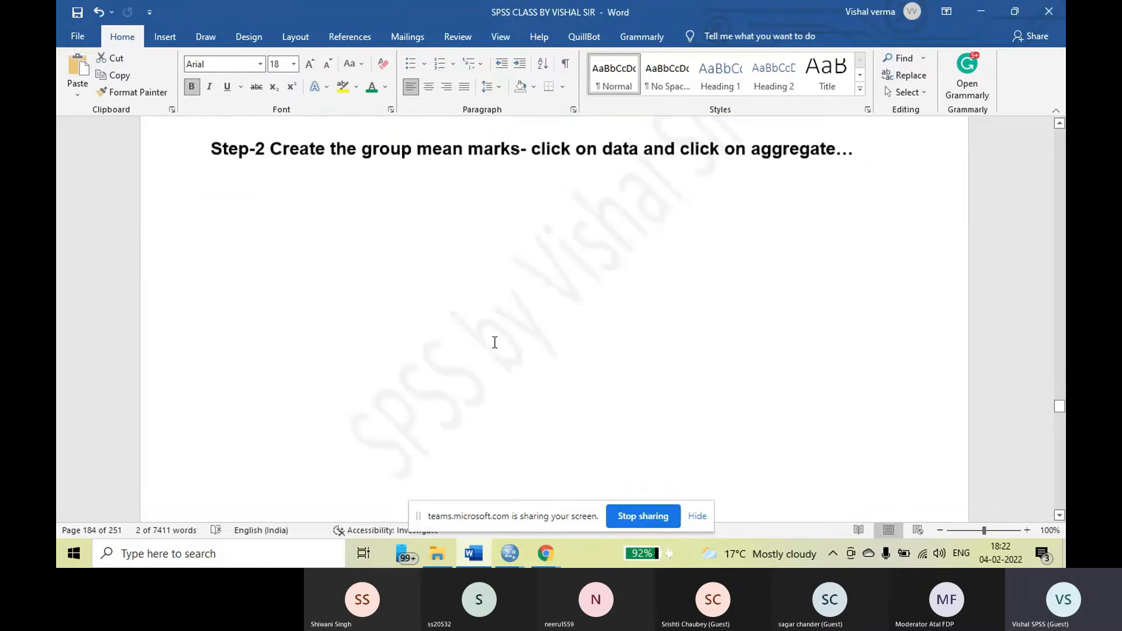
pyautogui.scroll(-10, 494, 344)
pyautogui.scroll(-1, 495, 345)
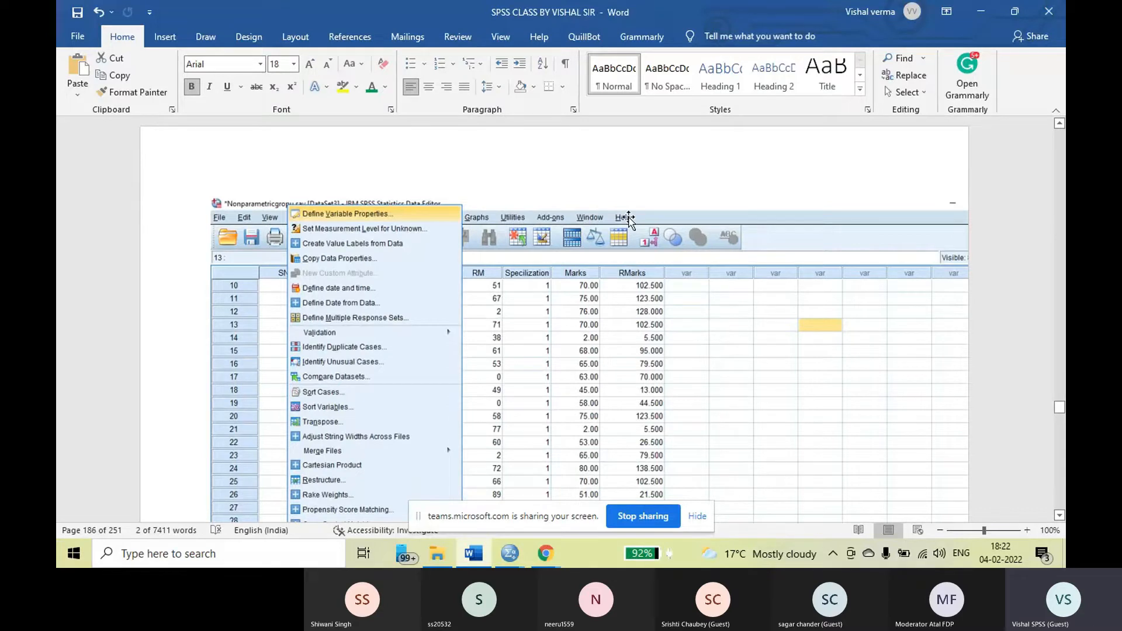
pyautogui.scroll(-3, 387, 250)
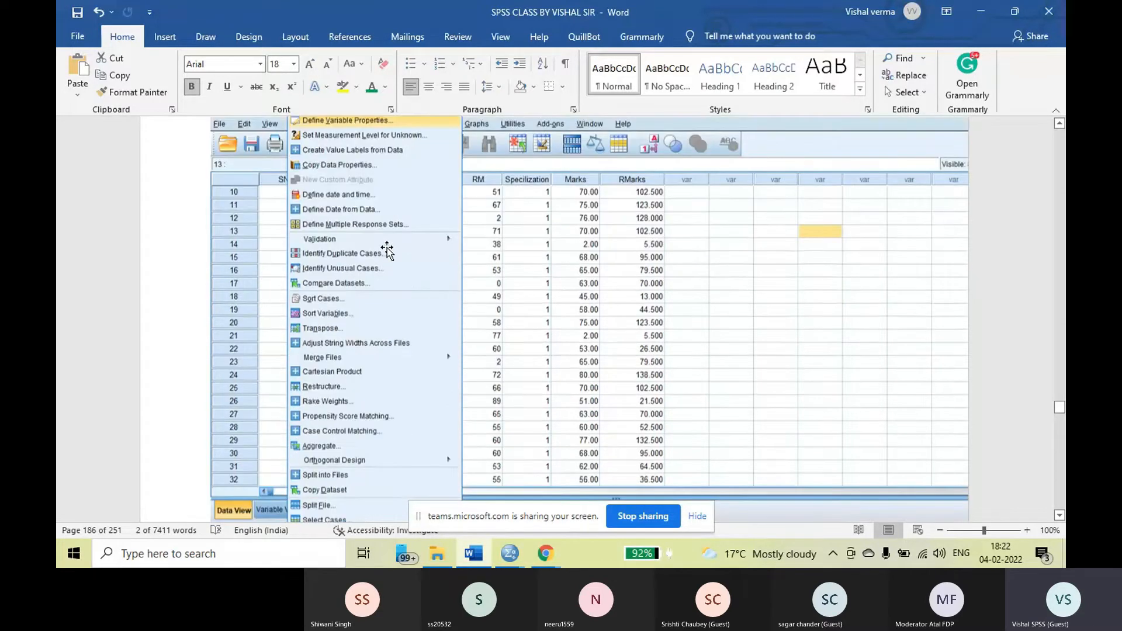
pyautogui.scroll(-1, 368, 362)
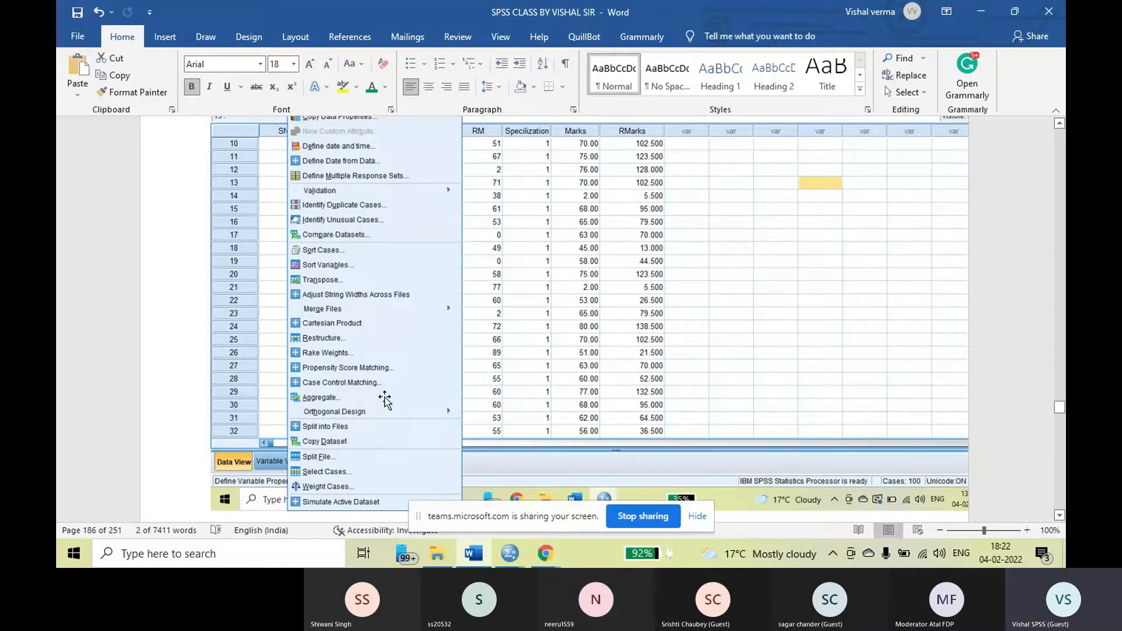
# Examine the Aggregate Data dialog screenshot, from the Specilization variable and Break Variable(s) box to the Save options
pyautogui.scroll(-5, 413, 373)
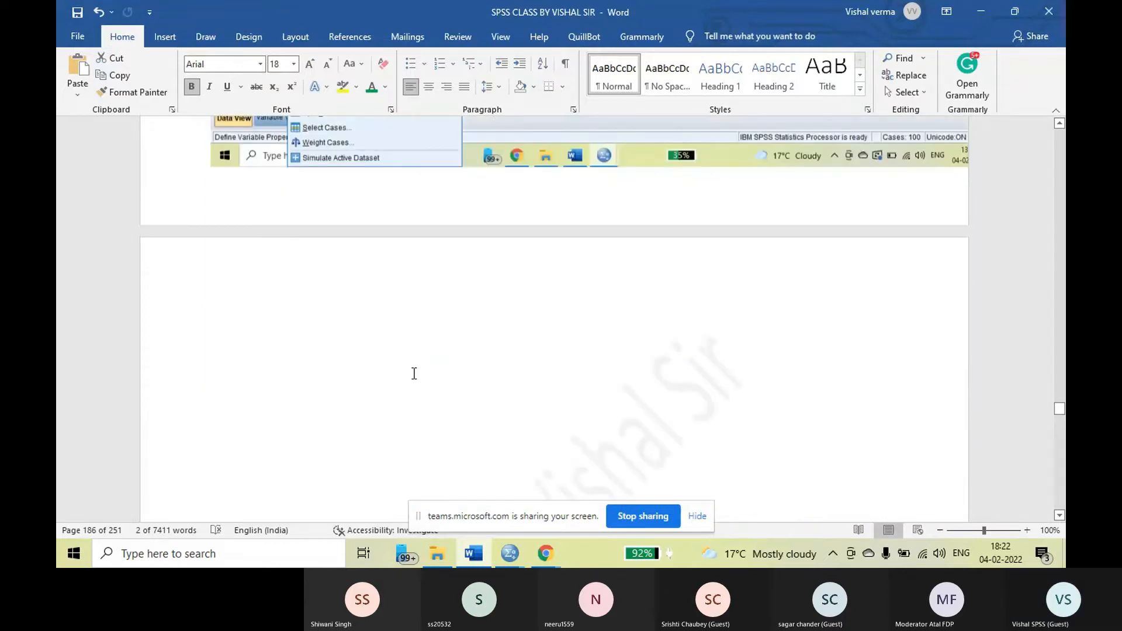
pyautogui.scroll(-5, 414, 373)
pyautogui.scroll(-5, 416, 373)
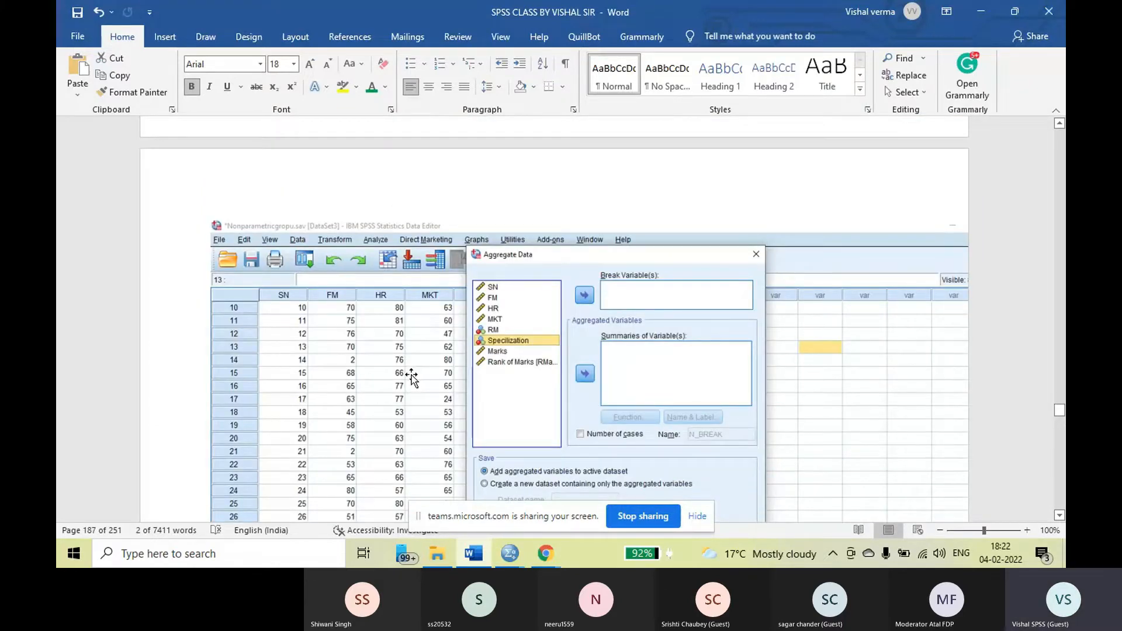
pyautogui.scroll(-1, 462, 348)
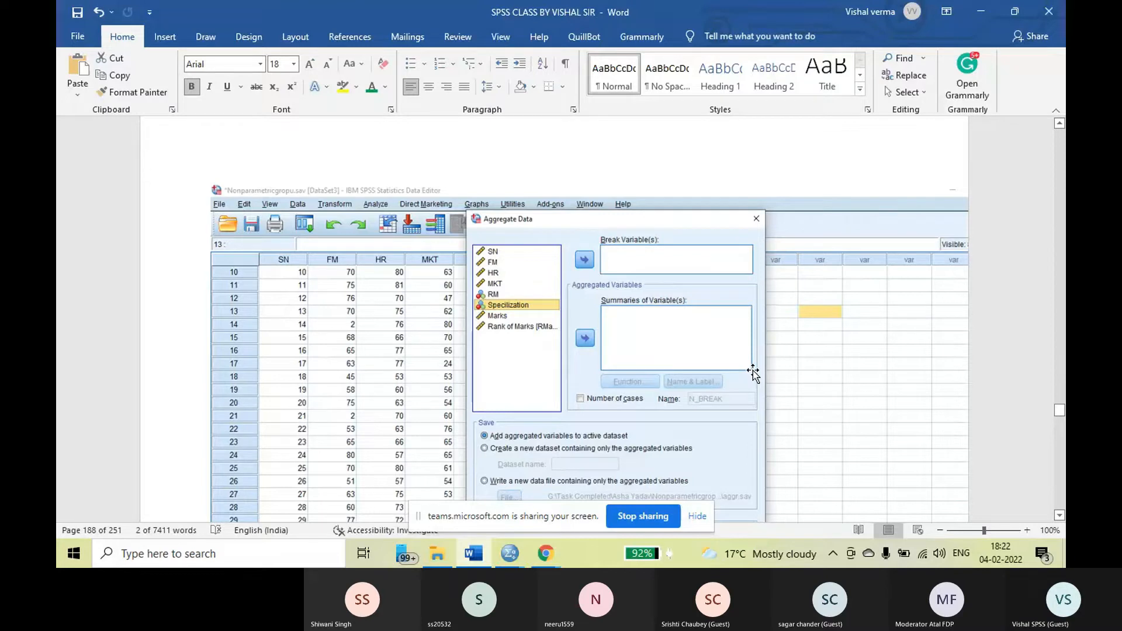
pyautogui.scroll(-1, 753, 371)
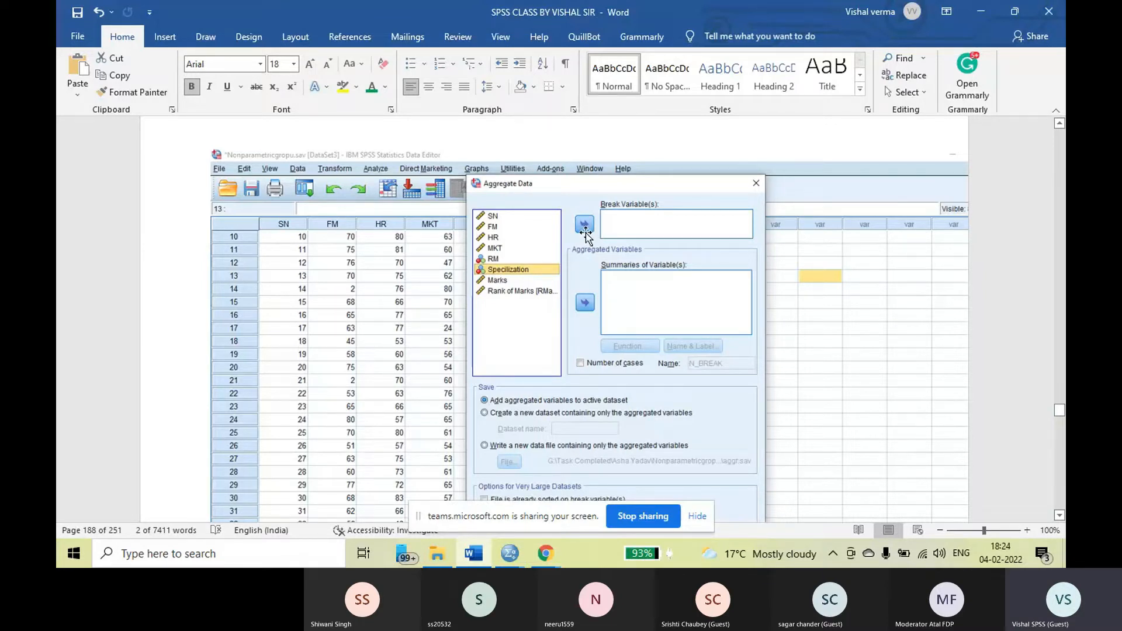
pyautogui.scroll(-3, 549, 289)
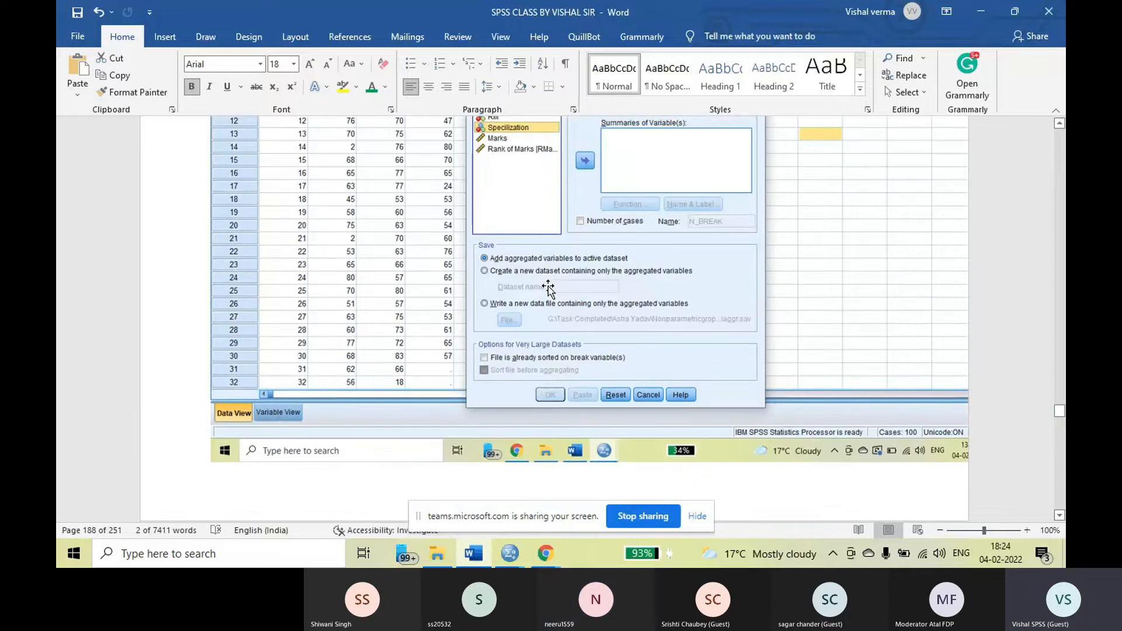
# Compare the Aggregate Data dialog screenshots before and after Specilization becomes the break variable and RMarks_mean = MEAN(RMarks) is added to the summaries
pyautogui.scroll(-8, 548, 286)
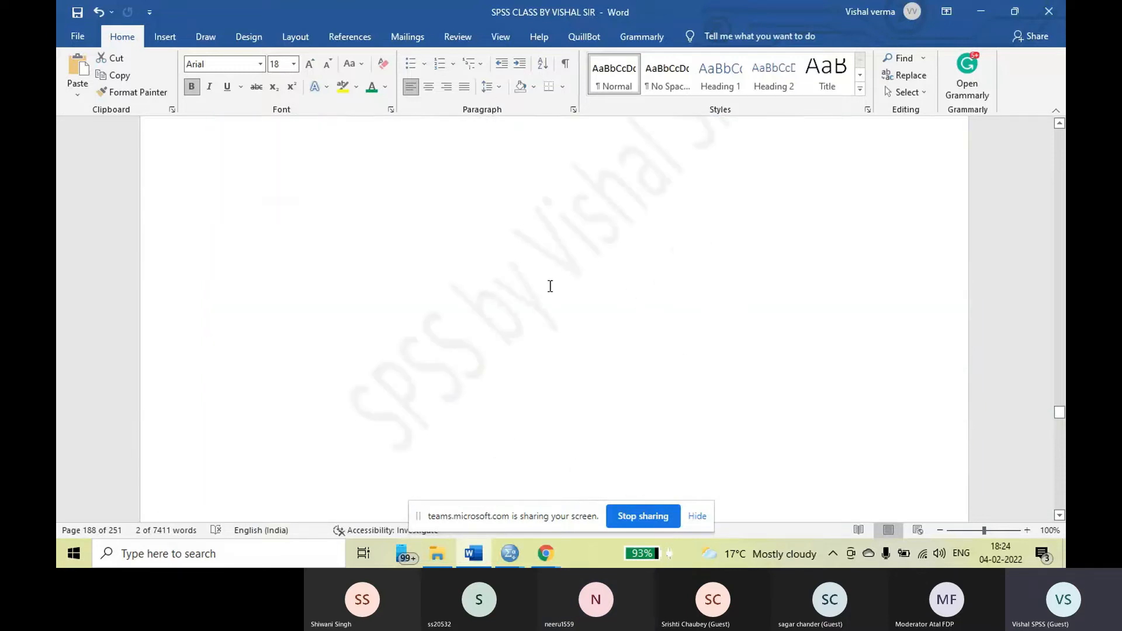
pyautogui.scroll(-6, 550, 286)
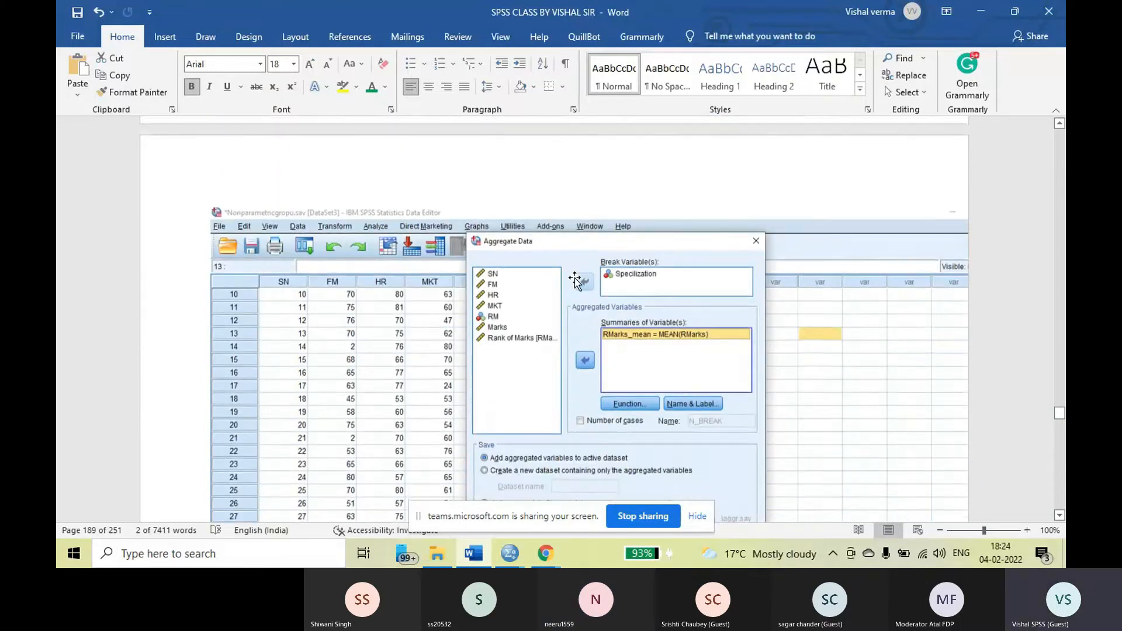
pyautogui.scroll(-2, 641, 275)
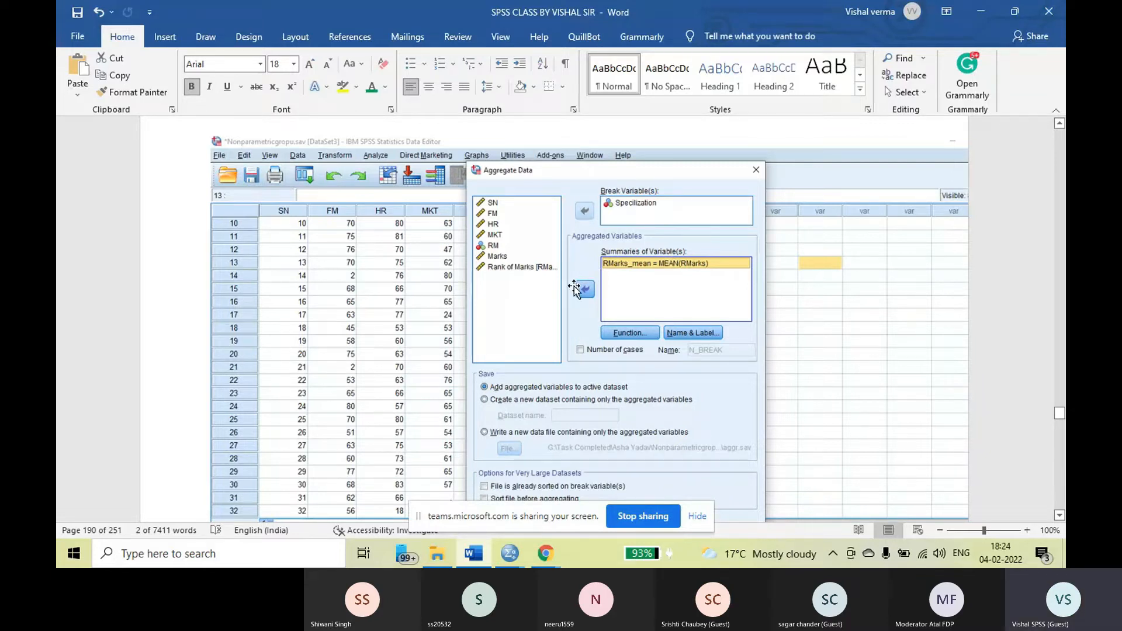
pyautogui.scroll(2, 526, 290)
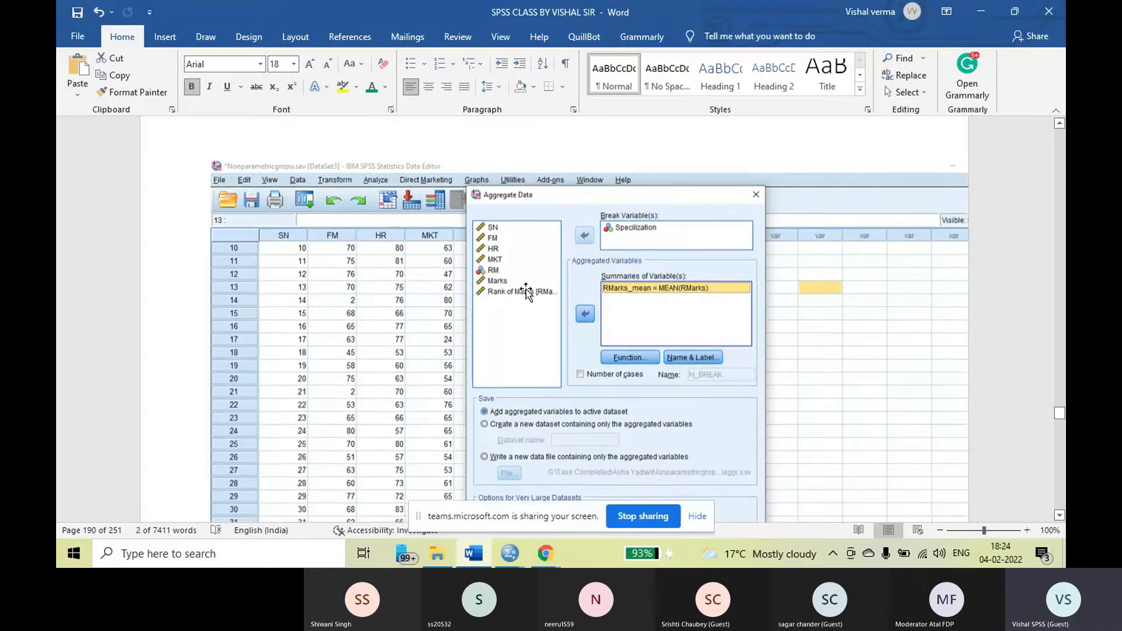
pyautogui.scroll(-5, 632, 288)
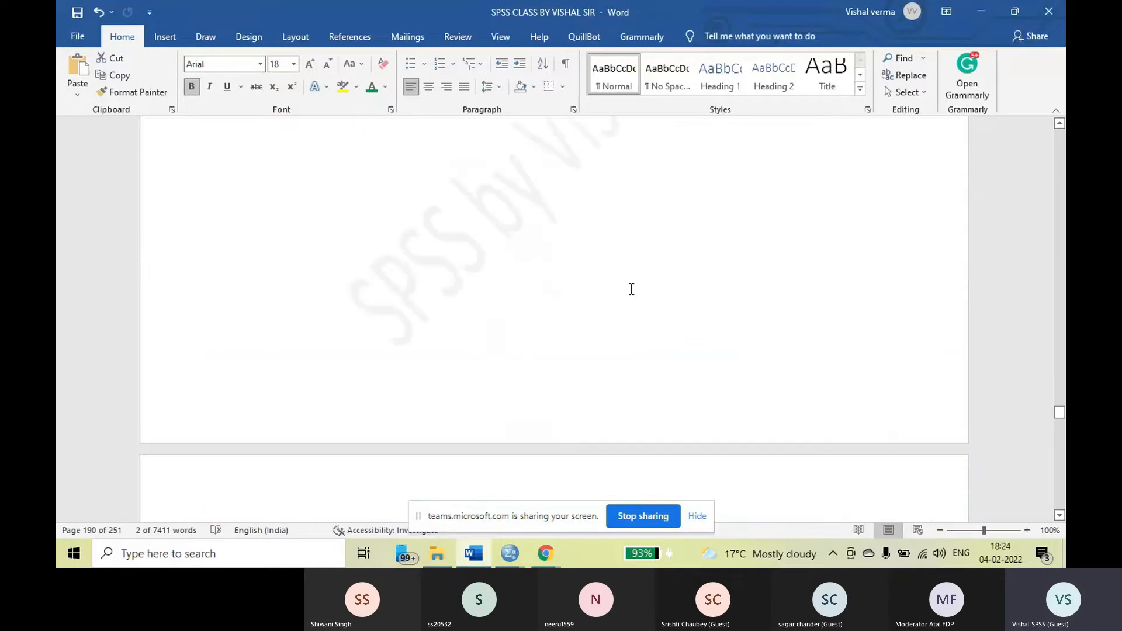
pyautogui.scroll(5, 622, 289)
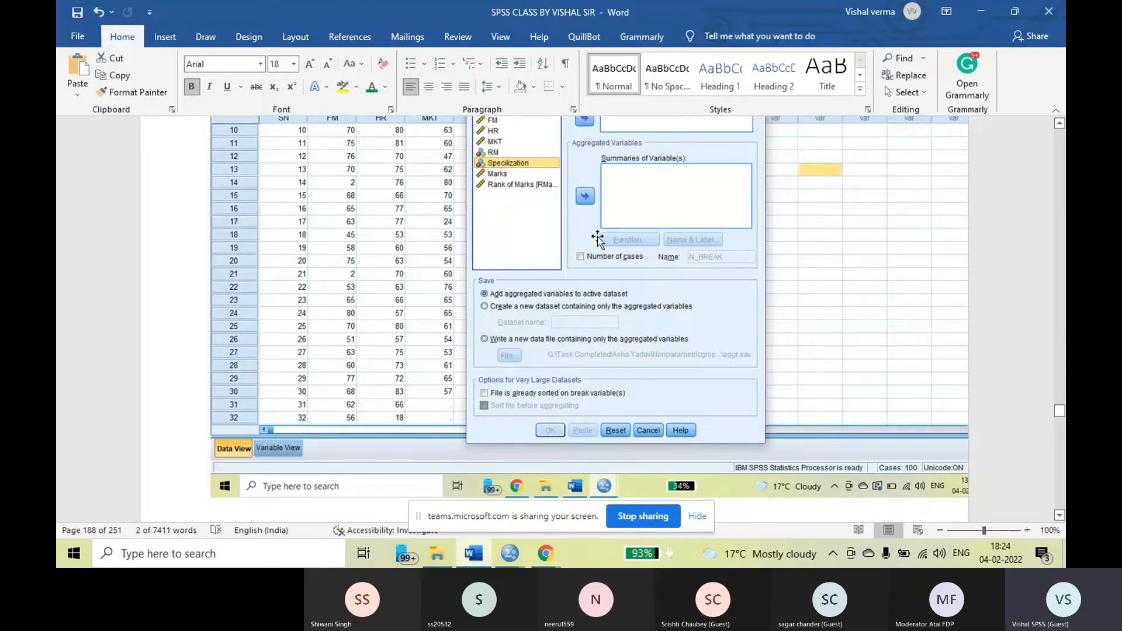
pyautogui.scroll(-8, 639, 229)
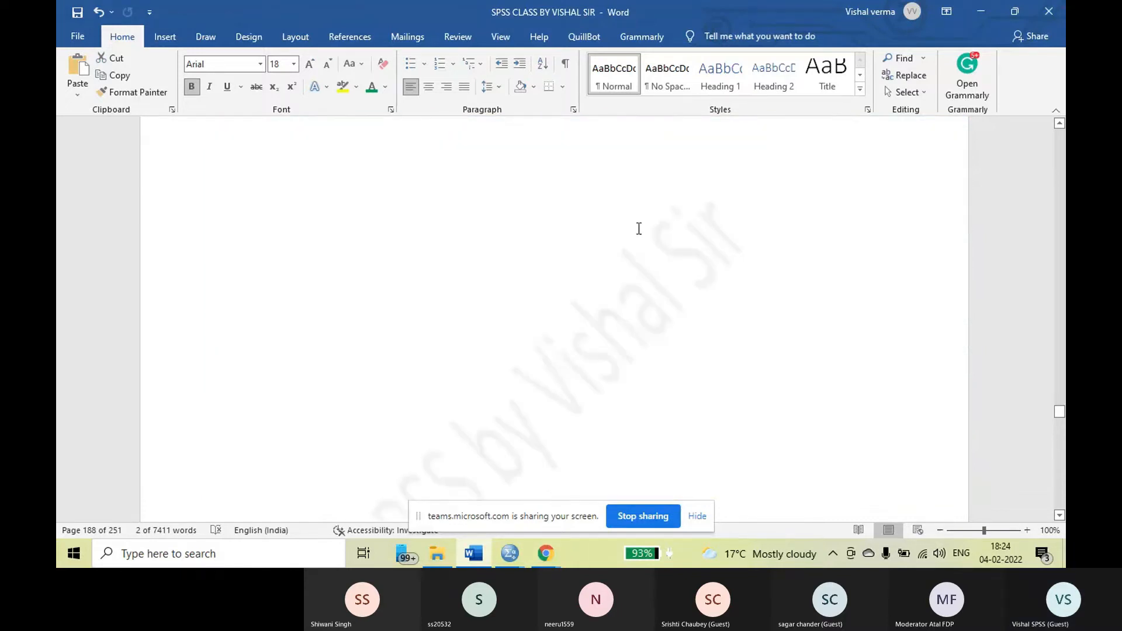
pyautogui.scroll(5, 639, 229)
pyautogui.scroll(-4, 637, 227)
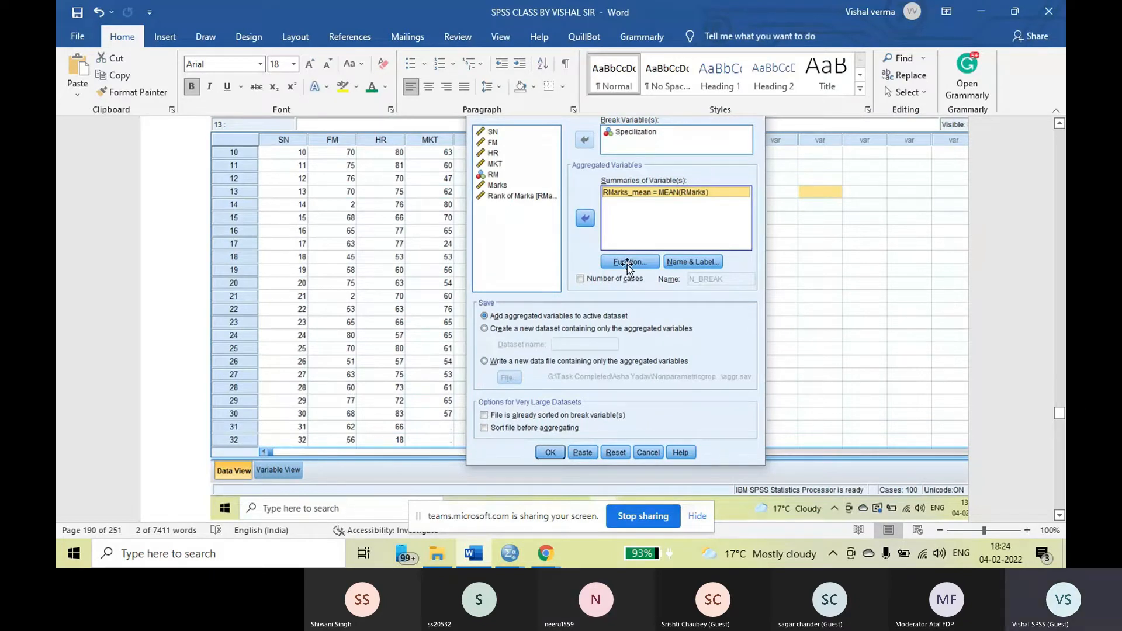
# Examine the Aggregate Function dialog screenshot, focusing on the Mean option under Summary Statistics
pyautogui.scroll(-3, 633, 265)
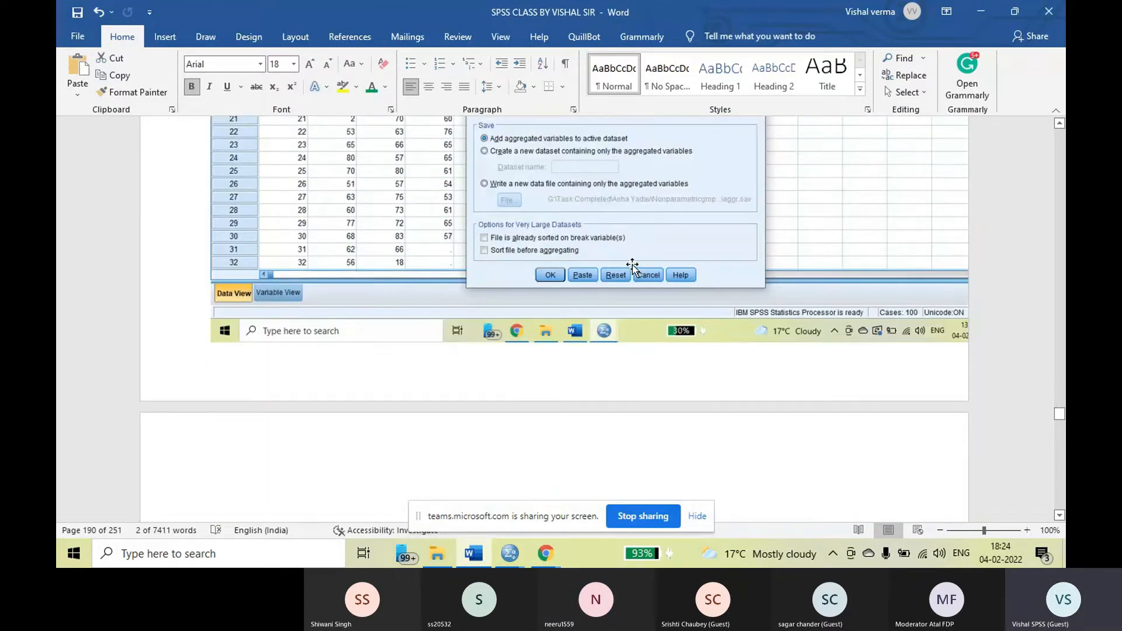
pyautogui.scroll(-5, 633, 265)
pyautogui.scroll(-6, 635, 264)
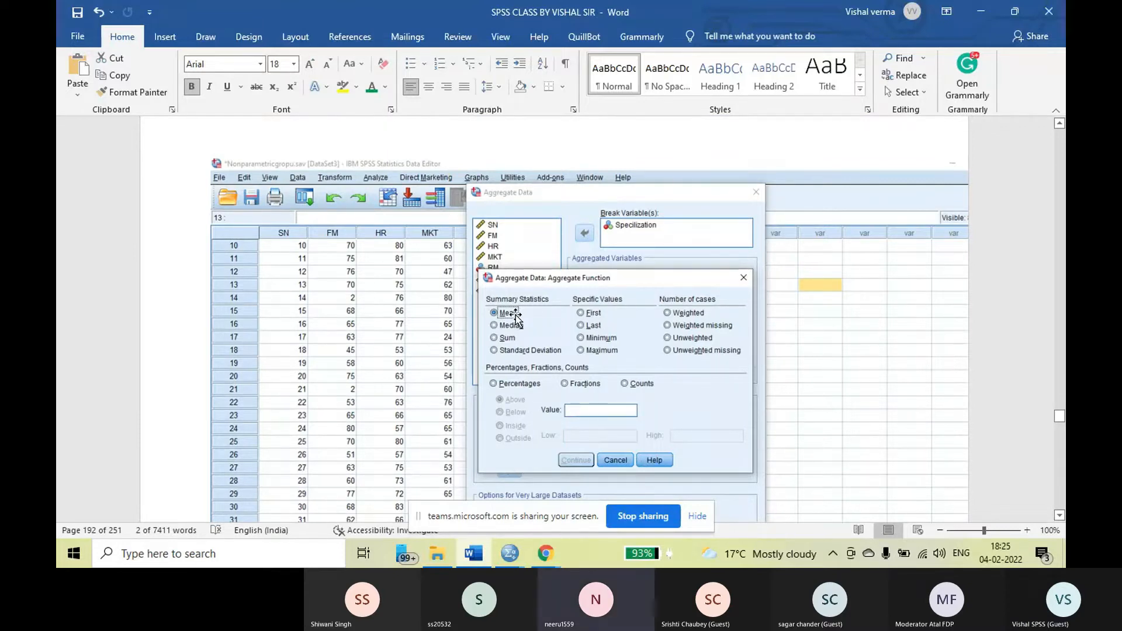
pyautogui.scroll(-7, 642, 311)
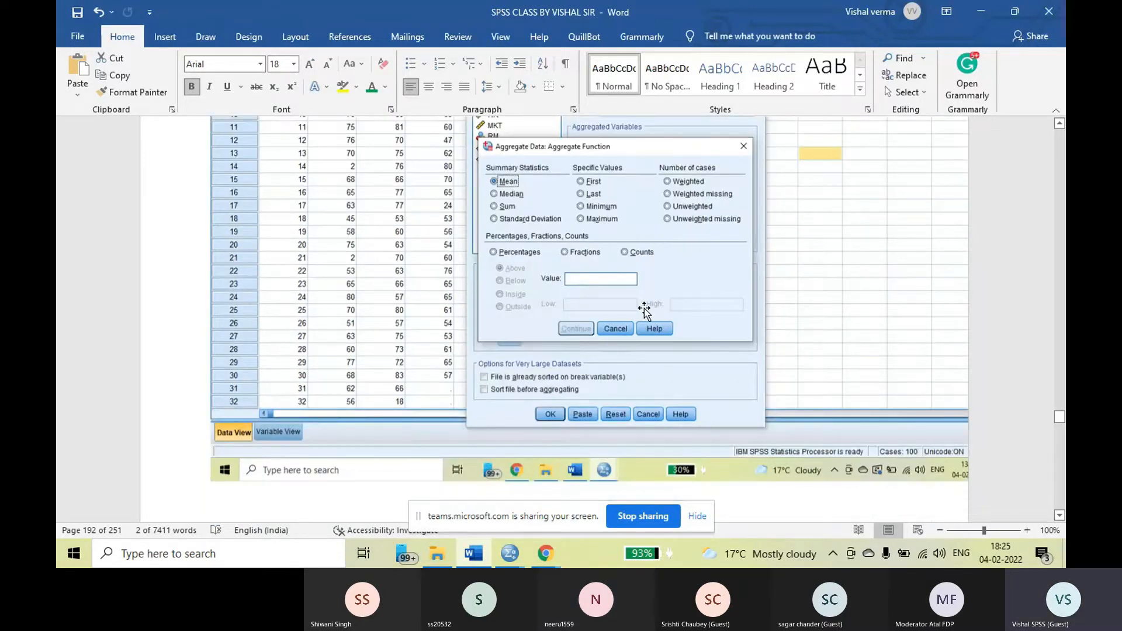
# Read the AGGREGATE output log and the note on the new RMarks_mean variable, and inspect its column in the Data View screenshot
pyautogui.scroll(-3, 645, 308)
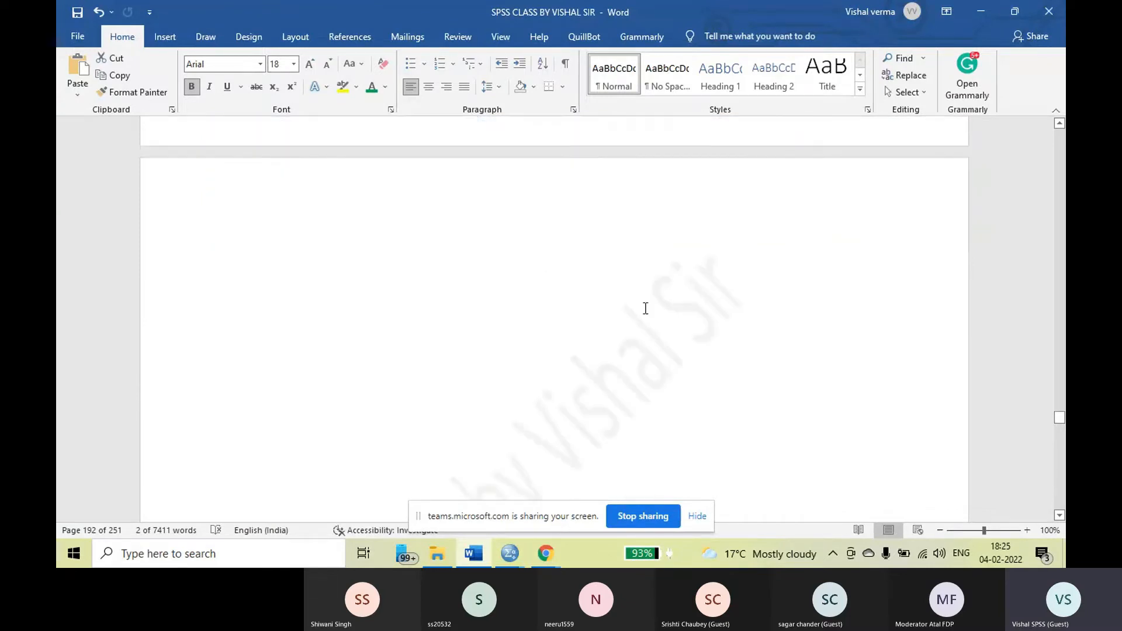
pyautogui.scroll(-8, 645, 308)
pyautogui.scroll(-6, 645, 308)
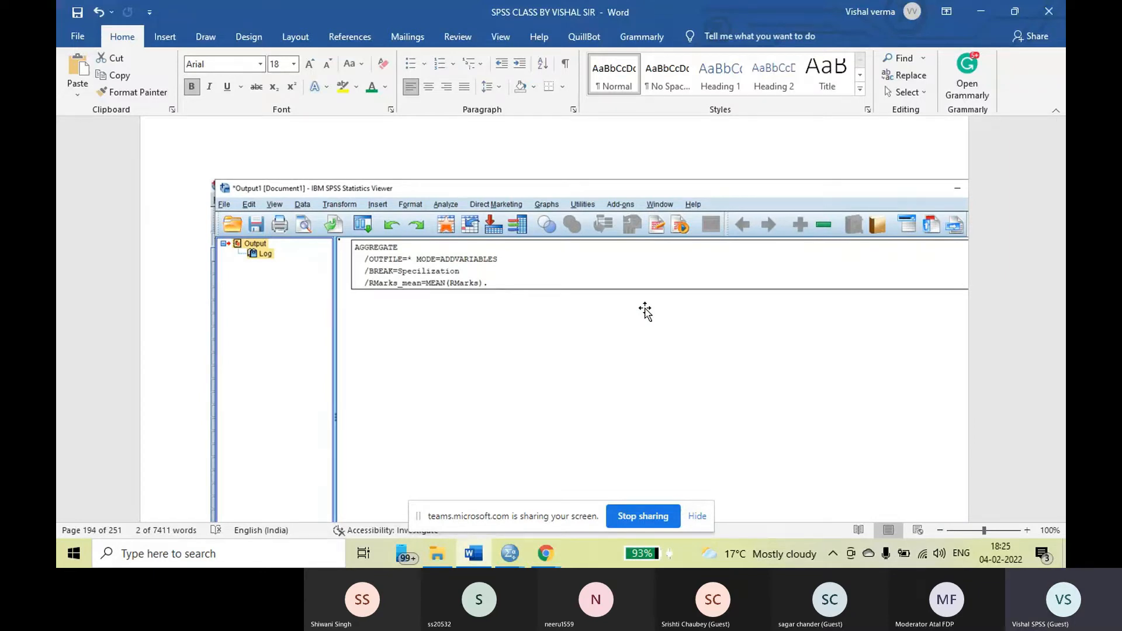
pyautogui.scroll(-10, 646, 308)
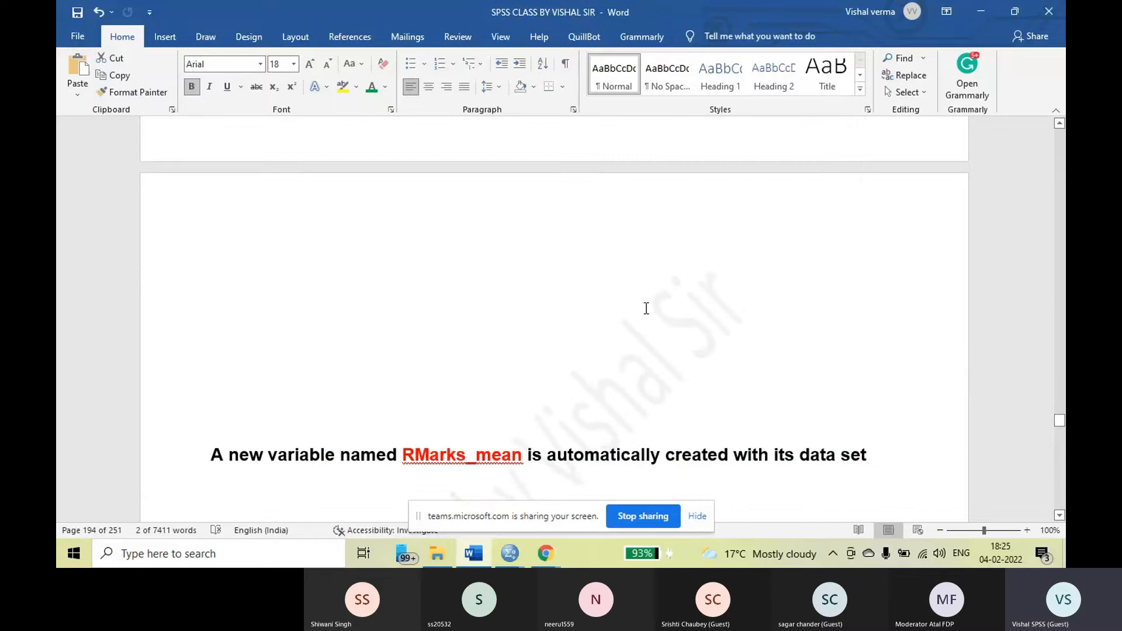
pyautogui.scroll(-4, 646, 308)
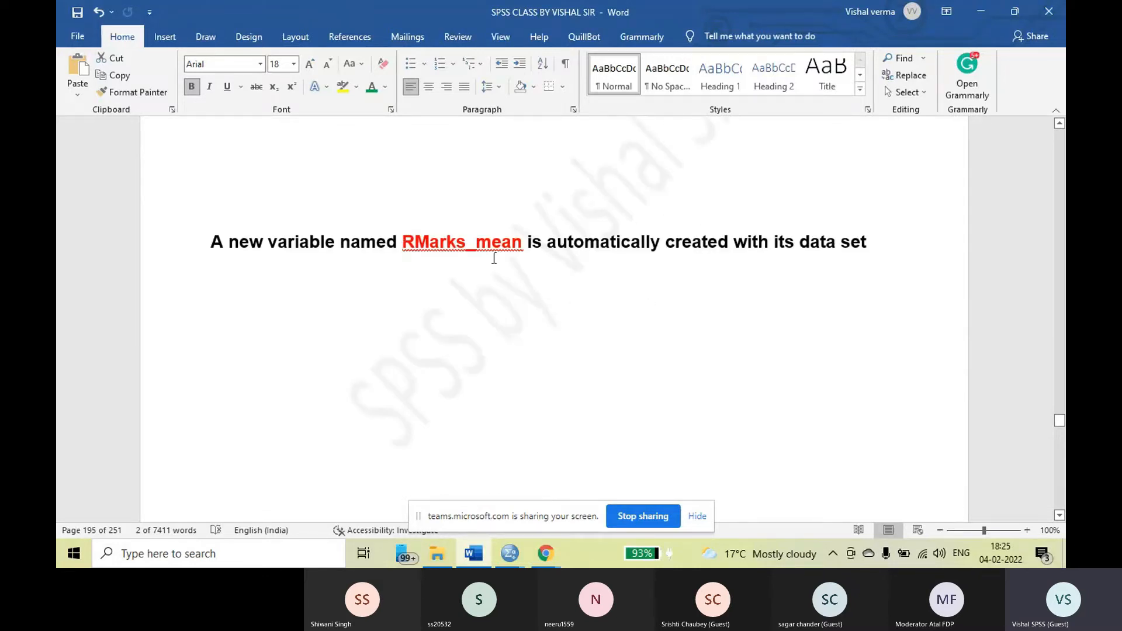
pyautogui.scroll(-2, 579, 256)
pyautogui.scroll(-7, 580, 257)
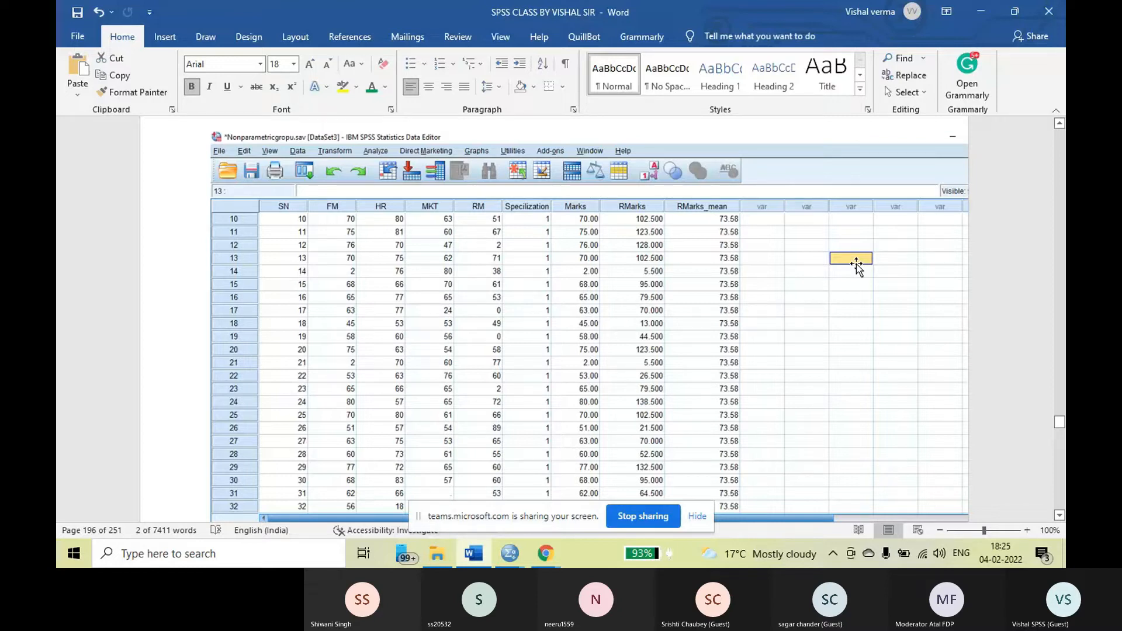
# Return to the Step-2 instruction on creating the group mean marks and recheck where Aggregate sits in the Data menu screenshot
pyautogui.scroll(10, 856, 264)
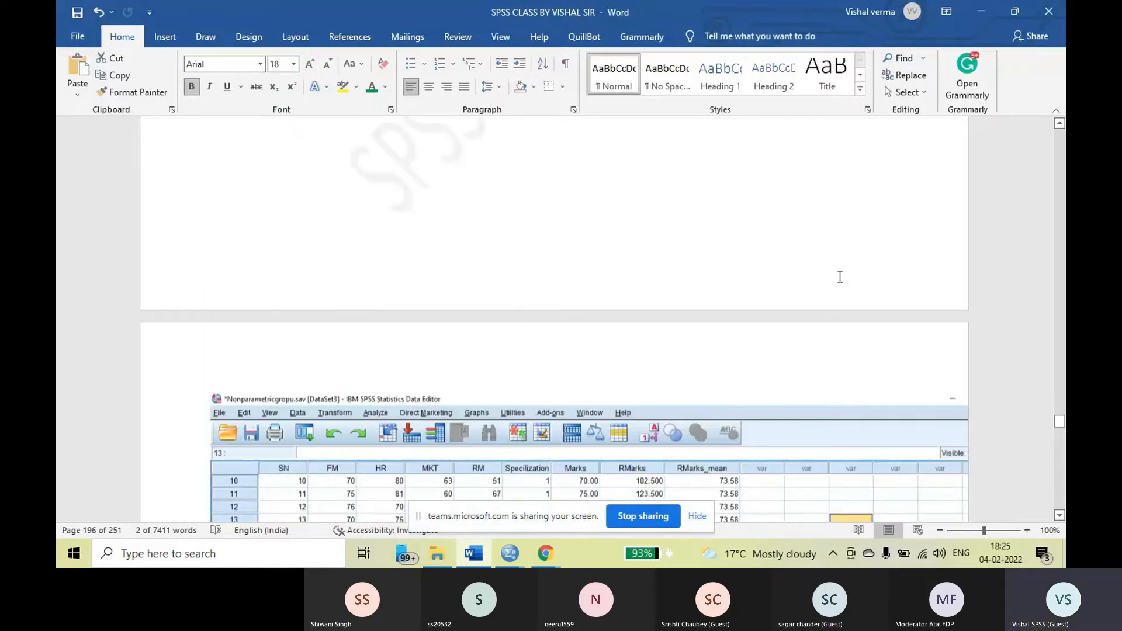
pyautogui.scroll(15, 839, 279)
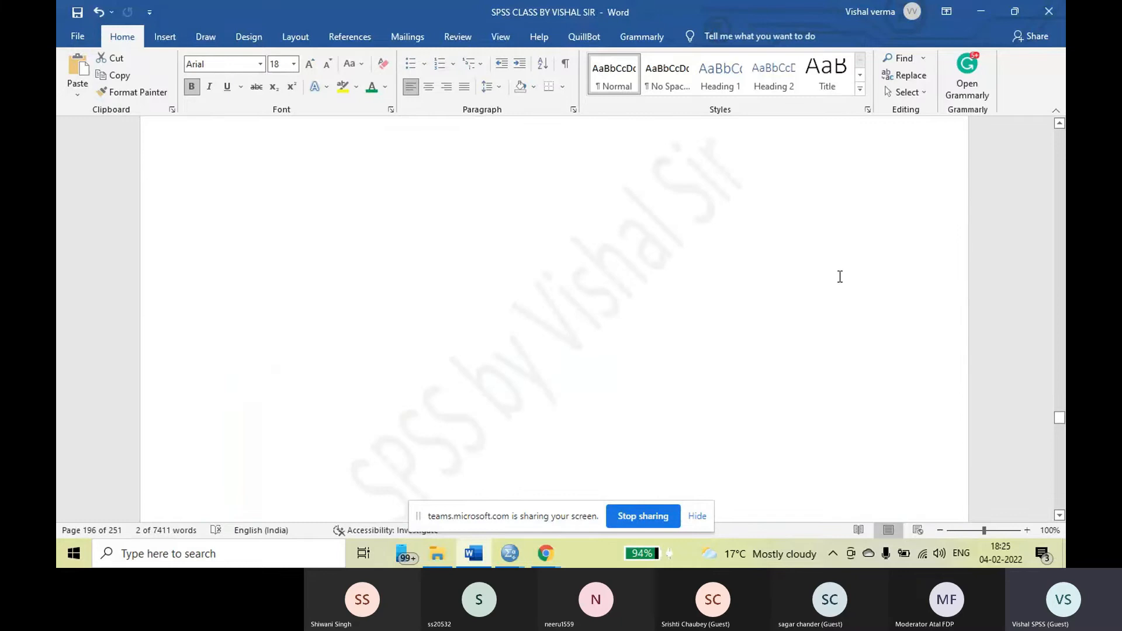
pyautogui.scroll(10, 840, 276)
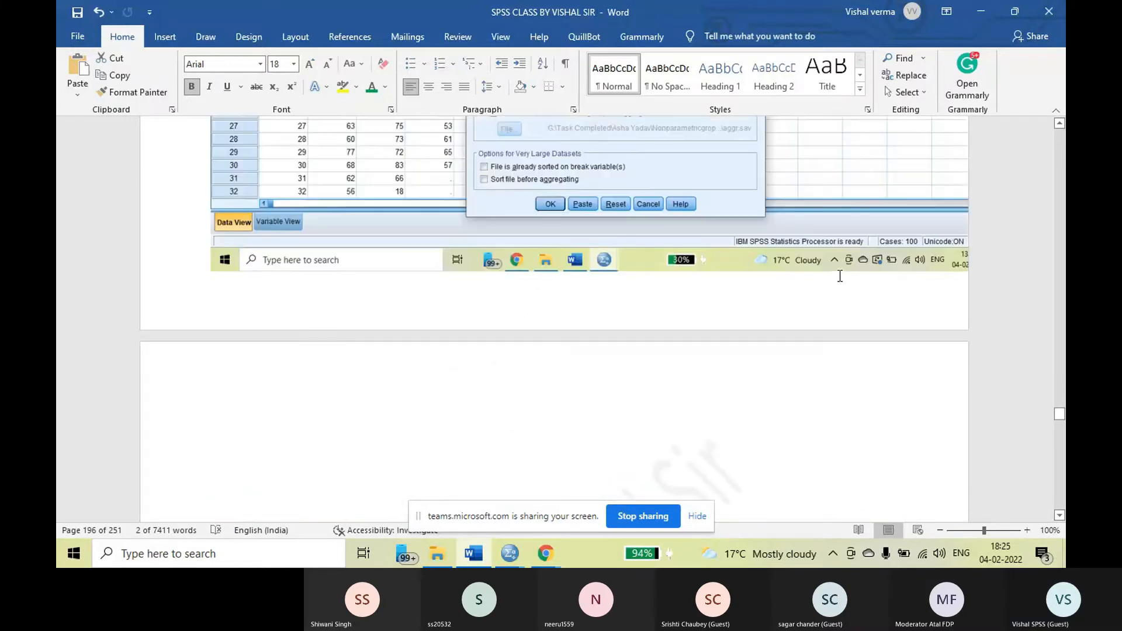
pyautogui.scroll(15, 840, 277)
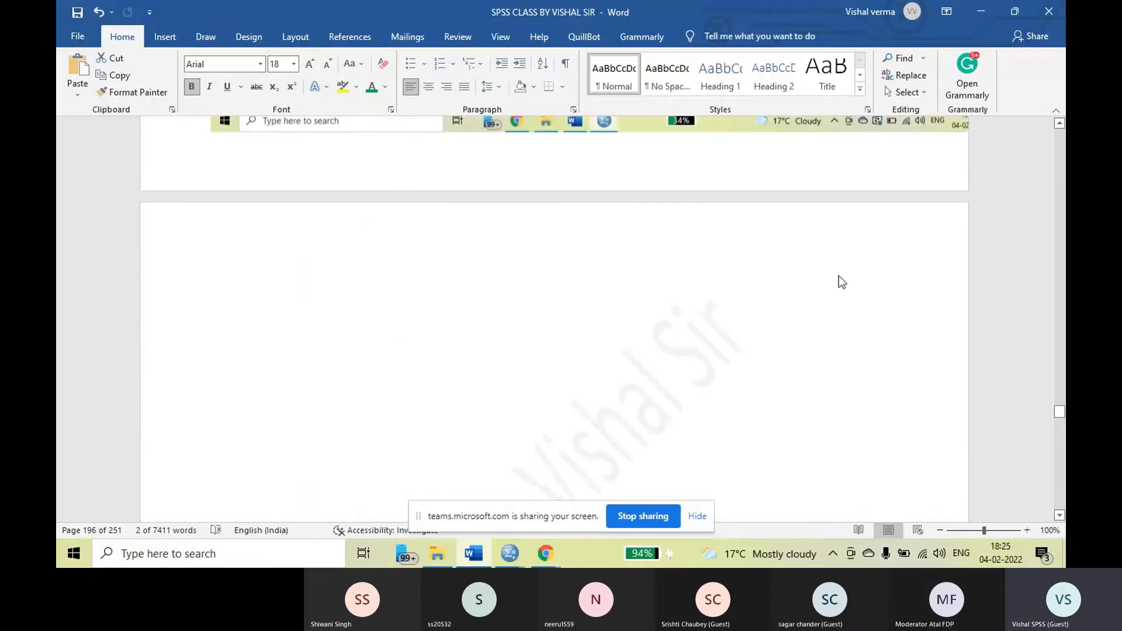
pyautogui.scroll(15, 840, 280)
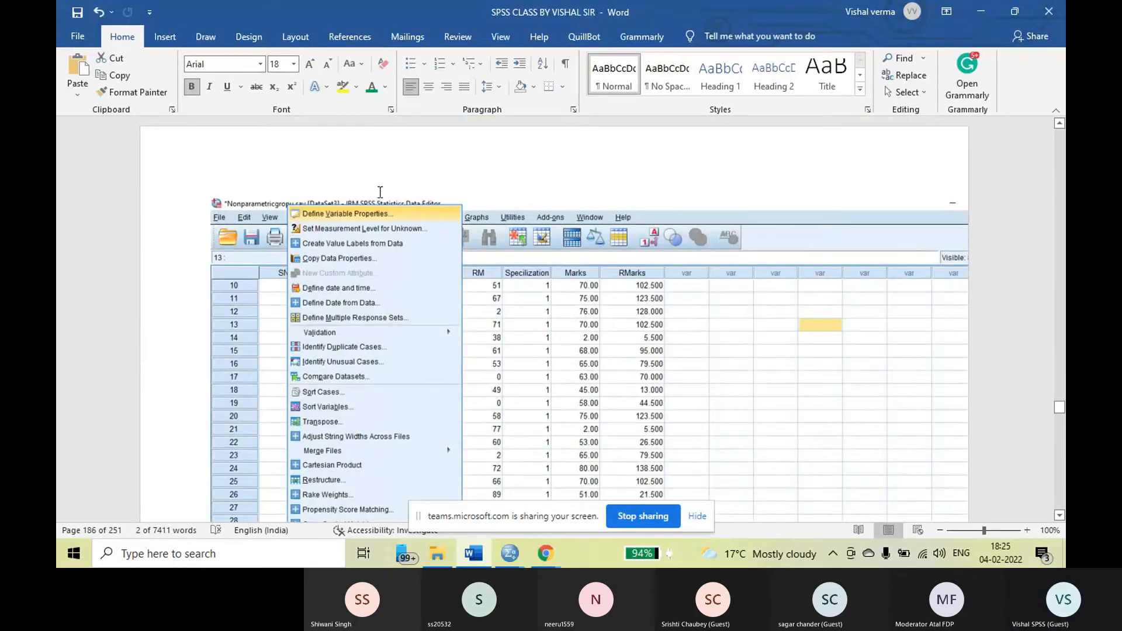
pyautogui.scroll(4, 580, 221)
pyautogui.scroll(5, 580, 220)
pyautogui.scroll(1, 580, 220)
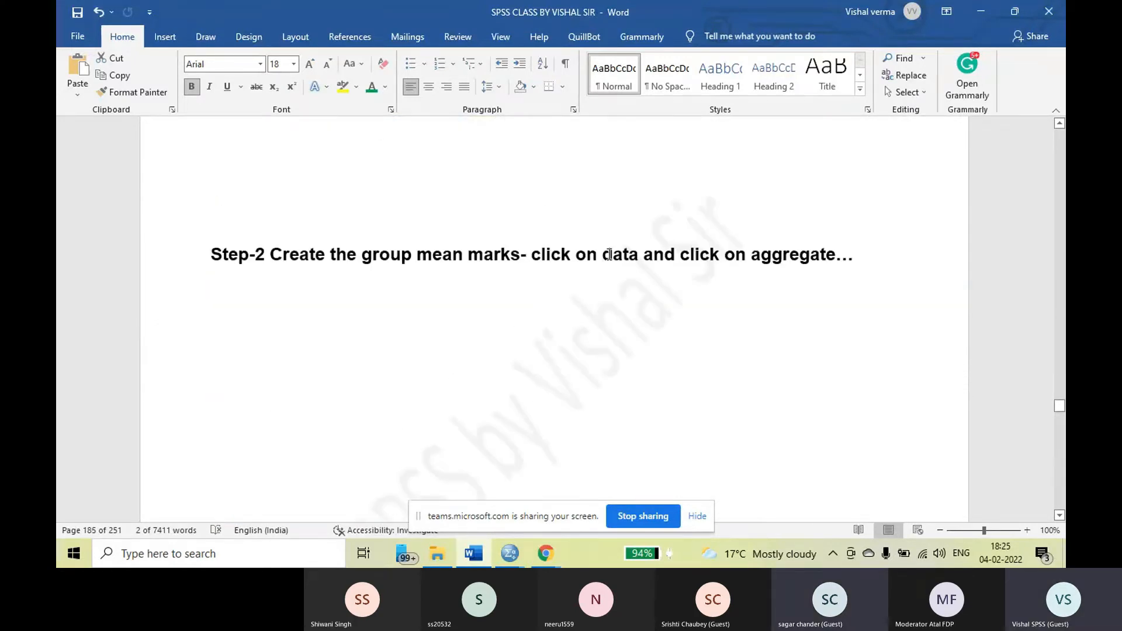
pyautogui.scroll(-5, 476, 230)
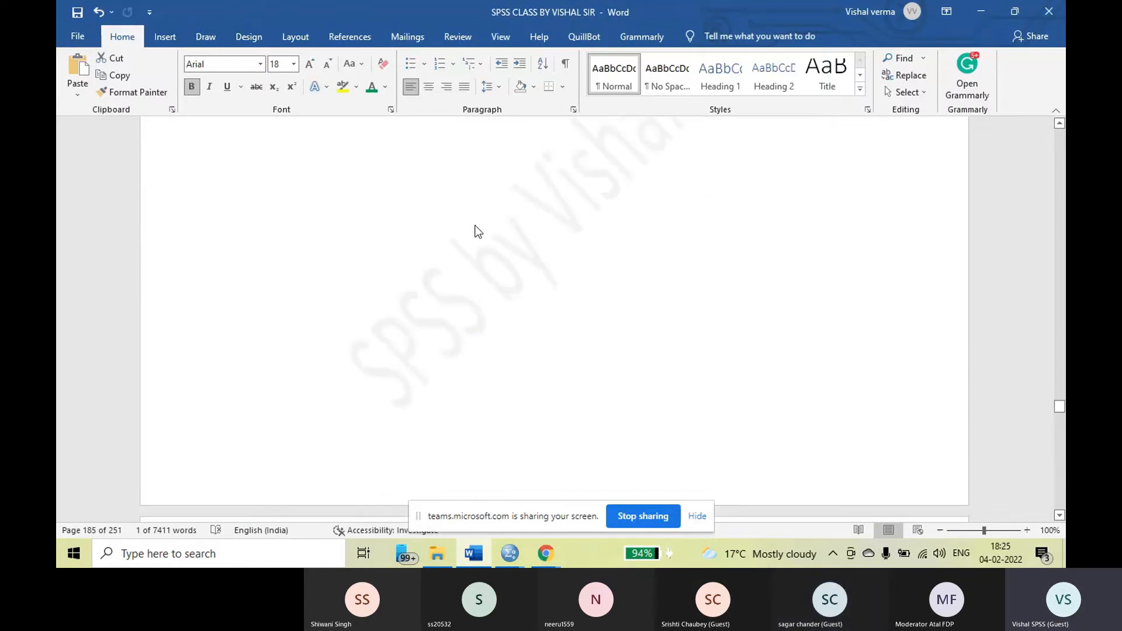
pyautogui.scroll(-10, 497, 237)
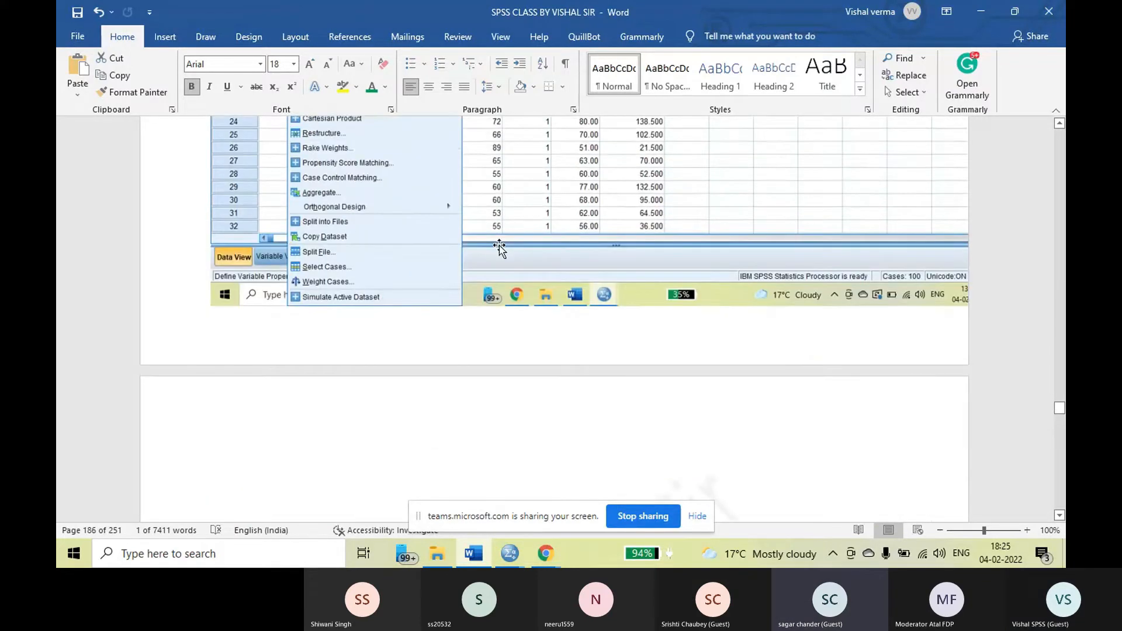
# Recheck the Aggregate Data dialog screenshots, from the empty Break Variable(s) box through to the Mean setting in the Aggregate Function dialog
pyautogui.scroll(-15, 664, 255)
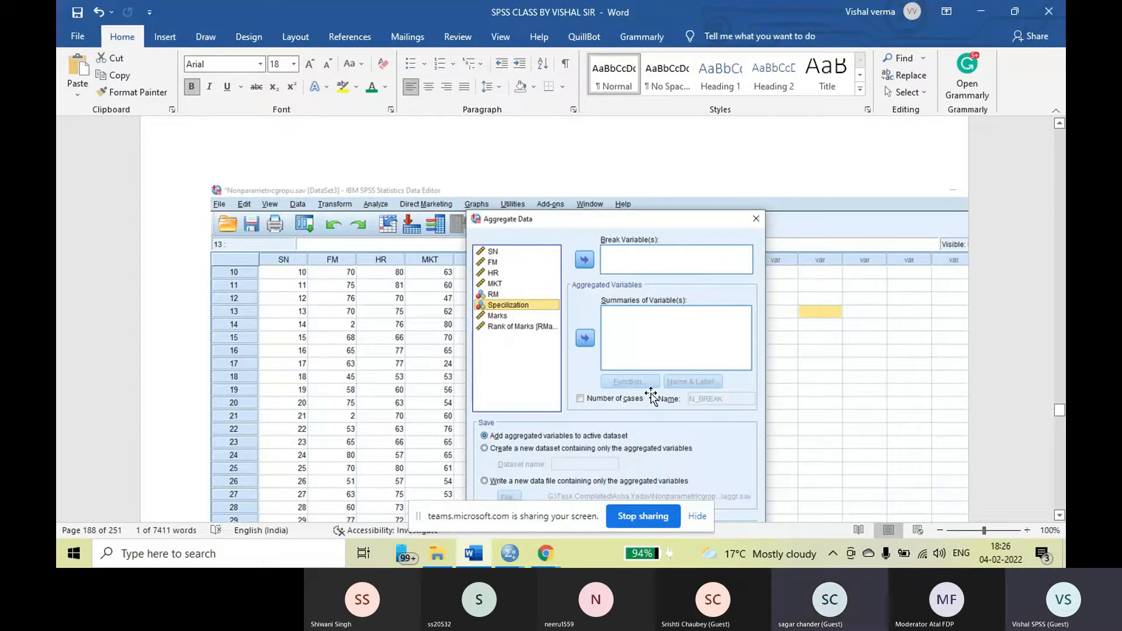
pyautogui.scroll(-3, 652, 380)
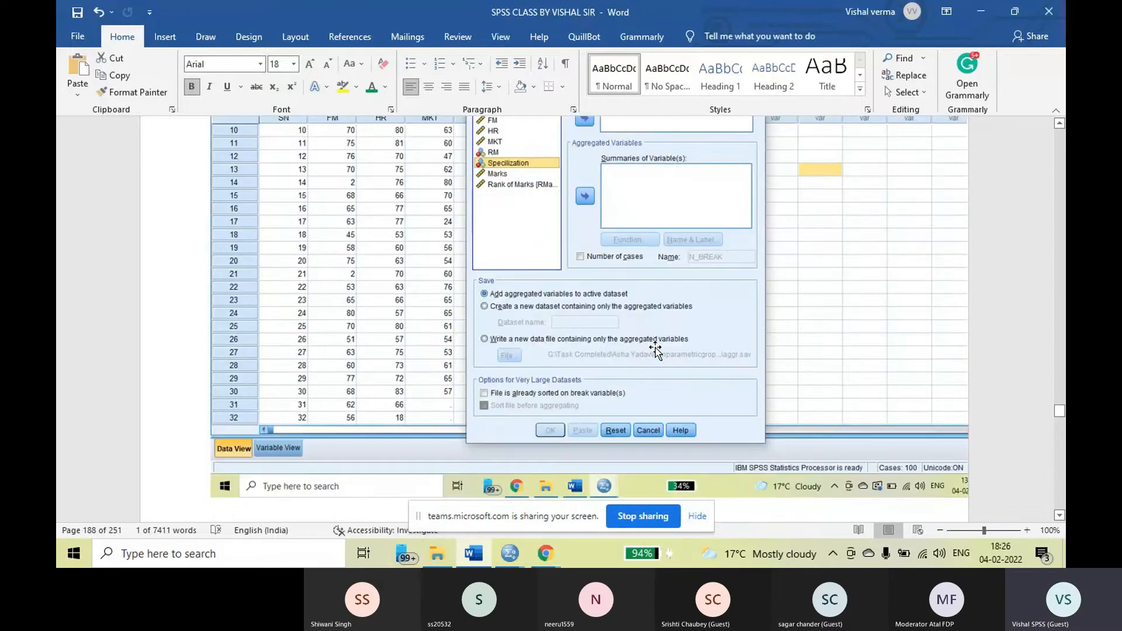
pyautogui.scroll(-8, 655, 349)
pyautogui.scroll(6, 659, 344)
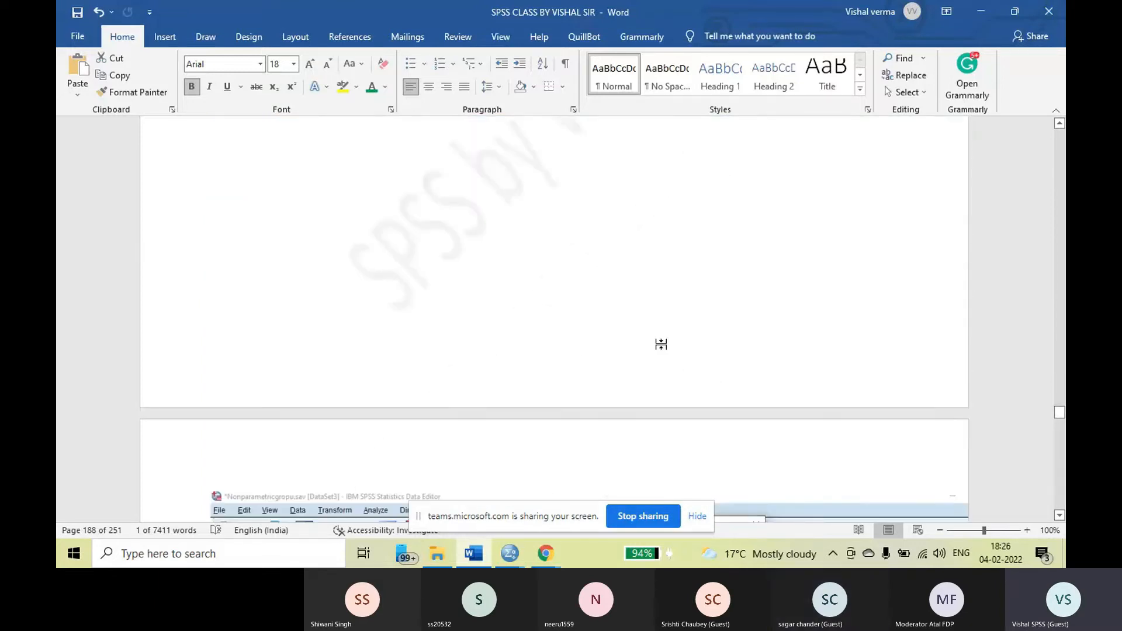
pyautogui.scroll(-2, 660, 346)
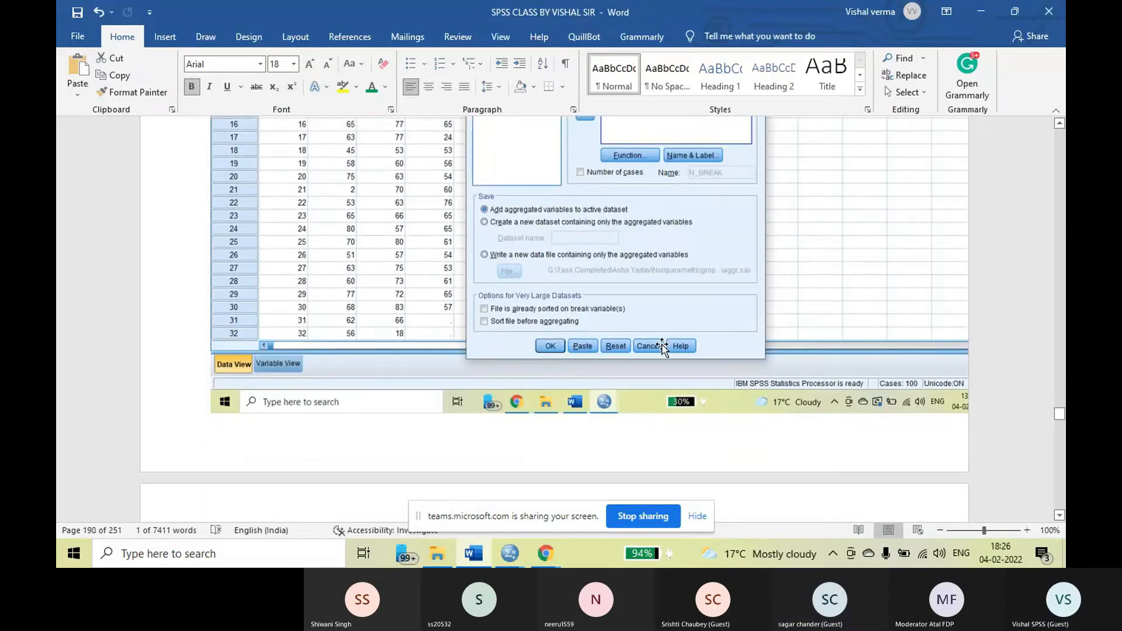
pyautogui.scroll(-15, 663, 344)
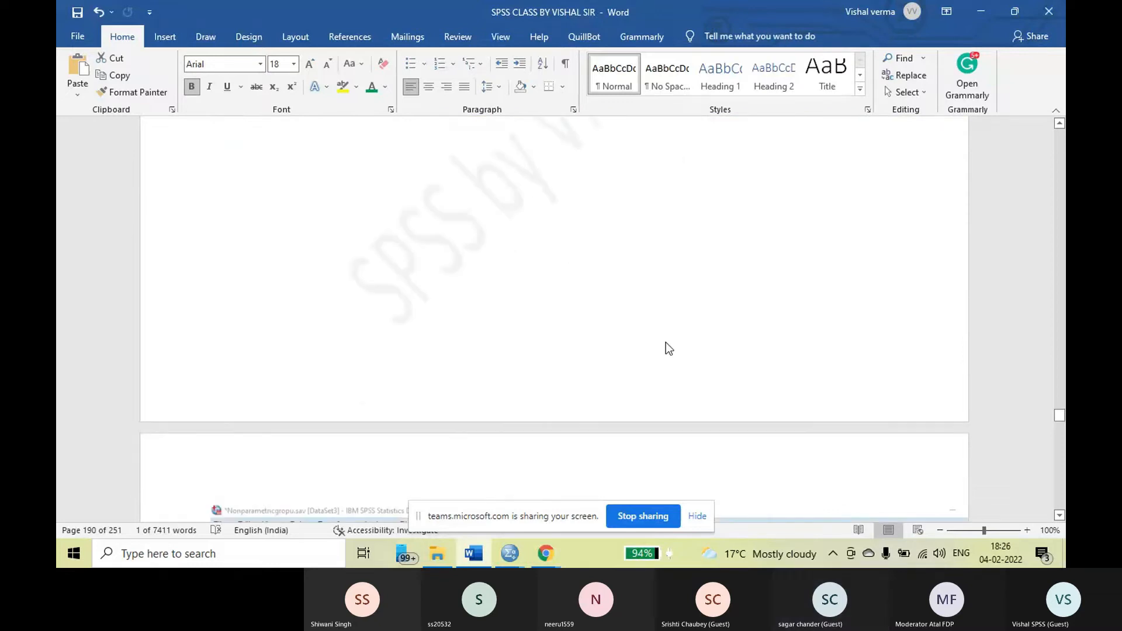
pyautogui.scroll(-12, 666, 343)
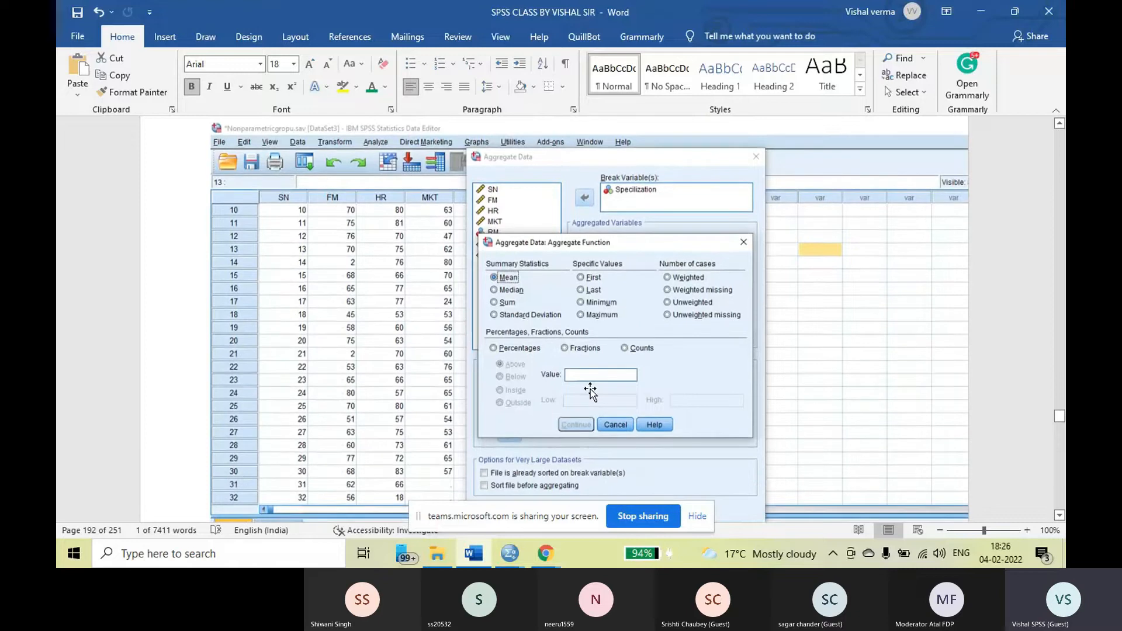
# Review the AGGREGATE log and the RMarks_mean note again, and compare the RMarks and RMarks_mean columns in the Data View screenshot
pyautogui.scroll(-5, 591, 389)
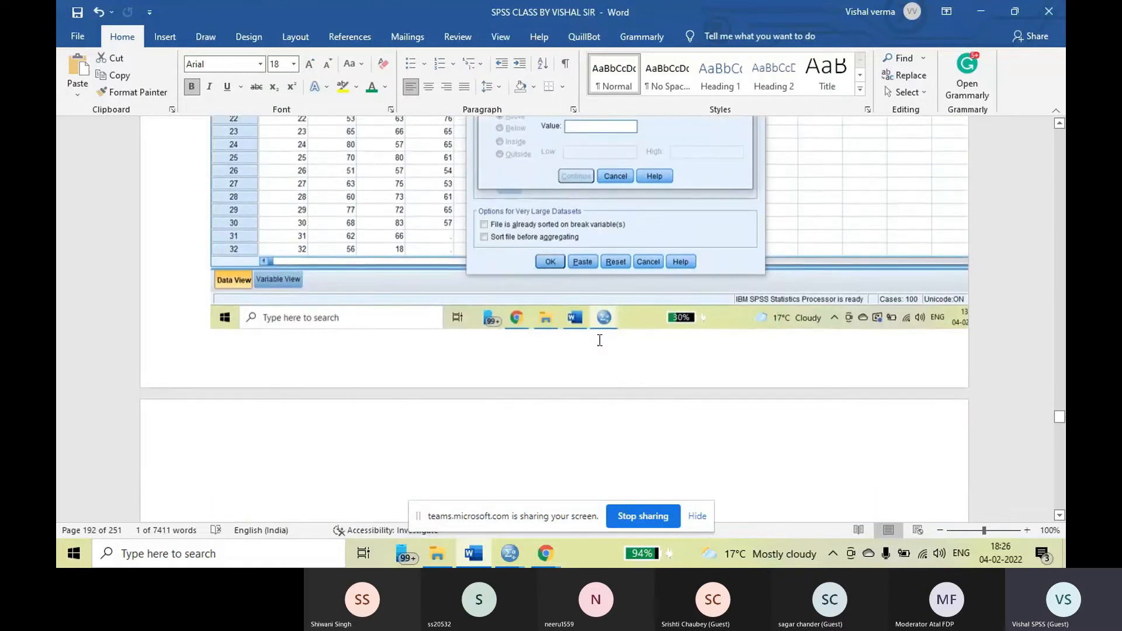
pyautogui.scroll(-12, 599, 342)
pyautogui.scroll(-12, 648, 319)
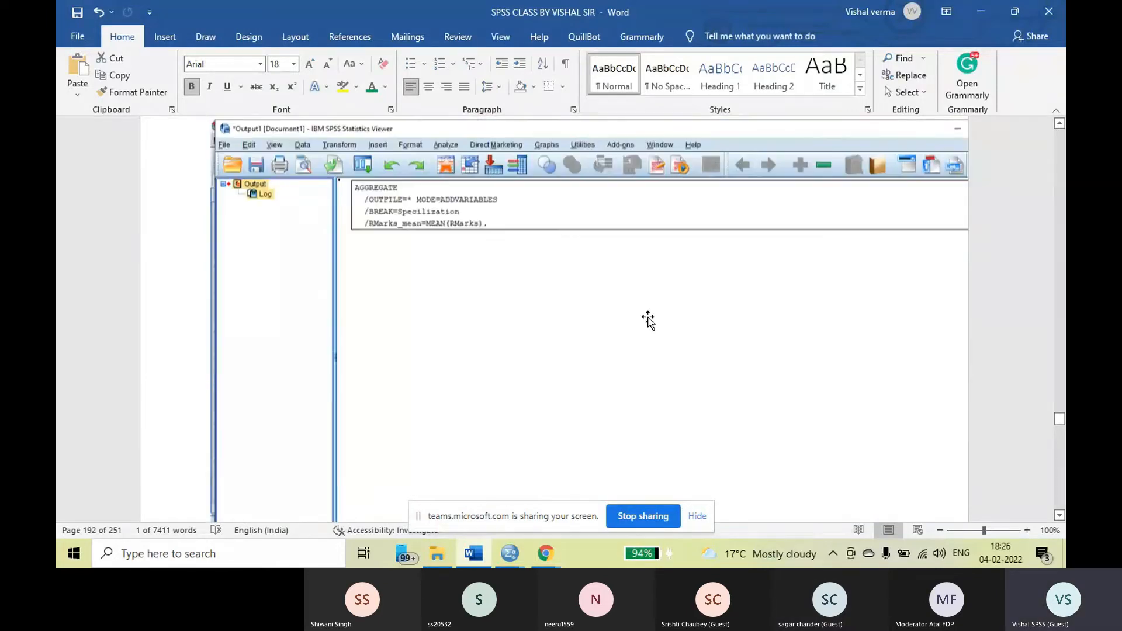
pyautogui.scroll(-2, 651, 316)
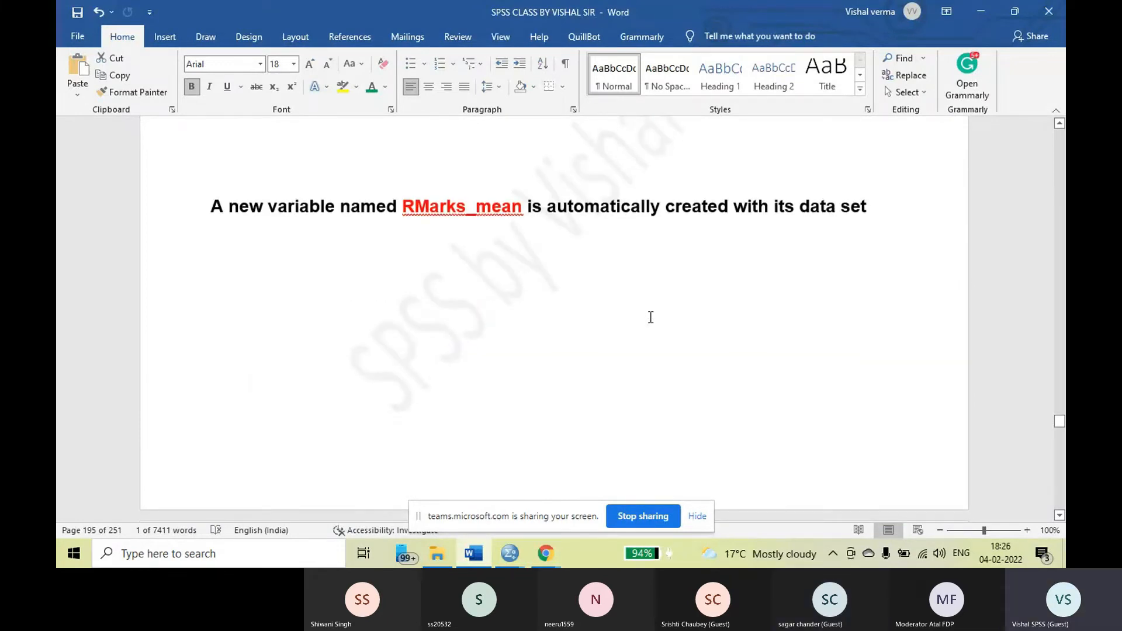
pyautogui.scroll(-4, 650, 318)
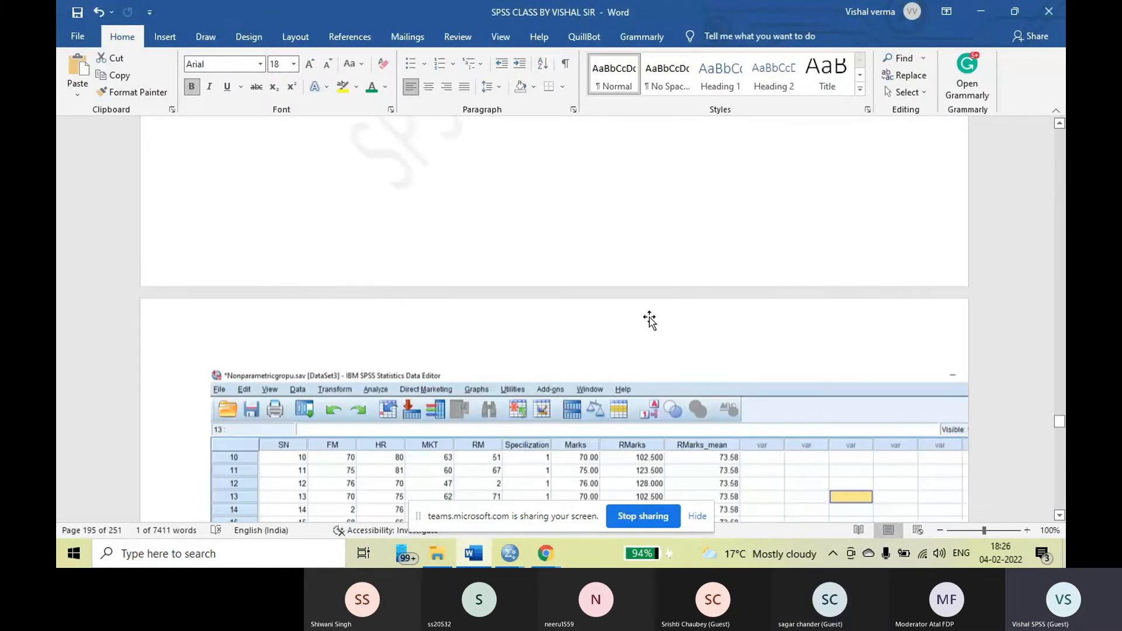
pyautogui.scroll(-5, 649, 321)
pyautogui.scroll(-1, 770, 349)
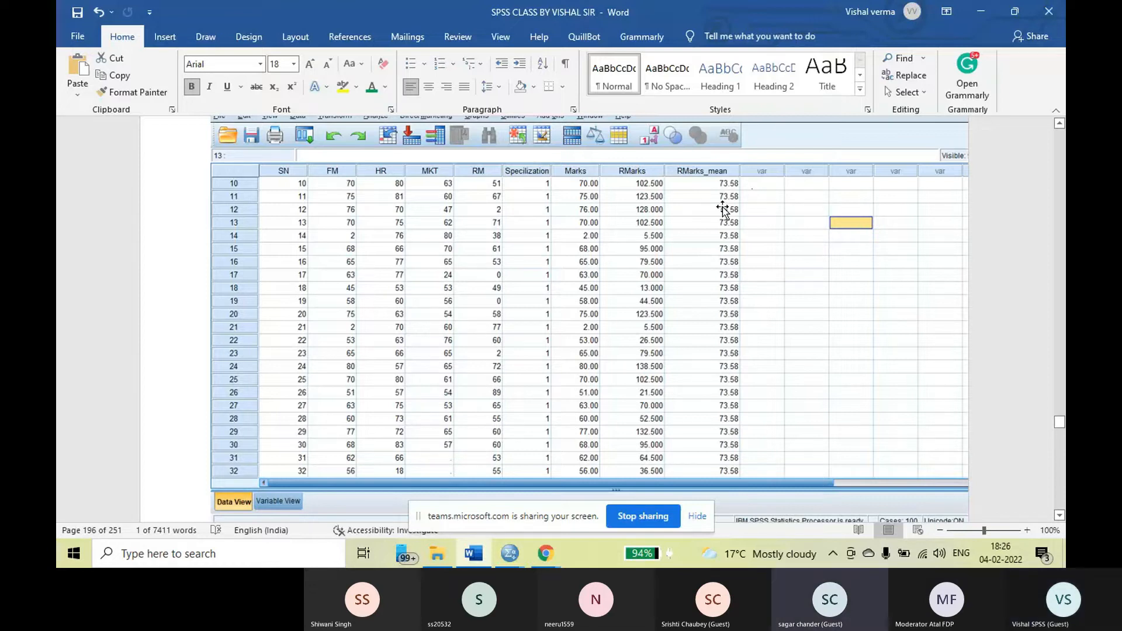
# Compare the RMarks_mean values across the four Specilization groups in the successive Data View screenshots
pyautogui.scroll(-10, 694, 293)
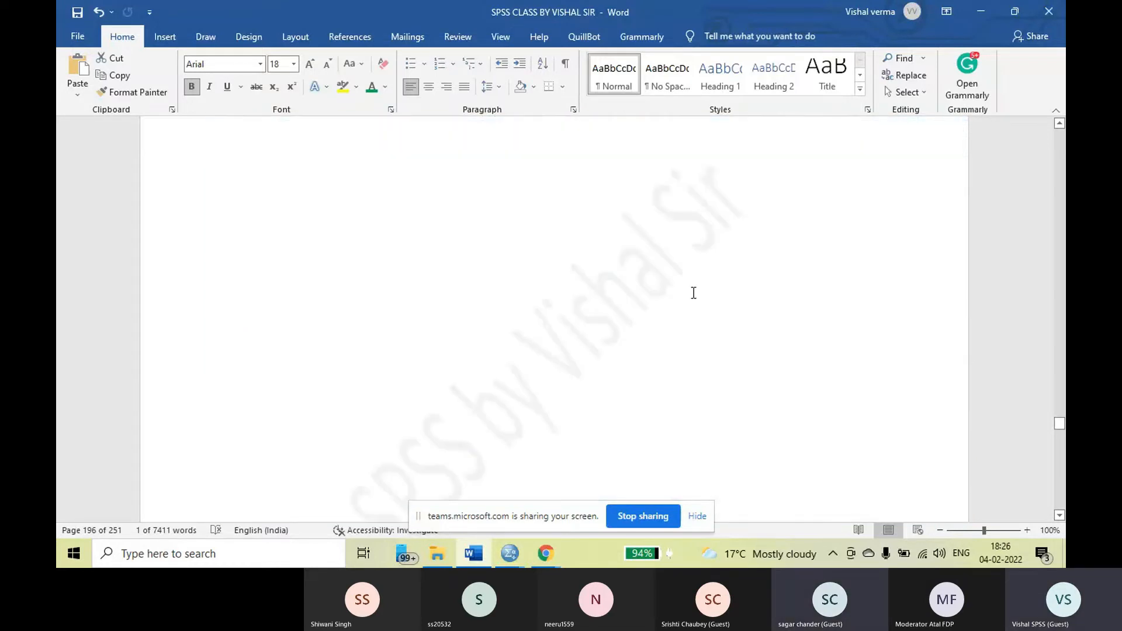
pyautogui.scroll(-10, 694, 292)
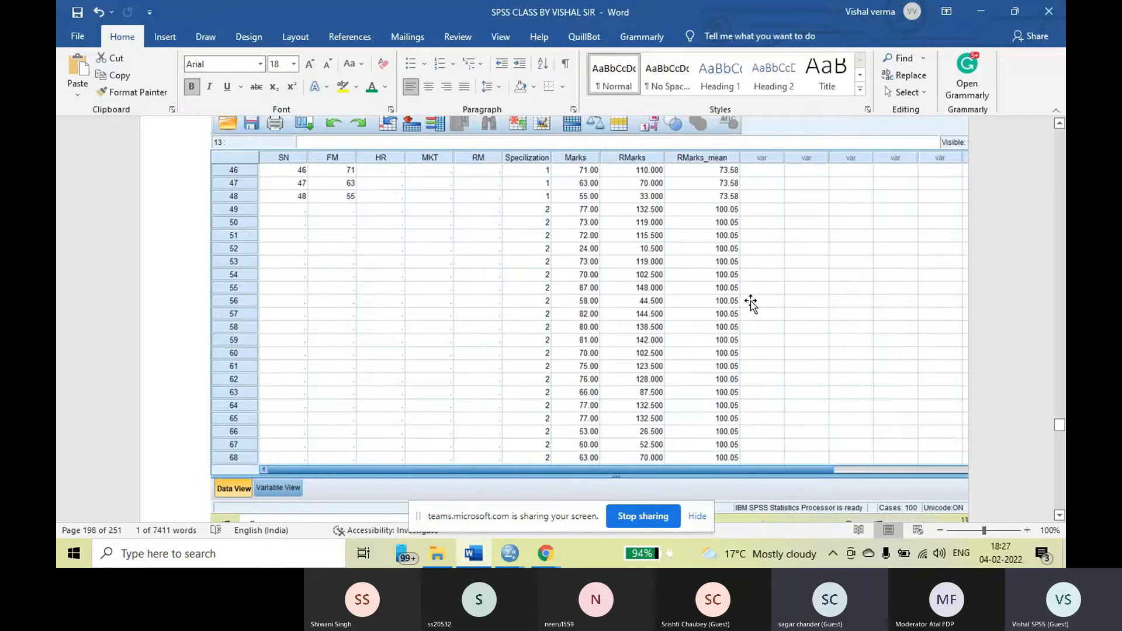
pyautogui.scroll(-3, 560, 306)
pyautogui.scroll(-10, 560, 306)
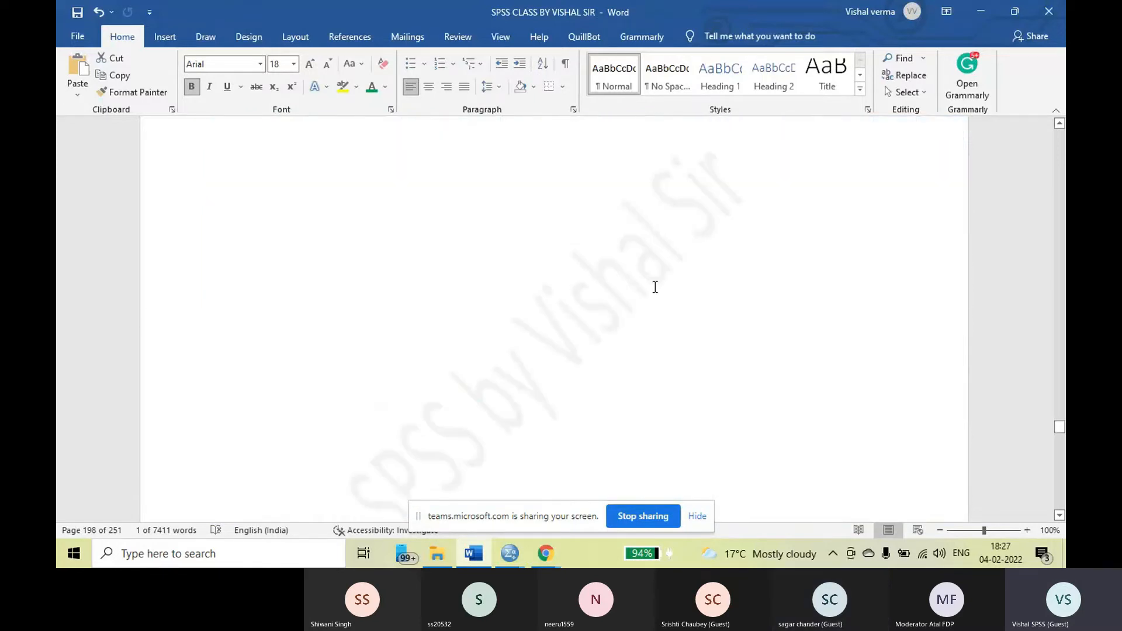
pyautogui.scroll(-15, 656, 288)
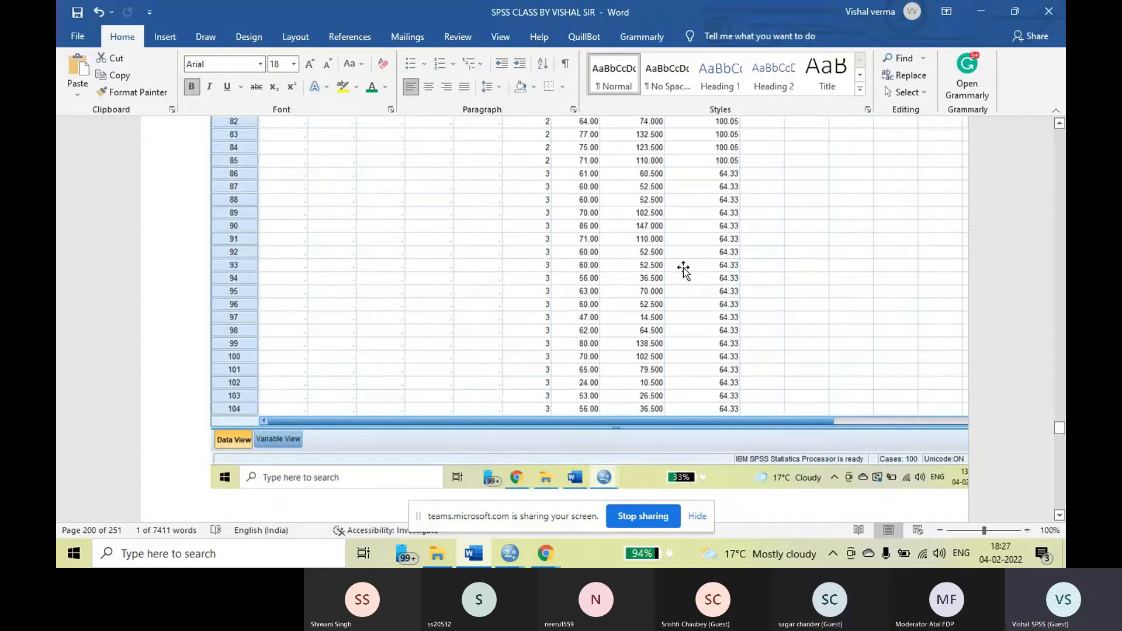
pyautogui.scroll(-6, 757, 313)
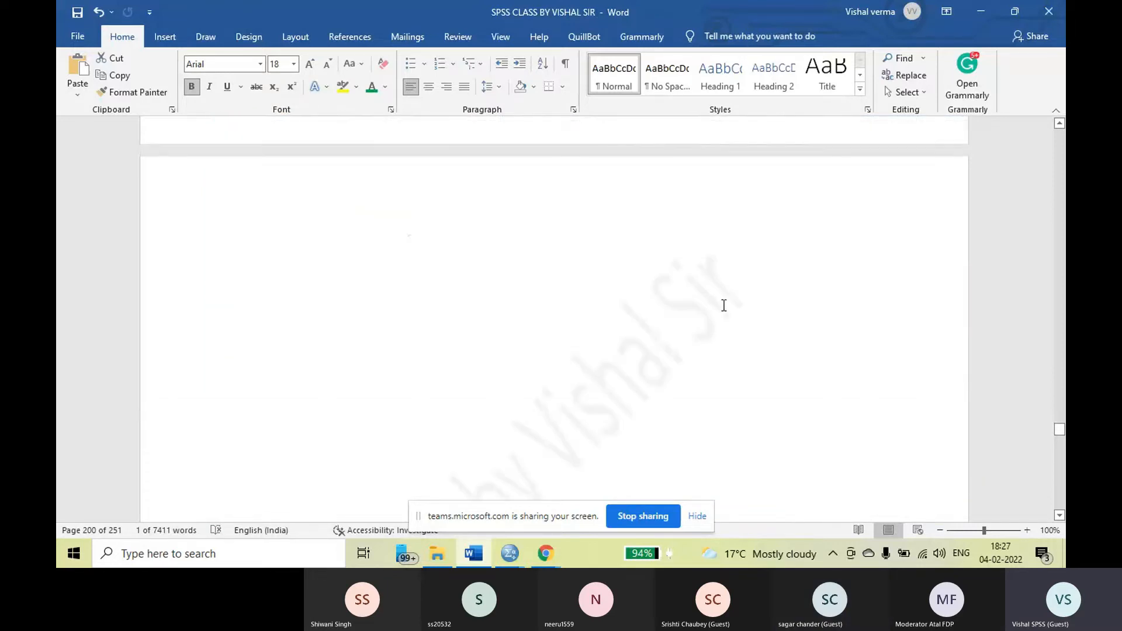
pyautogui.scroll(-20, 724, 306)
pyautogui.scroll(-3, 723, 308)
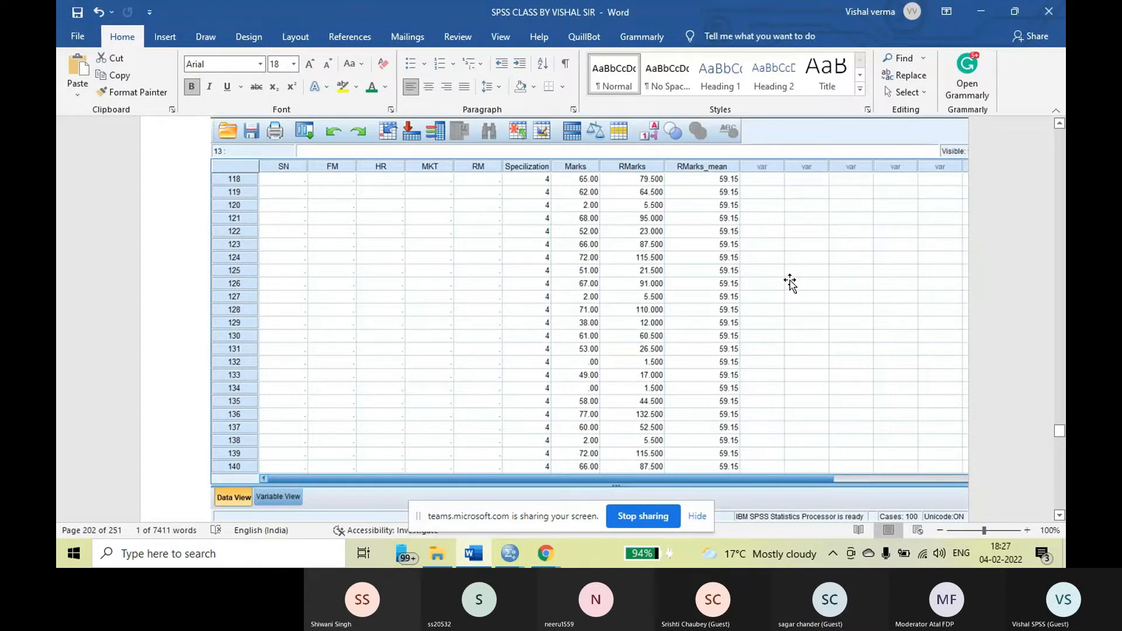
# Go back through the notes to the Aggregate Data dialog screenshot with empty Break Variable(s) and Summaries of Variable(s) boxes
pyautogui.scroll(2, 790, 284)
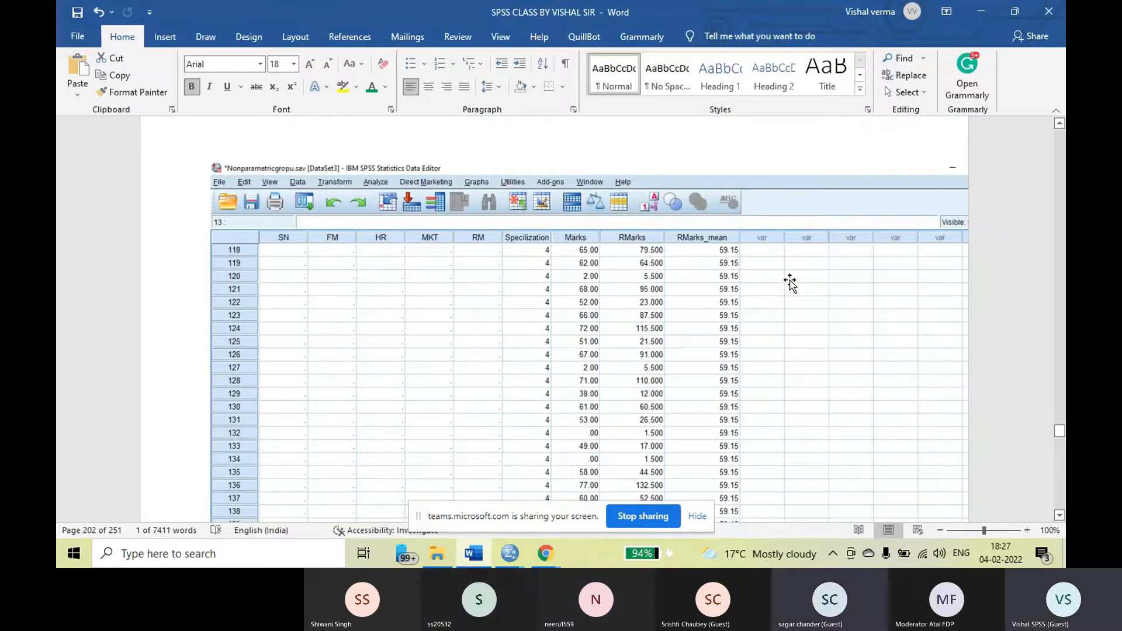
pyautogui.scroll(9, 790, 284)
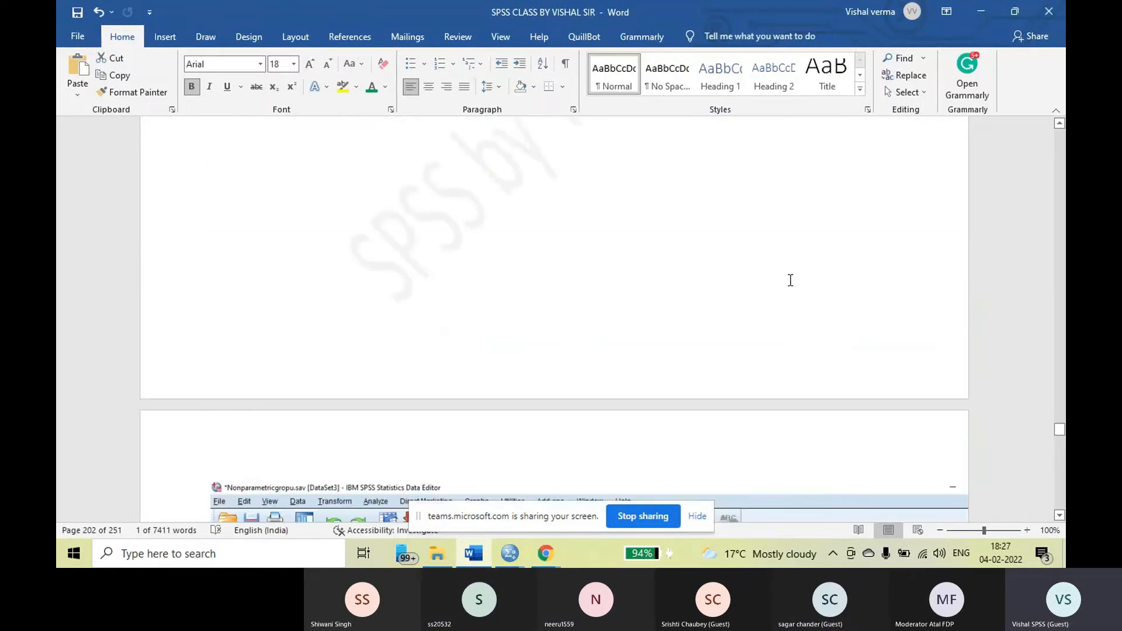
pyautogui.scroll(20, 790, 280)
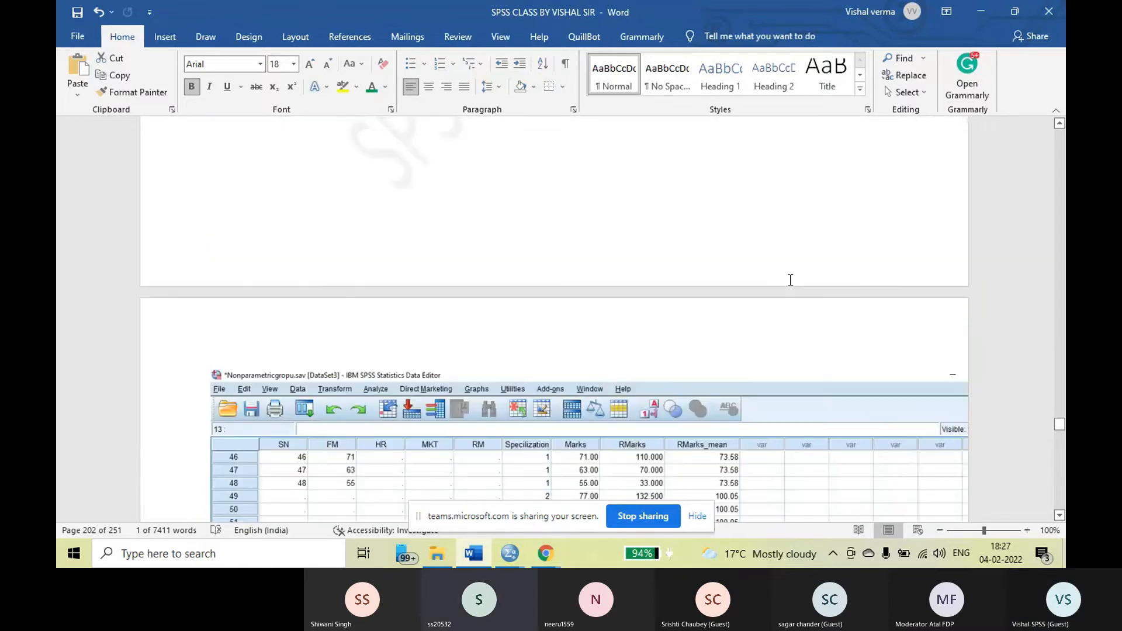
pyautogui.scroll(20, 791, 280)
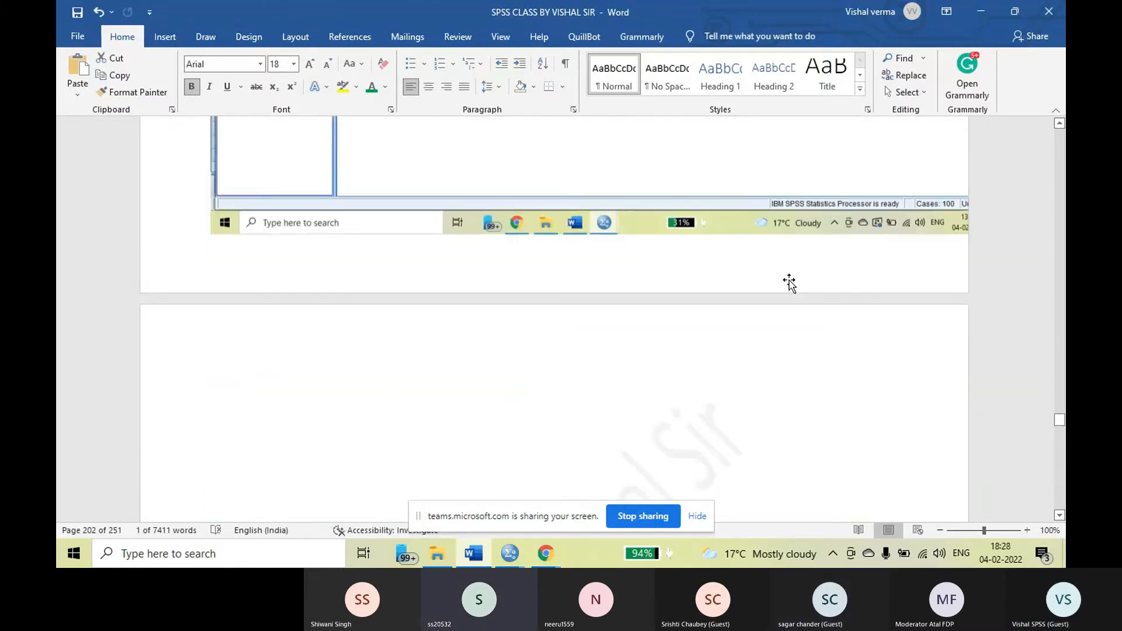
pyautogui.scroll(15, 789, 284)
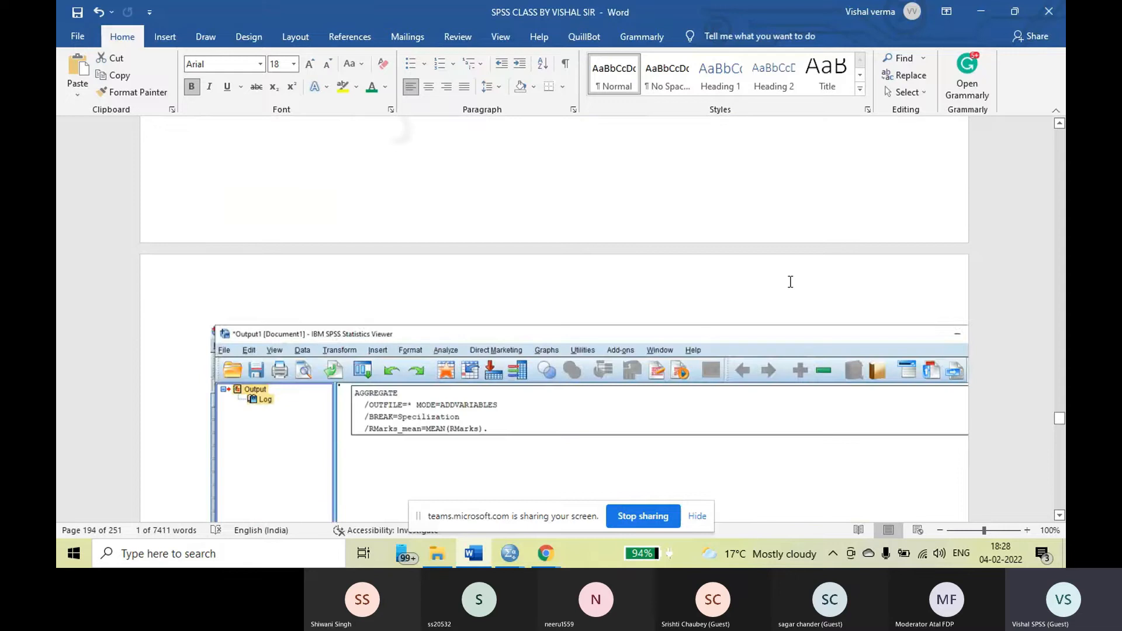
pyautogui.scroll(15, 789, 282)
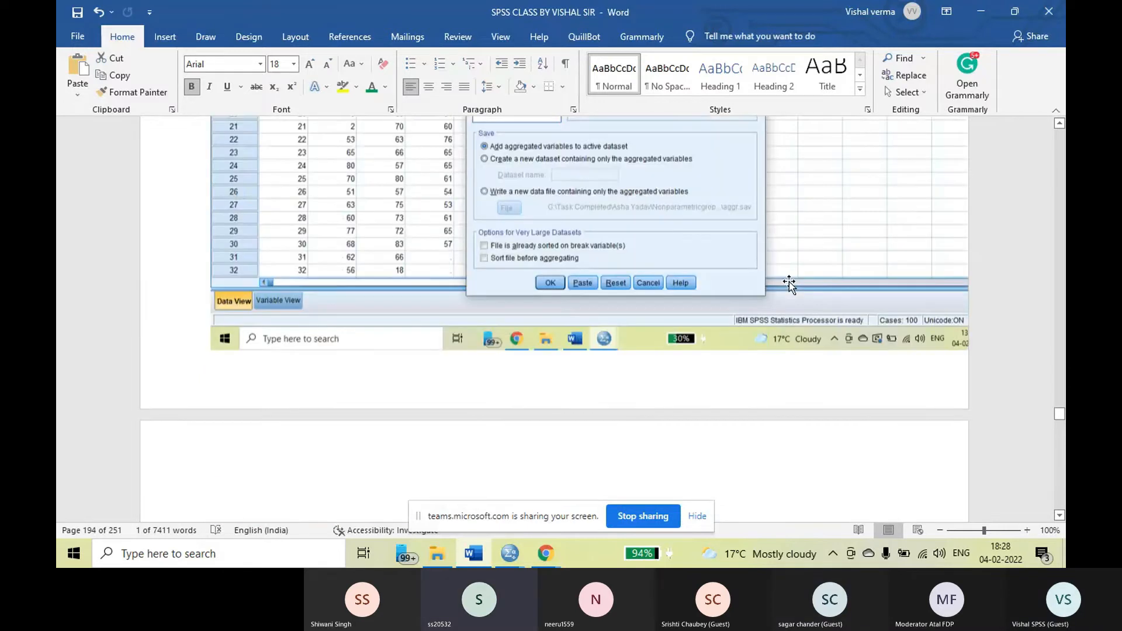
pyautogui.scroll(12, 789, 281)
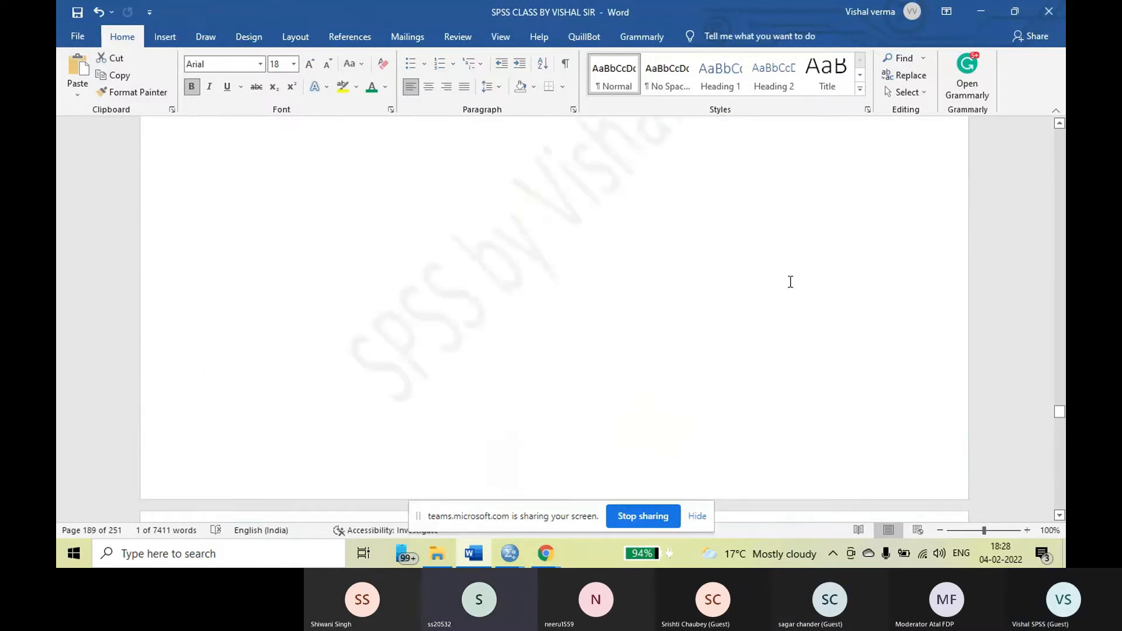
pyautogui.scroll(4, 790, 281)
pyautogui.scroll(10, 789, 282)
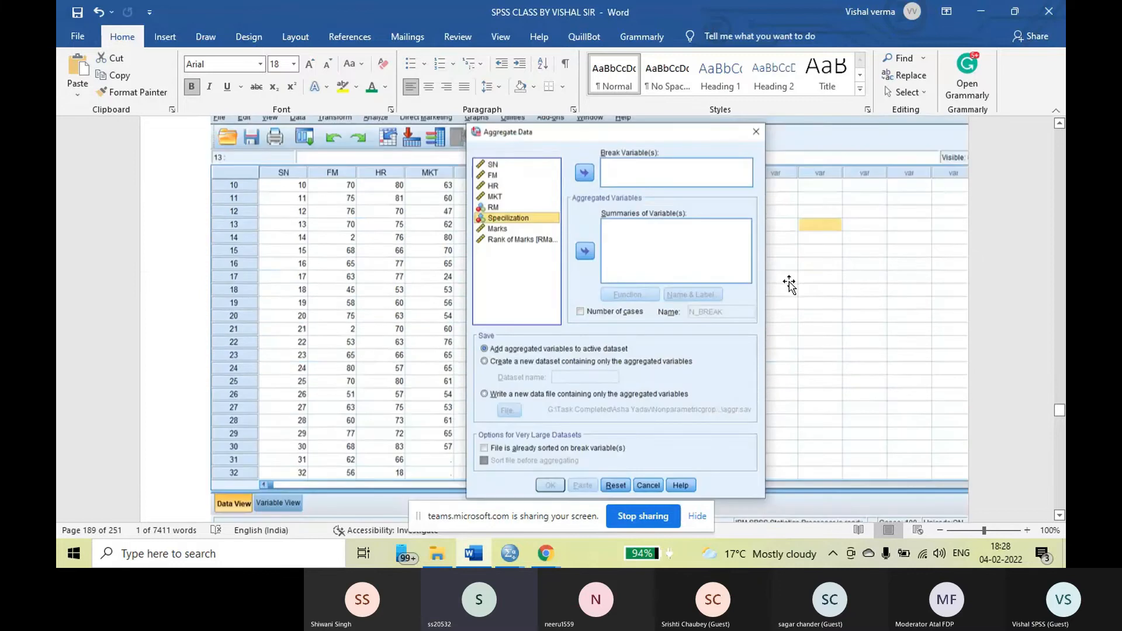
pyautogui.scroll(2, 790, 285)
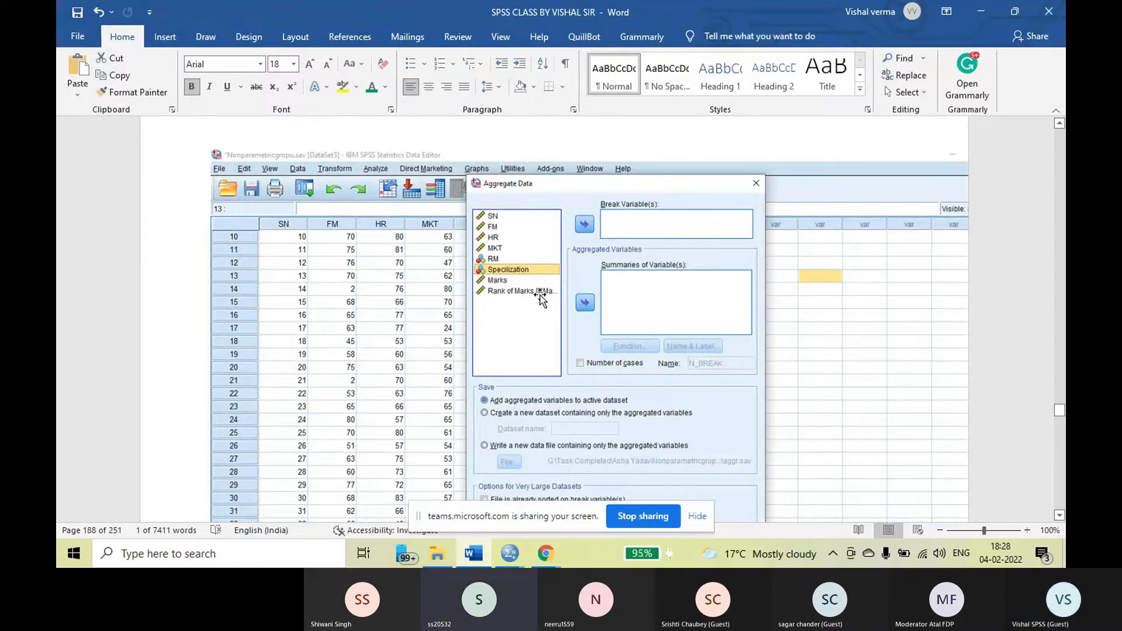
# Review the Aggregate Data screenshots with Specilization as break variable, the RMarks_mean summary, and Mean as the aggregate function
pyautogui.scroll(-3, 664, 306)
pyautogui.scroll(-10, 664, 306)
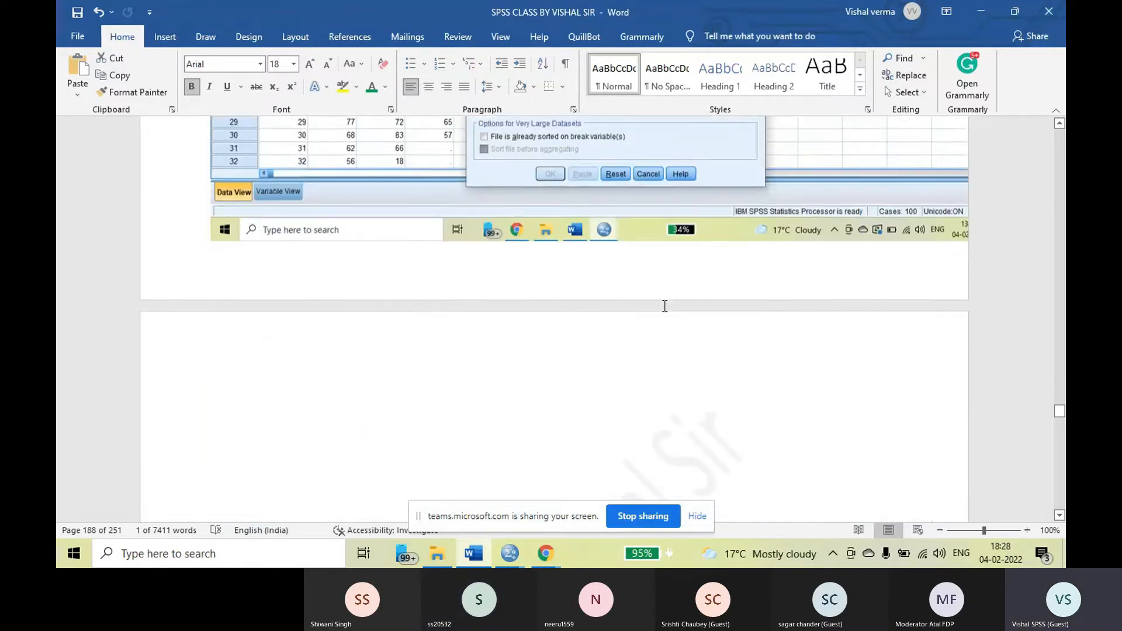
pyautogui.scroll(-6, 664, 306)
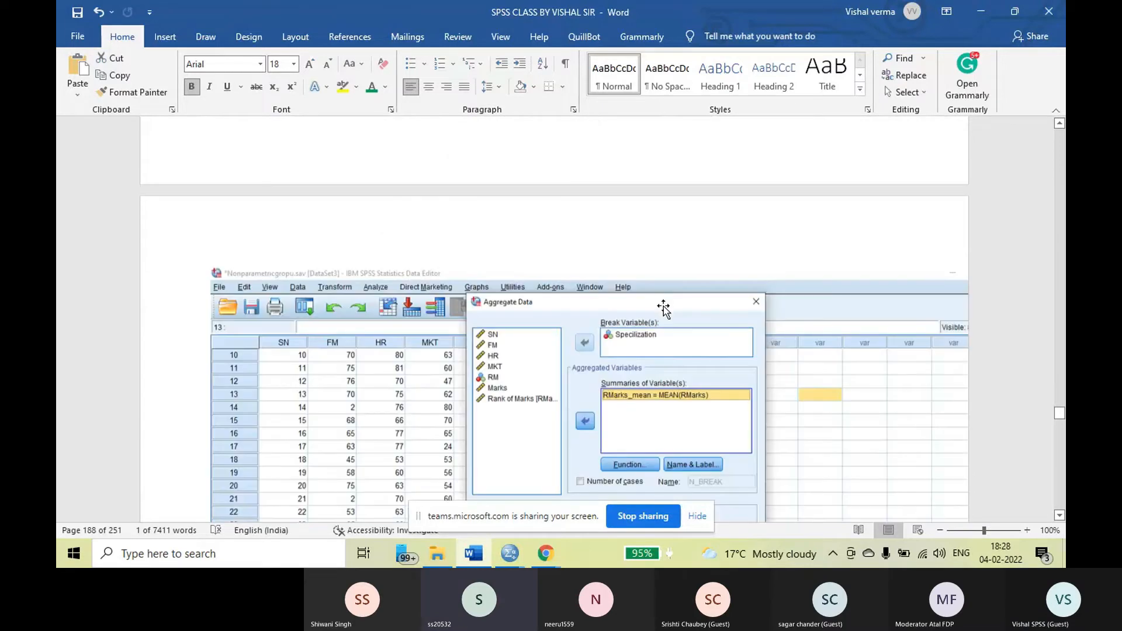
pyautogui.scroll(-1, 664, 307)
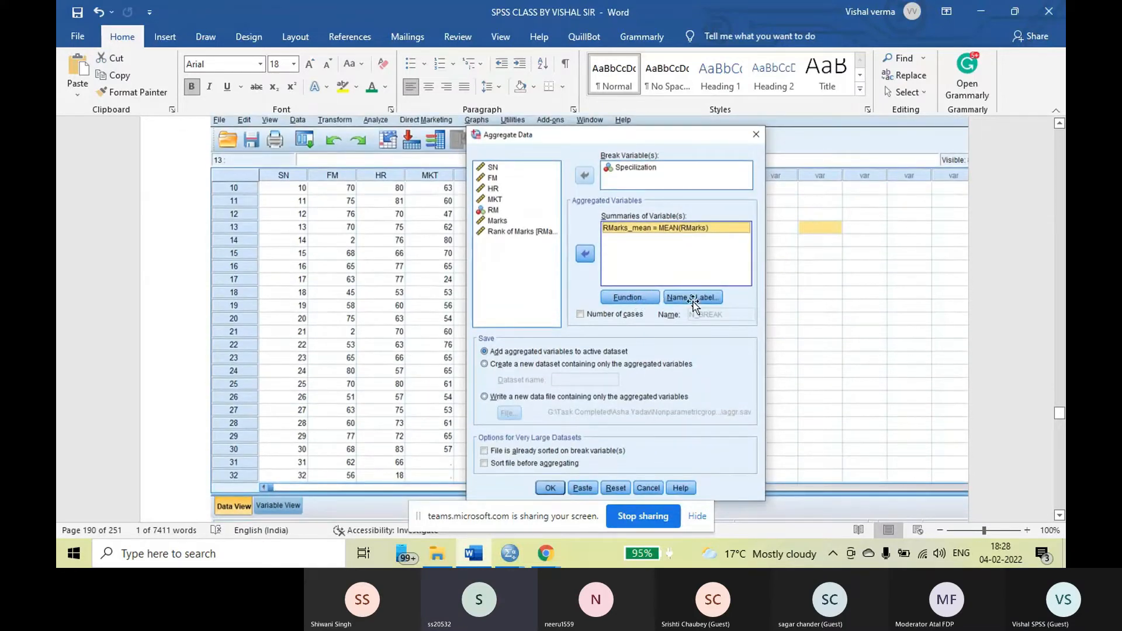
pyautogui.scroll(-3, 696, 306)
pyautogui.scroll(-4, 697, 306)
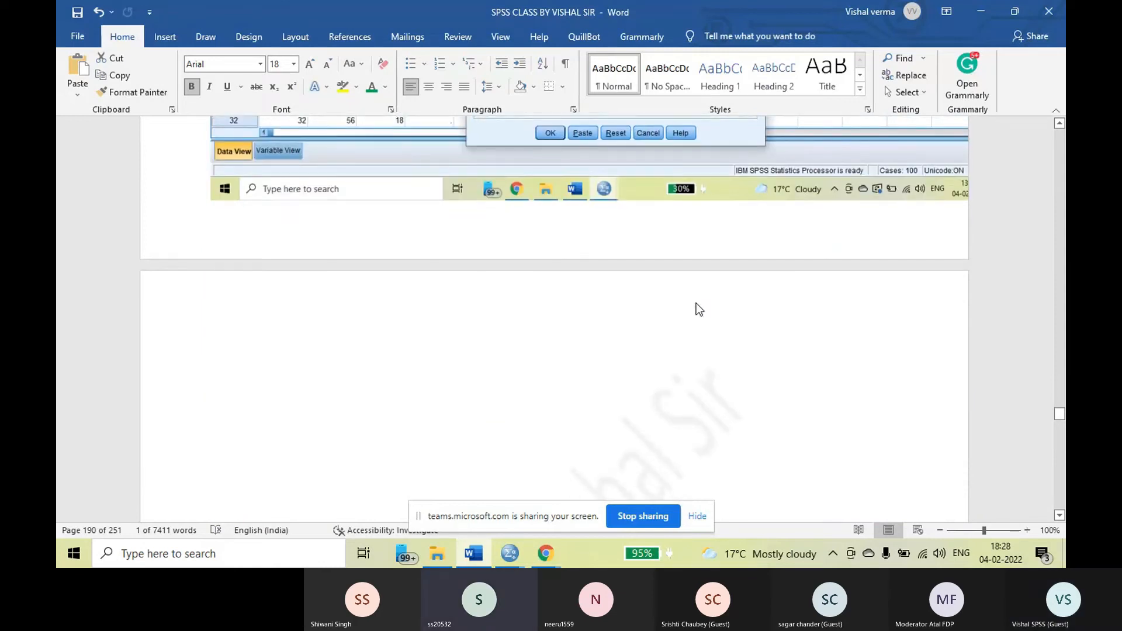
pyautogui.scroll(-20, 698, 307)
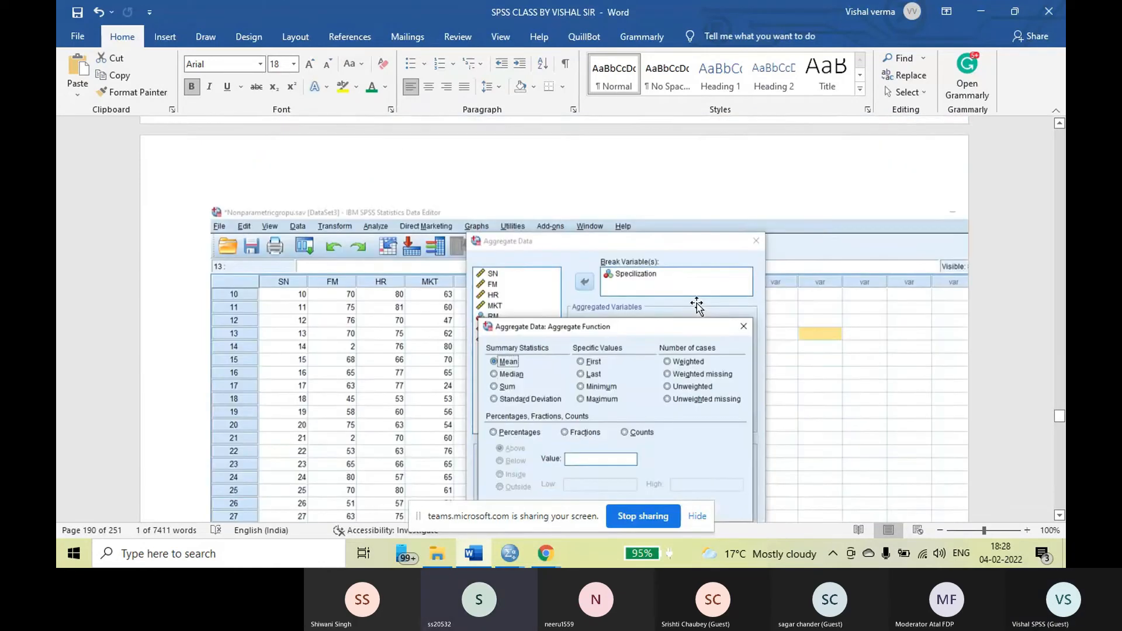
pyautogui.scroll(-2, 697, 303)
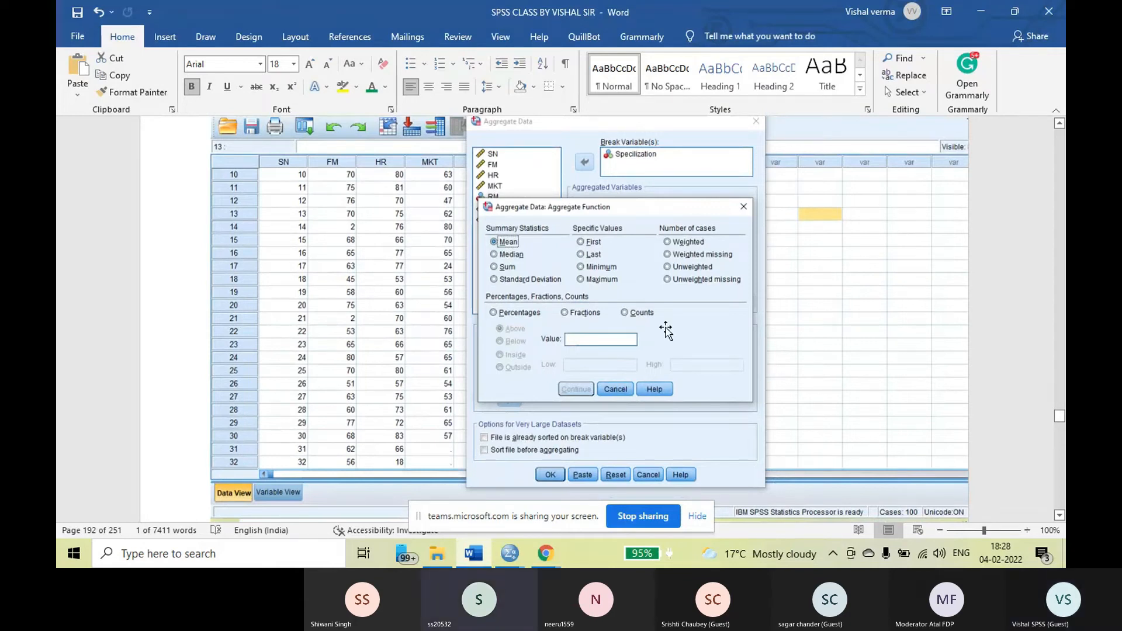
pyautogui.scroll(-3, 665, 328)
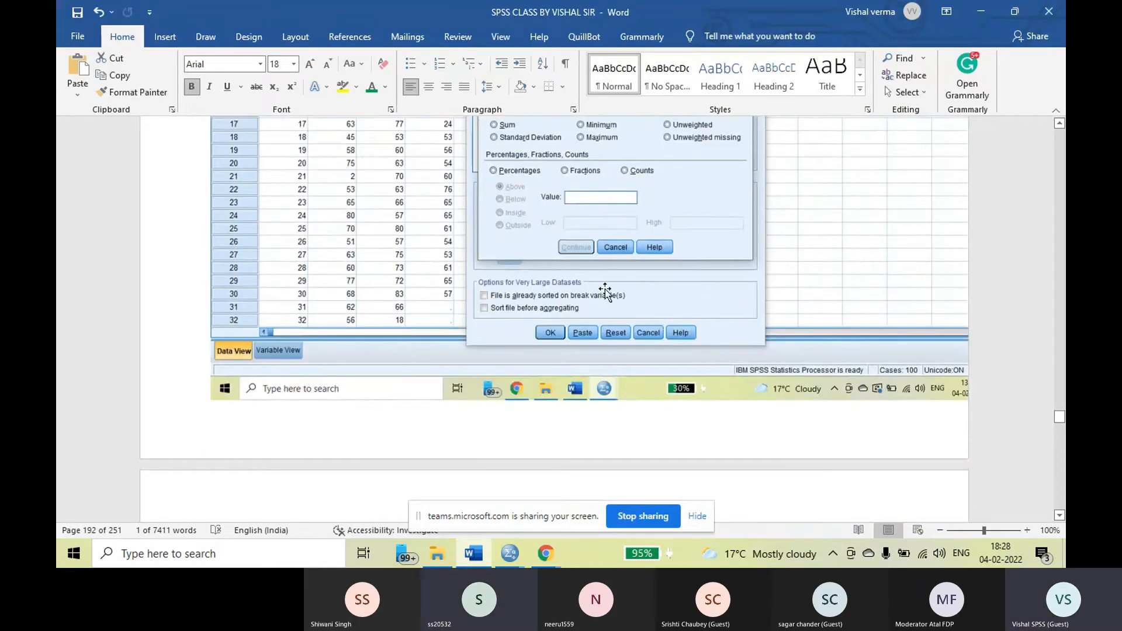
pyautogui.scroll(-2, 611, 292)
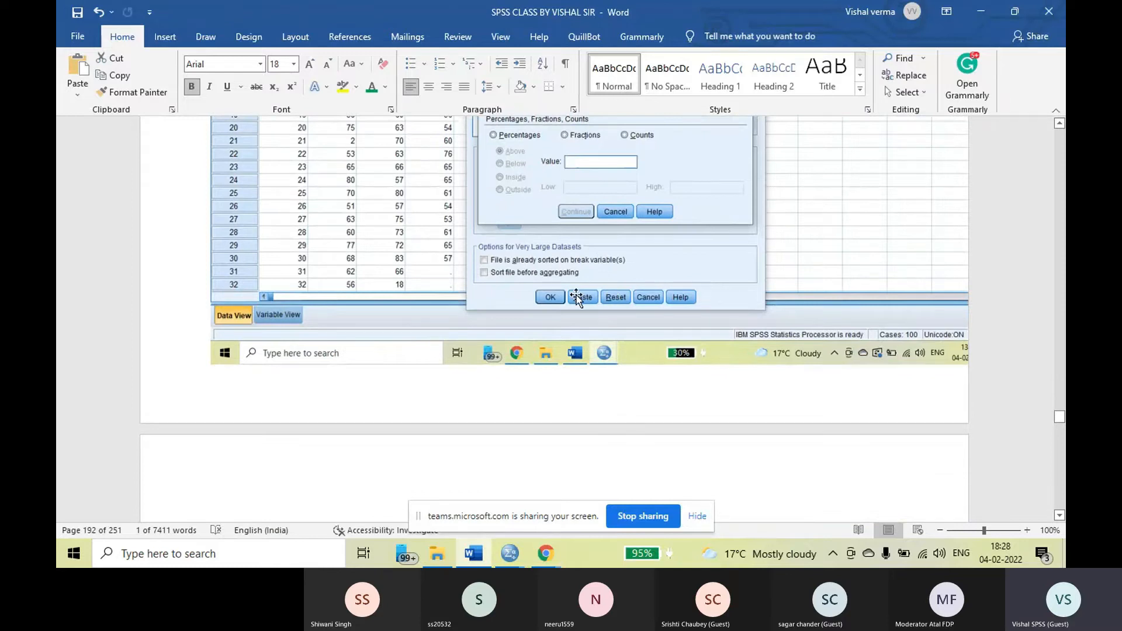
# Reread the AGGREGATE output log and the note about the automatically created RMarks_mean variable
pyautogui.scroll(-2, 582, 296)
pyautogui.scroll(-10, 572, 304)
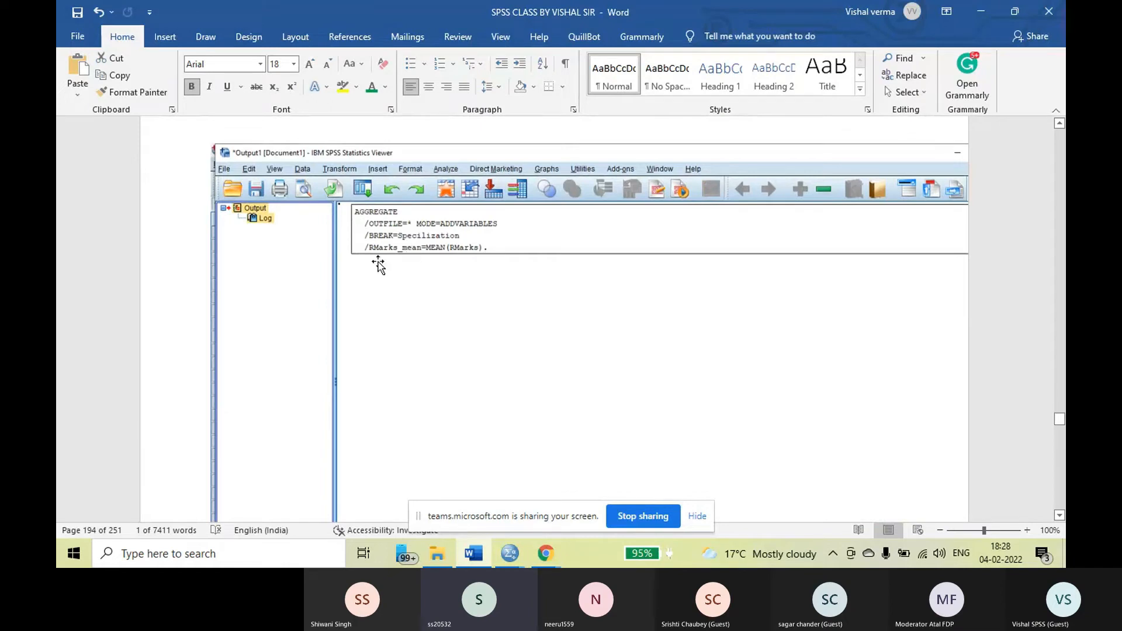
pyautogui.scroll(-10, 713, 334)
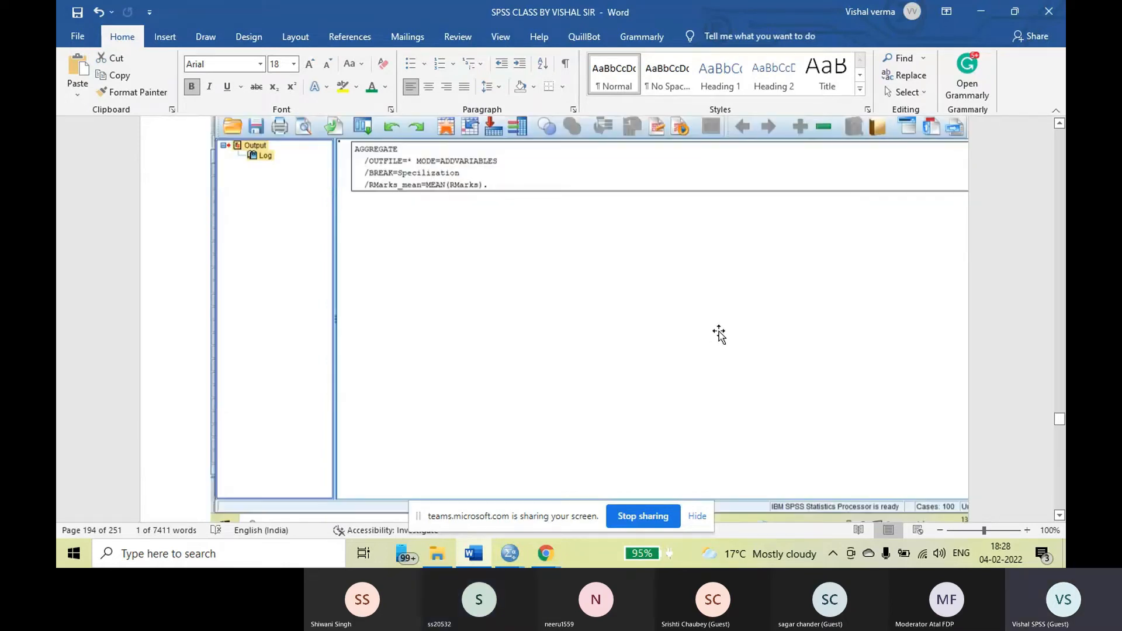
pyautogui.scroll(-1, 722, 329)
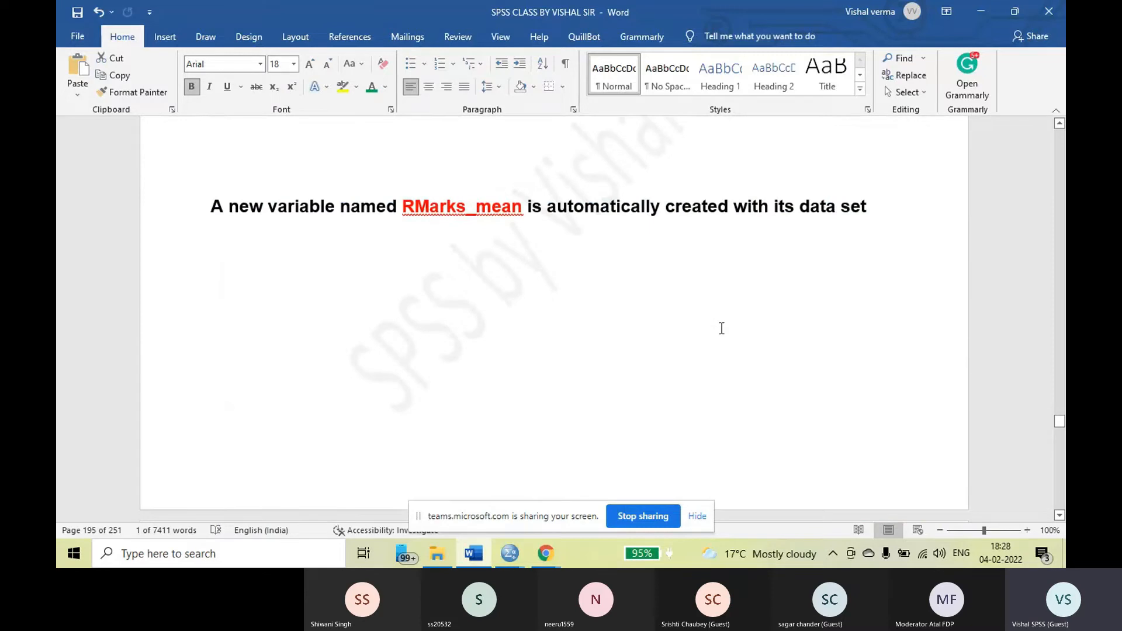
# Look through the RMarks_mean column again in the Data View screenshots that follow the note
pyautogui.scroll(-10, 722, 329)
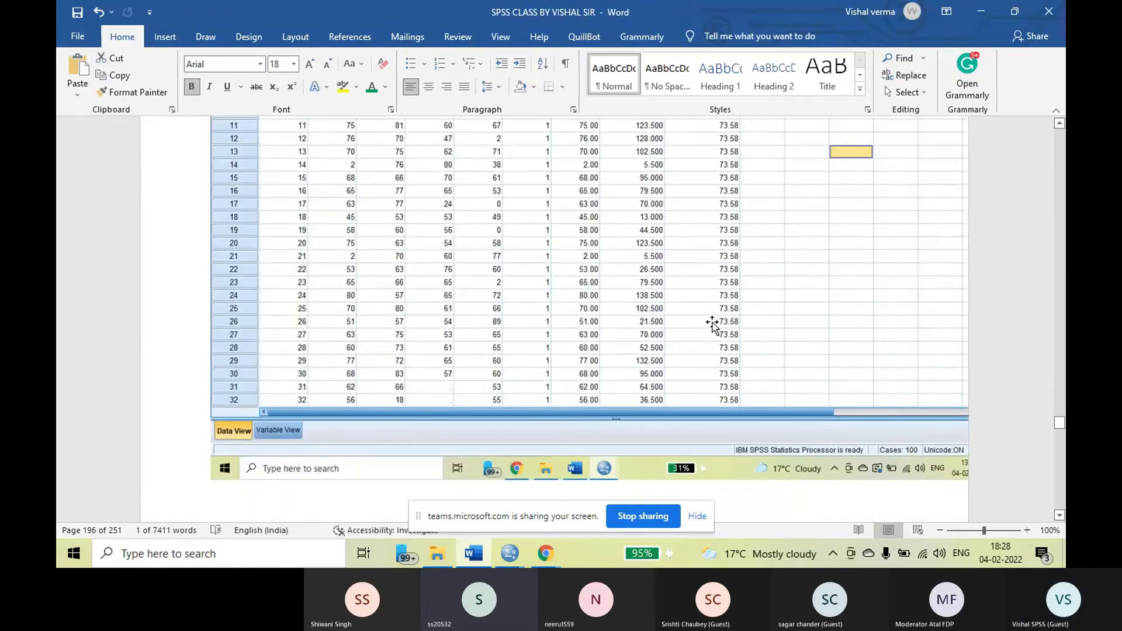
pyautogui.scroll(-10, 649, 321)
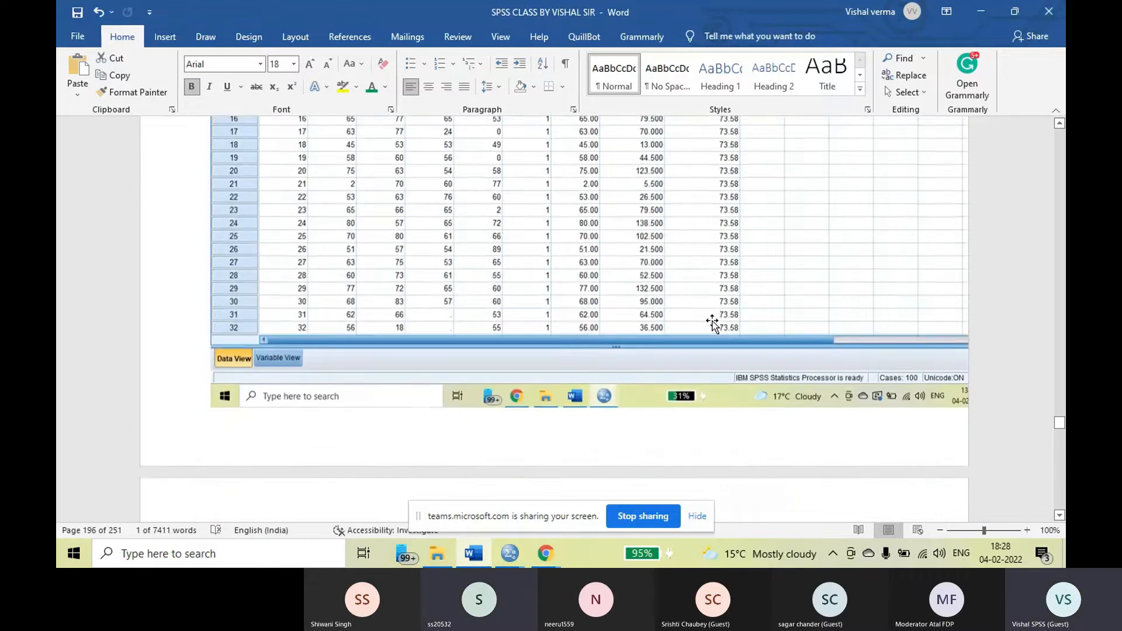
pyautogui.scroll(-8, 661, 322)
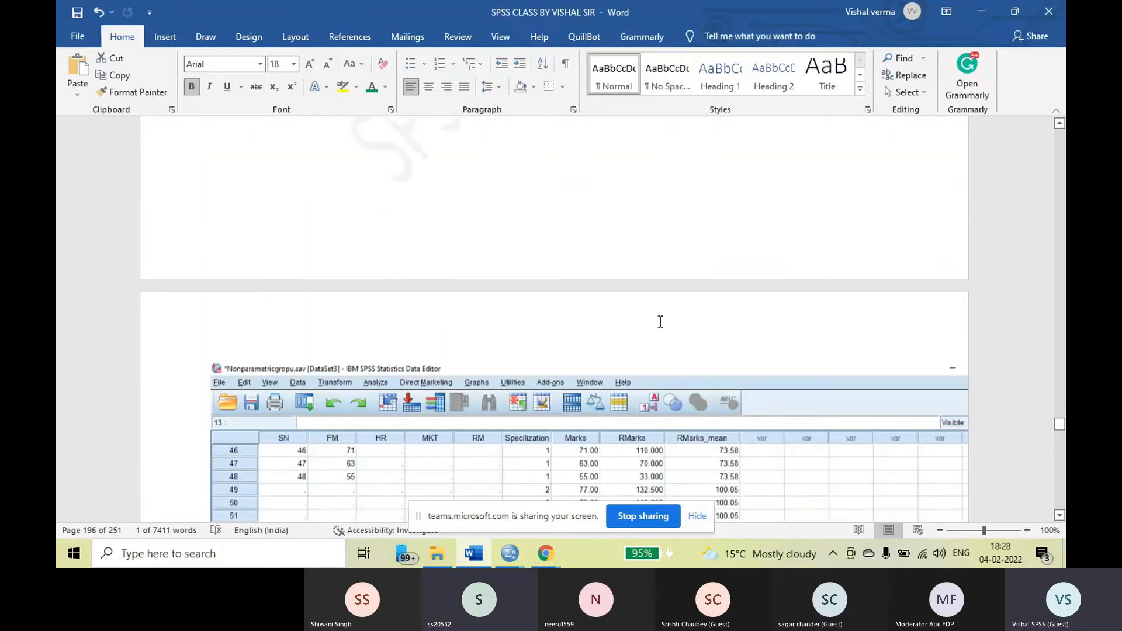
pyautogui.scroll(-9, 659, 325)
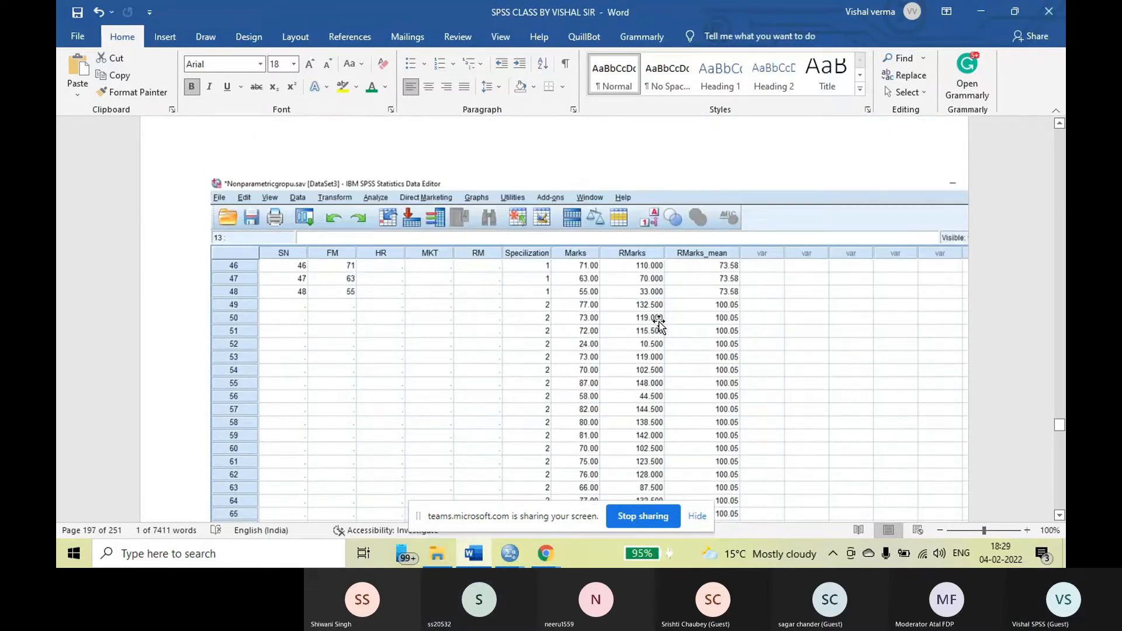
pyautogui.scroll(-10, 661, 328)
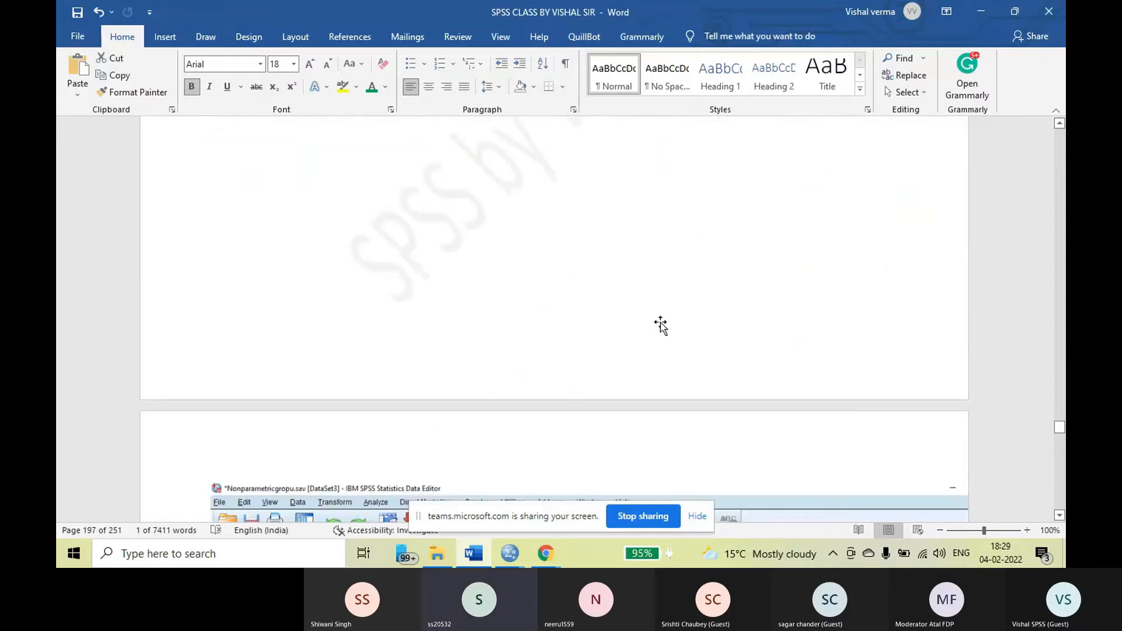
pyautogui.scroll(-10, 663, 322)
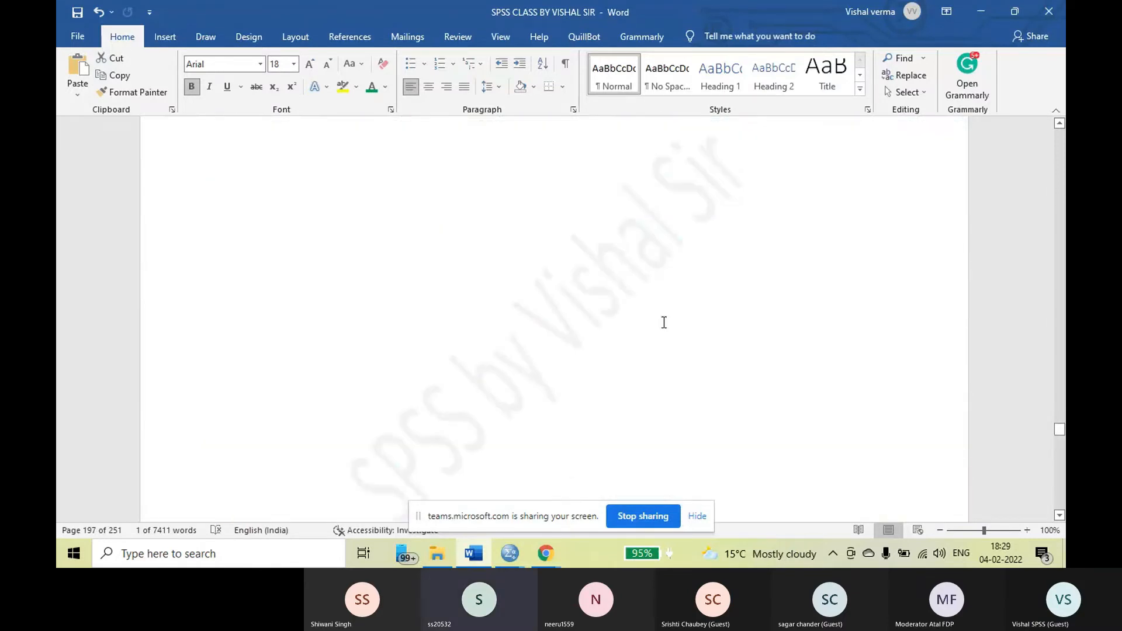
# Select the instruction for creating the third variable and locate Compute Variable in the Transform menu screenshot
pyautogui.scroll(-15, 667, 320)
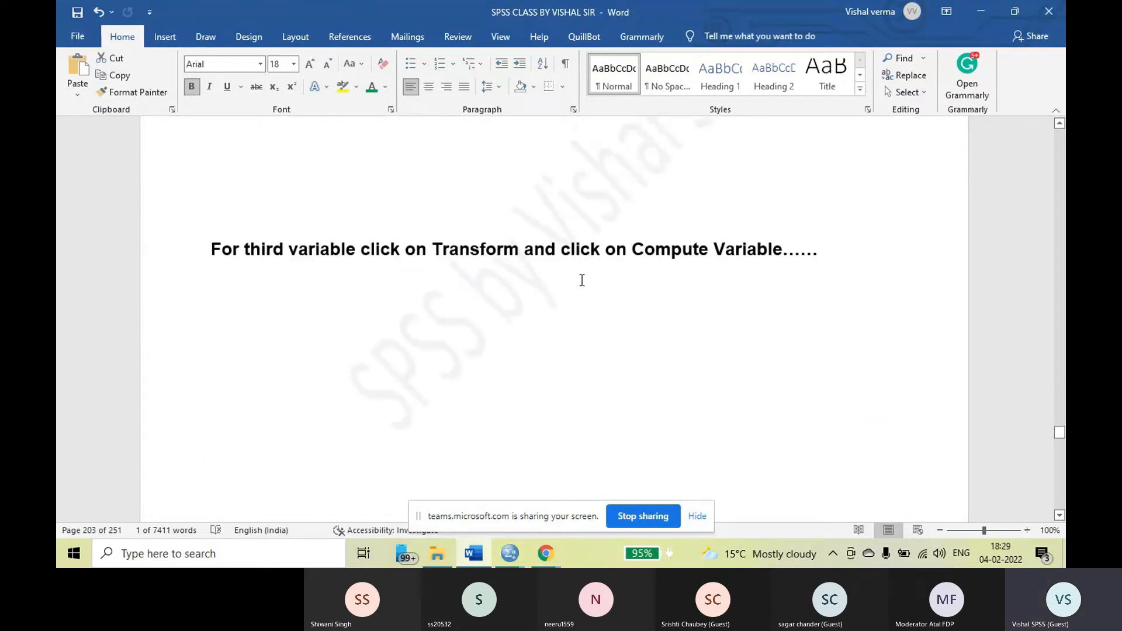
pyautogui.moveTo(213, 253); pyautogui.dragTo(836, 263)
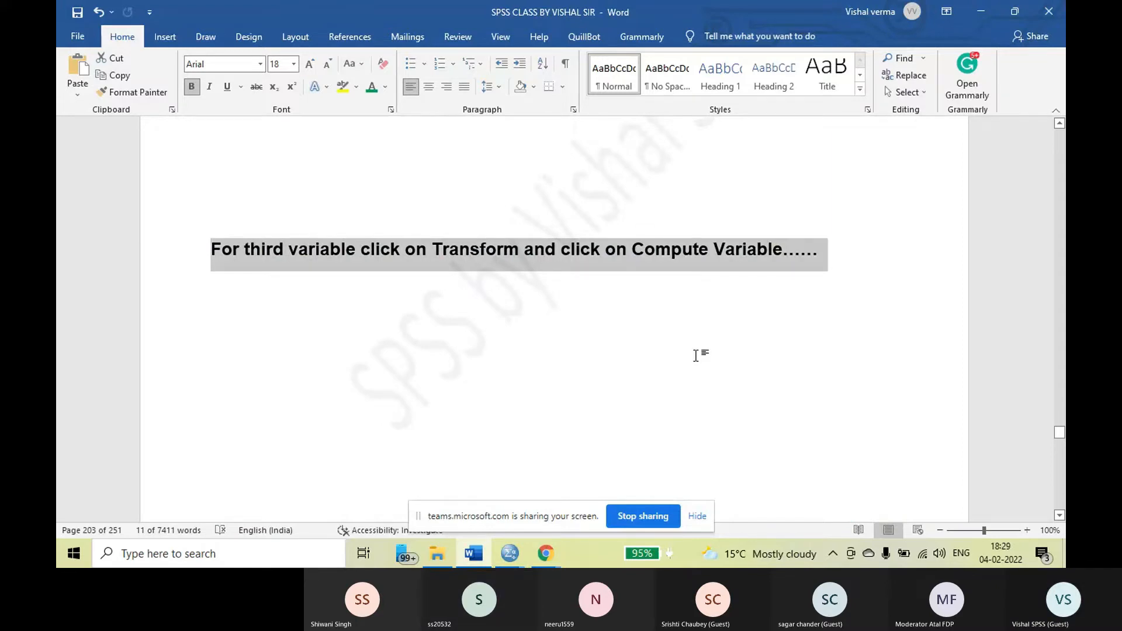
pyautogui.scroll(-1, 658, 339)
pyautogui.scroll(-5, 658, 339)
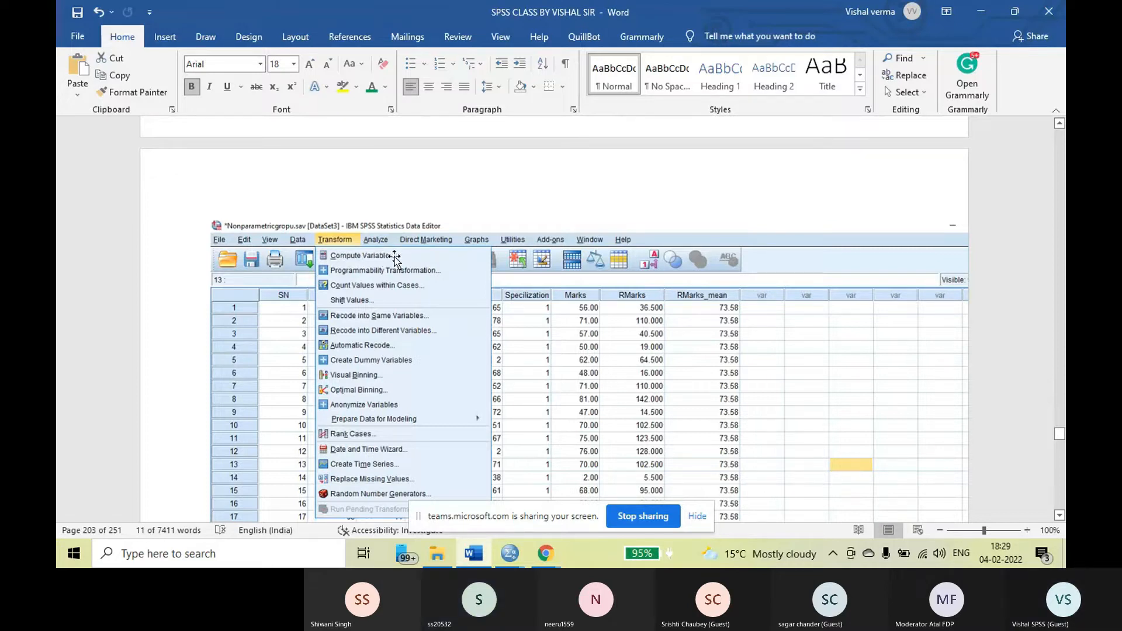
# Review the Transform menu and empty Compute Variable dialog screenshots, continuing to the instructions for naming the third variable
pyautogui.scroll(-10, 395, 257)
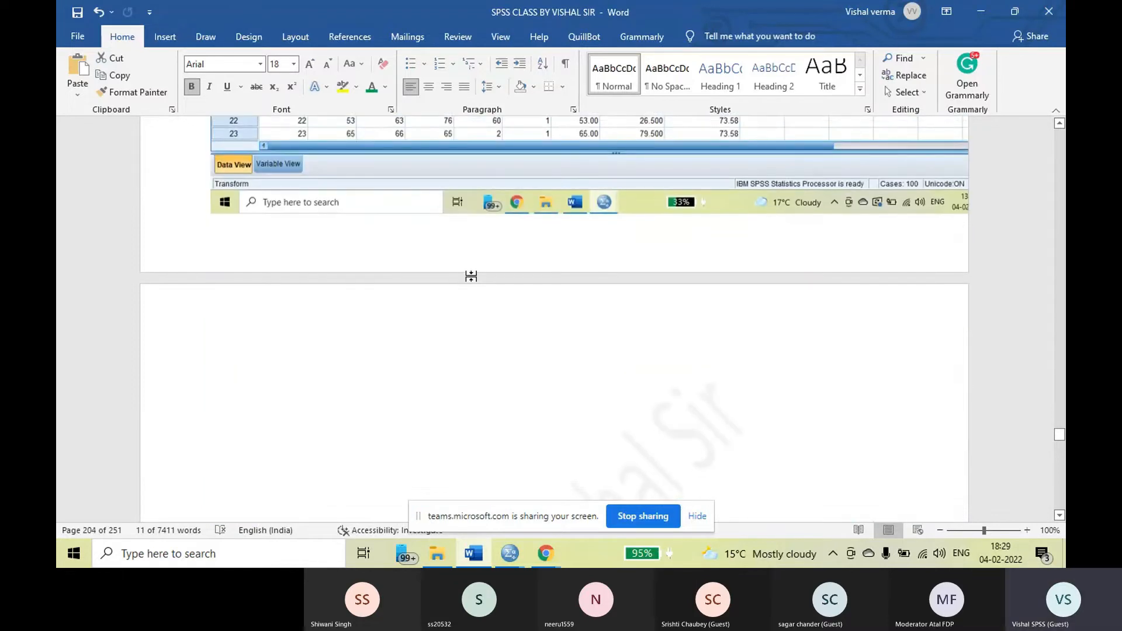
pyautogui.hotkey('ctrl', 'v')
pyautogui.scroll(5, 478, 283)
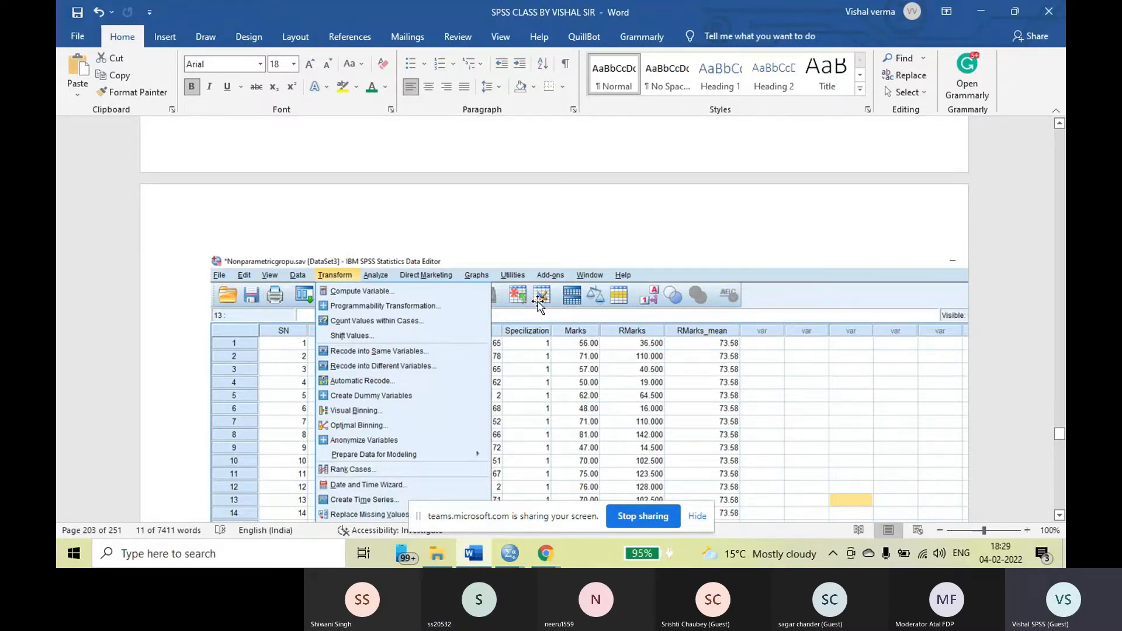
pyautogui.scroll(-10, 538, 302)
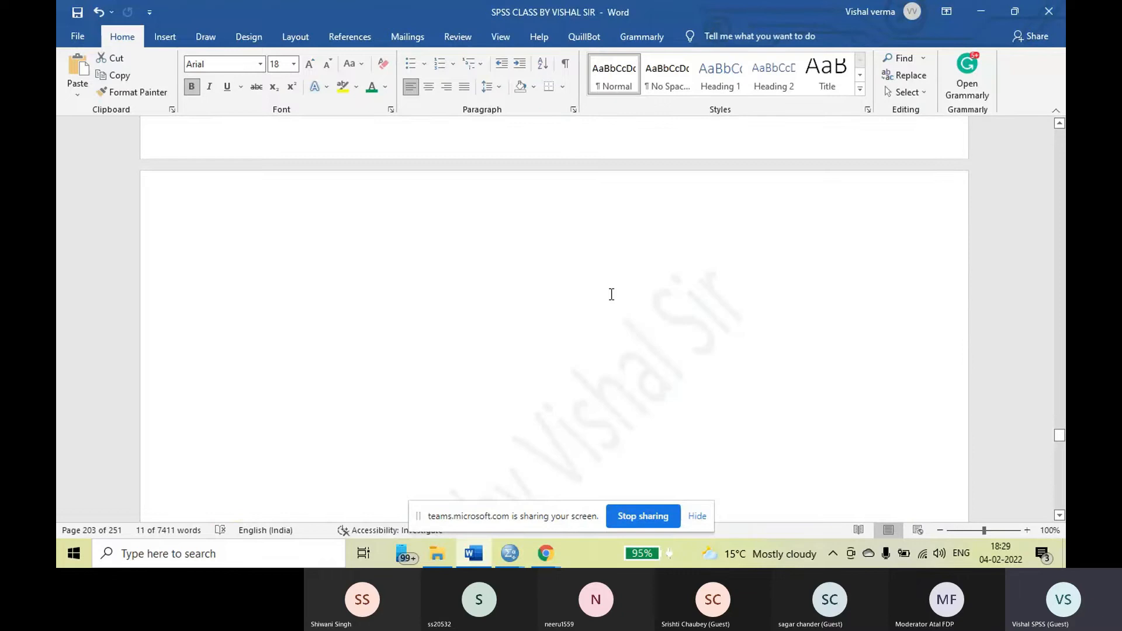
pyautogui.scroll(-15, 612, 293)
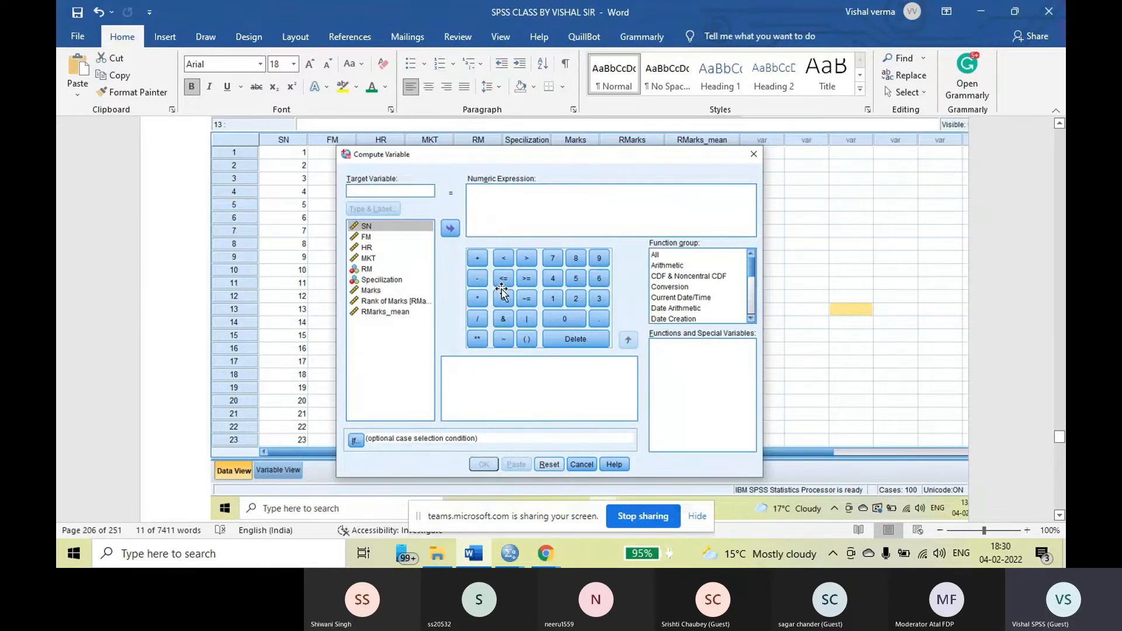
pyautogui.scroll(-9, 503, 289)
pyautogui.scroll(-1, 507, 289)
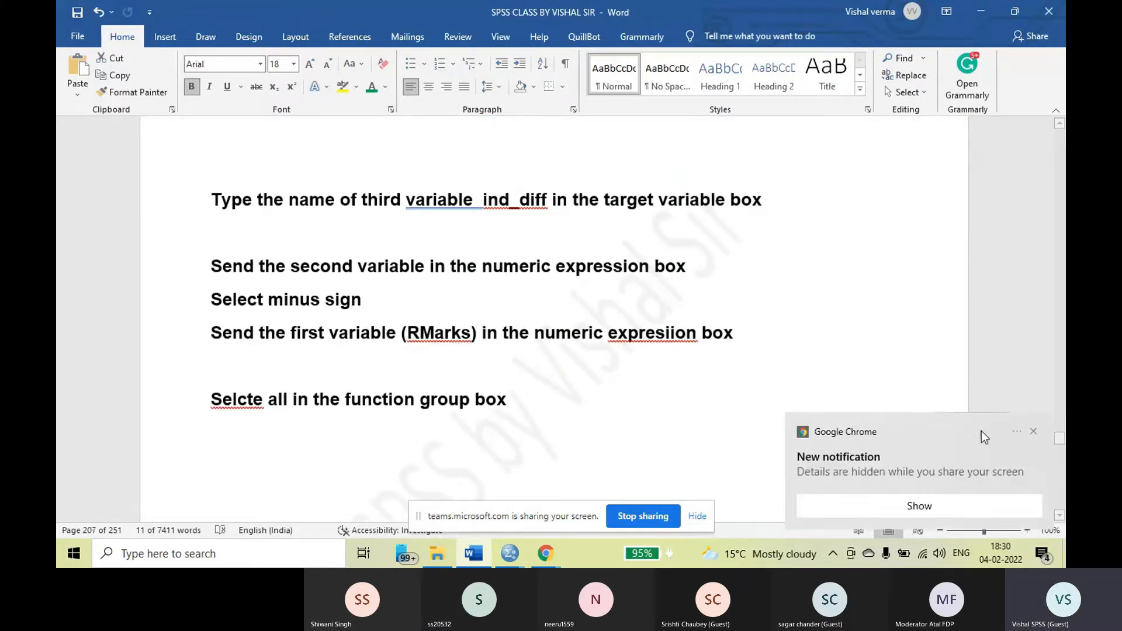
# Dismiss the notification, remove the bold from the ind_diff instructions, and correct the misspelled "Selcte" to "Select"
pyautogui.click(1033, 431)
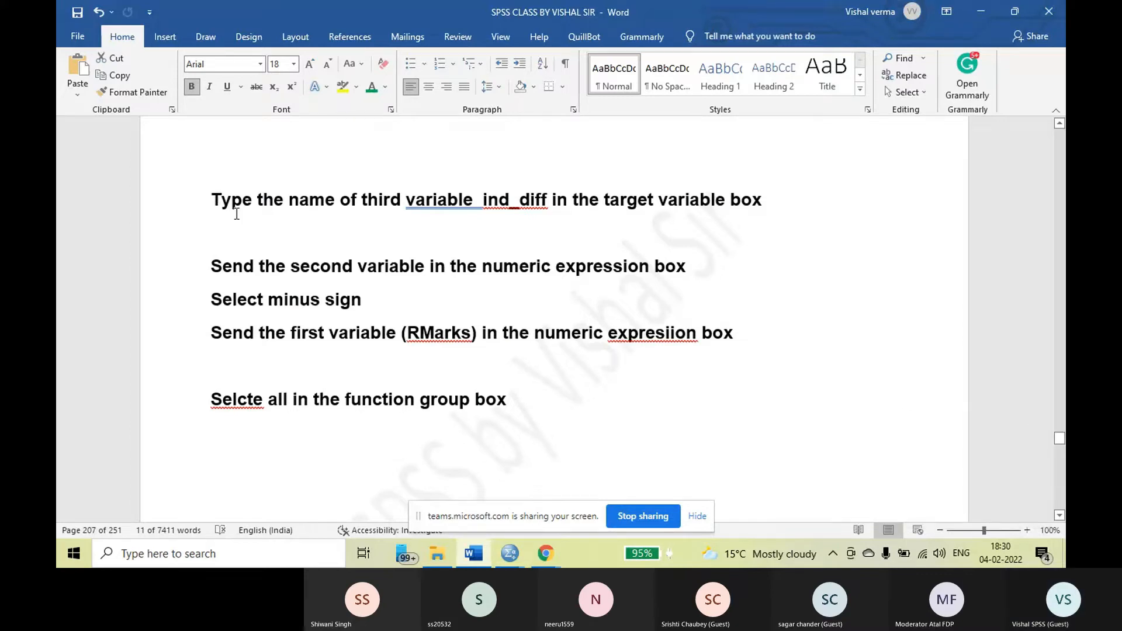
pyautogui.moveTo(210, 198); pyautogui.dragTo(519, 414)
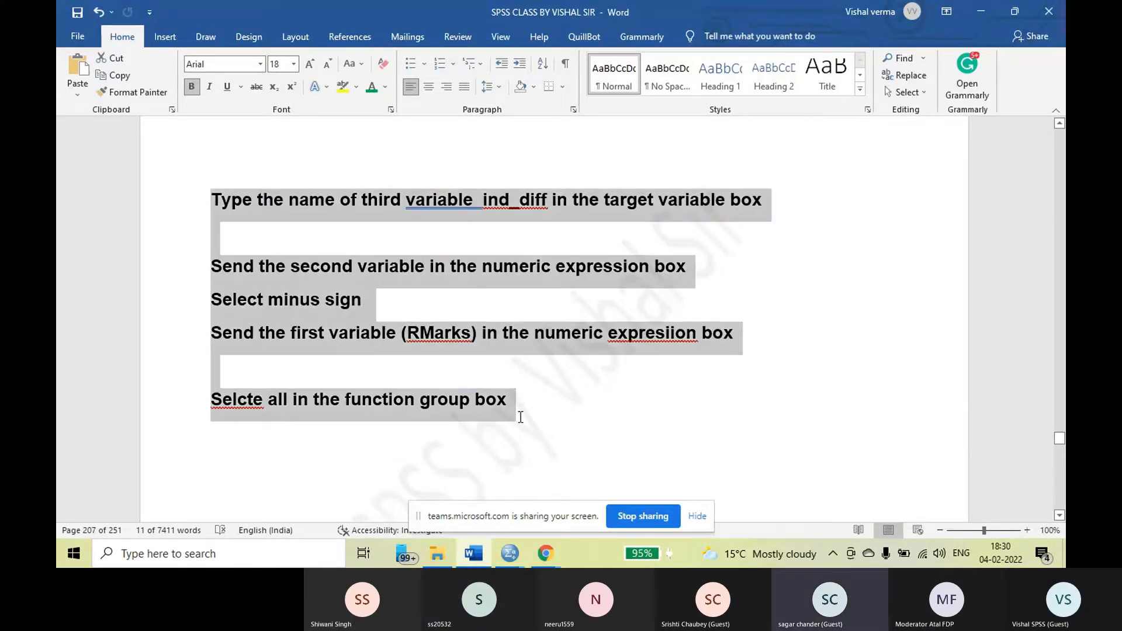
pyautogui.click(192, 87)
pyautogui.click(526, 244)
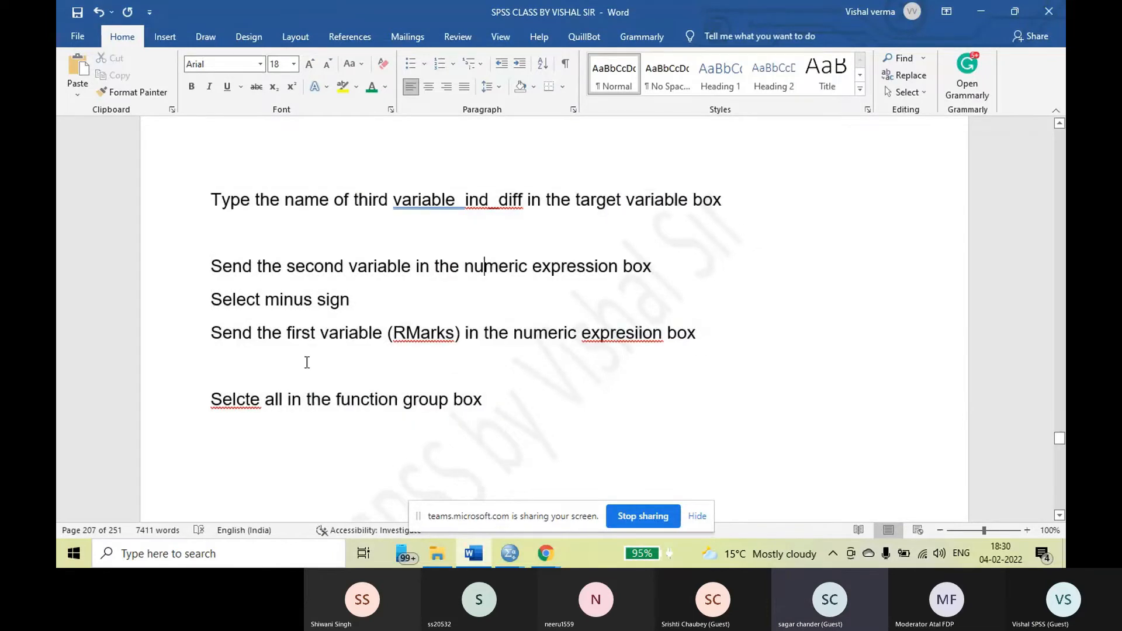
pyautogui.rightClick(245, 402)
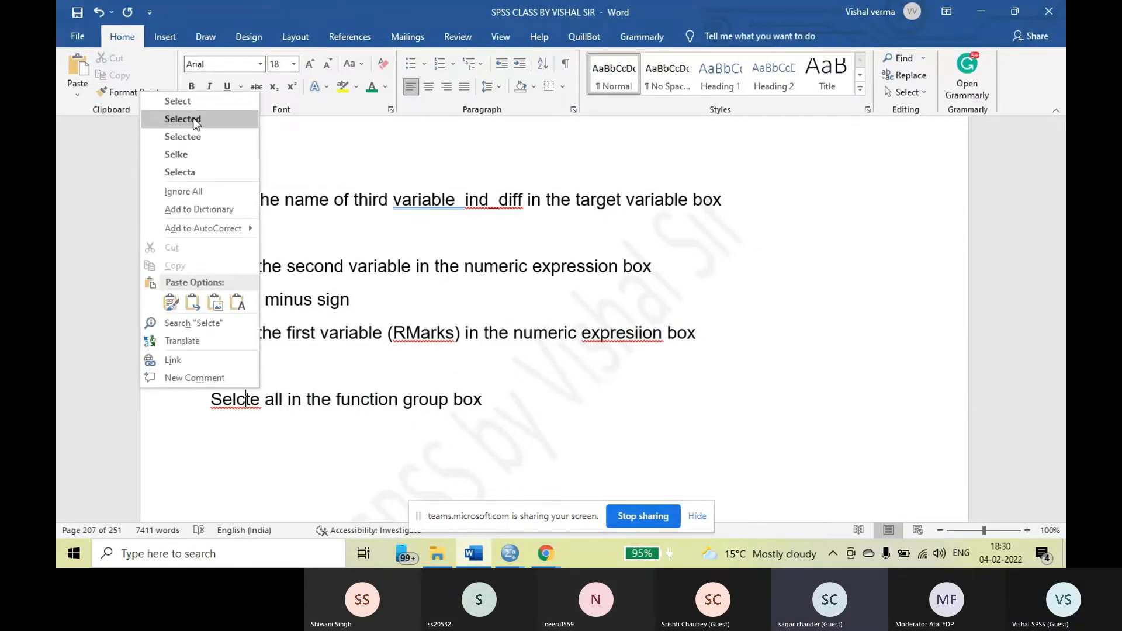
pyautogui.click(195, 102)
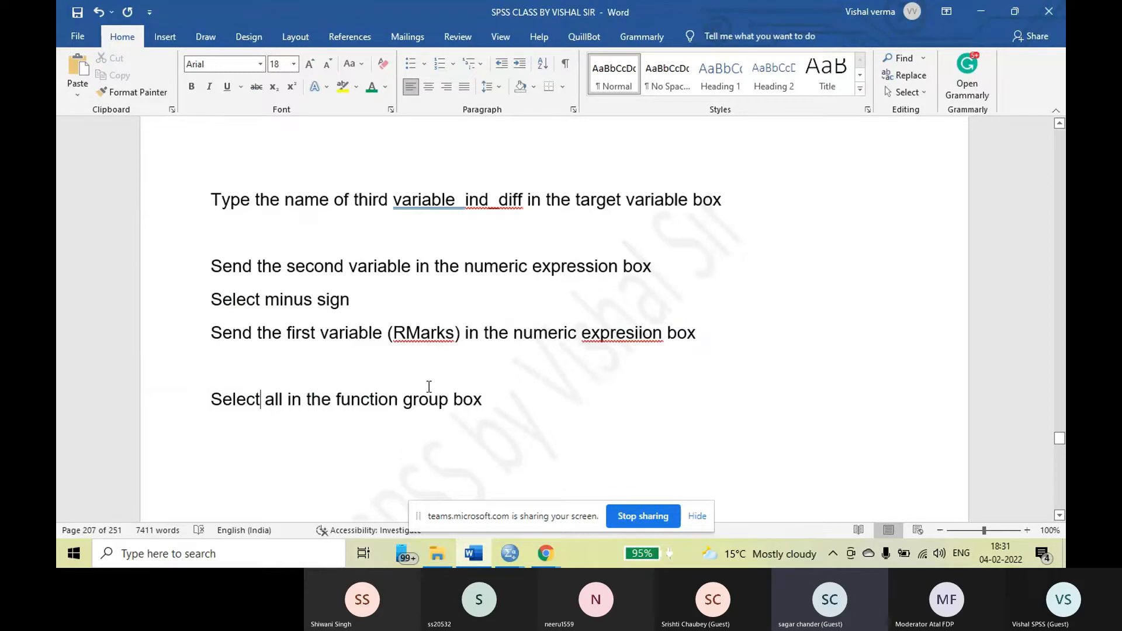
# Review the Compute Variable screenshots that build the ind_diff numeric expression from RMarks_mean, the minus sign and RMarks
pyautogui.scroll(-3, 444, 366)
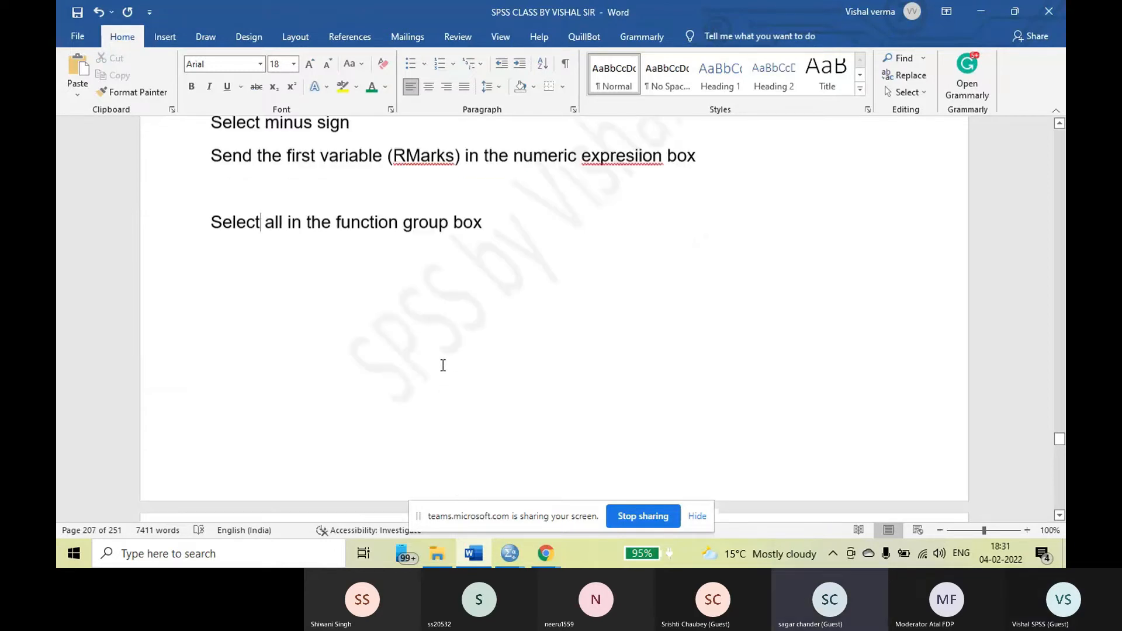
pyautogui.scroll(-5, 454, 358)
pyautogui.scroll(-5, 455, 358)
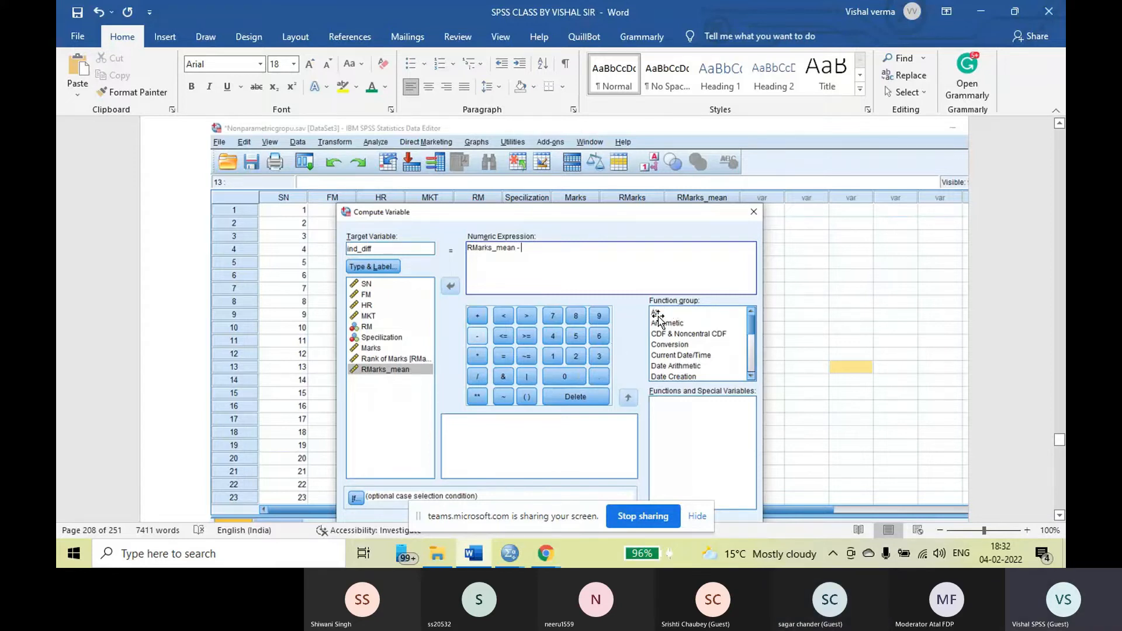
pyautogui.scroll(-6, 666, 318)
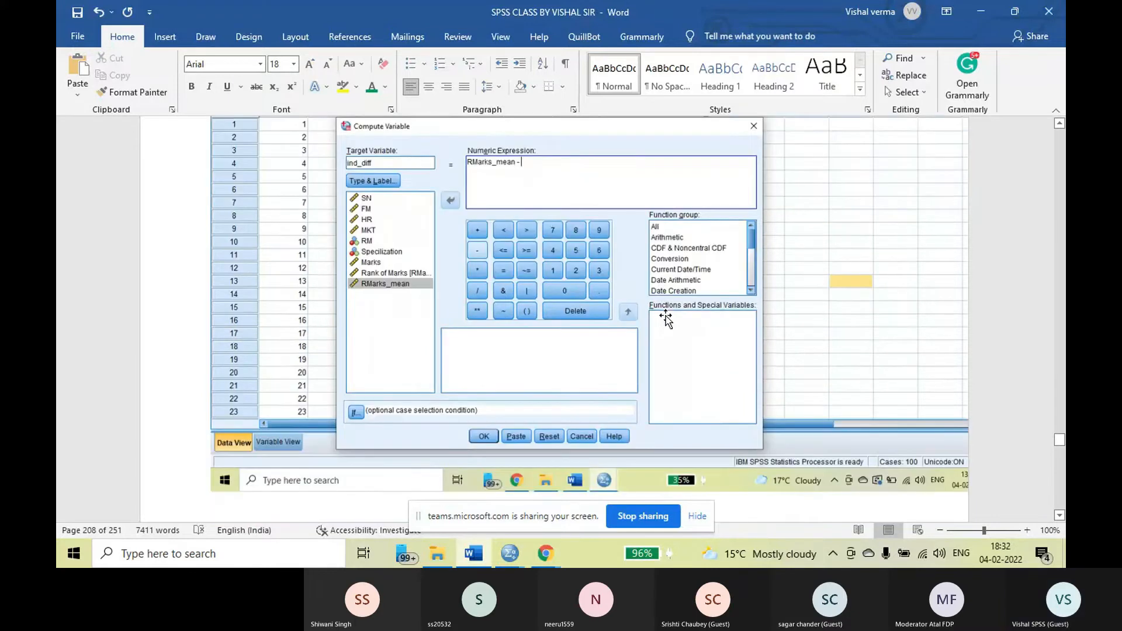
pyautogui.scroll(-18, 665, 318)
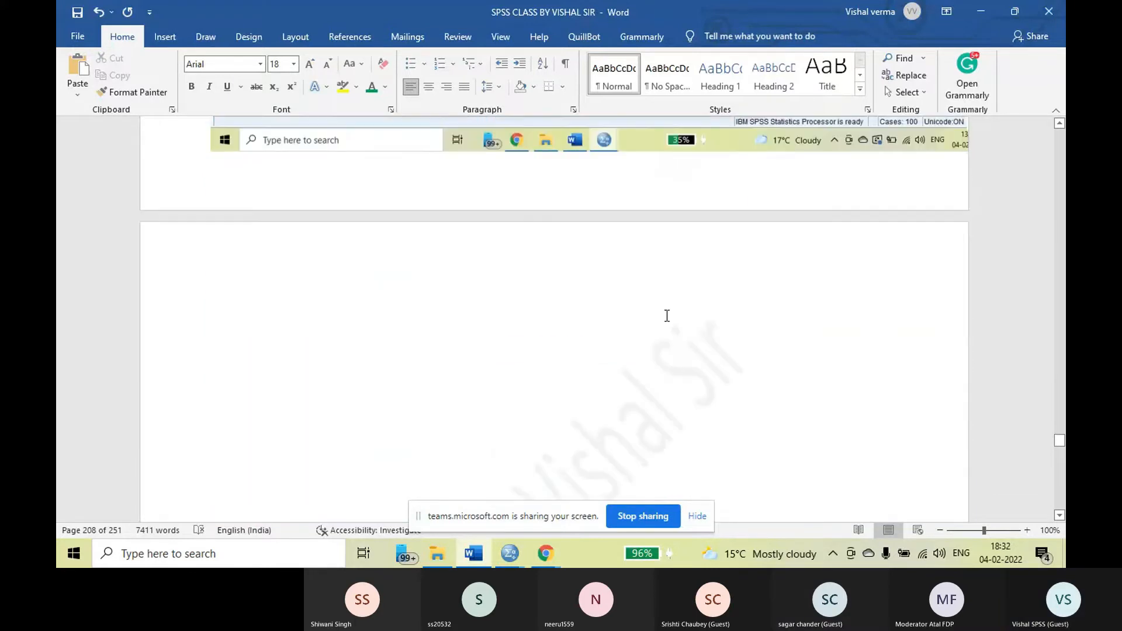
pyautogui.scroll(-6, 623, 326)
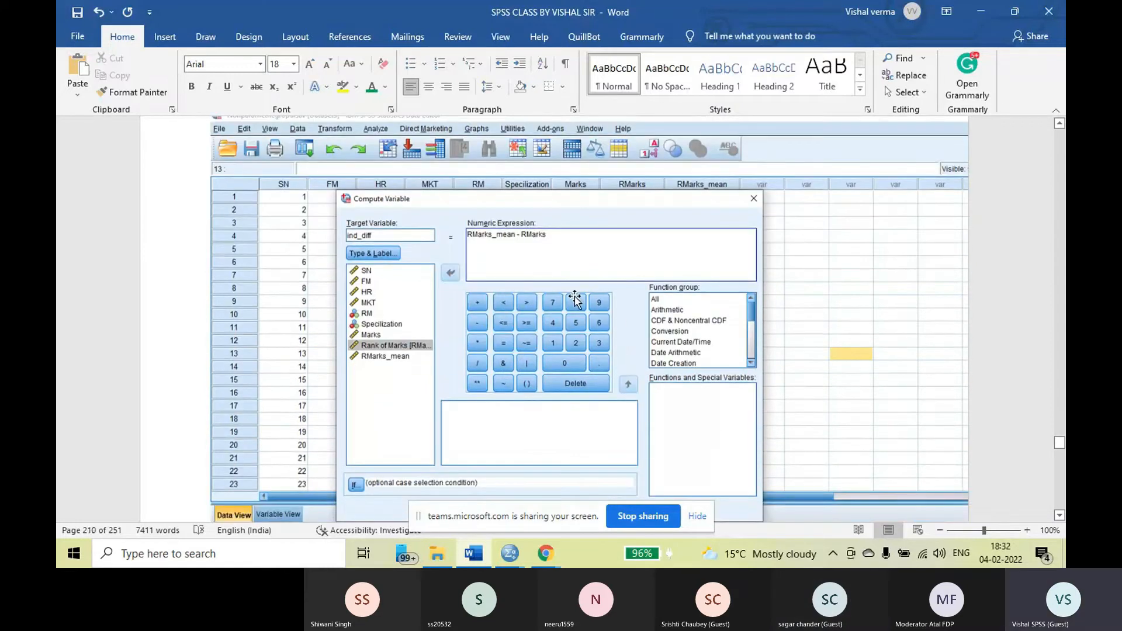
pyautogui.scroll(-1, 581, 241)
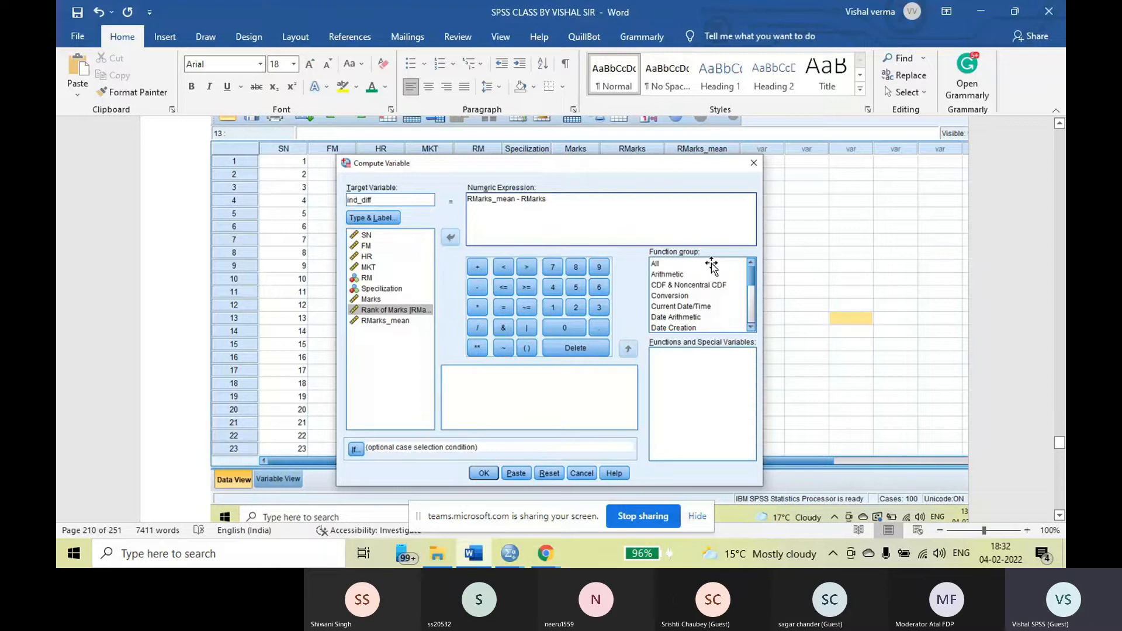
pyautogui.scroll(-7, 711, 263)
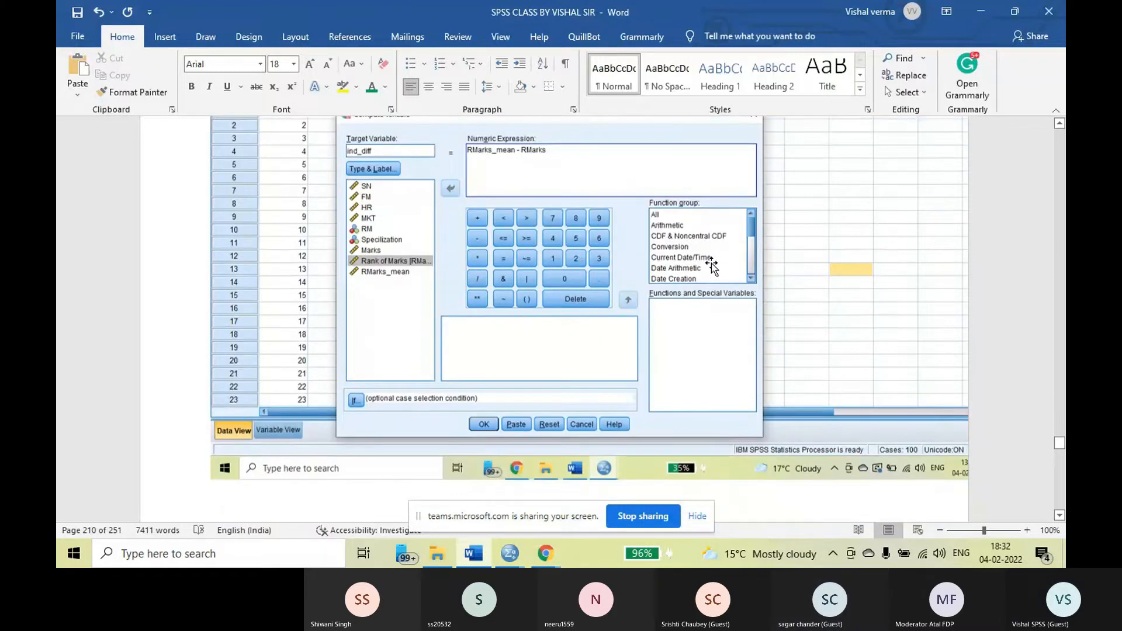
# Examine the notes on choosing the All function group and applying Abs to the whole numeric expression
pyautogui.scroll(-3, 705, 268)
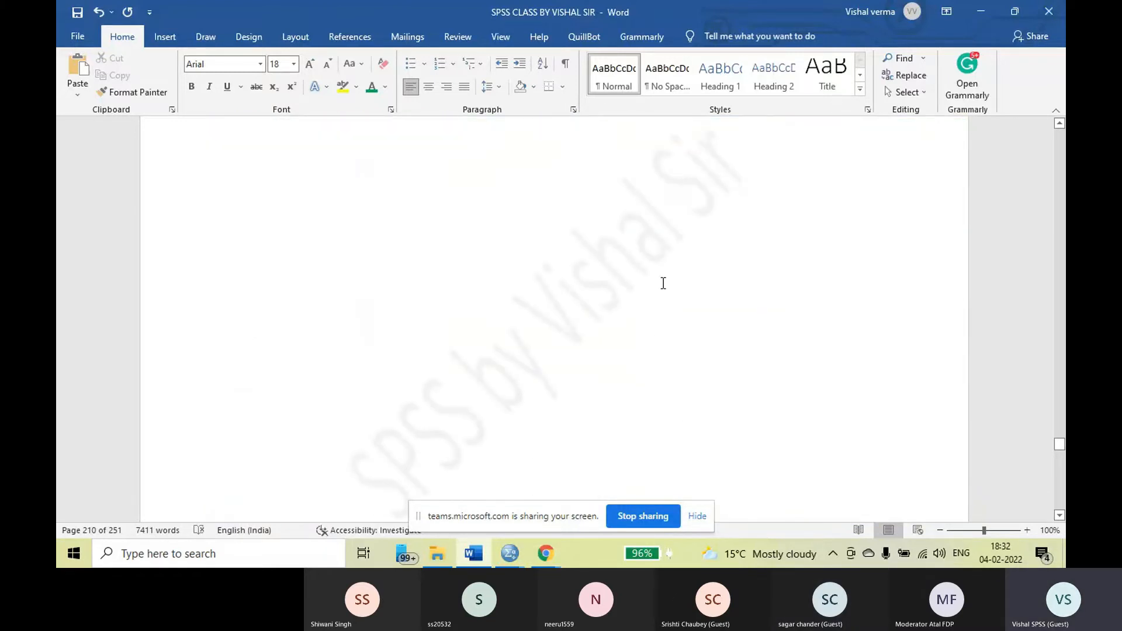
pyautogui.scroll(-10, 664, 284)
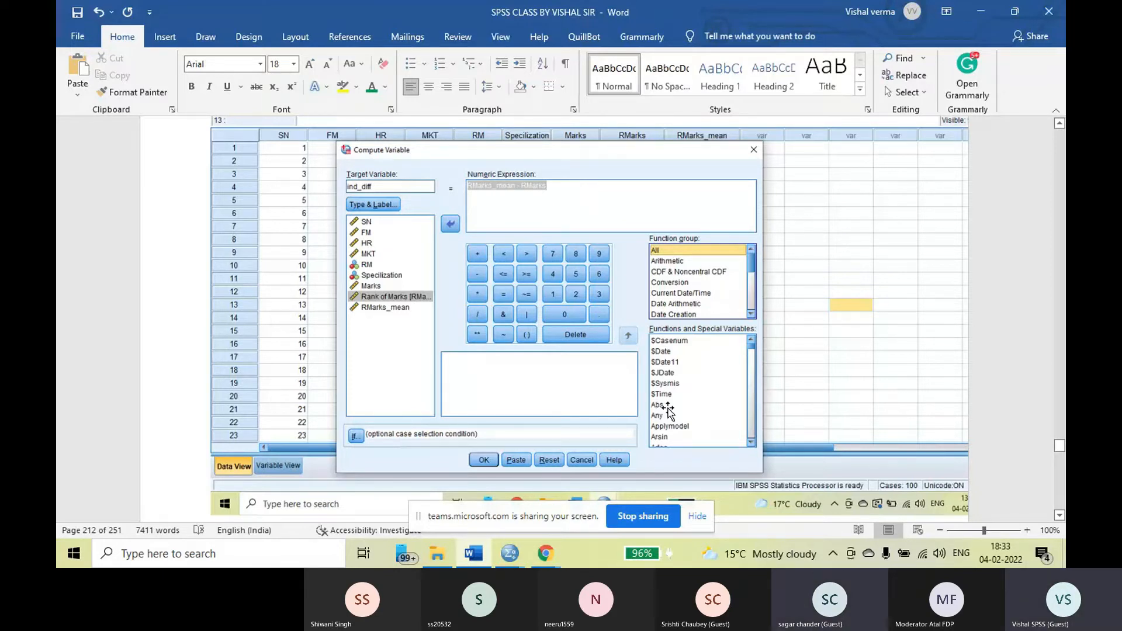
pyautogui.scroll(-6, 668, 408)
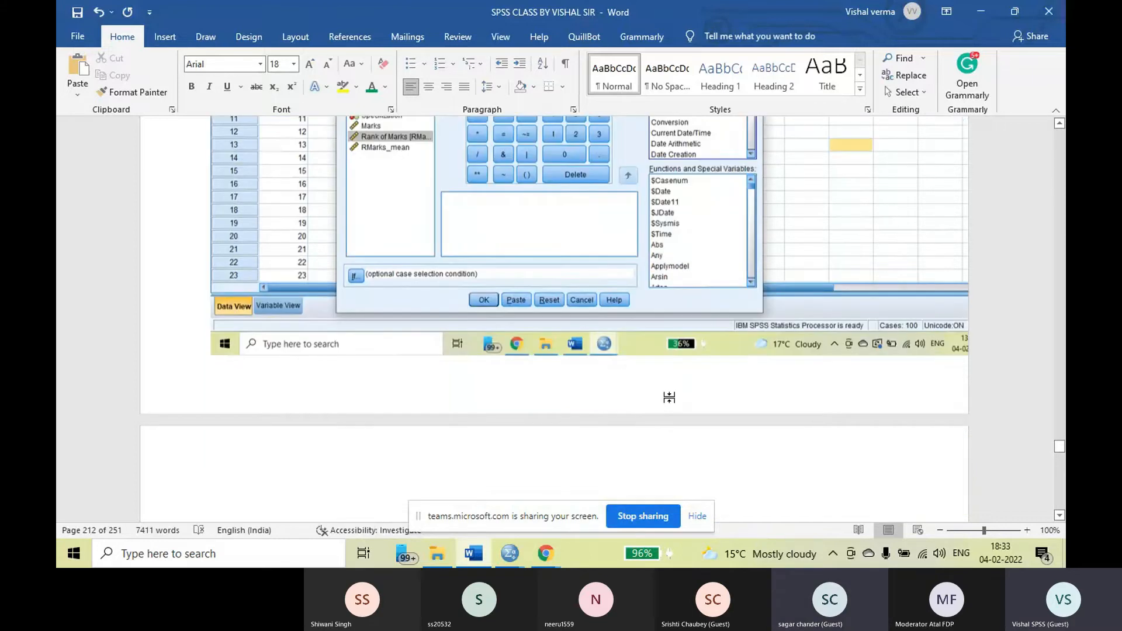
pyautogui.scroll(-1, 641, 385)
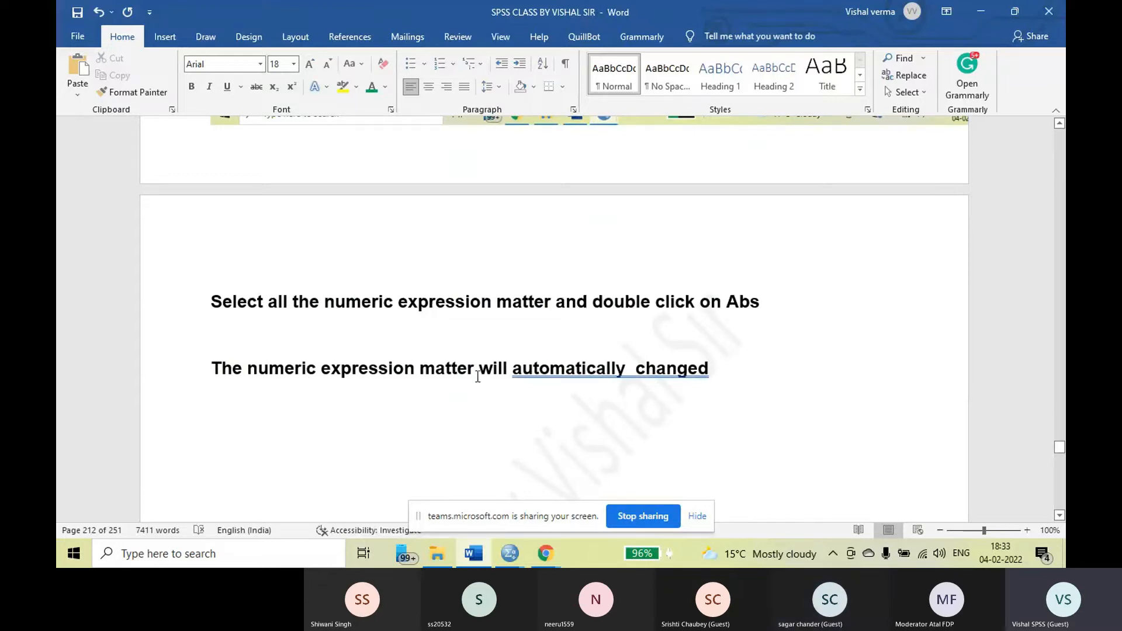
pyautogui.scroll(-15, 600, 359)
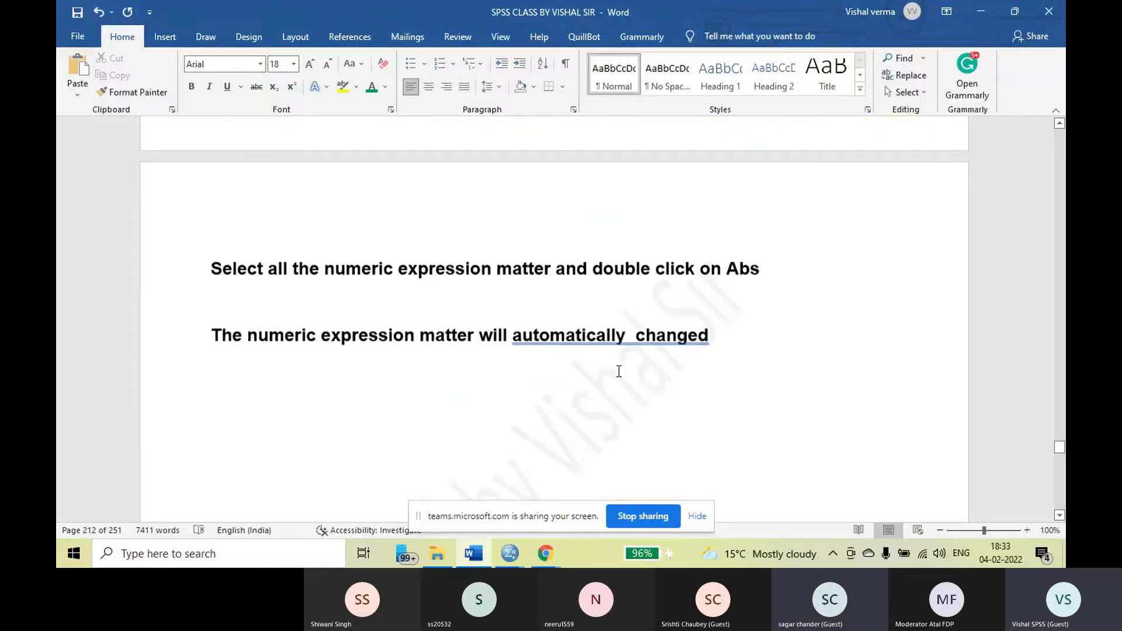
pyautogui.scroll(-5, 598, 357)
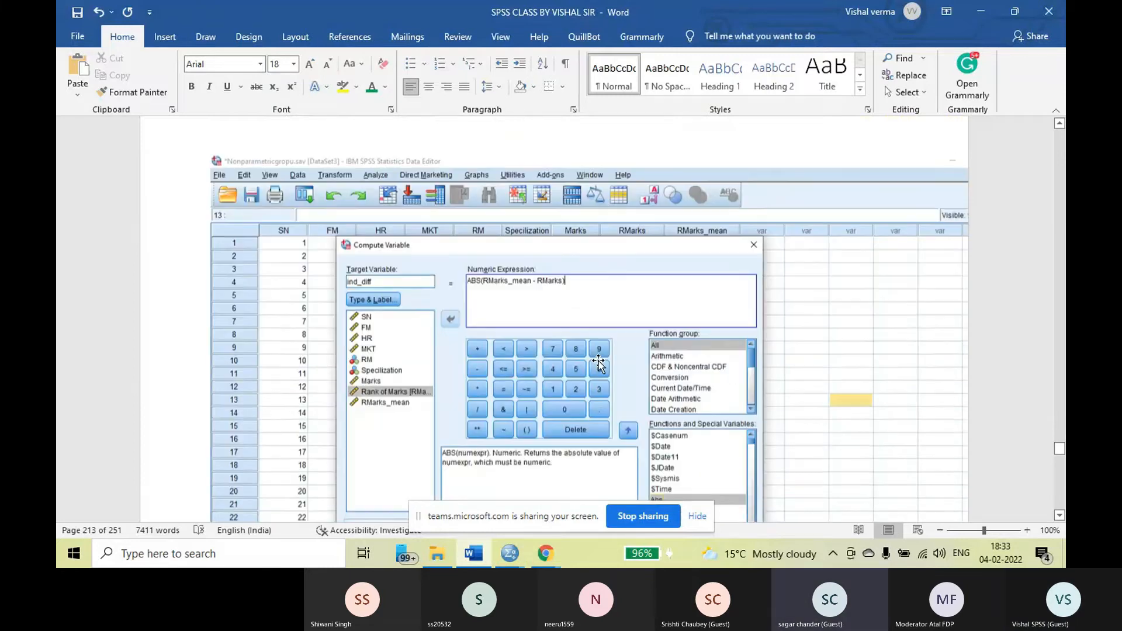
pyautogui.scroll(-3, 599, 362)
# Switch to the Microsoft Teams meeting in Chrome and mute the microphone
pyautogui.moveTo(546, 557)
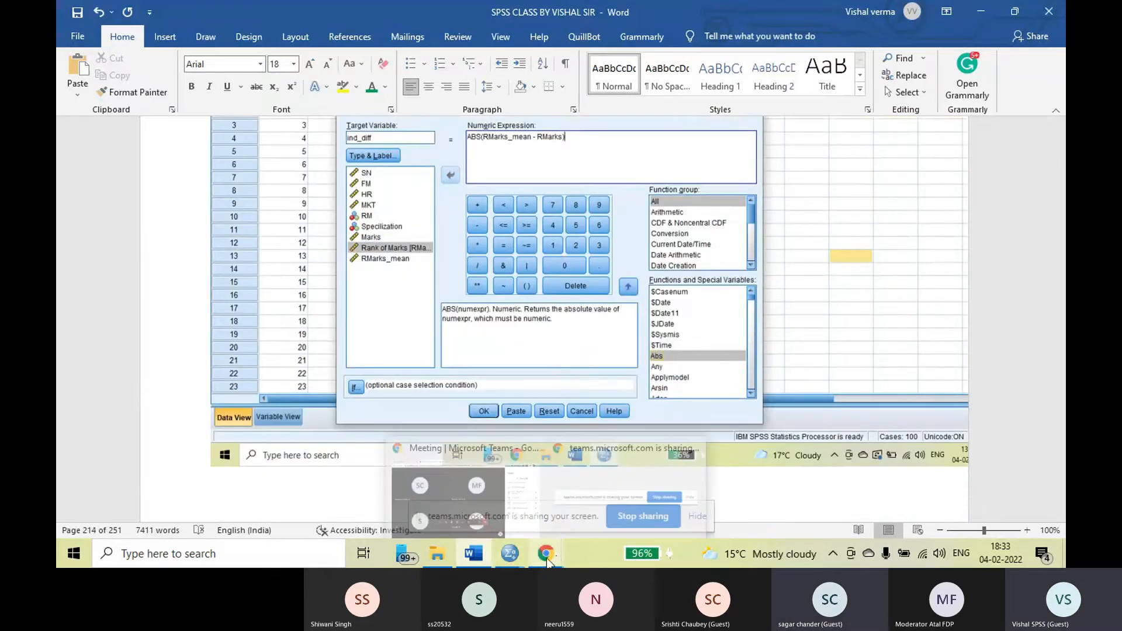
pyautogui.moveTo(457, 508)
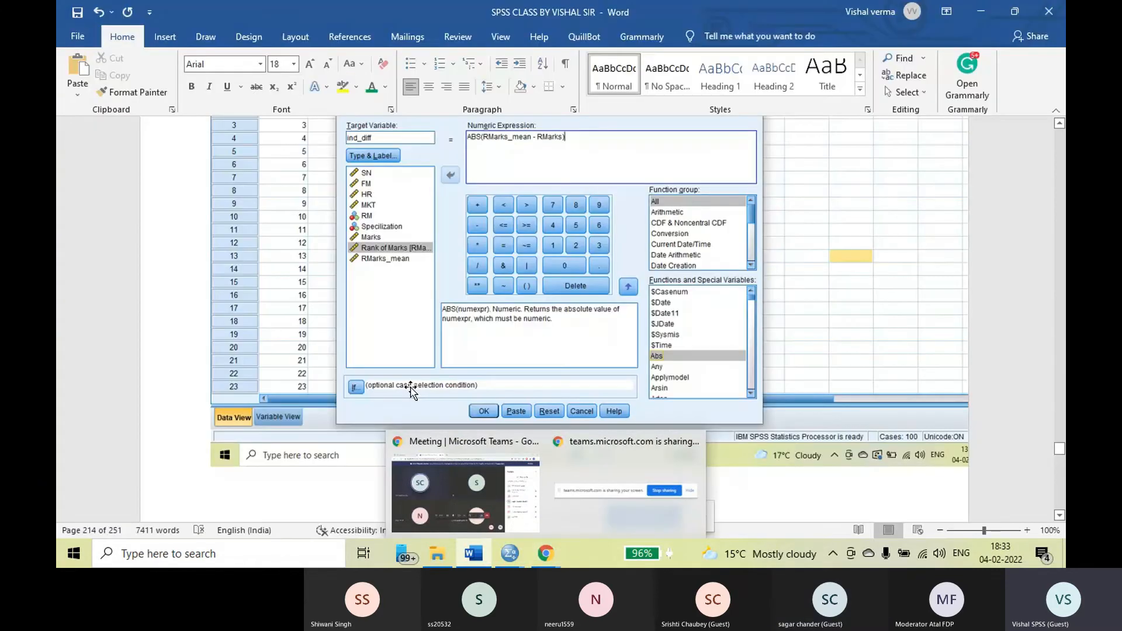
pyautogui.moveTo(540, 562)
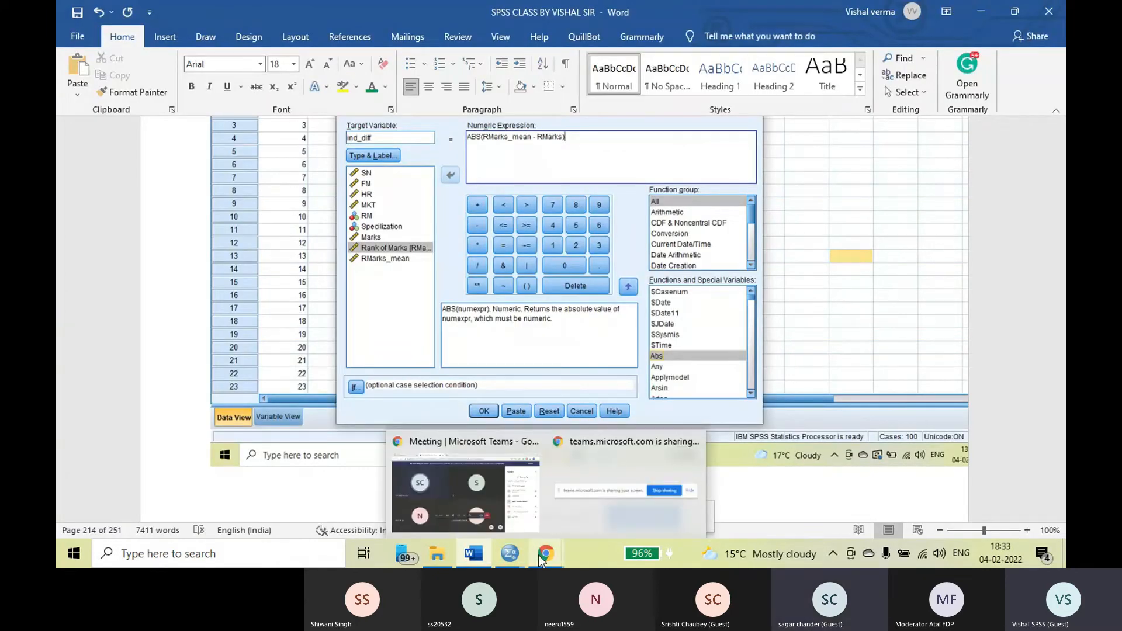
pyautogui.moveTo(444, 438)
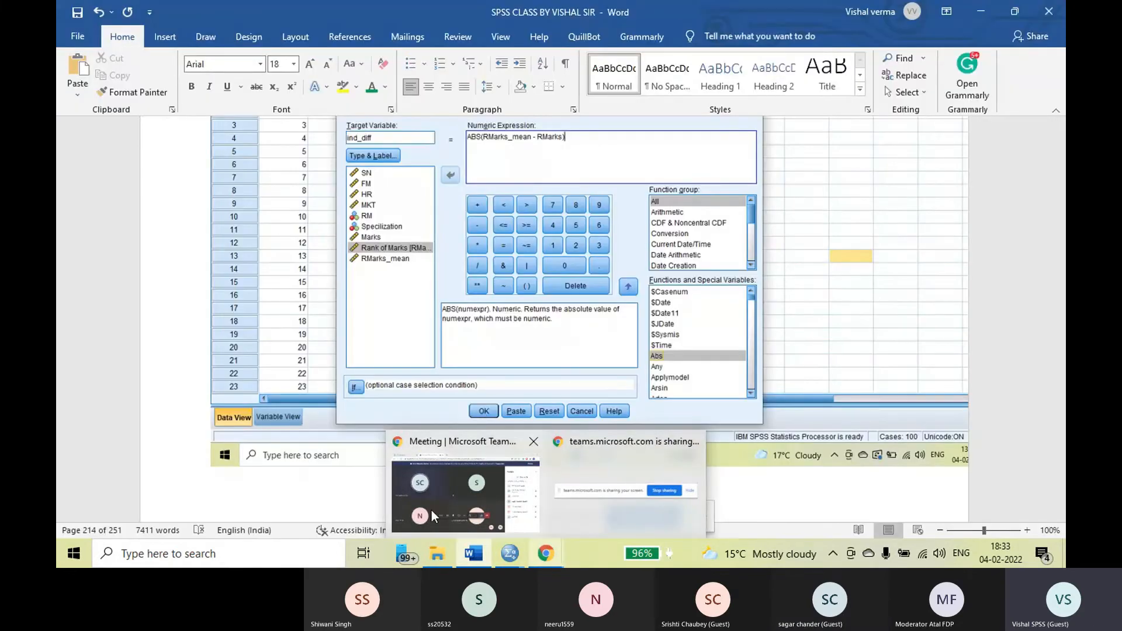
pyautogui.click(431, 510)
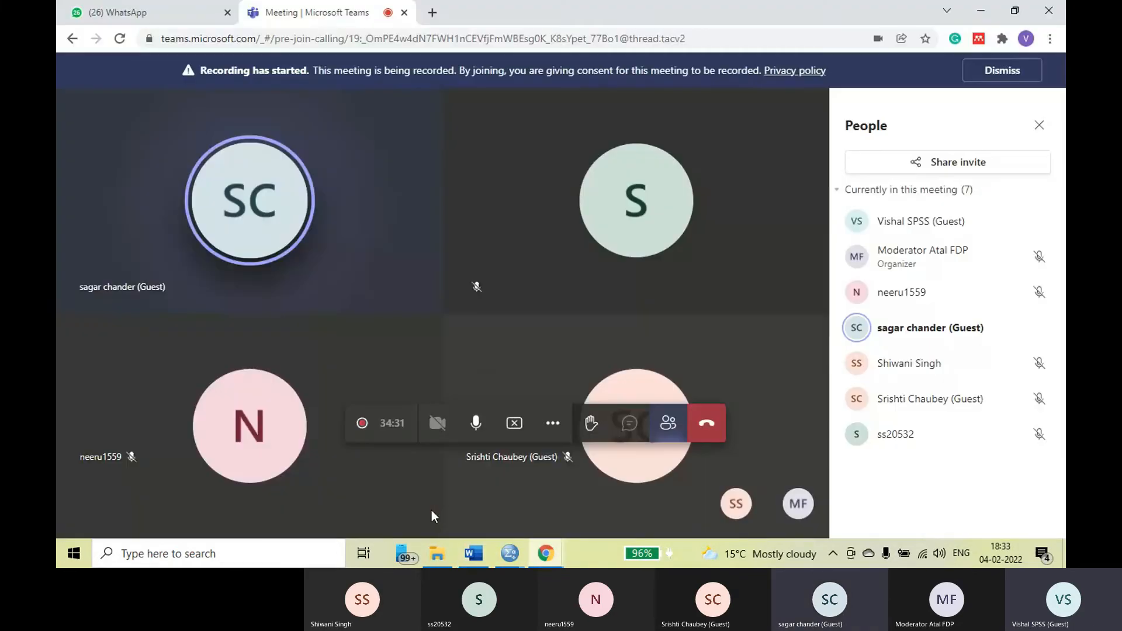
pyautogui.click(475, 426)
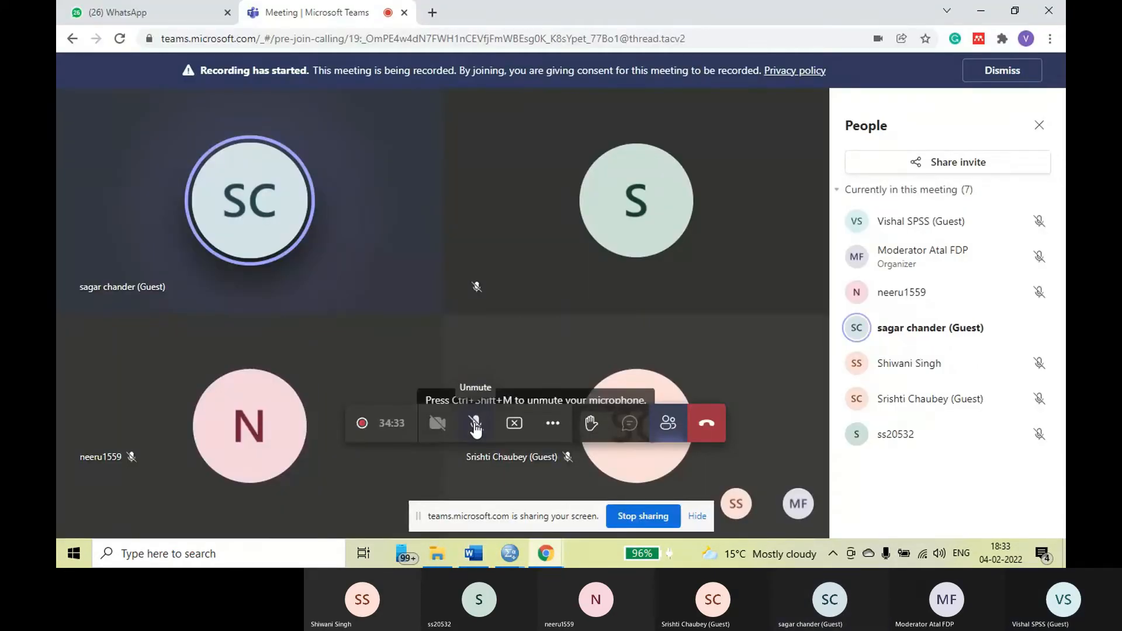
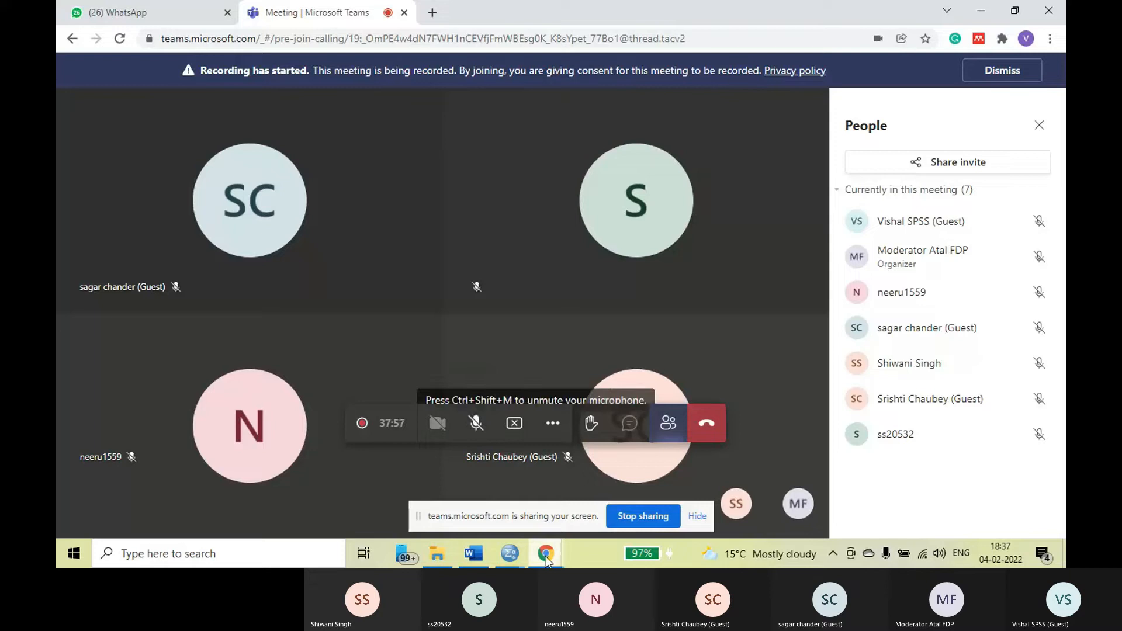
# Switch to WhatsApp Web and check the latest messages in the SPSS class group chat
pyautogui.moveTo(546, 558)
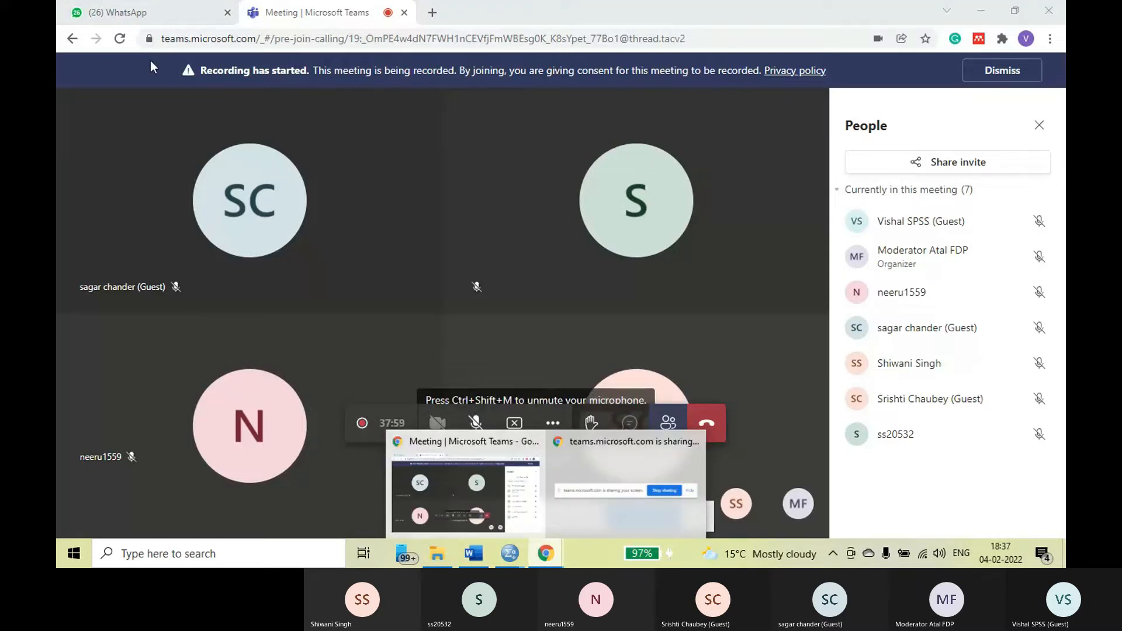
pyautogui.click(125, 16)
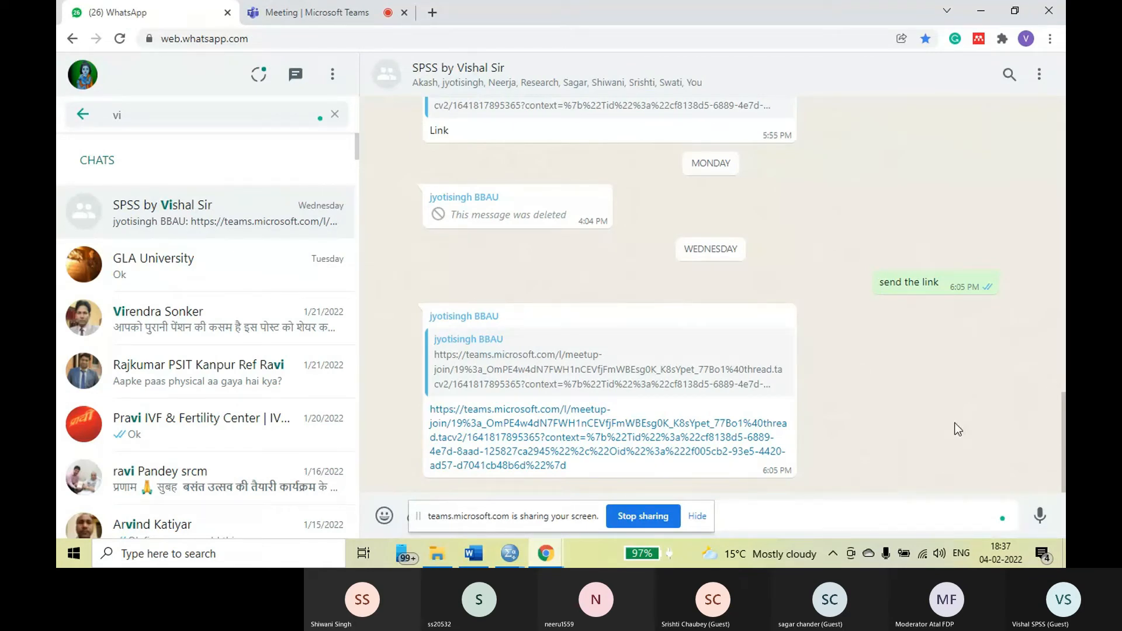
pyautogui.click(538, 561)
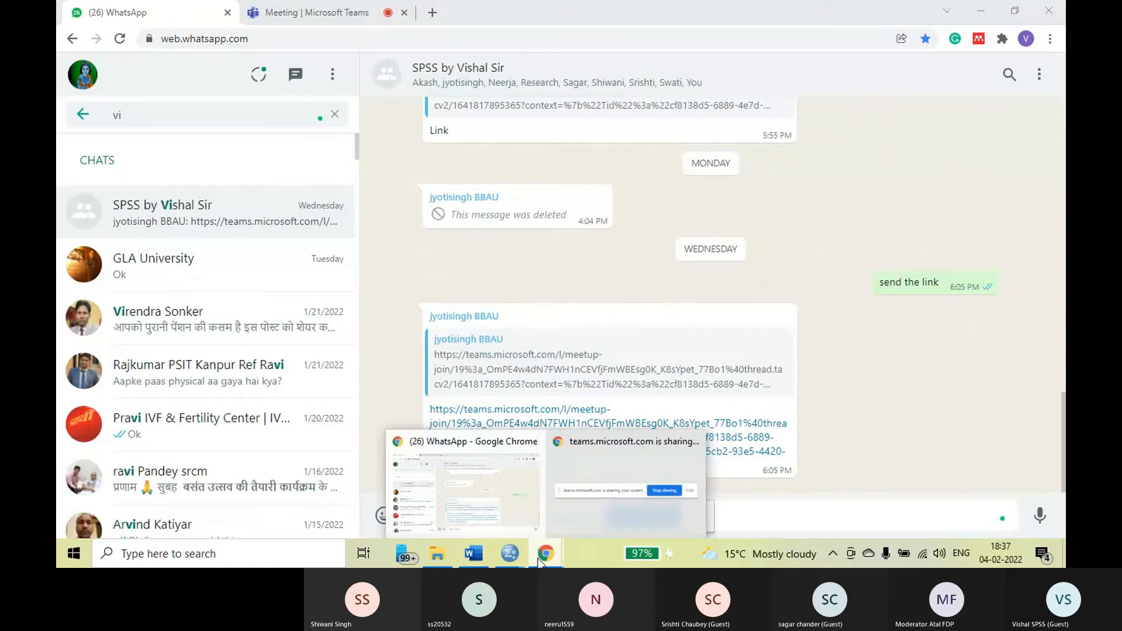
pyautogui.click(597, 522)
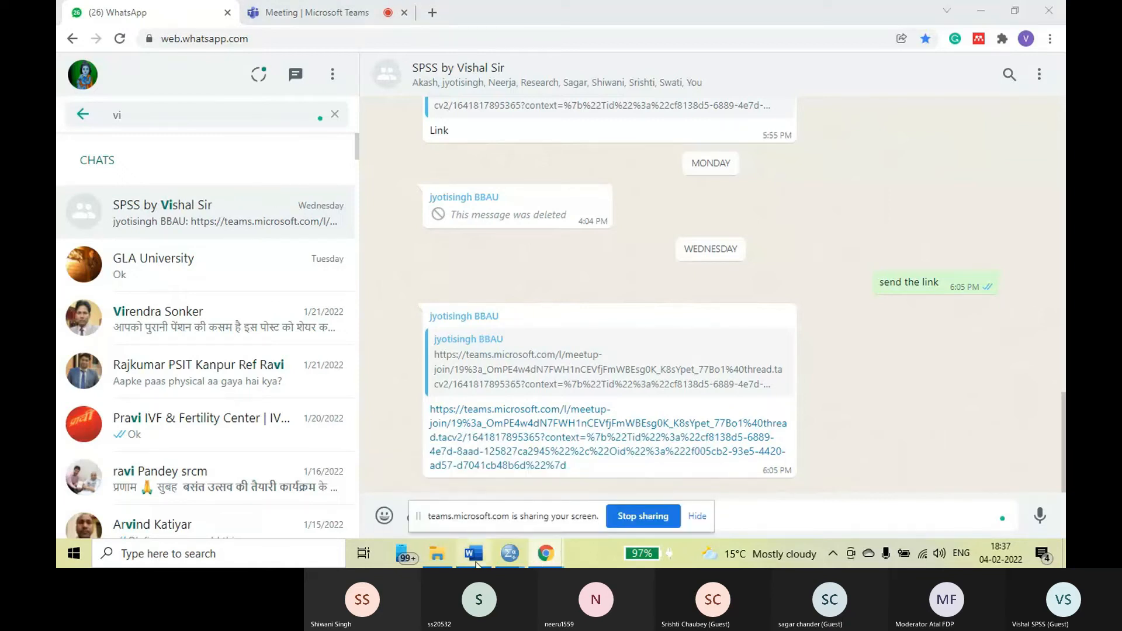
# Return to the Teams meeting, unmute the microphone, and switch back to the SPSS class notes in Word
pyautogui.click(298, 12)
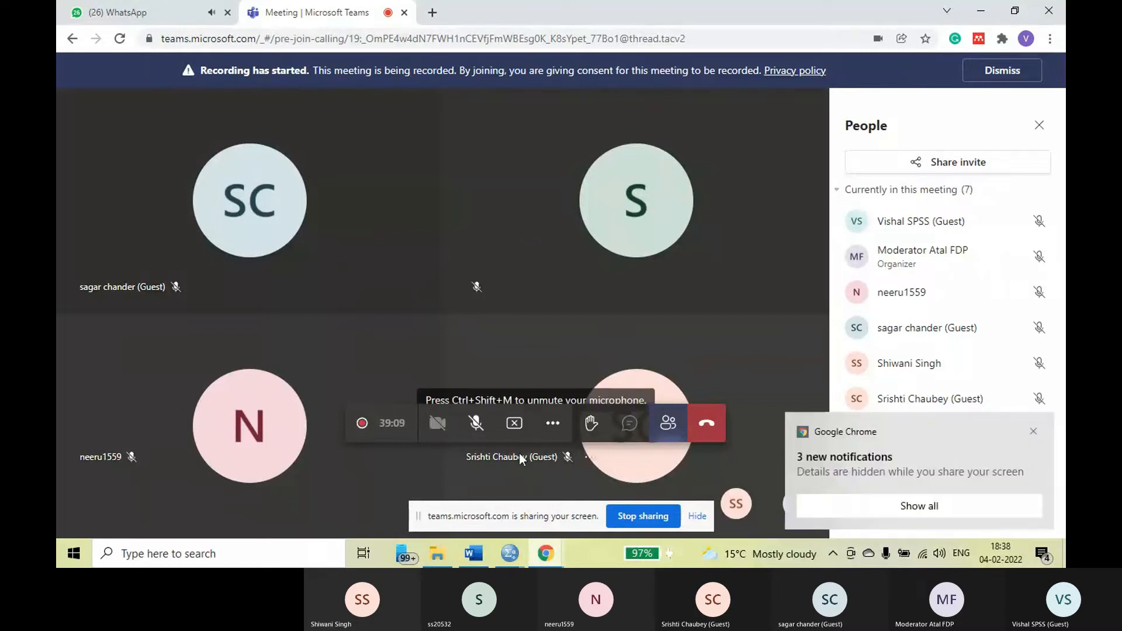
pyautogui.click(475, 423)
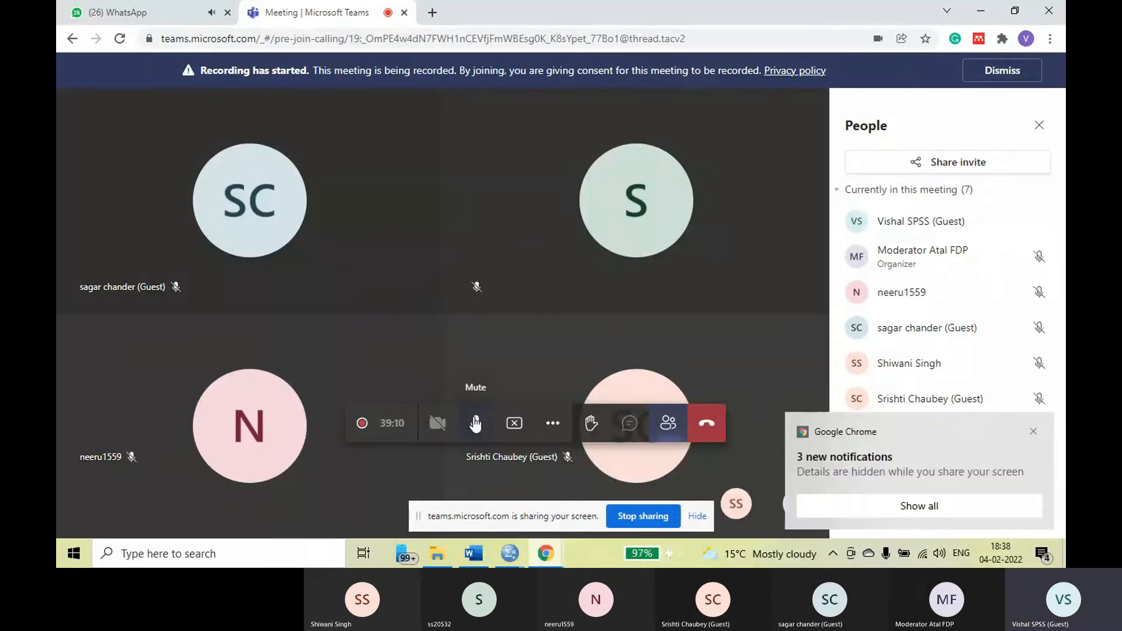
pyautogui.click(477, 553)
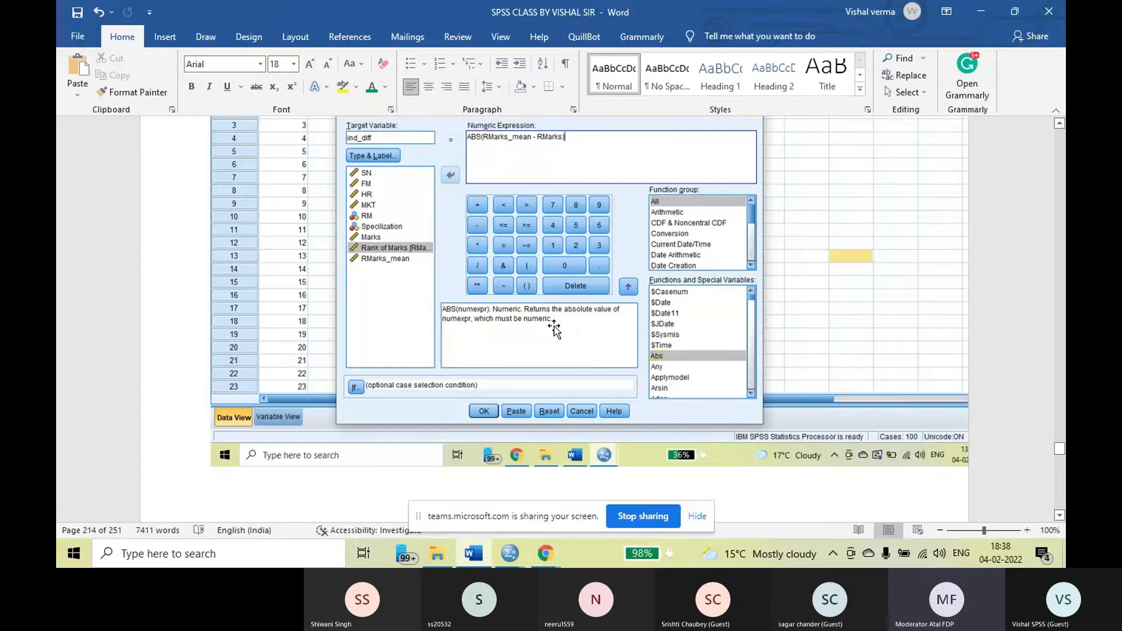
# Go back through the notes to the instruction on opening Compute Variable for the third variable
pyautogui.scroll(2, 554, 329)
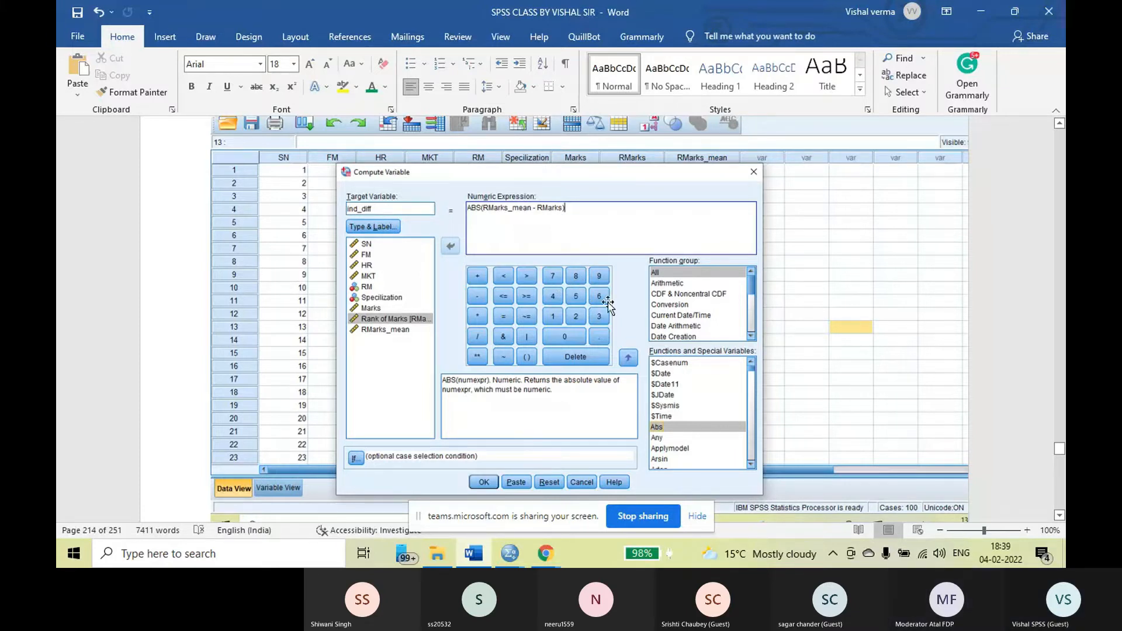
pyautogui.scroll(10, 608, 303)
pyautogui.scroll(-10, 608, 302)
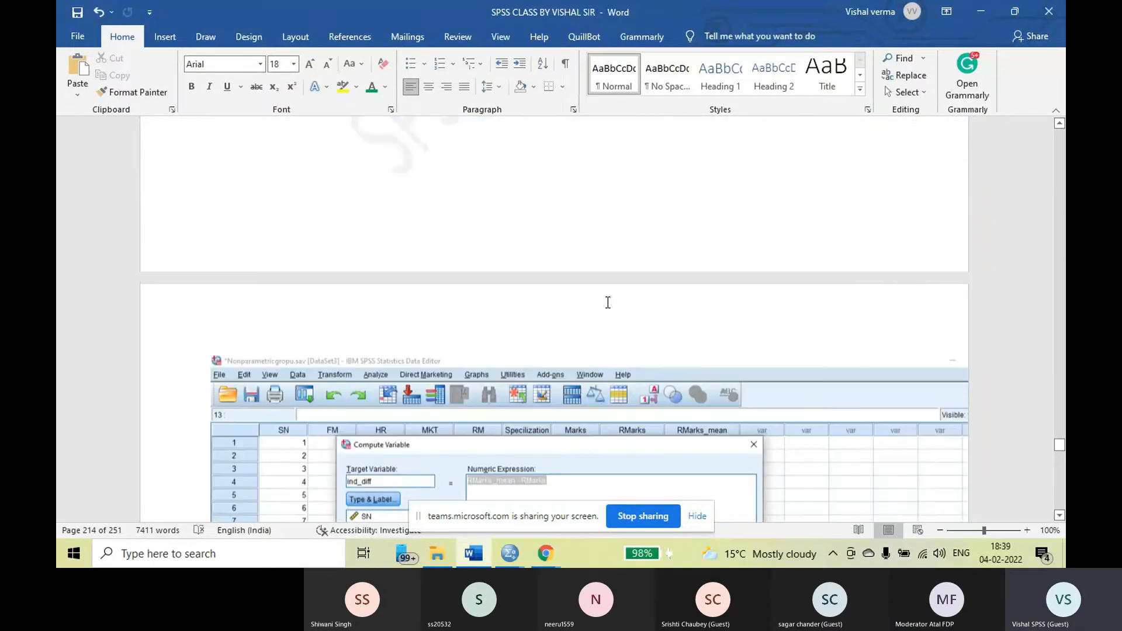
pyautogui.scroll(-6, 608, 302)
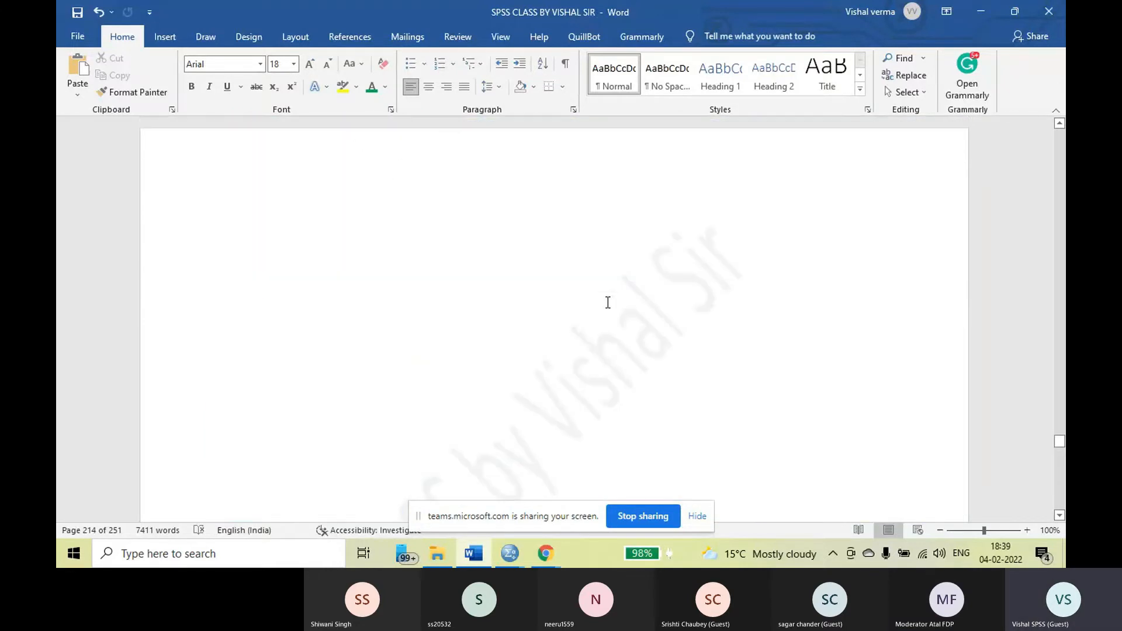
pyautogui.scroll(14, 608, 302)
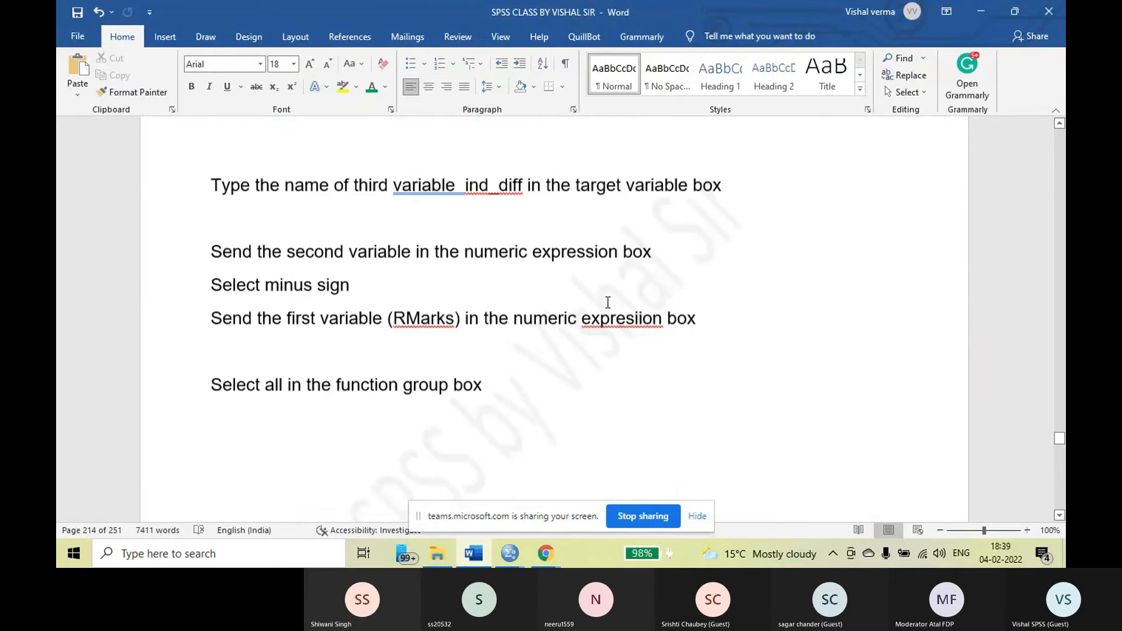
pyautogui.scroll(-12, 607, 303)
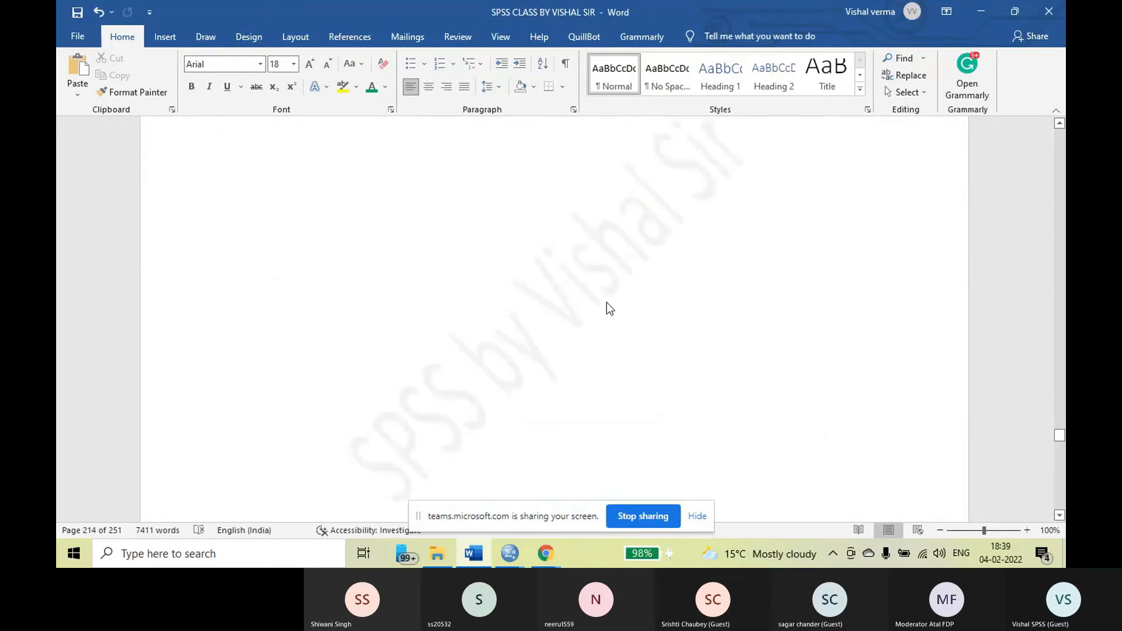
pyautogui.scroll(6, 608, 304)
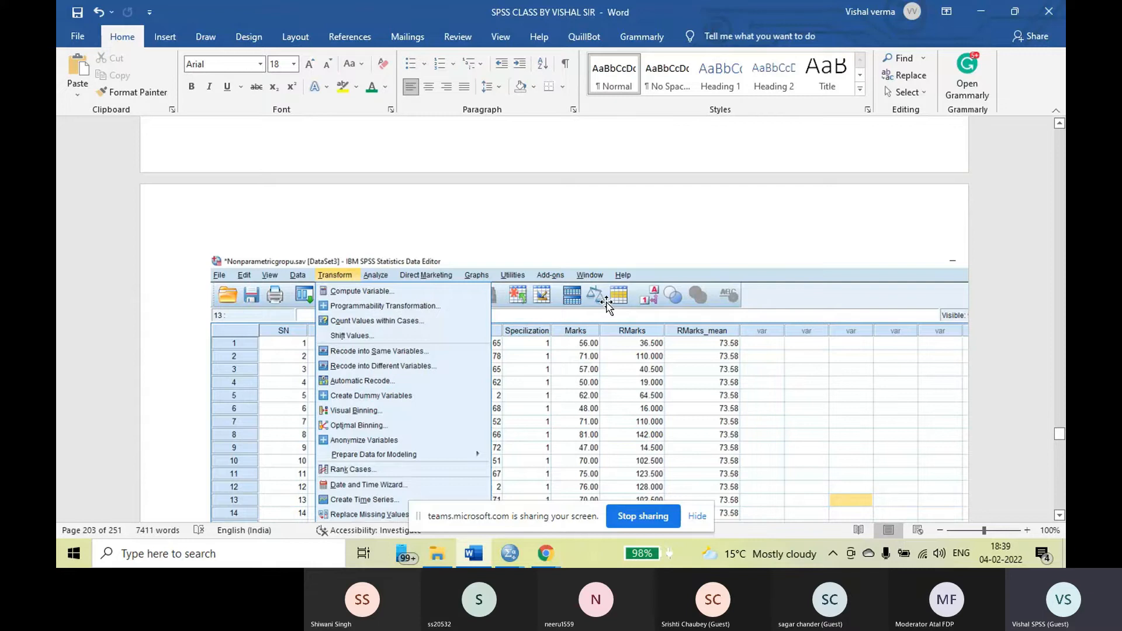
pyautogui.scroll(5, 607, 304)
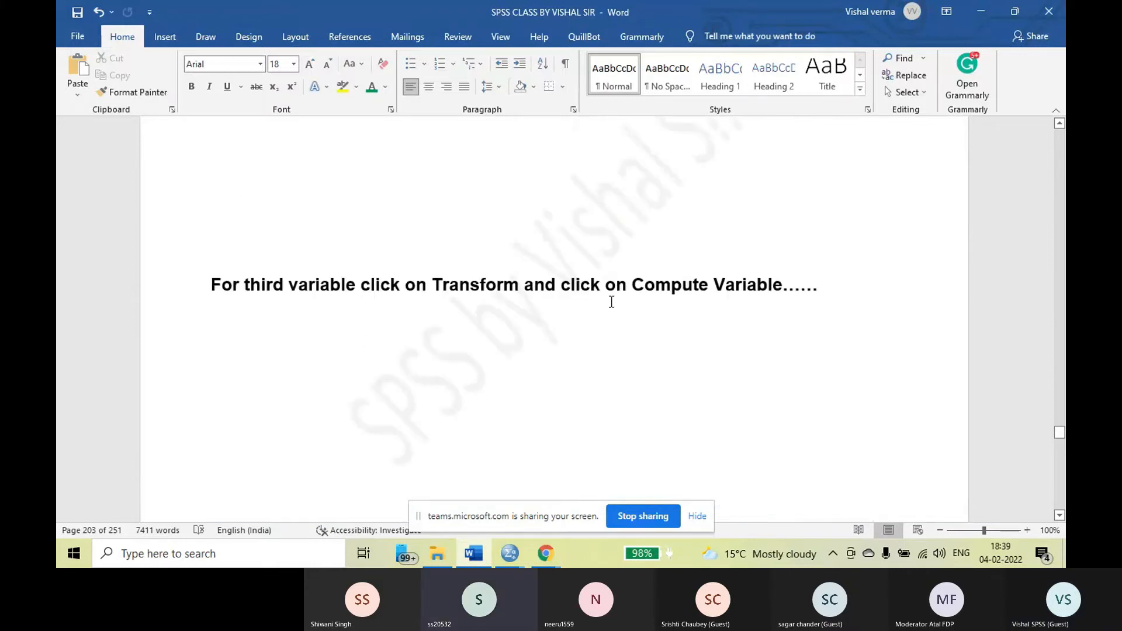
# Review the notes from opening Compute Variable to naming ind_diff and building its expression from RMarks_mean, the minus sign and RMarks
pyautogui.scroll(-5, 612, 301)
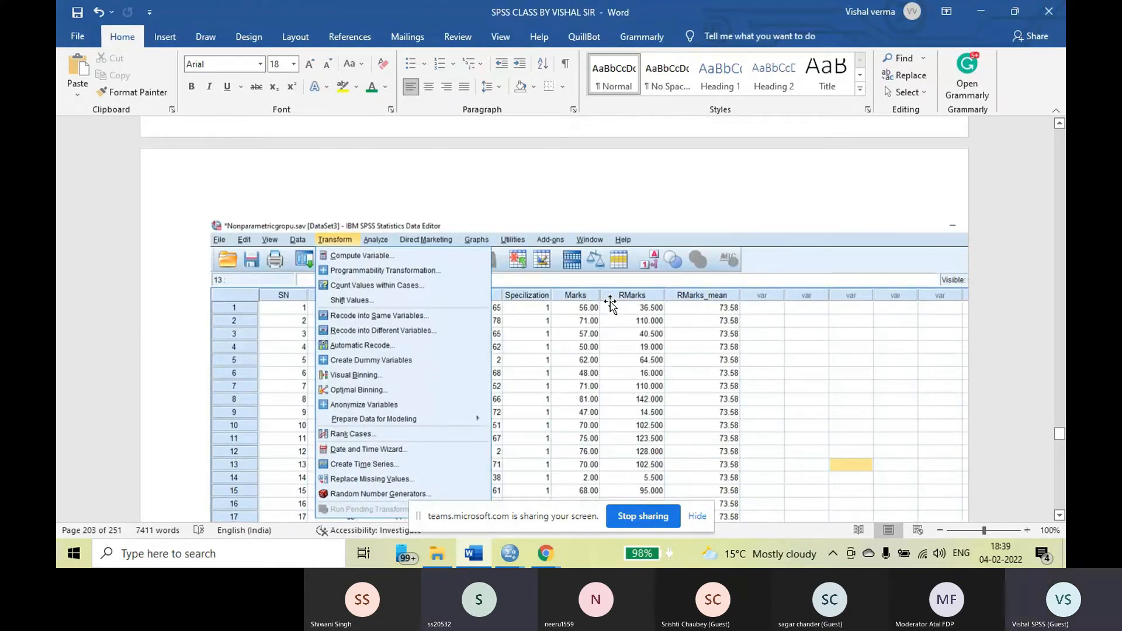
pyautogui.scroll(-15, 610, 304)
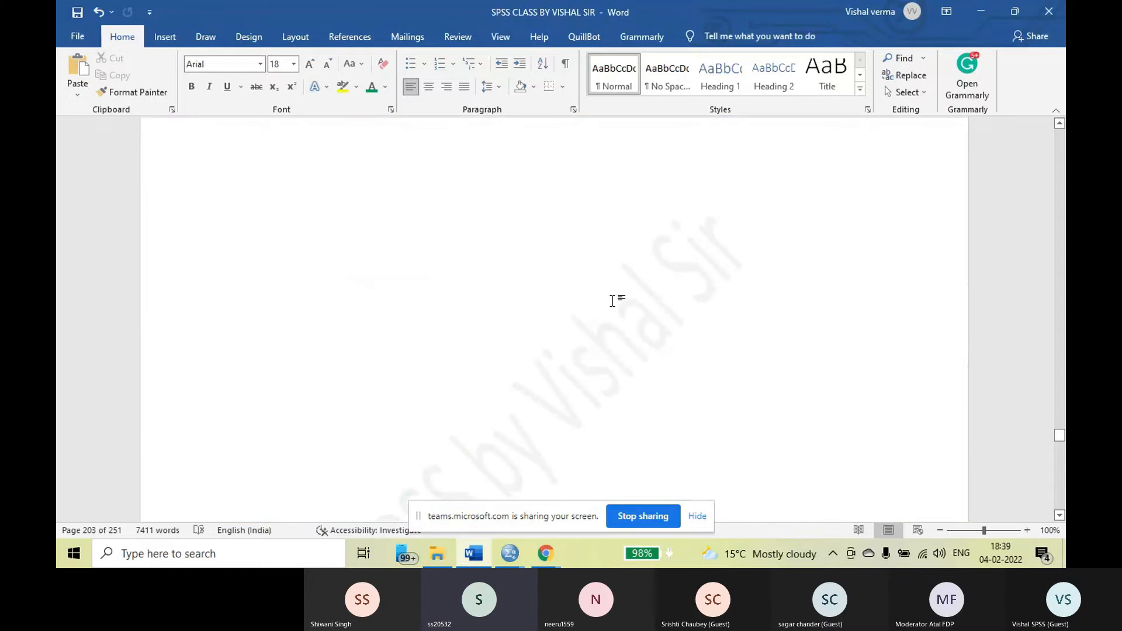
pyautogui.scroll(-20, 615, 301)
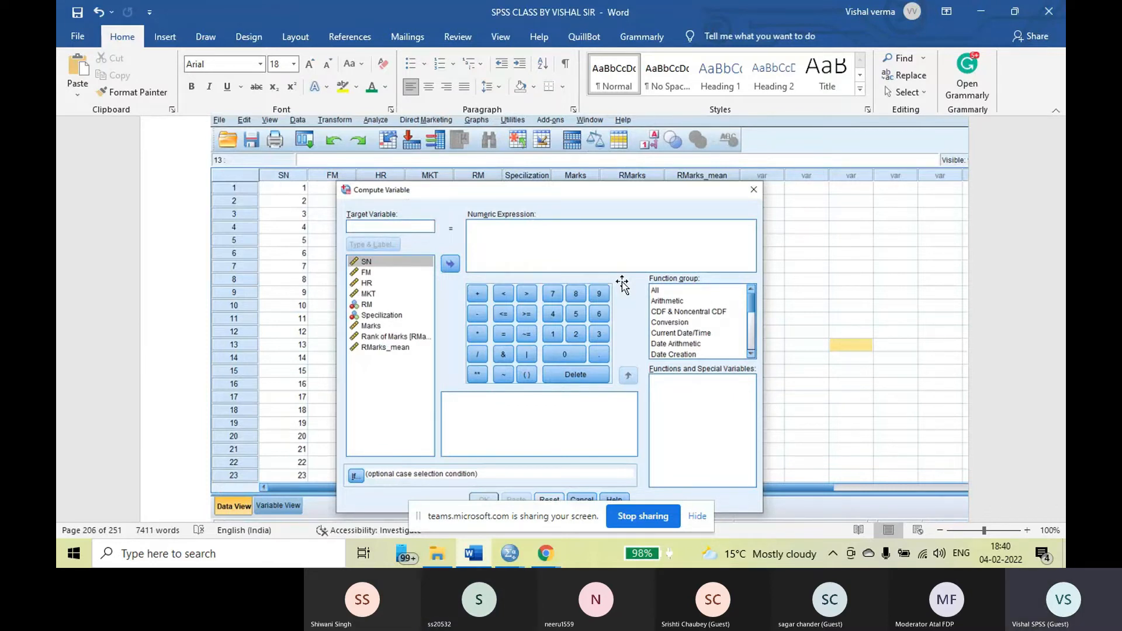
pyautogui.scroll(-1, 623, 284)
pyautogui.scroll(-15, 672, 327)
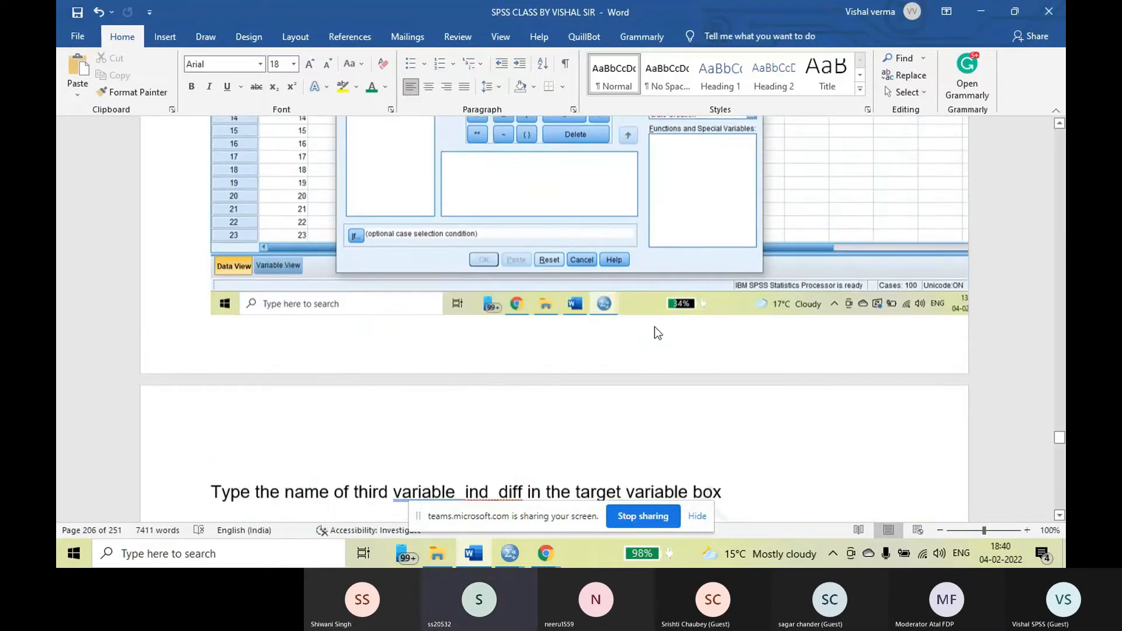
pyautogui.scroll(-4, 658, 321)
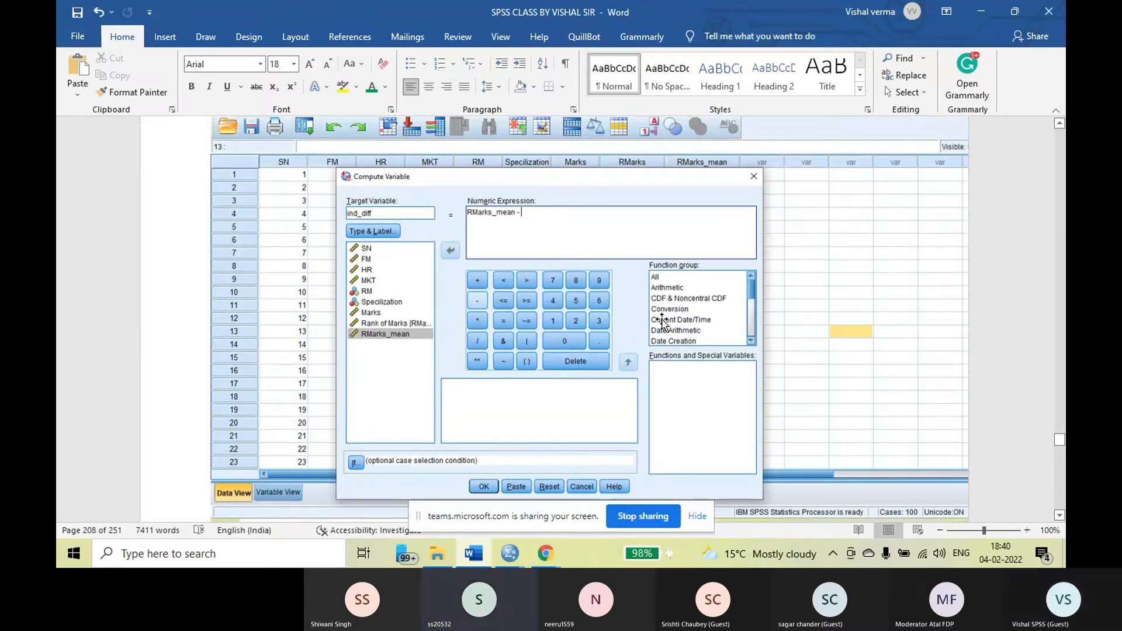
pyautogui.scroll(-12, 617, 331)
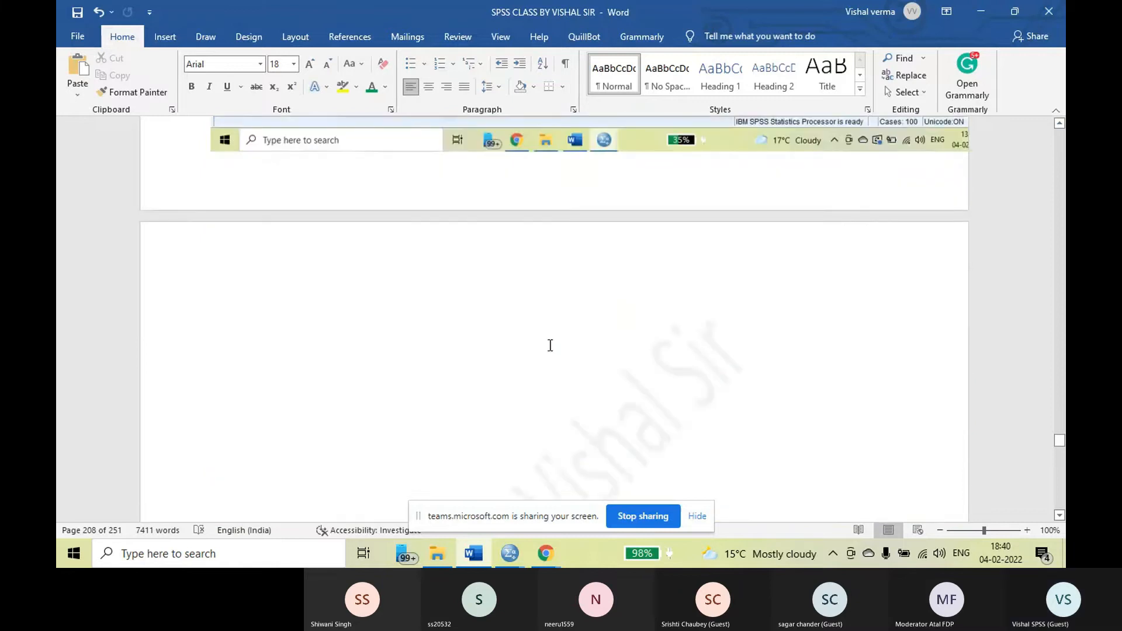
pyautogui.scroll(-8, 551, 344)
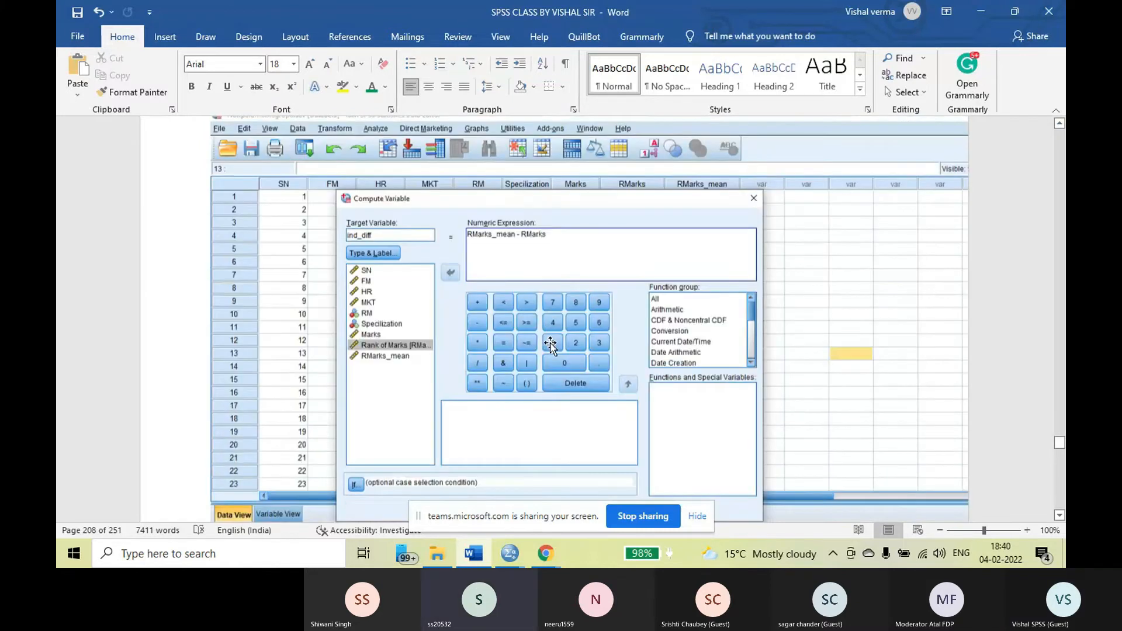
pyautogui.scroll(-2, 551, 345)
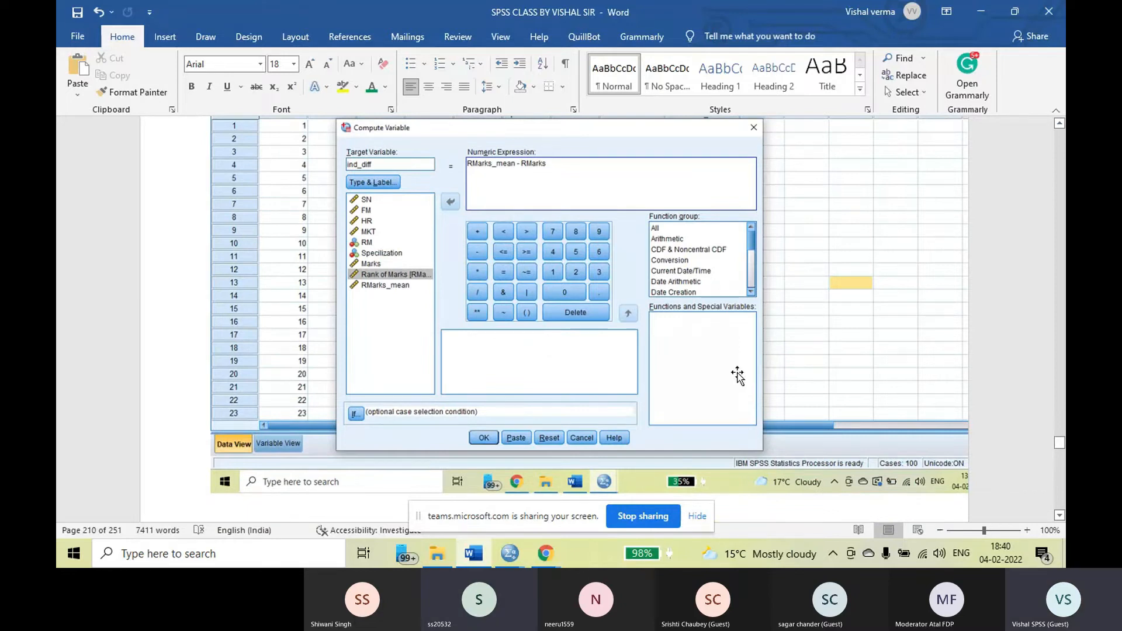
# Examine the screenshots that highlight the whole numeric expression, choose the All function group, and wrap the expression in ABS
pyautogui.scroll(-3, 673, 339)
pyautogui.scroll(-20, 674, 340)
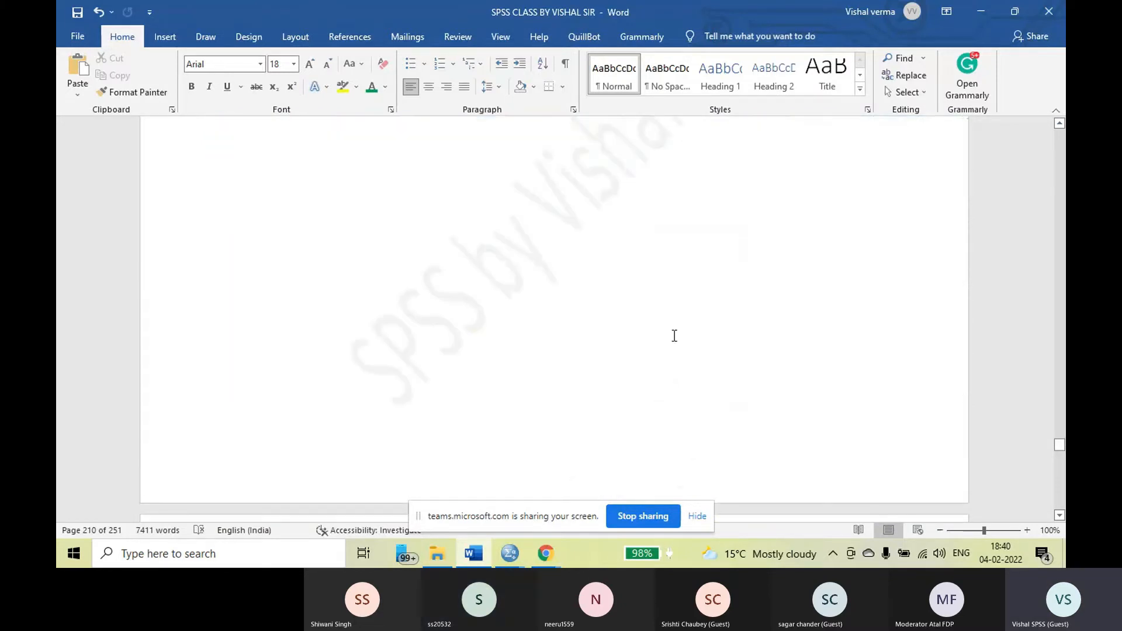
pyautogui.scroll(-3, 673, 337)
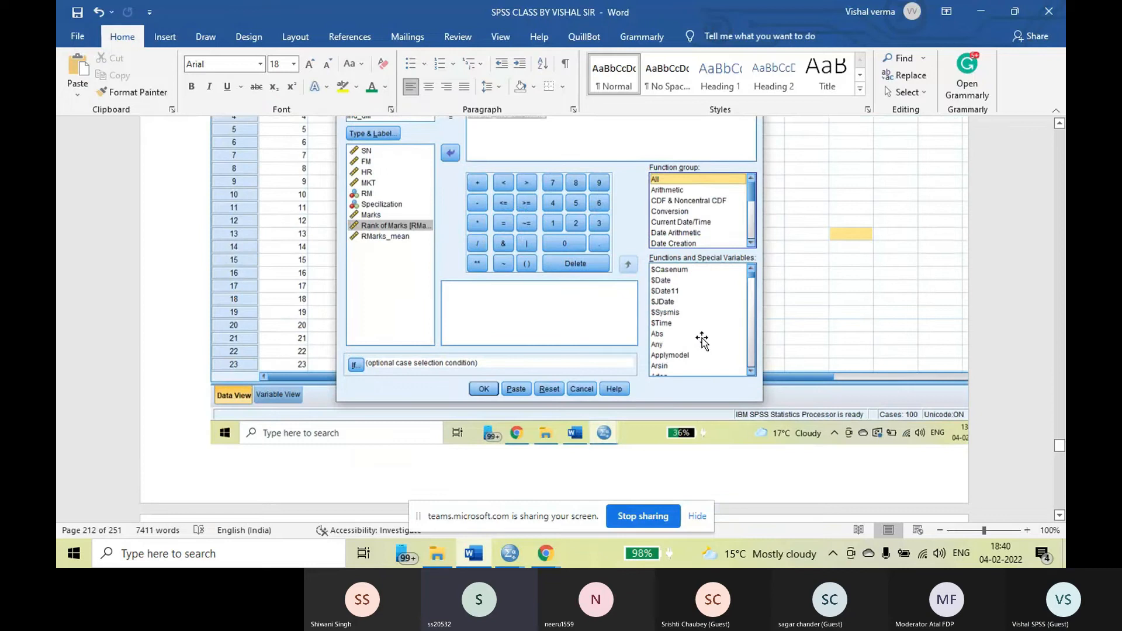
pyautogui.scroll(1, 707, 342)
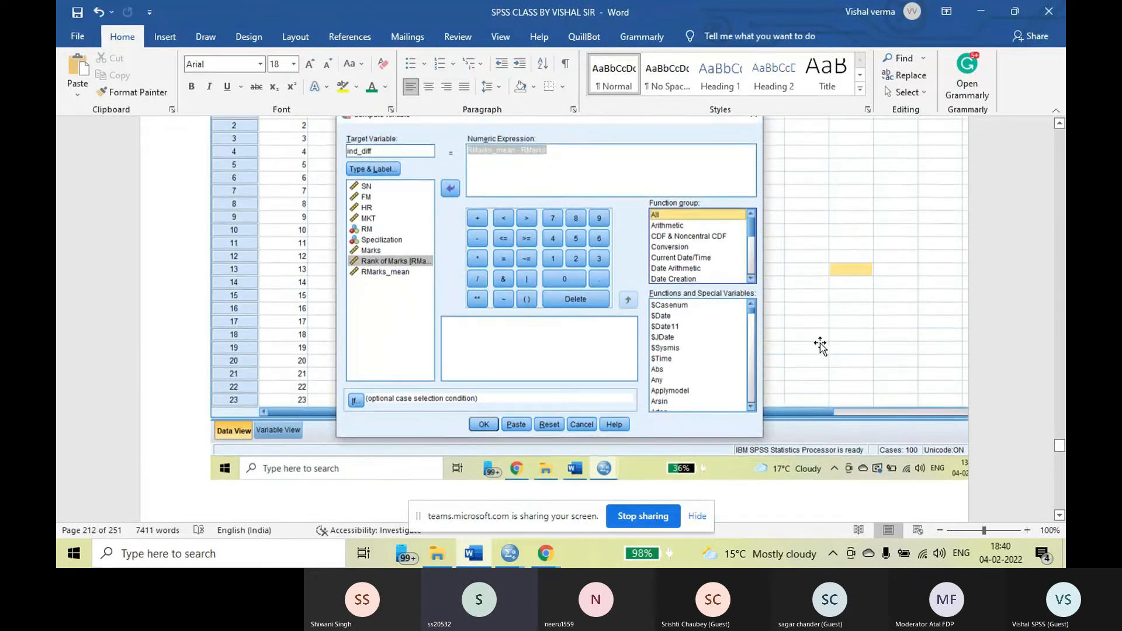
pyautogui.scroll(1, 821, 345)
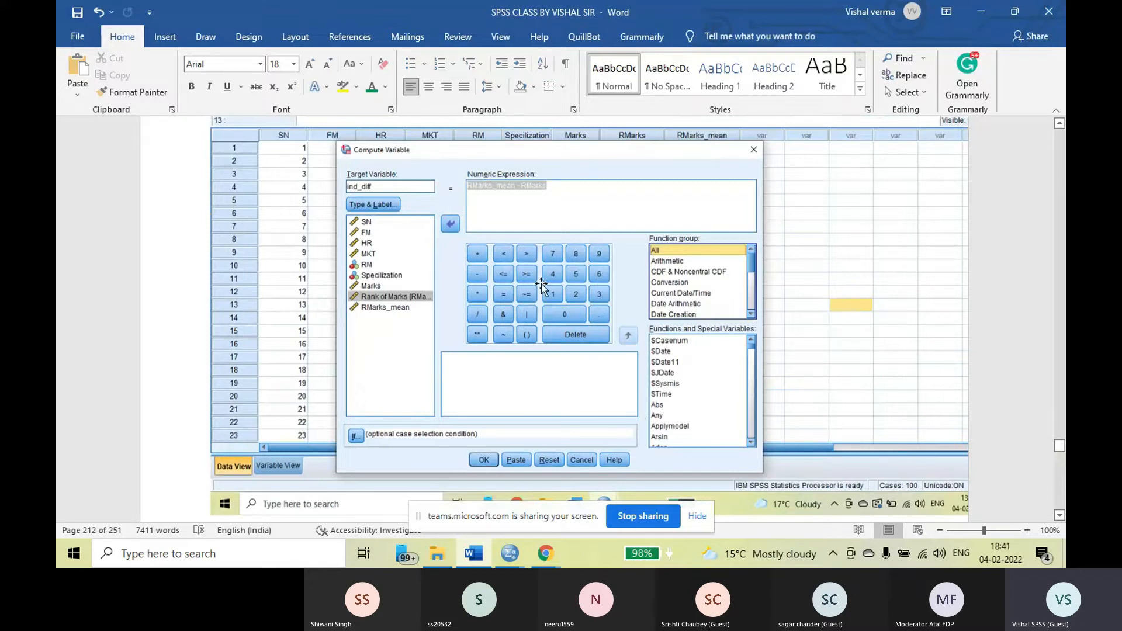
pyautogui.scroll(-1, 542, 285)
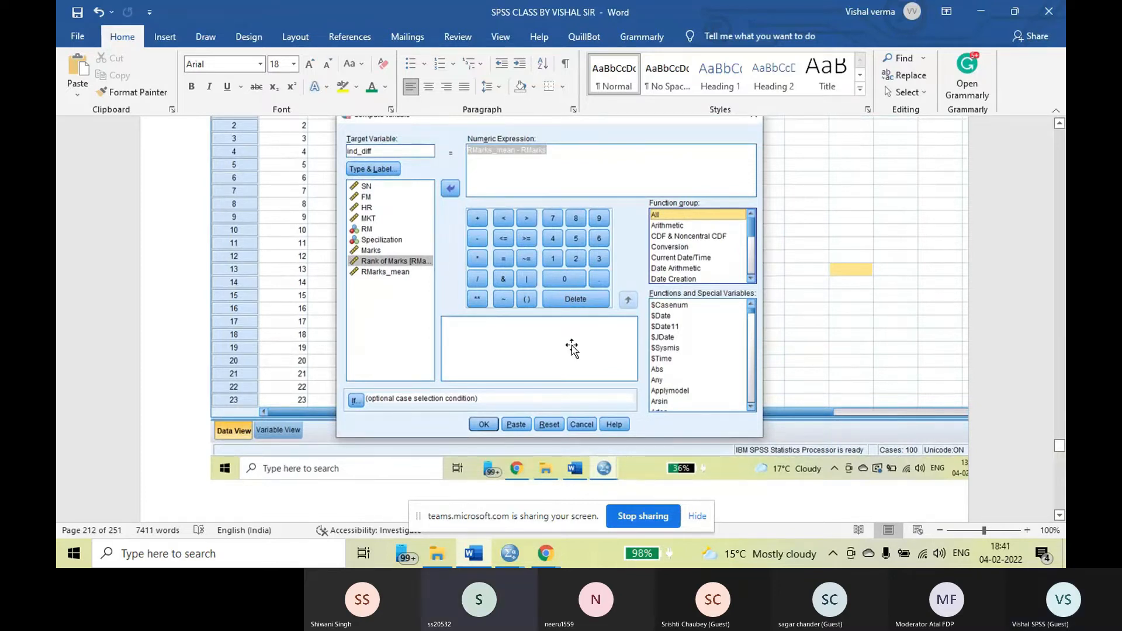
pyautogui.scroll(-3, 573, 347)
pyautogui.scroll(-12, 572, 345)
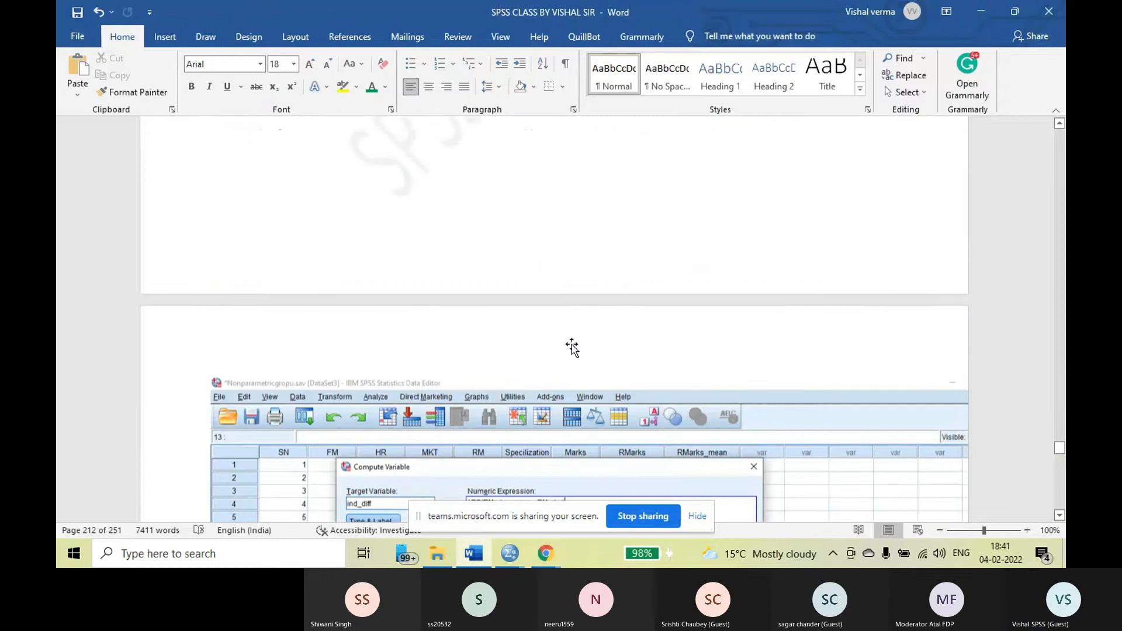
pyautogui.scroll(-8, 572, 347)
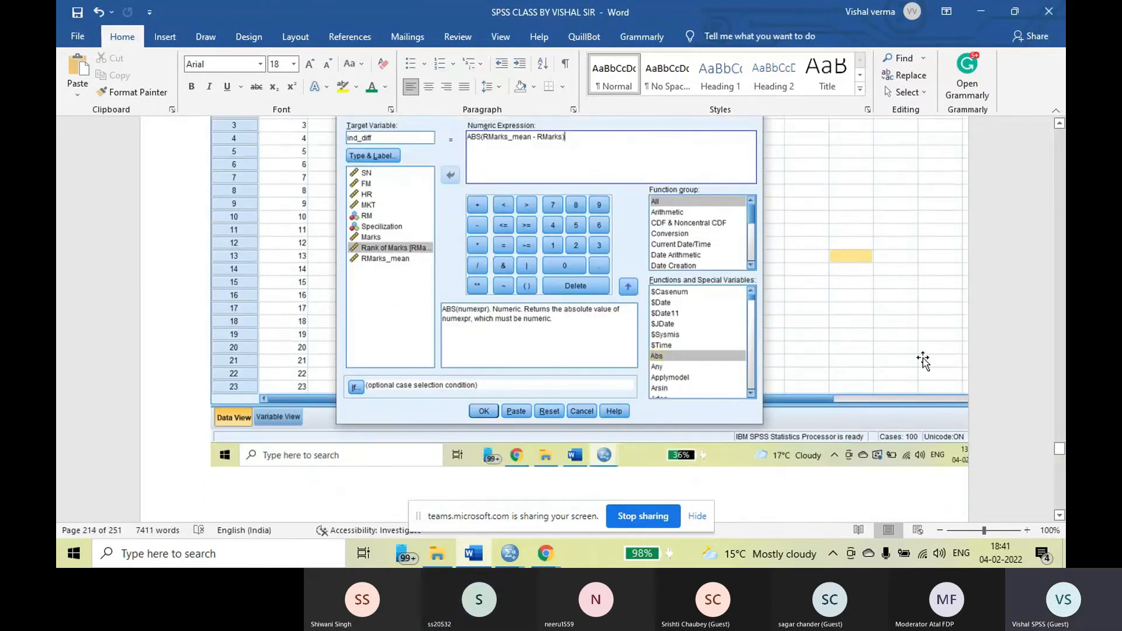
pyautogui.scroll(1, 923, 361)
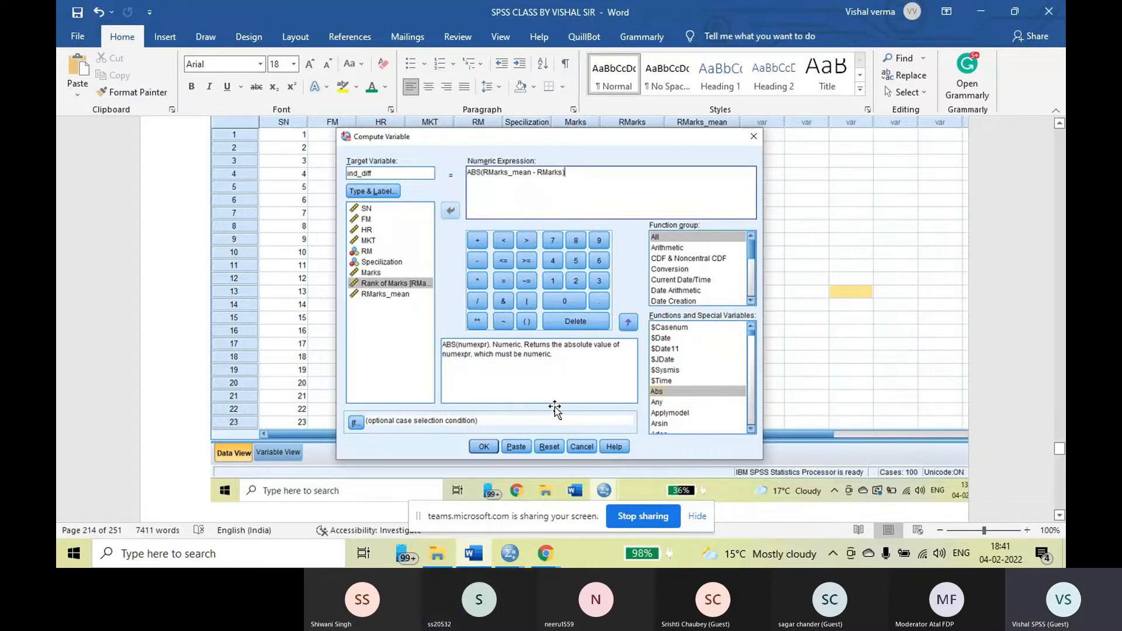
# Read the notes on confirming the computation, its output log, and applying ANOVA for homogeneity of variance to ind_diff
pyautogui.scroll(-5, 570, 399)
pyautogui.scroll(-12, 572, 399)
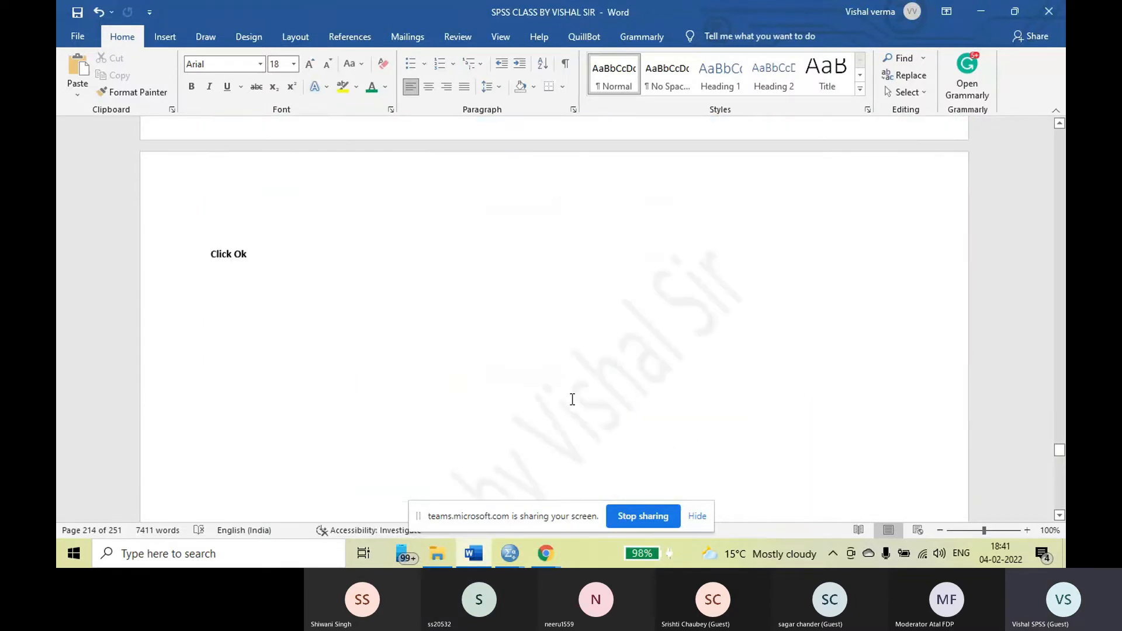
pyautogui.scroll(-1, 571, 398)
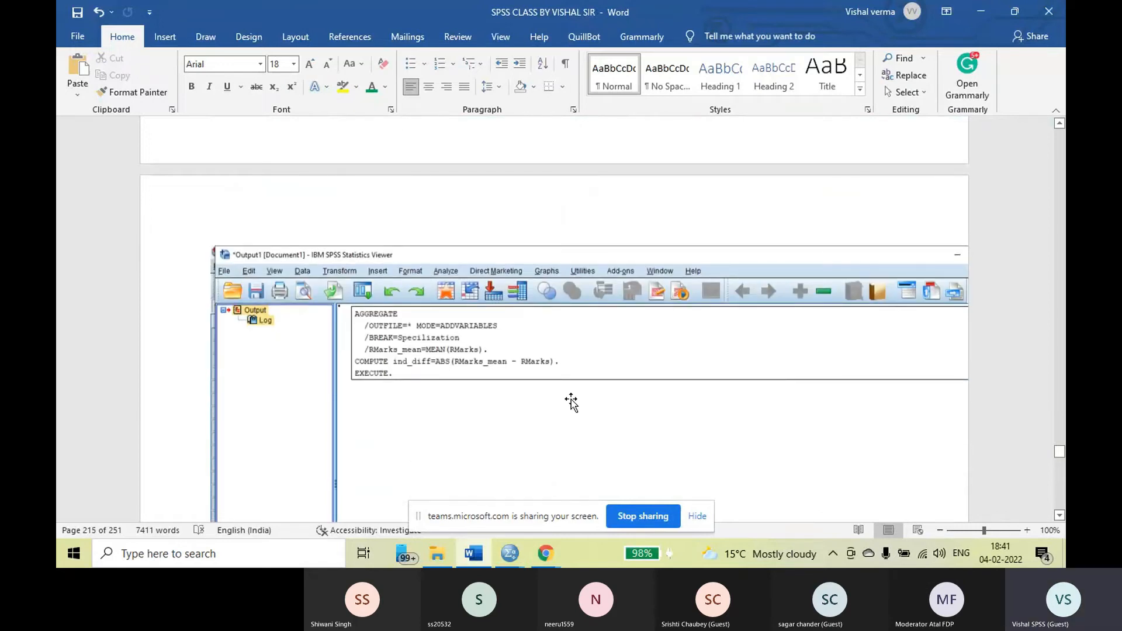
pyautogui.scroll(-5, 572, 402)
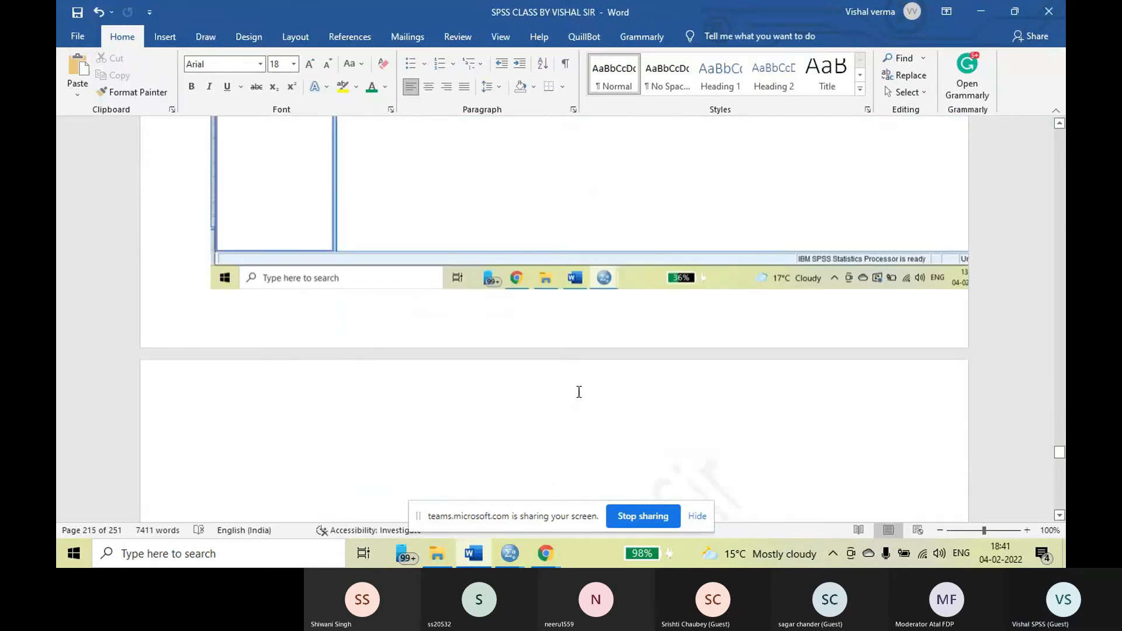
pyautogui.scroll(-6, 579, 392)
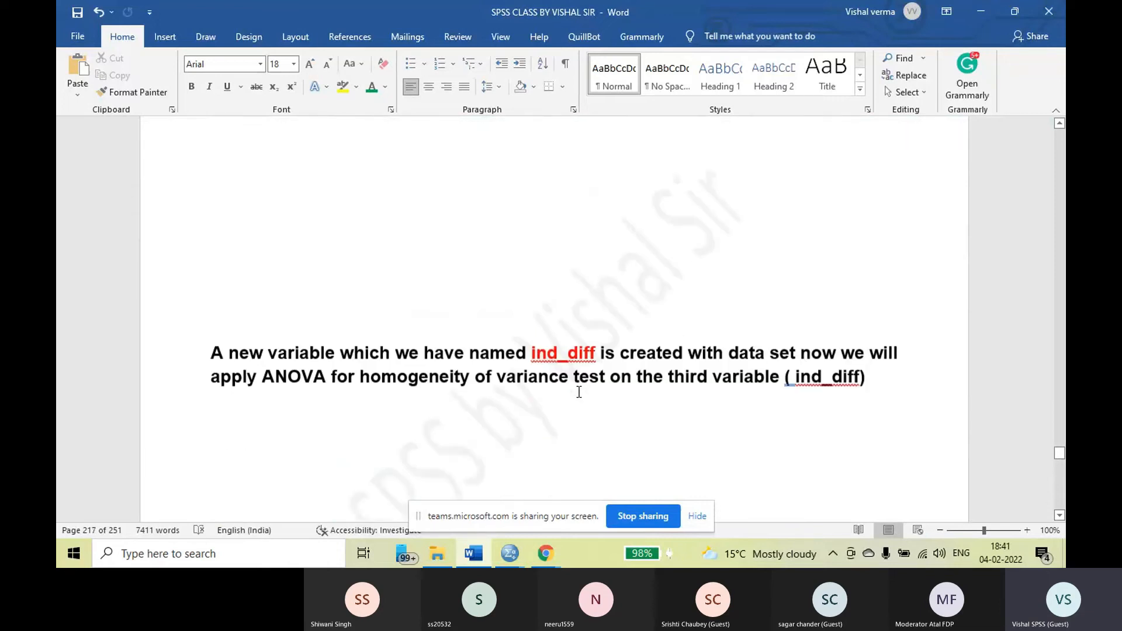
pyautogui.scroll(-3, 579, 392)
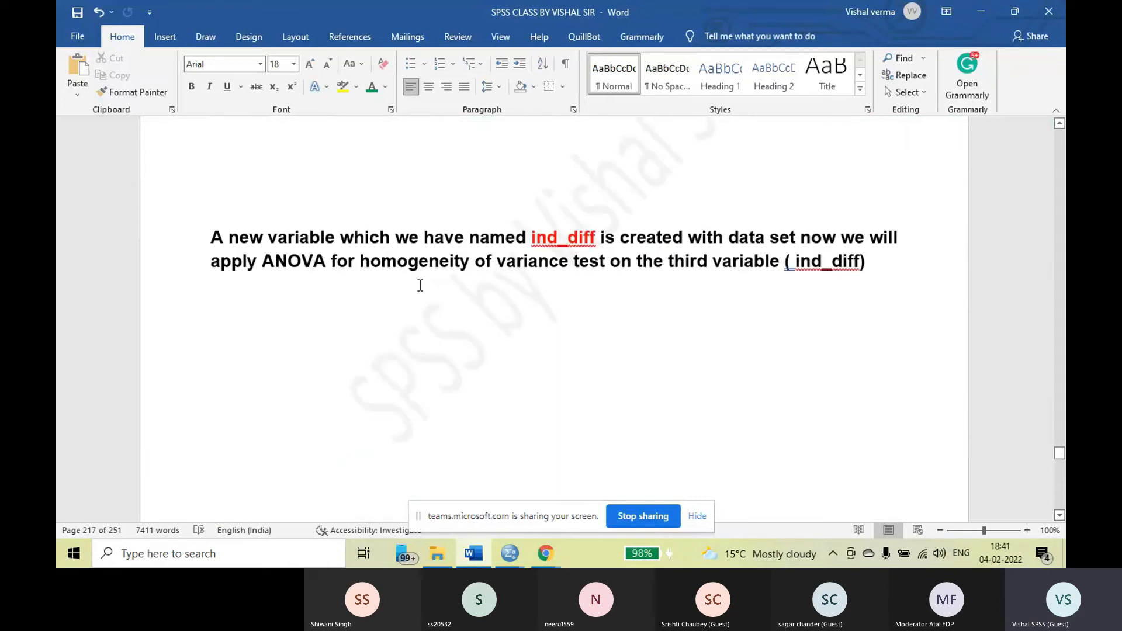
# Set the line spacing of the paragraph on the new ind_diff variable and the ANOVA homogeneity test to 1.5
pyautogui.moveTo(212, 235); pyautogui.dragTo(888, 279)
pyautogui.click(490, 87)
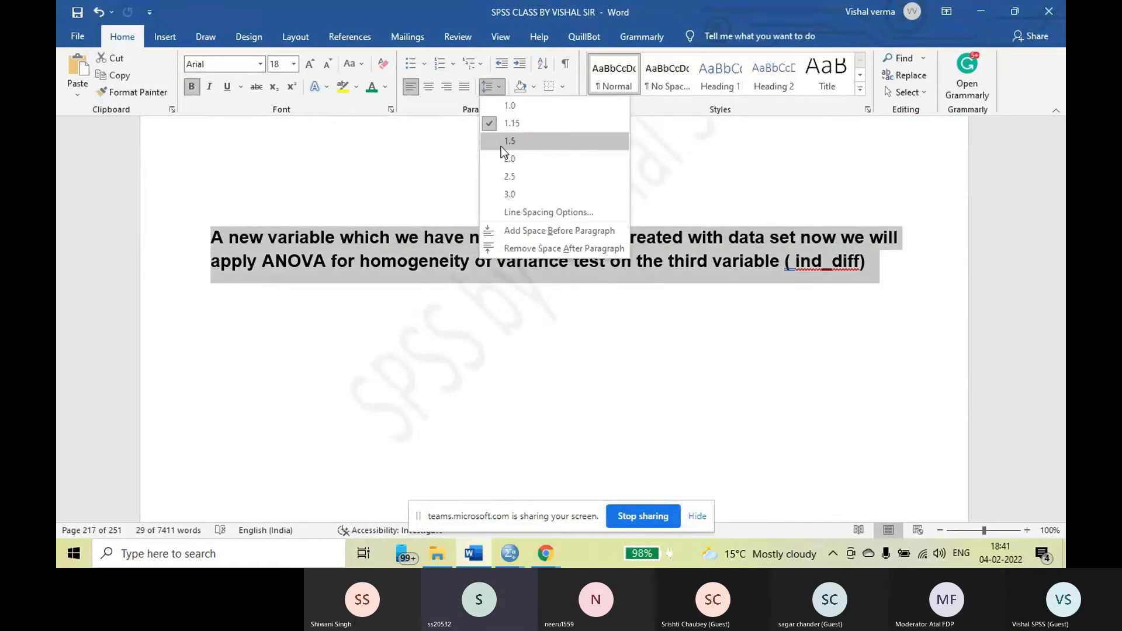
pyautogui.click(501, 145)
pyautogui.click(536, 316)
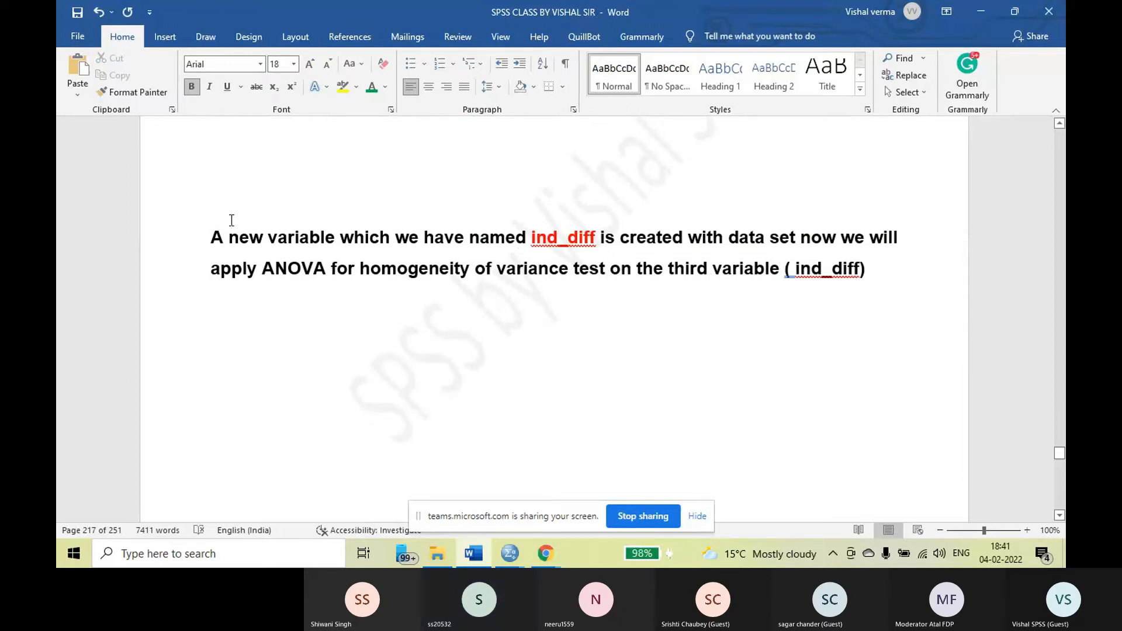
pyautogui.moveTo(211, 229); pyautogui.dragTo(673, 331)
pyautogui.click(538, 295)
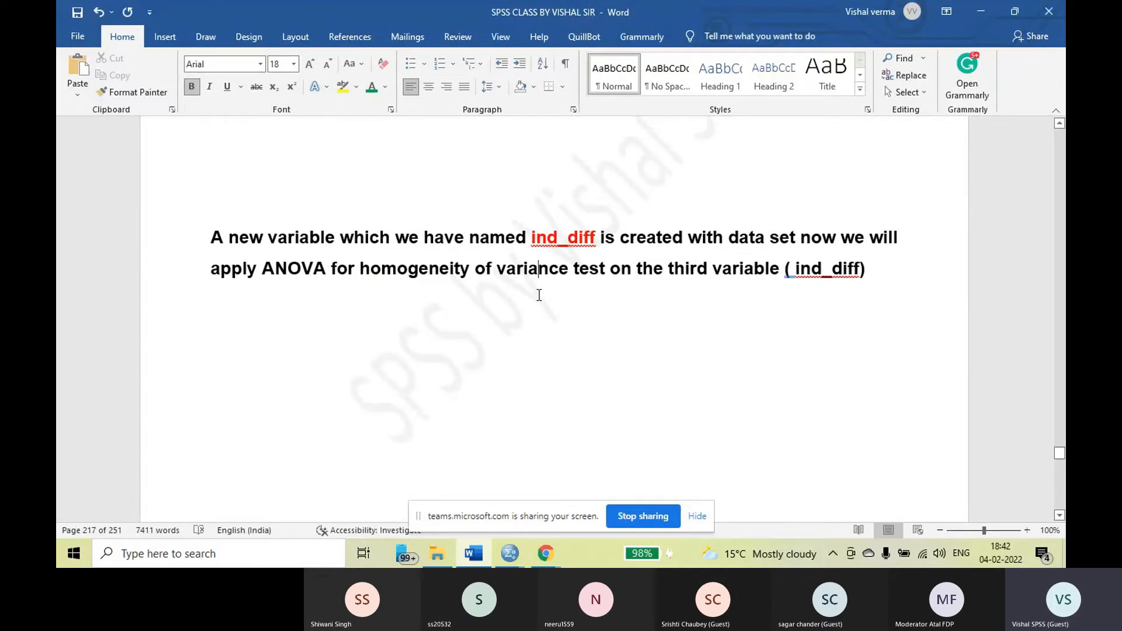
# Examine the Data View screenshot in the notes, comparing the RMarks, RMarks_mean and ind_diff columns
pyautogui.scroll(-4, 528, 313)
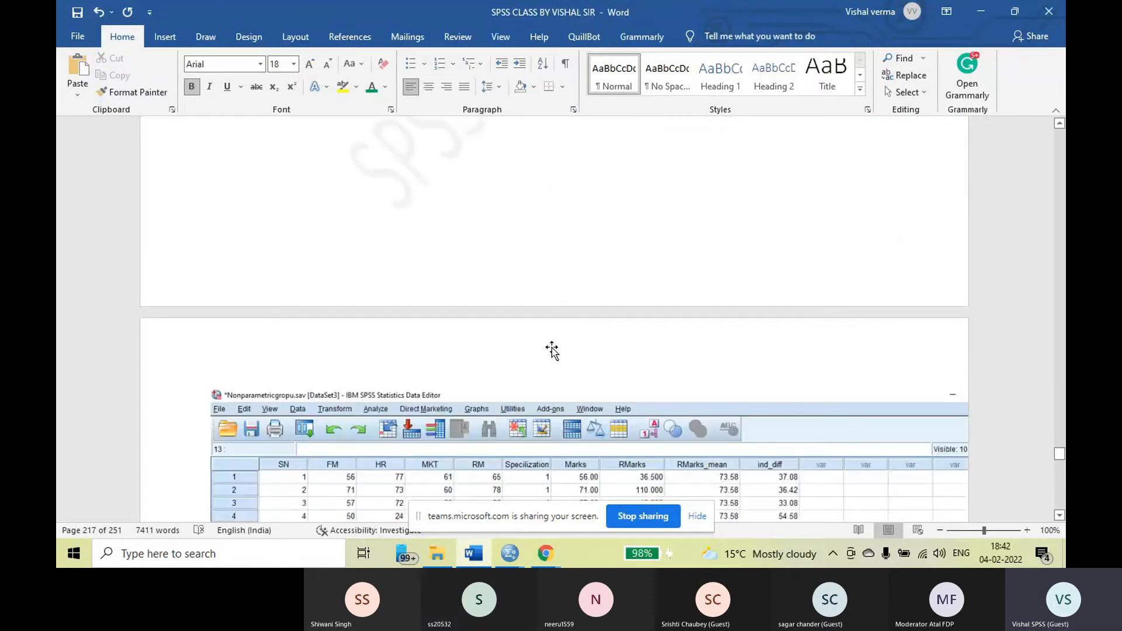
pyautogui.scroll(-7, 630, 386)
pyautogui.scroll(2, 634, 385)
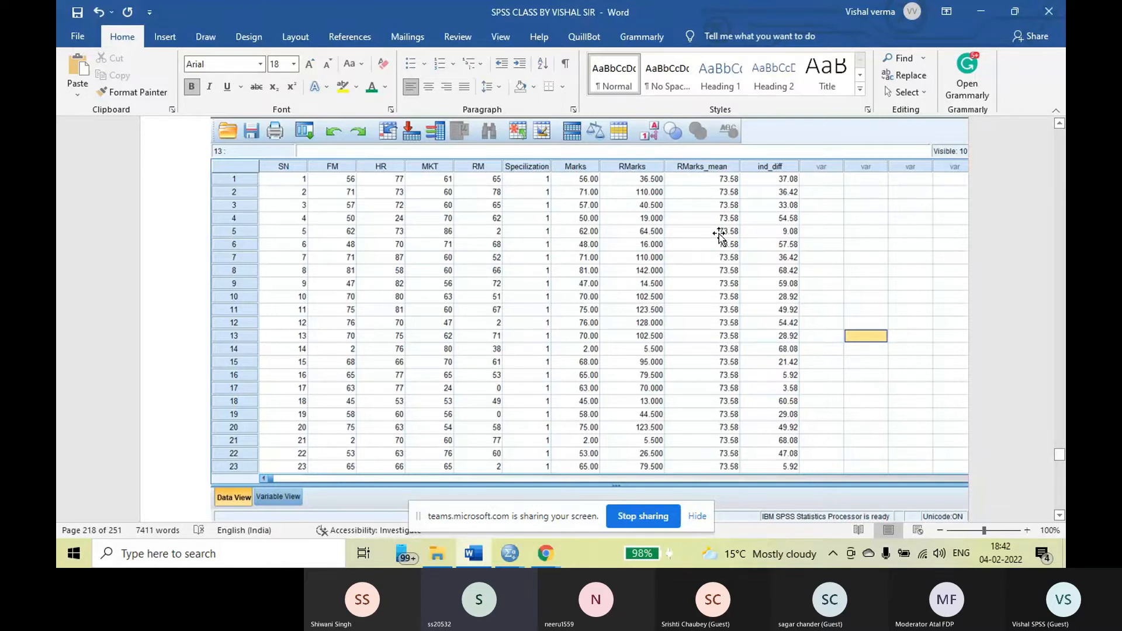
pyautogui.scroll(-1, 720, 234)
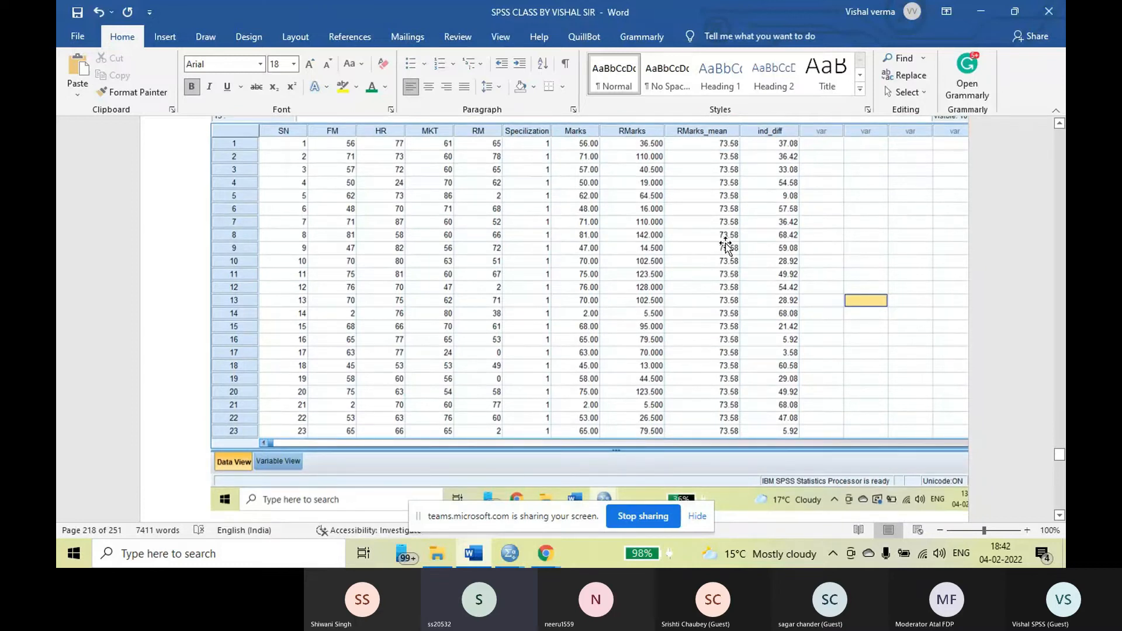
pyautogui.scroll(1, 725, 245)
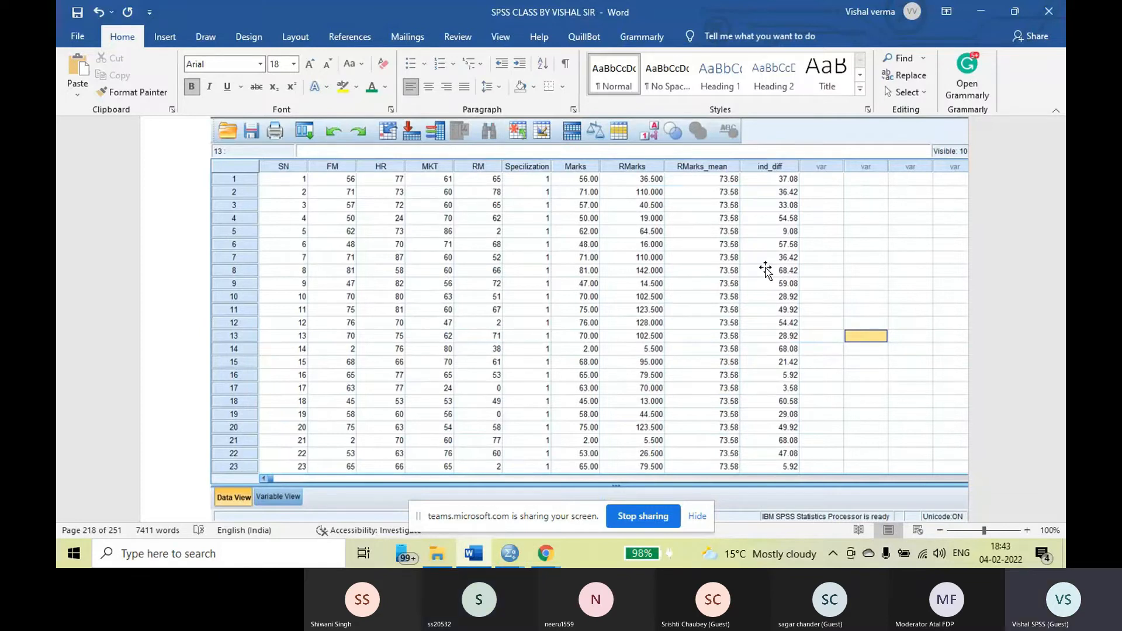
pyautogui.scroll(-8, 767, 272)
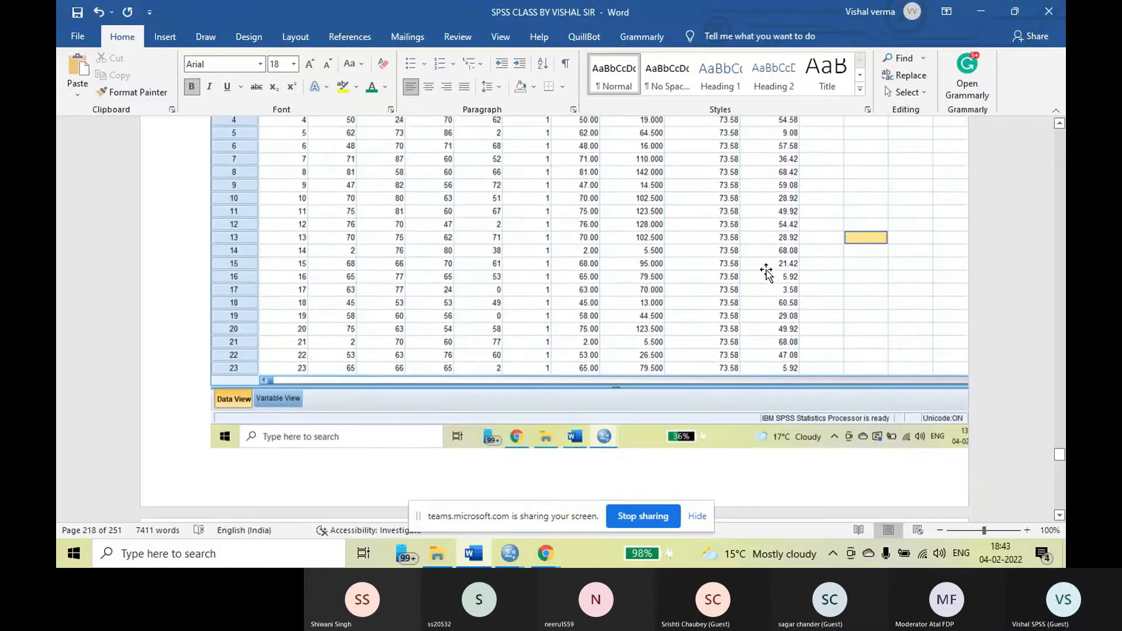
# Review the screenshots on choosing One-Way ANOVA under Compare Means, with ind_diff as dependent variable and Specilization as factor
pyautogui.scroll(-15, 760, 271)
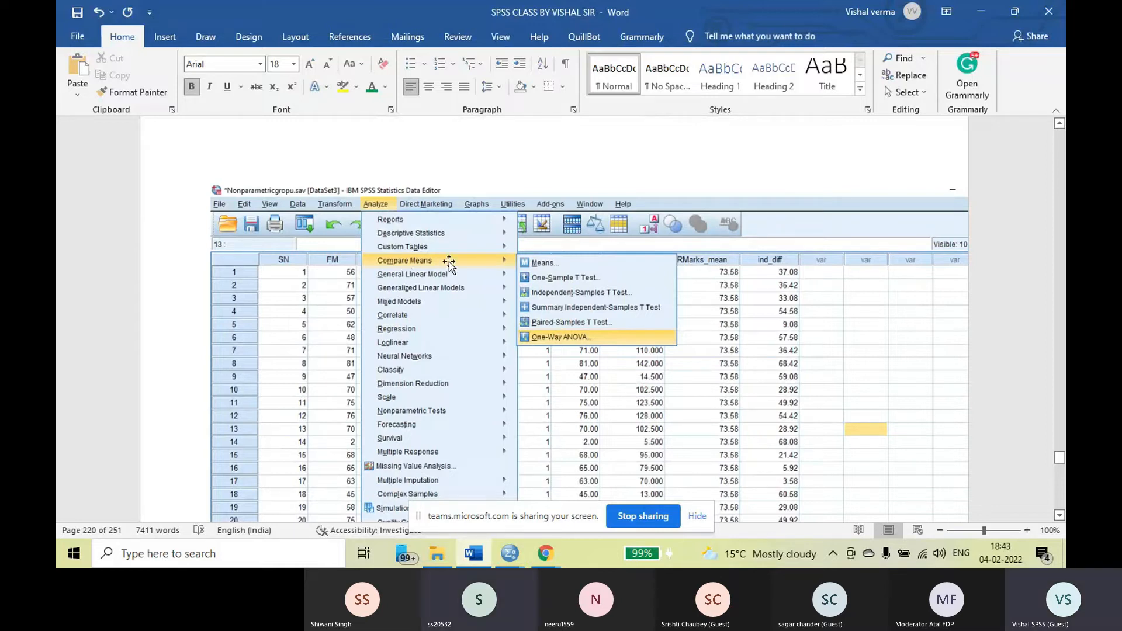
pyautogui.scroll(-5, 627, 348)
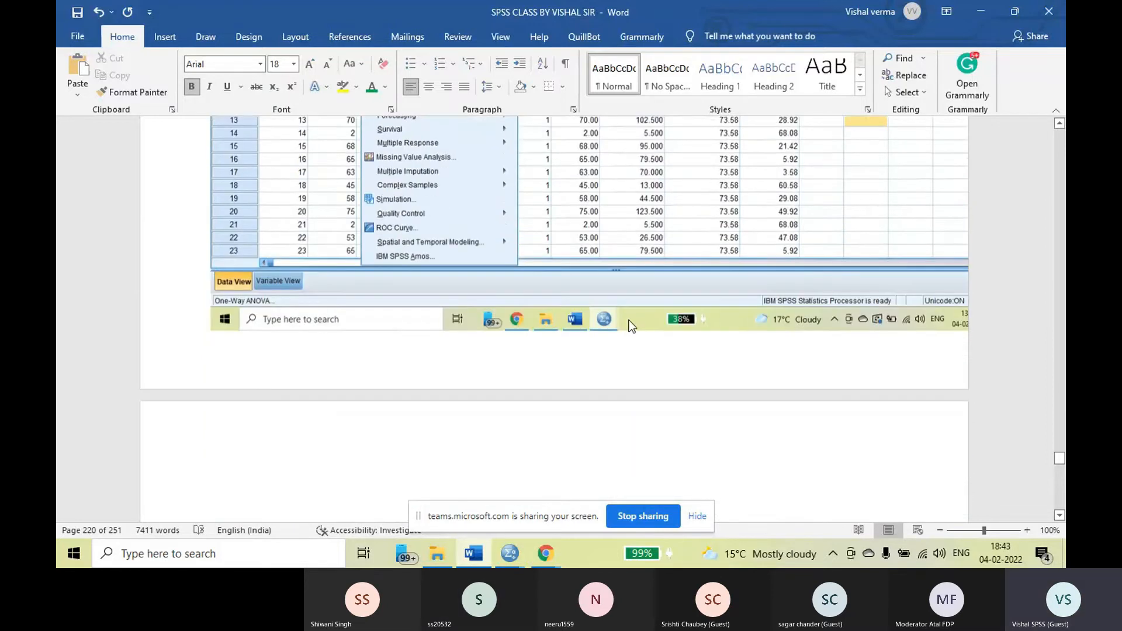
pyautogui.scroll(-15, 630, 325)
pyautogui.scroll(-7, 633, 317)
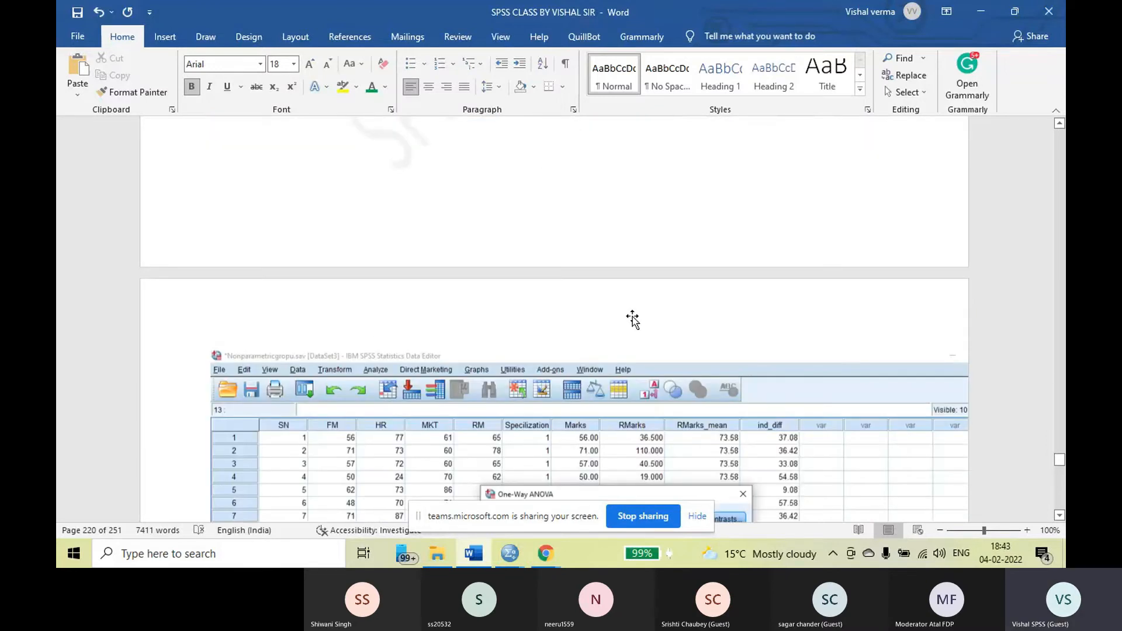
pyautogui.scroll(-20, 633, 317)
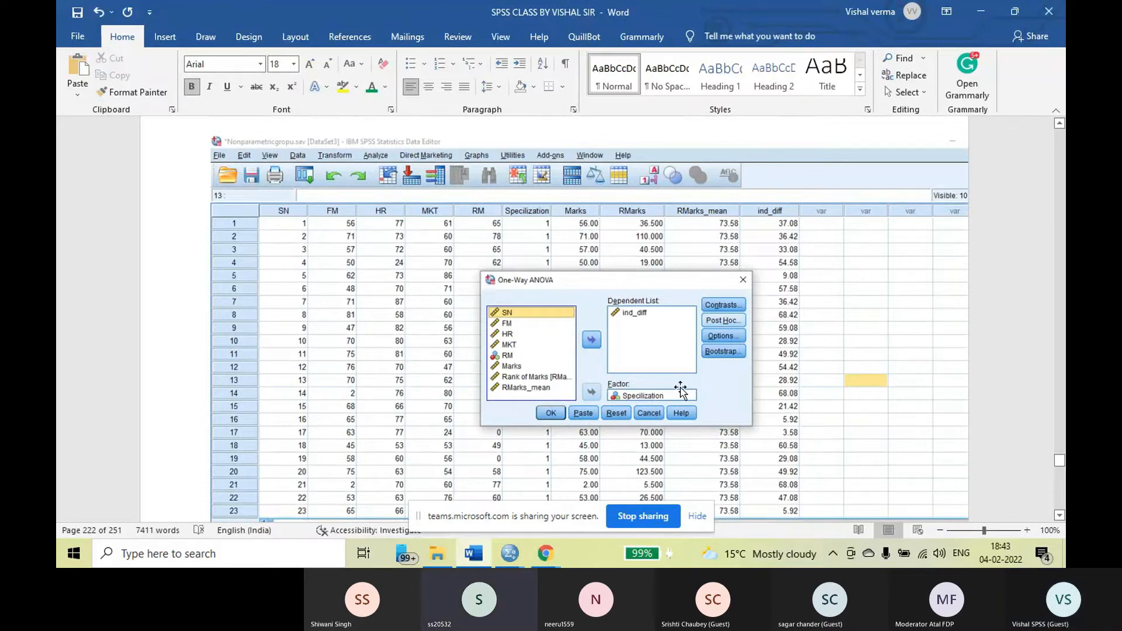
pyautogui.scroll(-1, 680, 380)
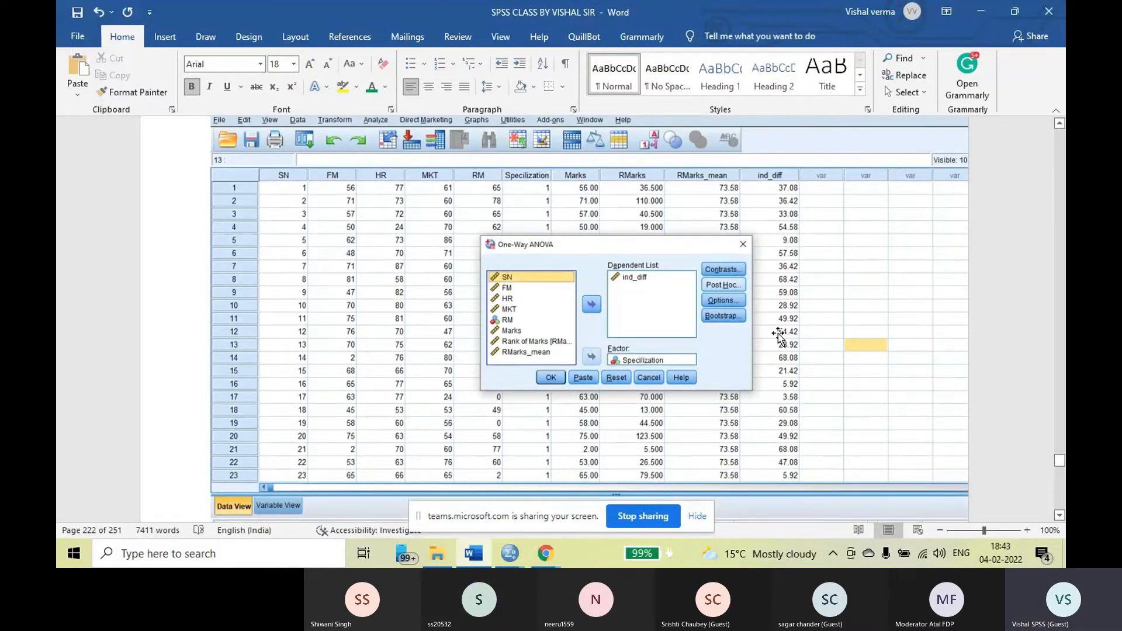
# Look over the Oneway output screenshot for ind_diff and recheck the One-Way ANOVA dialog settings that precede it
pyautogui.scroll(-15, 677, 321)
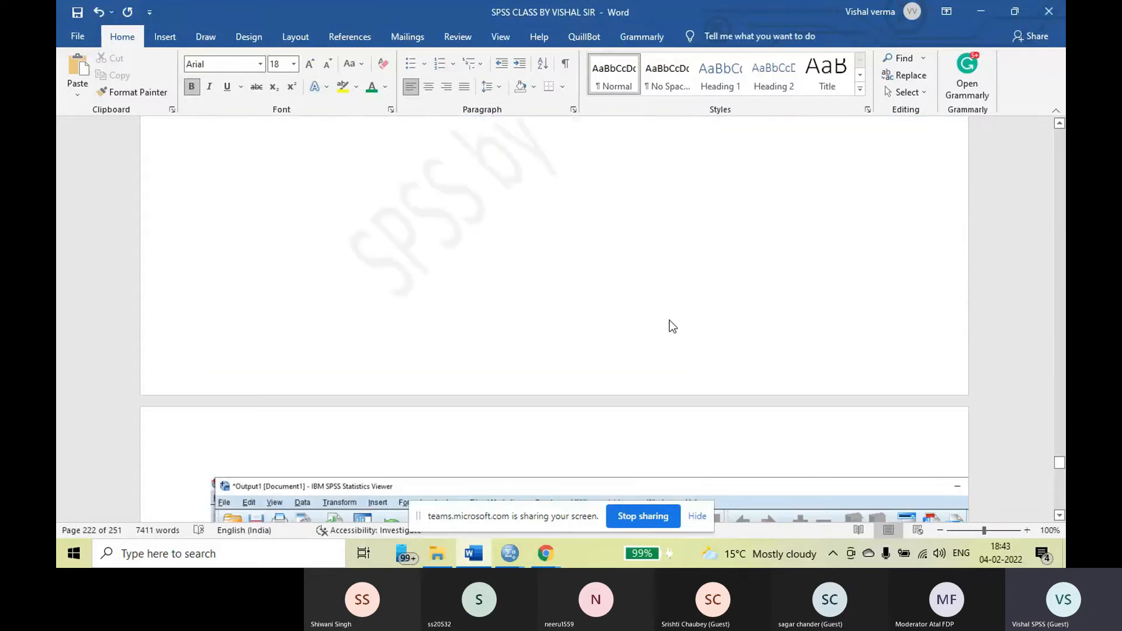
pyautogui.scroll(-10, 673, 326)
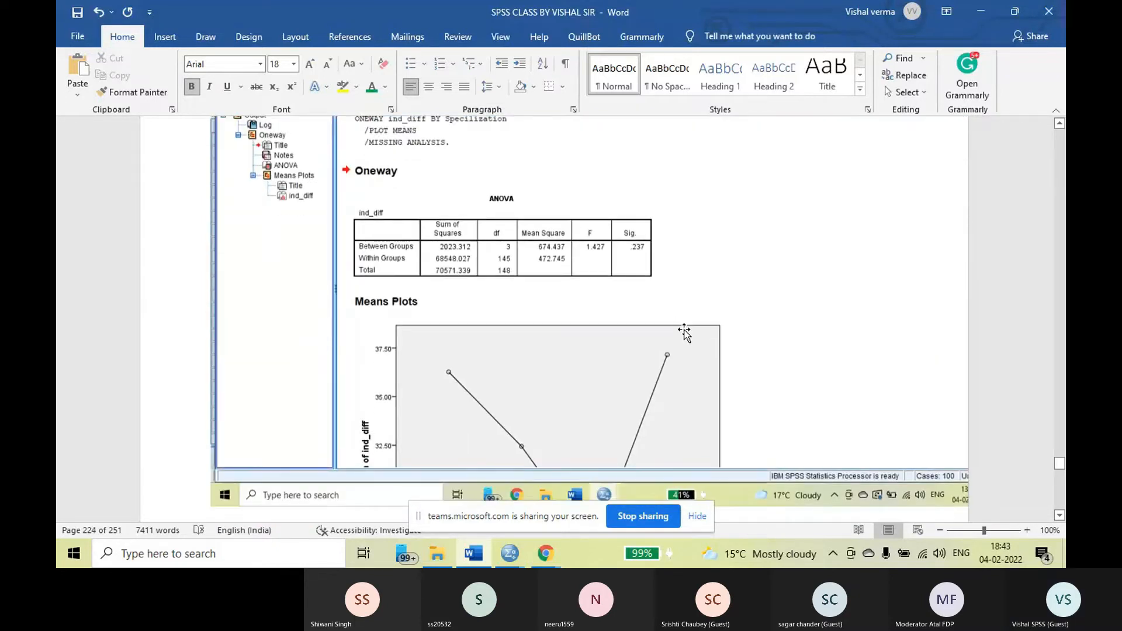
pyautogui.scroll(-3, 684, 333)
pyautogui.scroll(10, 714, 342)
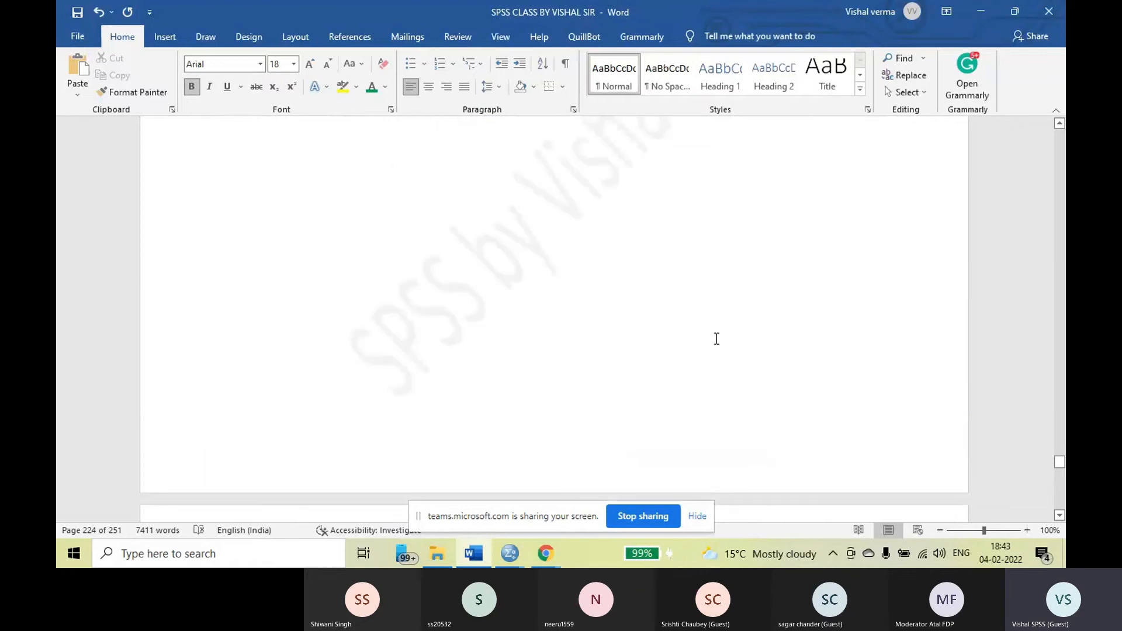
pyautogui.scroll(6, 714, 338)
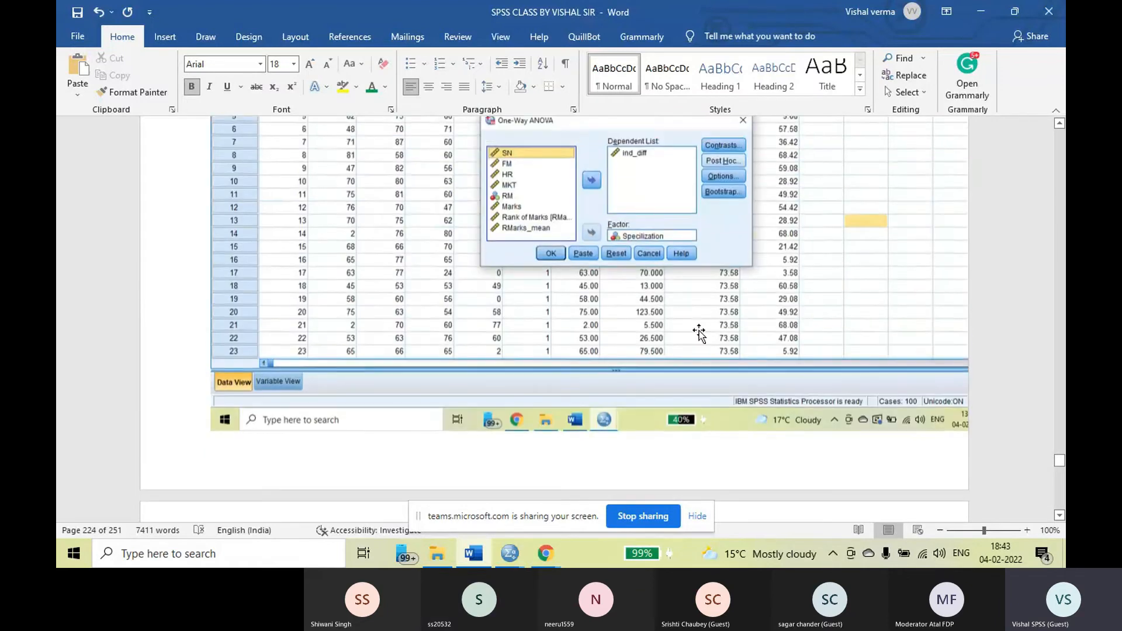
pyautogui.scroll(2, 699, 331)
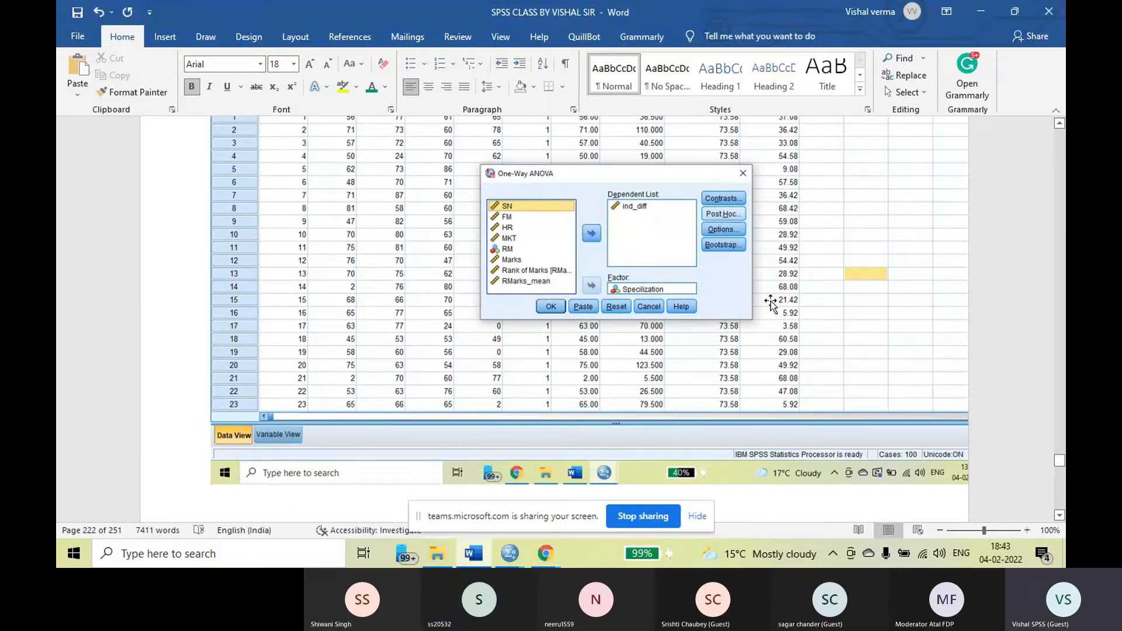
pyautogui.scroll(-10, 771, 302)
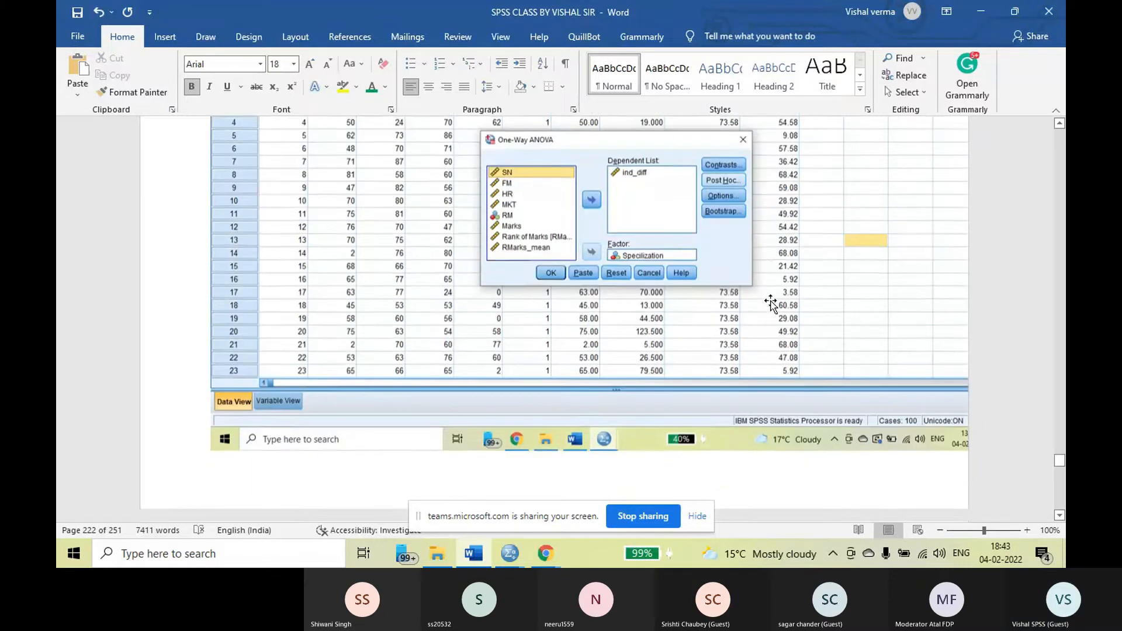
pyautogui.scroll(-15, 661, 308)
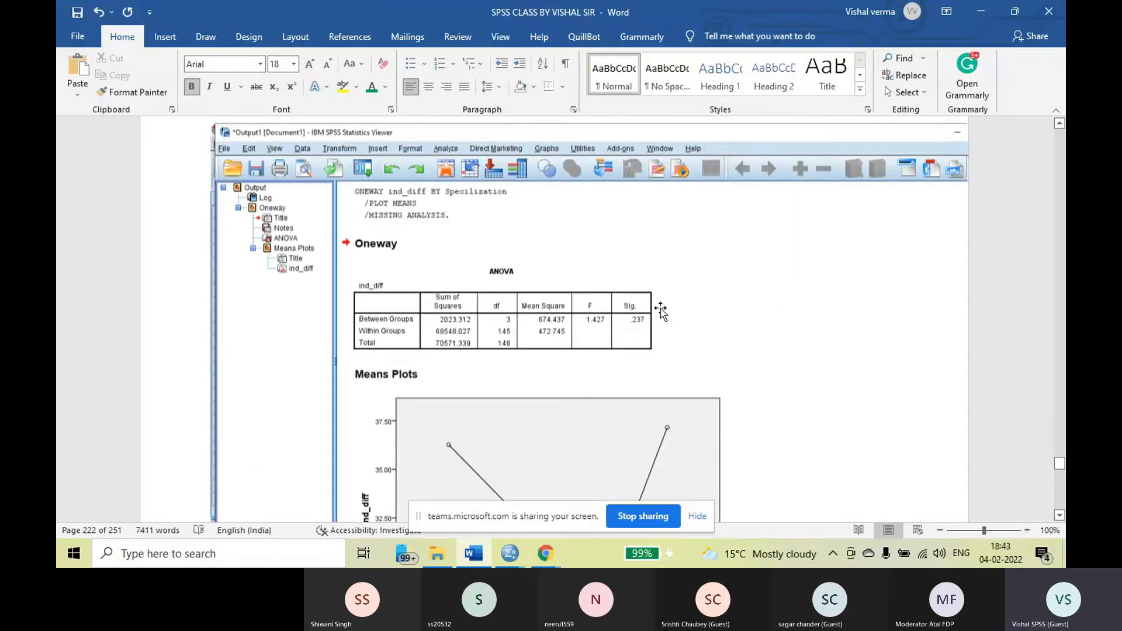
# Examine the Test of Homogeneity of Variances table for ind_diff and highlight its Sig. column
pyautogui.scroll(-3, 661, 308)
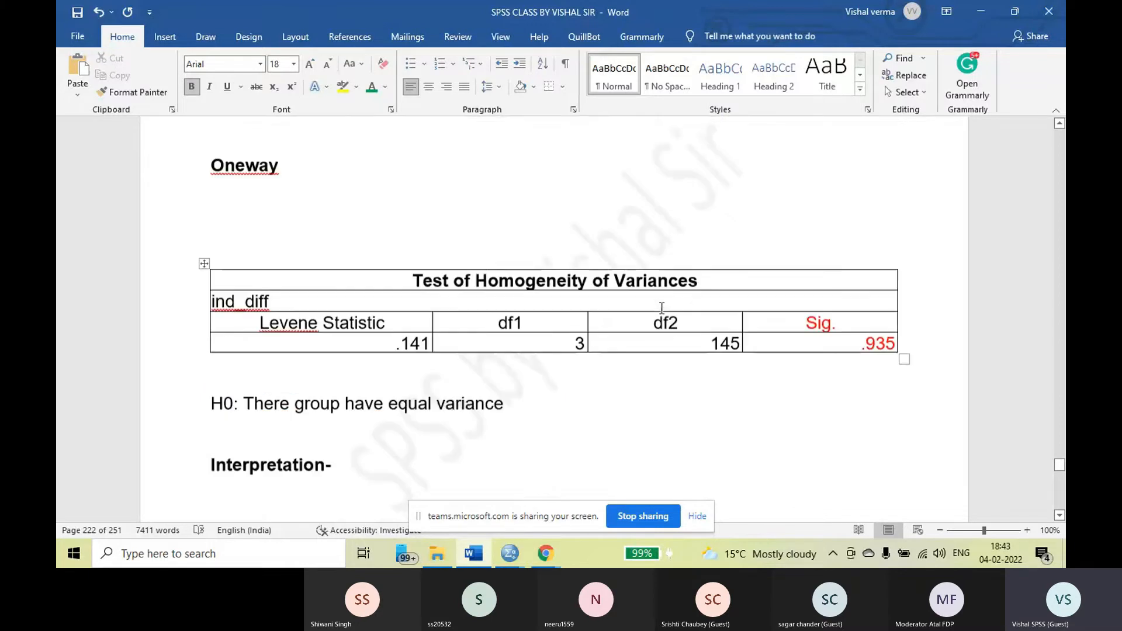
pyautogui.scroll(-1, 661, 308)
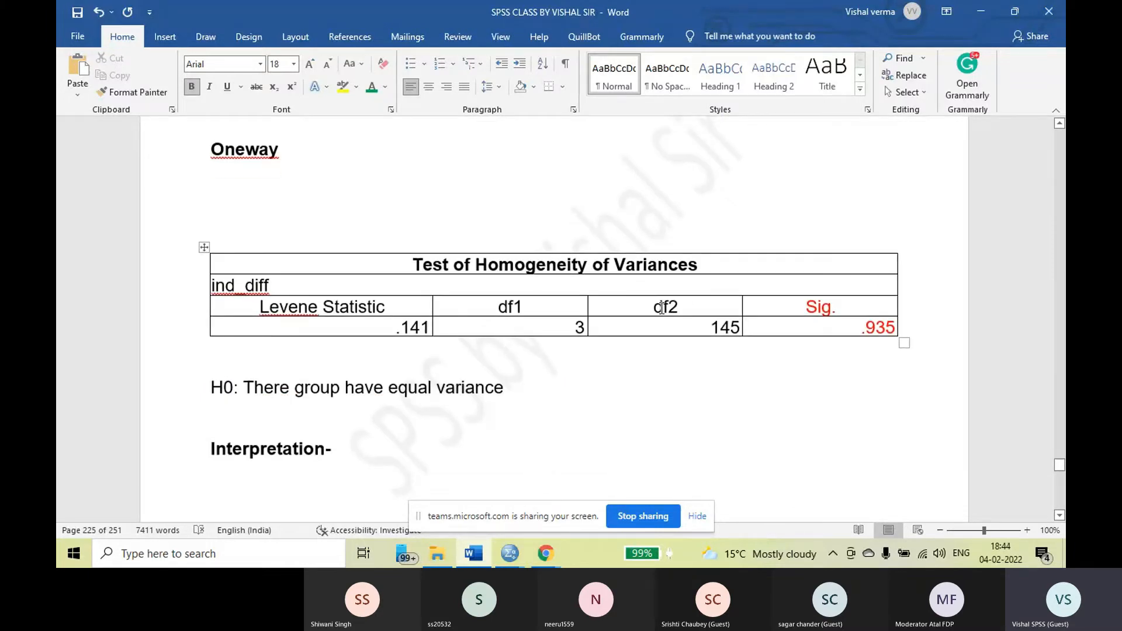
pyautogui.scroll(-2, 662, 308)
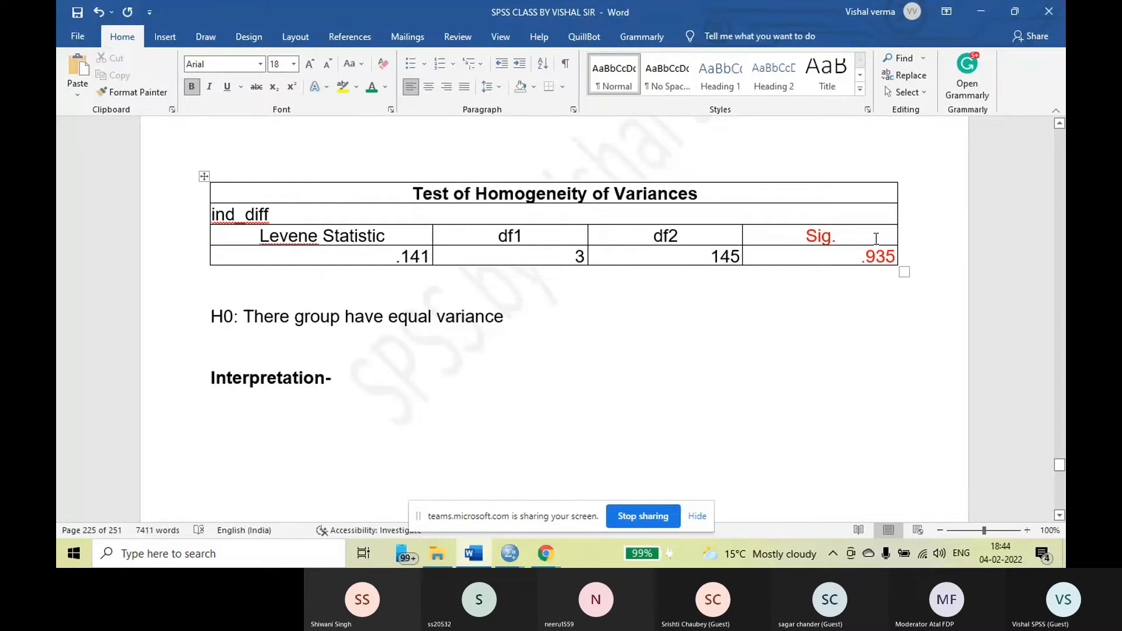
pyautogui.click(809, 235)
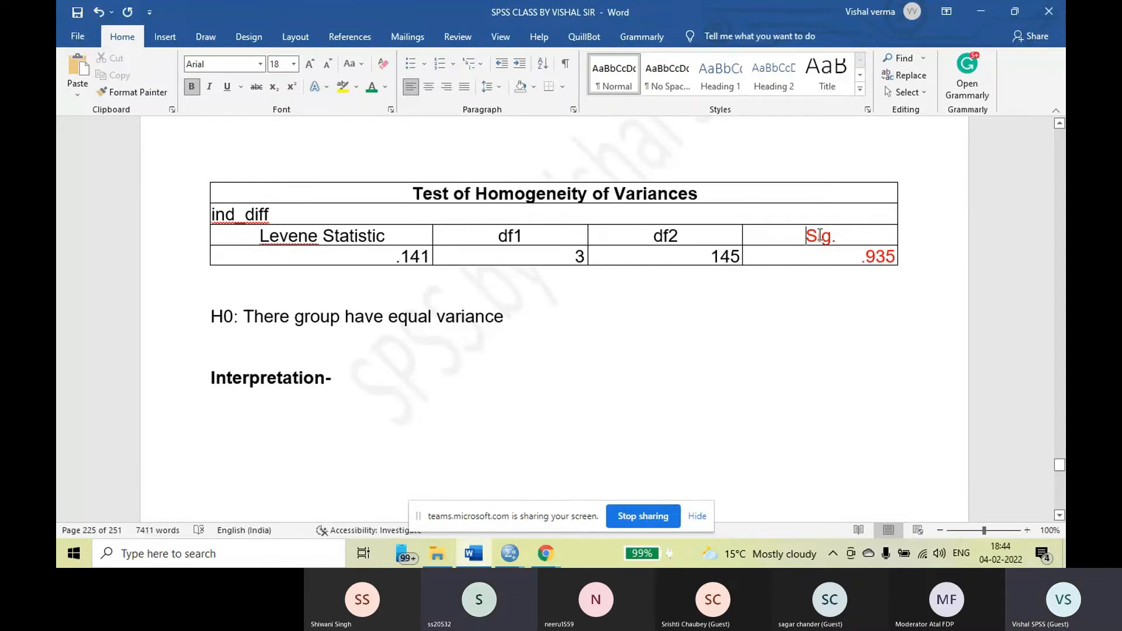
pyautogui.moveTo(820, 235); pyautogui.dragTo(831, 257)
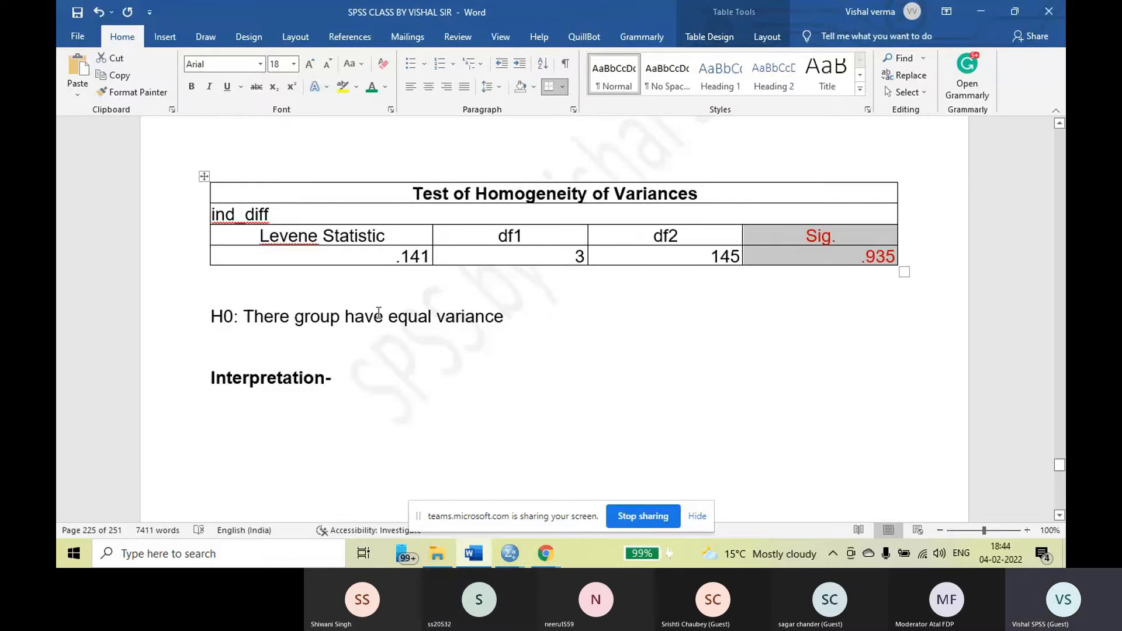
# Highlight the H0 statement on equal group variance and compare it with the Sig. value in the homogeneity table
pyautogui.moveTo(214, 315); pyautogui.dragTo(521, 318)
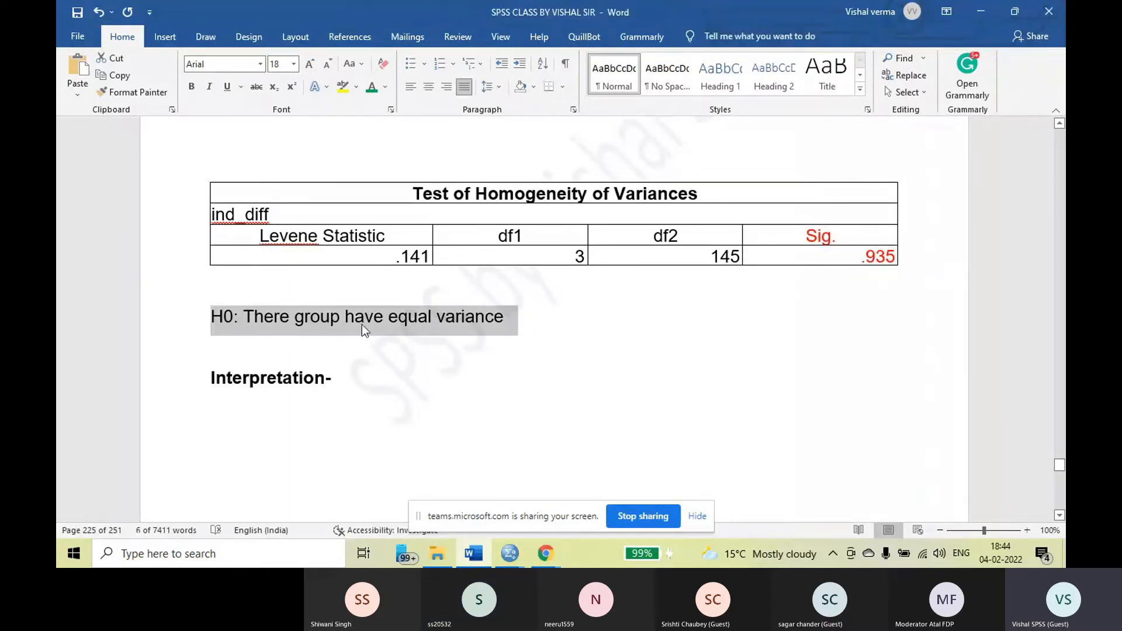
pyautogui.click(263, 321)
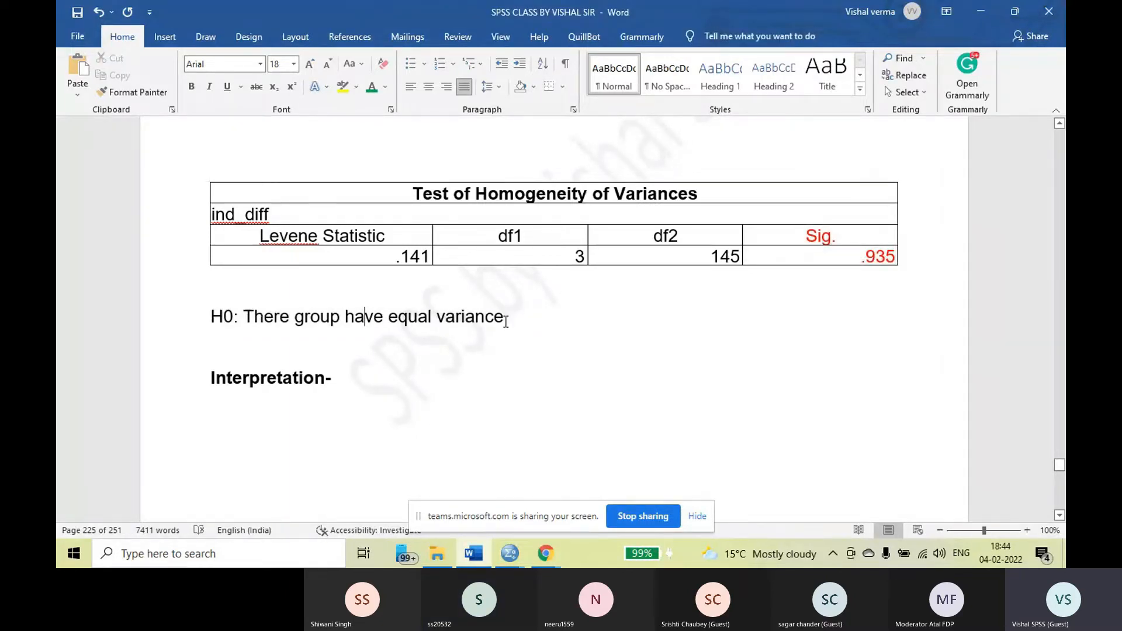
pyautogui.moveTo(506, 322); pyautogui.dragTo(214, 316)
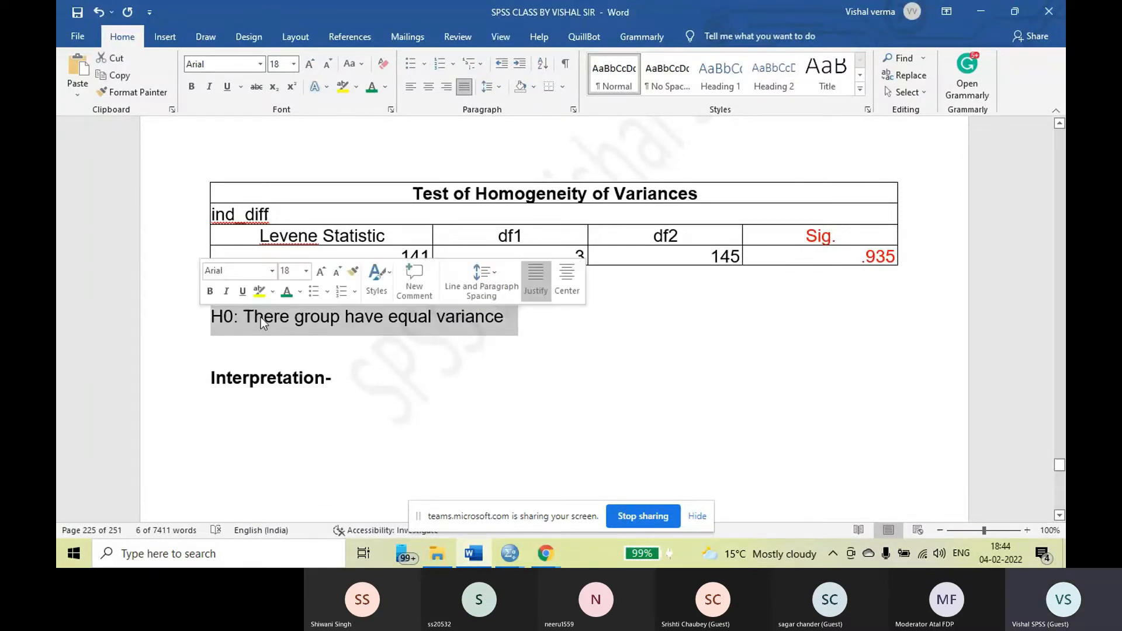
pyautogui.moveTo(213, 325); pyautogui.dragTo(506, 317)
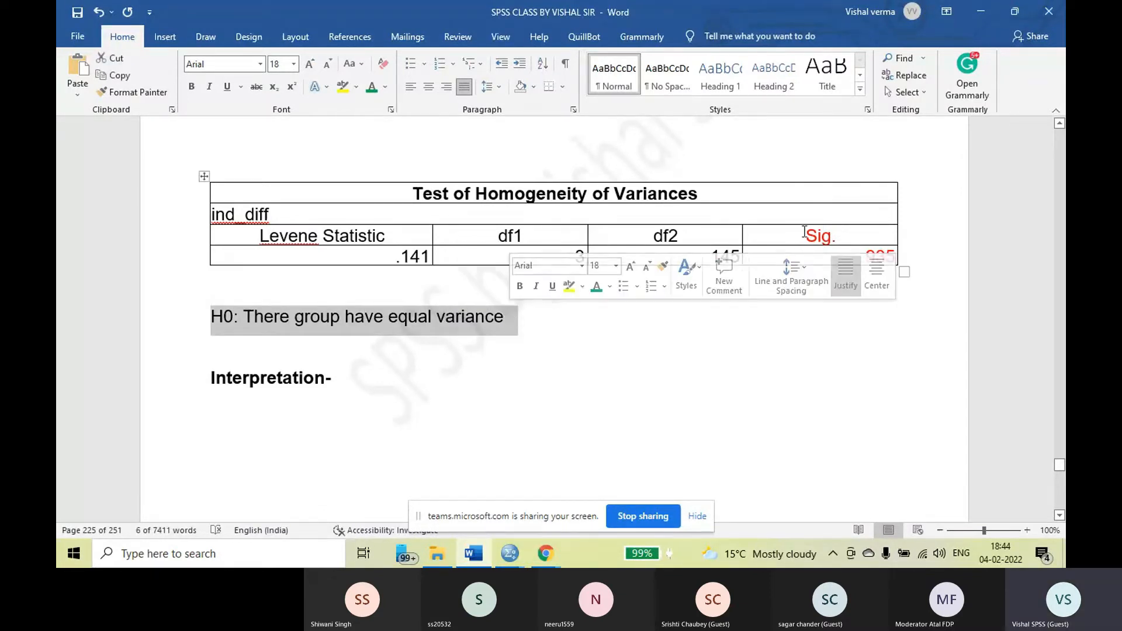
pyautogui.moveTo(819, 236); pyautogui.dragTo(853, 344)
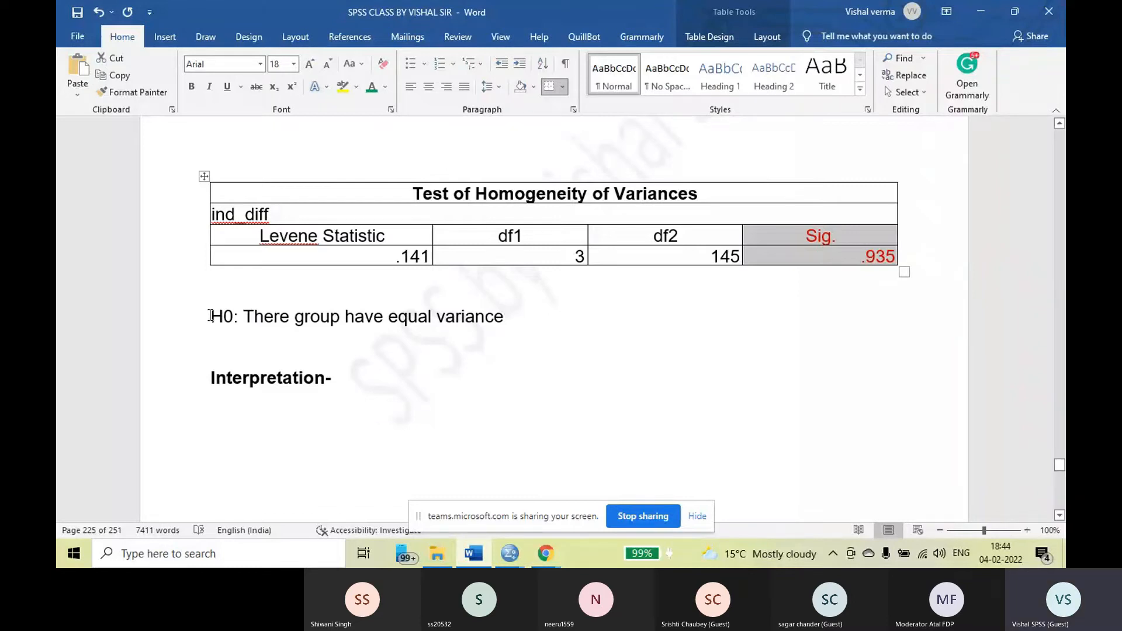
pyautogui.moveTo(210, 317); pyautogui.dragTo(510, 338)
pyautogui.click(389, 326)
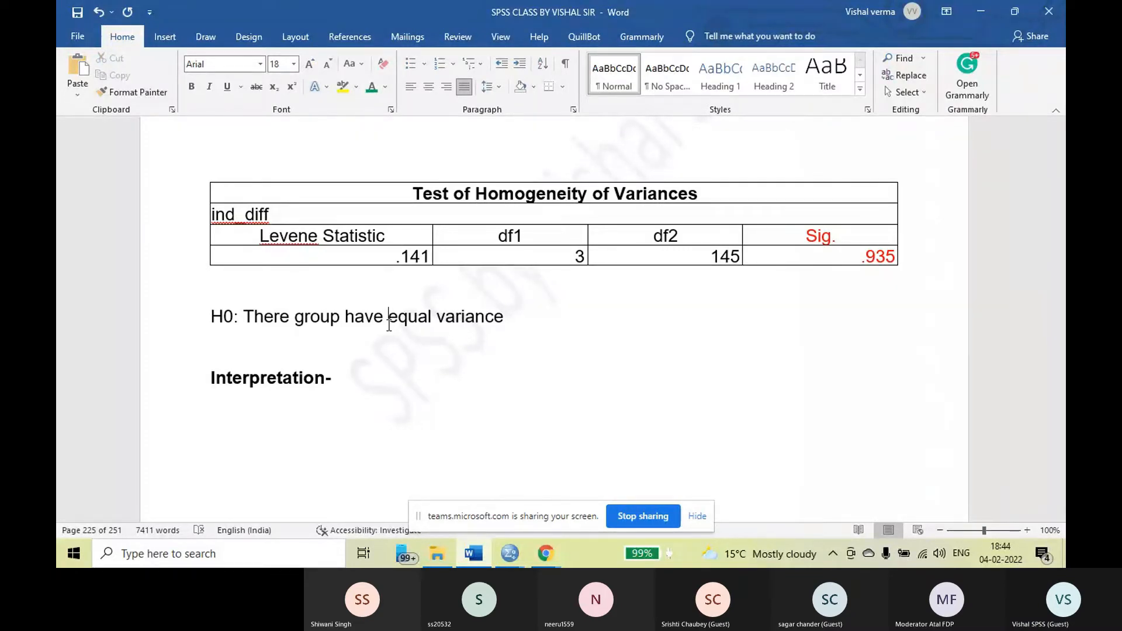
pyautogui.moveTo(211, 316); pyautogui.dragTo(513, 315)
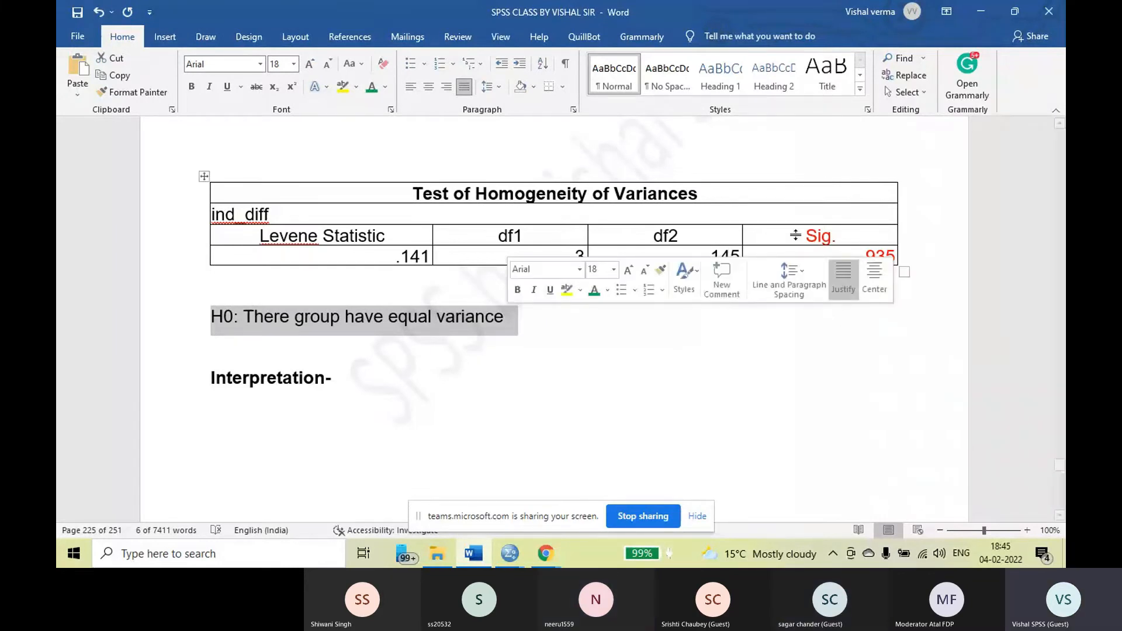
pyautogui.click(862, 261)
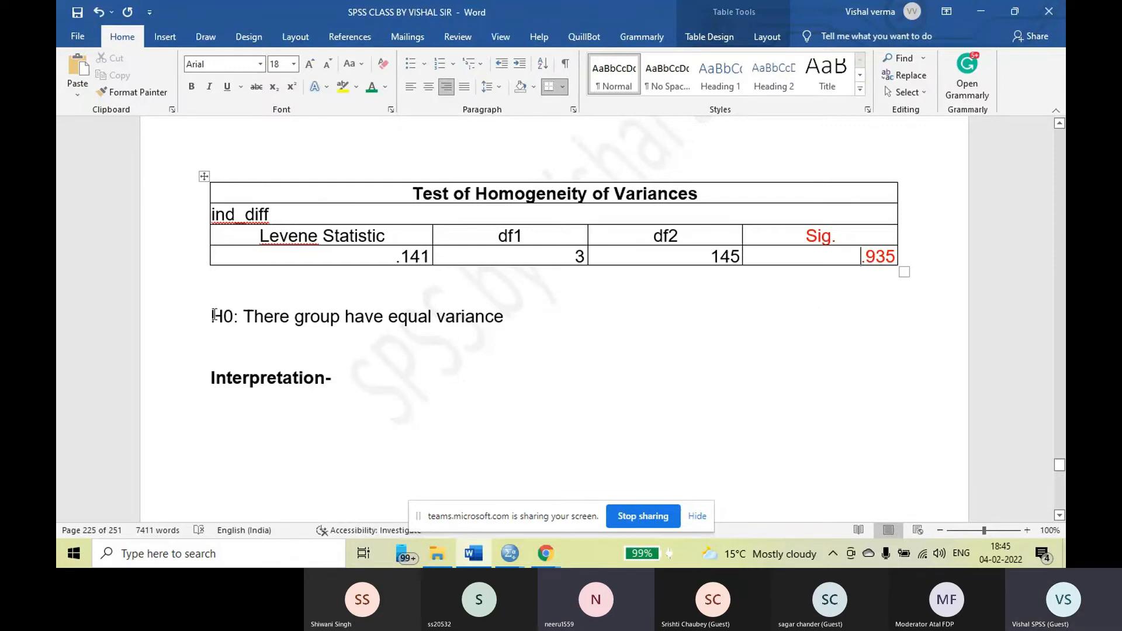
# Read the interpretation paragraph on the homogeneity test's sig value and null hypothesis
pyautogui.scroll(-4, 558, 356)
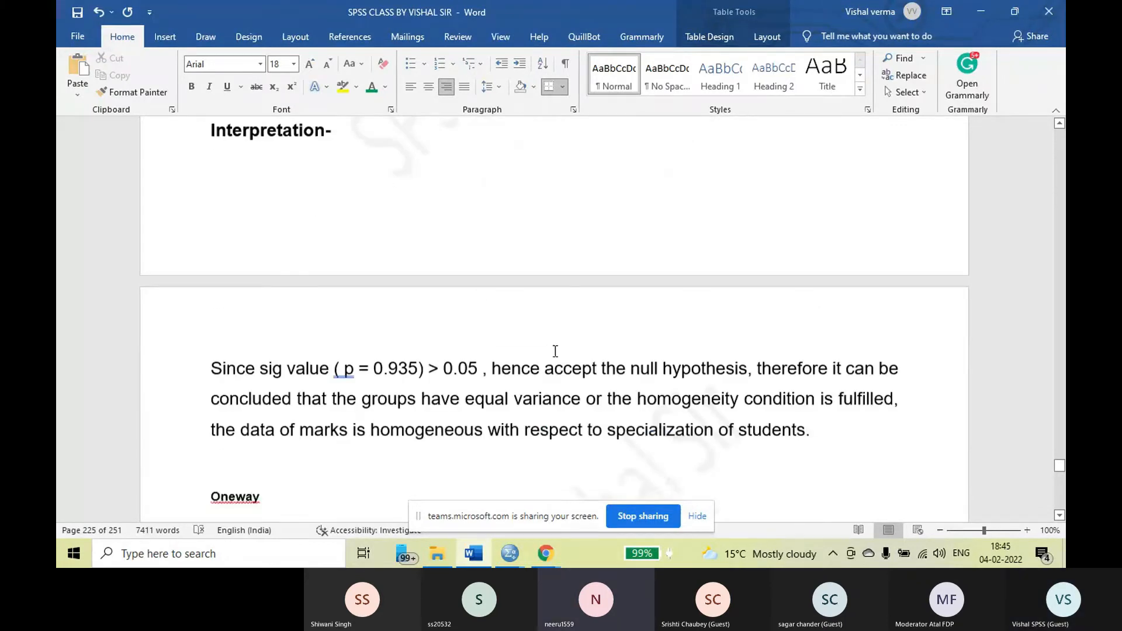
pyautogui.scroll(-1, 555, 350)
pyautogui.scroll(-1, 256, 345)
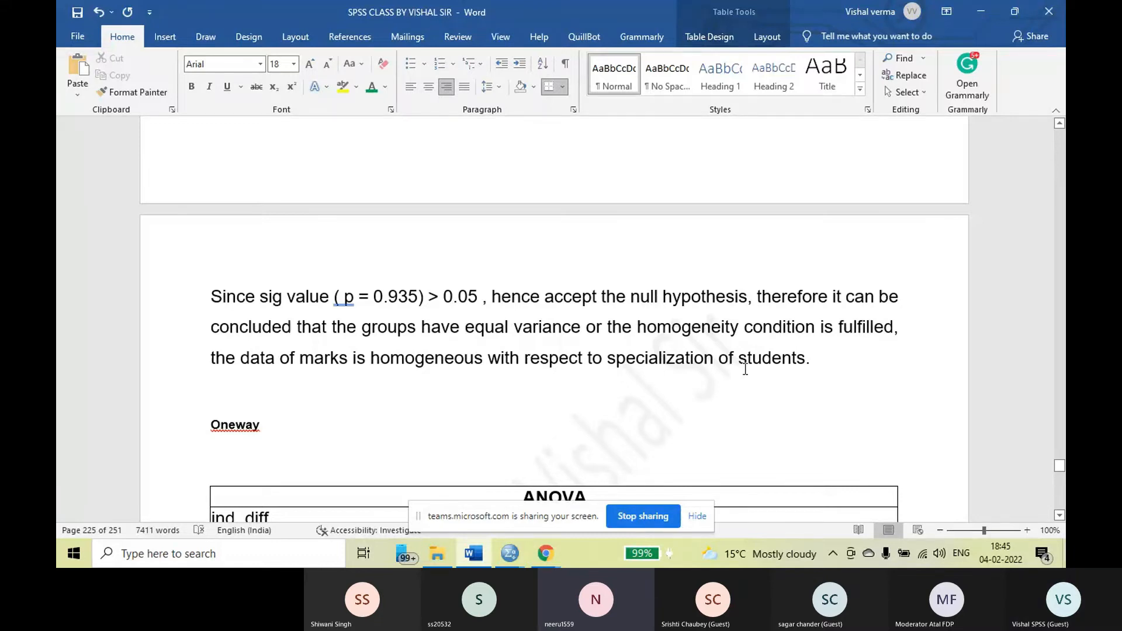
# Highlight the homogeneity test's interpretation paragraph and the Between Groups Sig. value in the ind_diff ANOVA table
pyautogui.moveTo(211, 296); pyautogui.dragTo(532, 364)
pyautogui.scroll(-4, 532, 363)
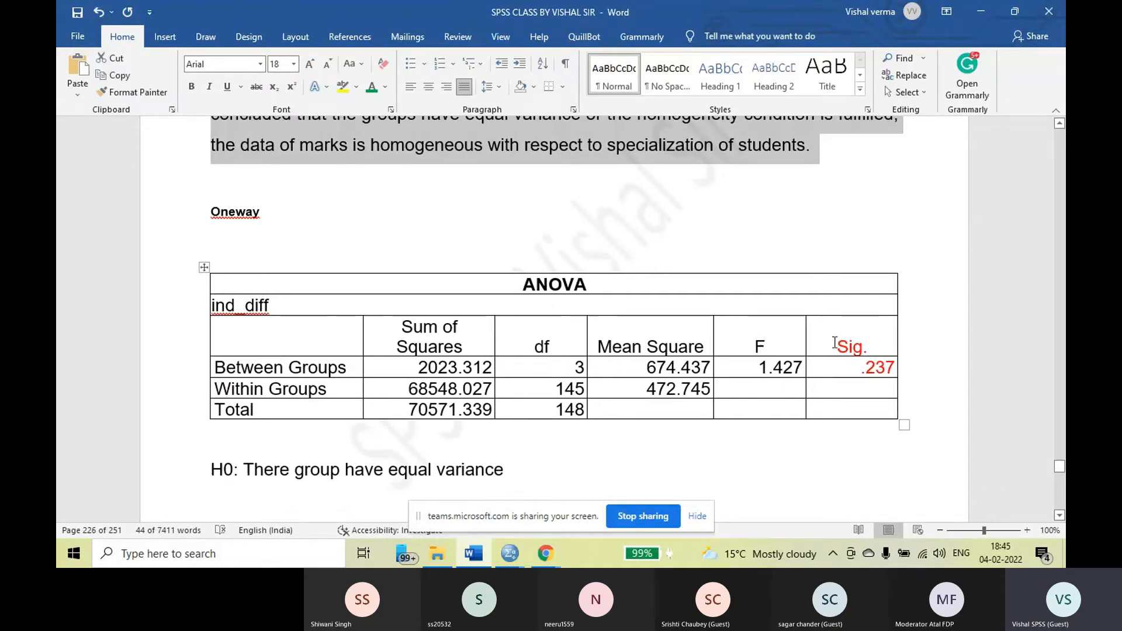
pyautogui.moveTo(835, 343); pyautogui.dragTo(853, 368)
pyautogui.scroll(-3, 711, 444)
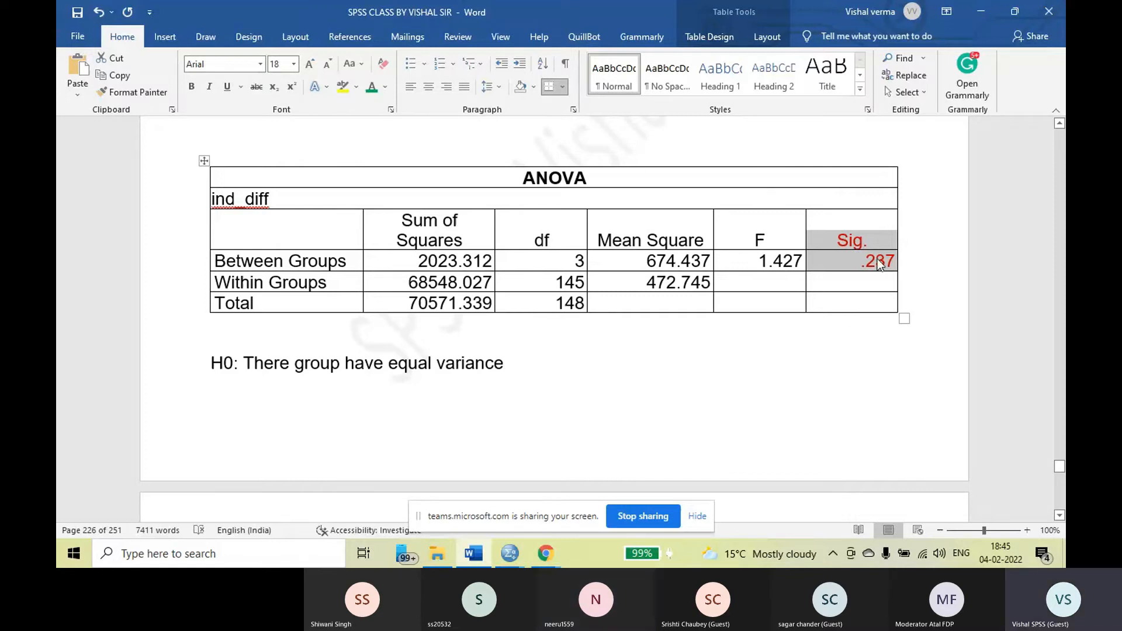
# Review the H0 statement under the ANOVA table and highlight the interpretation paragraph that follows it
pyautogui.scroll(-3, 677, 366)
pyautogui.scroll(-2, 675, 362)
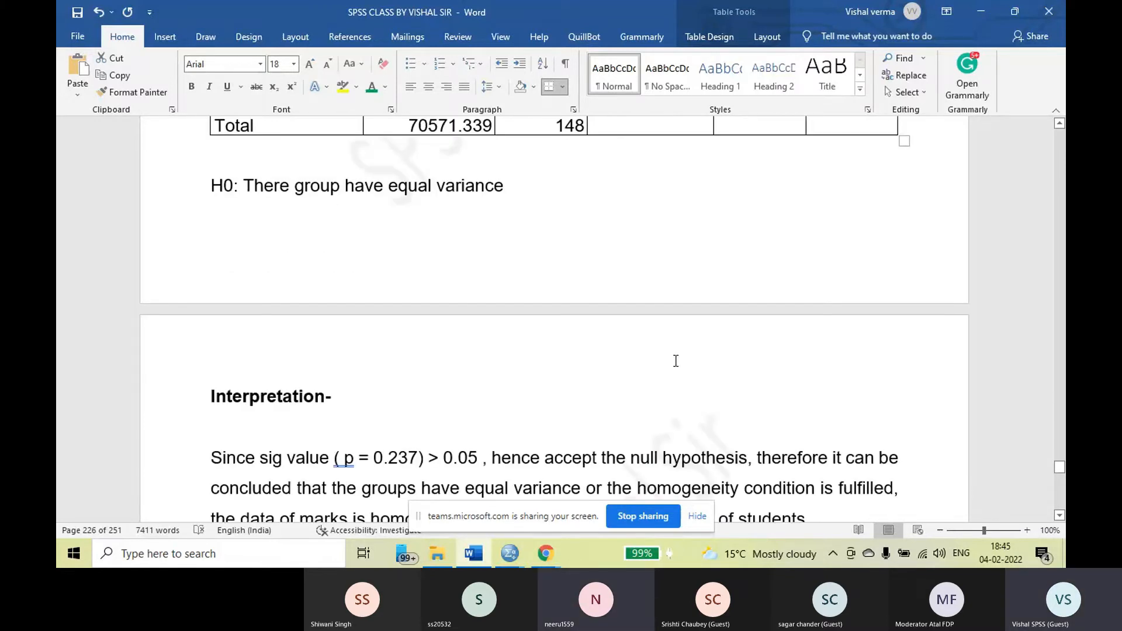
pyautogui.scroll(-4, 674, 361)
pyautogui.moveTo(211, 317); pyautogui.dragTo(863, 375)
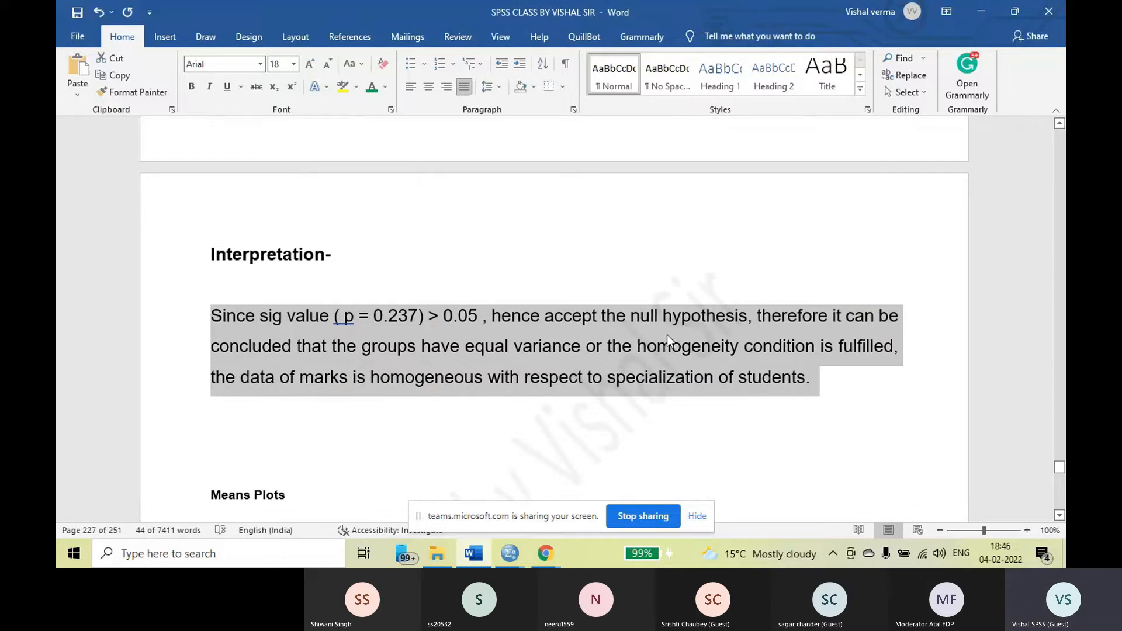
# Switch to WhatsApp Web in Chrome and start attaching a document to the SPSS class group chat
pyautogui.click(549, 556)
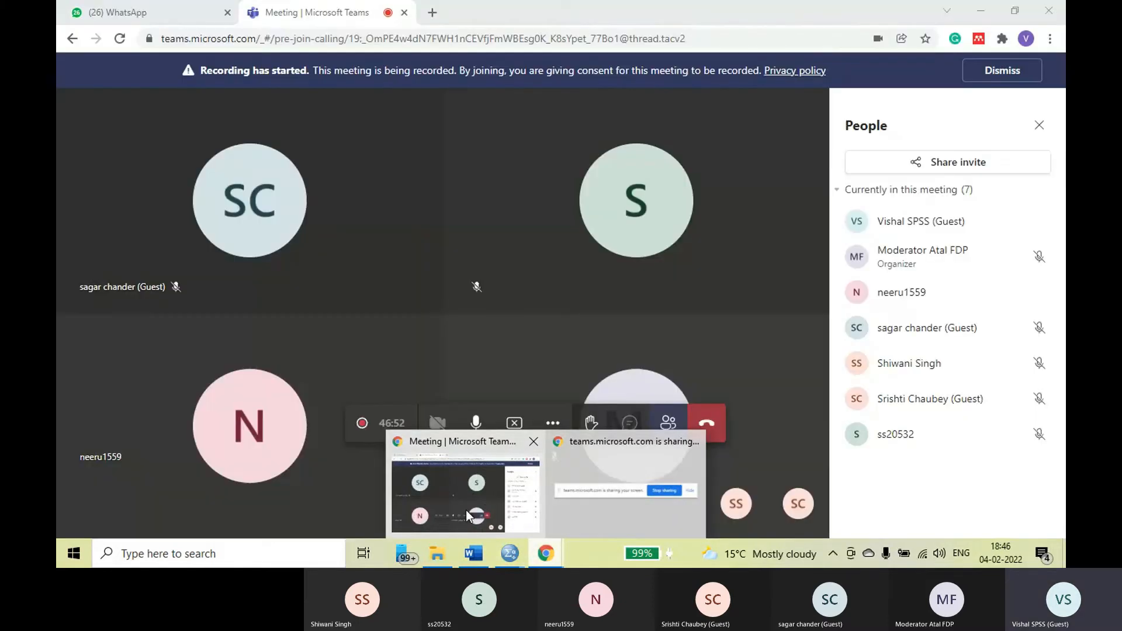
pyautogui.click(465, 510)
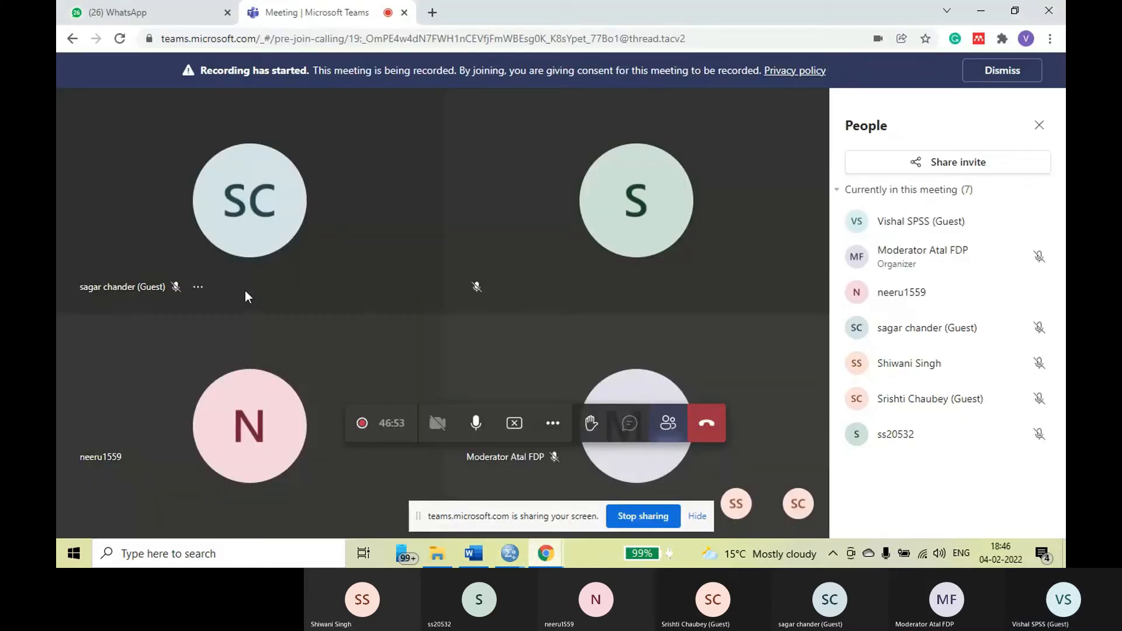
pyautogui.click(141, 15)
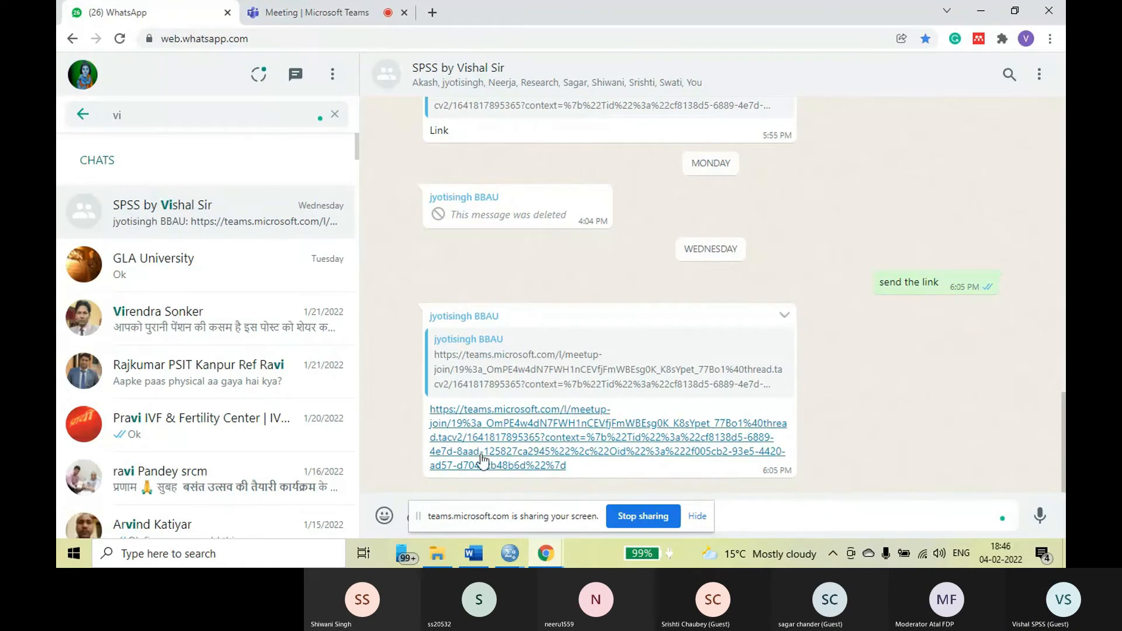
pyautogui.click(404, 522)
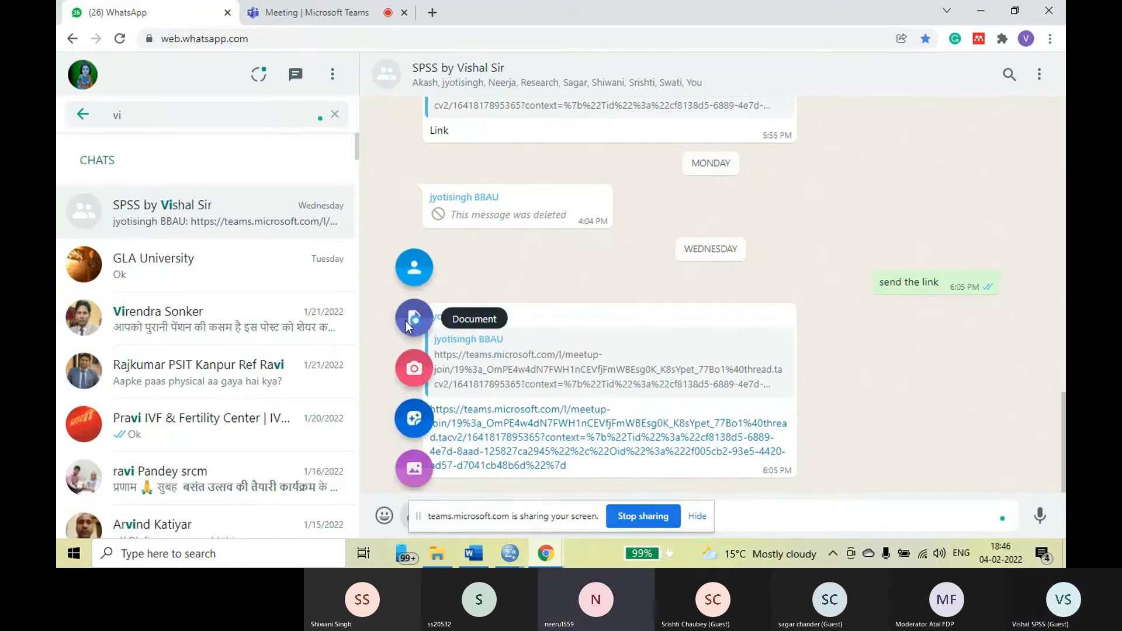
pyautogui.click(411, 319)
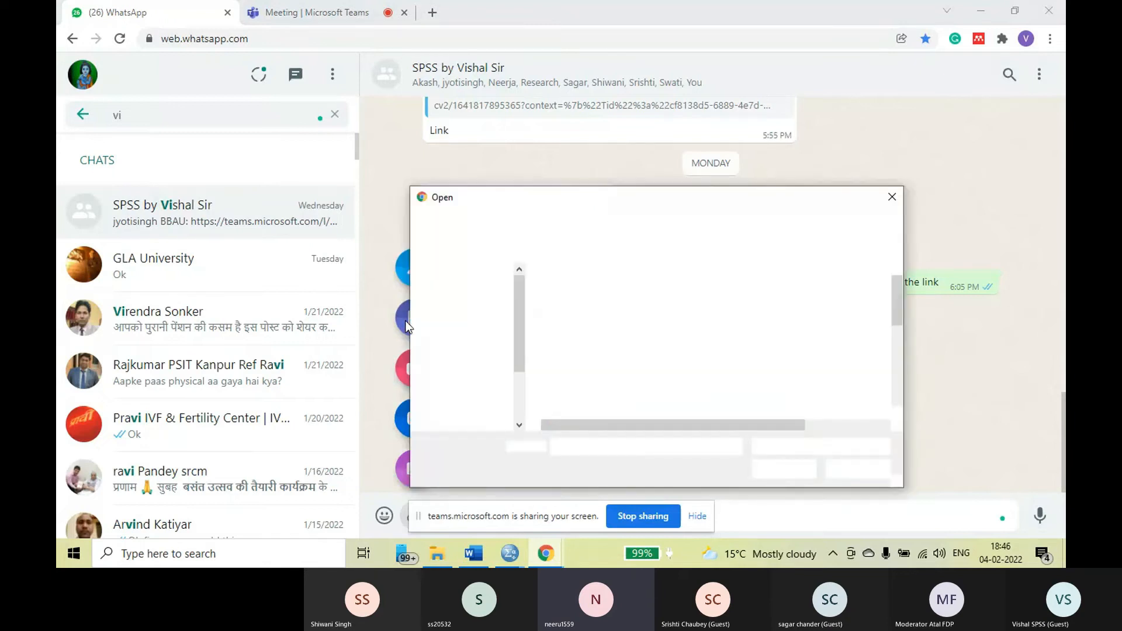
# Browse on New Volume (D:) through Book and the SPSS class folder to the SPSS data file folder in Final Cource Module
pyautogui.click(475, 377)
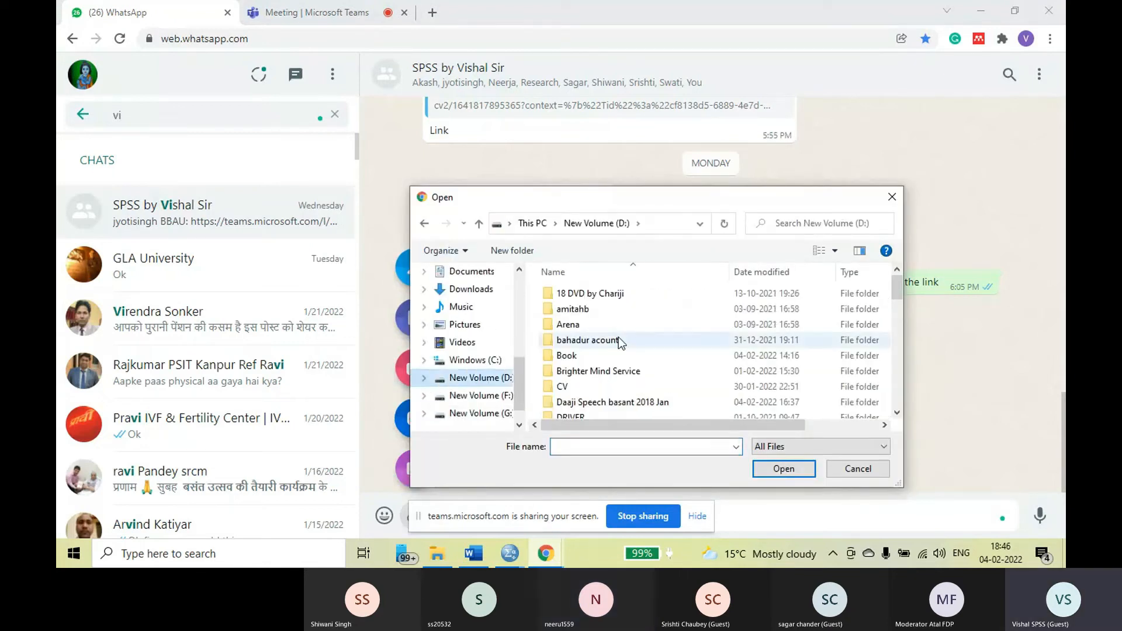
pyautogui.scroll(-2, 602, 345)
pyautogui.scroll(2, 583, 356)
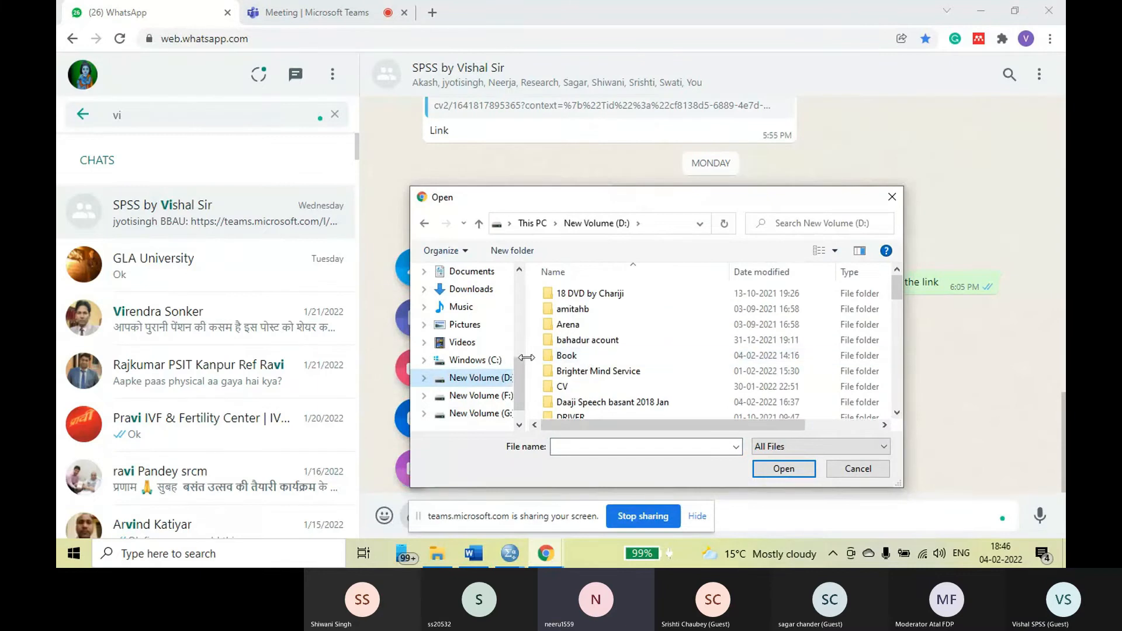
pyautogui.click(489, 398)
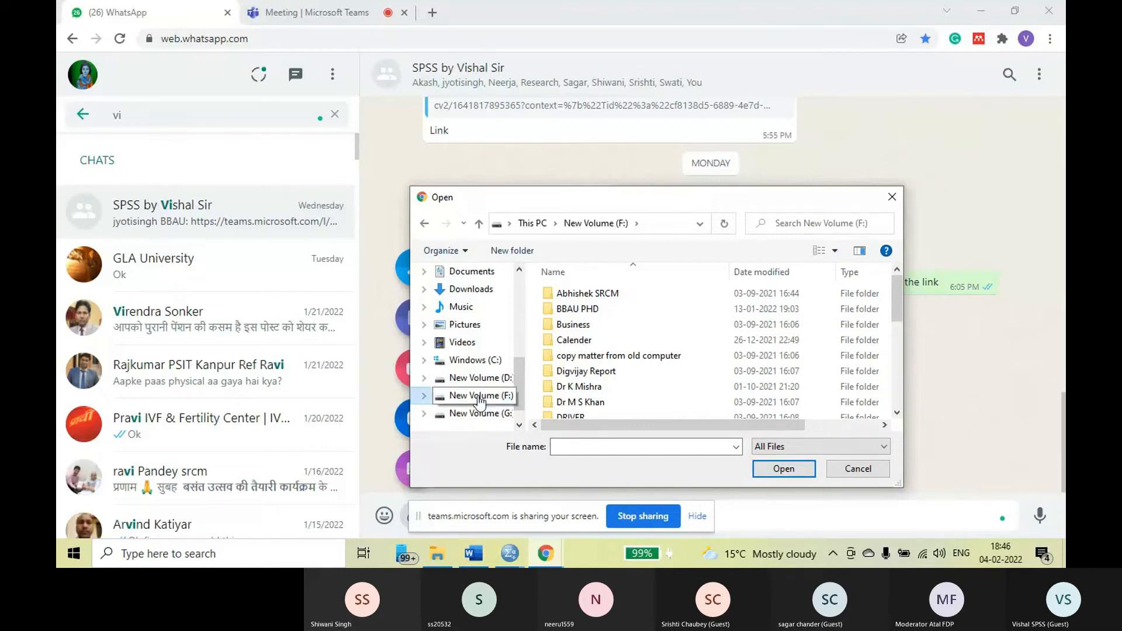
pyautogui.click(475, 378)
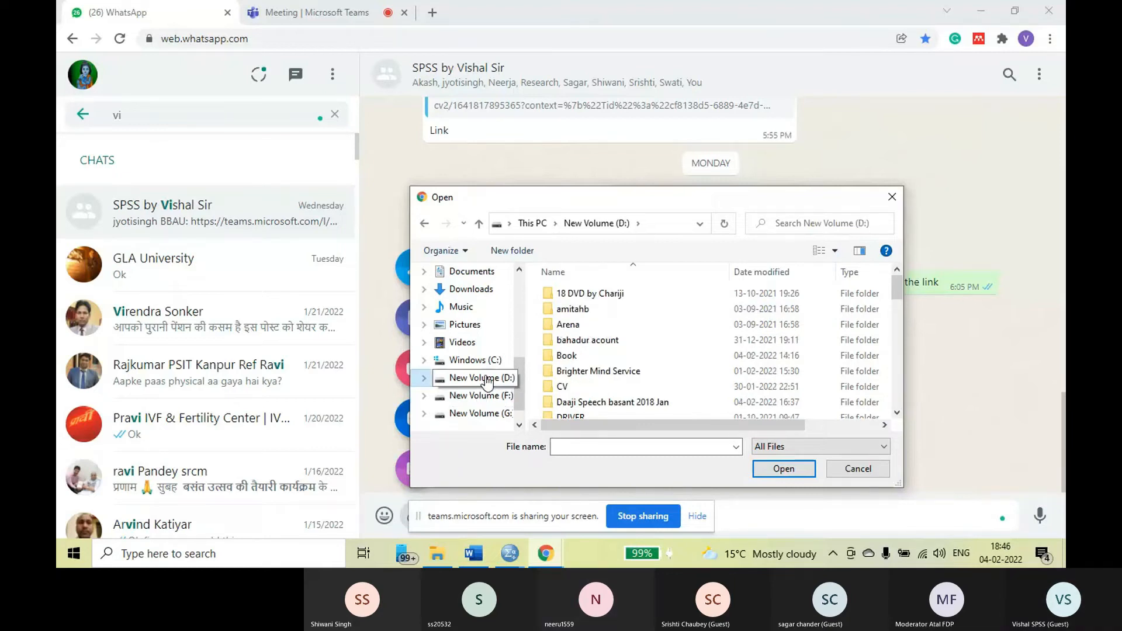
pyautogui.doubleClick(571, 356)
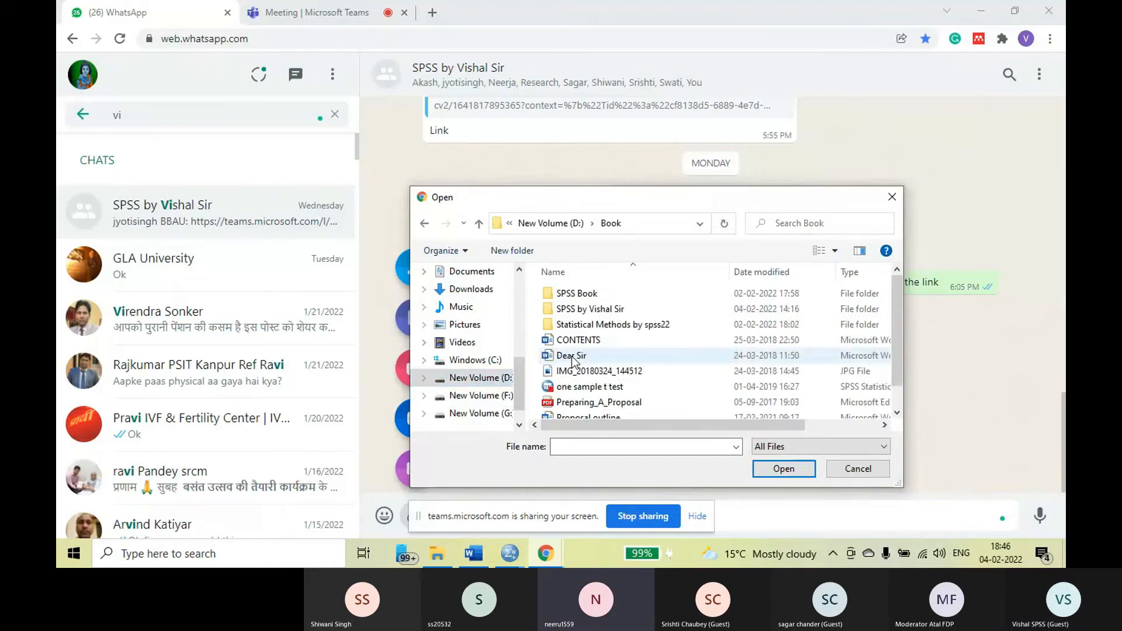
pyautogui.doubleClick(594, 308)
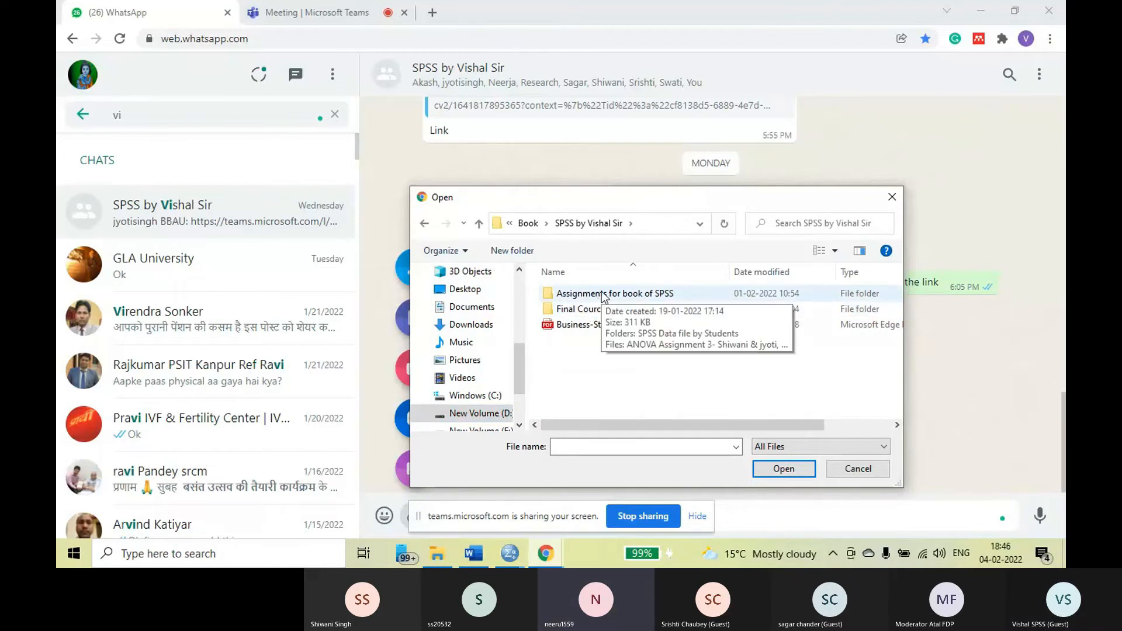
pyautogui.doubleClick(604, 308)
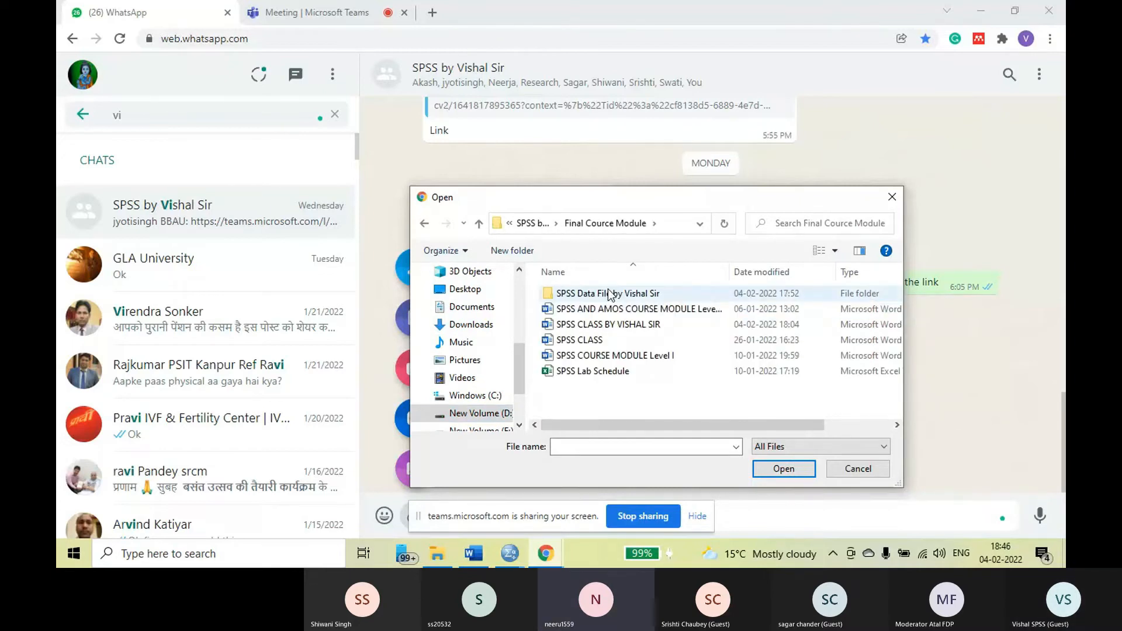
pyautogui.doubleClick(609, 294)
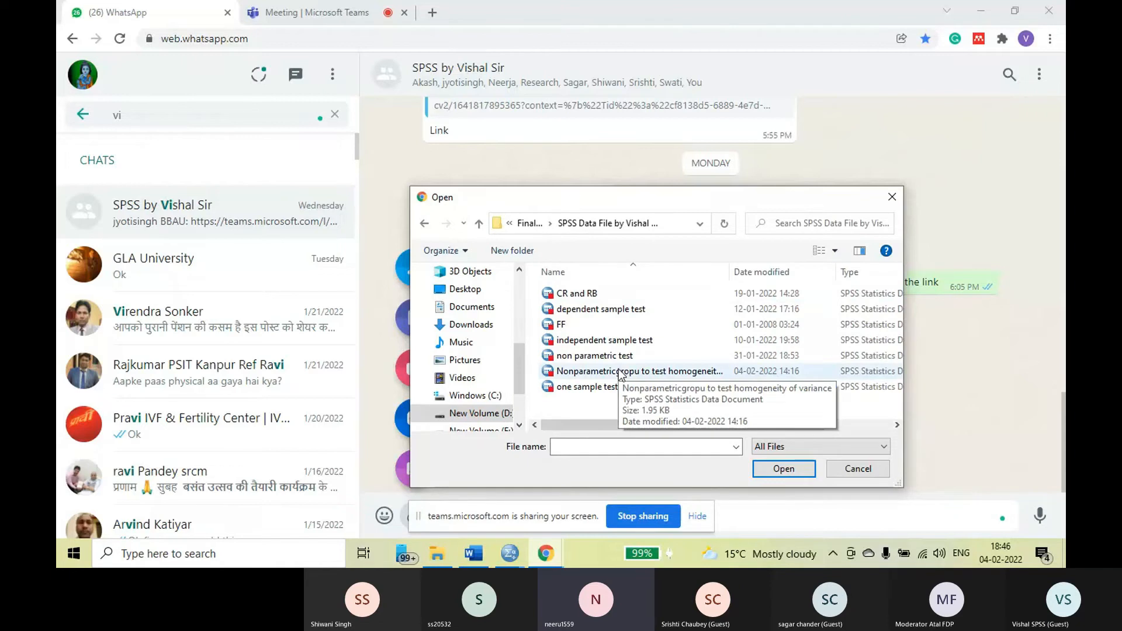
# Attach "Nonparametricgropu to test homogeneity of variance.sav" and send it to the group chat
pyautogui.click(620, 372)
pyautogui.click(775, 471)
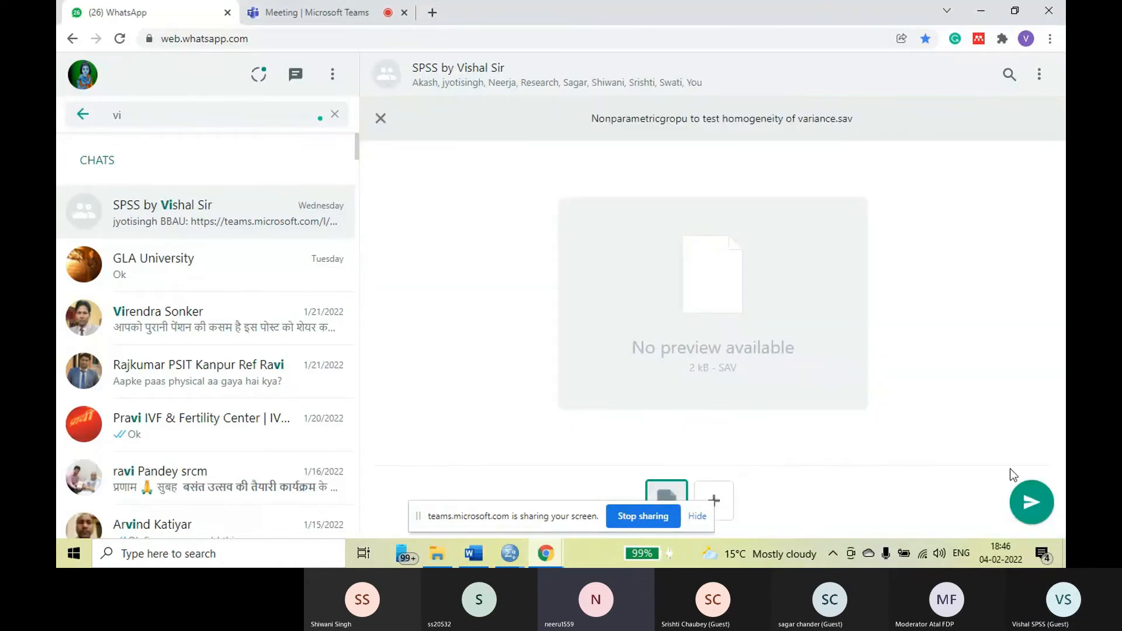
pyautogui.click(1026, 503)
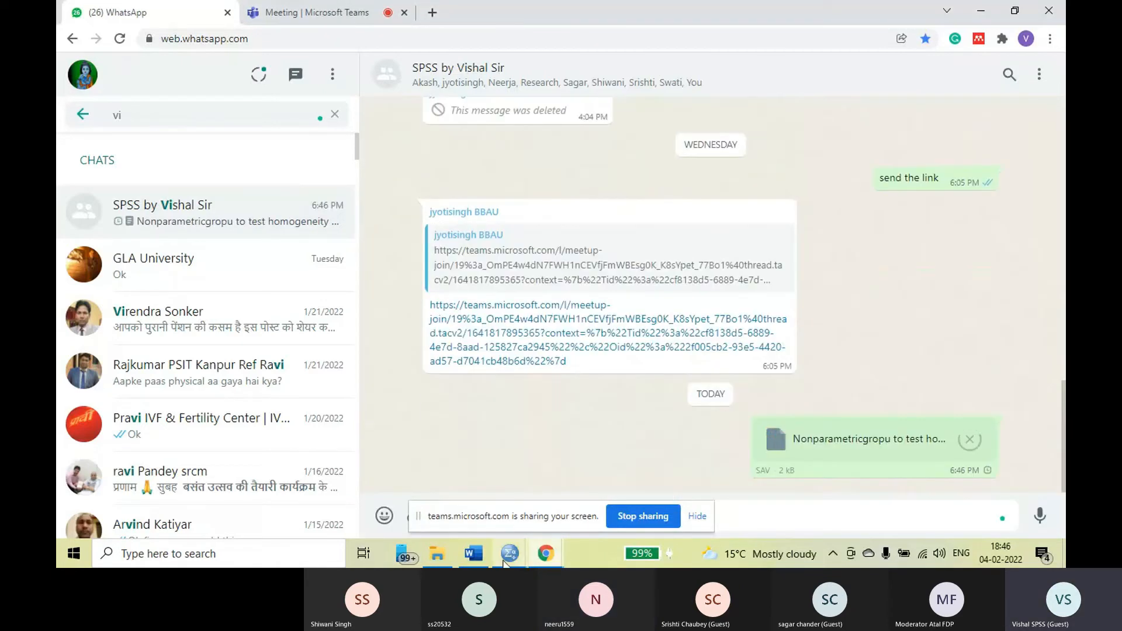
# Switch to the SPSS Data Editor holding the homogeneity of variance dataset and show its Data View
pyautogui.moveTo(510, 554)
pyautogui.click(550, 510)
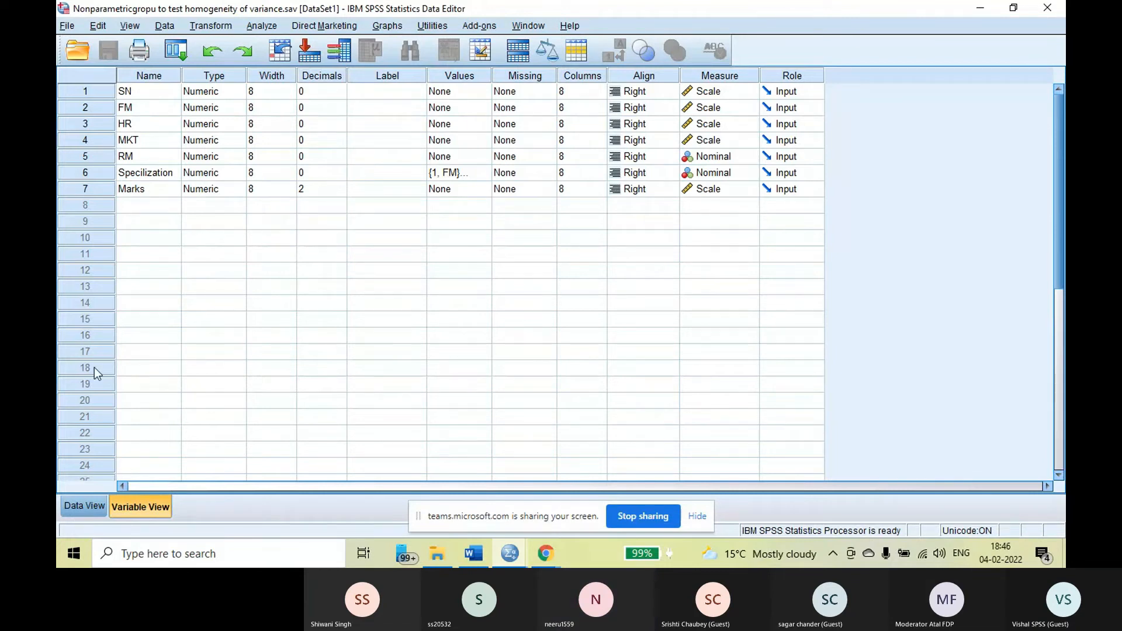
pyautogui.click(95, 504)
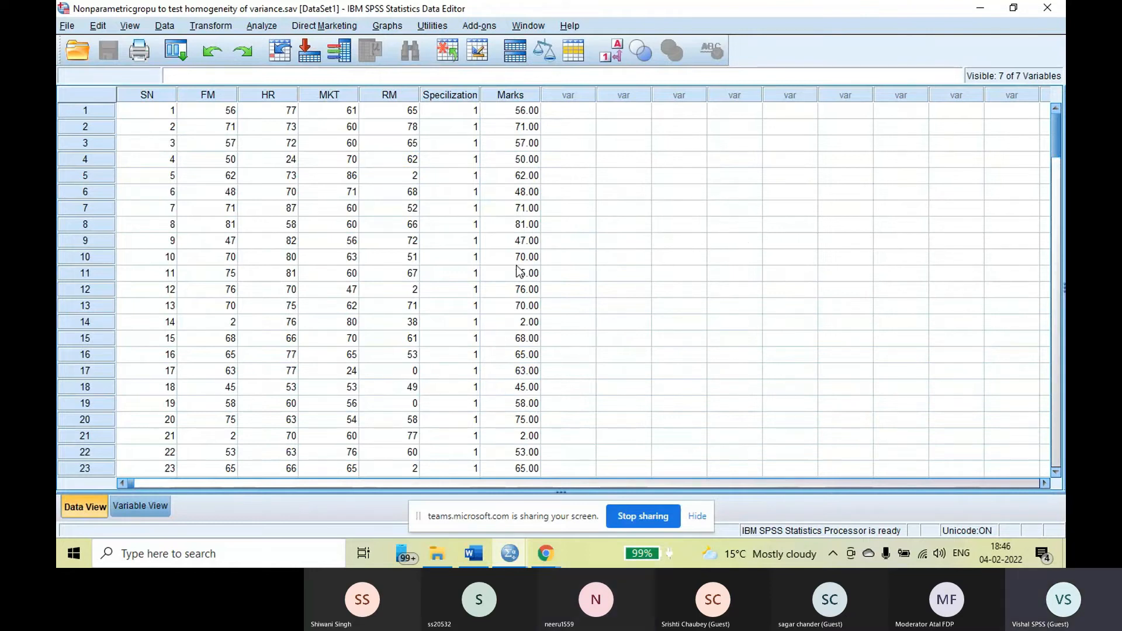
# Examine the Specilization and Marks columns to see how FM marks are stacked under code 1 and where code 2 starts
pyautogui.scroll(-1, 517, 268)
pyautogui.scroll(-5, 515, 268)
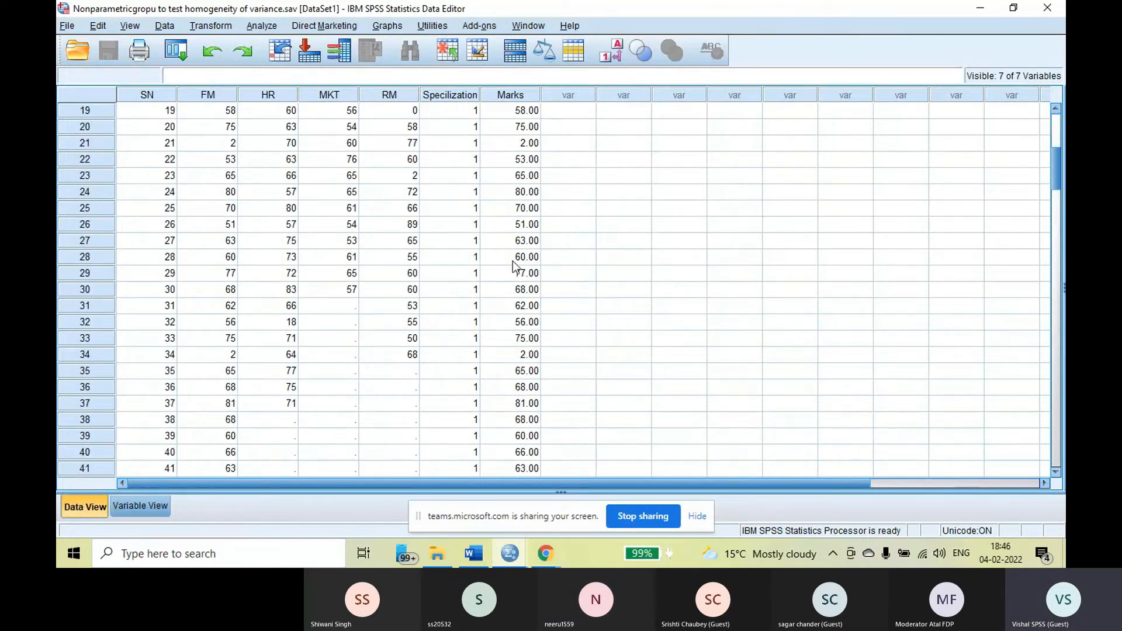
pyautogui.scroll(-4, 513, 266)
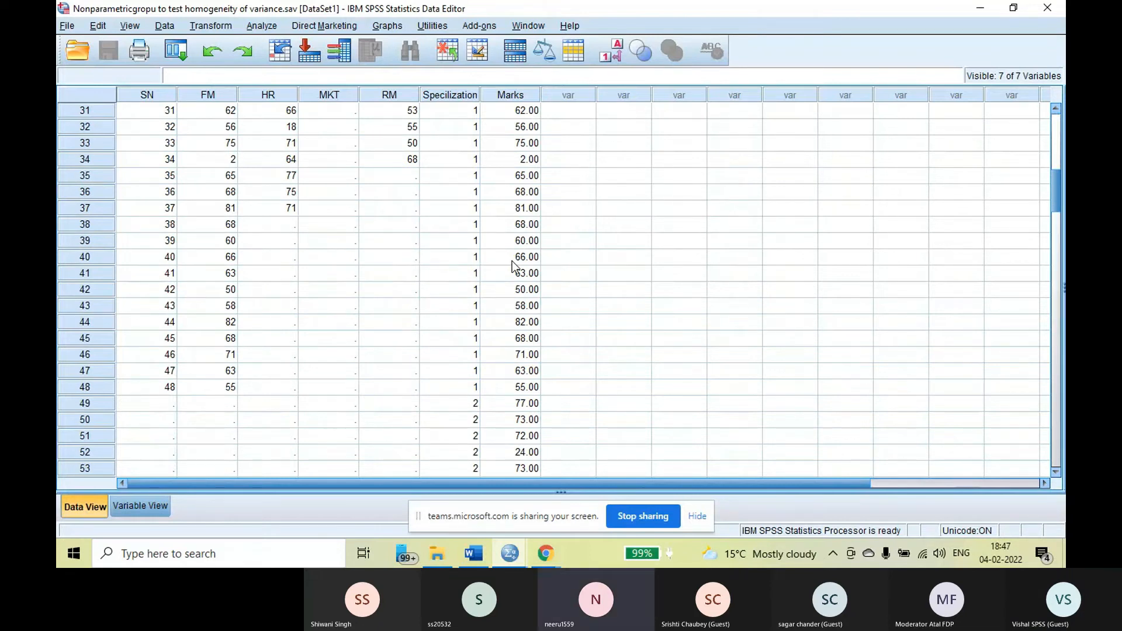
pyautogui.scroll(5, 512, 265)
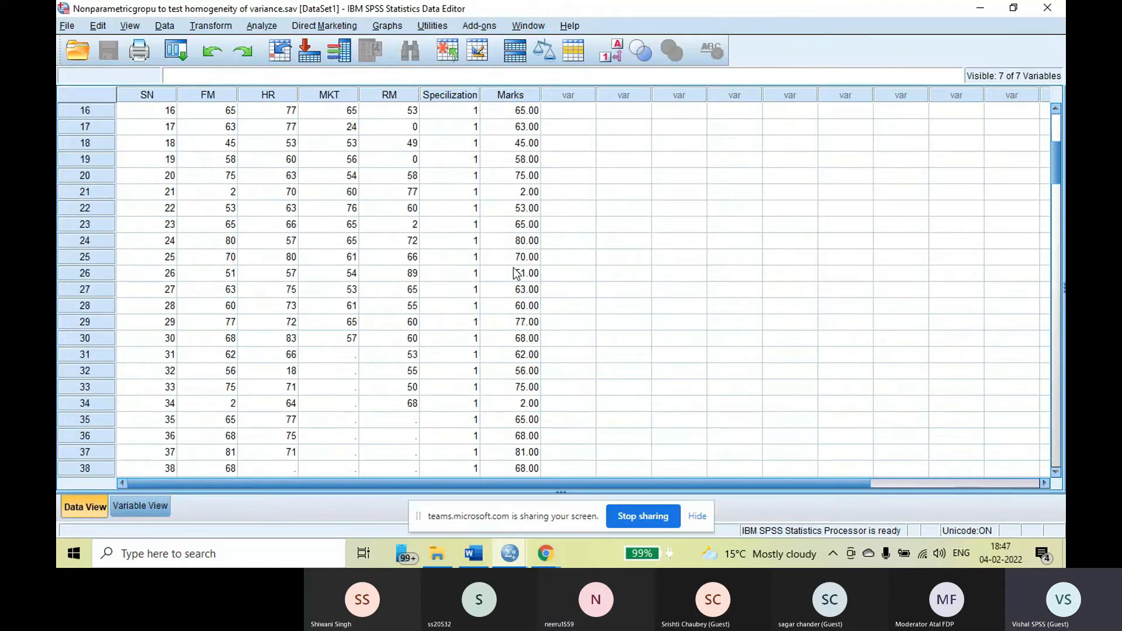
pyautogui.scroll(-3, 515, 273)
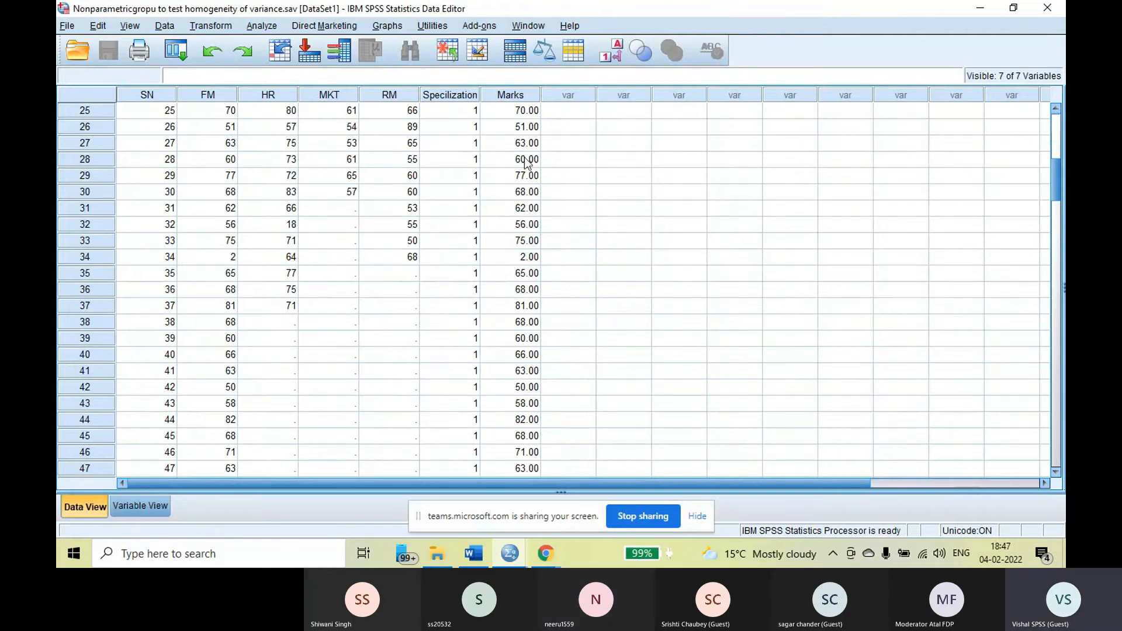
pyautogui.scroll(-2, 247, 187)
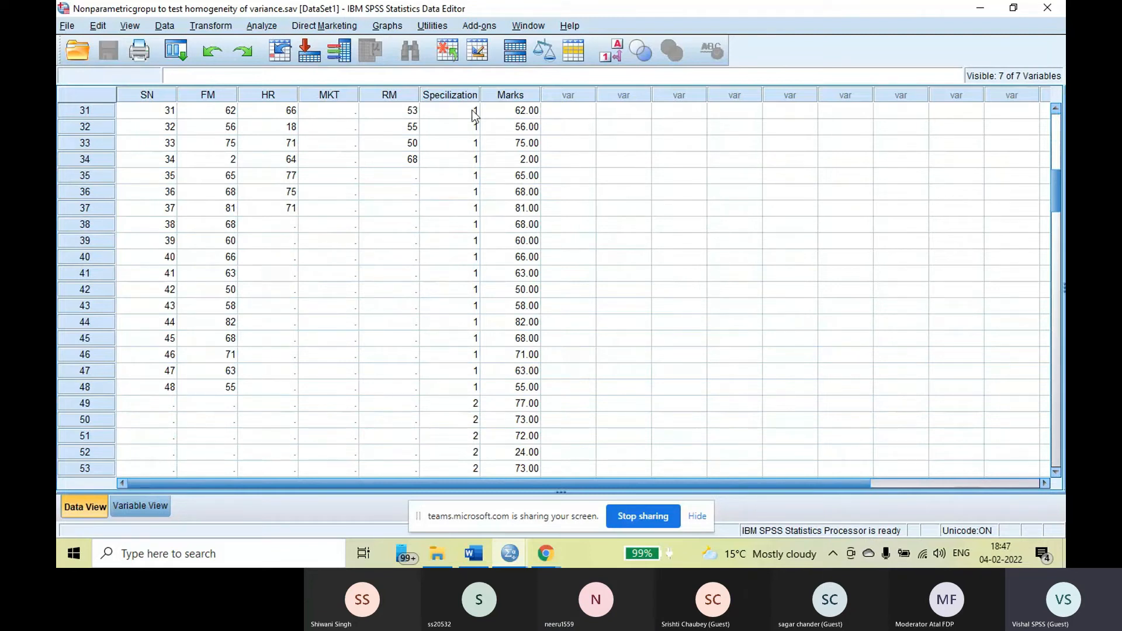
pyautogui.scroll(-4, 471, 110)
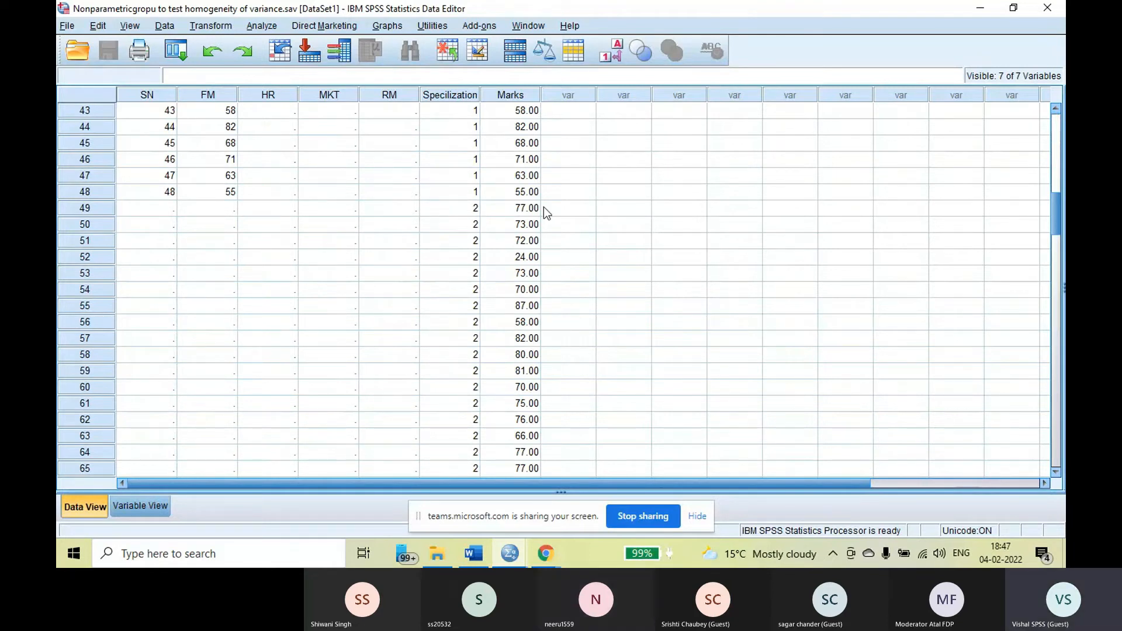
pyautogui.scroll(1, 409, 234)
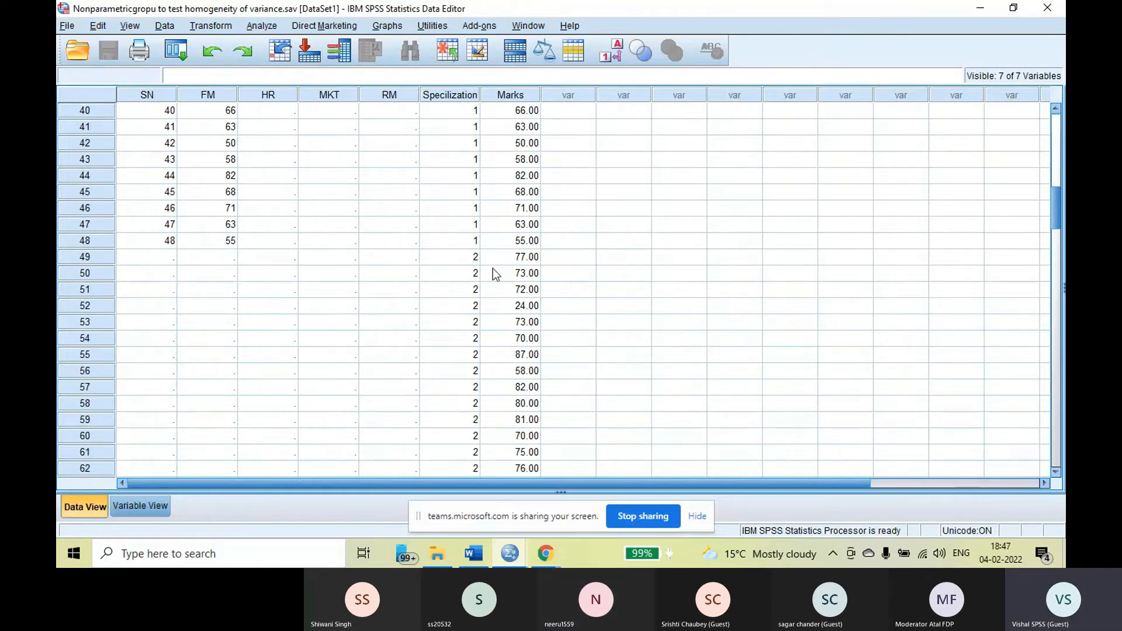
# Examine the Marks rows for Specilization codes 2, 3 and 4, and compare them with the original subject columns in the first rows
pyautogui.scroll(-16, 494, 268)
pyautogui.scroll(3, 493, 272)
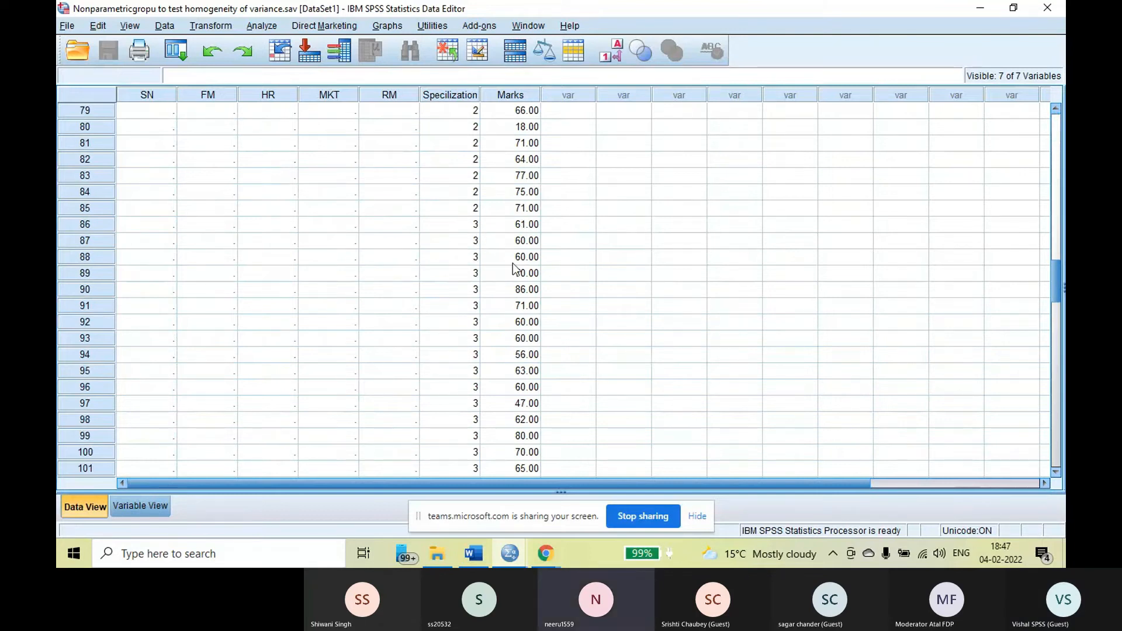
pyautogui.scroll(-19, 513, 268)
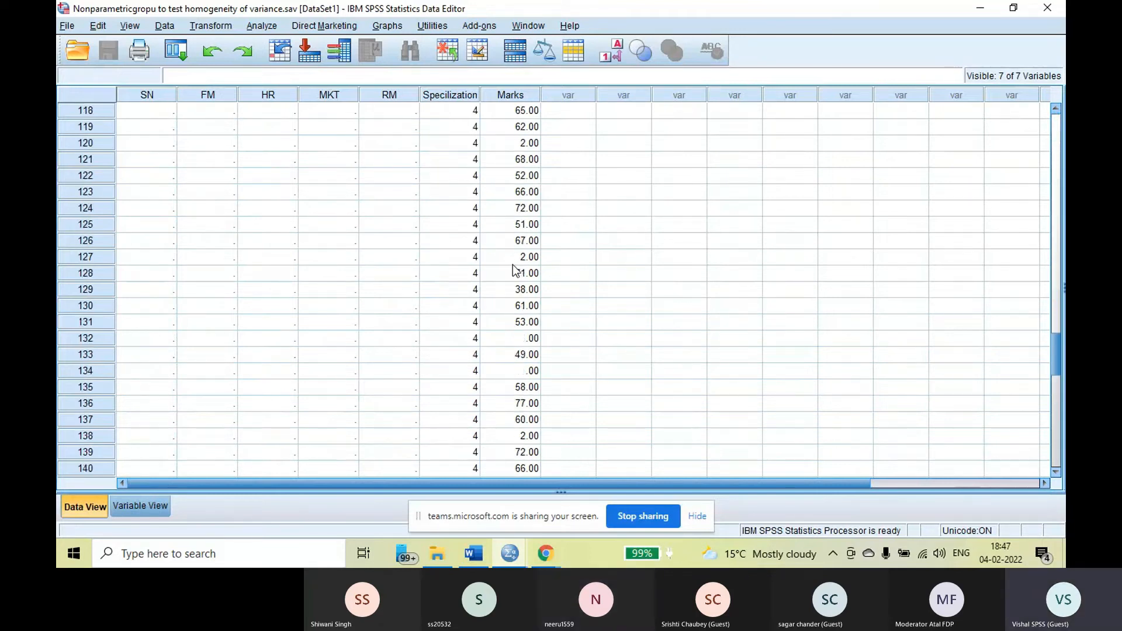
pyautogui.scroll(9, 513, 269)
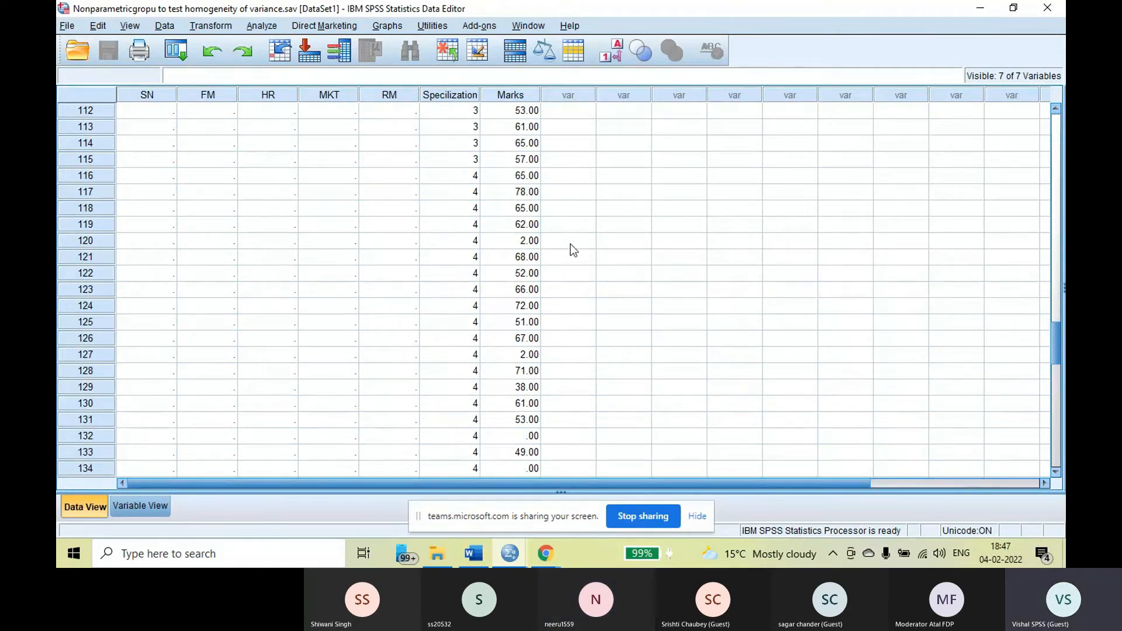
pyautogui.scroll(6, 688, 276)
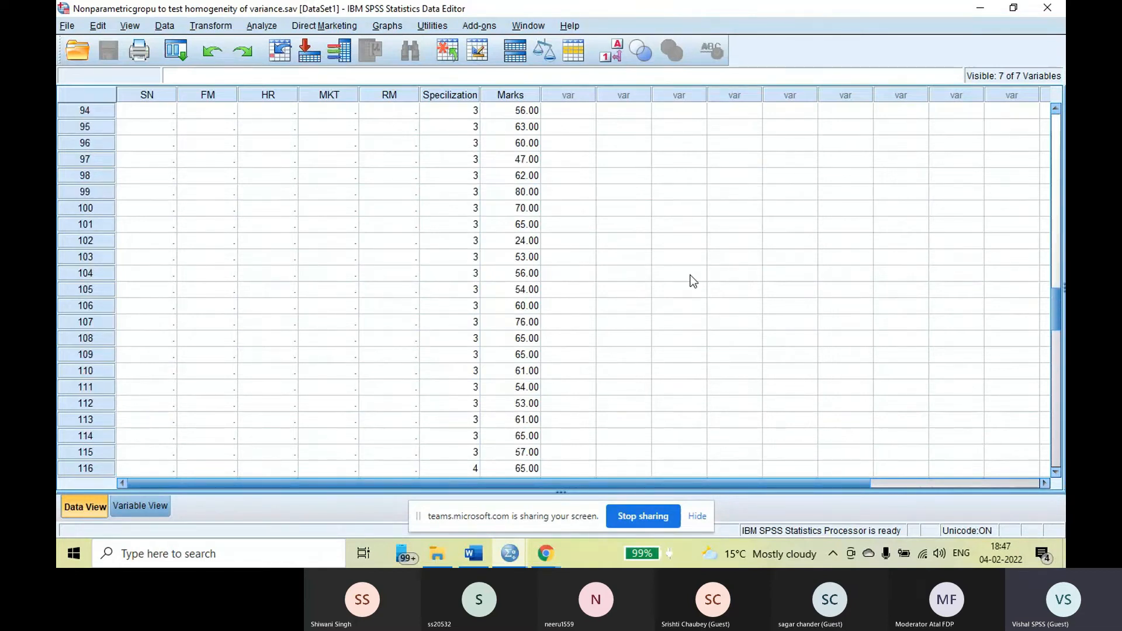
pyautogui.scroll(17, 690, 281)
pyautogui.scroll(13, 682, 281)
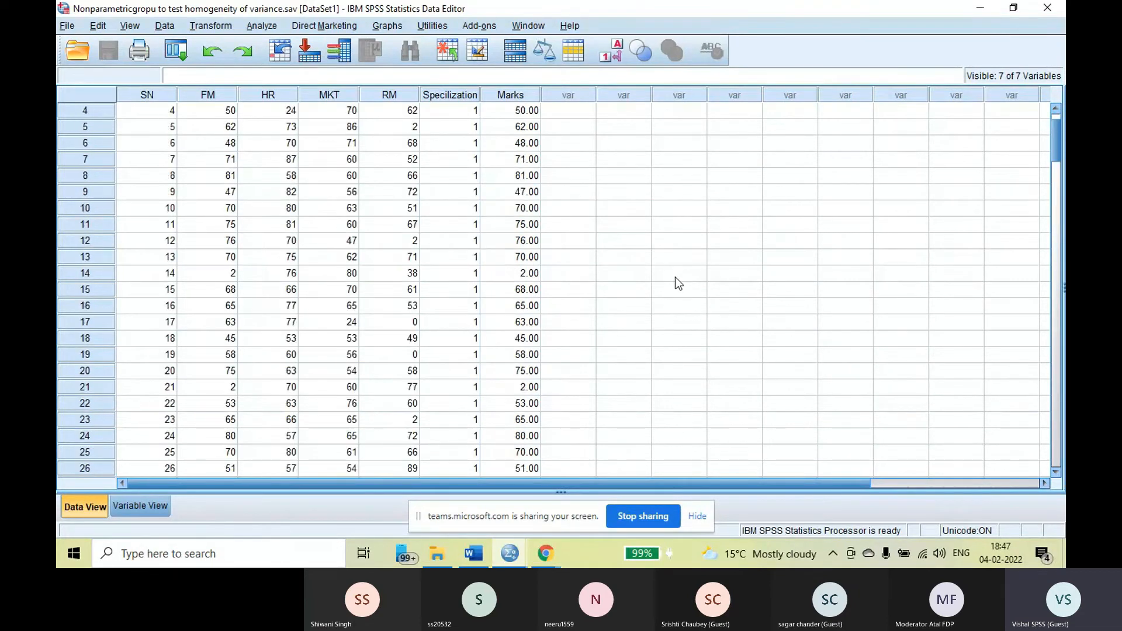
pyautogui.scroll(1, 676, 282)
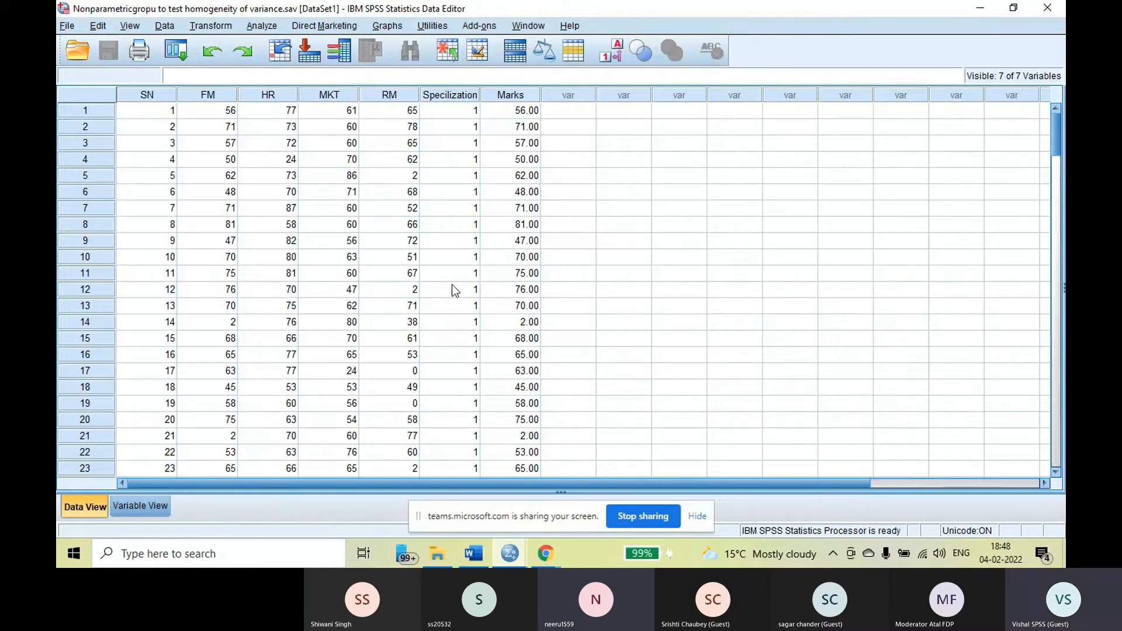
pyautogui.scroll(-2, 455, 290)
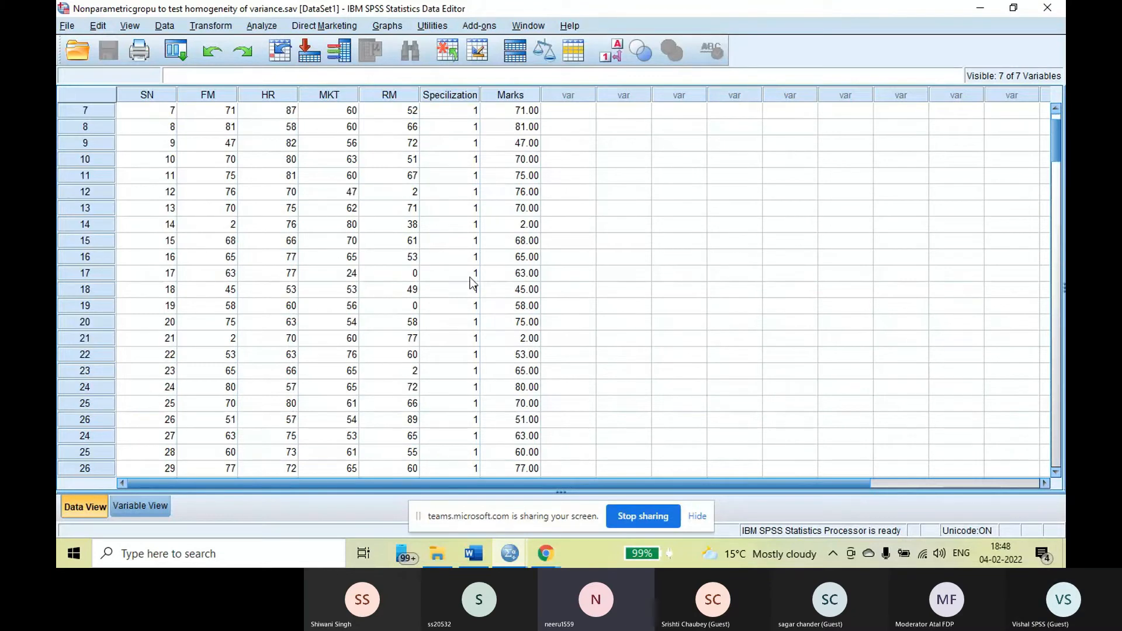
# Examine how the Marks values are stacked under successive Specilization codes, and return to the first rows of the dataset
pyautogui.scroll(-12, 473, 284)
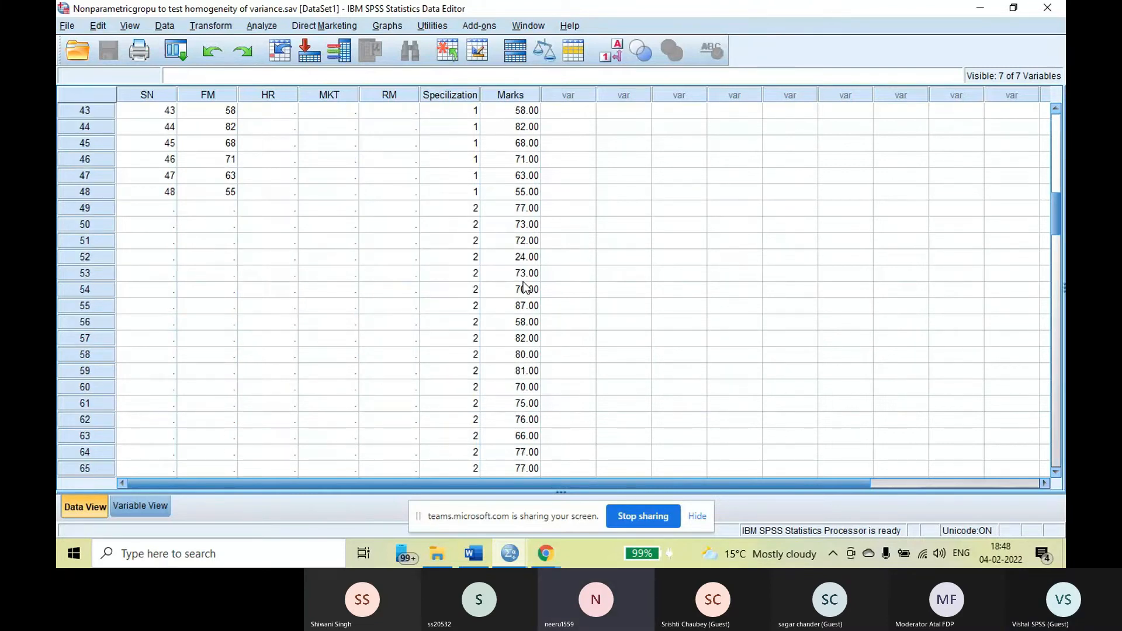
pyautogui.scroll(-10, 524, 288)
pyautogui.scroll(7, 523, 288)
pyautogui.scroll(17, 489, 176)
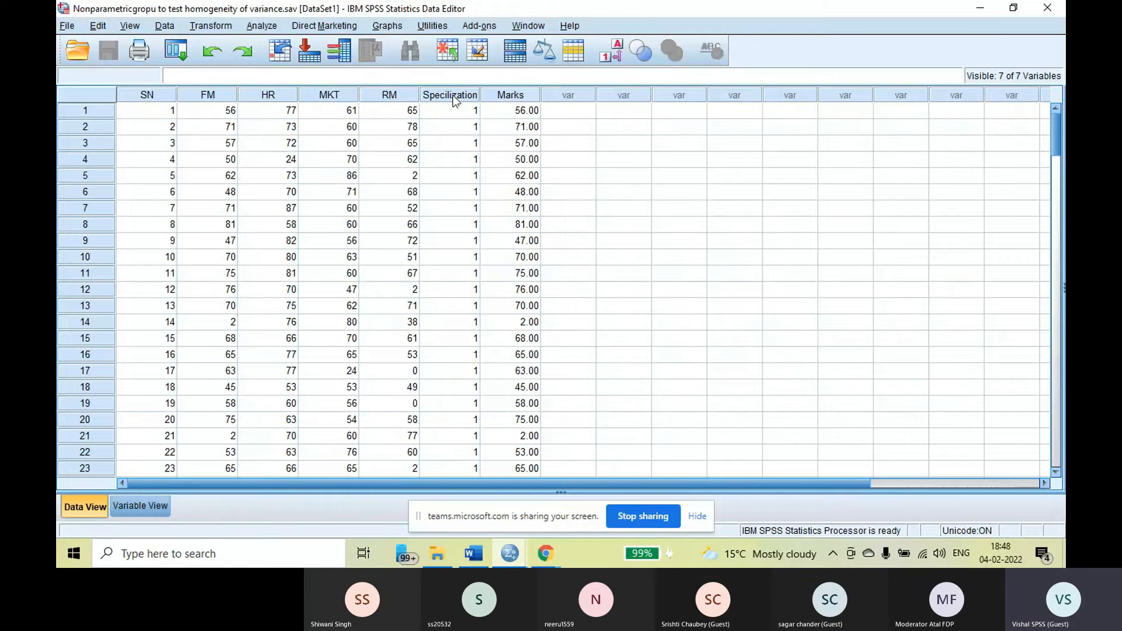
# Check the value labels defined for the Specilization variable, accept them, and return to the Data View
pyautogui.click(141, 506)
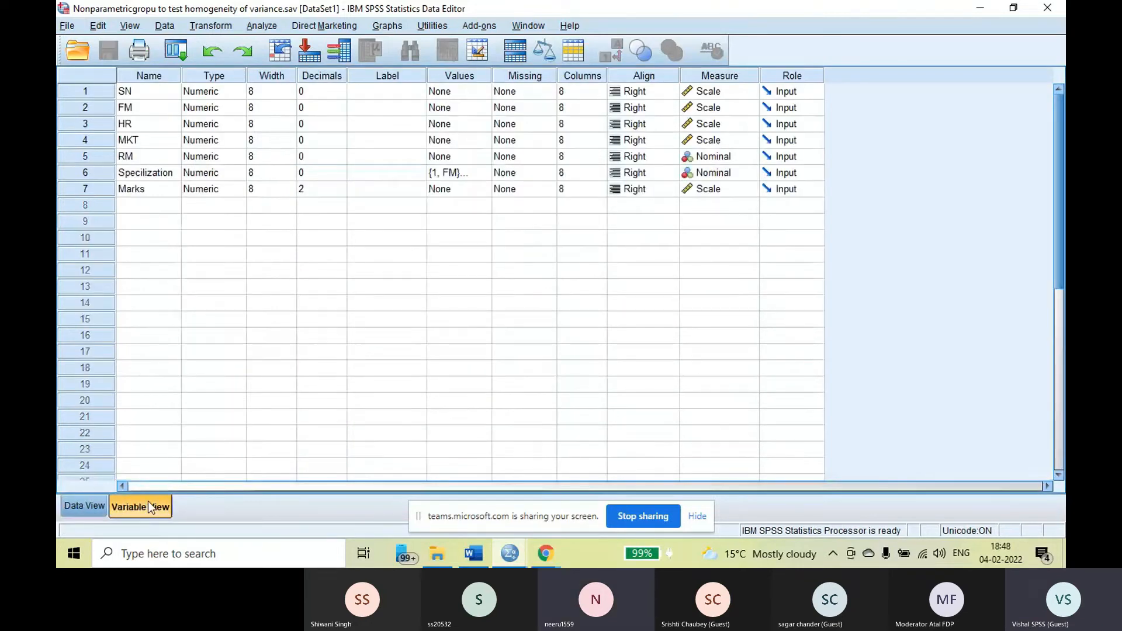
pyautogui.click(490, 173)
pyautogui.click(490, 173)
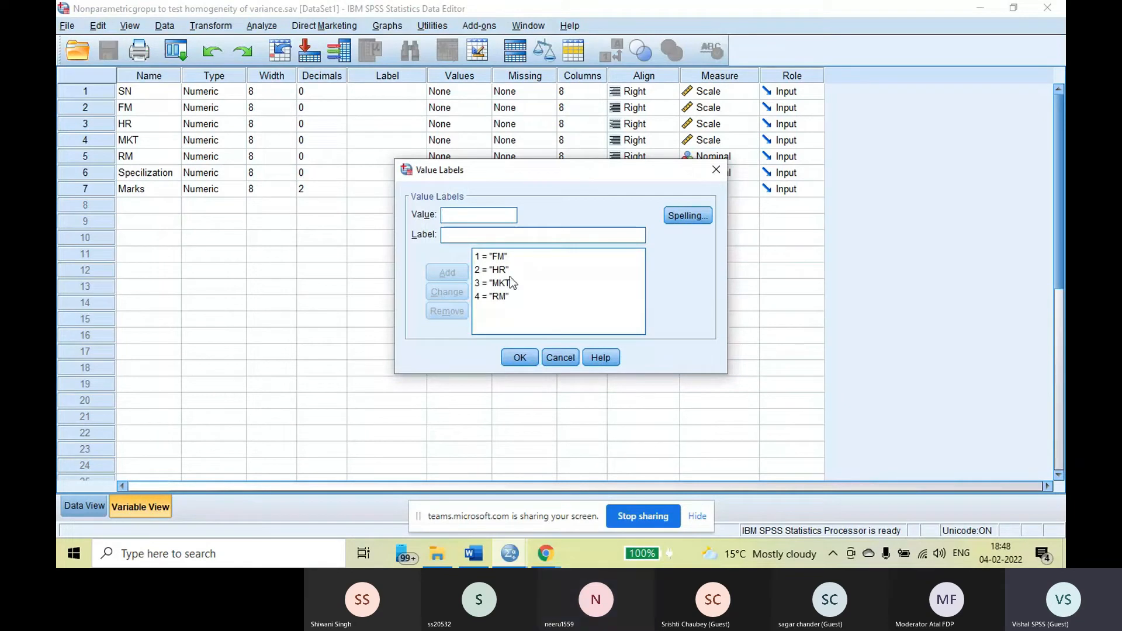
pyautogui.click(517, 358)
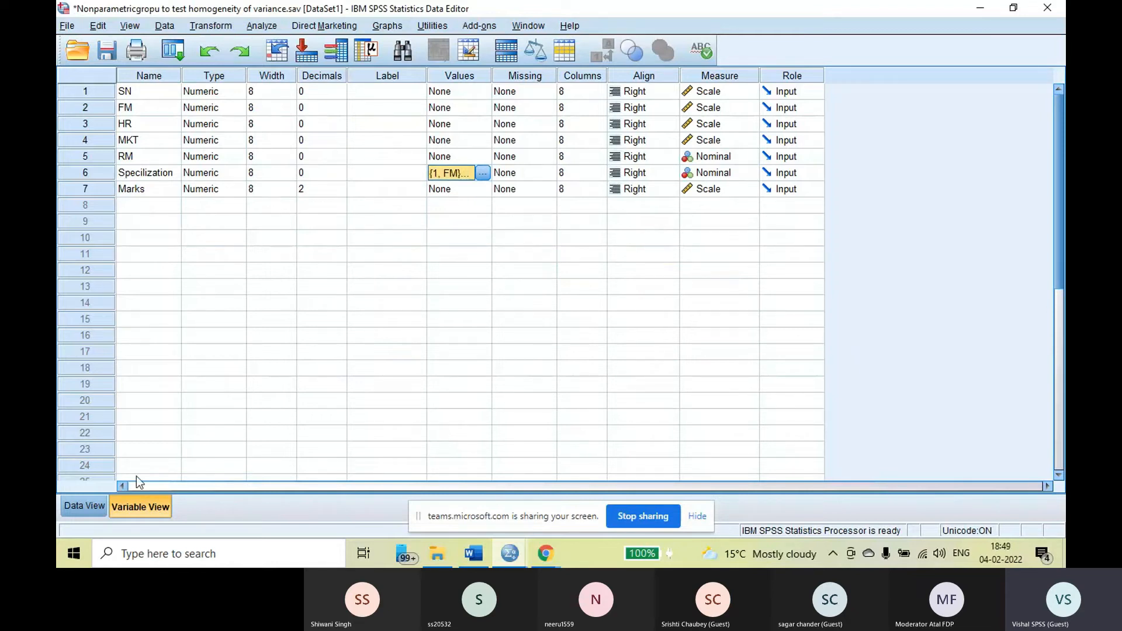
pyautogui.click(77, 506)
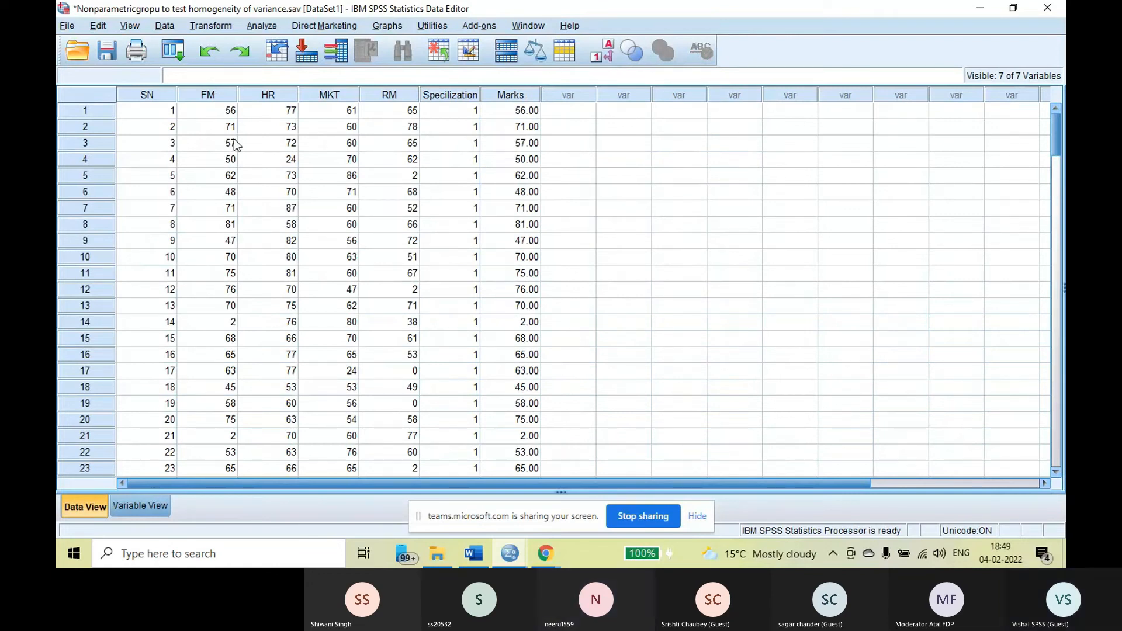
# Select the FM values in rows 1 to 48 and go to the first Marks cell to show where they are stacked
pyautogui.moveTo(225, 112); pyautogui.dragTo(213, 369)
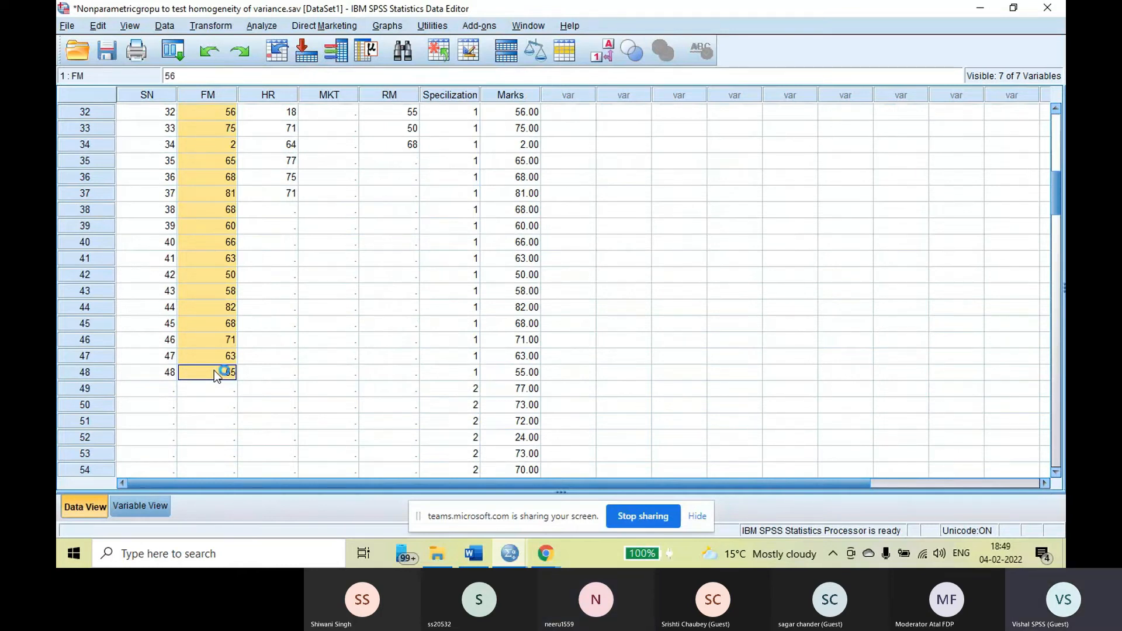
pyautogui.rightClick(214, 370)
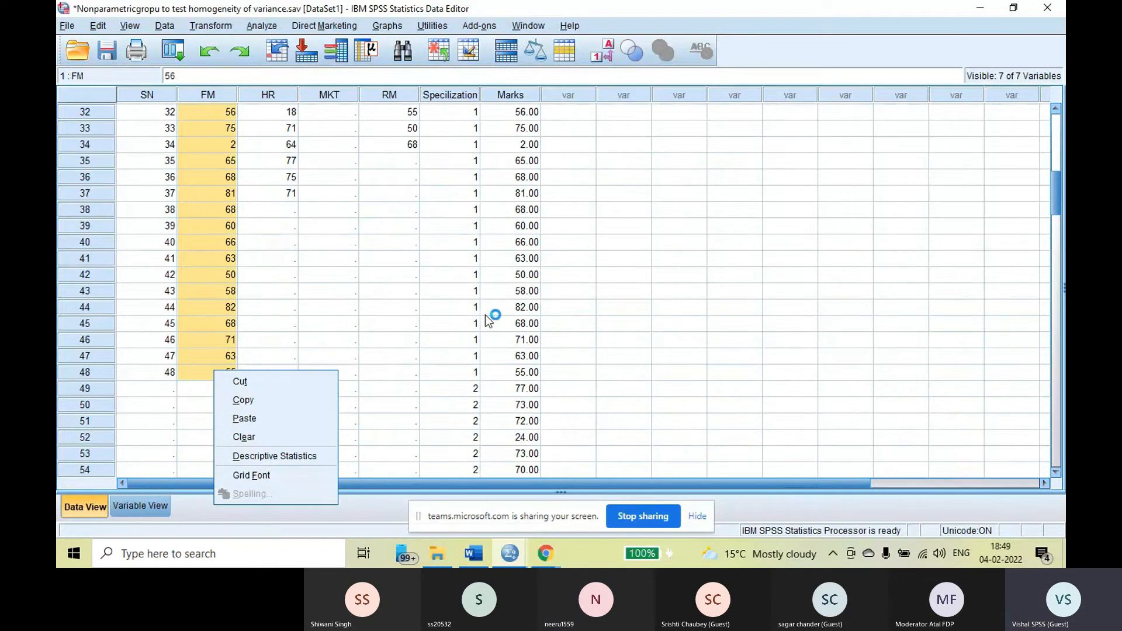
pyautogui.scroll(10, 713, 300)
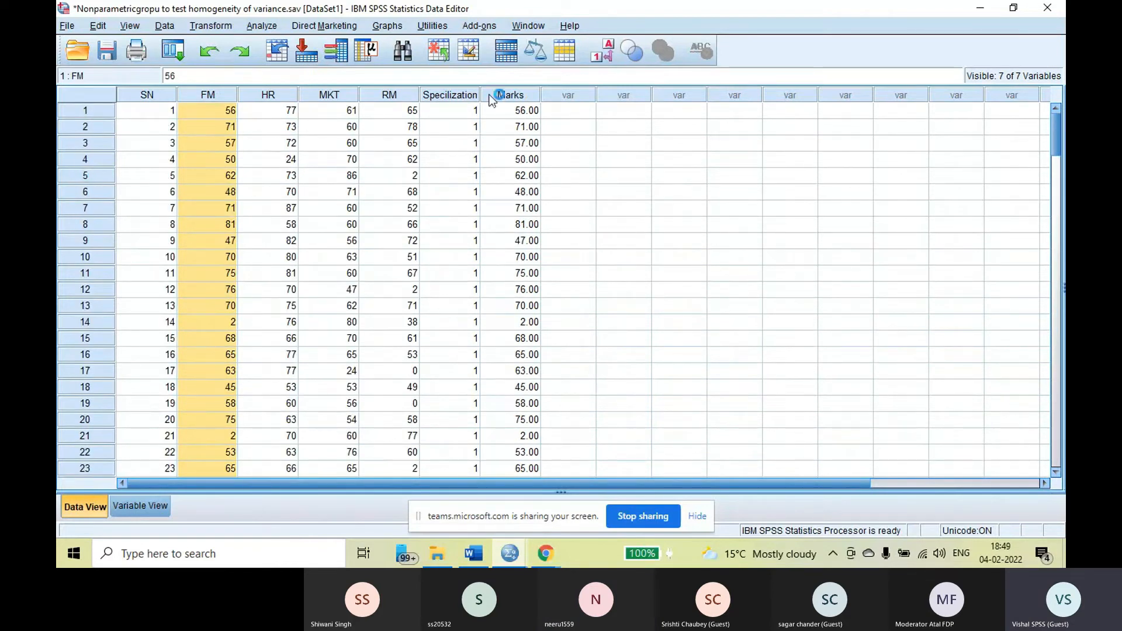
pyautogui.click(524, 111)
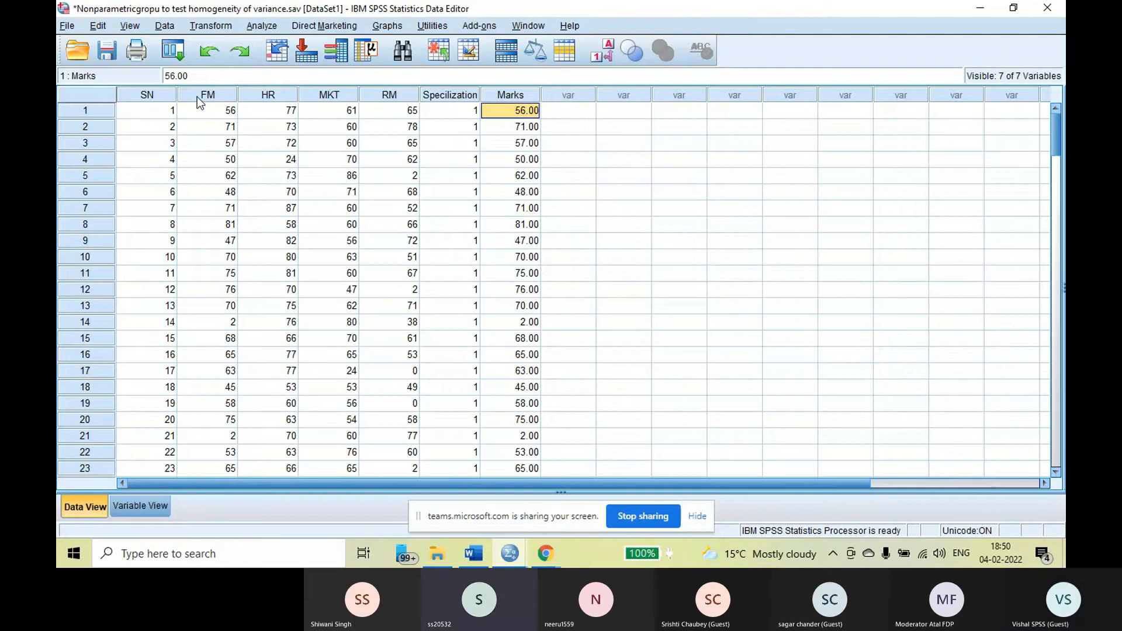
# Compare where the FM, HR, MKT and RM columns end with the stacked Specilization and Marks rows, through to the last case
pyautogui.scroll(-12, 248, 271)
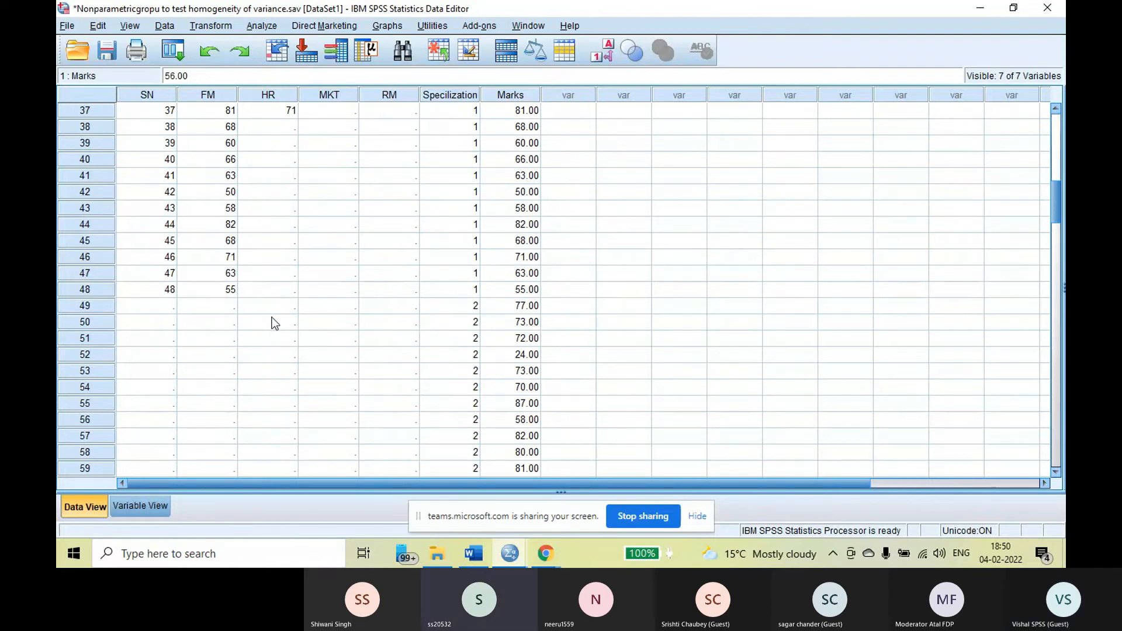
pyautogui.scroll(5, 416, 314)
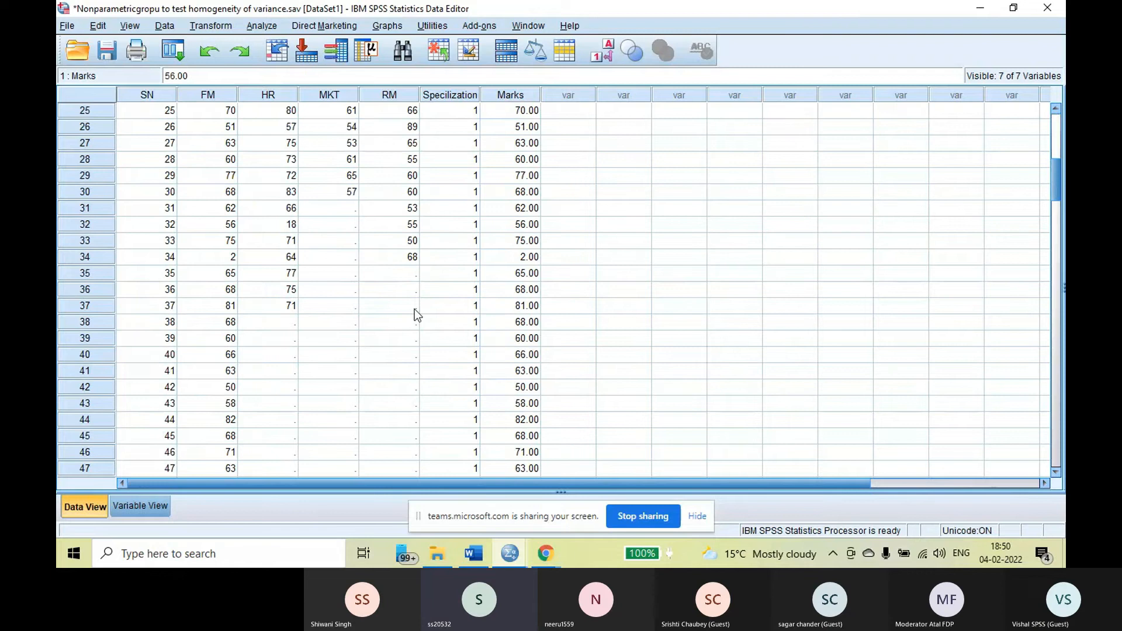
pyautogui.scroll(2, 415, 311)
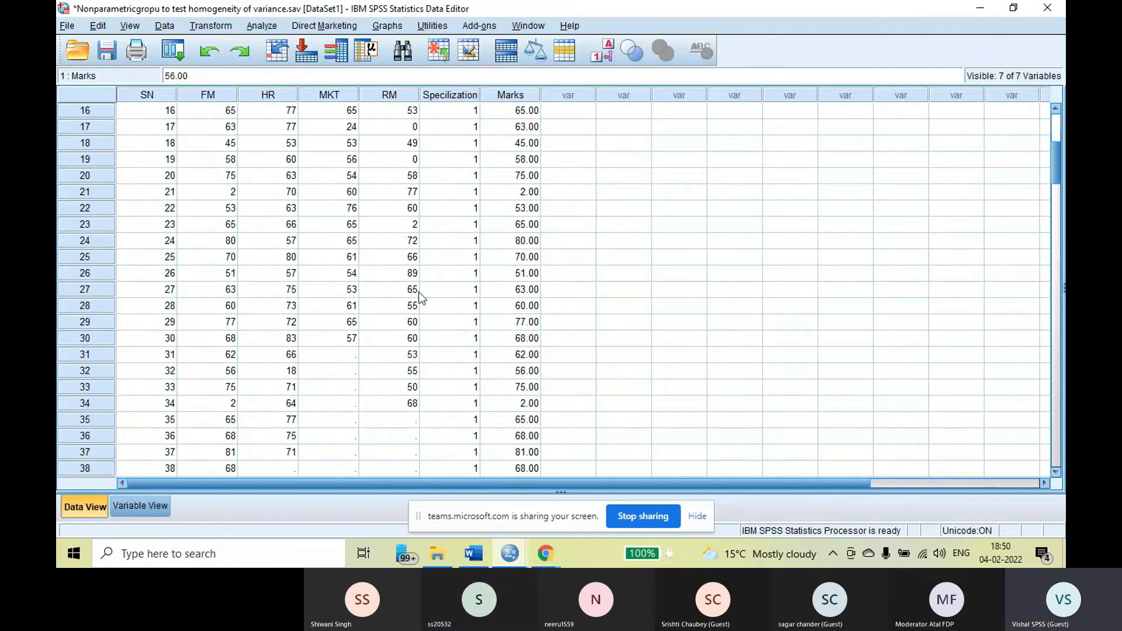
pyautogui.scroll(-5, 415, 298)
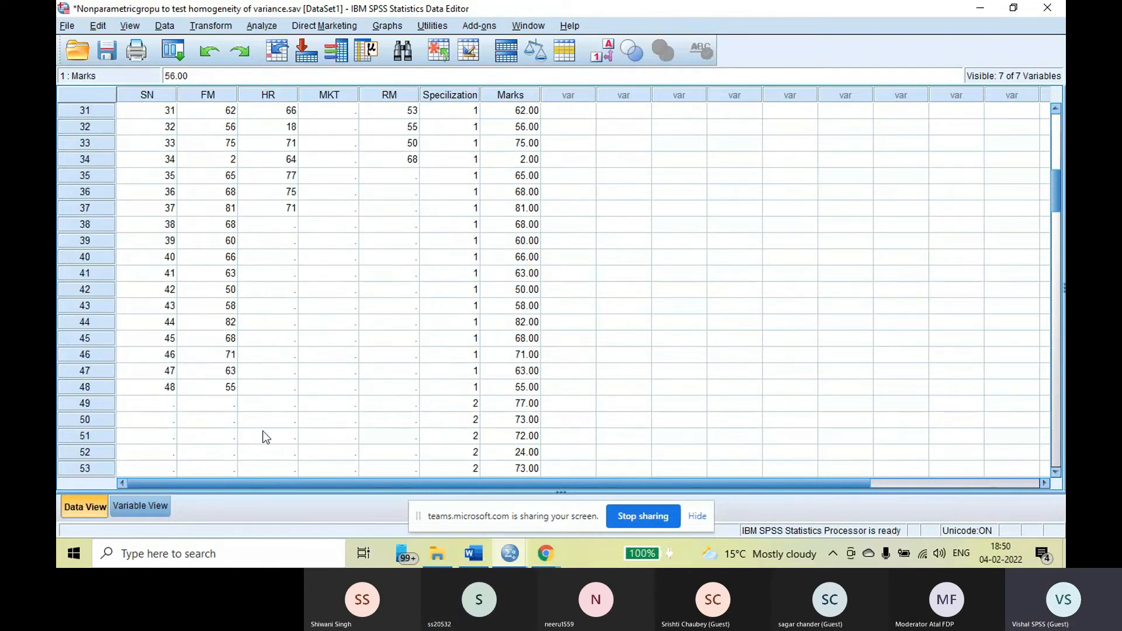
pyautogui.click(230, 387)
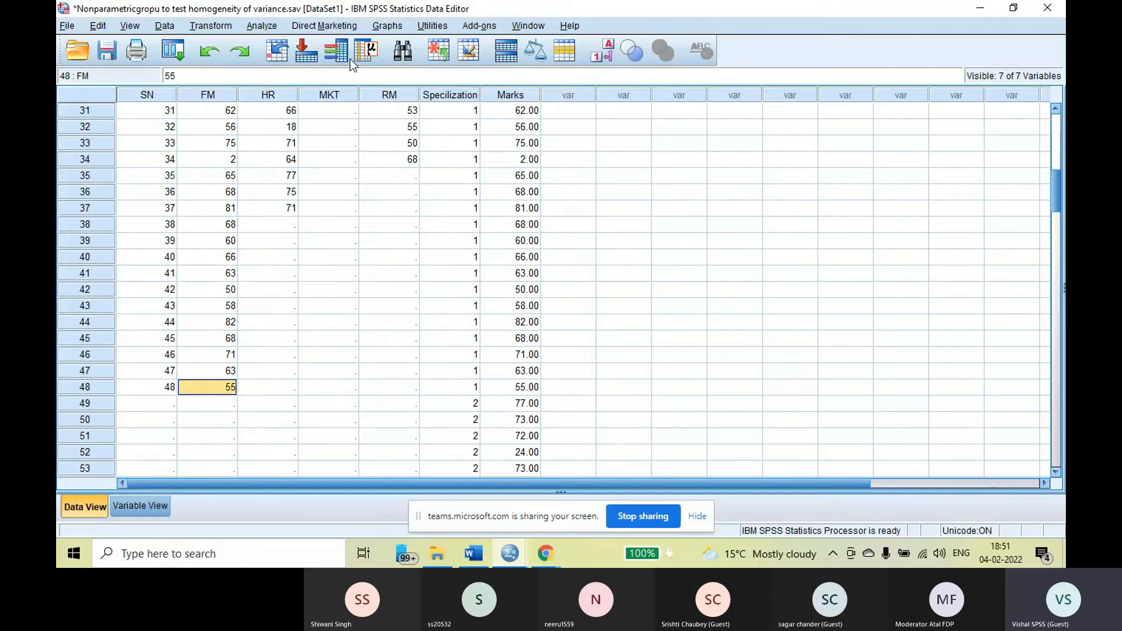
pyautogui.scroll(5, 423, 335)
pyautogui.scroll(-3, 391, 334)
pyautogui.scroll(-1, 392, 335)
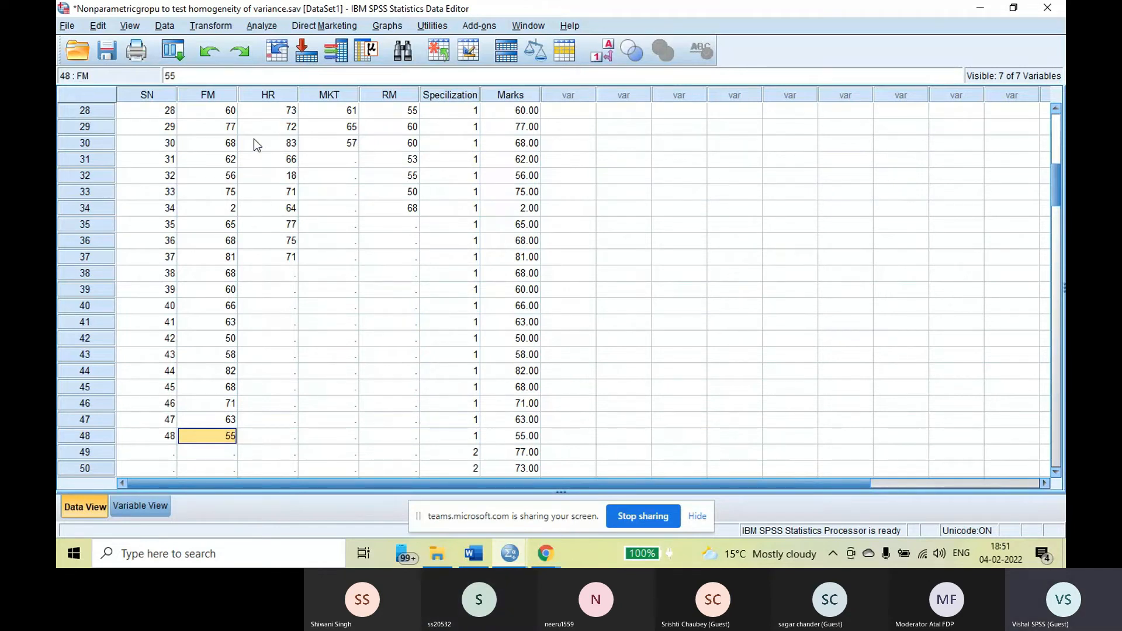
pyautogui.scroll(-2, 563, 146)
pyautogui.scroll(-20, 569, 218)
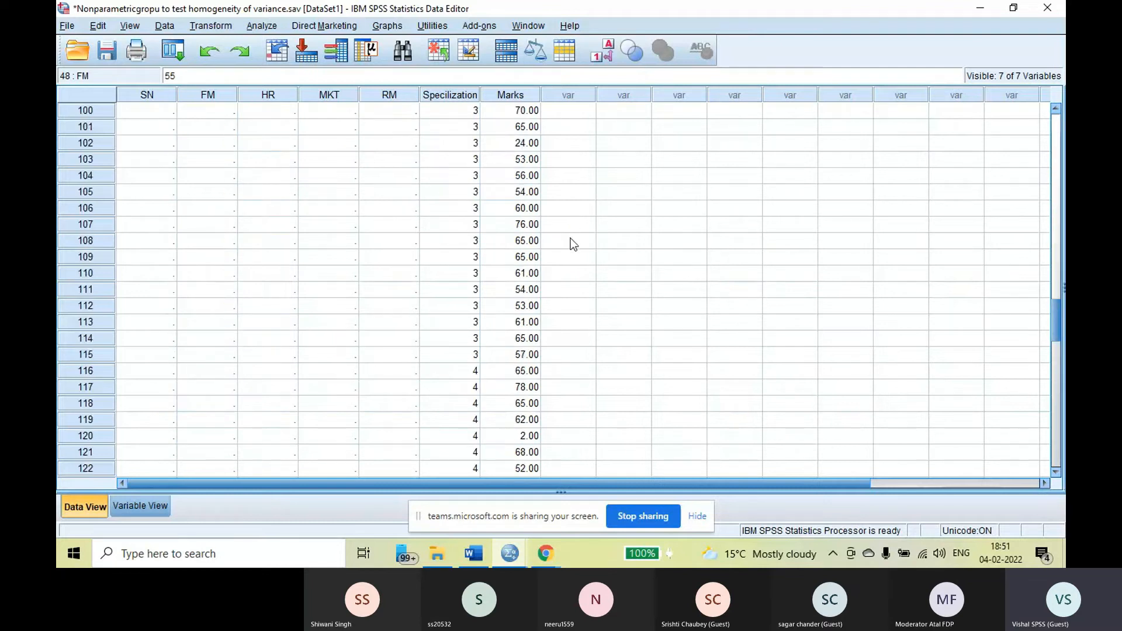
pyautogui.scroll(3, 572, 277)
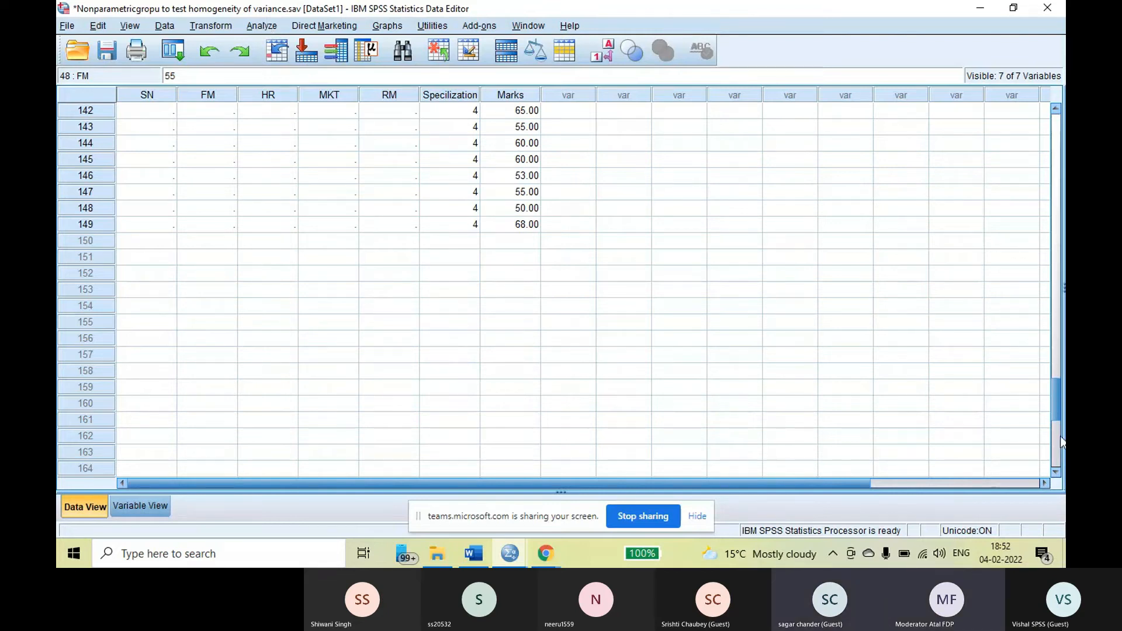
# Set up a legacy one-sample Kolmogorov-Smirnov test with Marks as the test variable
pyautogui.click(261, 26)
pyautogui.moveTo(321, 286)
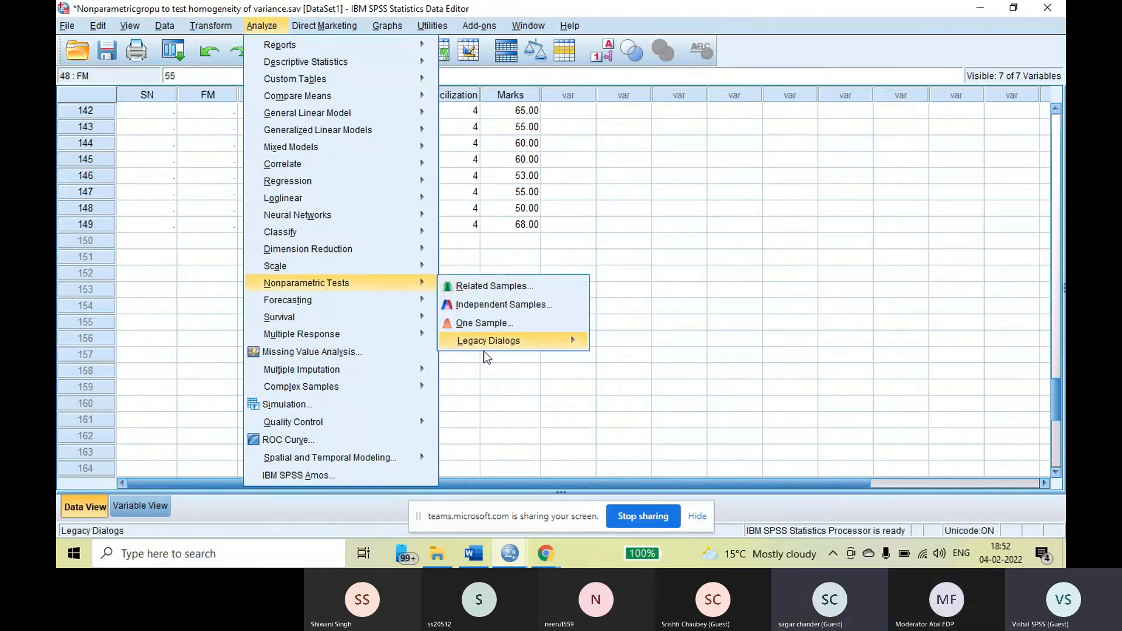
pyautogui.moveTo(486, 339)
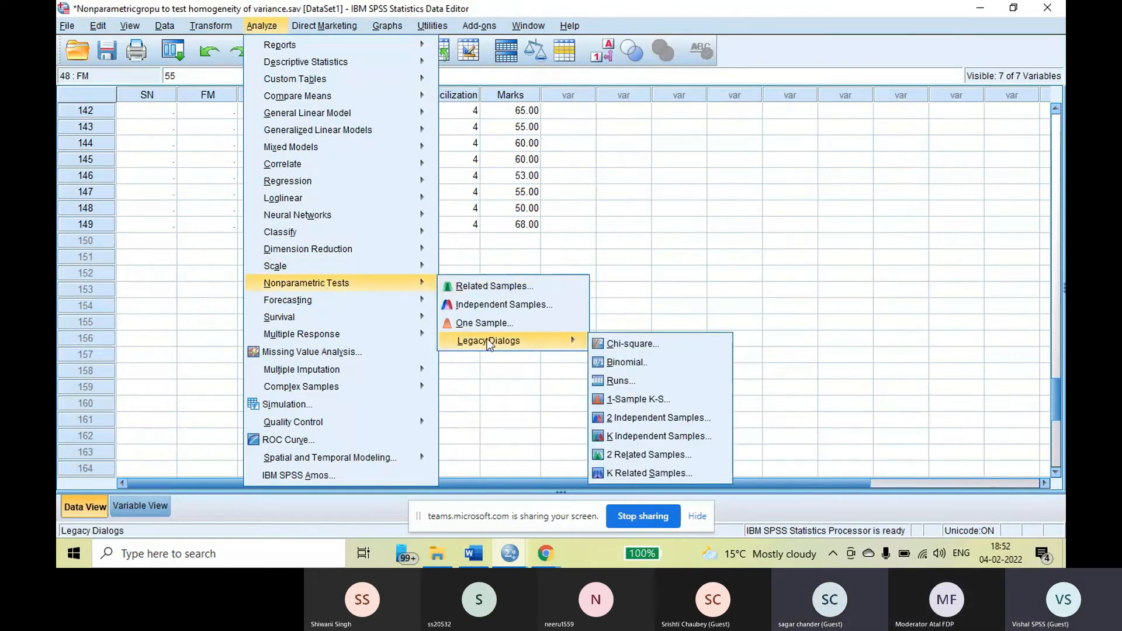
pyautogui.click(637, 400)
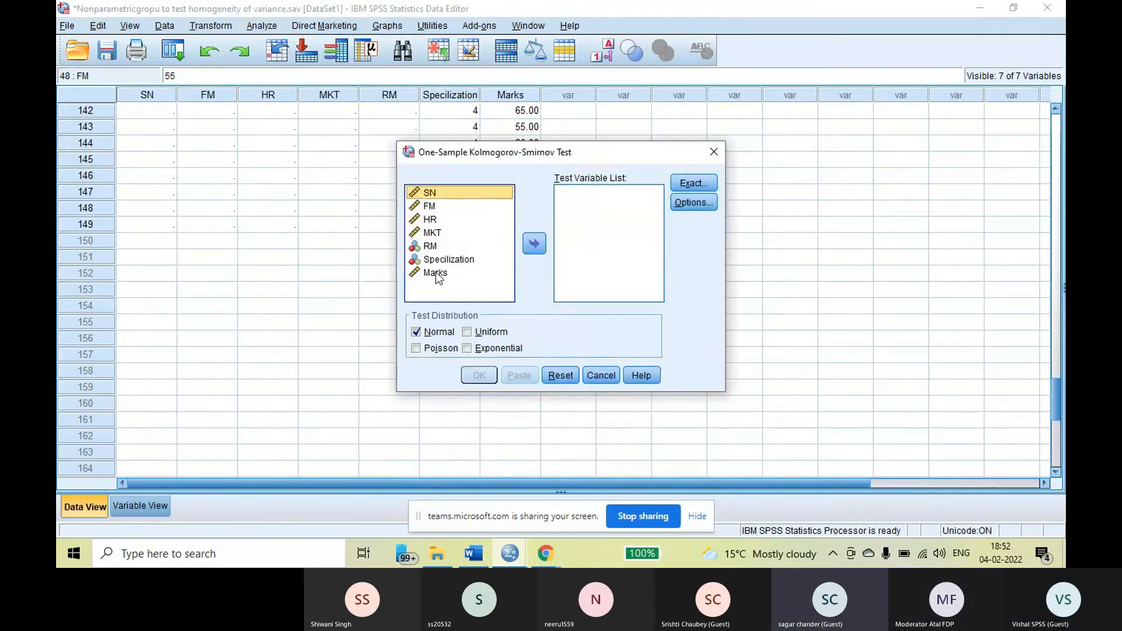
pyautogui.click(436, 274)
pyautogui.click(534, 244)
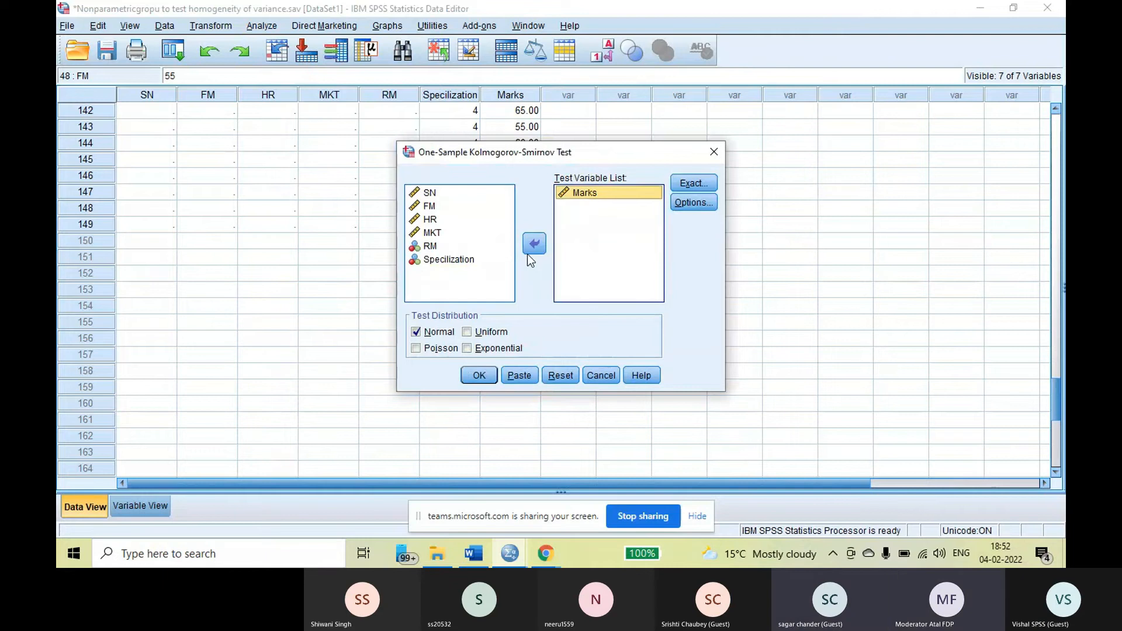
# Try the other test distribution options, keep only Normal selected, and run the Kolmogorov-Smirnov test
pyautogui.click(465, 333)
pyautogui.click(467, 349)
pyautogui.click(414, 349)
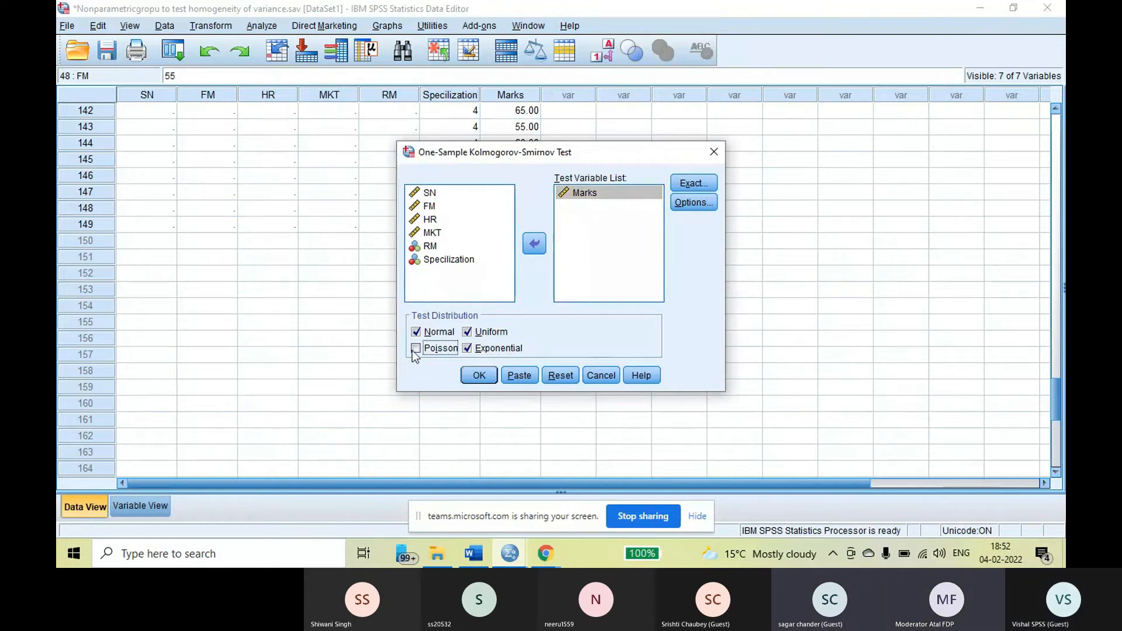
pyautogui.click(467, 349)
pyautogui.click(467, 332)
pyautogui.click(478, 377)
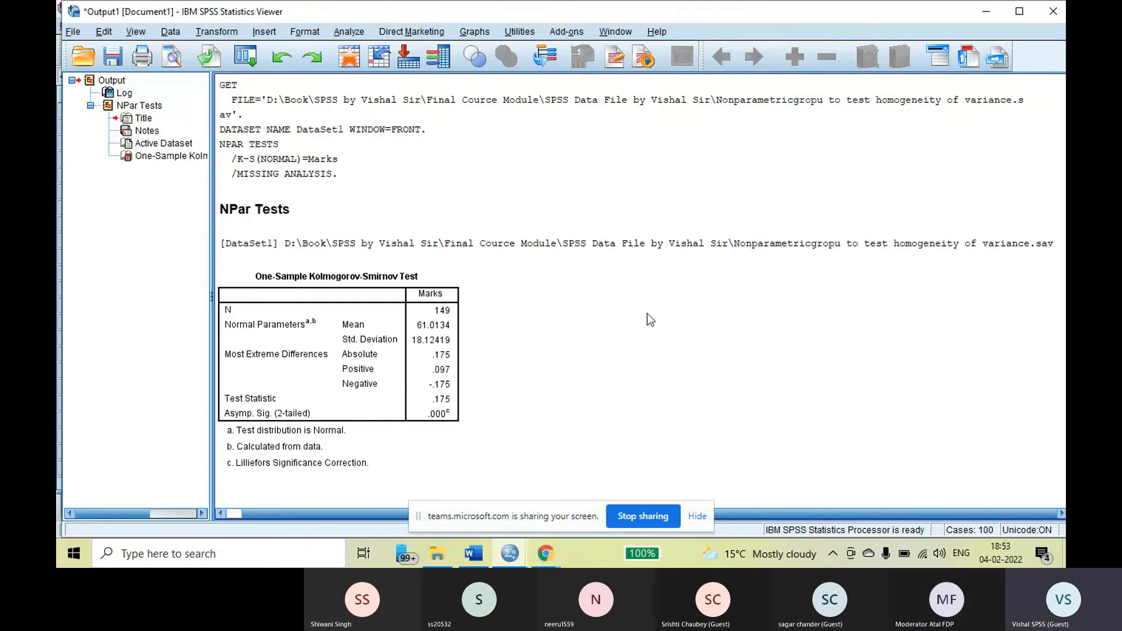
# Delete the log and all Kolmogorov-Smirnov test results from the output document
pyautogui.click(103, 82)
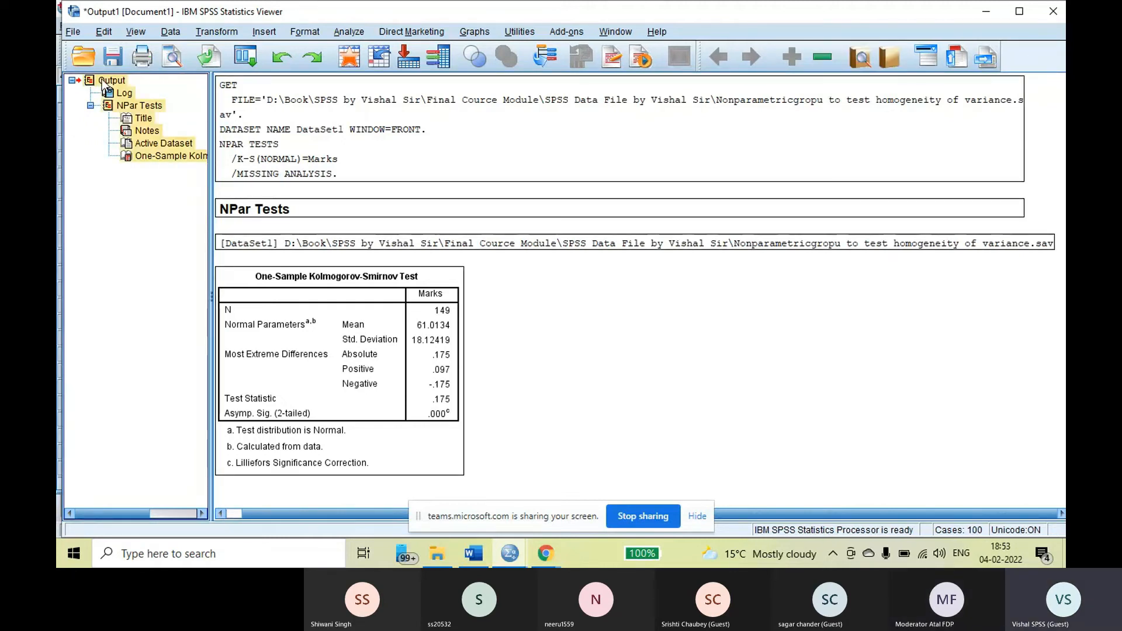
pyautogui.rightClick(151, 159)
pyautogui.click(166, 177)
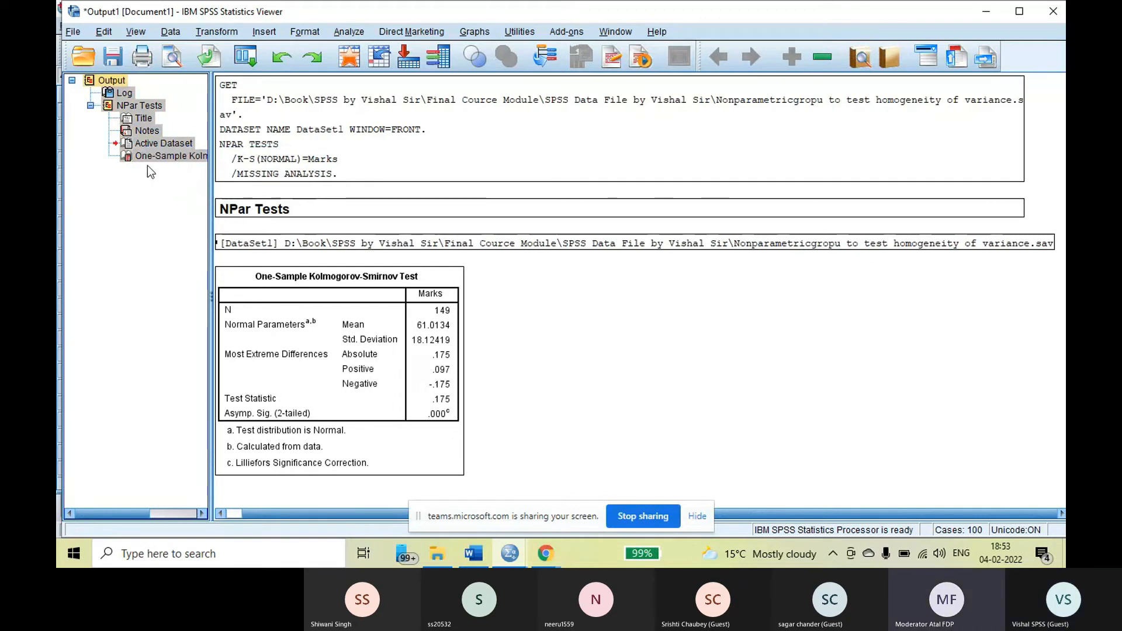
pyautogui.press('Delete')
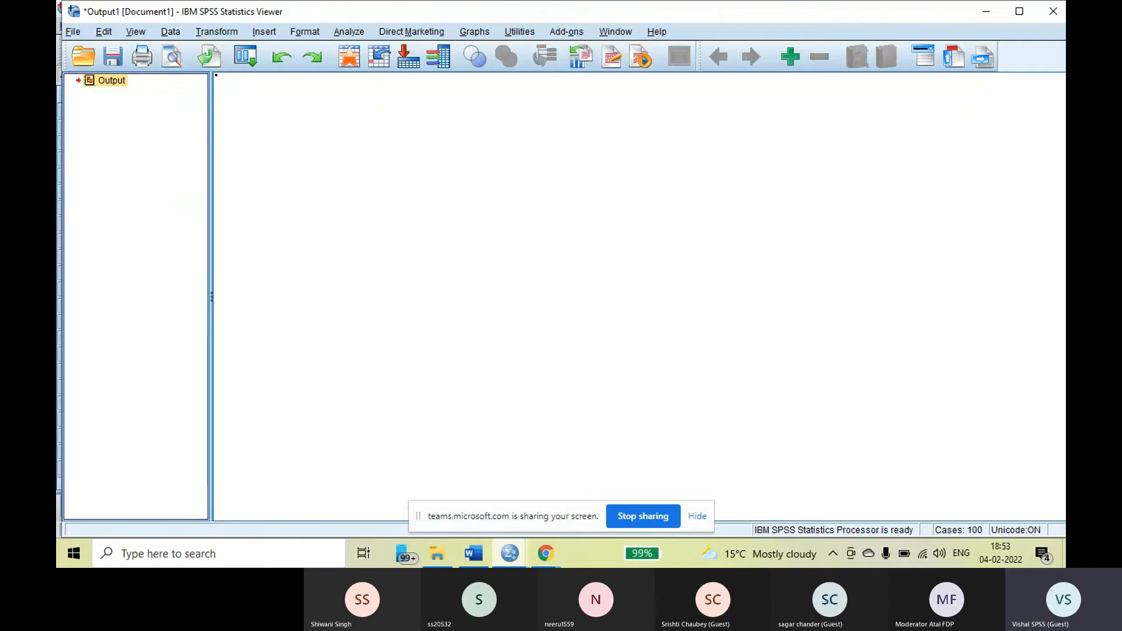
# Return to the Data Editor and save the homogeneity of variance dataset
pyautogui.click(508, 560)
pyautogui.click(446, 498)
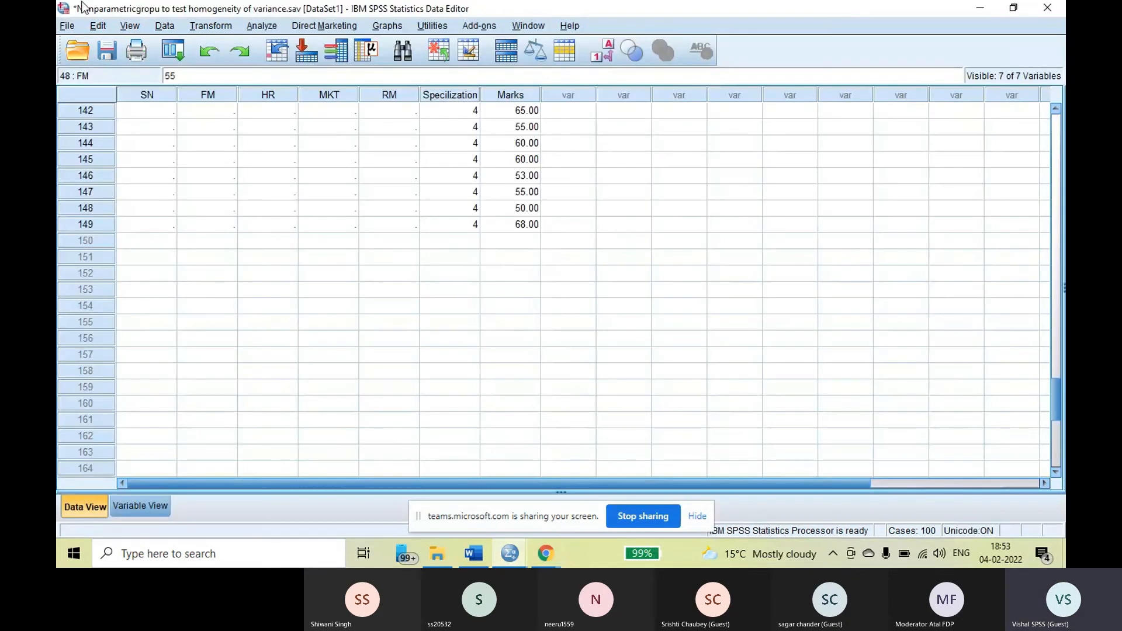
pyautogui.click(107, 51)
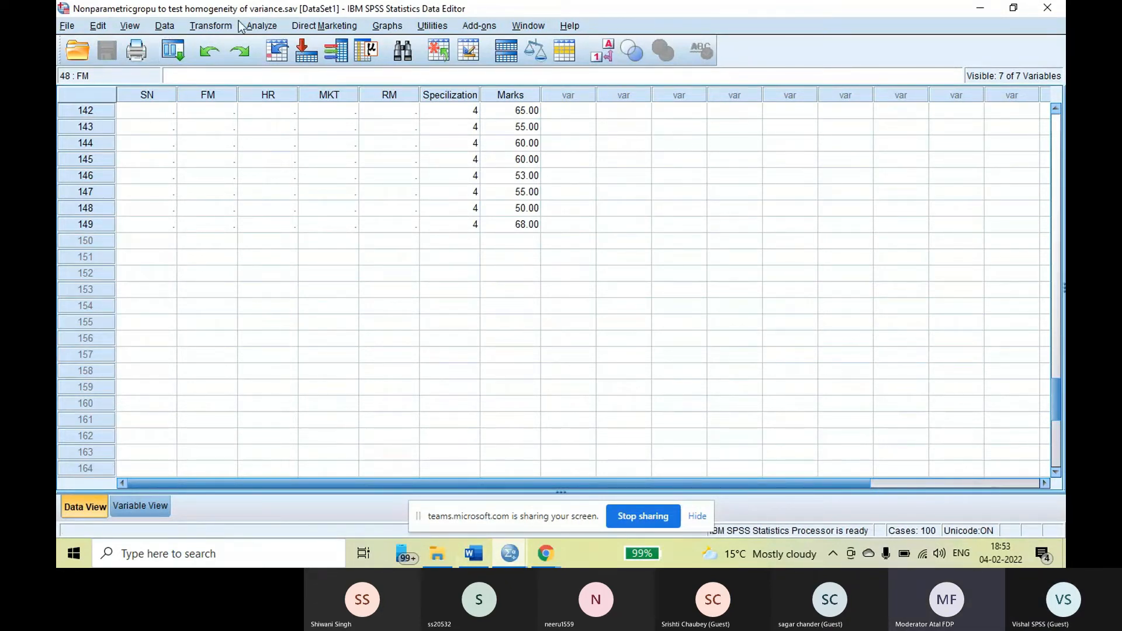
# Rank the cases by Marks with rank 1 assigned to the smallest value, and show the new rank column in the Data Editor
pyautogui.click(219, 28)
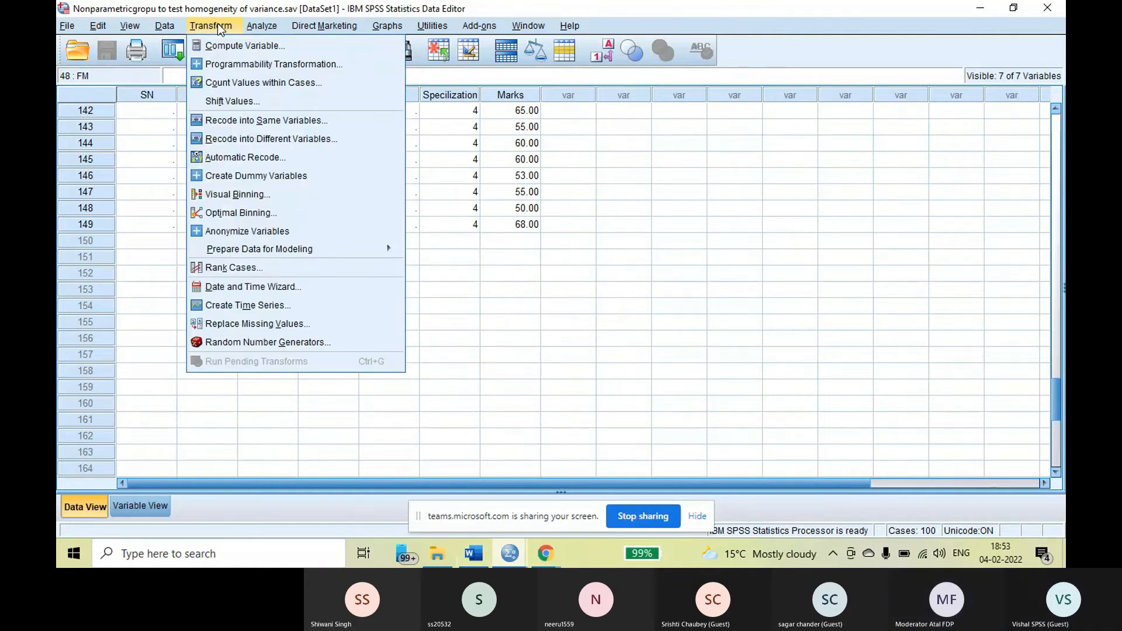
pyautogui.click(246, 268)
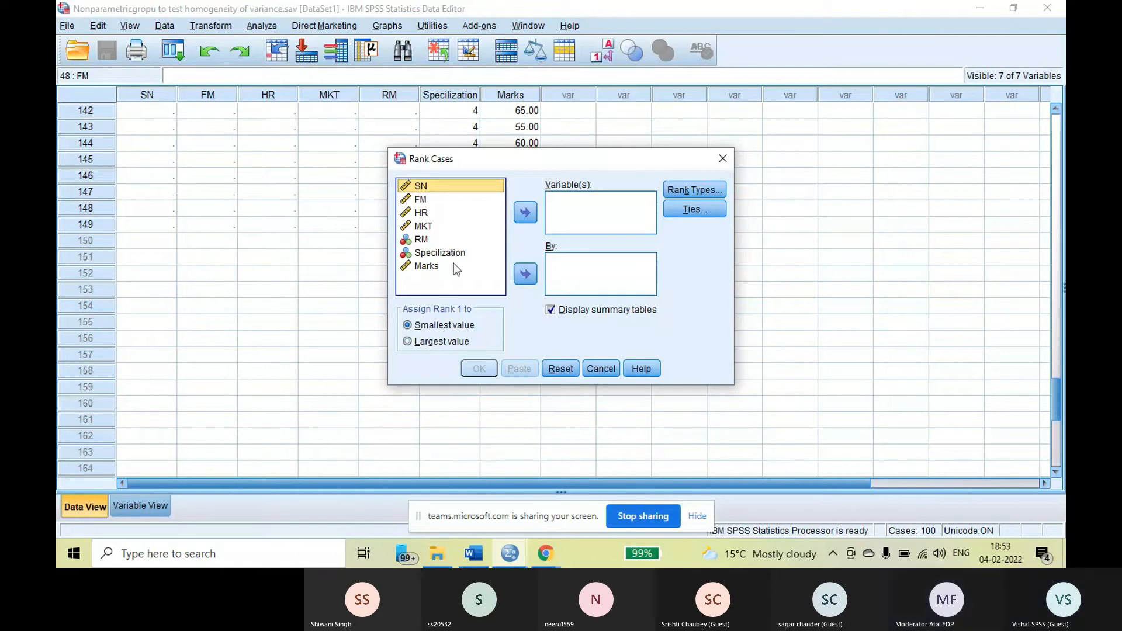
pyautogui.click(426, 266)
pyautogui.click(532, 215)
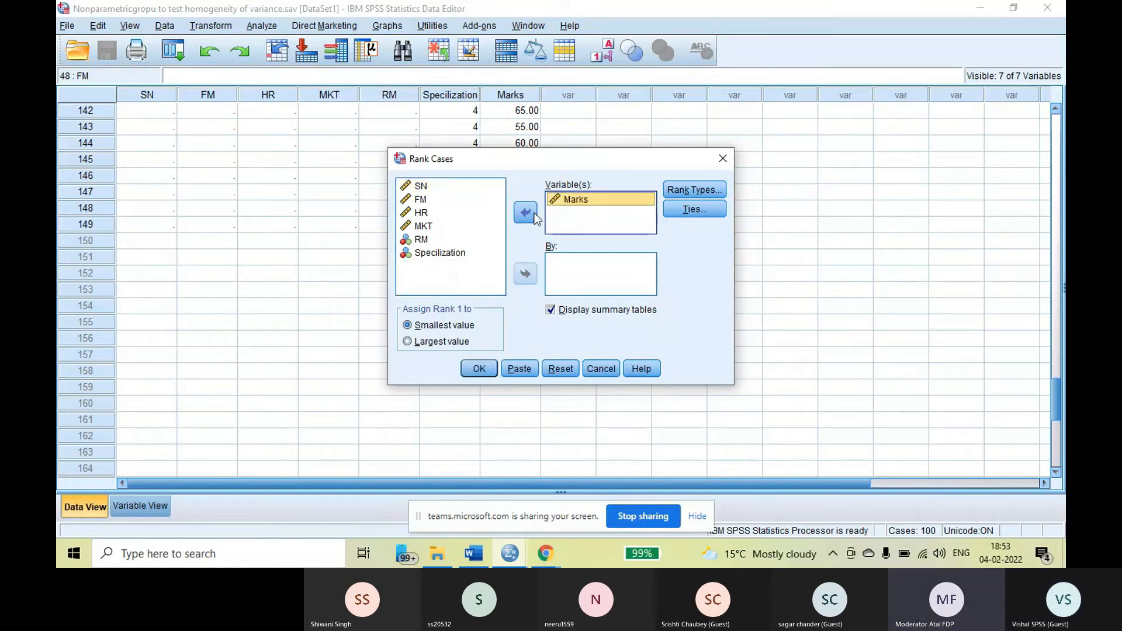
pyautogui.click(488, 368)
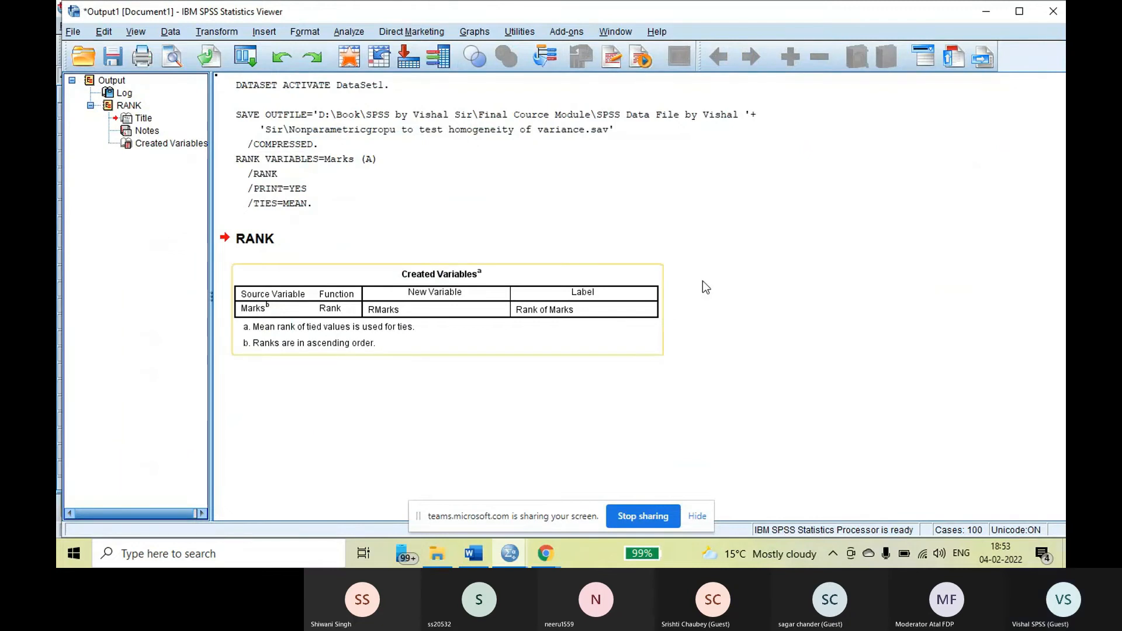
pyautogui.click(511, 553)
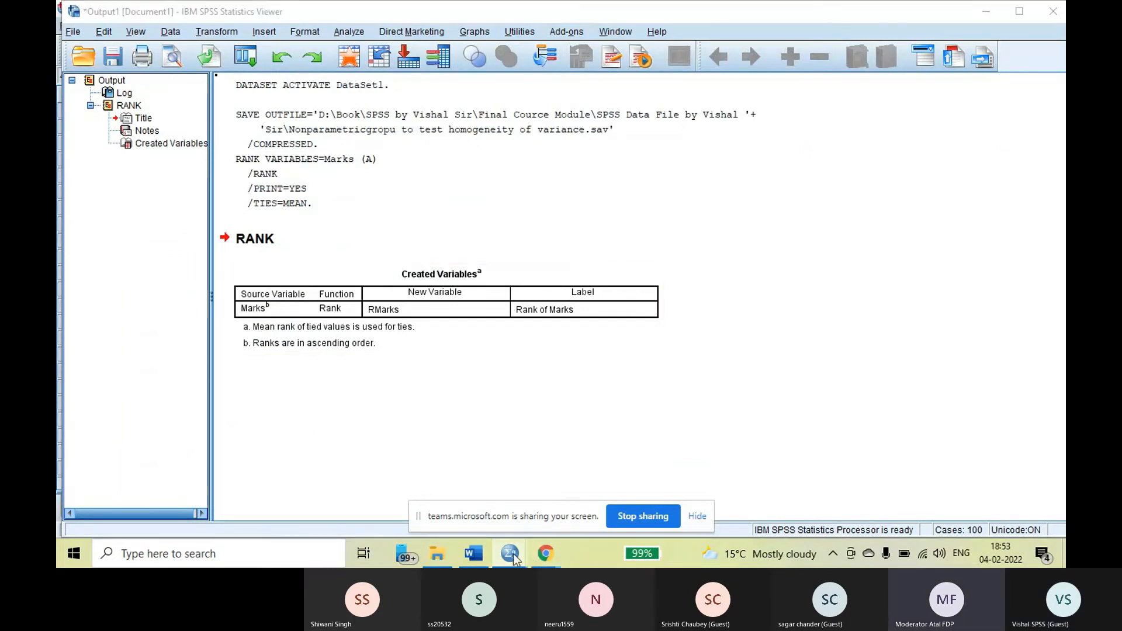
pyautogui.click(598, 503)
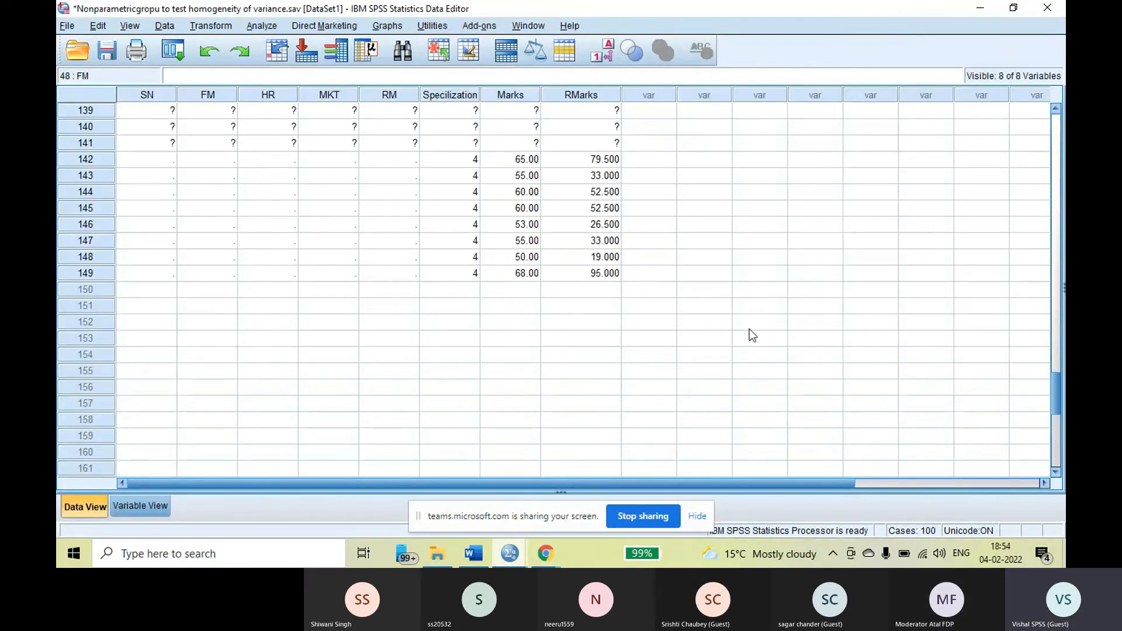
# Go back to the first cases and save the dataset with the new RMarks rank column
pyautogui.scroll(20, 747, 331)
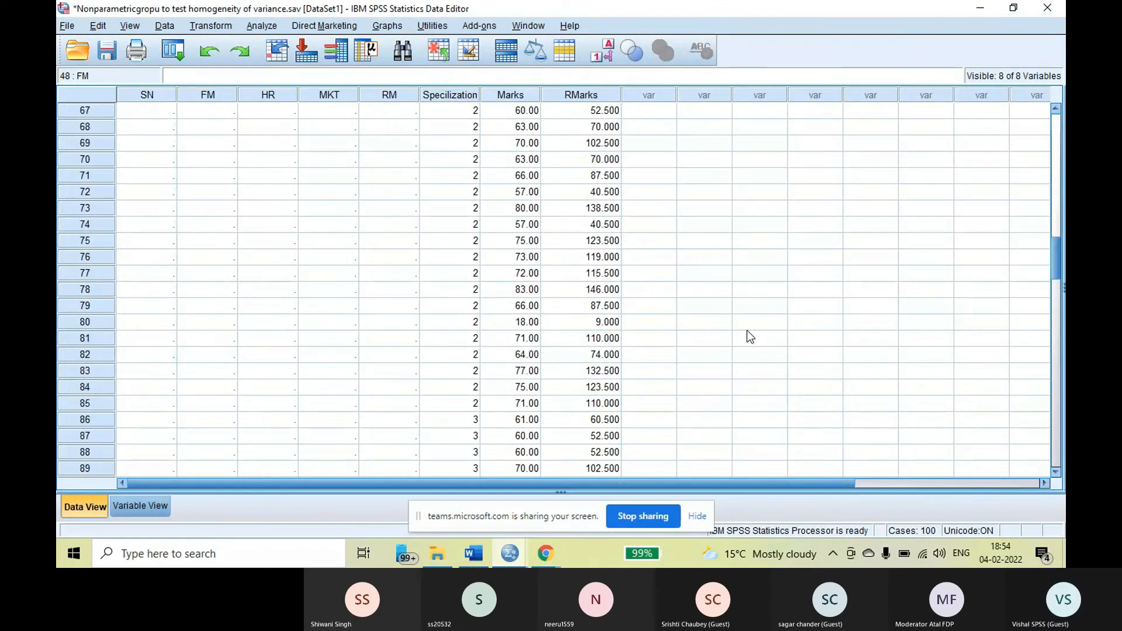
pyautogui.scroll(20, 747, 331)
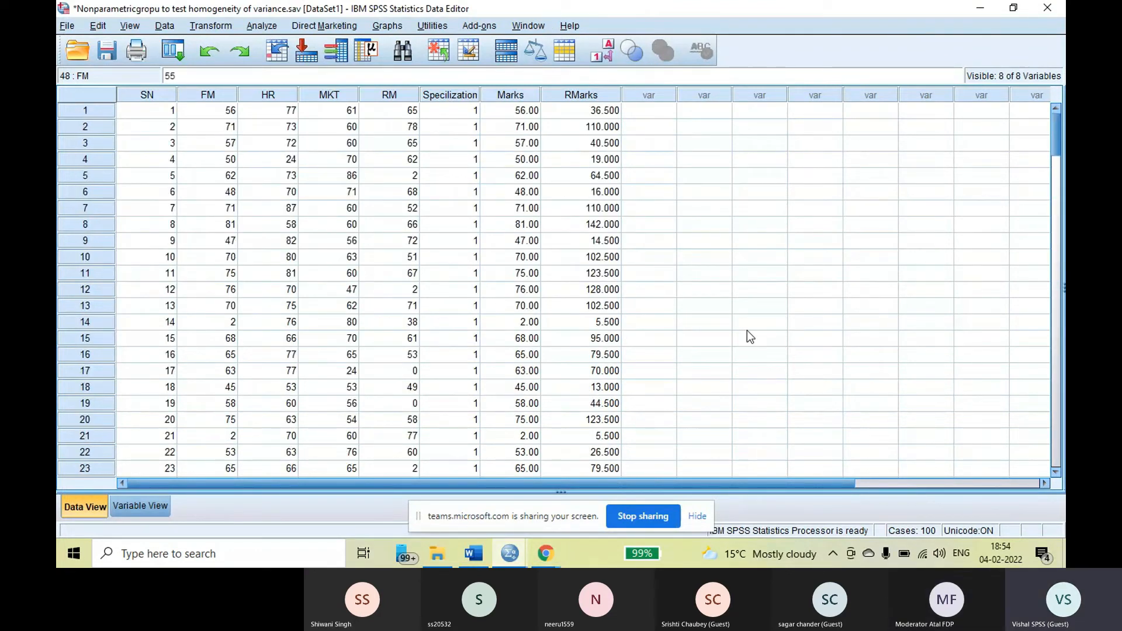
pyautogui.click(107, 51)
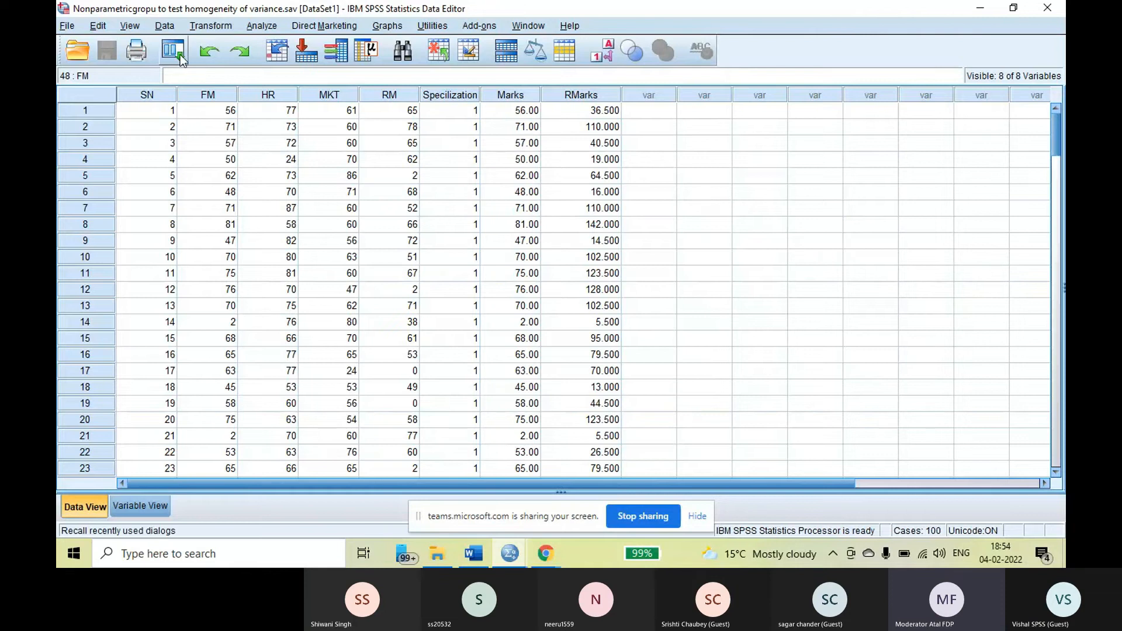
# Set up an Aggregate Data run with Specilization as the break variable and Rank of Marks as the summarized variable
pyautogui.click(164, 26)
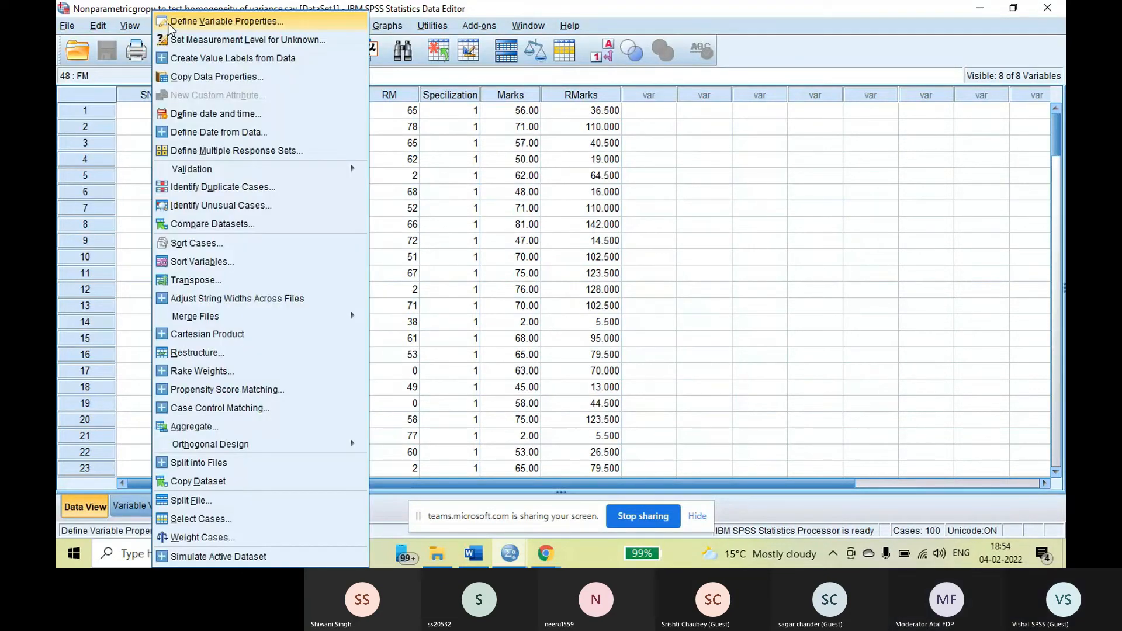
pyautogui.click(214, 426)
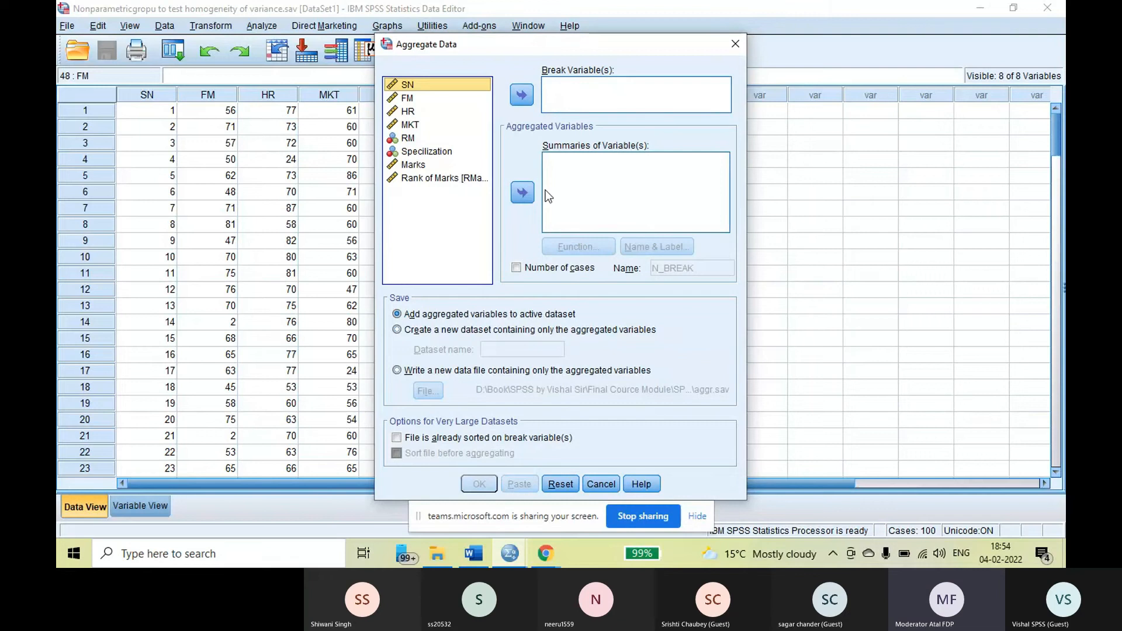
pyautogui.click(429, 153)
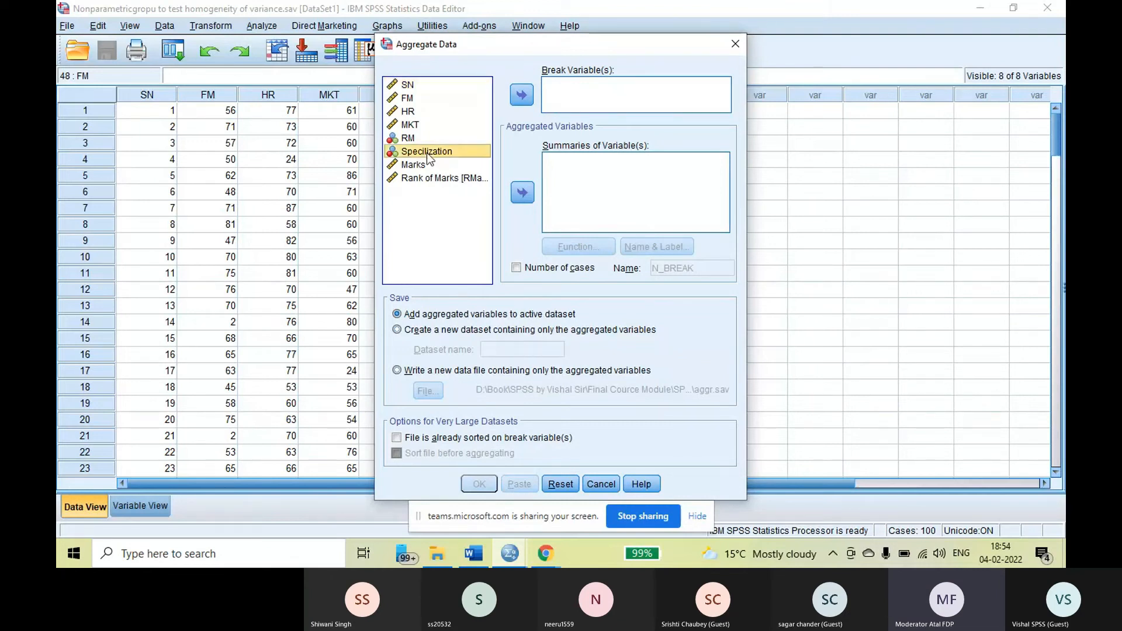
pyautogui.click(522, 95)
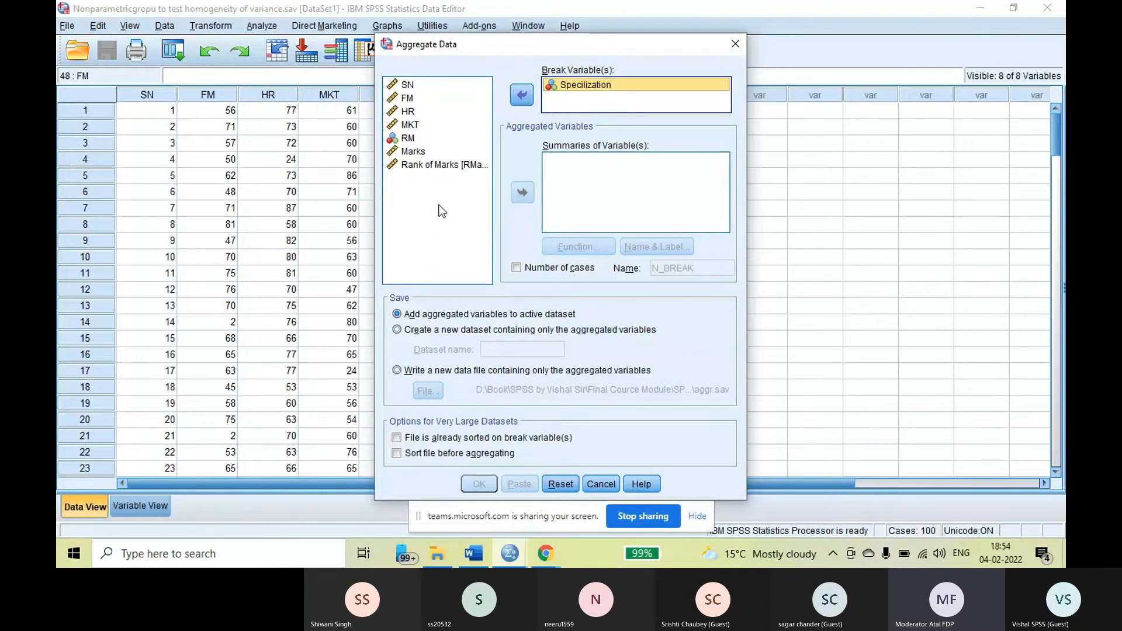
pyautogui.click(445, 167)
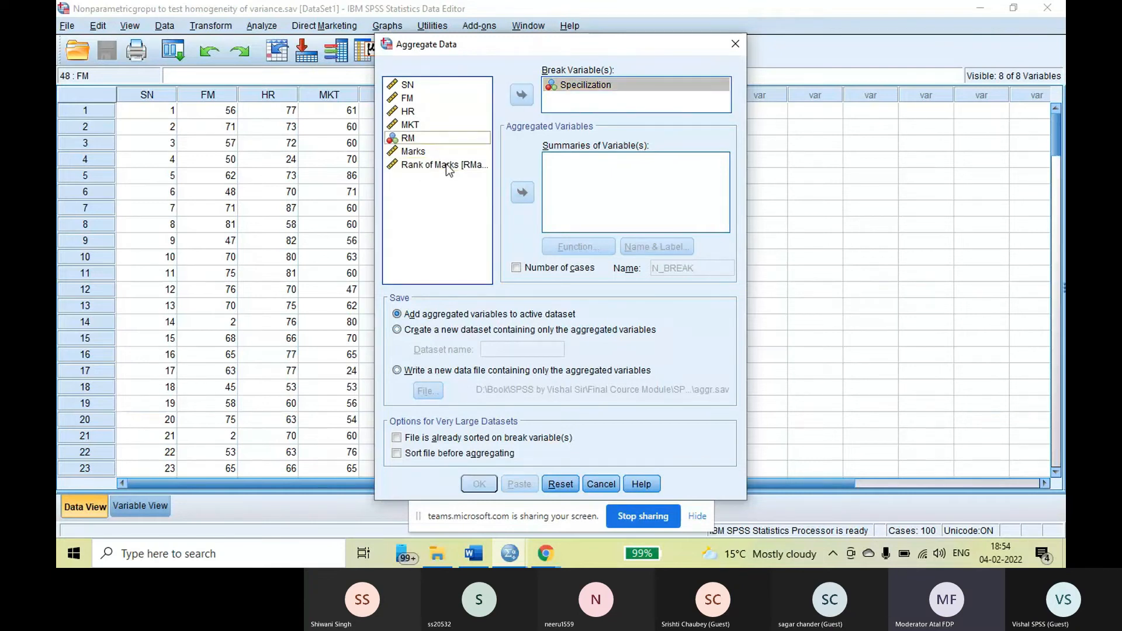
pyautogui.click(522, 192)
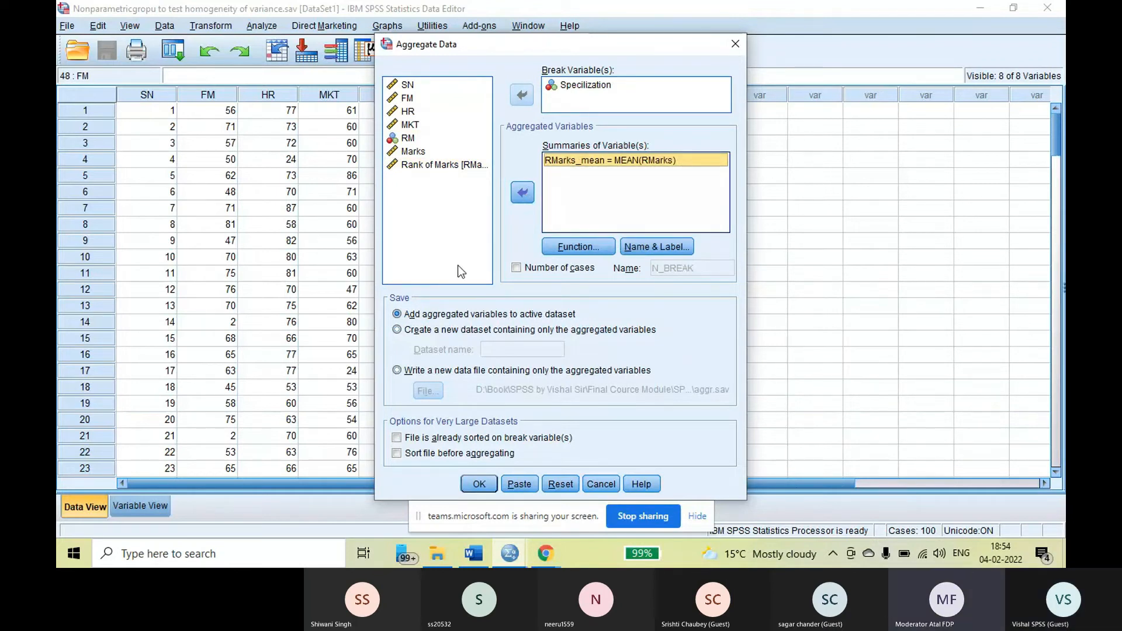
# Keep Mean as the aggregate function, add the group mean ranks to the active dataset, and return to the Data Editor
pyautogui.click(581, 248)
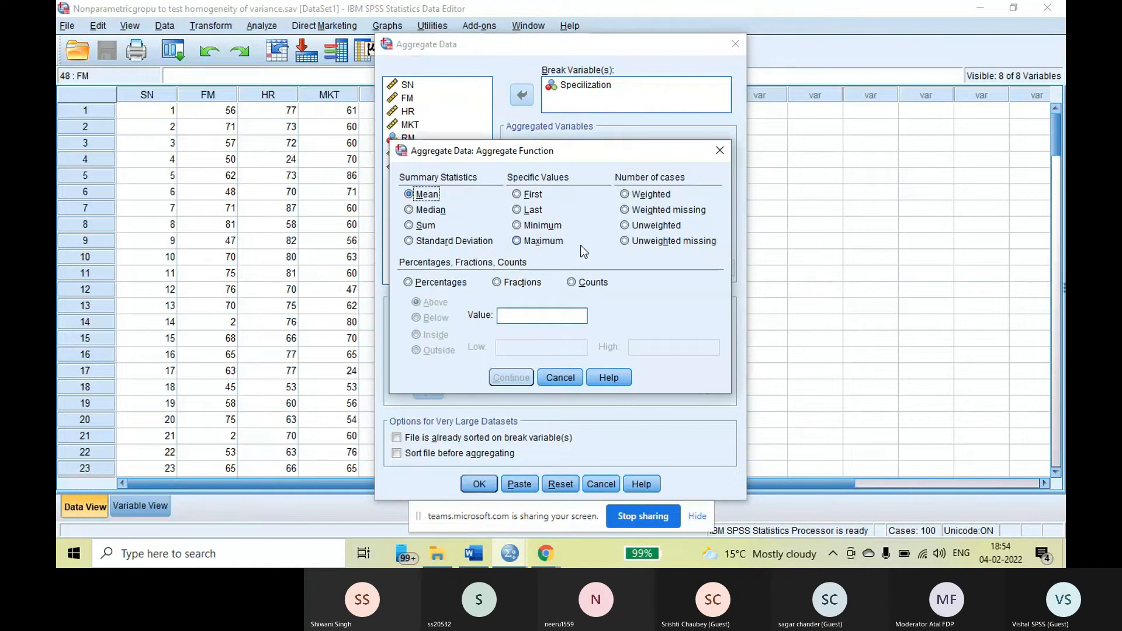
pyautogui.click(414, 226)
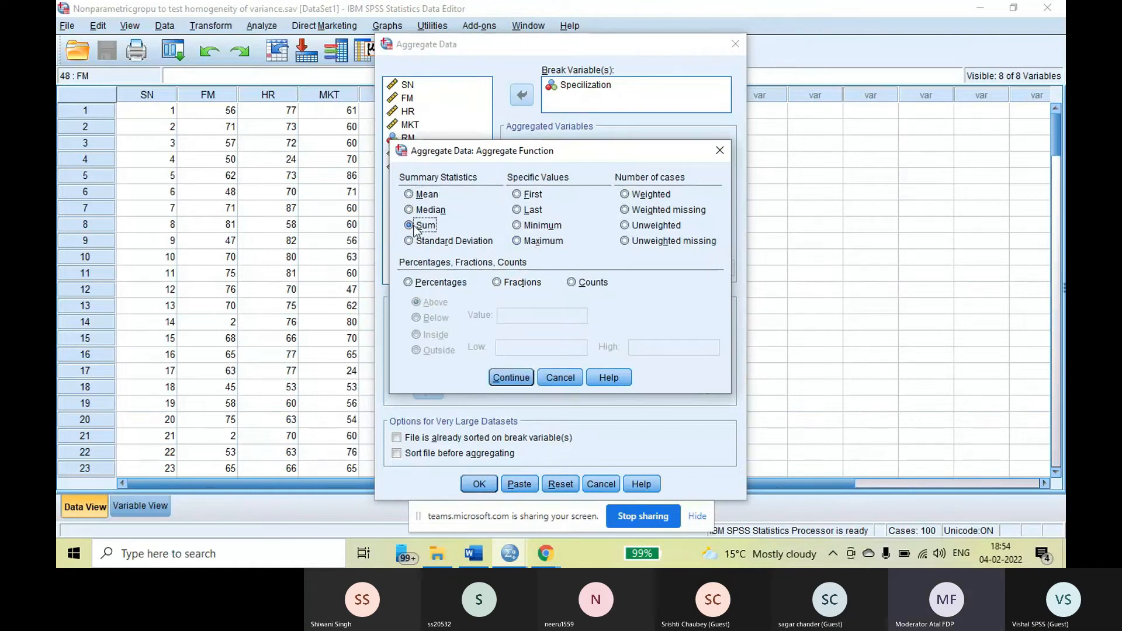
pyautogui.click(409, 193)
pyautogui.click(505, 376)
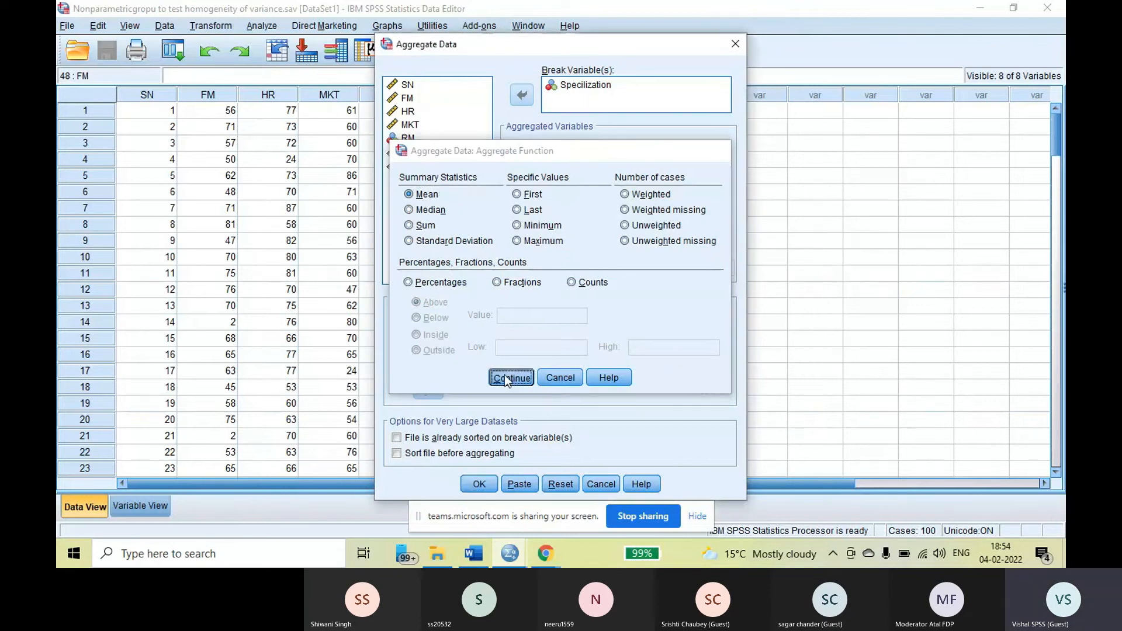
pyautogui.click(477, 484)
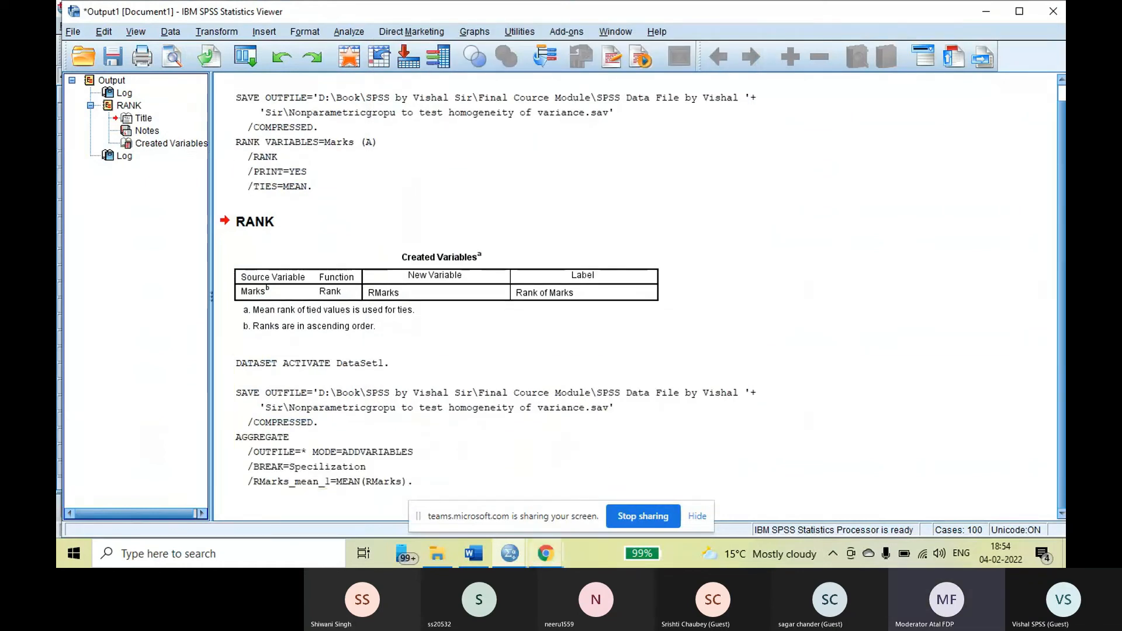
pyautogui.moveTo(517, 556)
pyautogui.click(588, 491)
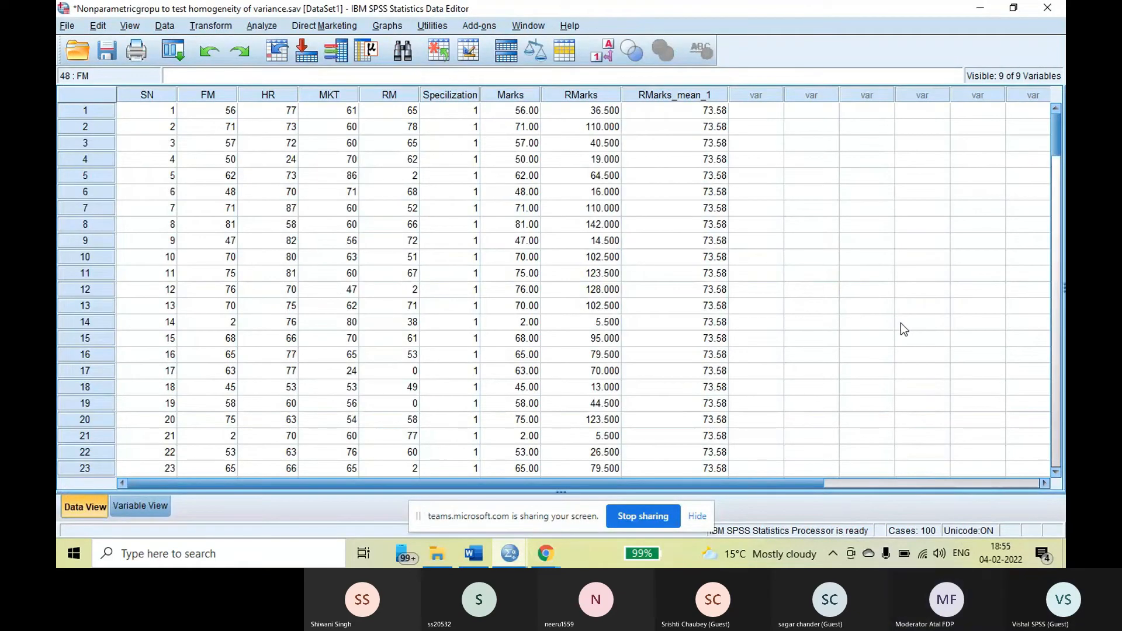
# Examine the RMarks_mean_1 column across the cases of all four specialization groups
pyautogui.scroll(-3, 869, 274)
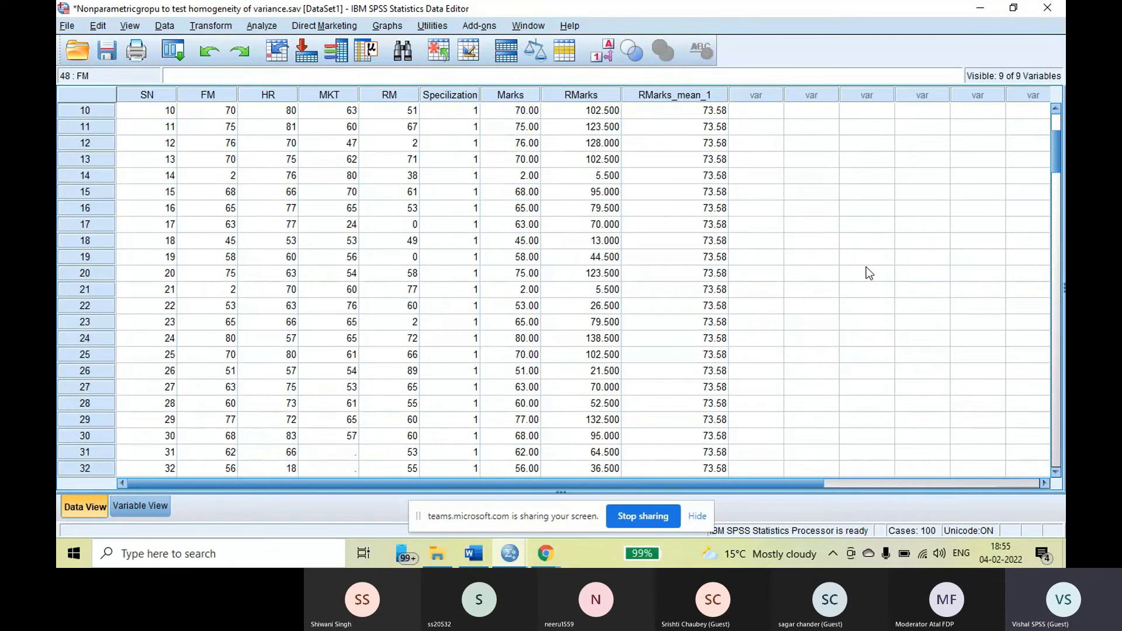
pyautogui.scroll(-7, 869, 274)
pyautogui.scroll(-1, 862, 273)
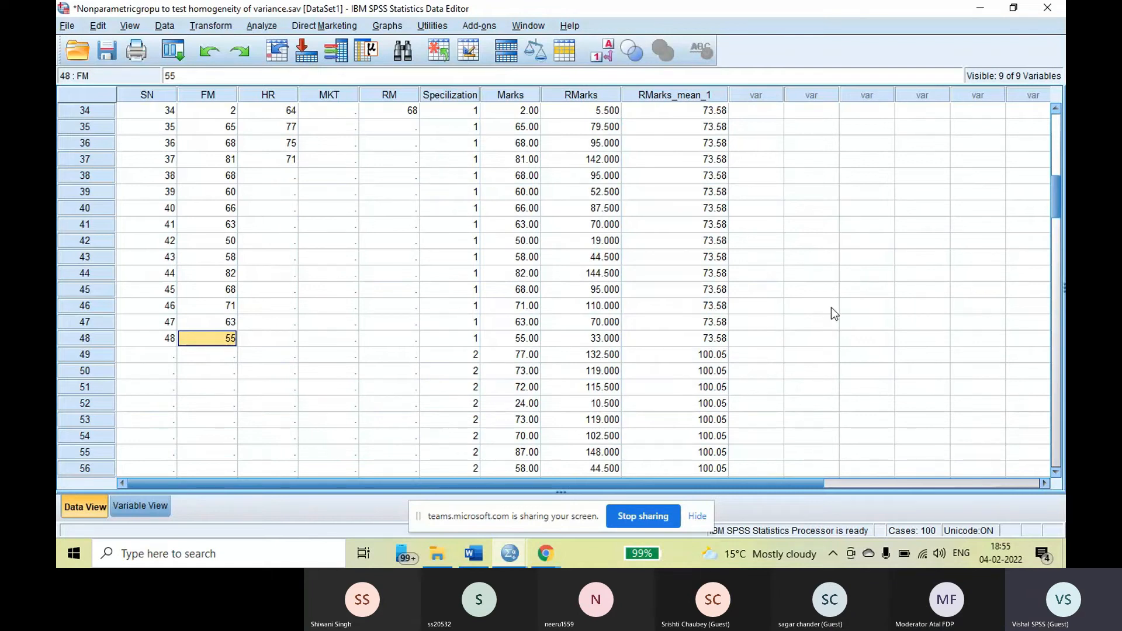
pyautogui.scroll(-8, 831, 308)
pyautogui.scroll(-6, 833, 309)
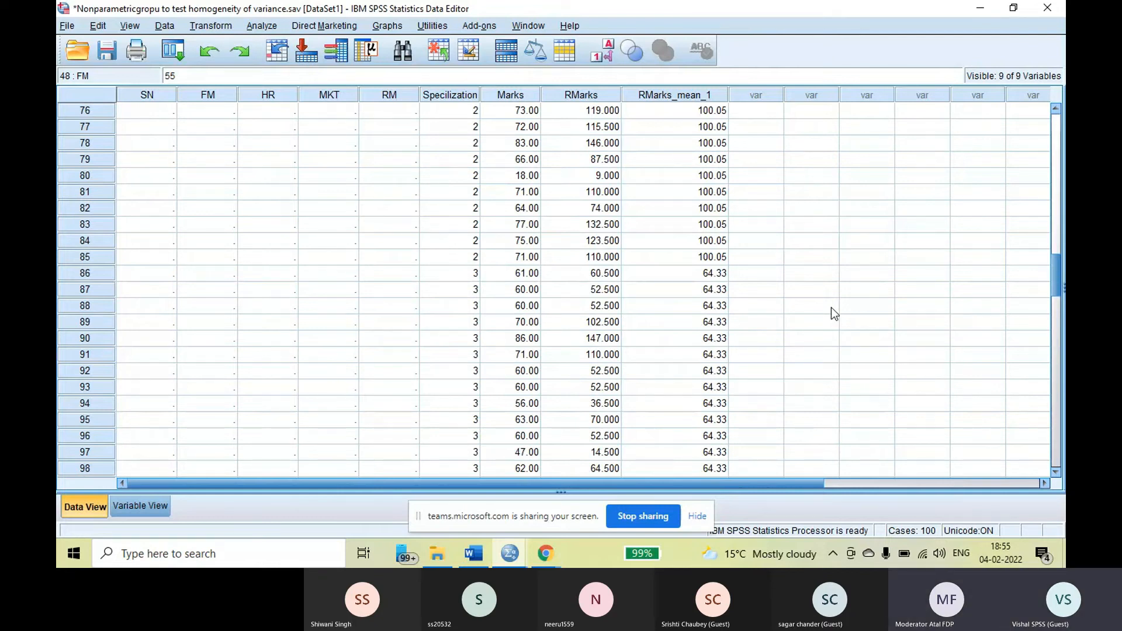
pyautogui.scroll(-12, 831, 307)
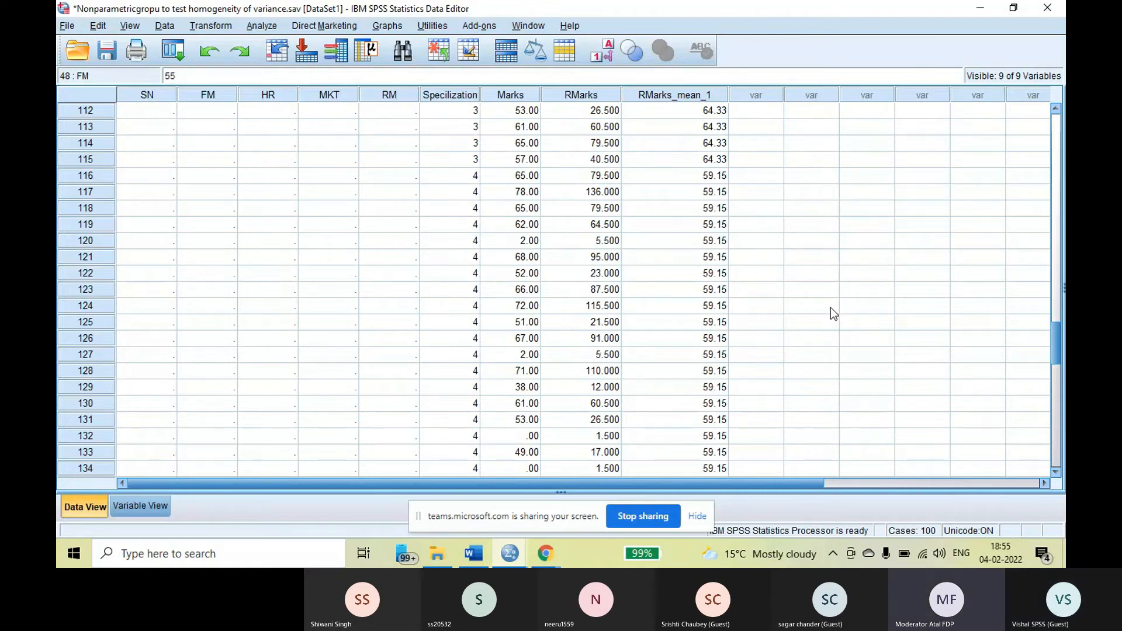
pyautogui.scroll(-7, 830, 310)
pyautogui.scroll(14, 829, 313)
pyautogui.scroll(13, 831, 318)
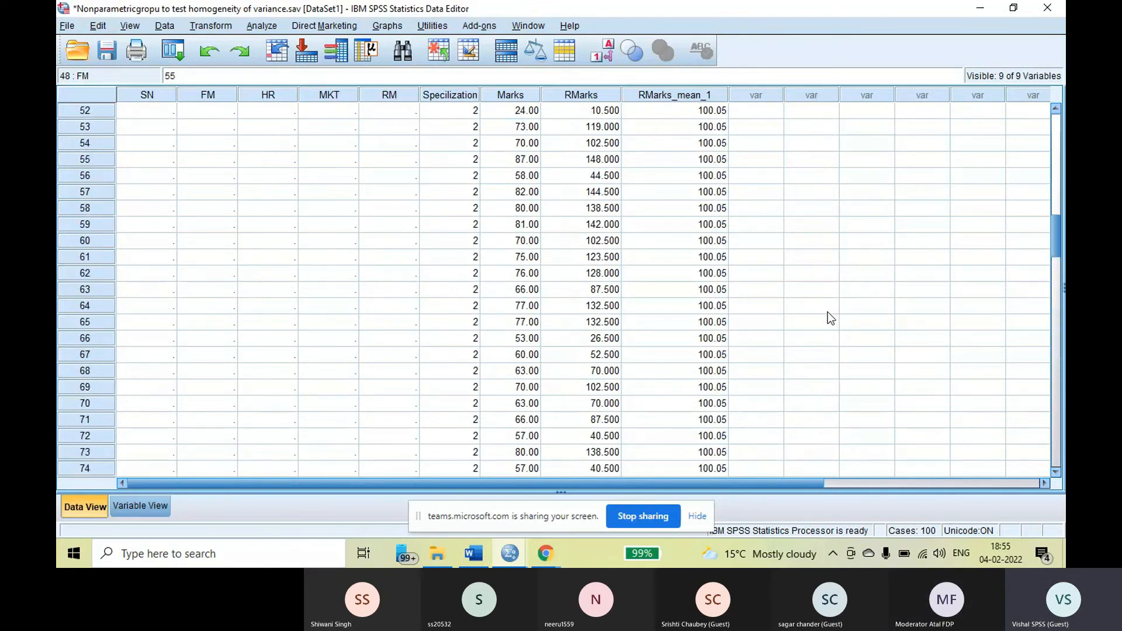
pyautogui.scroll(11, 831, 318)
# Save the dataset with the group mean ranks and return to the first cases
pyautogui.click(106, 52)
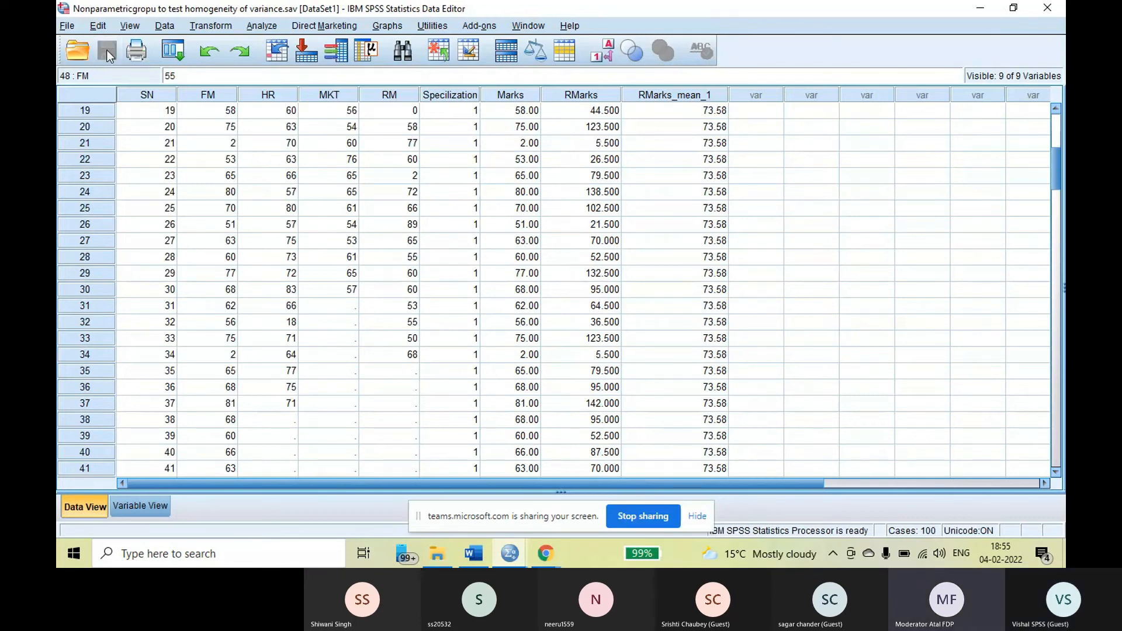
pyautogui.scroll(5, 950, 380)
pyautogui.scroll(1, 950, 381)
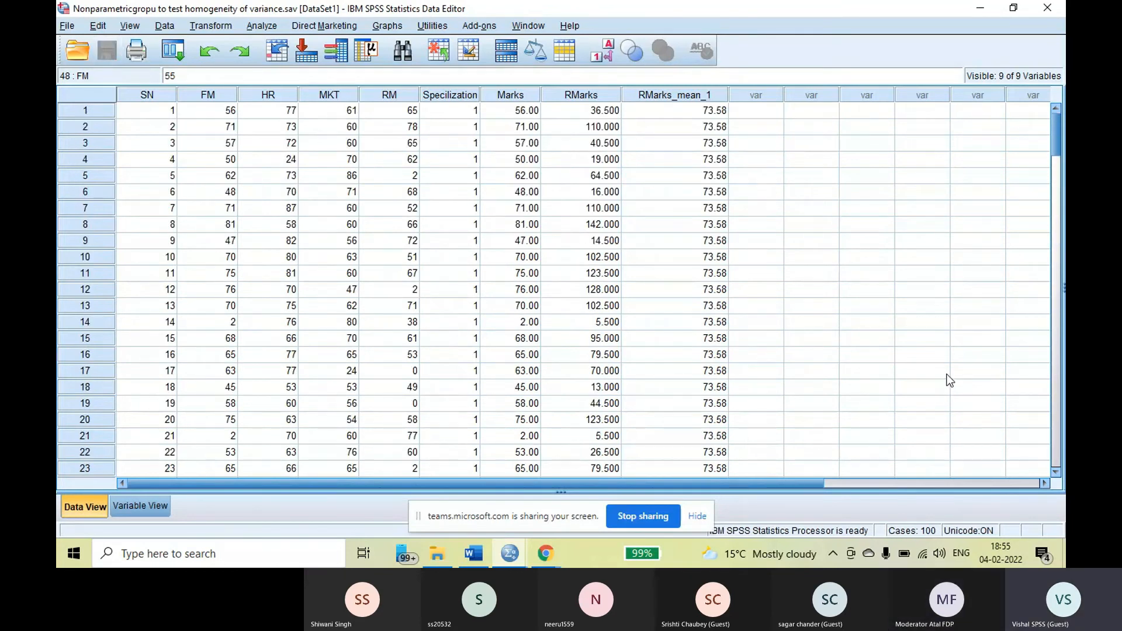
# Start a Compute Variable calculation with Ind_diff as the target variable
pyautogui.click(220, 26)
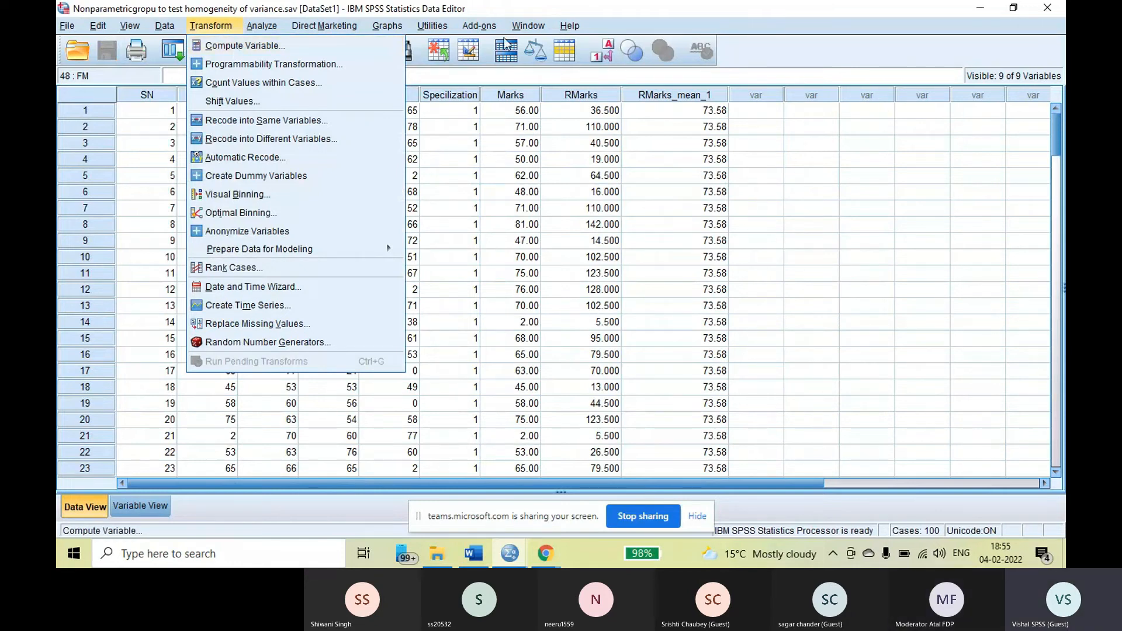
pyautogui.click(250, 46)
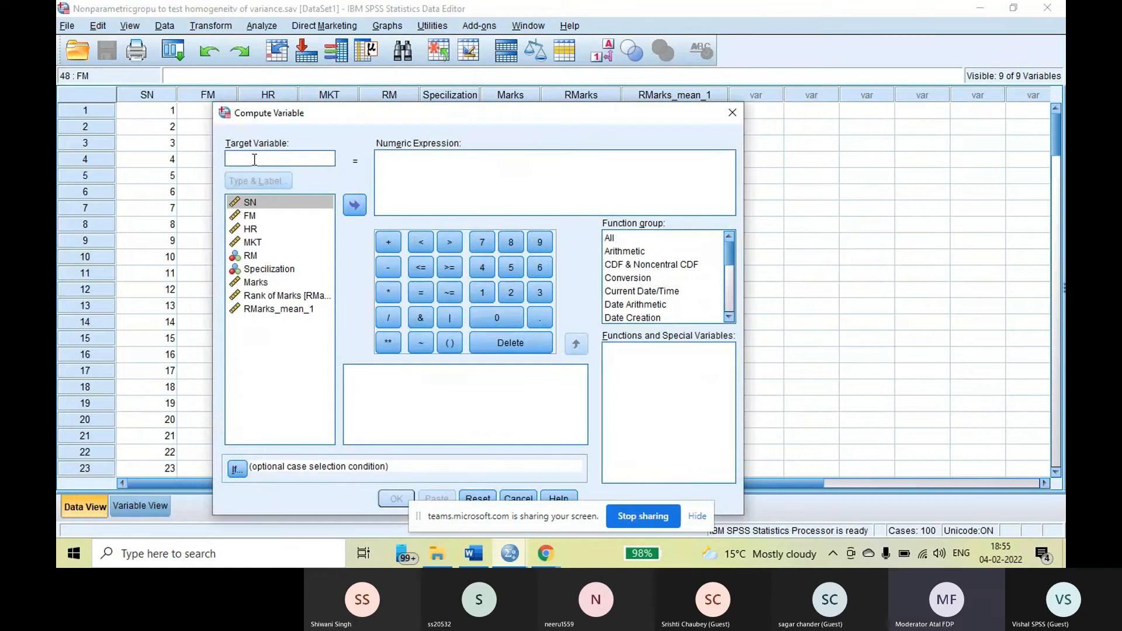
pyautogui.write('Ind')
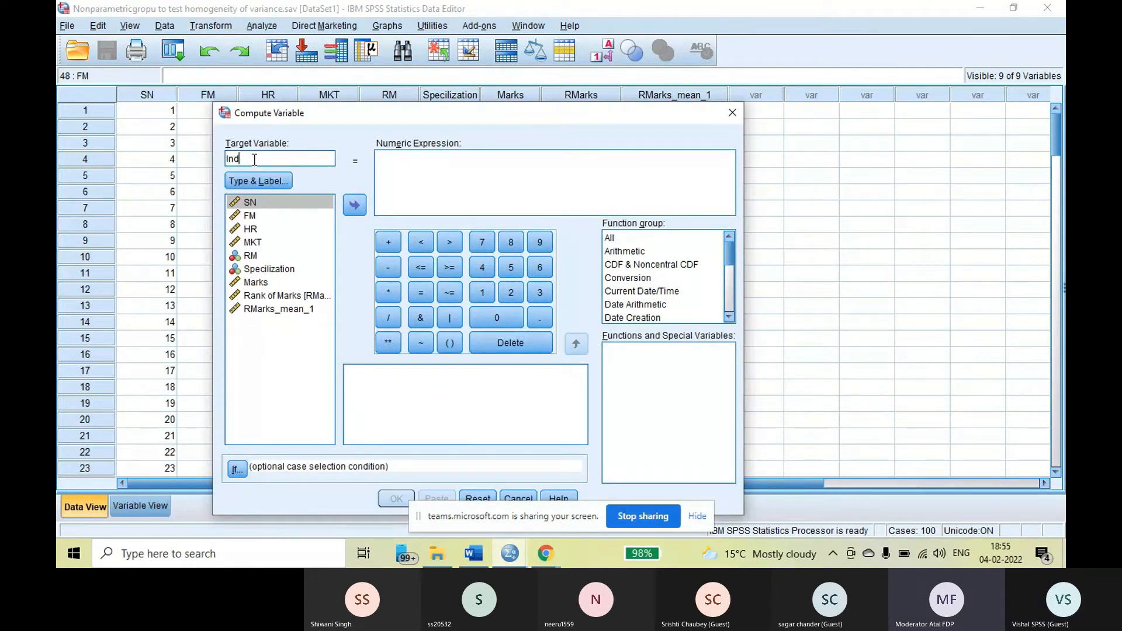
pyautogui.write('_diff')
# Build the numeric expression RMarks_mean_1 - RMarks for the target variable
pyautogui.click(283, 310)
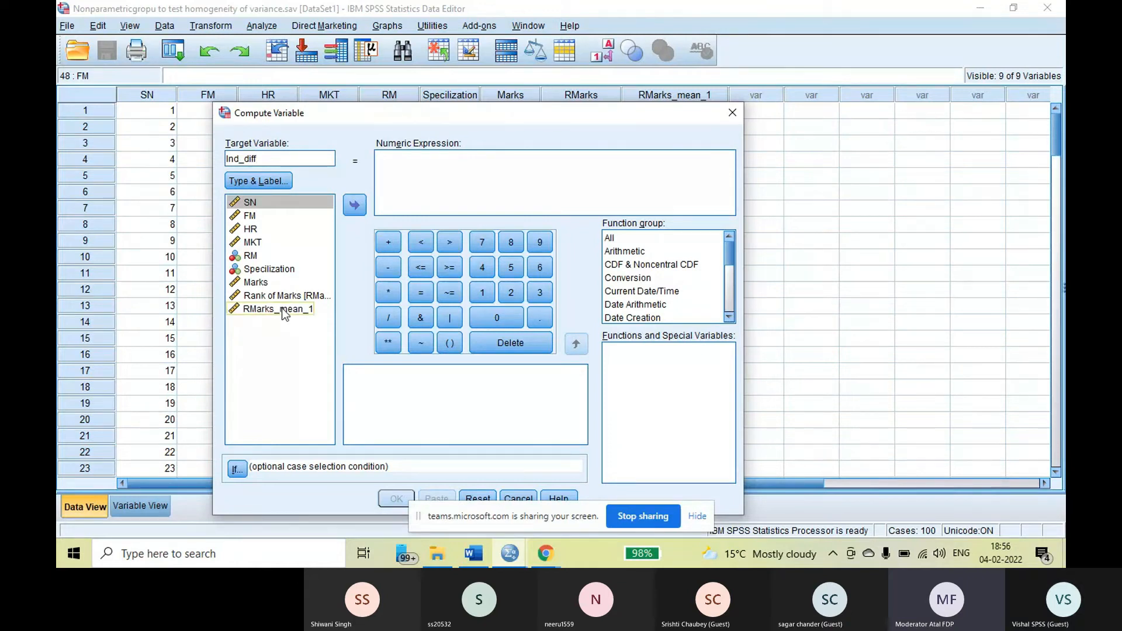
pyautogui.click(283, 310)
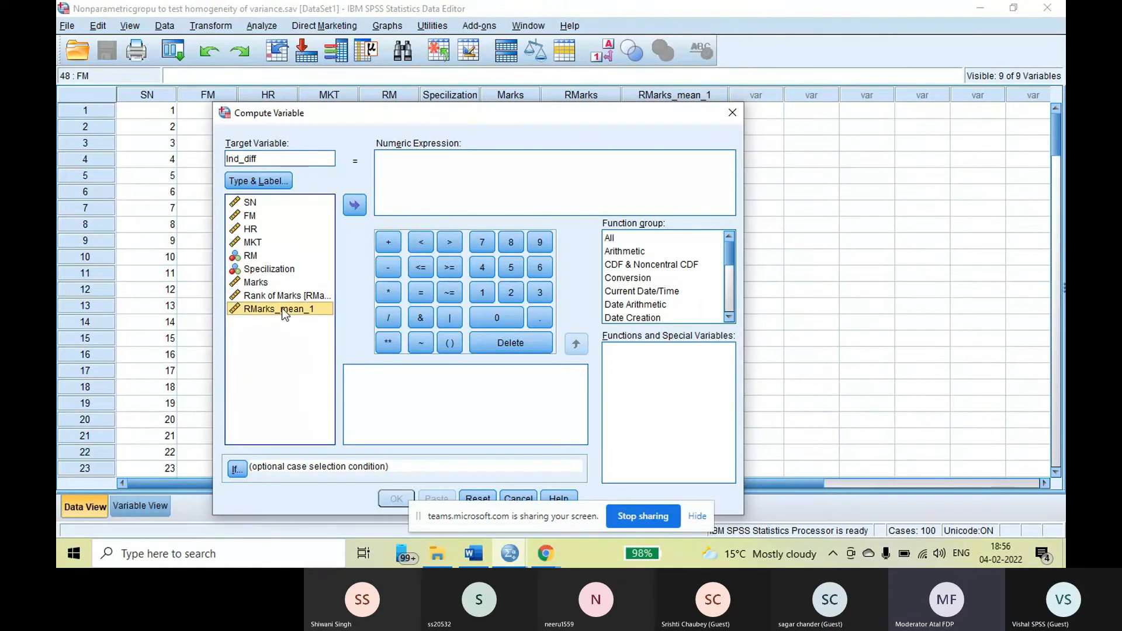
pyautogui.click(355, 206)
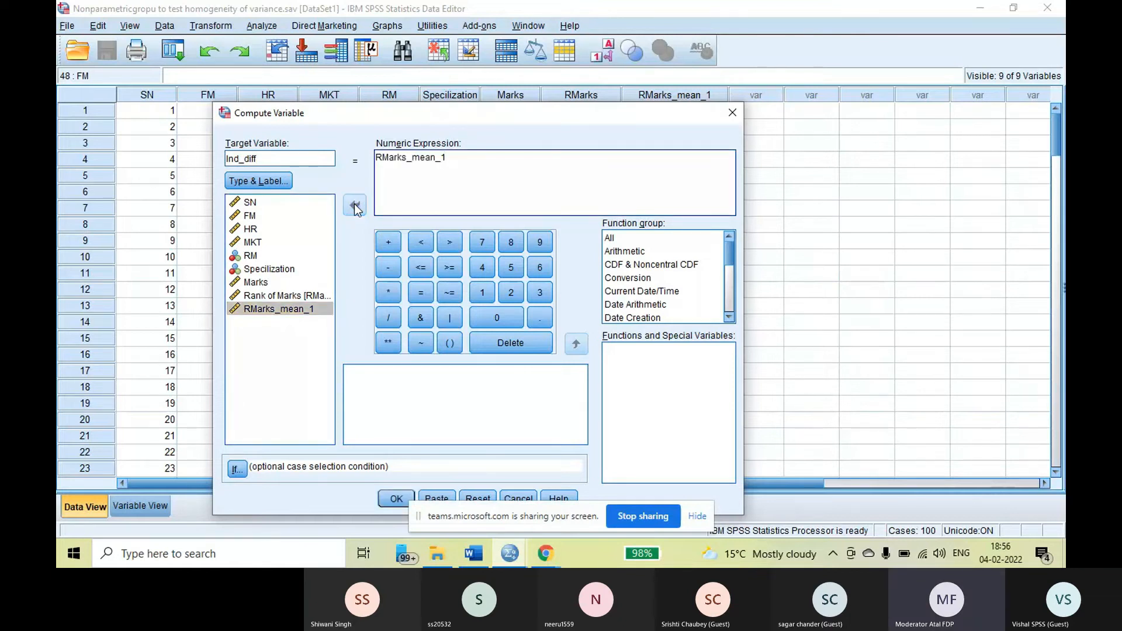
pyautogui.click(390, 268)
pyautogui.click(303, 295)
pyautogui.click(355, 205)
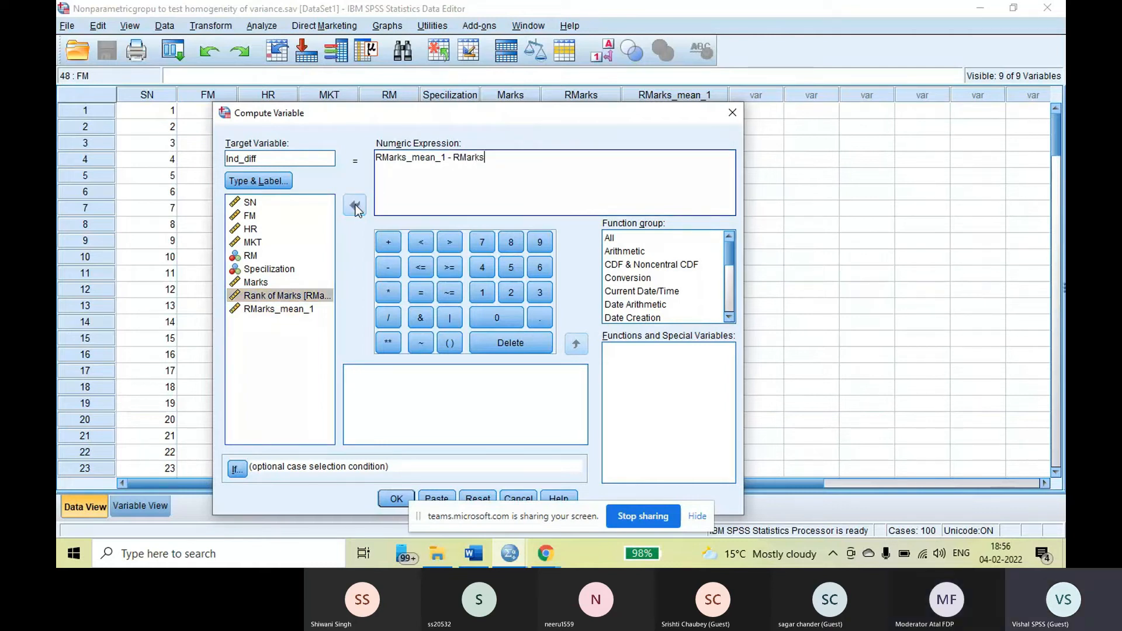
# Wrap the whole difference expression in the Abs function from the All function group and compute the variable
pyautogui.click(615, 237)
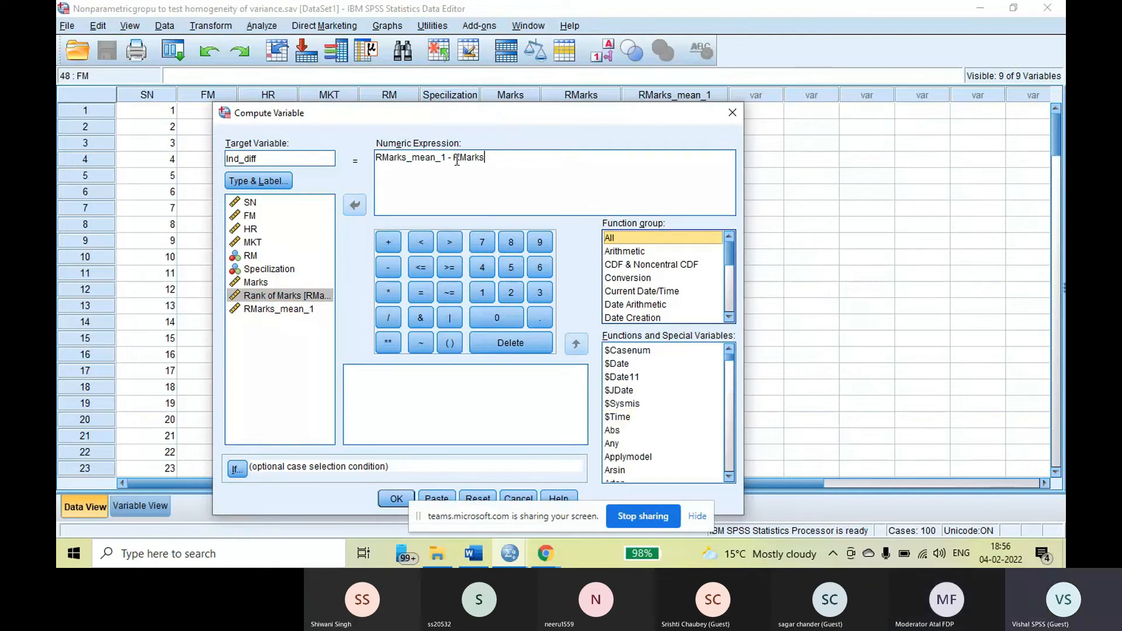
pyautogui.click(484, 158)
pyautogui.moveTo(484, 158); pyautogui.dragTo(375, 157)
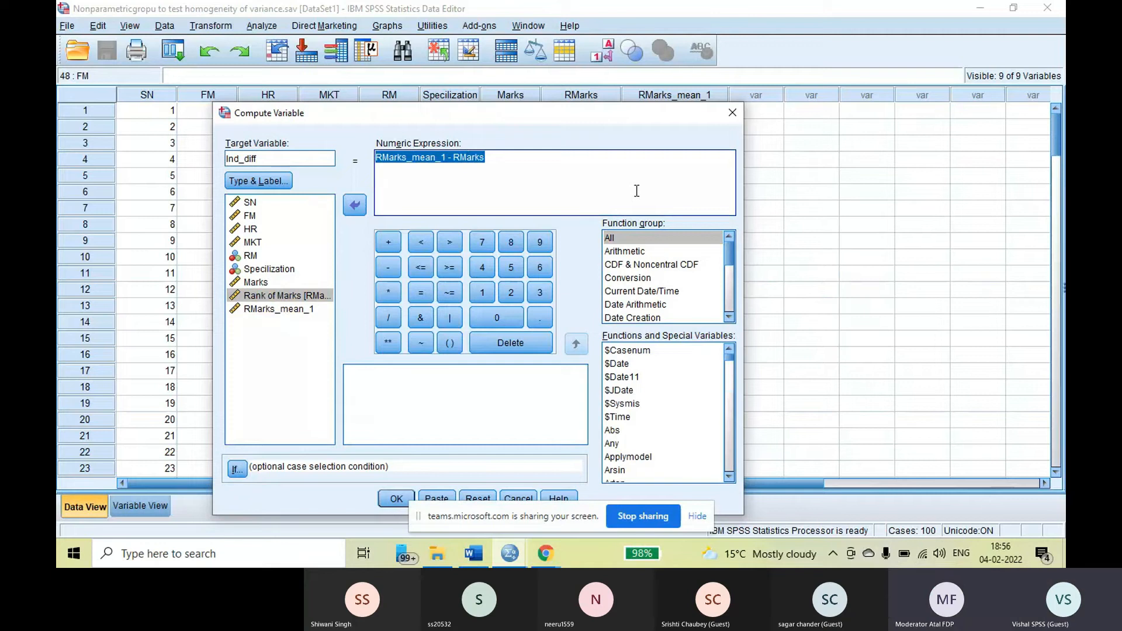
pyautogui.doubleClick(612, 431)
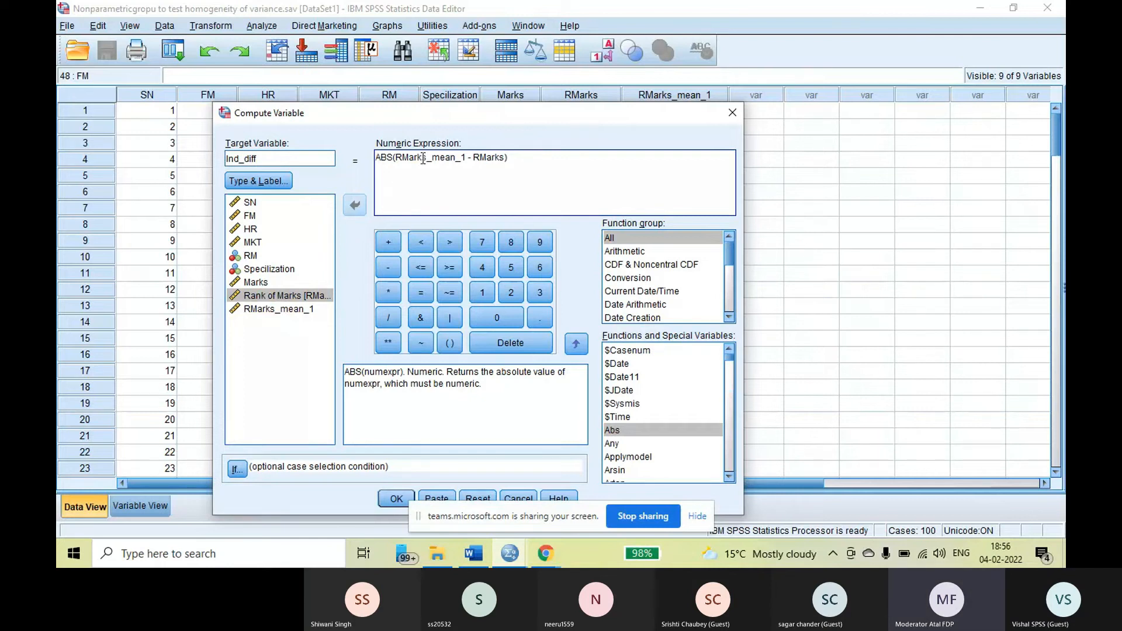
pyautogui.click(396, 501)
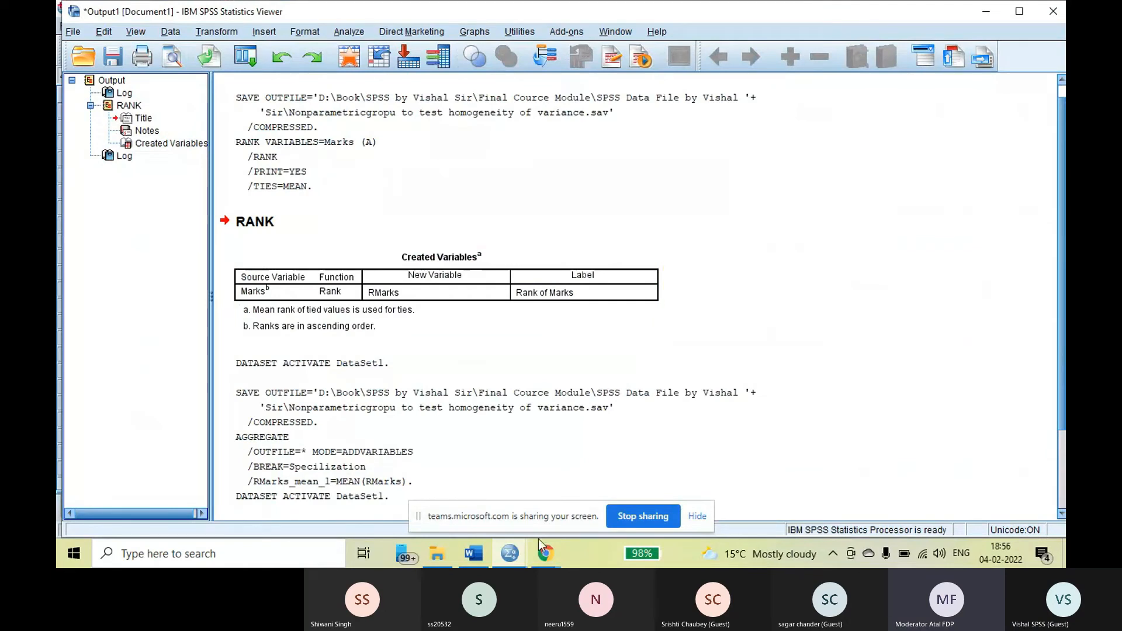
# Return to the Data Editor and save the dataset with the Ind_diff column
pyautogui.click(506, 556)
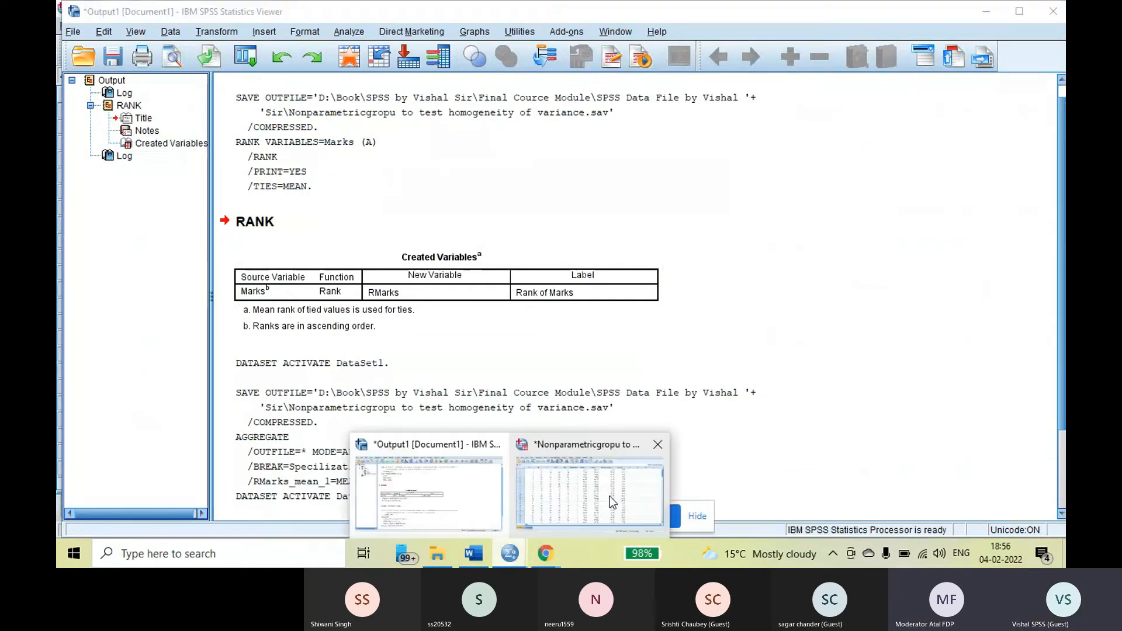
pyautogui.click(609, 496)
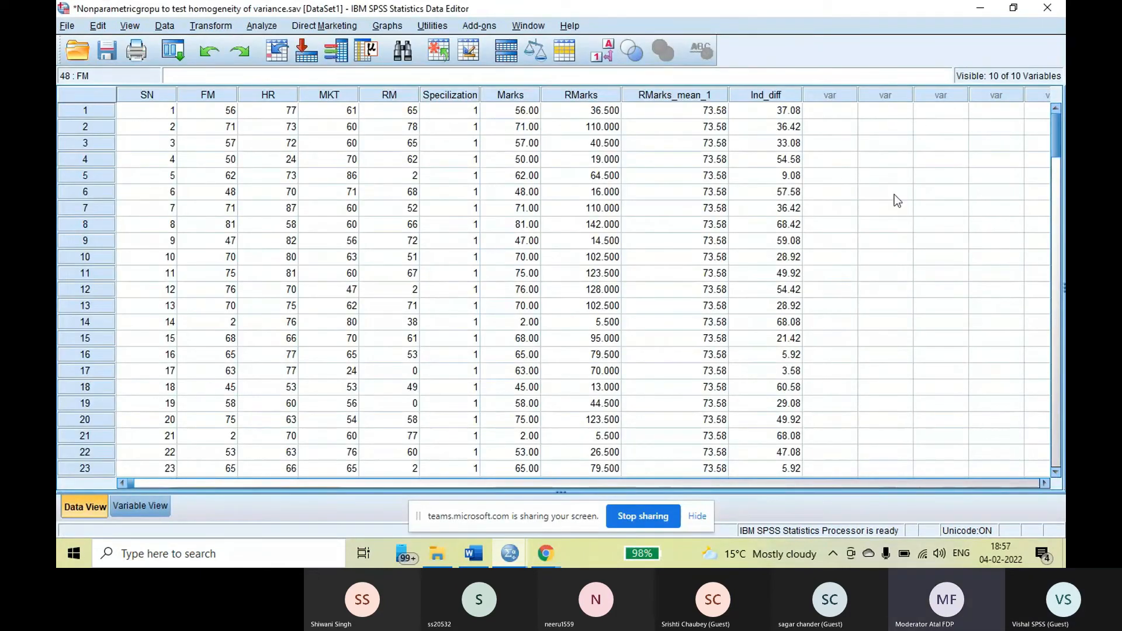
pyautogui.click(109, 48)
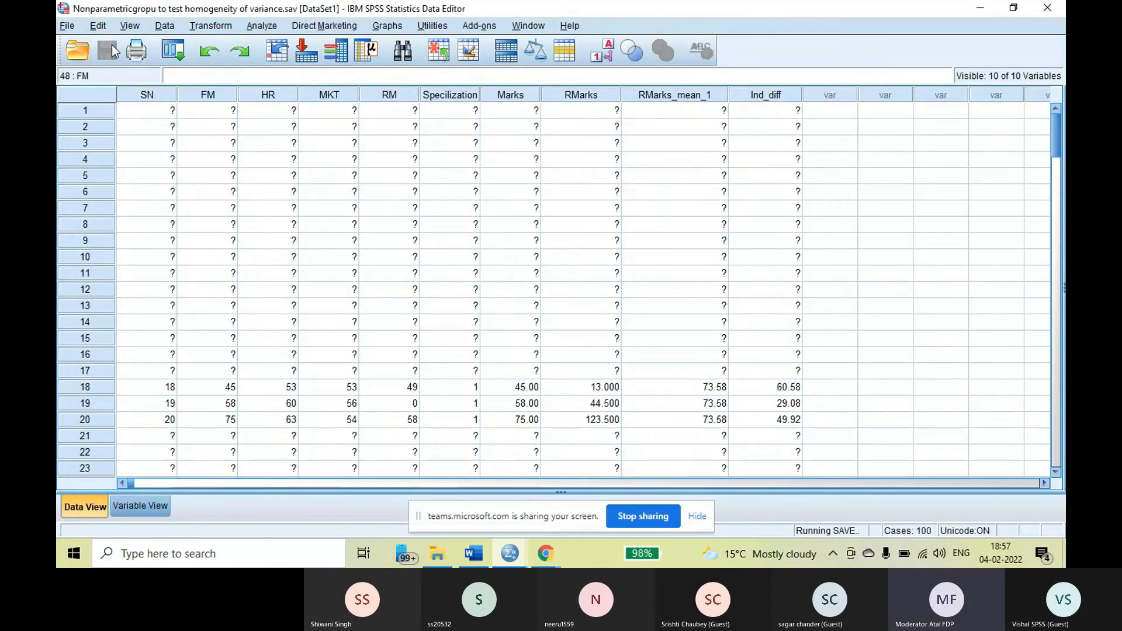
# Set up a One-Way ANOVA with Ind_diff as the dependent variable and Specilization as the factor
pyautogui.click(262, 26)
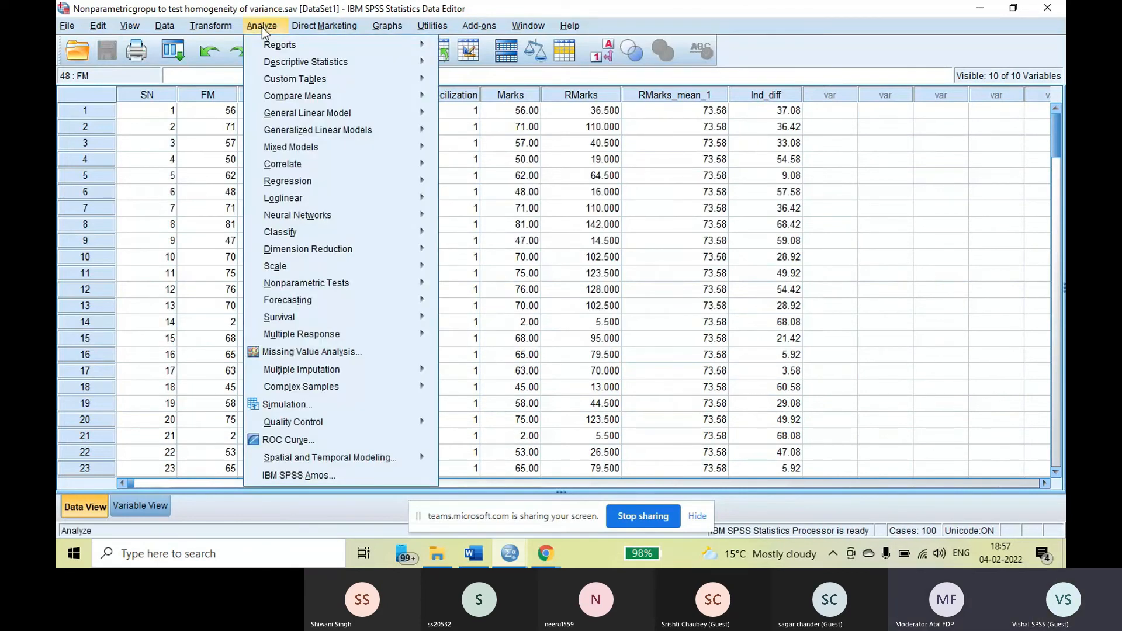
pyautogui.moveTo(276, 97)
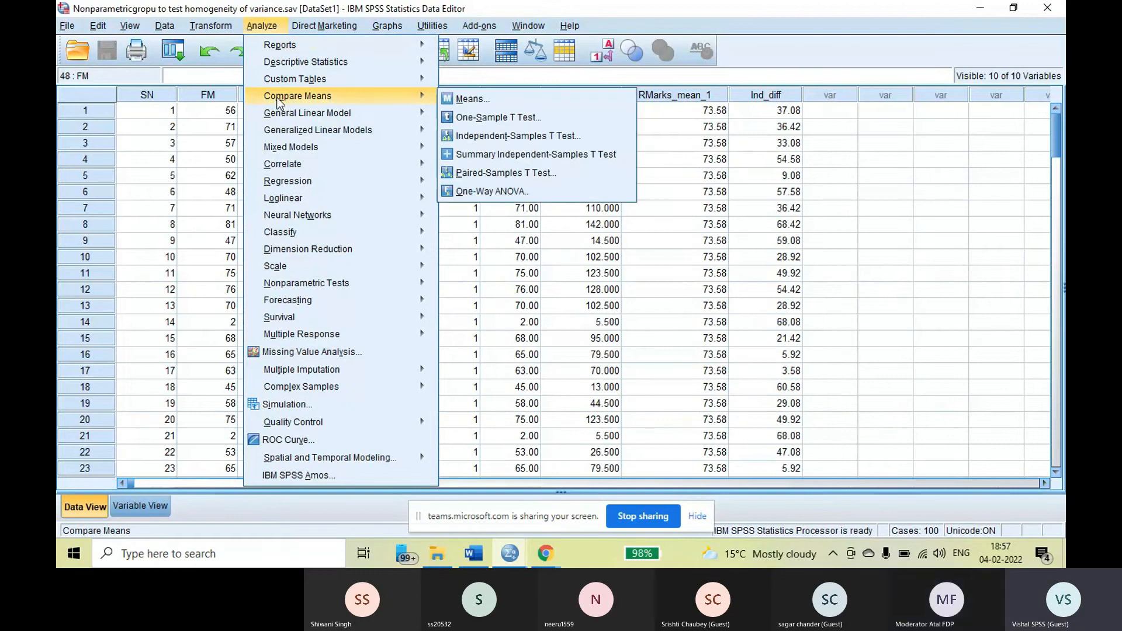
pyautogui.click(483, 192)
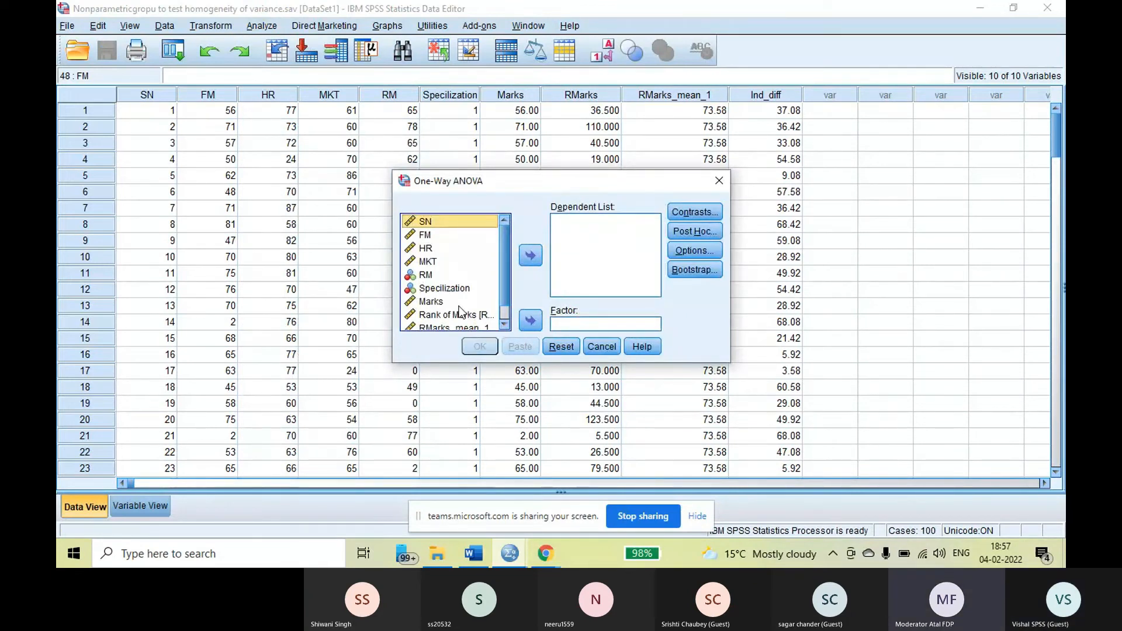
pyautogui.scroll(-1, 464, 298)
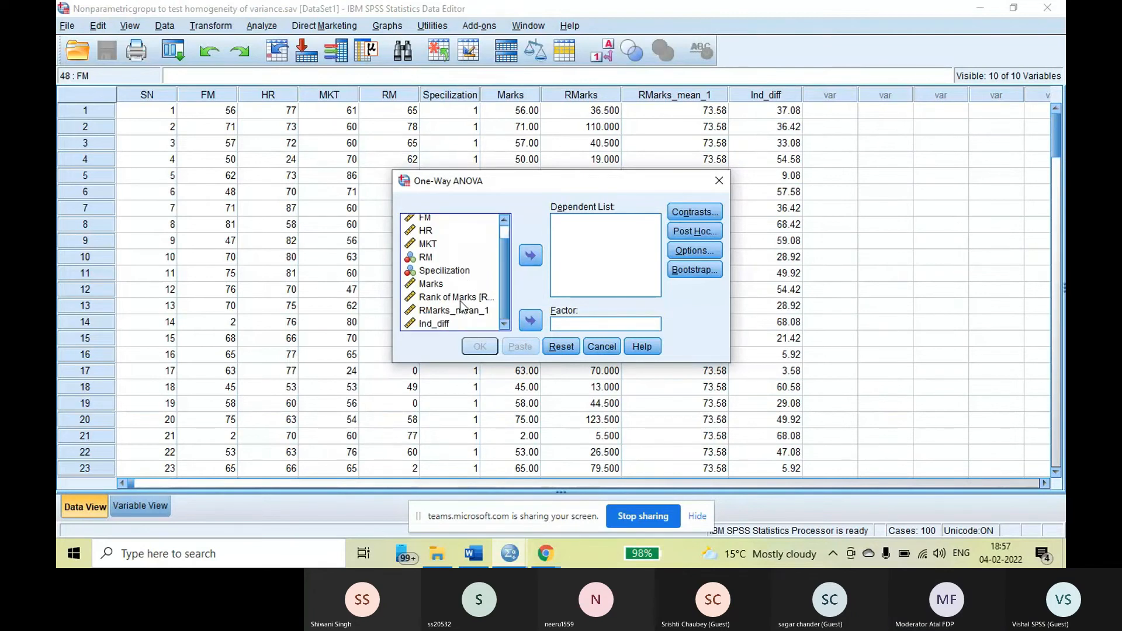
pyautogui.click(433, 325)
pyautogui.click(533, 256)
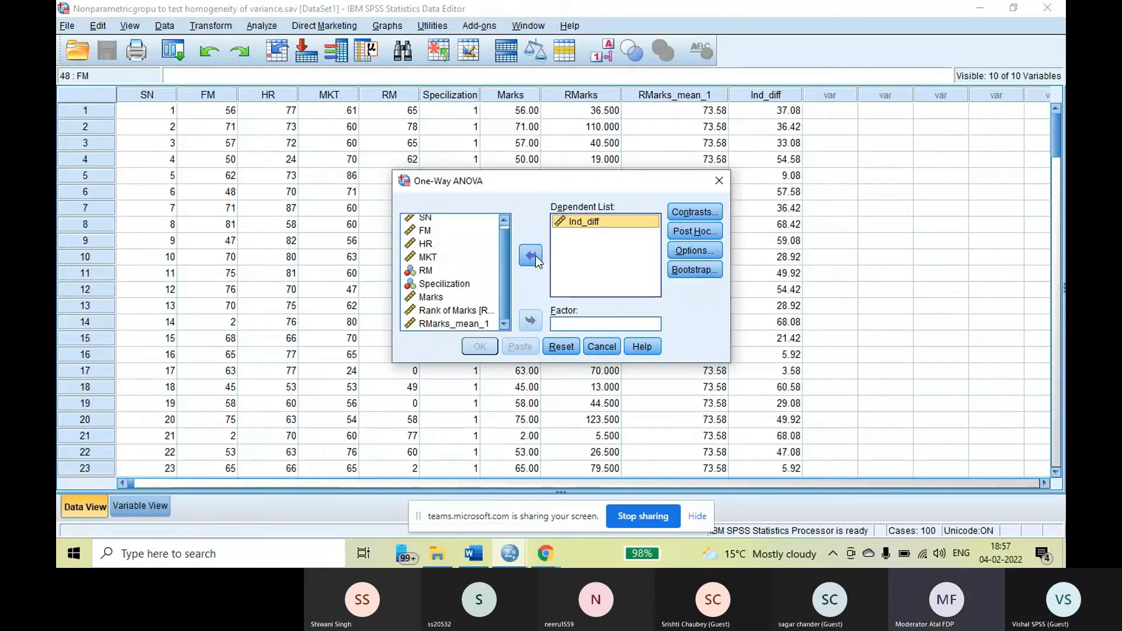
pyautogui.click(452, 284)
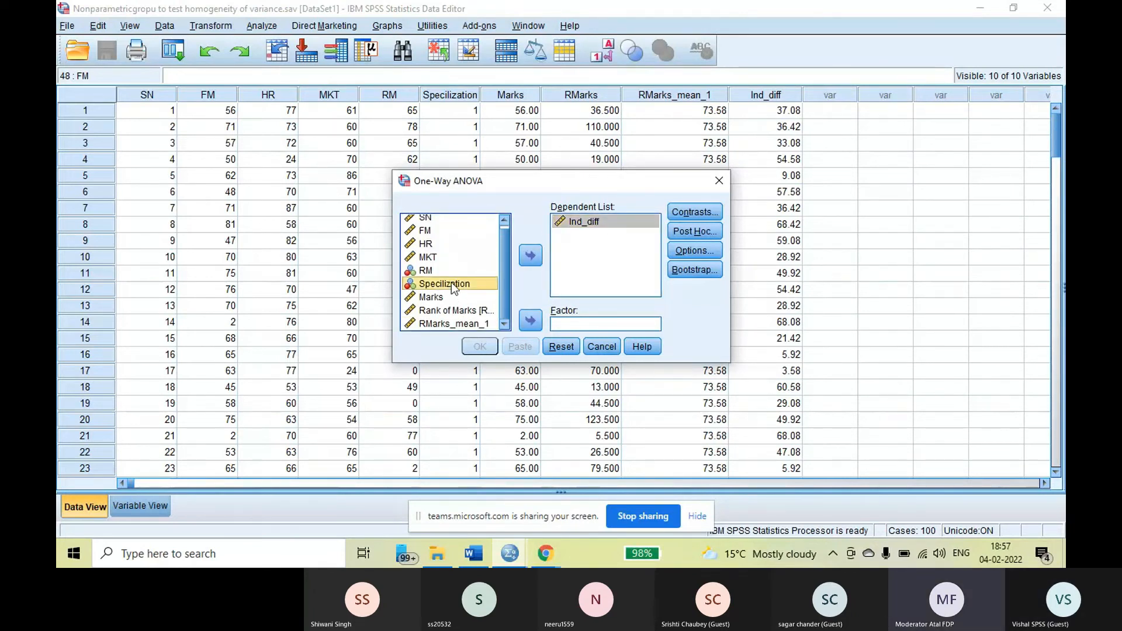
pyautogui.click(531, 320)
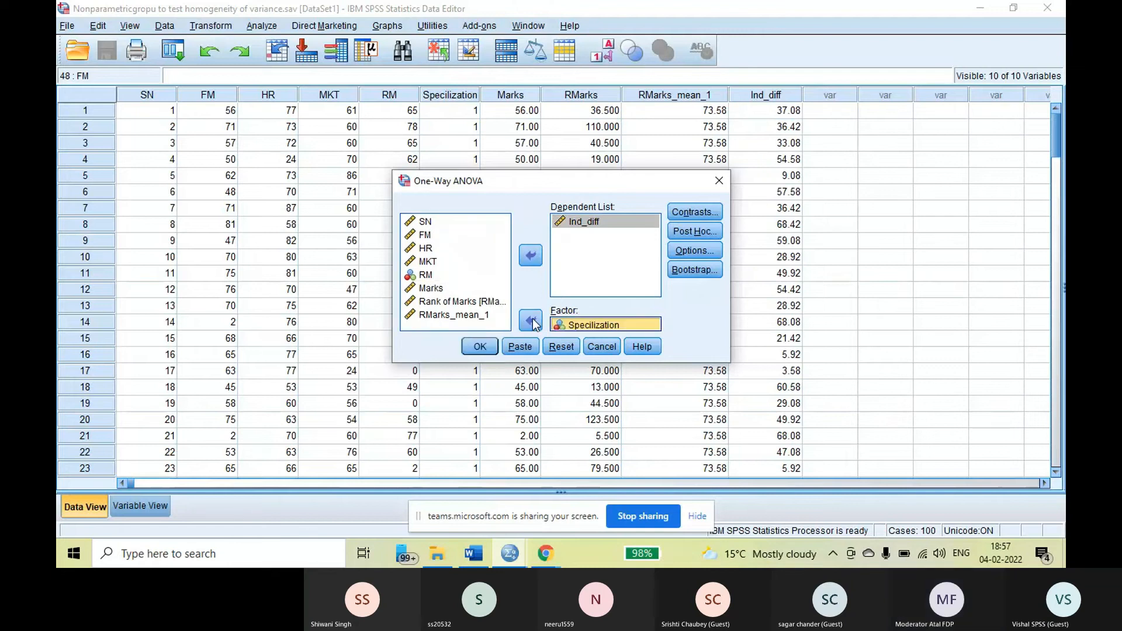
# Include the Homogeneity of variance test in the ANOVA statistics and run the analysis
pyautogui.click(696, 252)
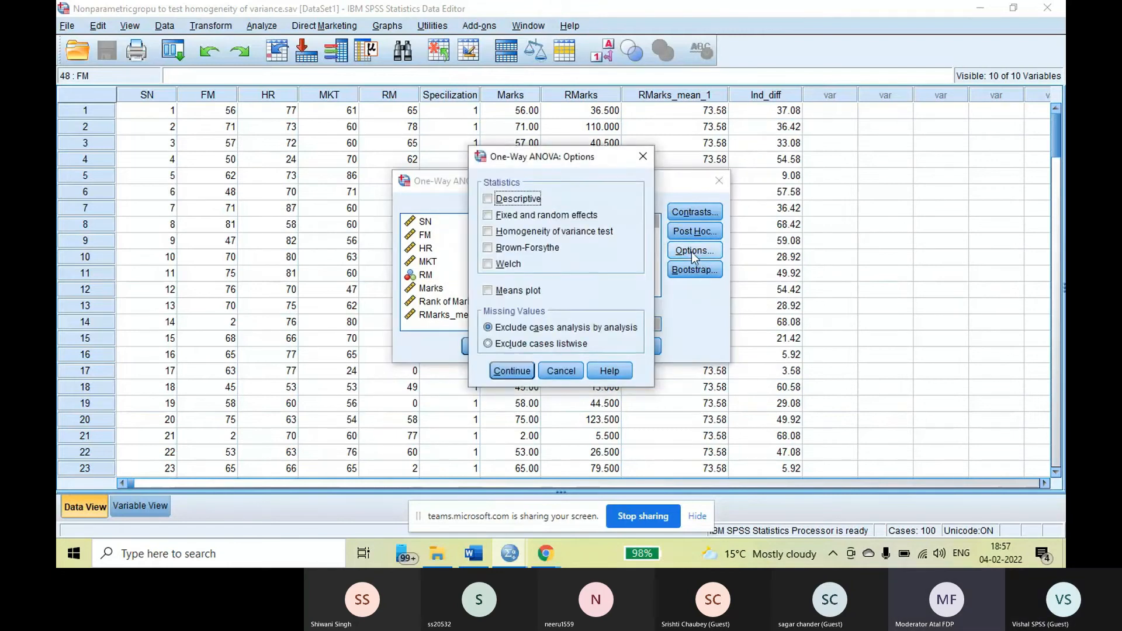
pyautogui.click(489, 232)
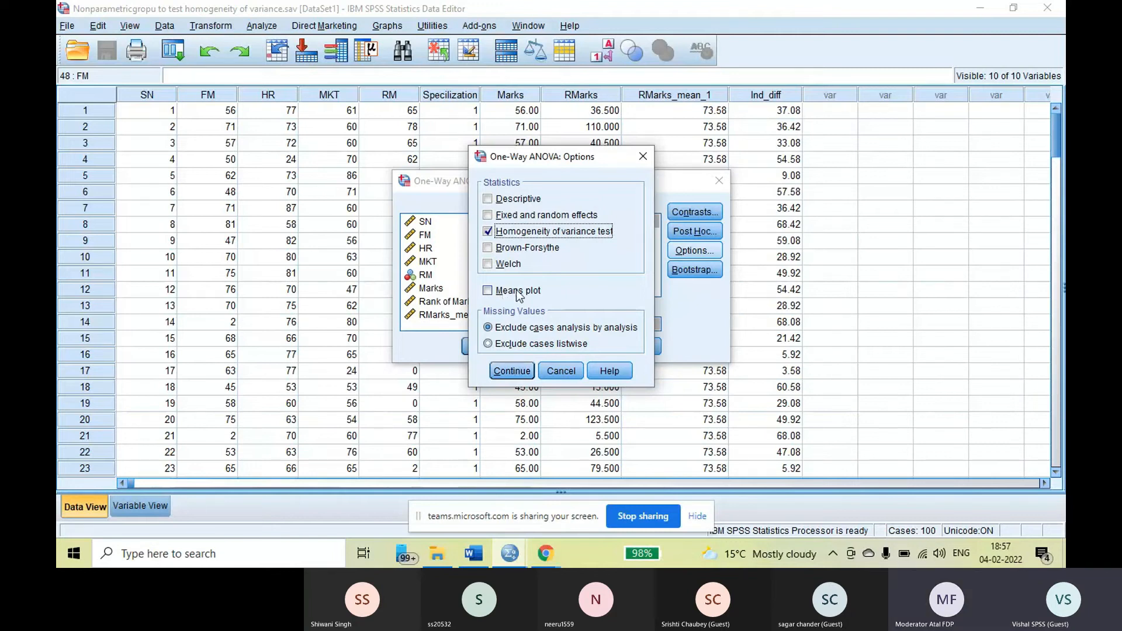
pyautogui.click(512, 371)
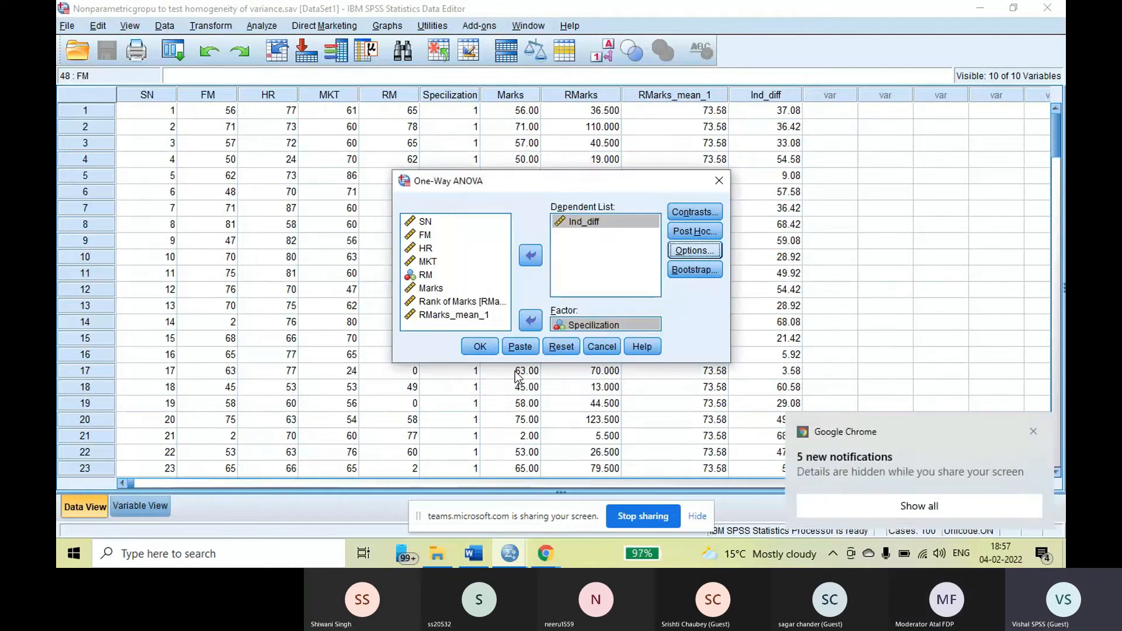
pyautogui.click(480, 347)
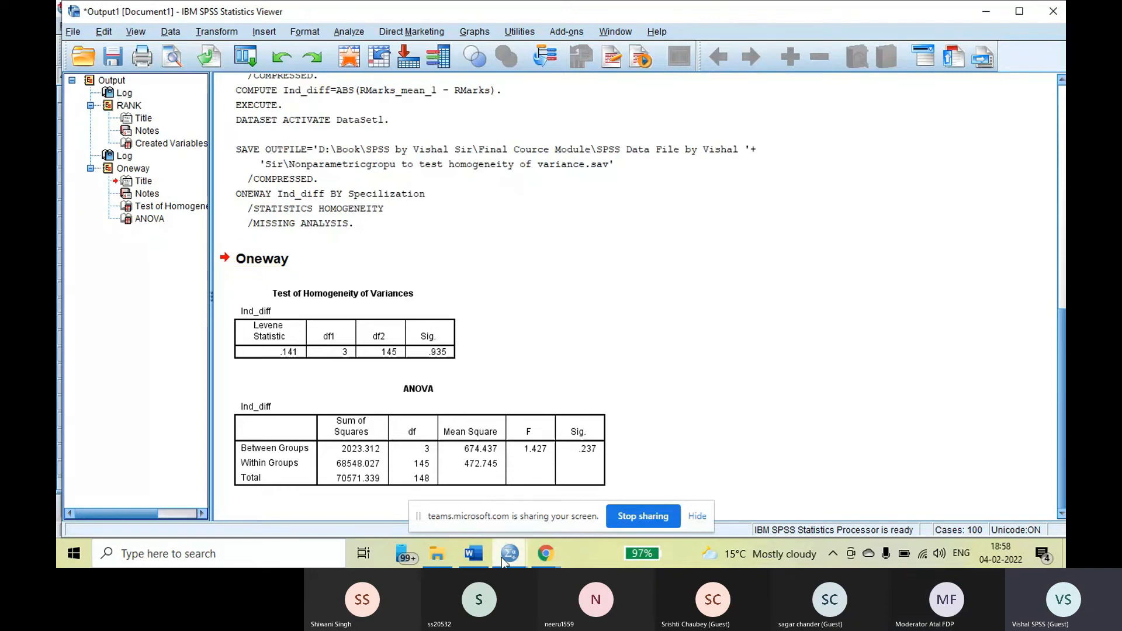
# Return to the Data Editor and delete the RMarks variable from the variable definitions
pyautogui.moveTo(513, 553)
pyautogui.click(591, 498)
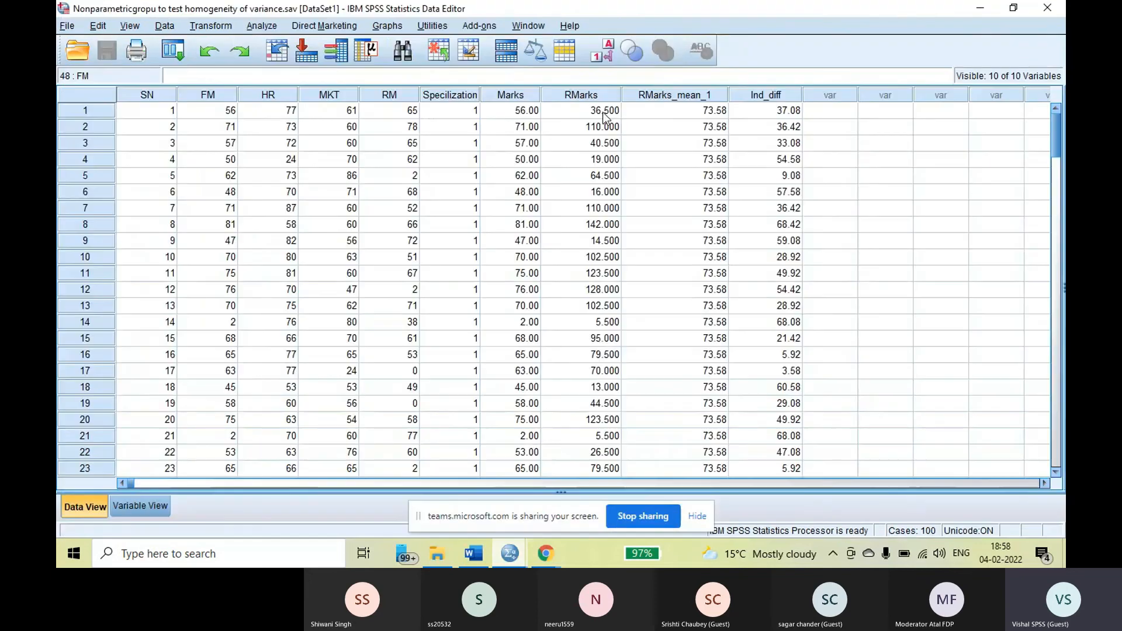
pyautogui.click(596, 93)
pyautogui.rightClick(596, 94)
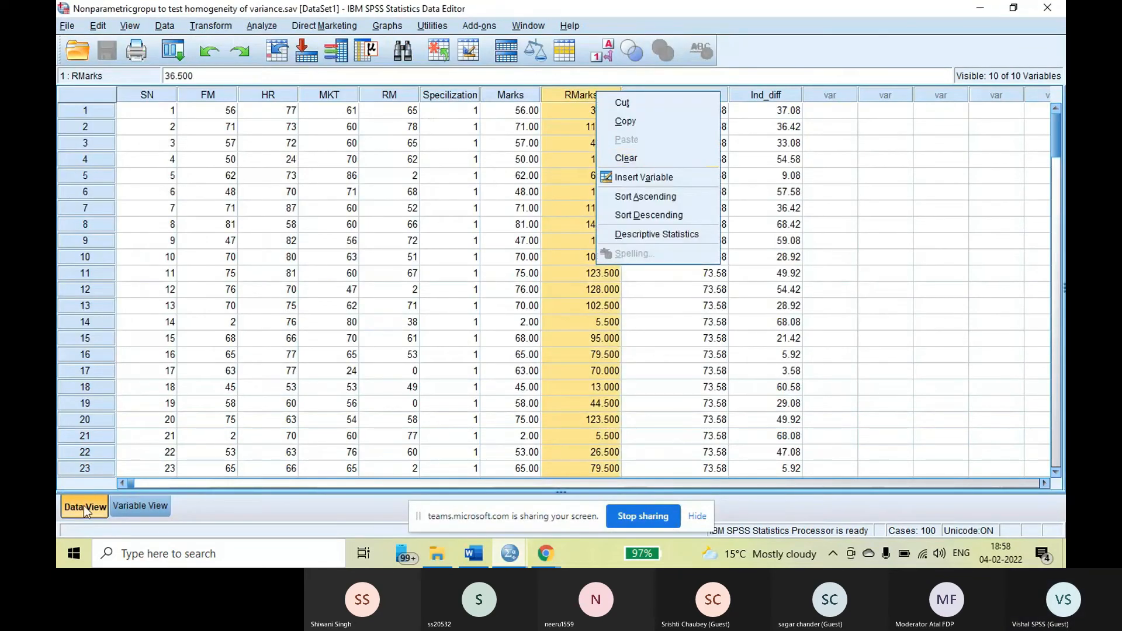
pyautogui.click(157, 507)
pyautogui.click(87, 202)
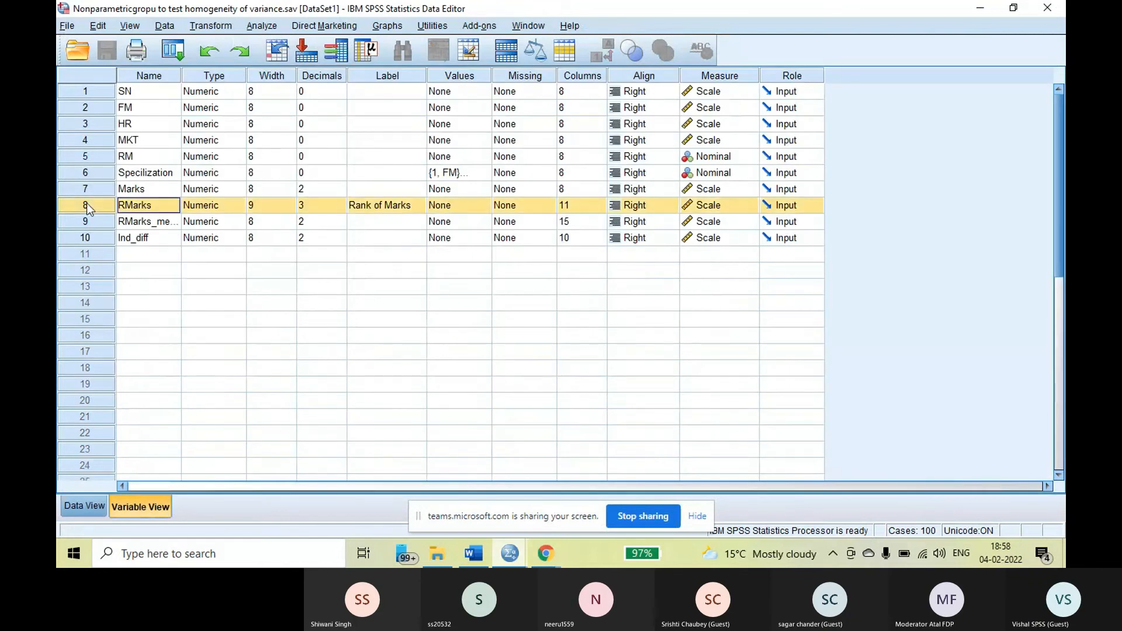
pyautogui.rightClick(87, 202)
pyautogui.click(122, 252)
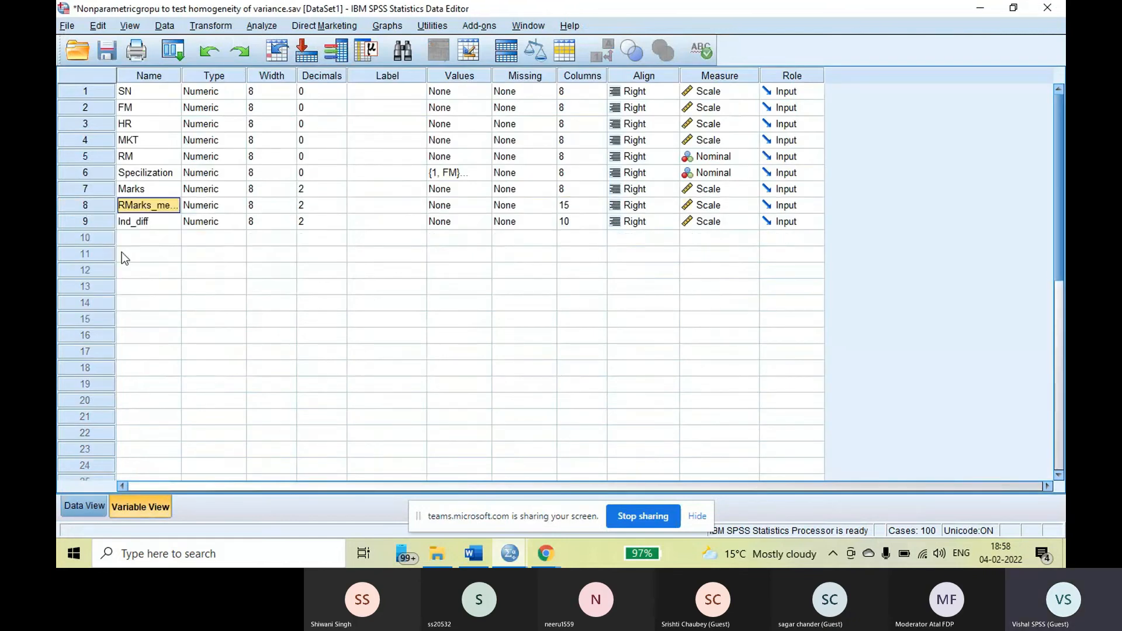
# Delete the RMarks_mean_1 and Ind_diff variables and save the dataset
pyautogui.rightClick(97, 205)
pyautogui.click(124, 252)
pyautogui.rightClick(97, 207)
pyautogui.click(125, 251)
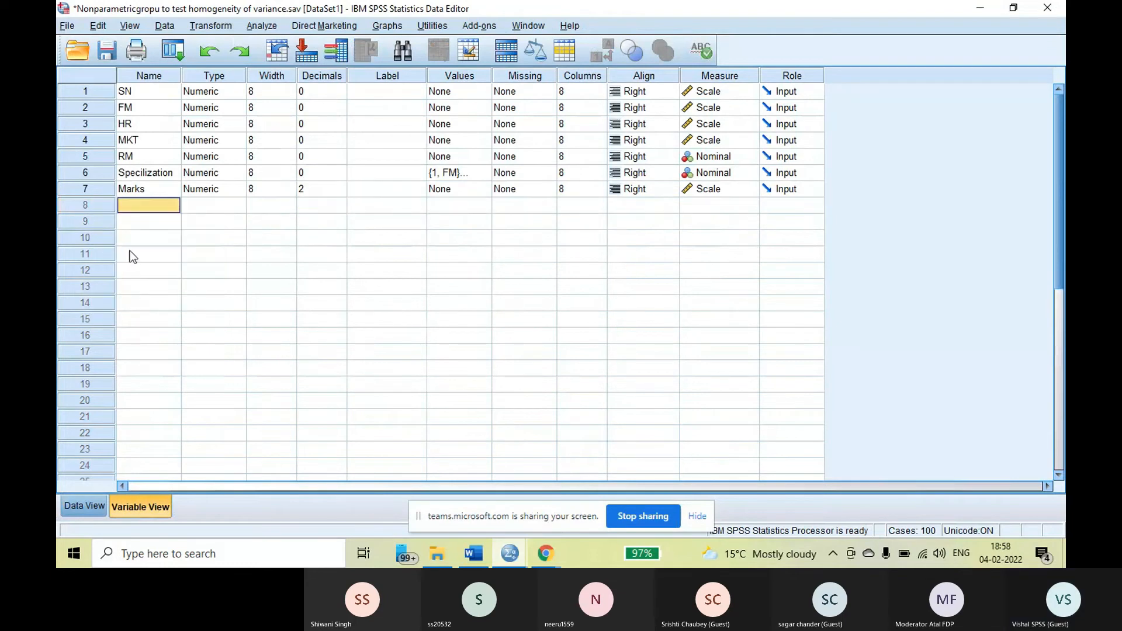
pyautogui.click(106, 51)
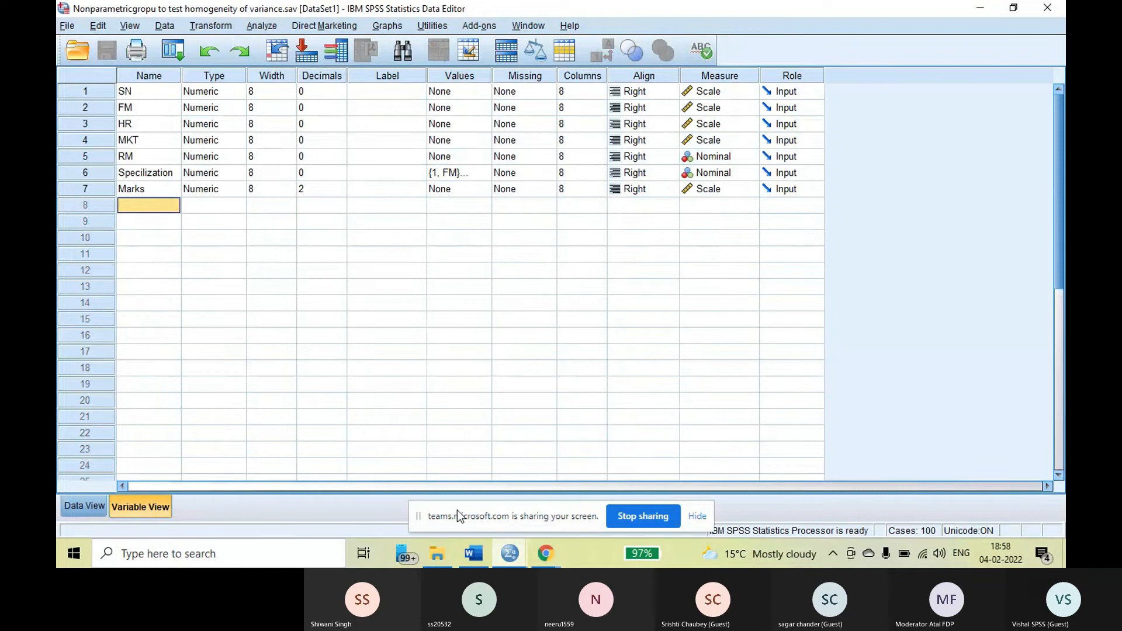
# Clear all results from the output document and return to the dataset's case values
pyautogui.moveTo(518, 548)
pyautogui.click(425, 477)
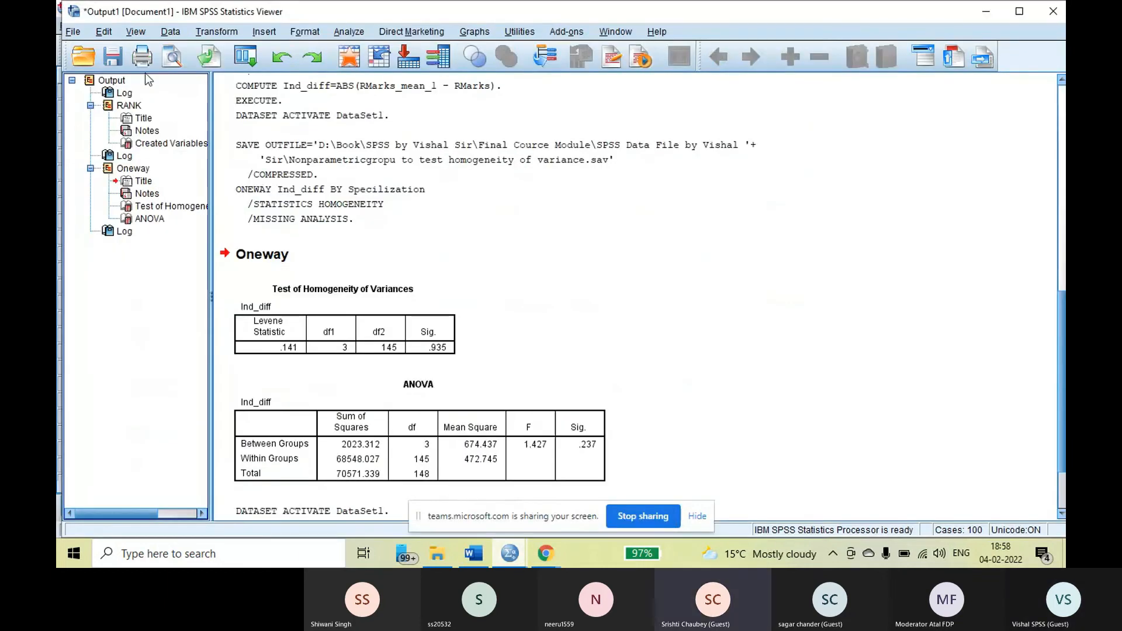
pyautogui.press('Delete')
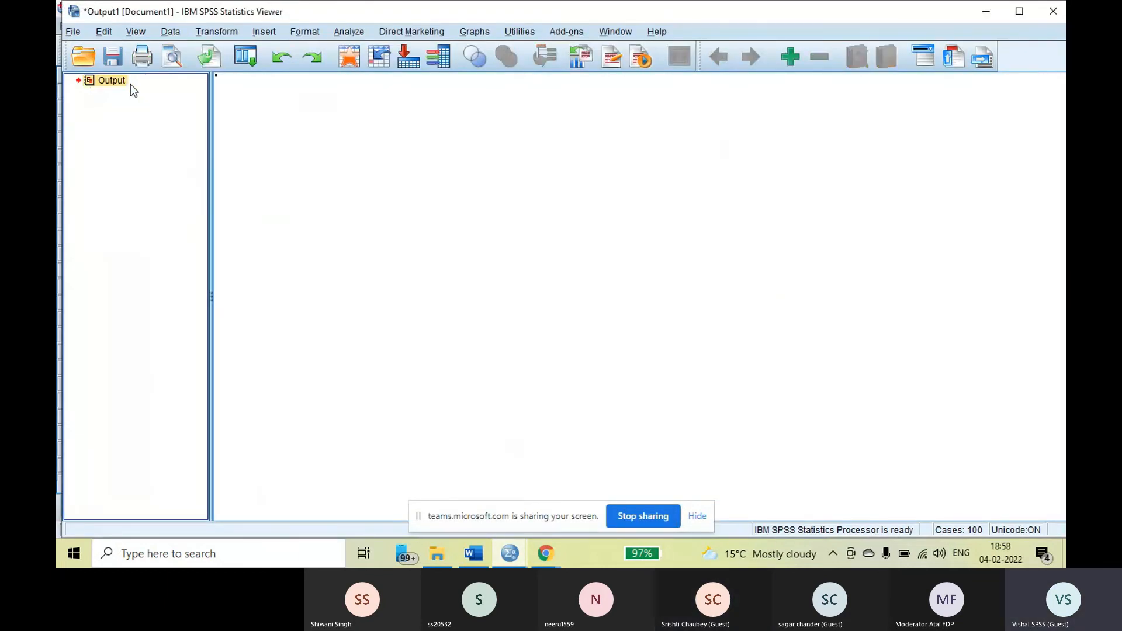
pyautogui.moveTo(510, 552)
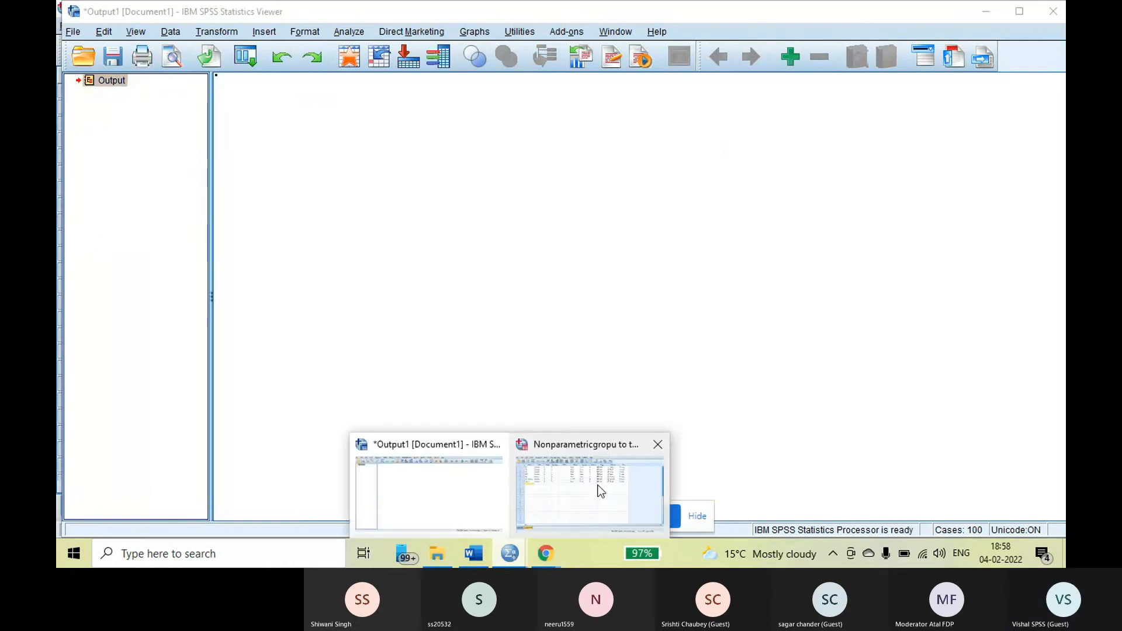
pyautogui.click(601, 491)
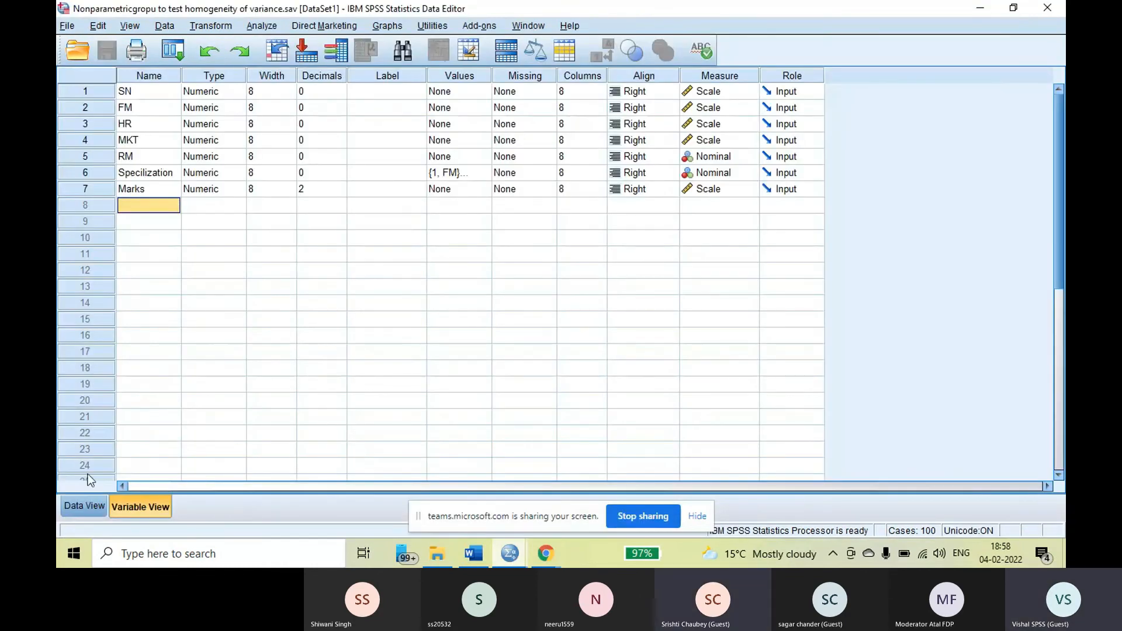
pyautogui.click(86, 506)
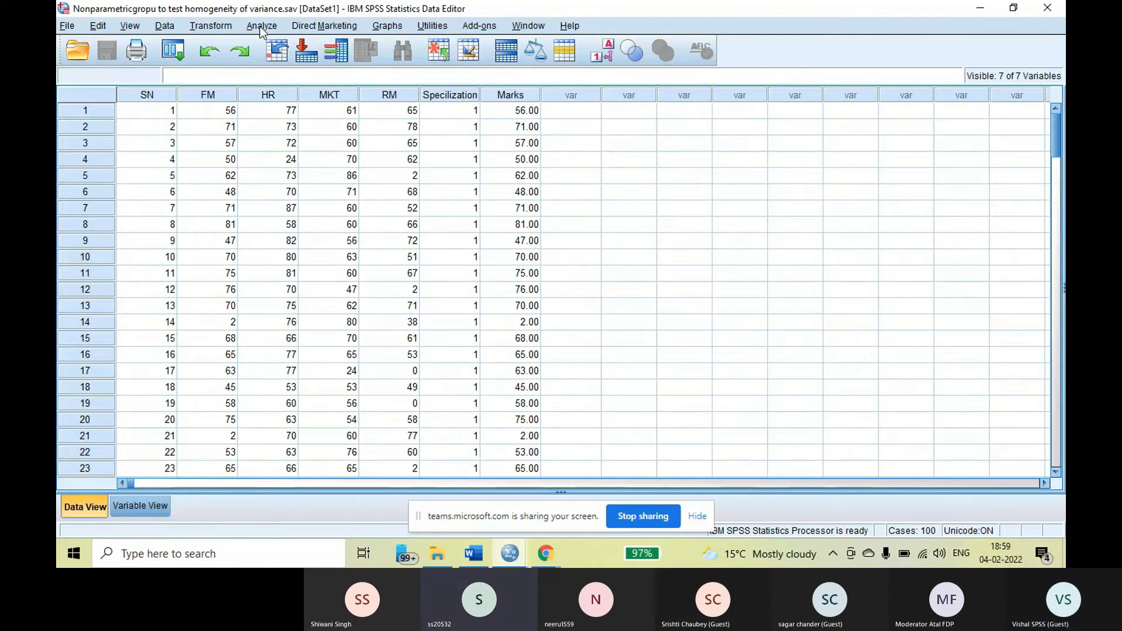
# Set up a legacy One-Sample Kolmogorov-Smirnov test with Marks as the only test variable
pyautogui.click(261, 26)
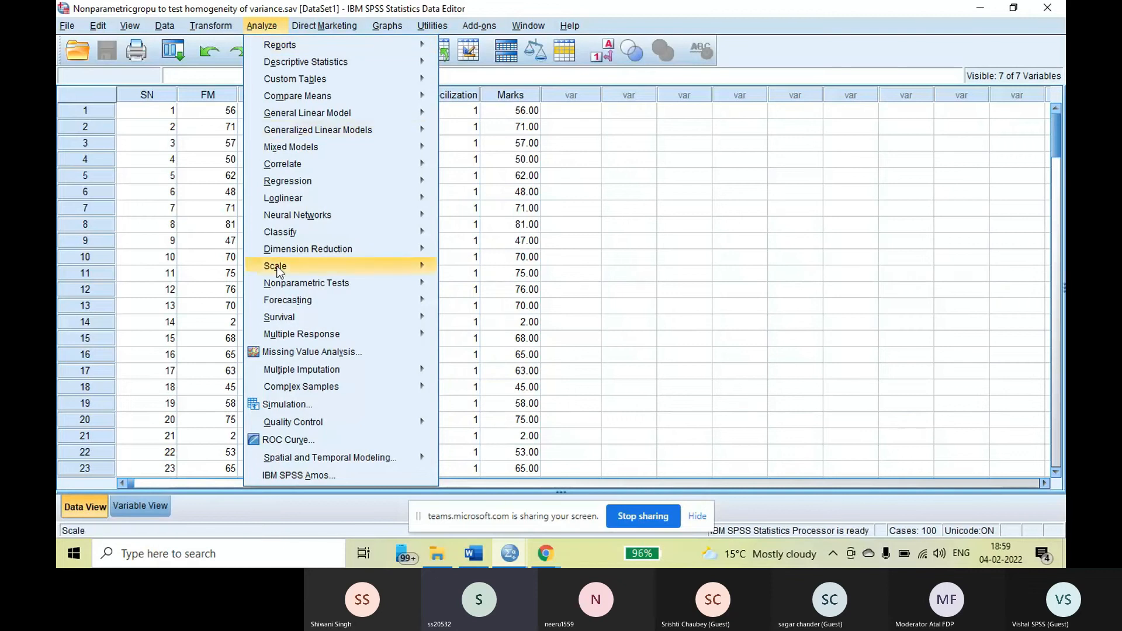
pyautogui.moveTo(284, 287)
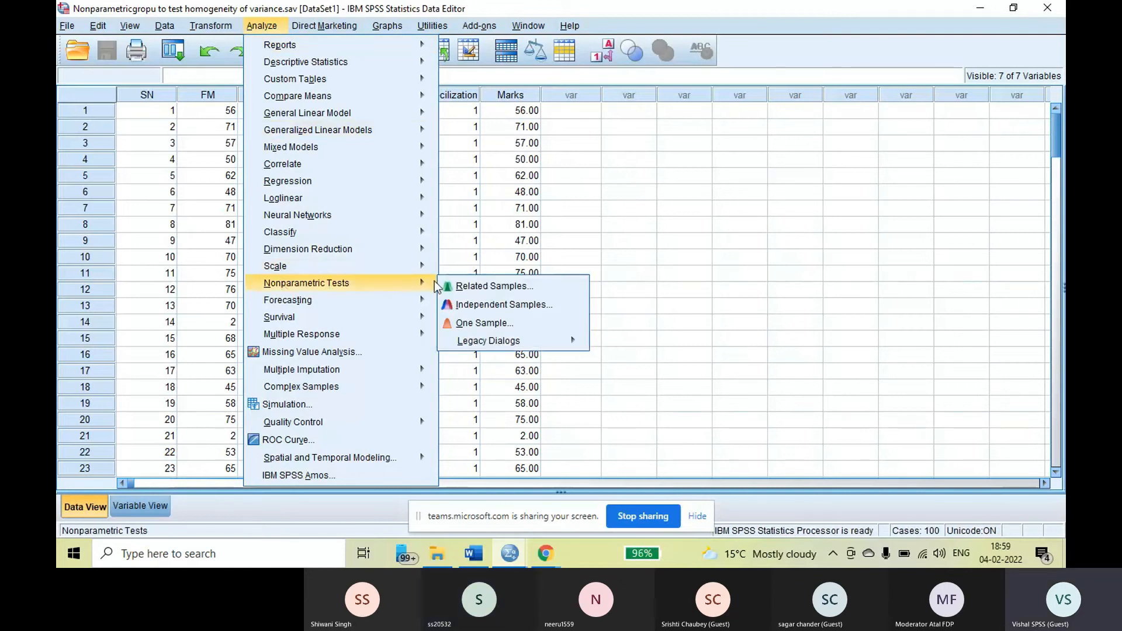
pyautogui.moveTo(570, 349)
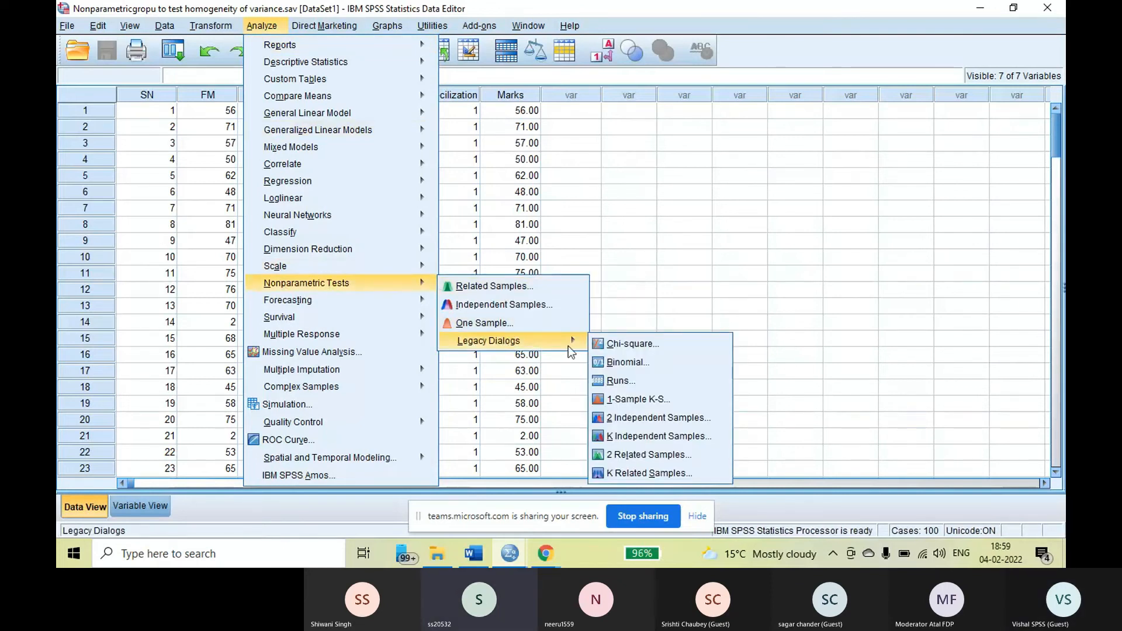
pyautogui.click(638, 401)
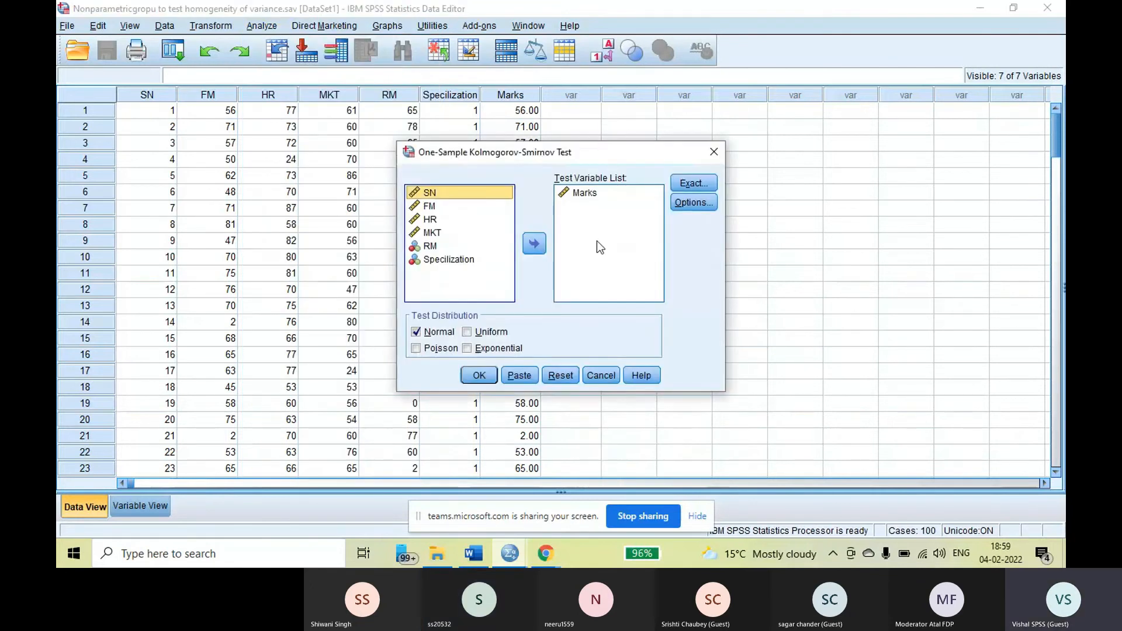
pyautogui.click(585, 194)
pyautogui.click(535, 245)
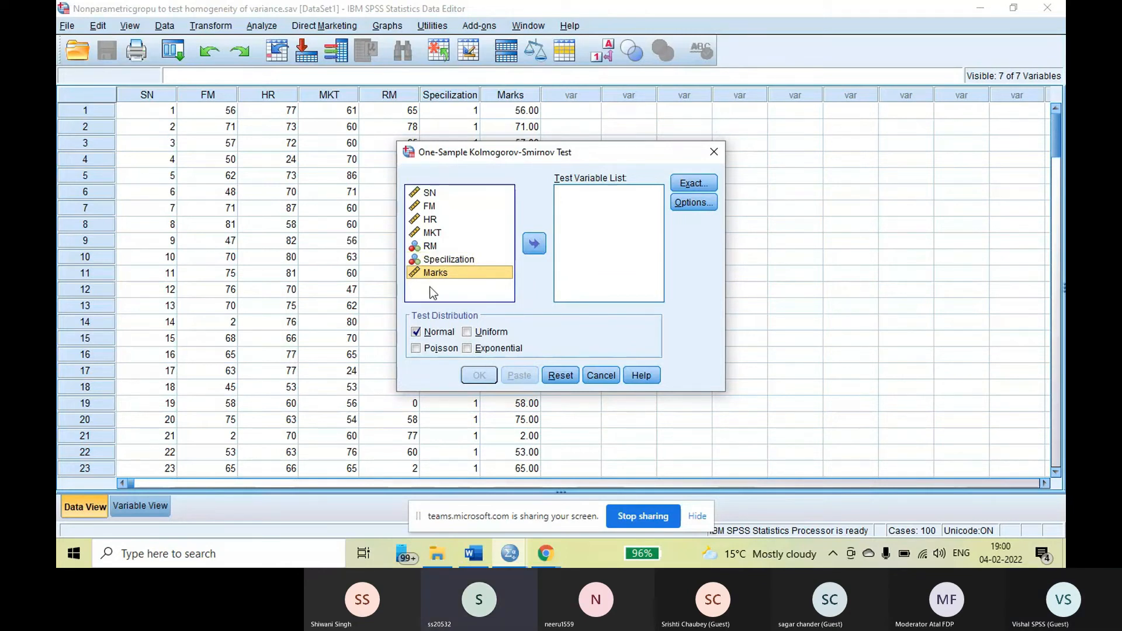
pyautogui.click(533, 243)
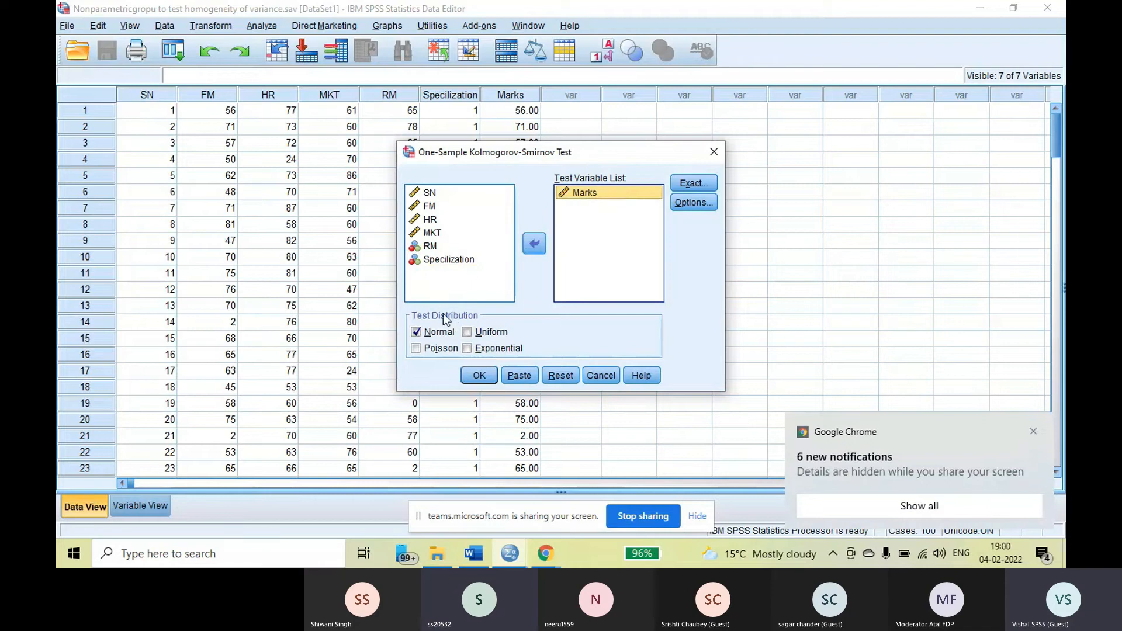
pyautogui.click(467, 332)
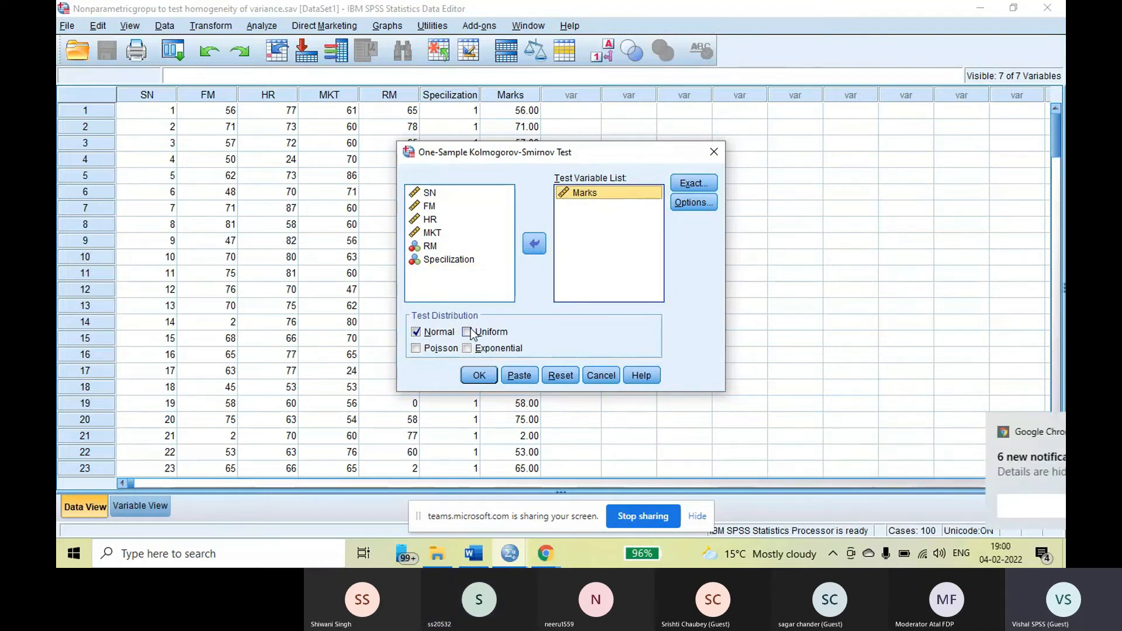
pyautogui.click(467, 348)
pyautogui.click(415, 349)
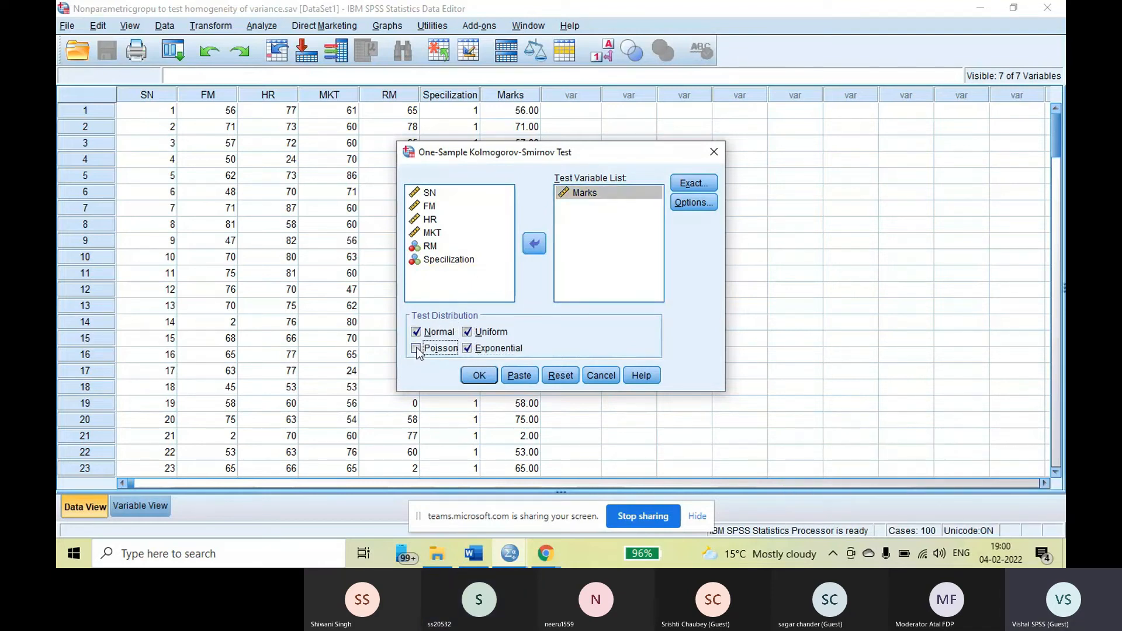
pyautogui.click(416, 349)
pyautogui.click(467, 348)
pyautogui.click(467, 333)
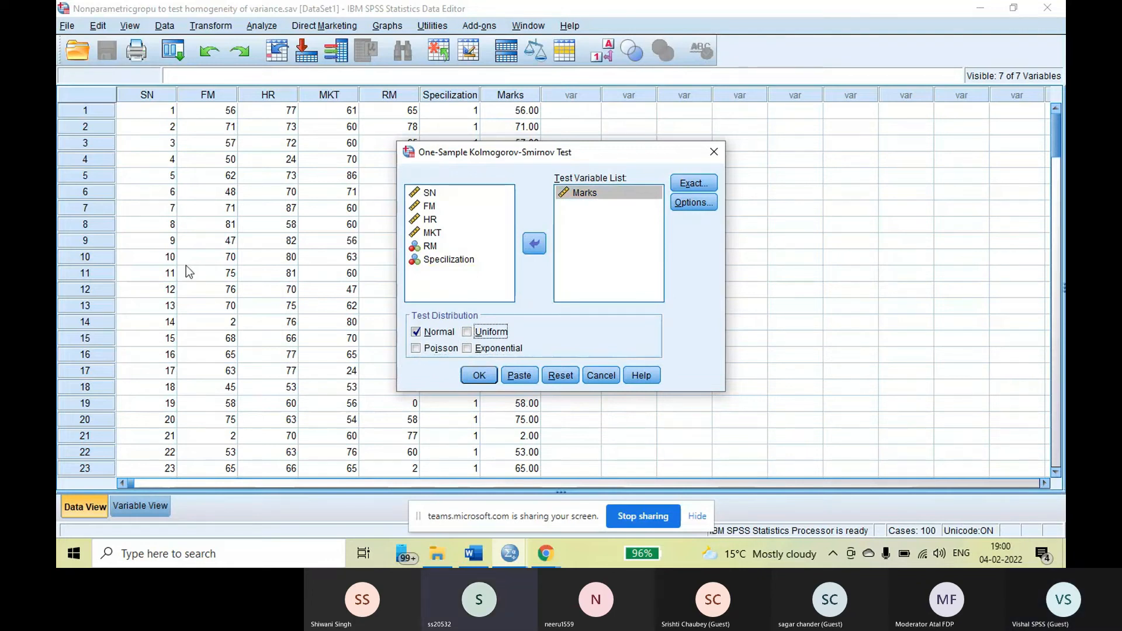
# Run the Kolmogorov-Smirnov test of Marks against the Normal distribution and clear its results from the output document
pyautogui.click(479, 378)
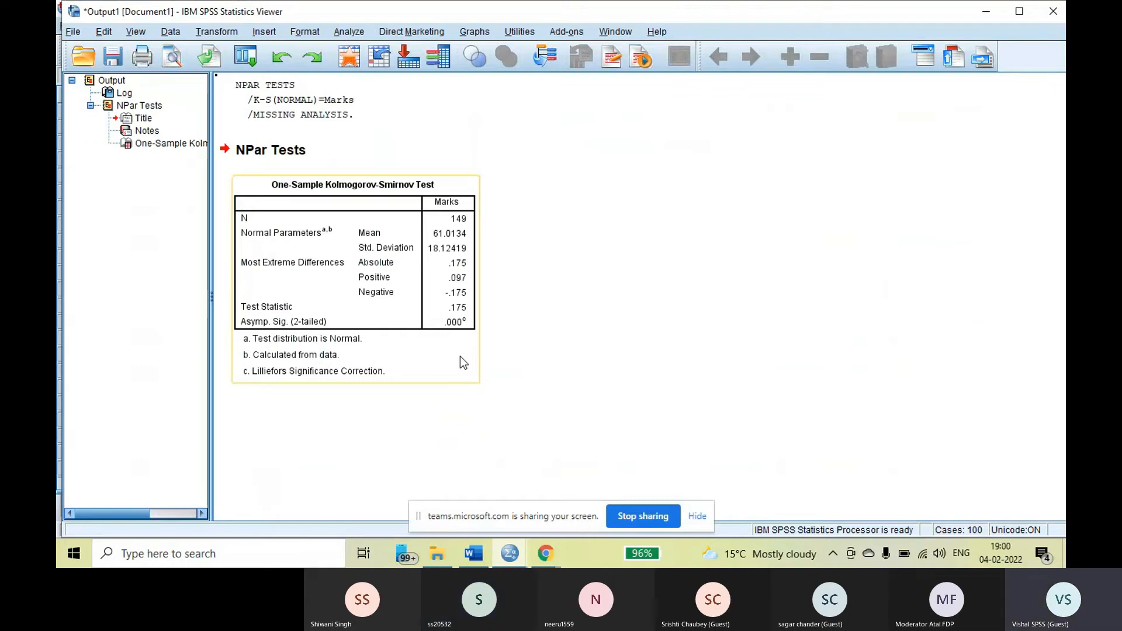
pyautogui.click(532, 213)
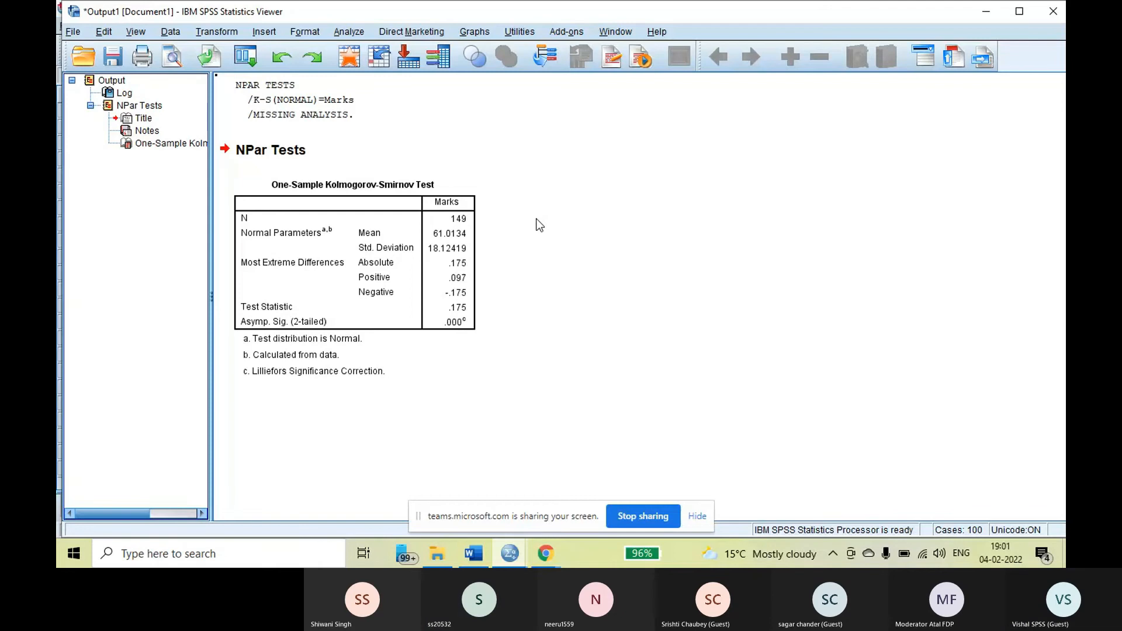
pyautogui.click(105, 82)
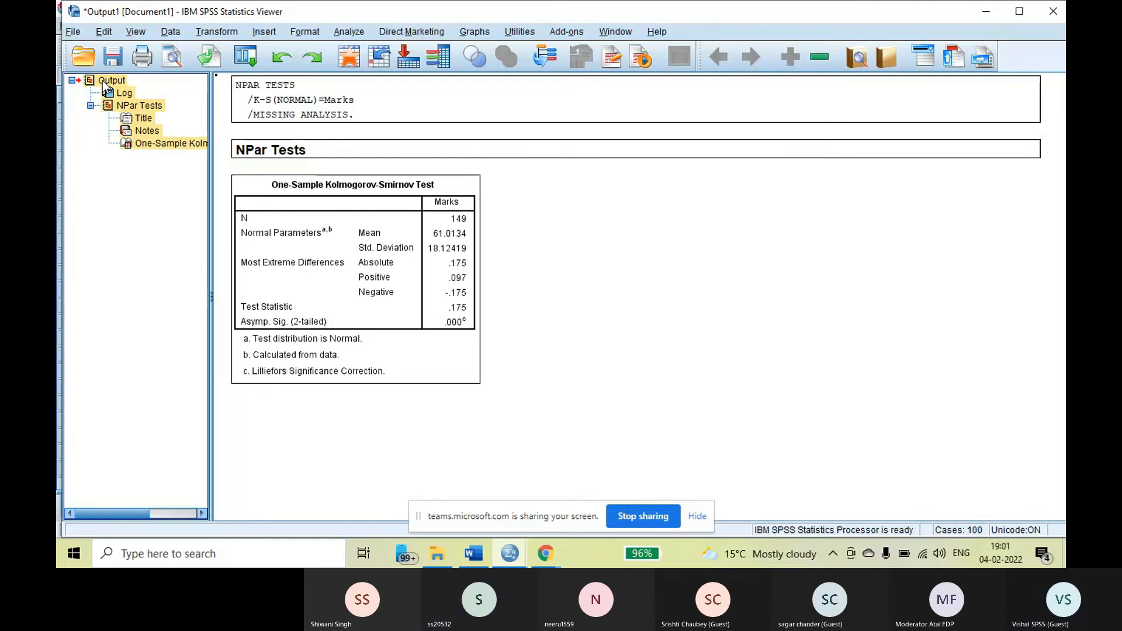
pyautogui.press('Delete')
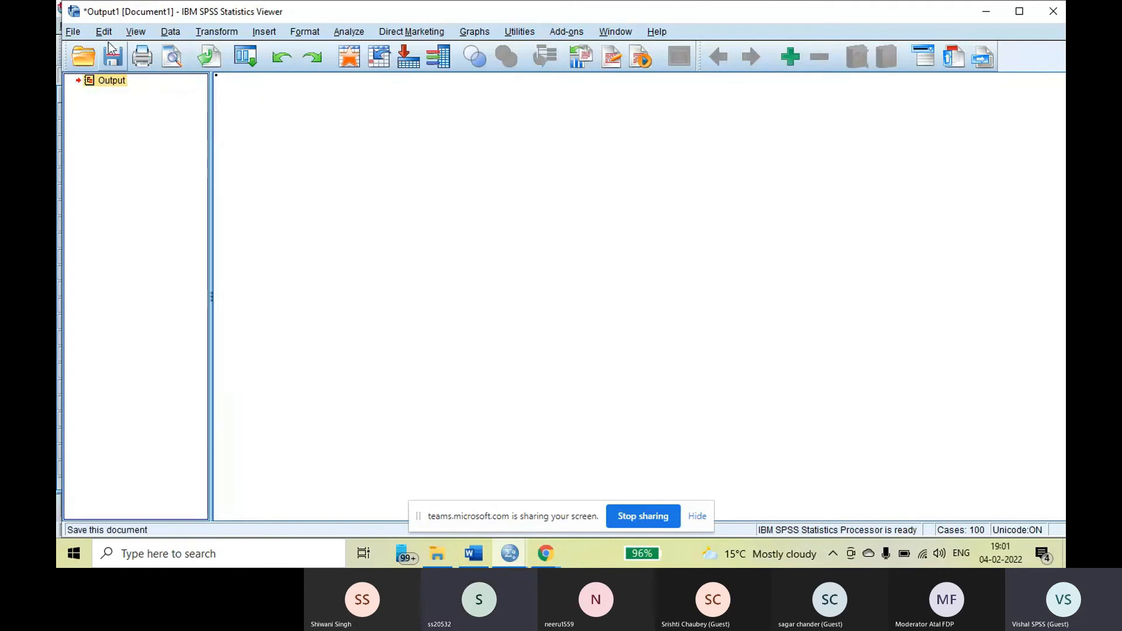
# Return to the dataset and rank the cases on Marks, assigning rank 1 to the smallest value with summary tables displayed
pyautogui.click(516, 558)
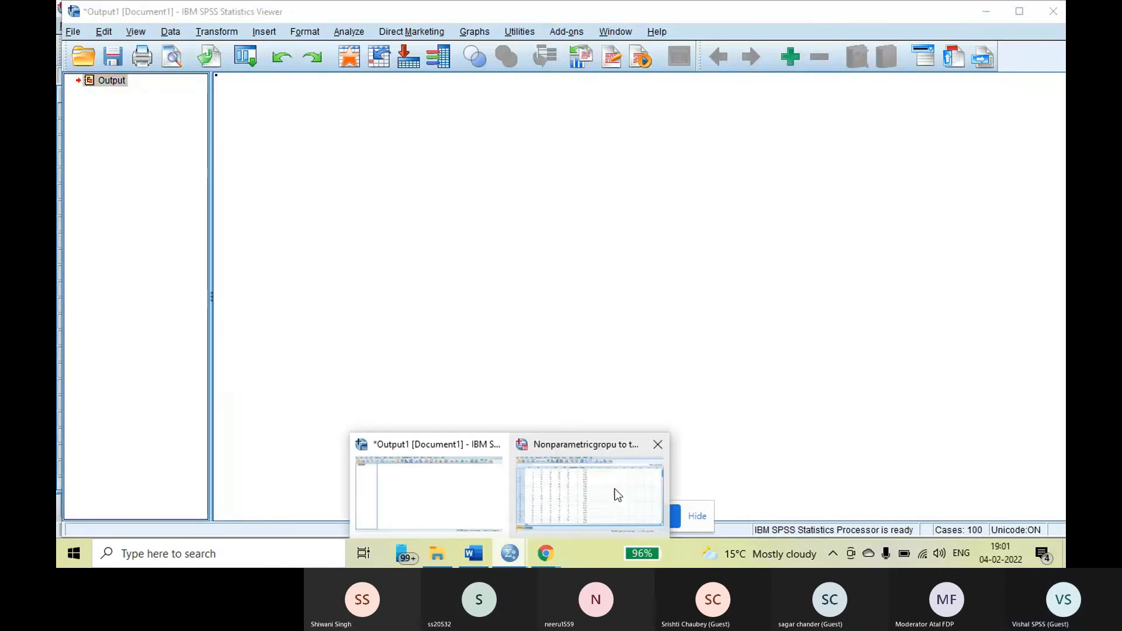
pyautogui.click(618, 495)
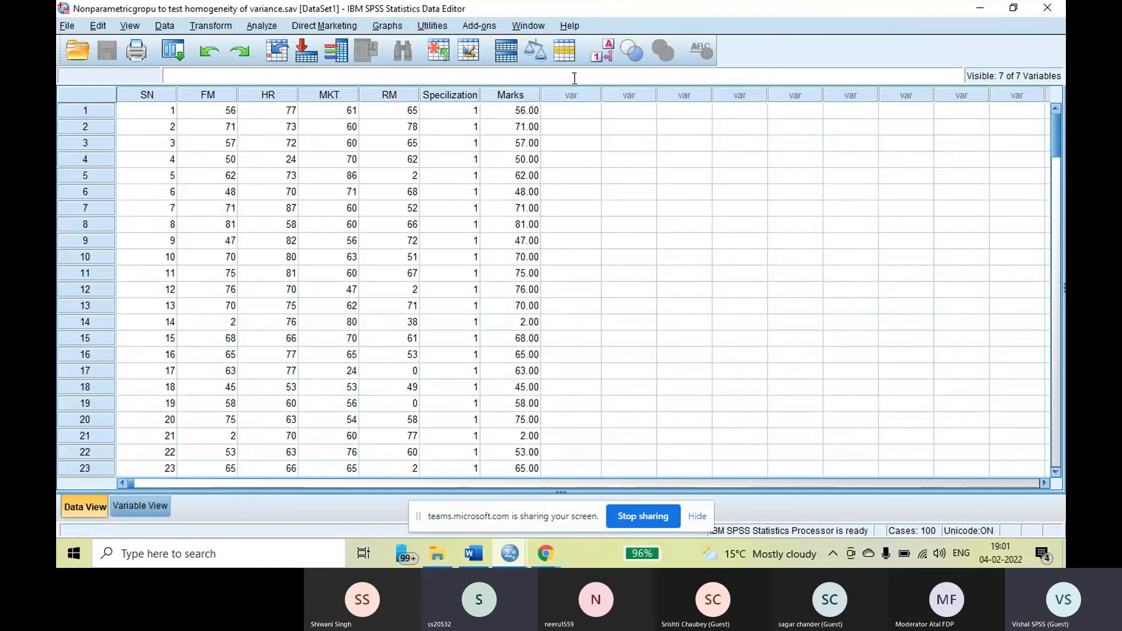
pyautogui.click(219, 27)
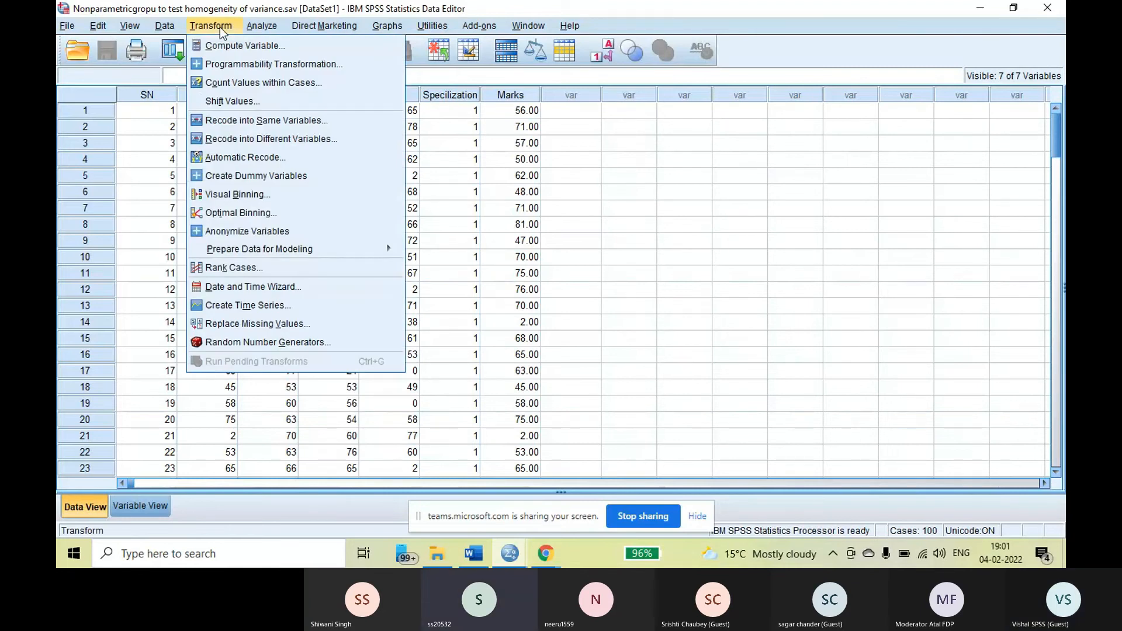
pyautogui.click(253, 268)
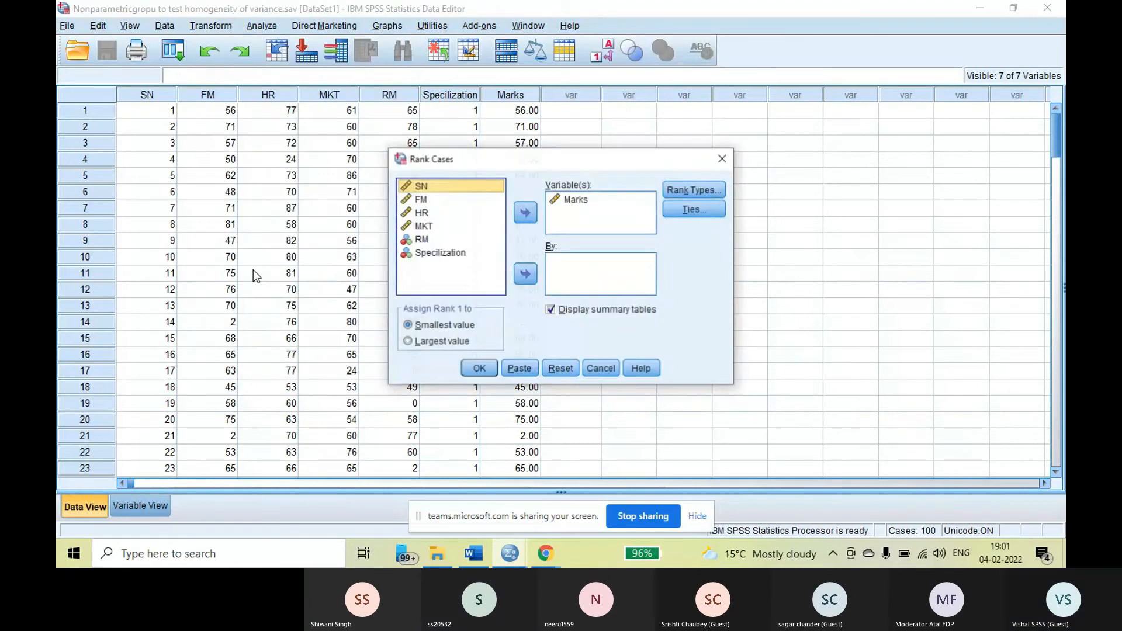
pyautogui.click(570, 200)
pyautogui.click(526, 215)
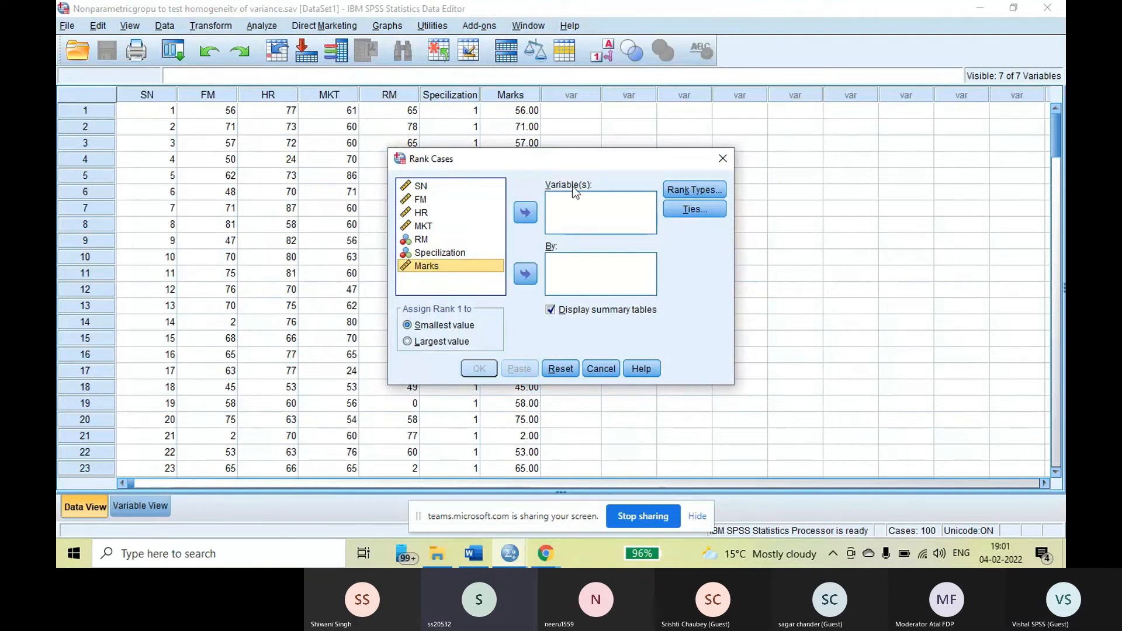
pyautogui.click(527, 214)
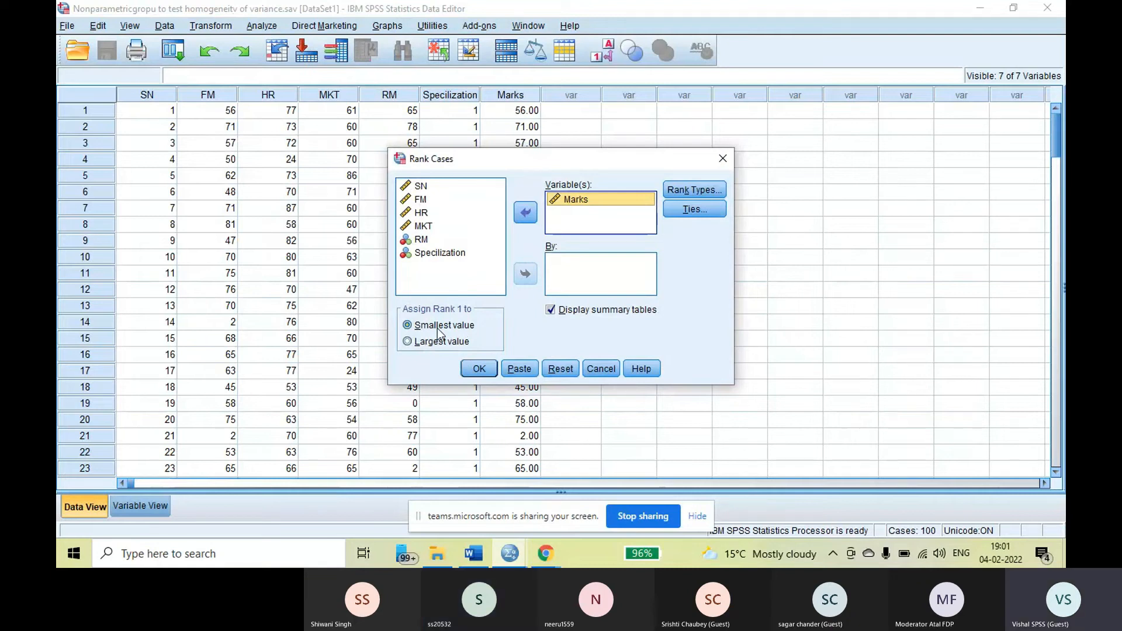
pyautogui.click(478, 369)
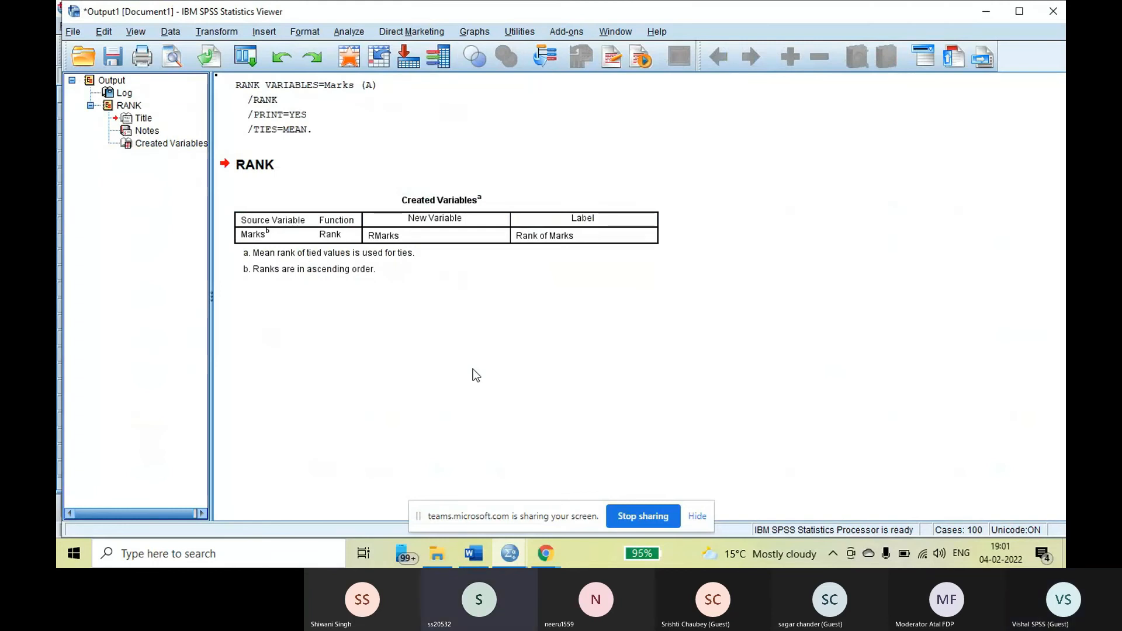
# Go back to the case values and save the dataset with the new rank variable
pyautogui.click(510, 556)
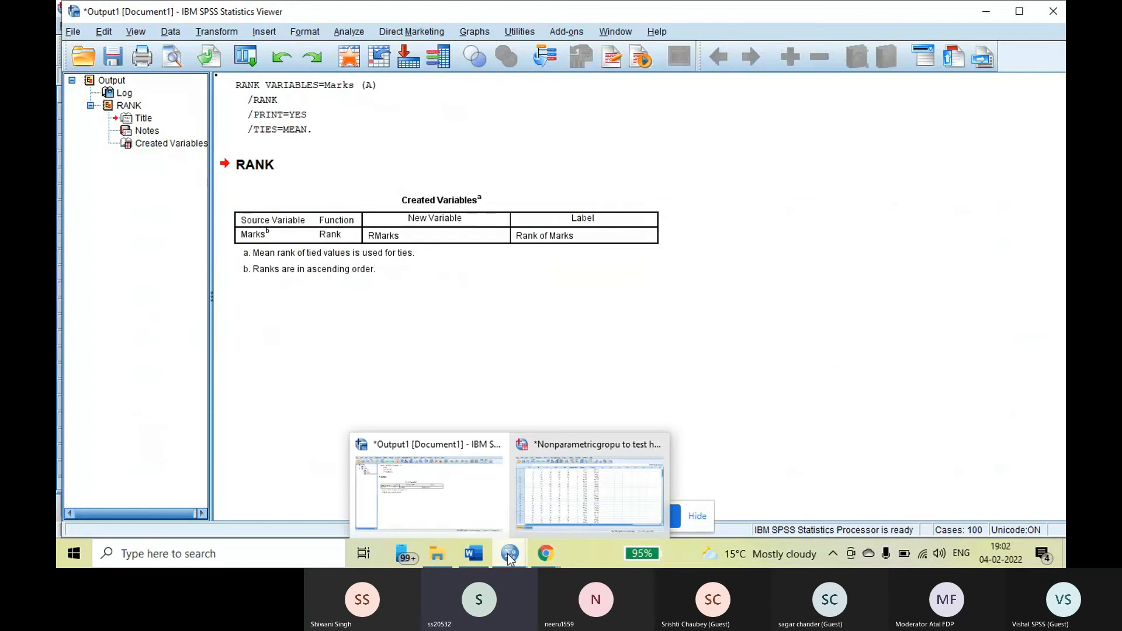
pyautogui.click(556, 497)
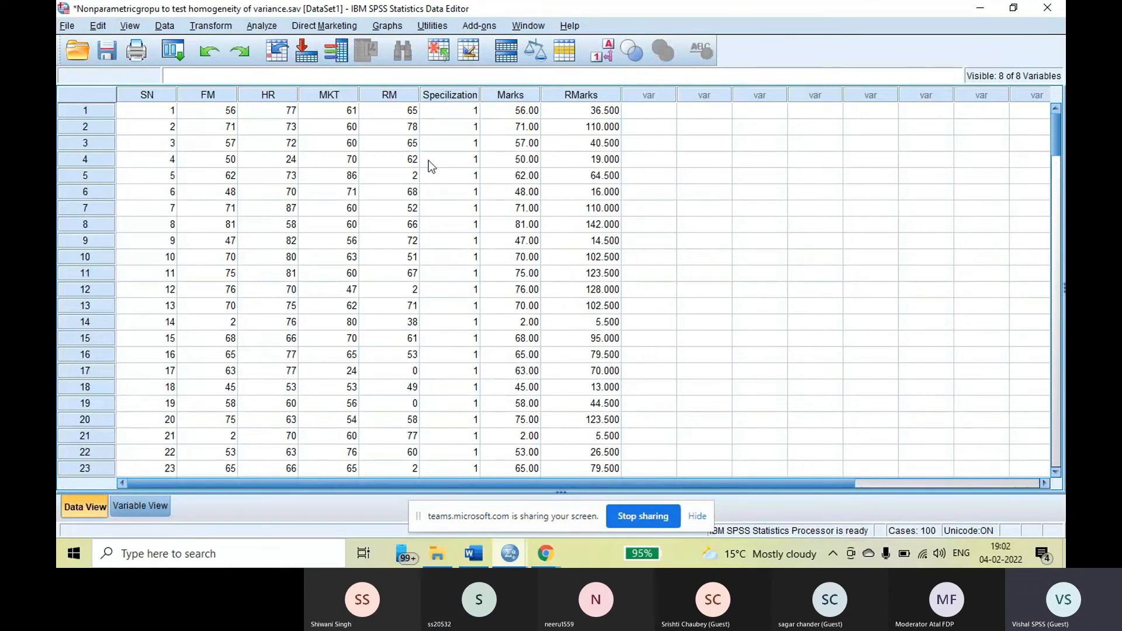
pyautogui.click(108, 52)
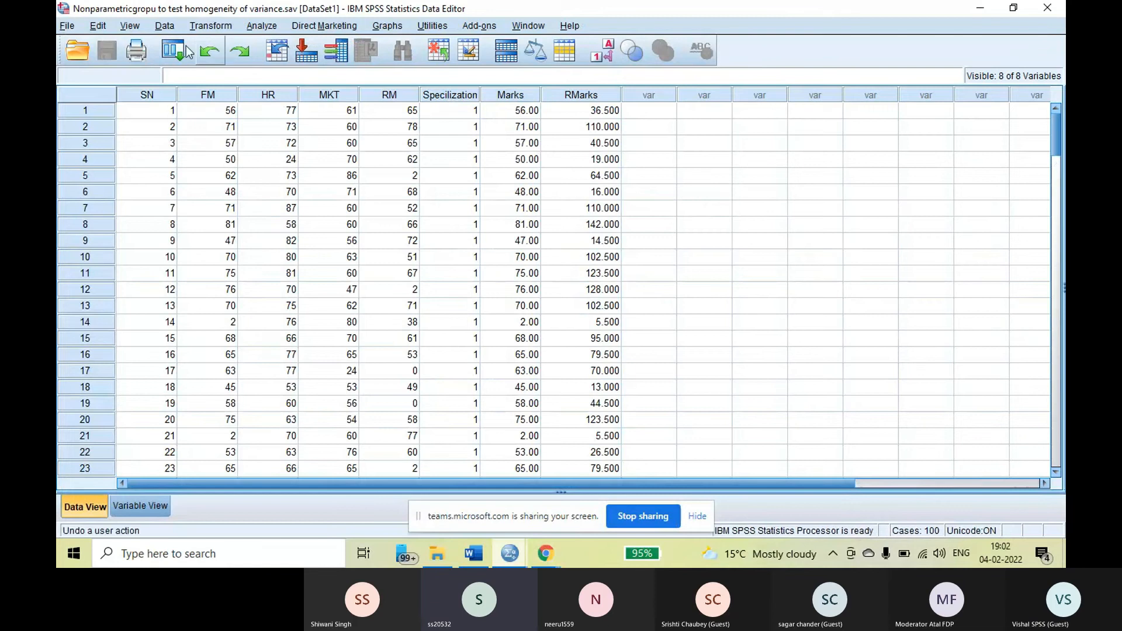
# Set up data aggregation by clearing the previous summary variable and assigning Specilization again as the break variable
pyautogui.click(163, 26)
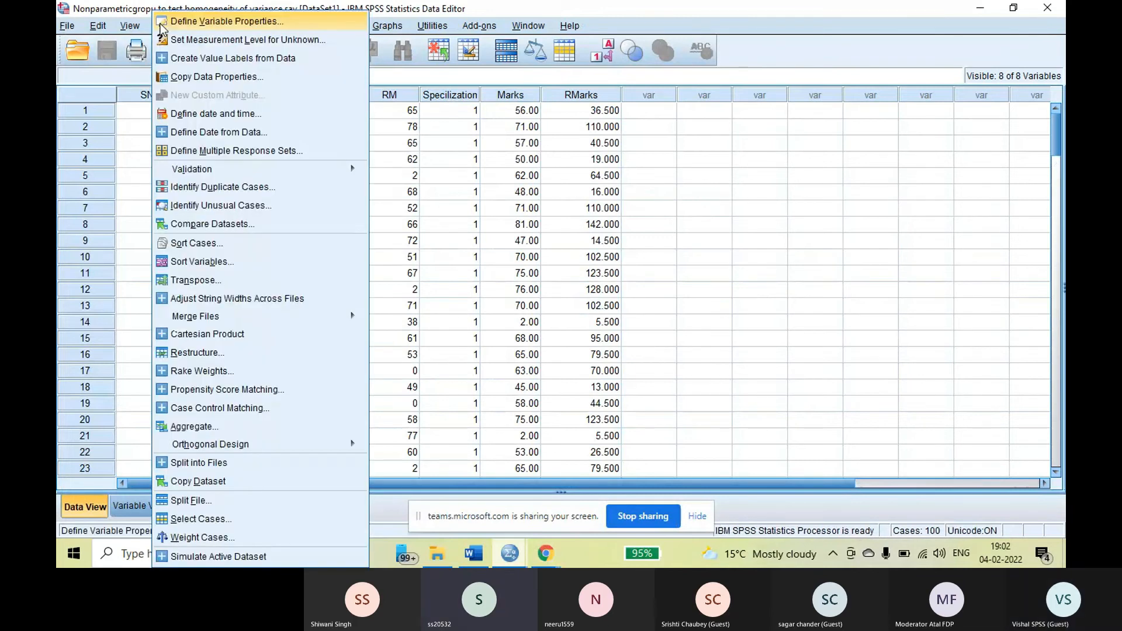
pyautogui.click(190, 426)
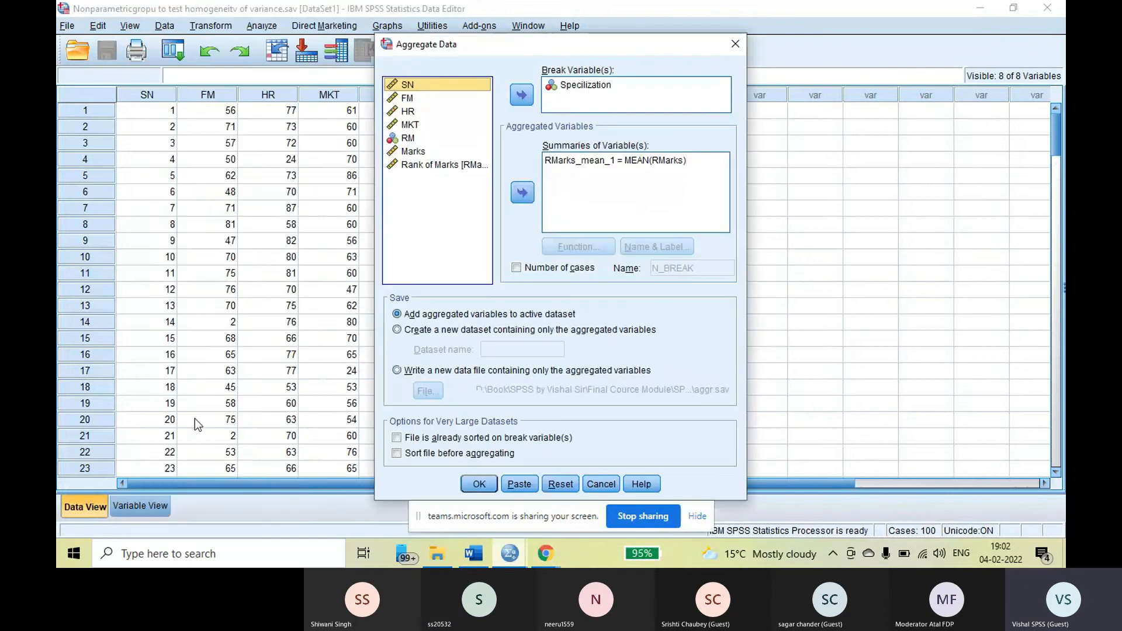
pyautogui.click(621, 160)
pyautogui.click(522, 193)
pyautogui.click(584, 85)
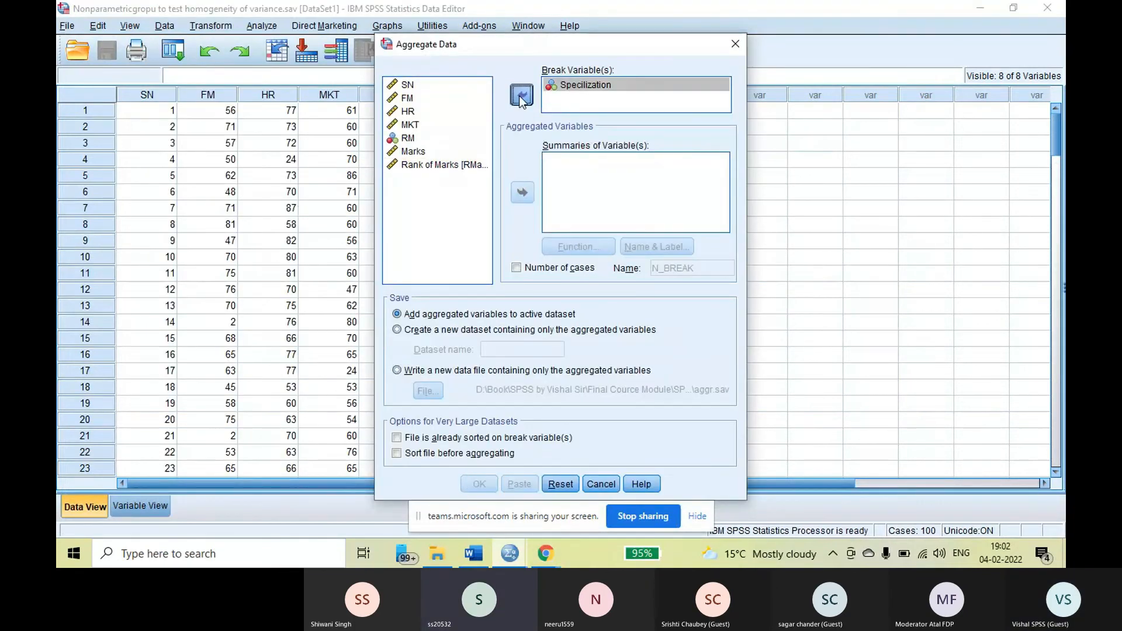
pyautogui.click(520, 95)
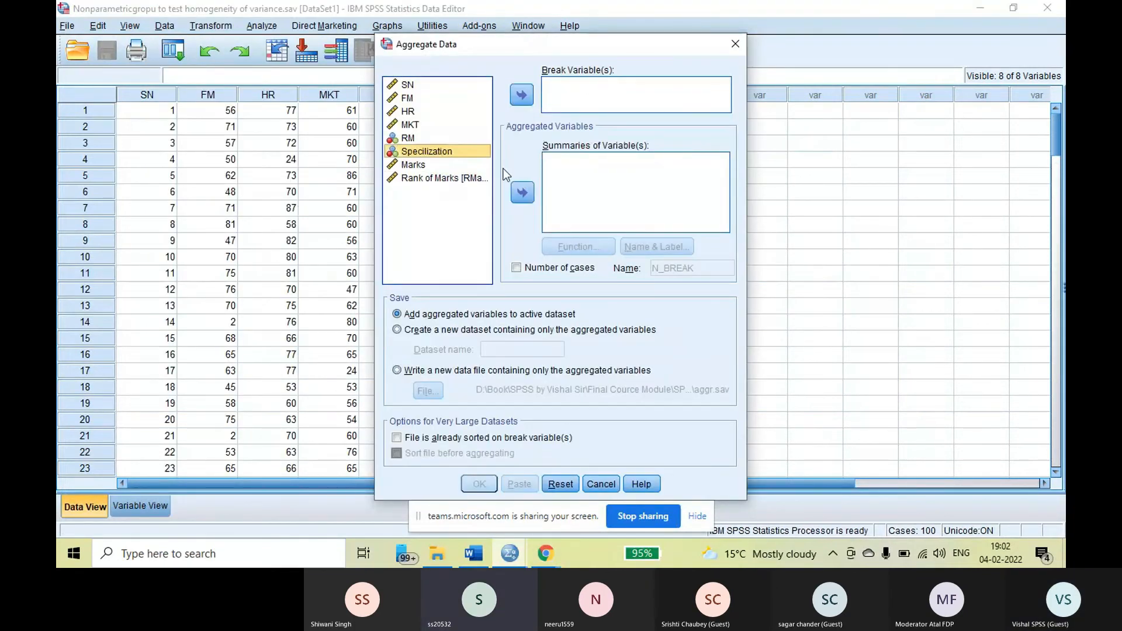
pyautogui.click(524, 97)
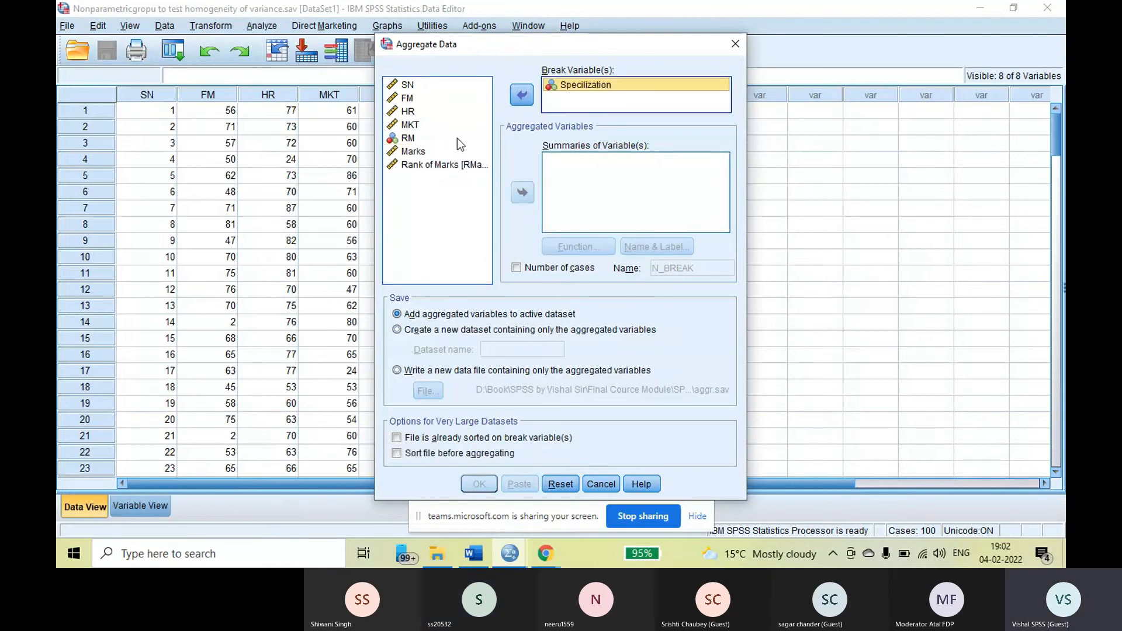
# Aggregate Rank of Marks with the Mean function and add the result to the active dataset as RMarks_mean_1
pyautogui.click(432, 167)
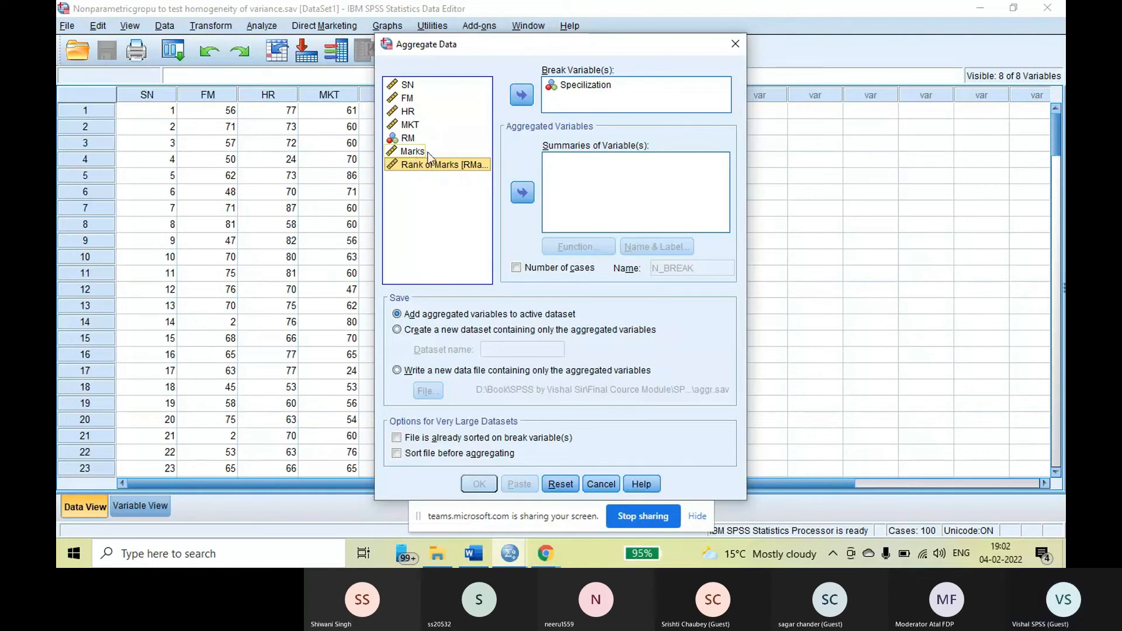
pyautogui.click(522, 192)
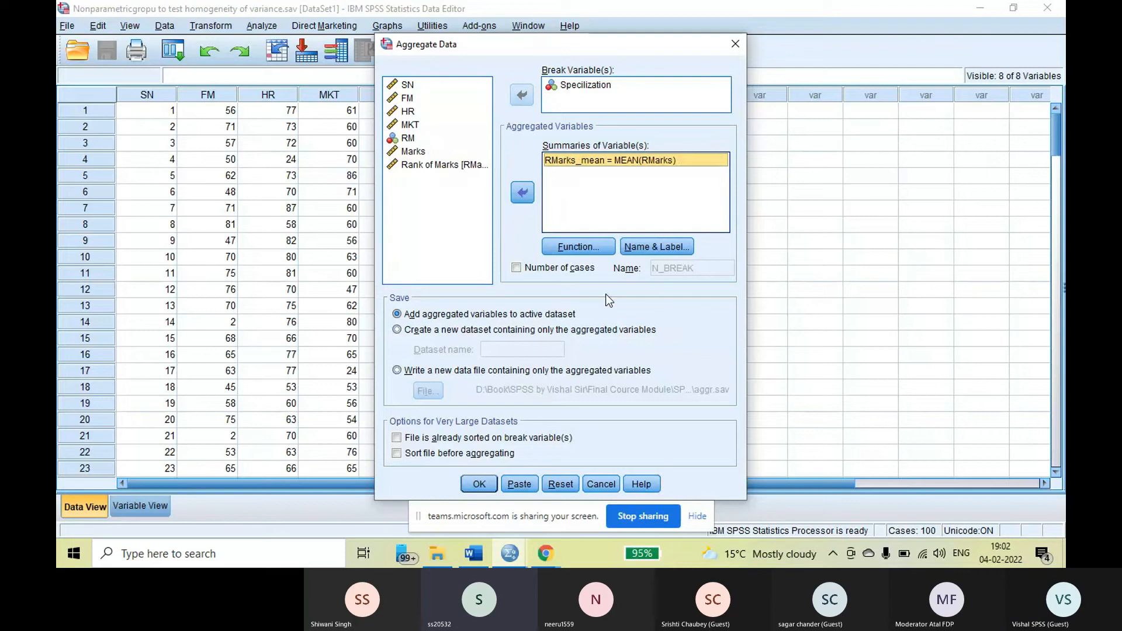
pyautogui.click(578, 247)
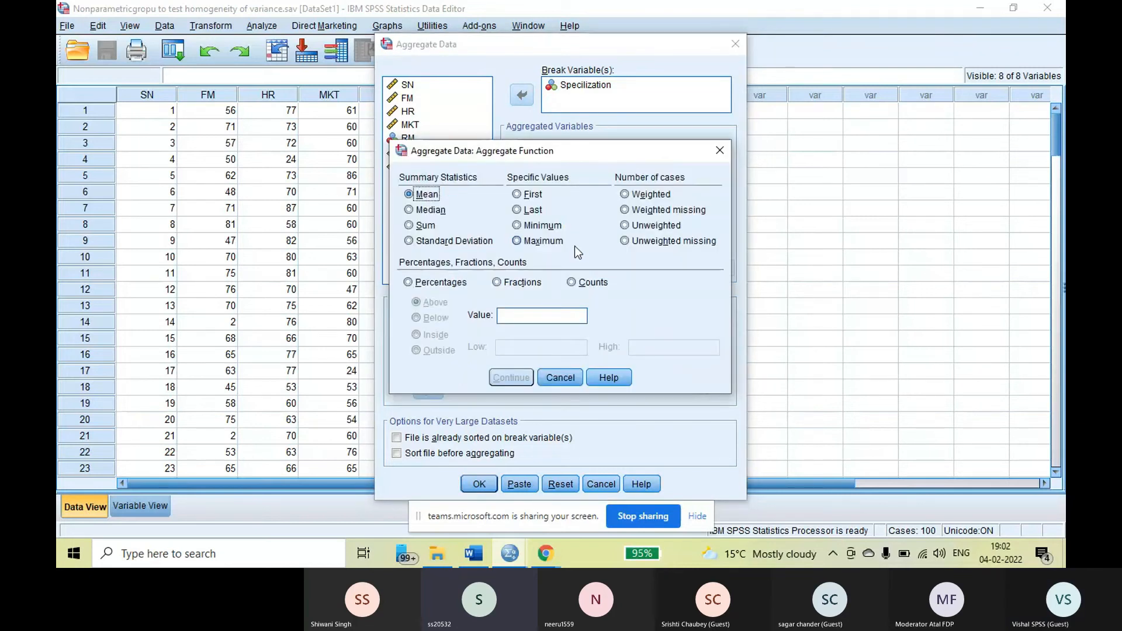
pyautogui.click(422, 209)
pyautogui.click(419, 197)
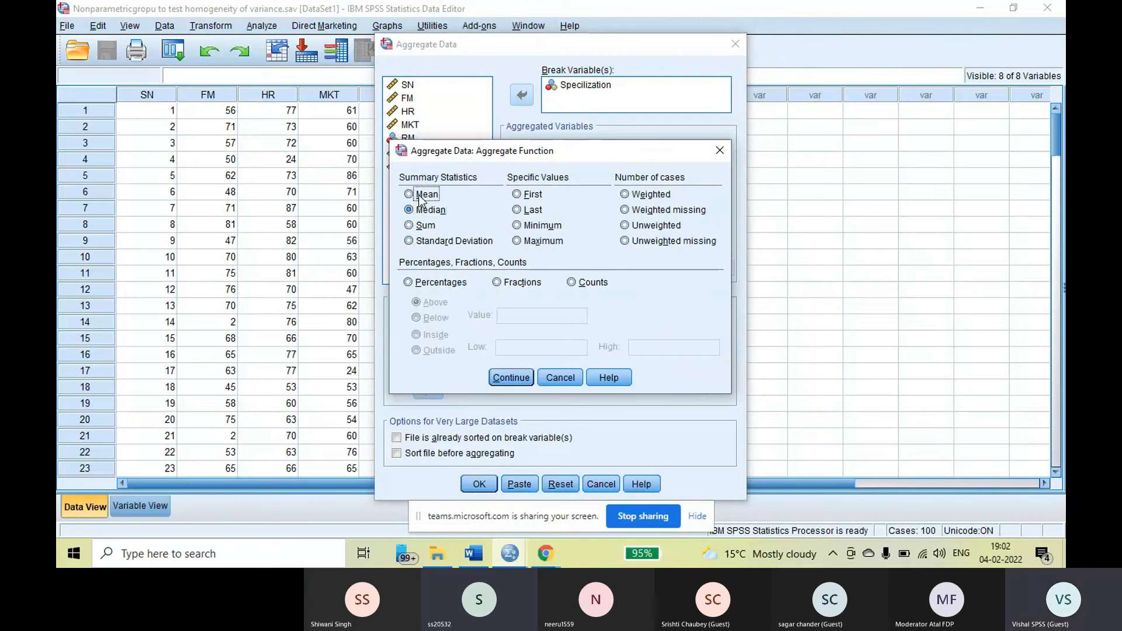
pyautogui.click(518, 376)
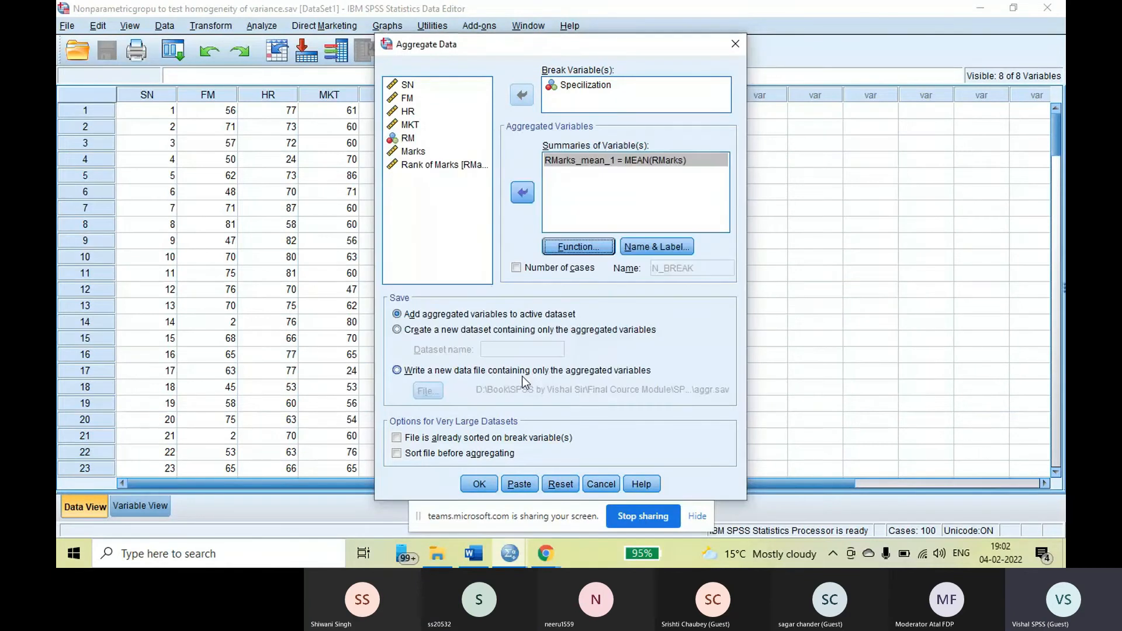
pyautogui.click(479, 485)
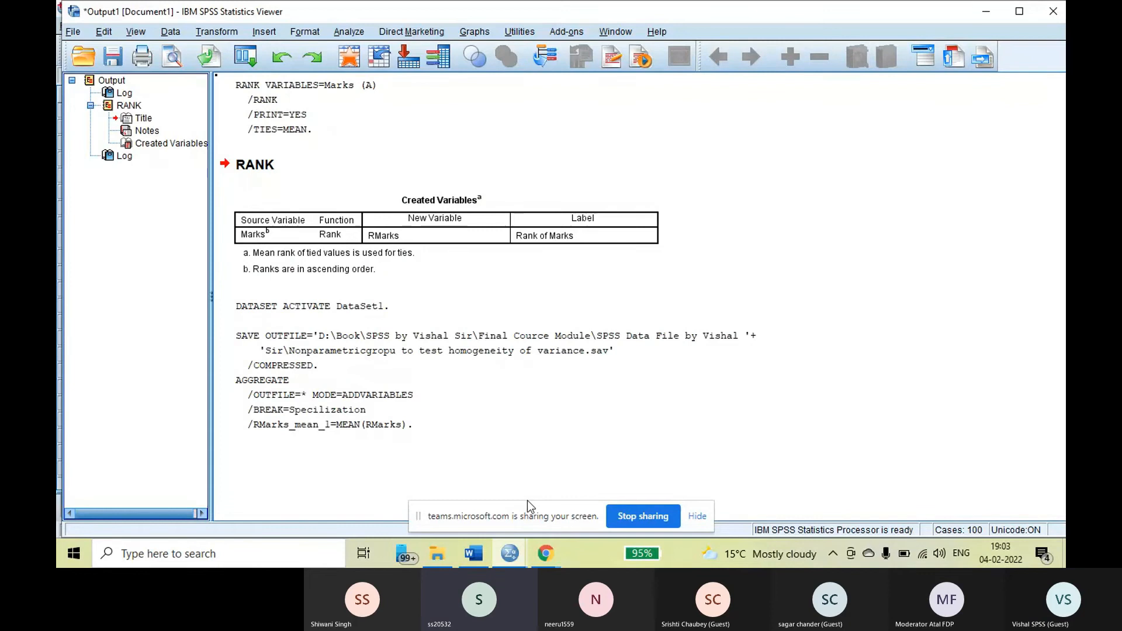
# Return to the dataset and examine the RMarks_mean_1 values for each Specilization group
pyautogui.click(511, 555)
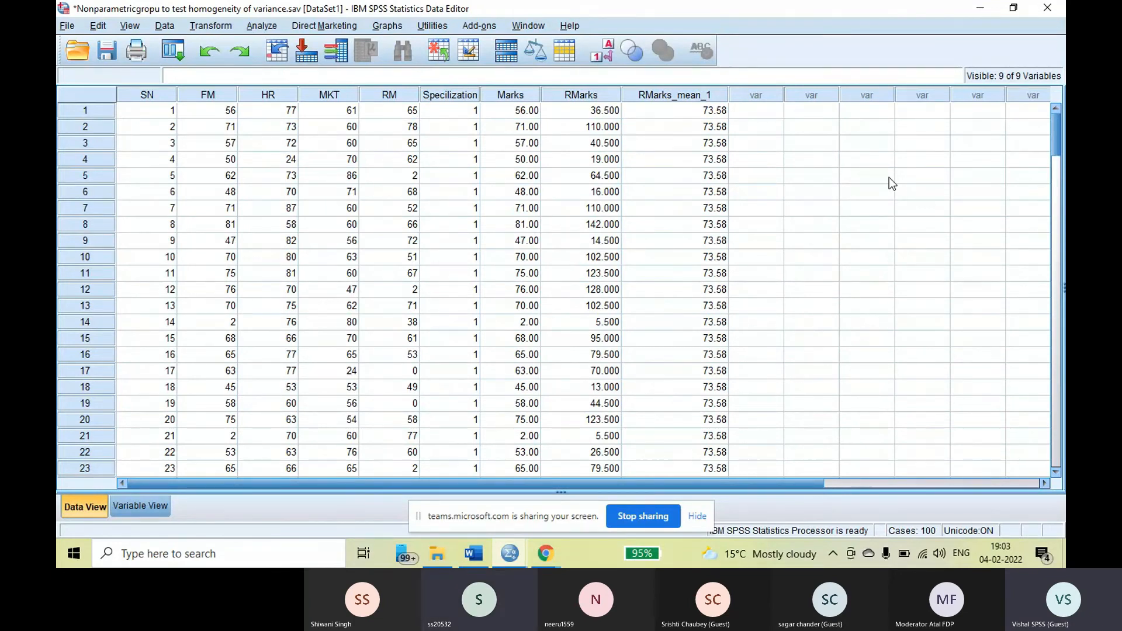
pyautogui.scroll(-9, 889, 177)
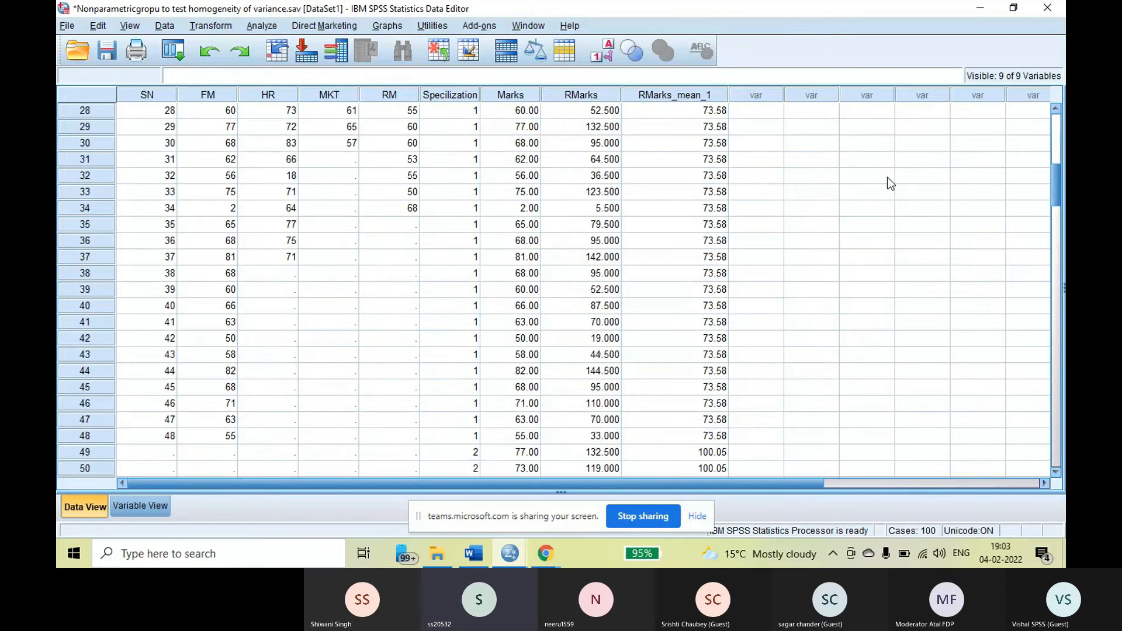
pyautogui.scroll(-4, 888, 177)
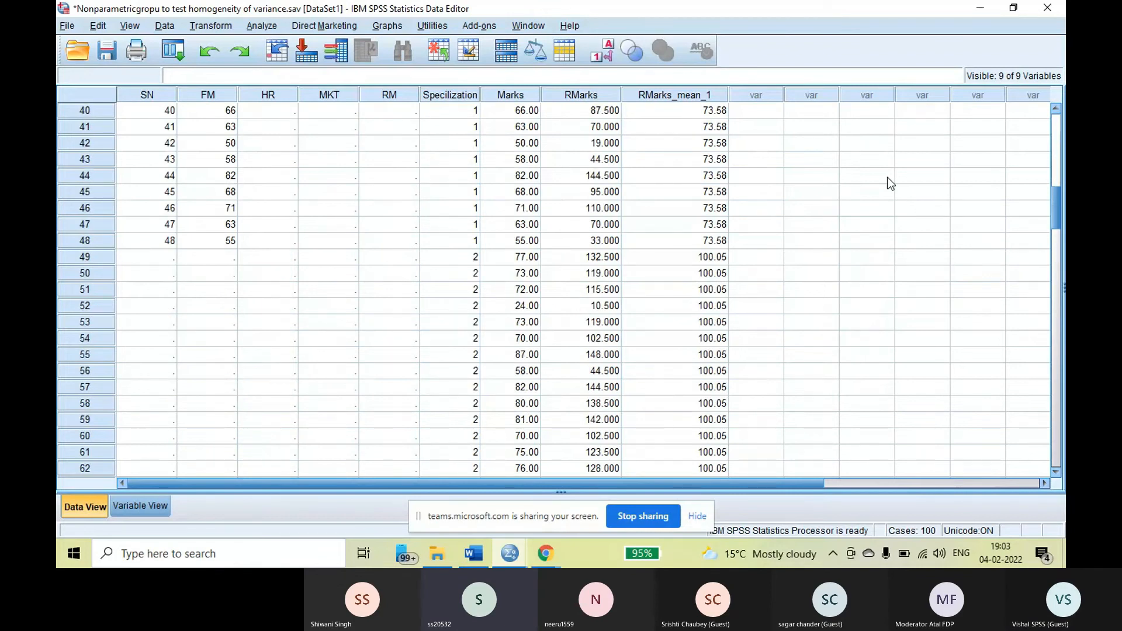
pyautogui.scroll(-4, 857, 217)
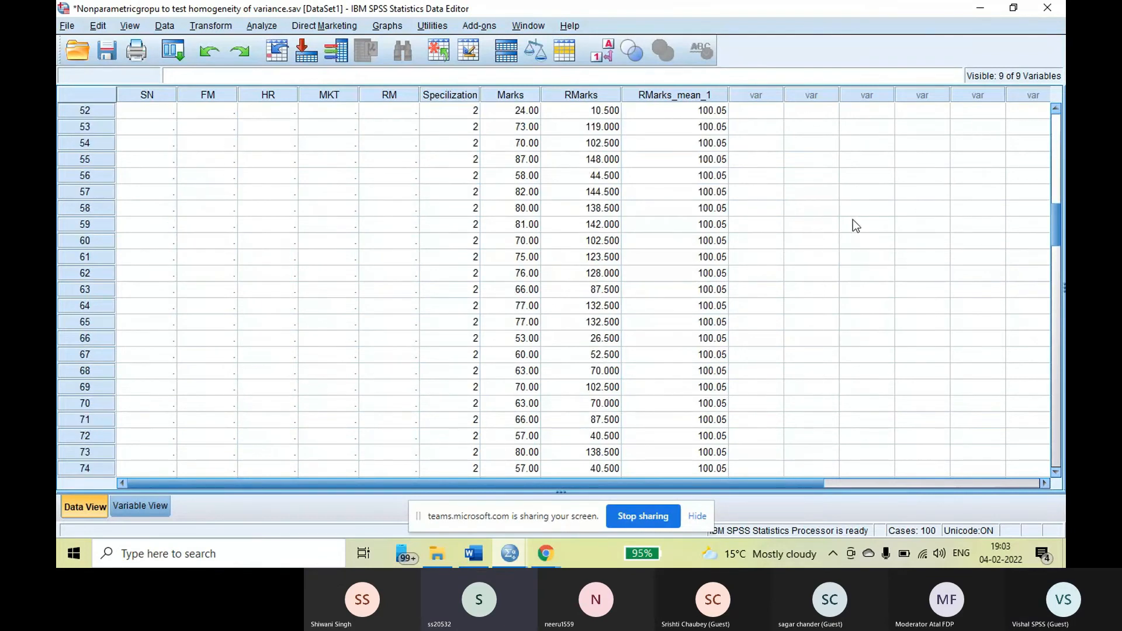
pyautogui.scroll(-2, 853, 224)
pyautogui.scroll(-9, 855, 224)
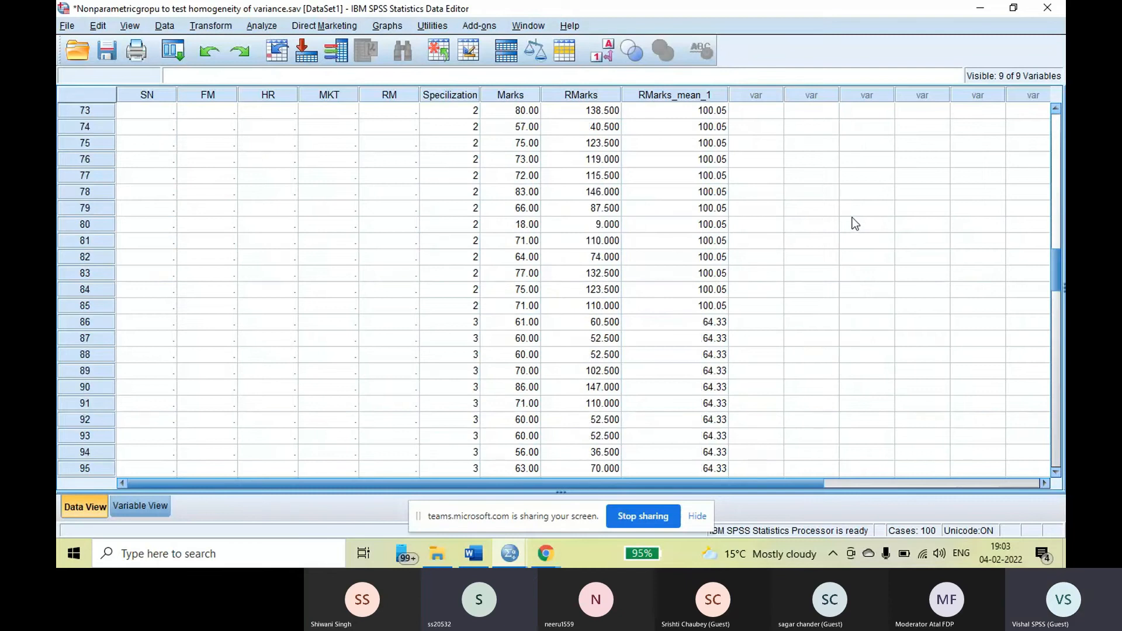
pyautogui.scroll(-2, 854, 224)
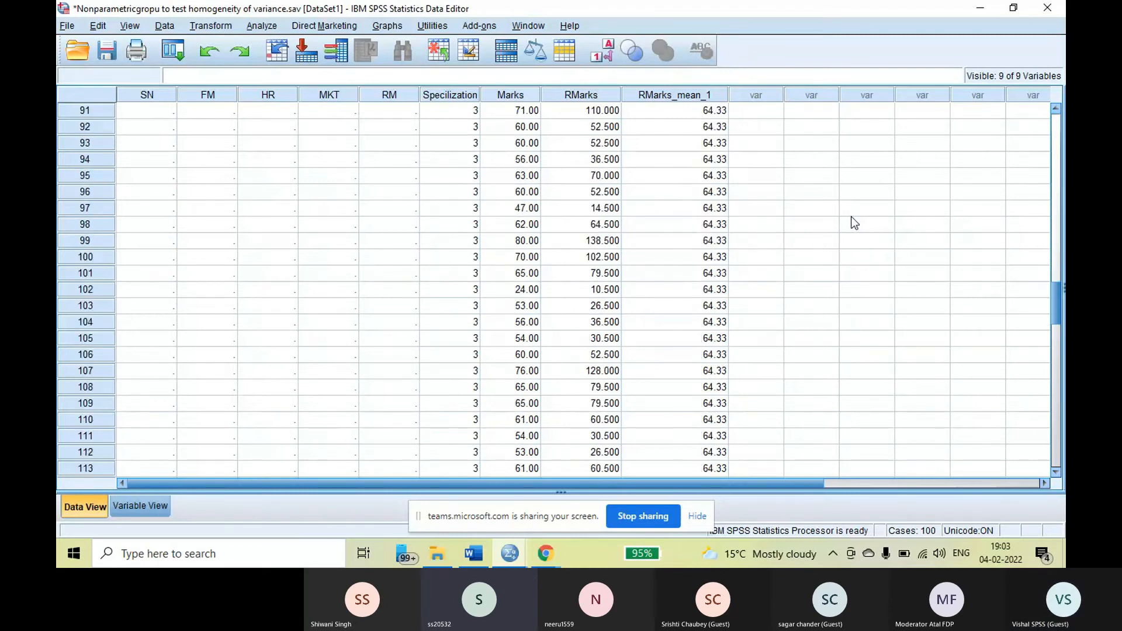
pyautogui.scroll(-10, 854, 223)
pyautogui.scroll(-3, 853, 222)
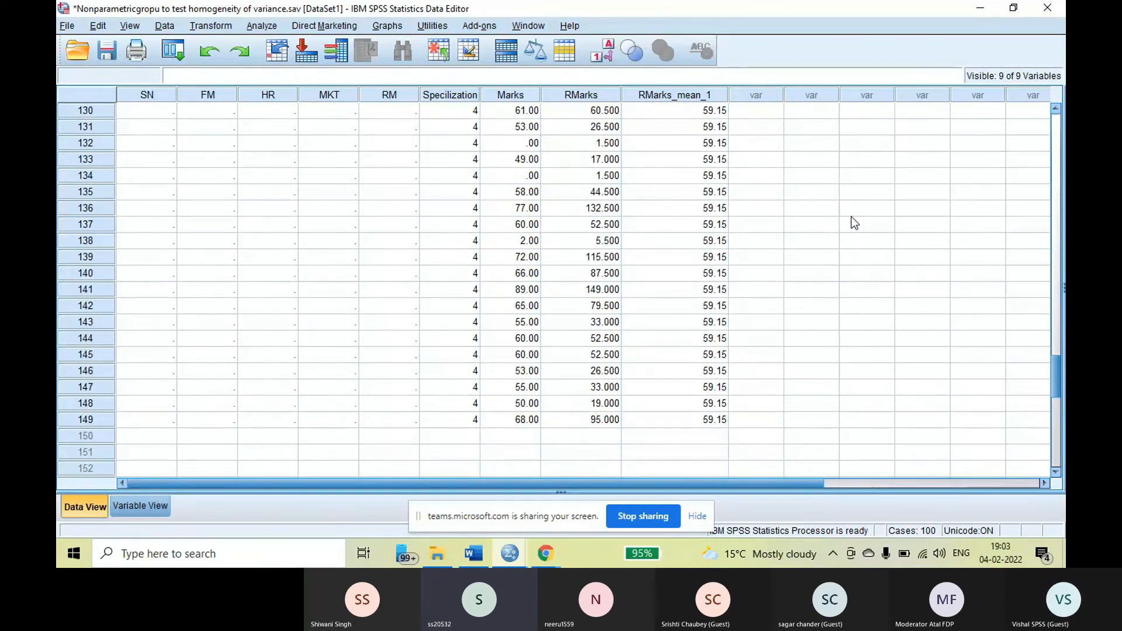
pyautogui.scroll(18, 851, 217)
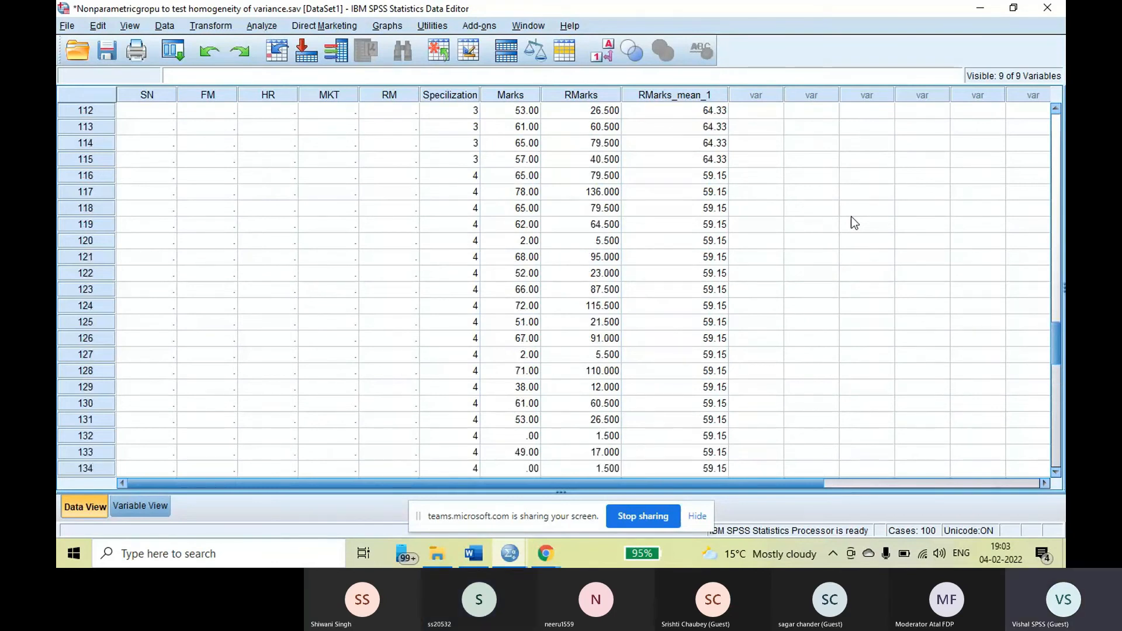
# Save the dataset with the RMarks_mean_1 variable and return to its first cases
pyautogui.hotkey('ctrl', 's')
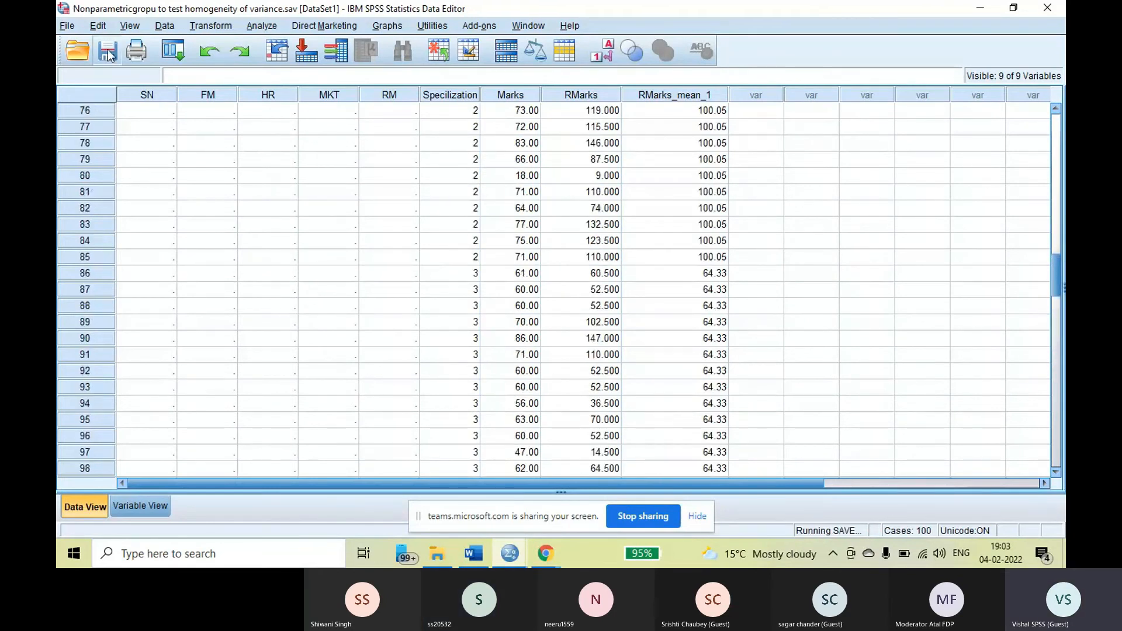
pyautogui.scroll(8, 861, 254)
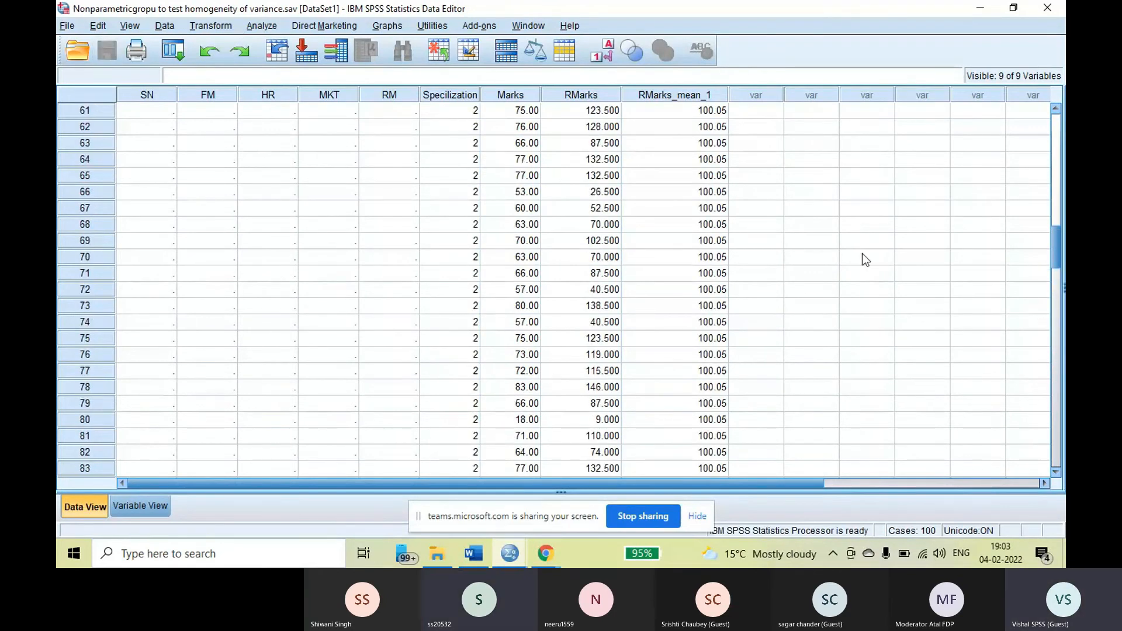
pyautogui.scroll(17, 862, 254)
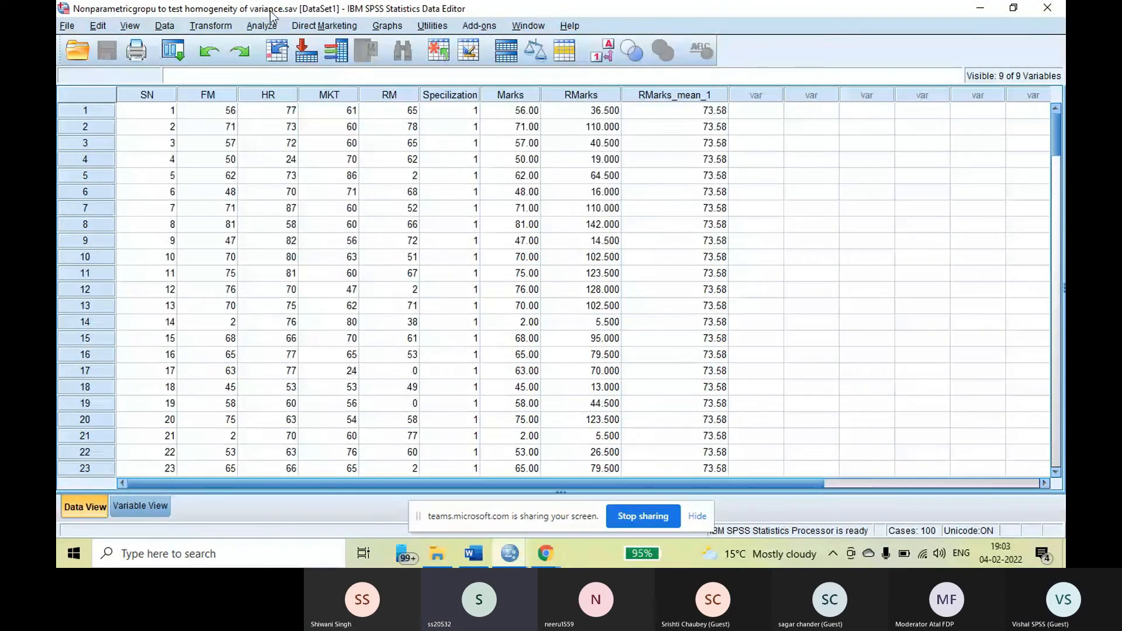
# Start a new variable computation, clear the previous settings, and name the target variable Ind_diff
pyautogui.click(204, 27)
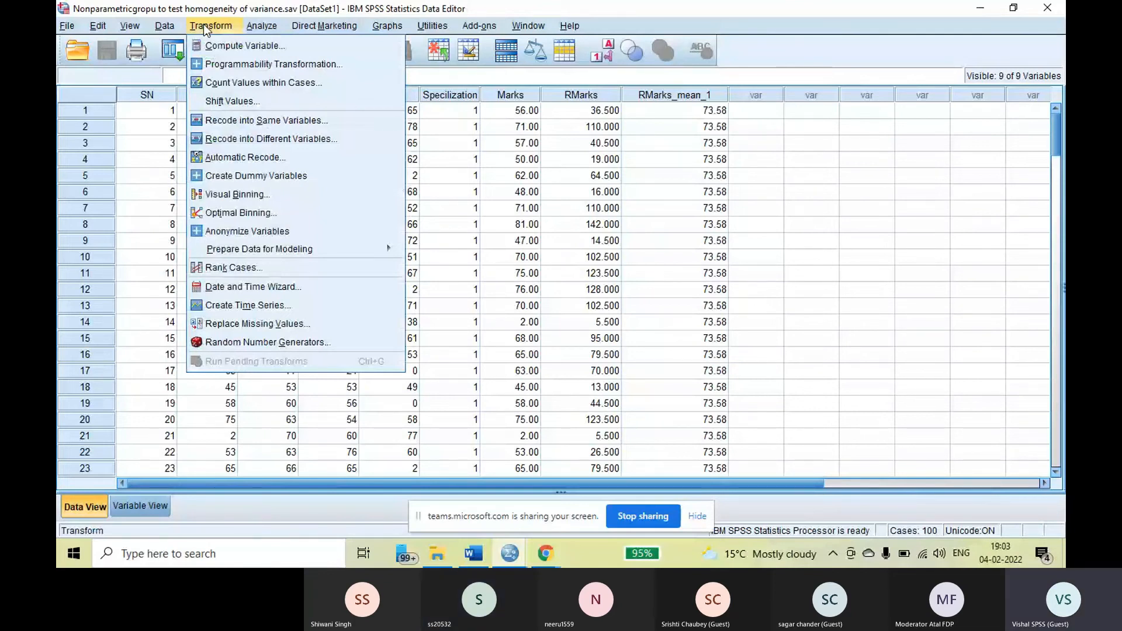
pyautogui.click(245, 46)
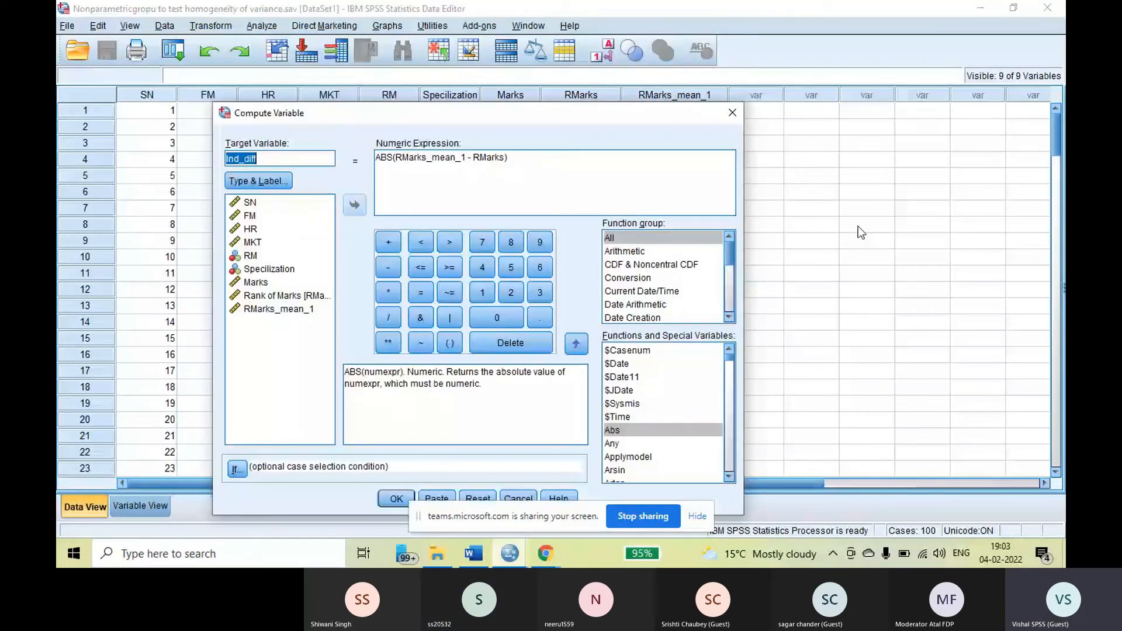
pyautogui.moveTo(480, 113); pyautogui.dragTo(519, 51)
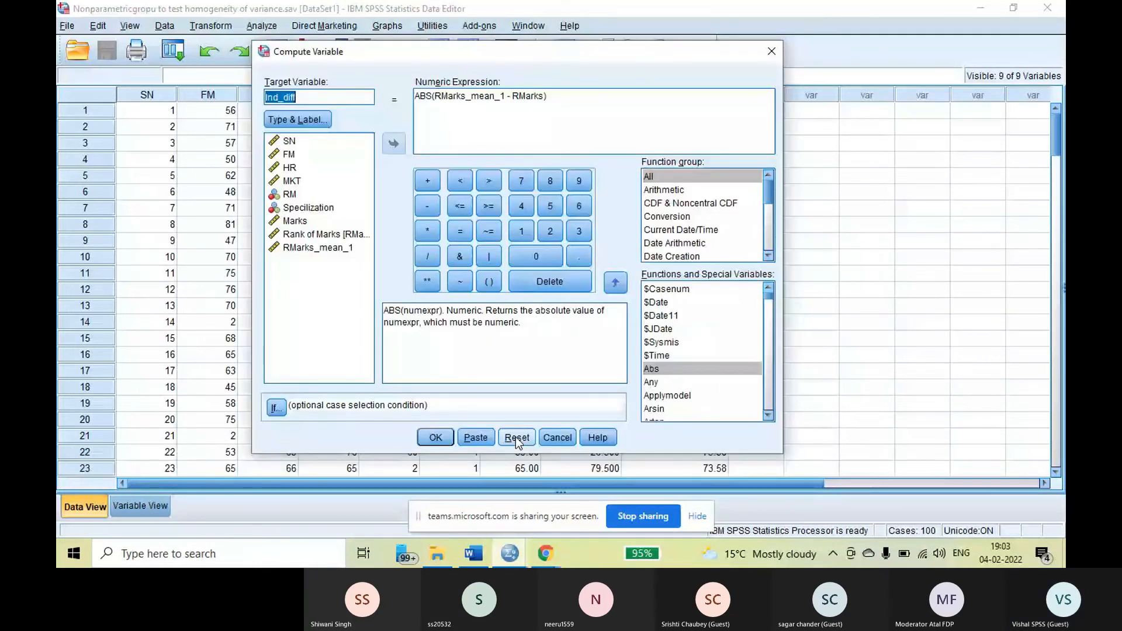
pyautogui.click(517, 438)
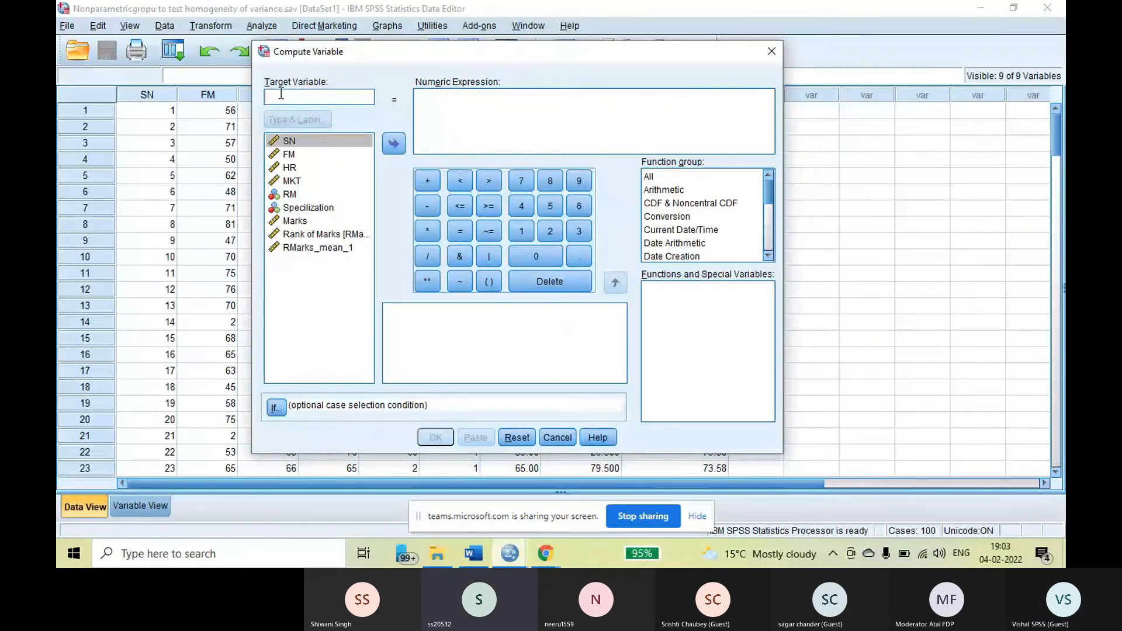
pyautogui.write('l')
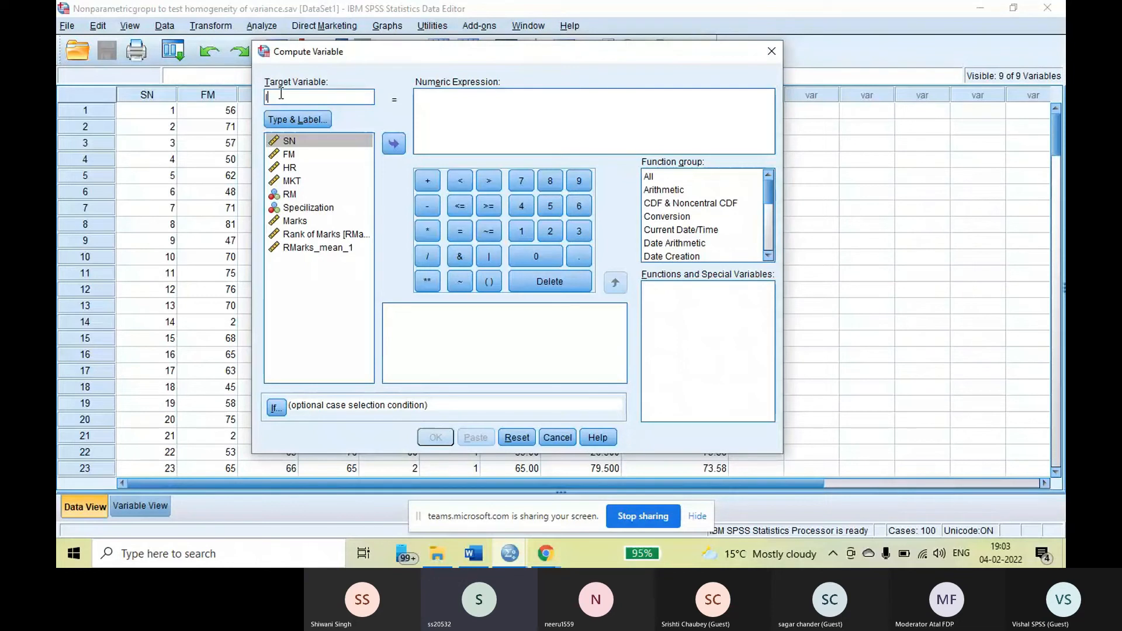
pyautogui.write('nd_diff')
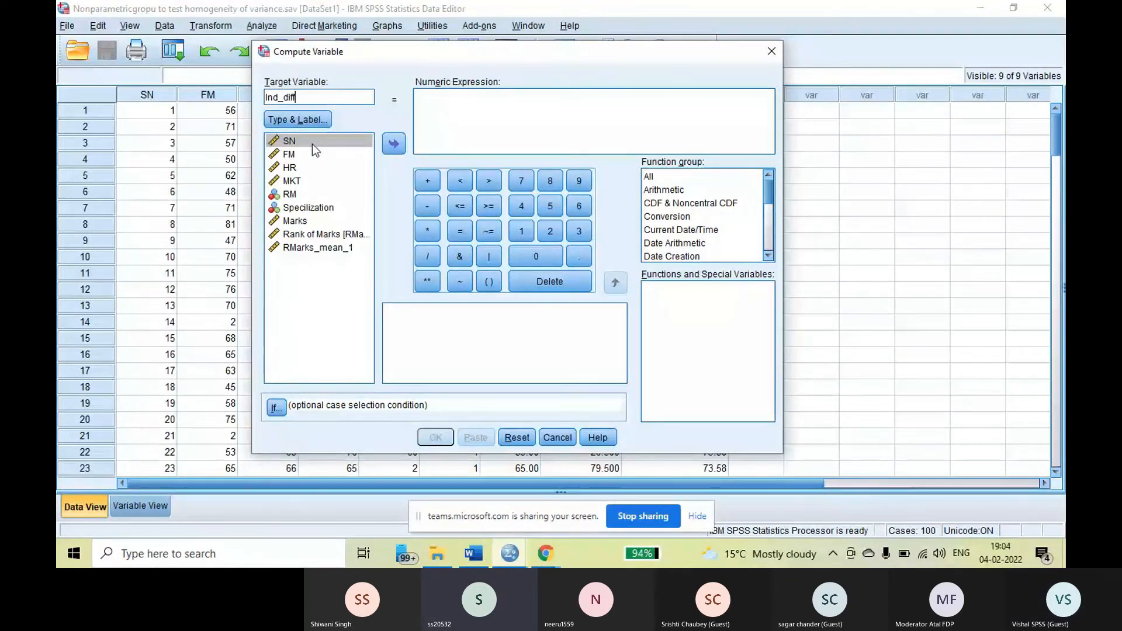
# Build the numeric expression RMarks_mean_1 - RMarks for Ind_diff
pyautogui.click(320, 247)
pyautogui.click(395, 141)
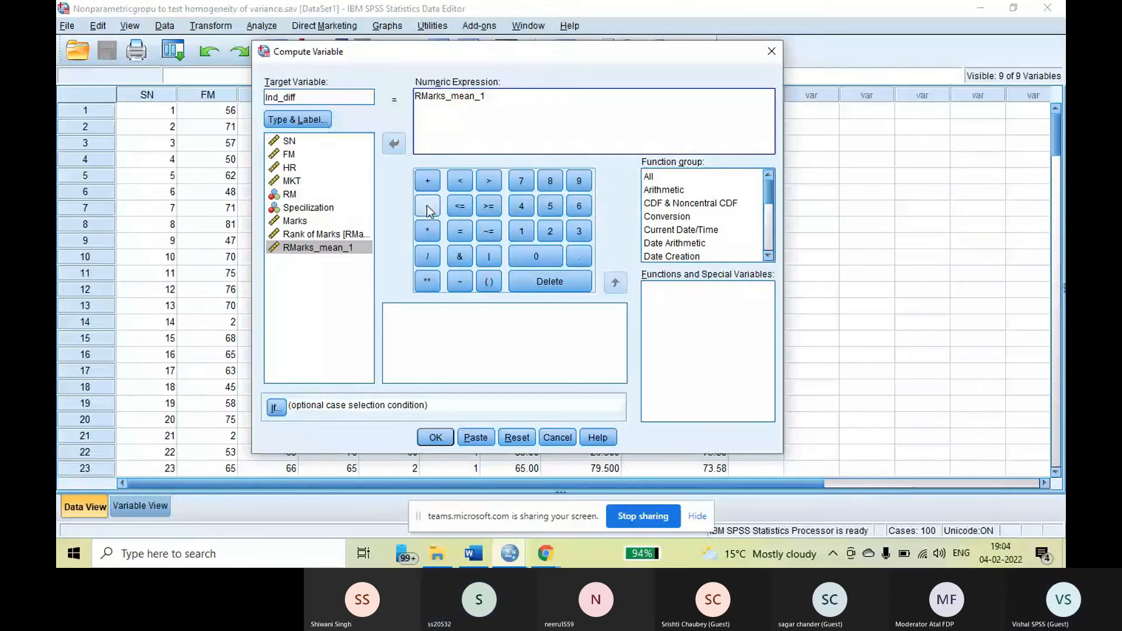
pyautogui.click(429, 207)
pyautogui.click(318, 234)
pyautogui.click(394, 144)
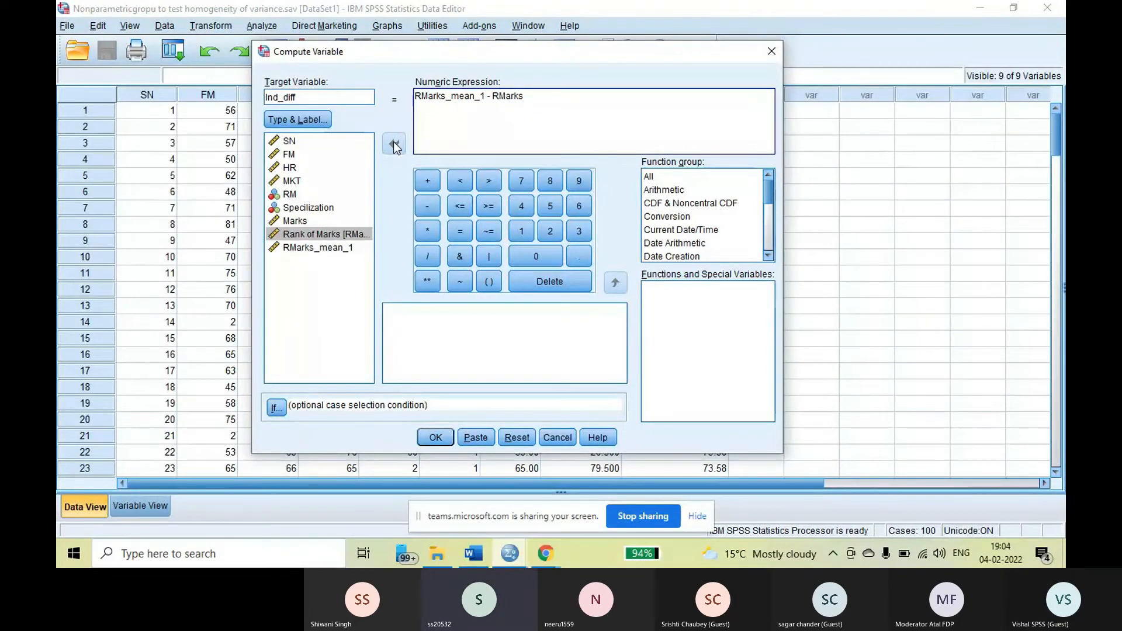
pyautogui.click(426, 142)
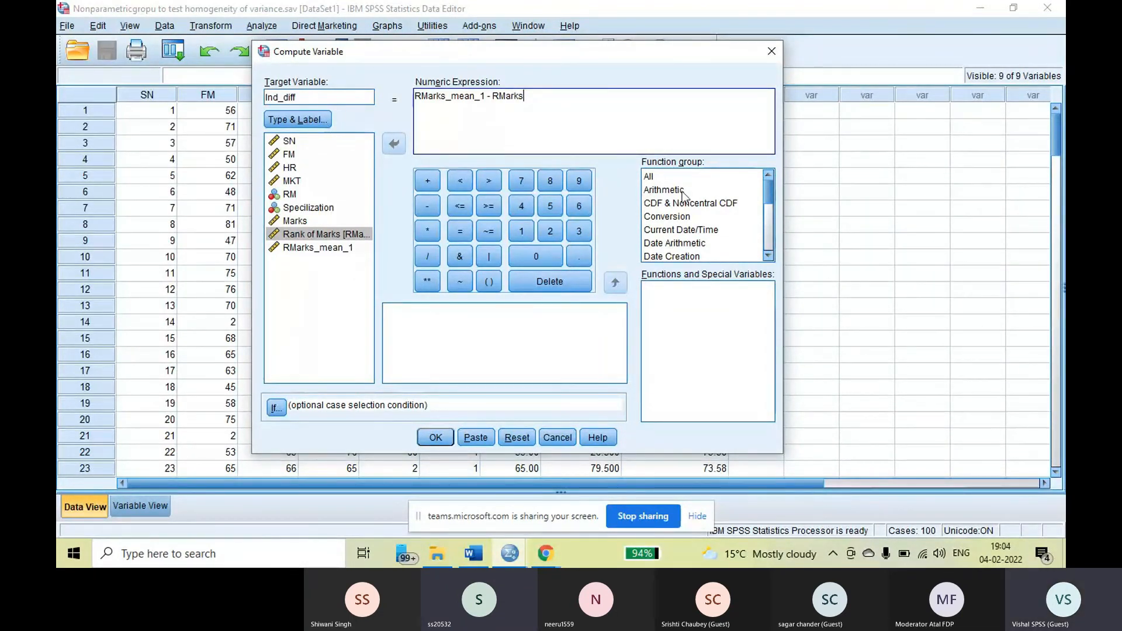
# Wrap the whole difference expression in the Abs function and compute Ind_diff as ABS(RMarks_mean_1 - RMarks)
pyautogui.click(652, 176)
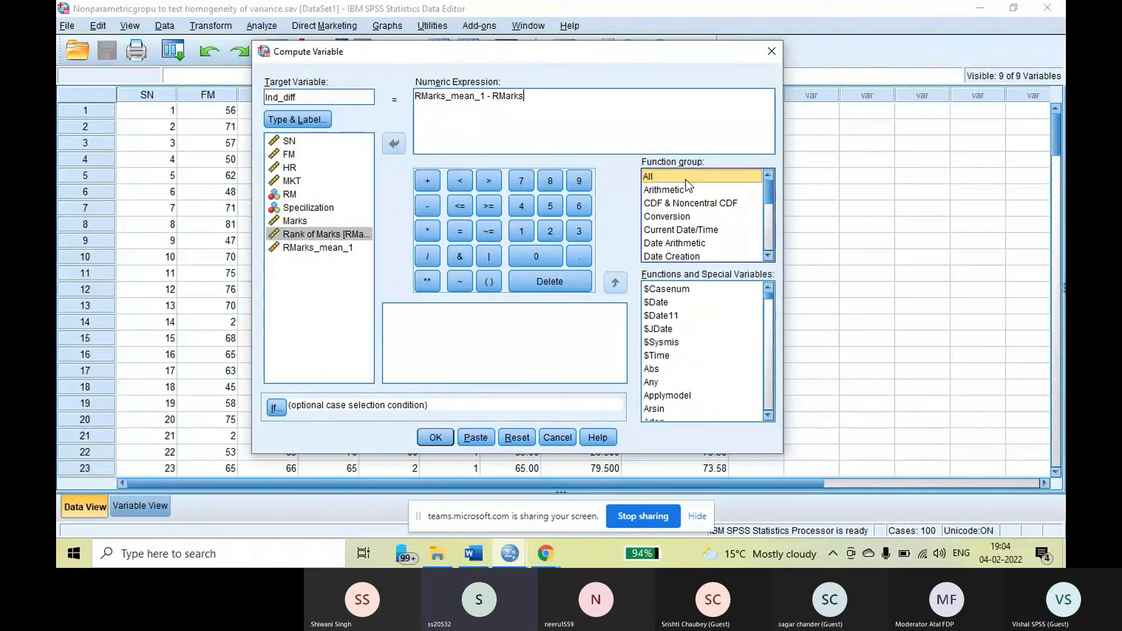
pyautogui.click(524, 95)
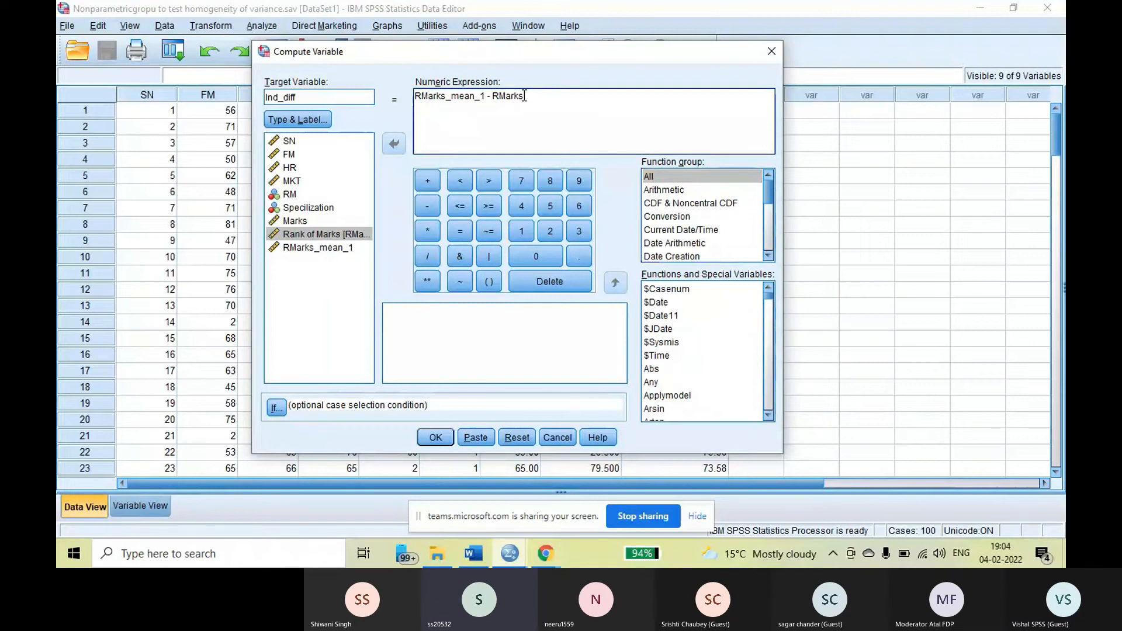
pyautogui.moveTo(524, 96); pyautogui.dragTo(415, 97)
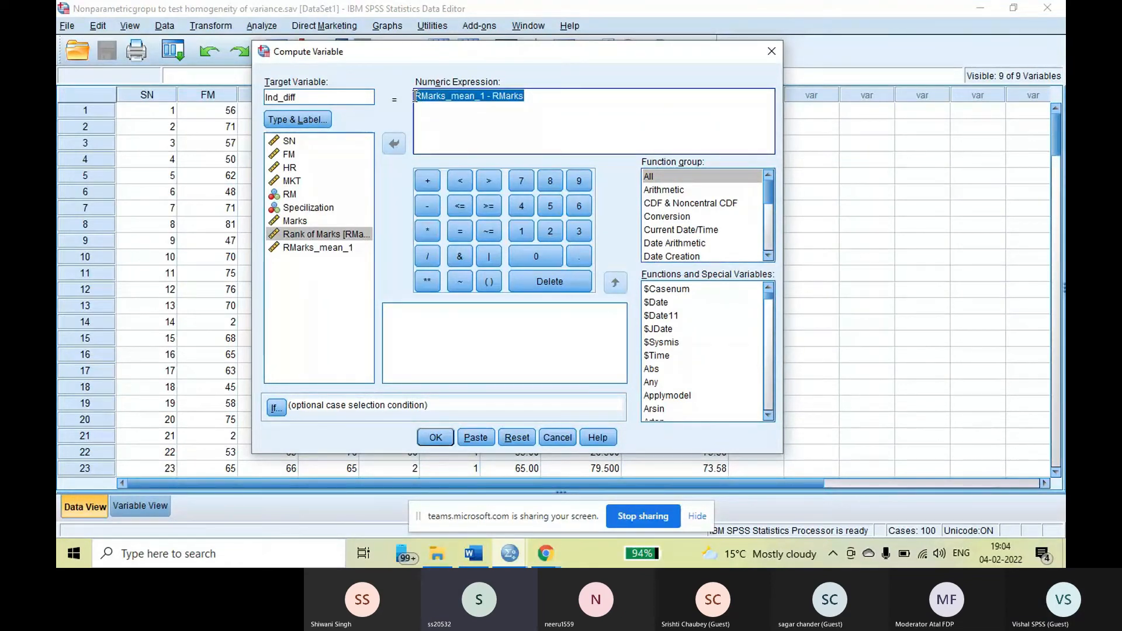
pyautogui.doubleClick(654, 370)
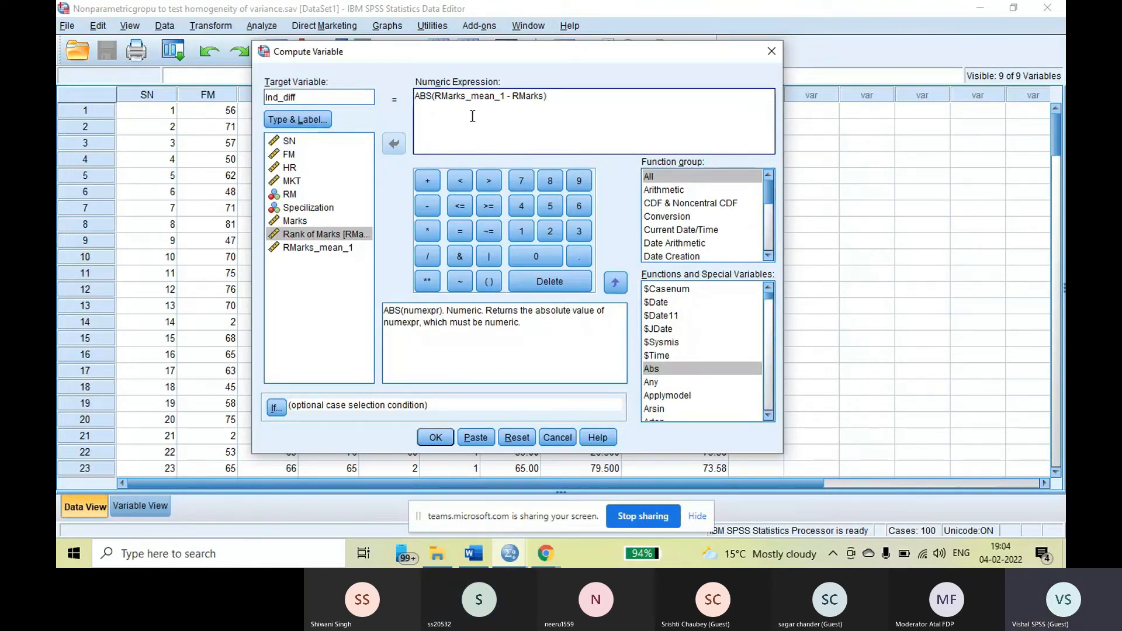
pyautogui.click(435, 437)
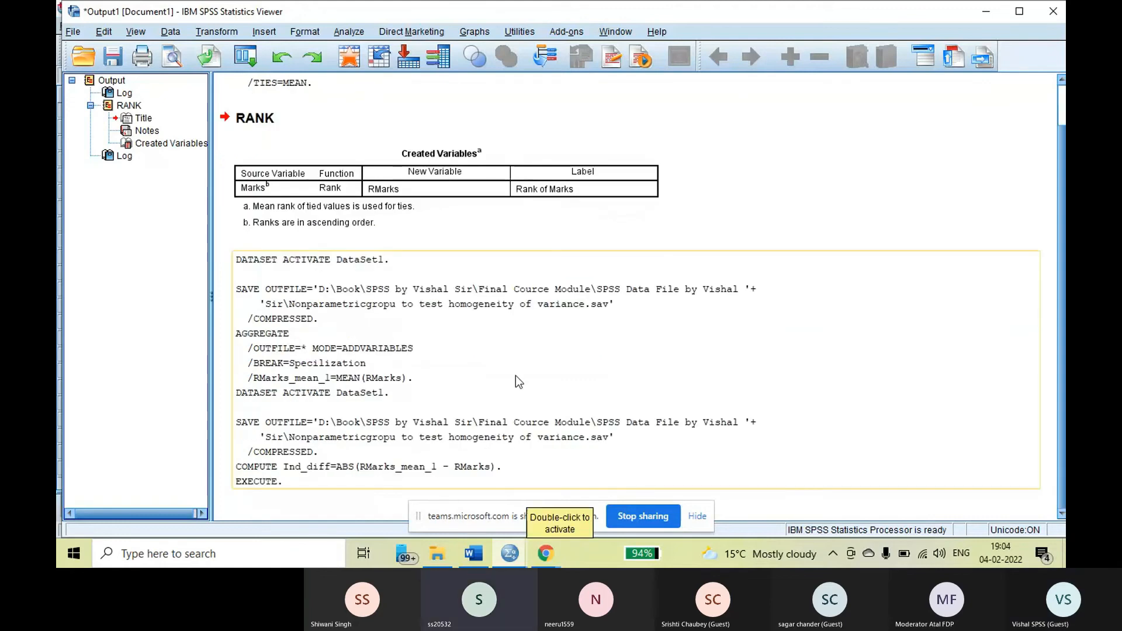
# Return to the dataset and save it with the Ind_diff variable
pyautogui.click(513, 557)
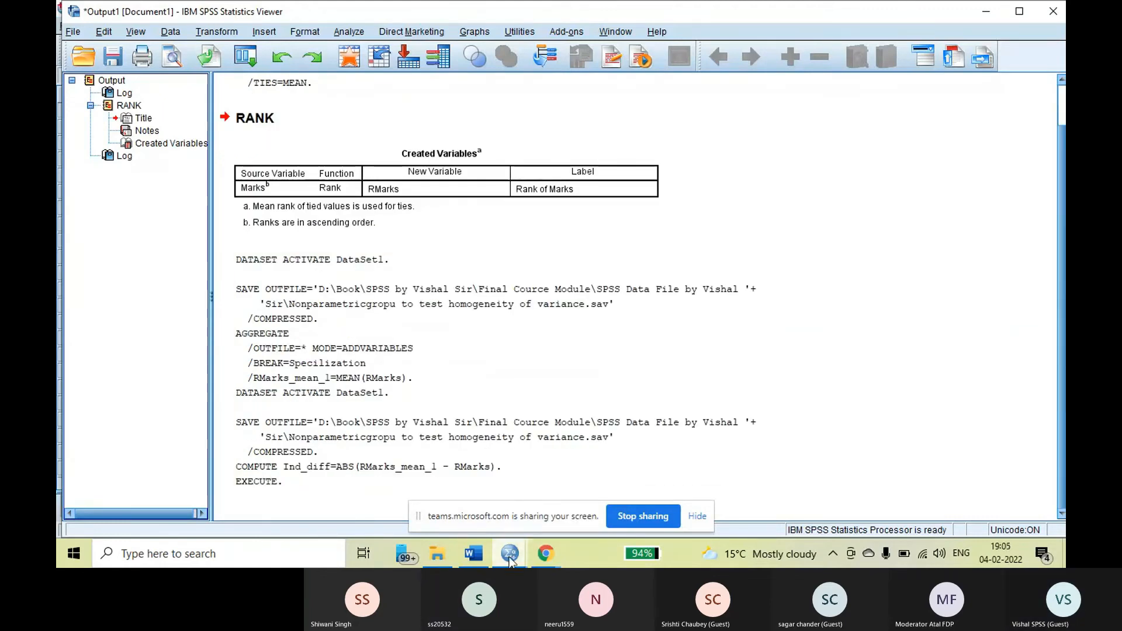
pyautogui.click(590, 494)
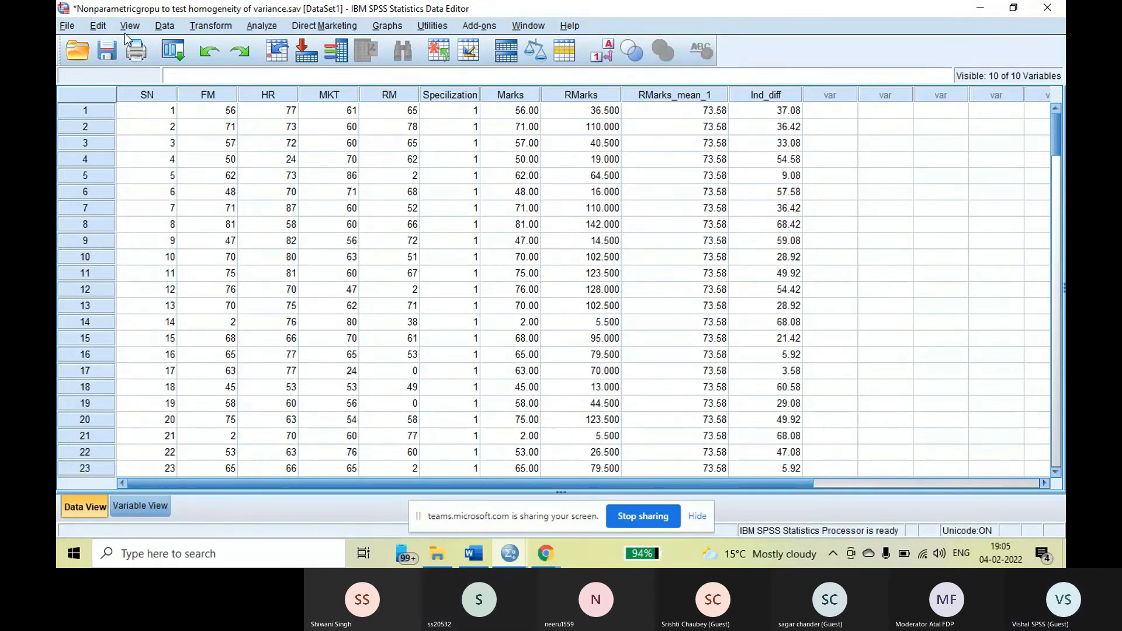
pyautogui.click(104, 49)
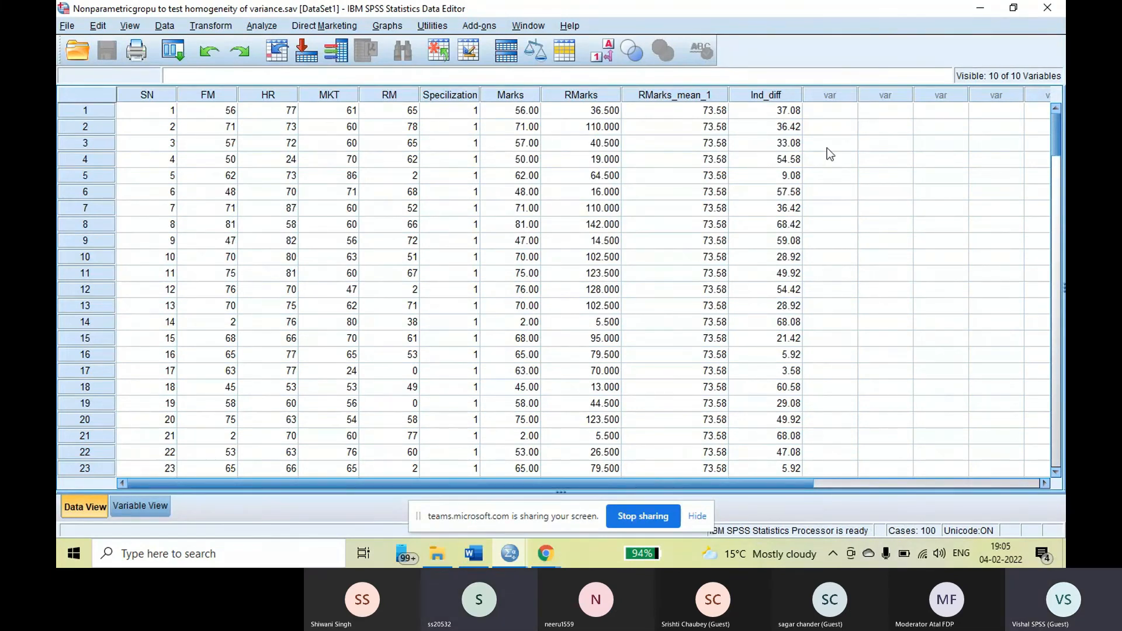
# Set up a One-Way ANOVA with Ind_diff as the dependent variable and Specilization as the factor
pyautogui.click(262, 26)
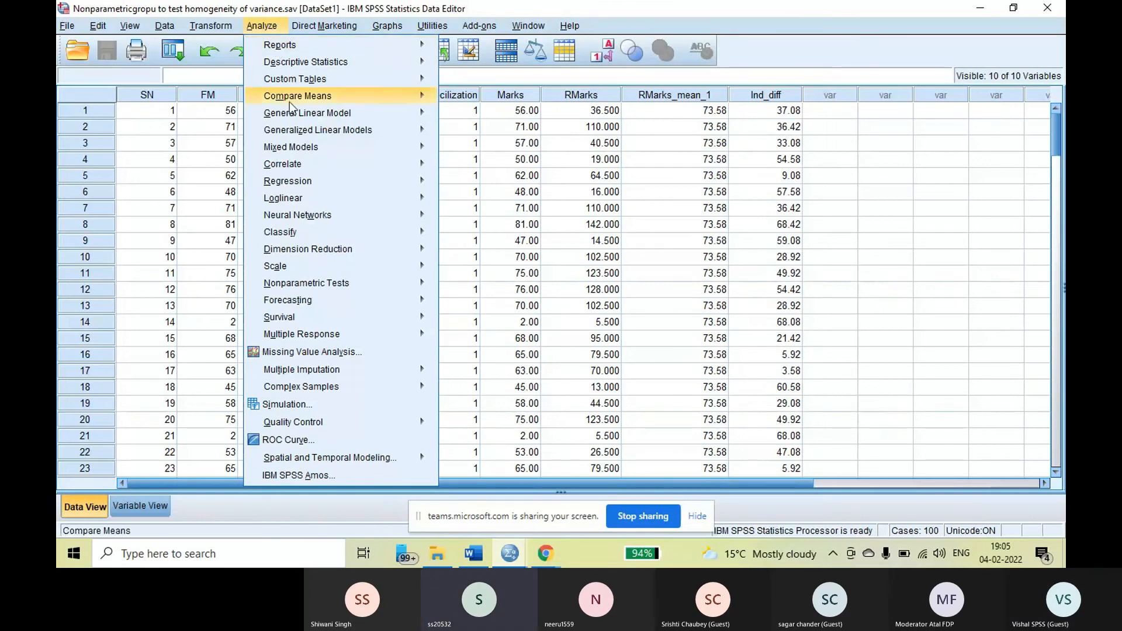
pyautogui.moveTo(295, 97)
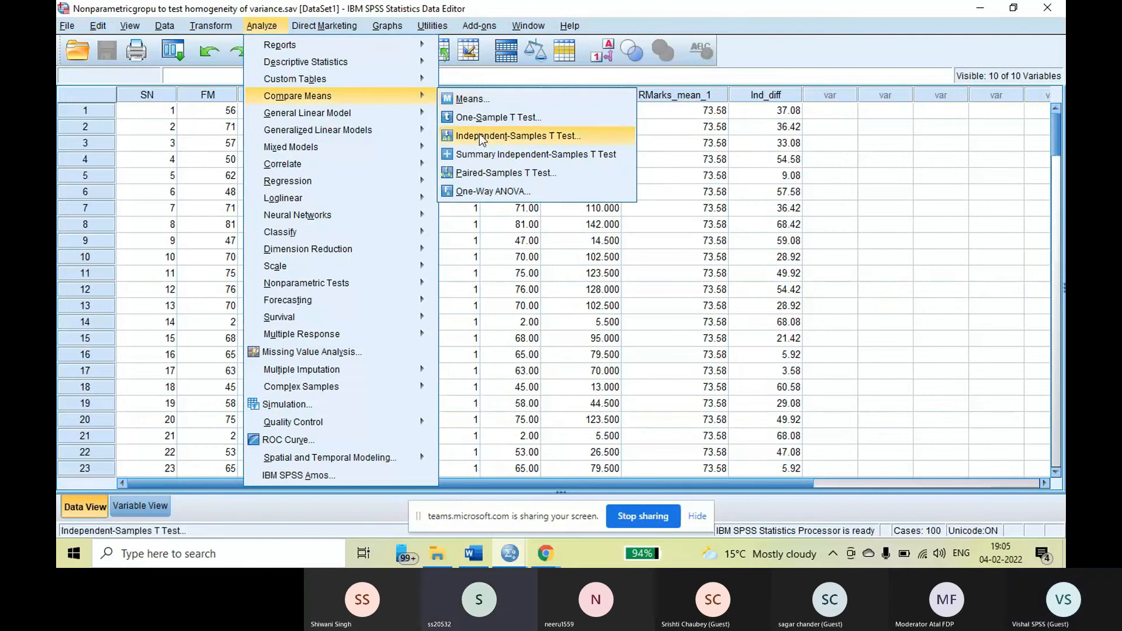
pyautogui.click(481, 190)
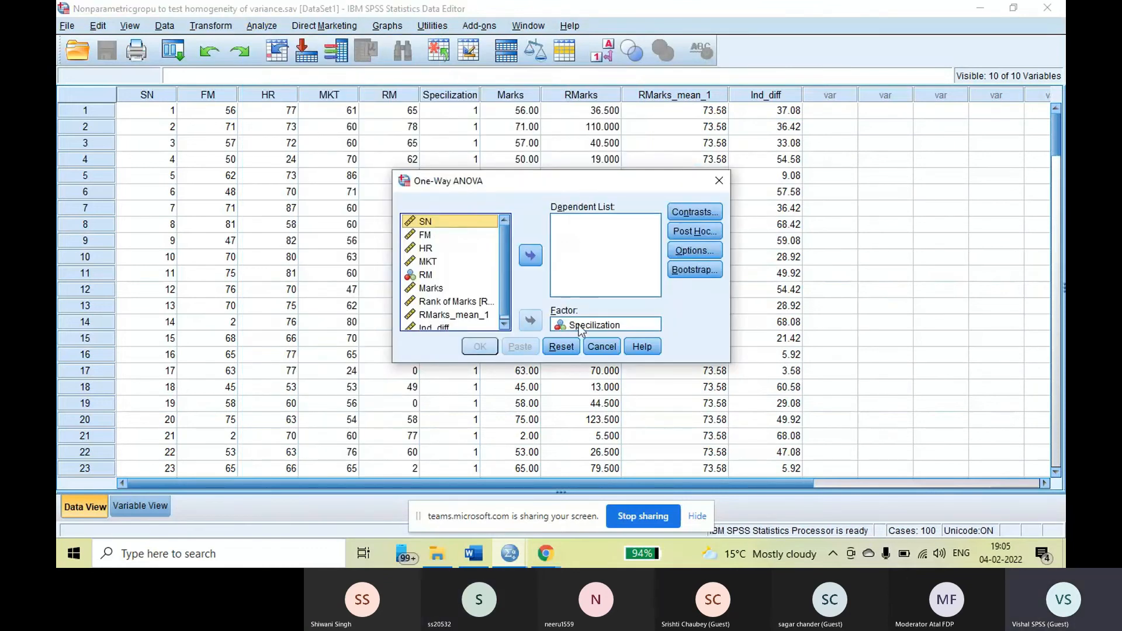
pyautogui.click(530, 320)
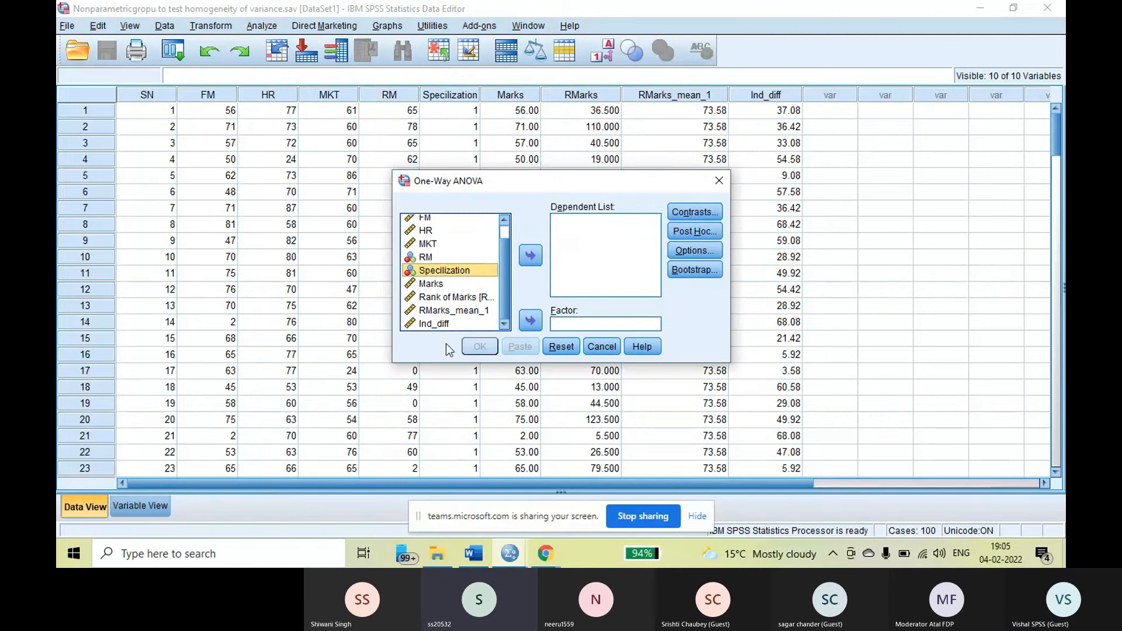
pyautogui.click(434, 324)
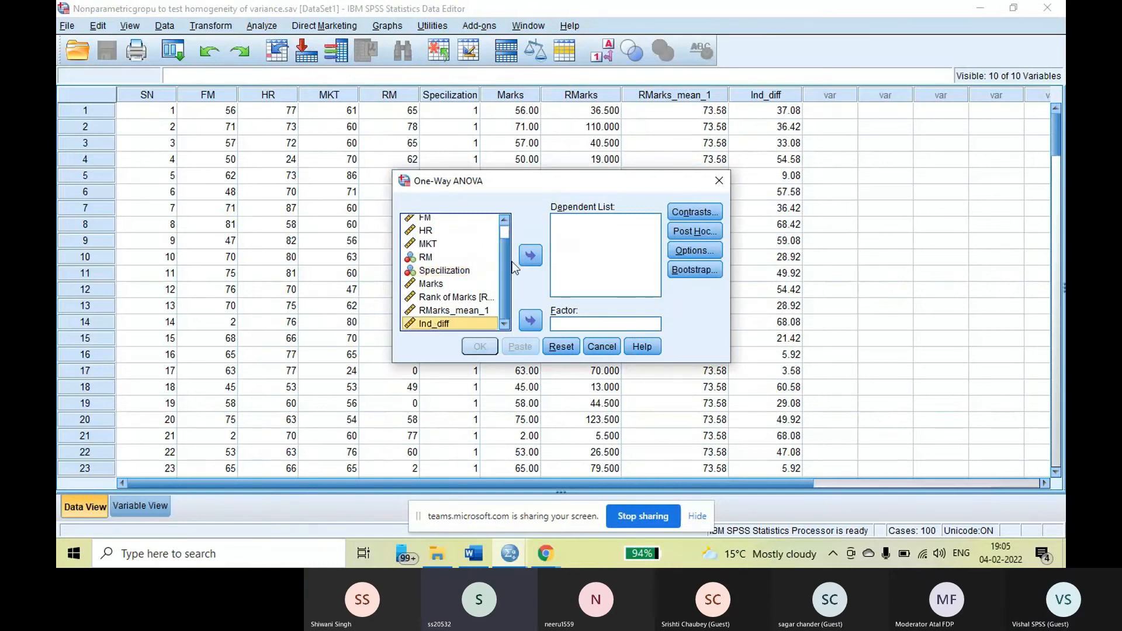
pyautogui.click(530, 256)
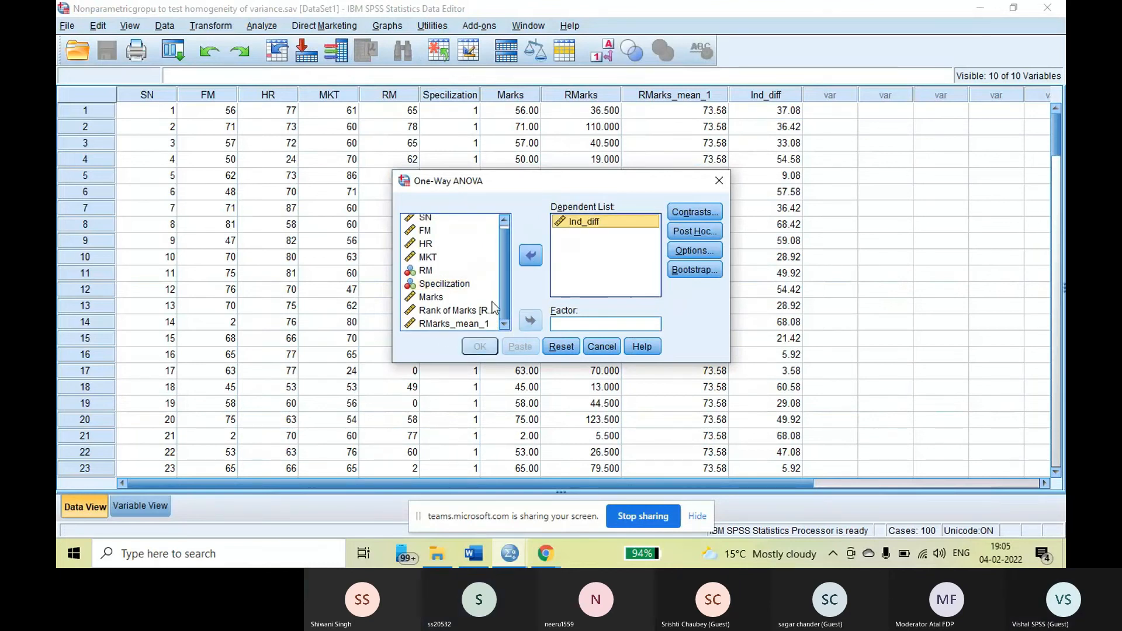
pyautogui.click(445, 284)
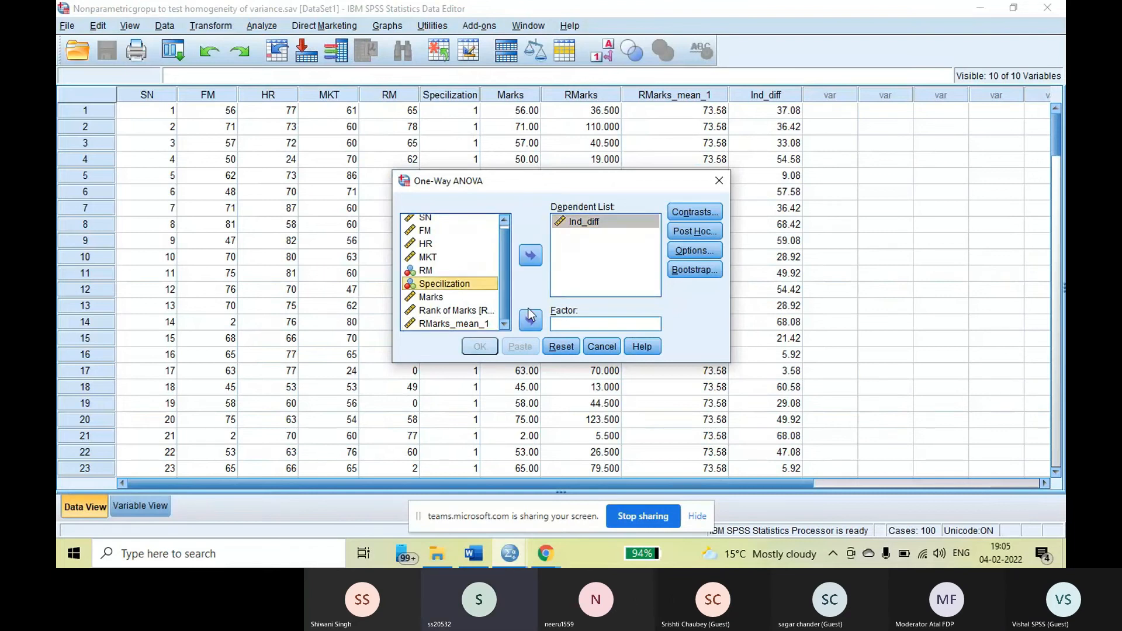
pyautogui.click(531, 320)
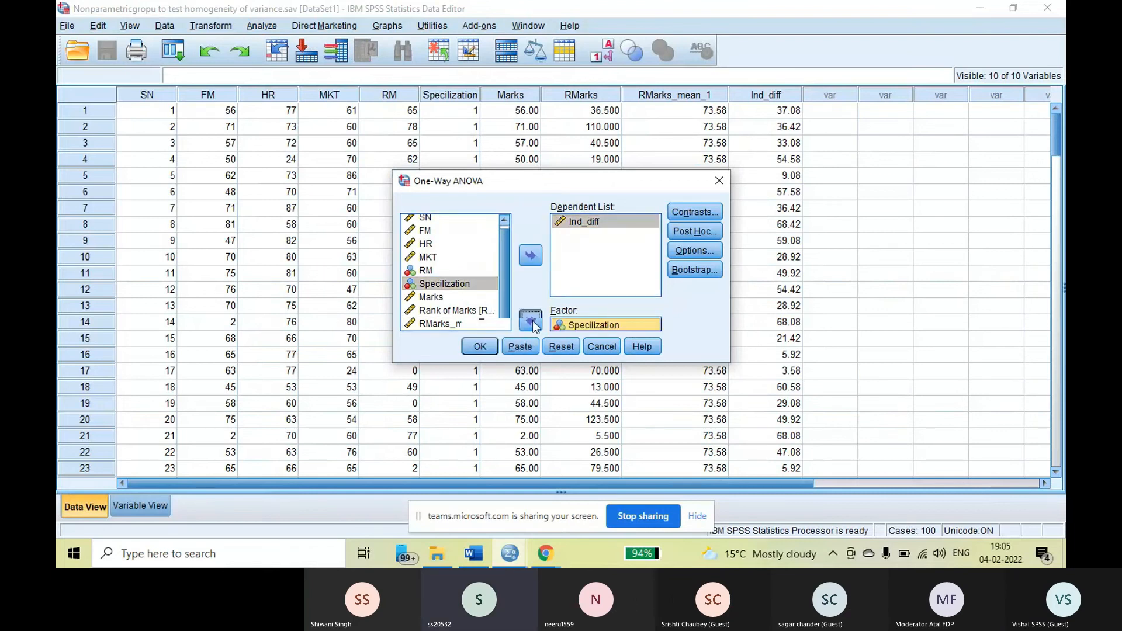
# Enable Descriptive statistics and the Means plot, keep the Homogeneity of variance test on, and run the One-Way ANOVA
pyautogui.click(695, 252)
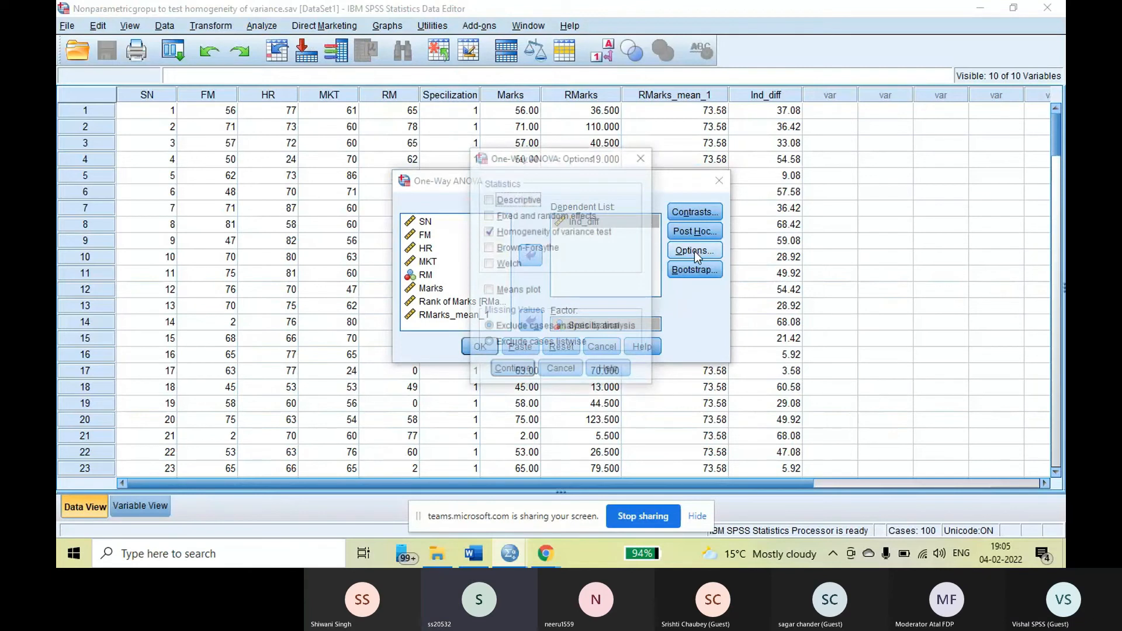
pyautogui.click(487, 233)
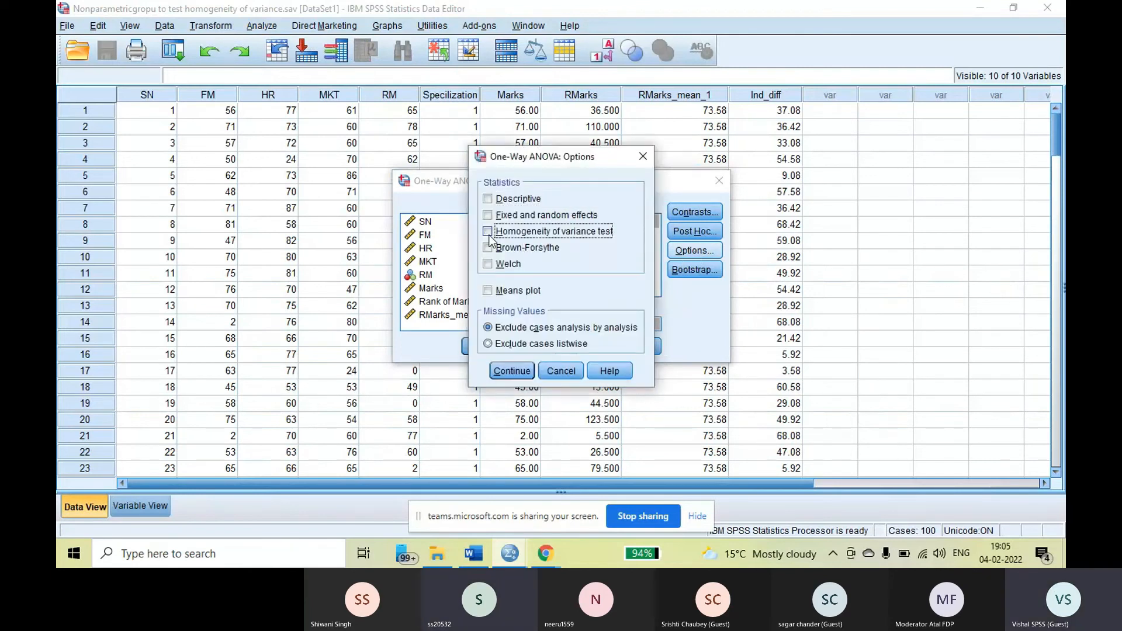
pyautogui.click(488, 233)
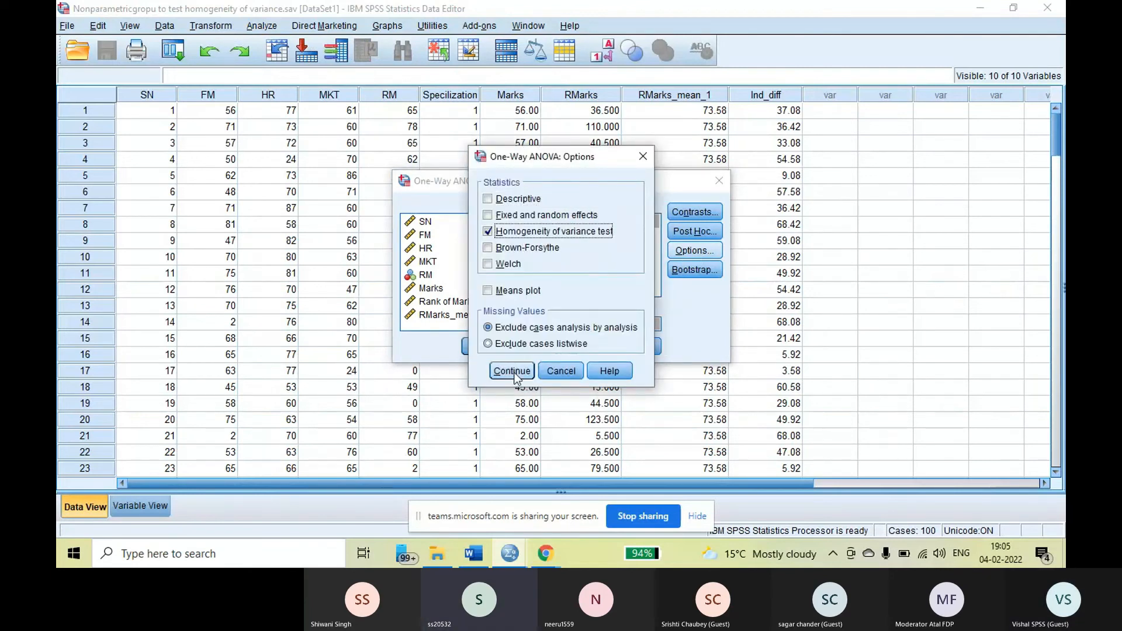
pyautogui.click(489, 199)
pyautogui.click(496, 294)
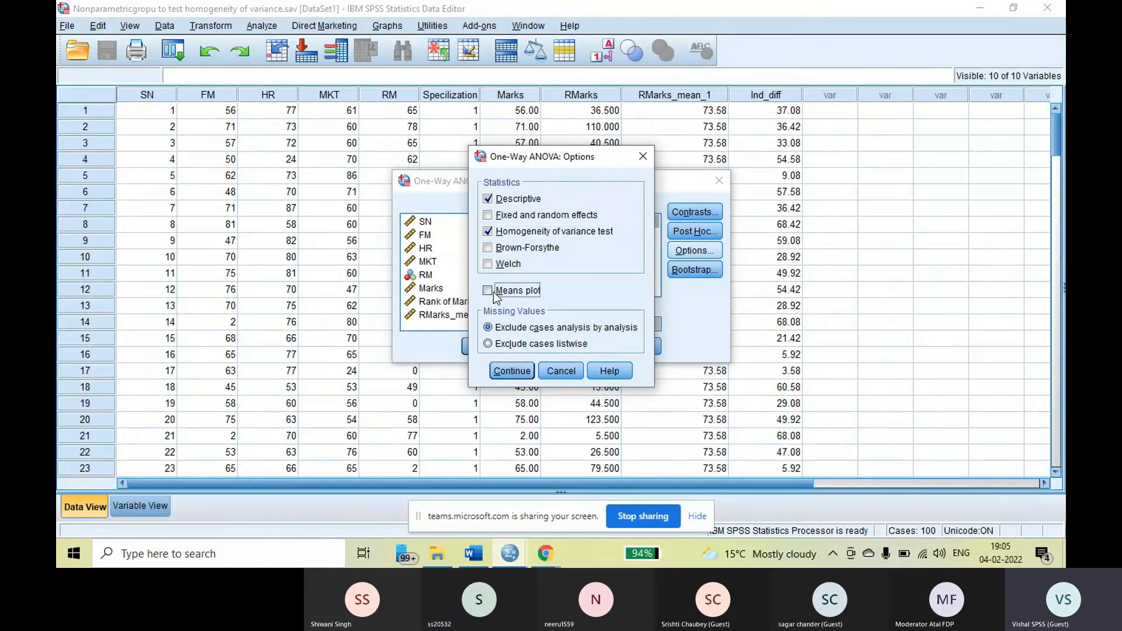
pyautogui.click(512, 372)
pyautogui.click(480, 347)
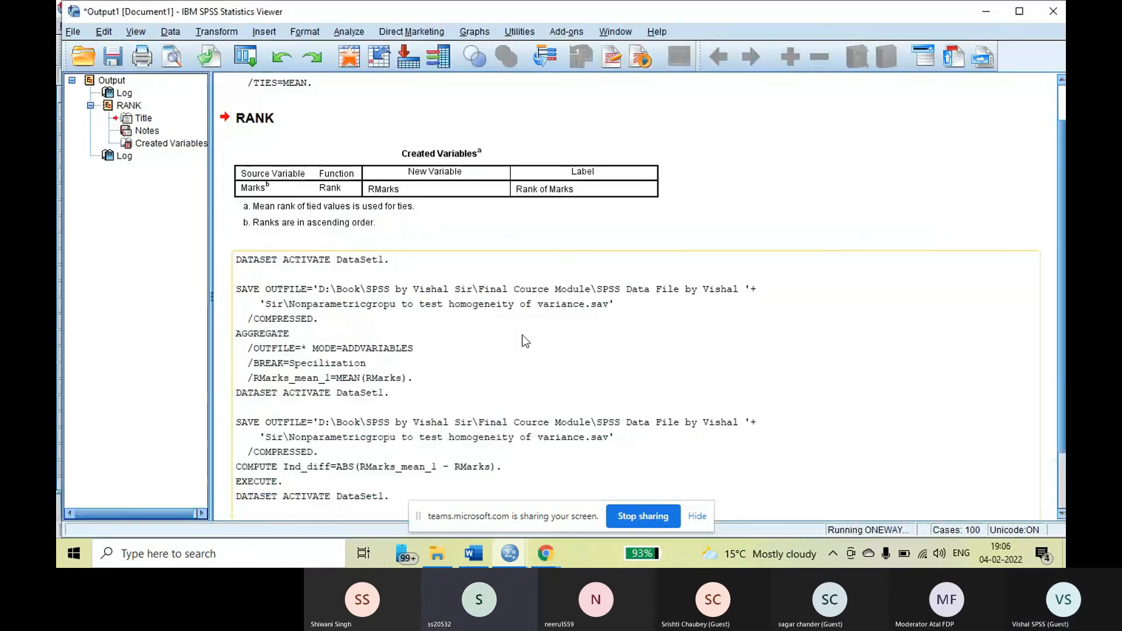
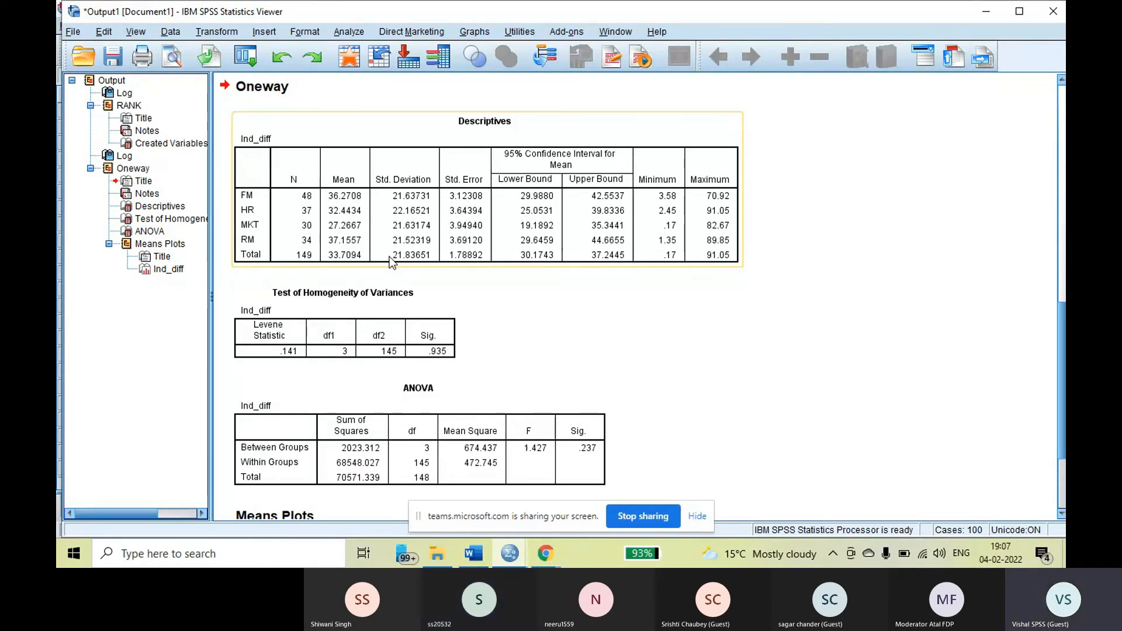
# Examine the Oneway output for Ind_diff: the Descriptives, Test of Homogeneity of Variances and ANOVA tables, and the means plot
pyautogui.click(417, 293)
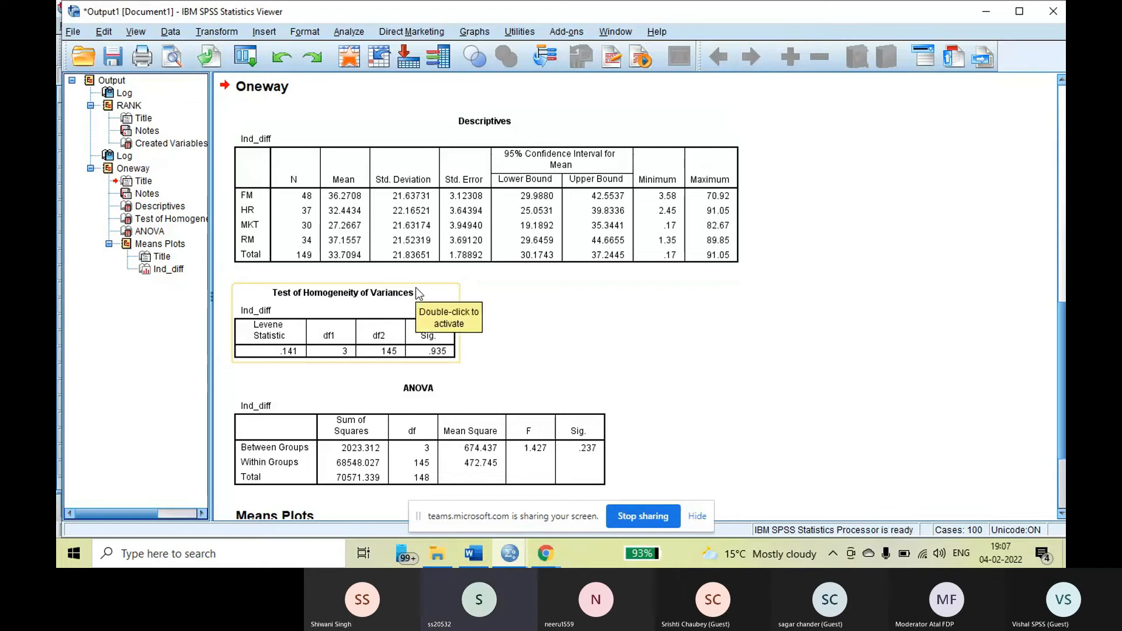
pyautogui.click(417, 190)
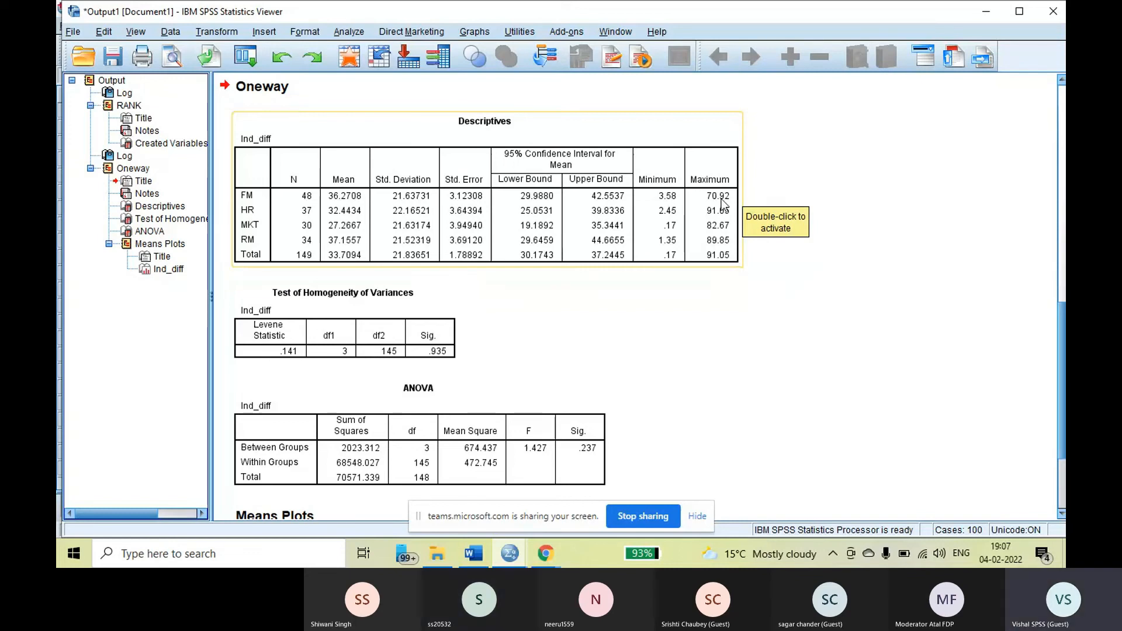
pyautogui.scroll(-4, 507, 291)
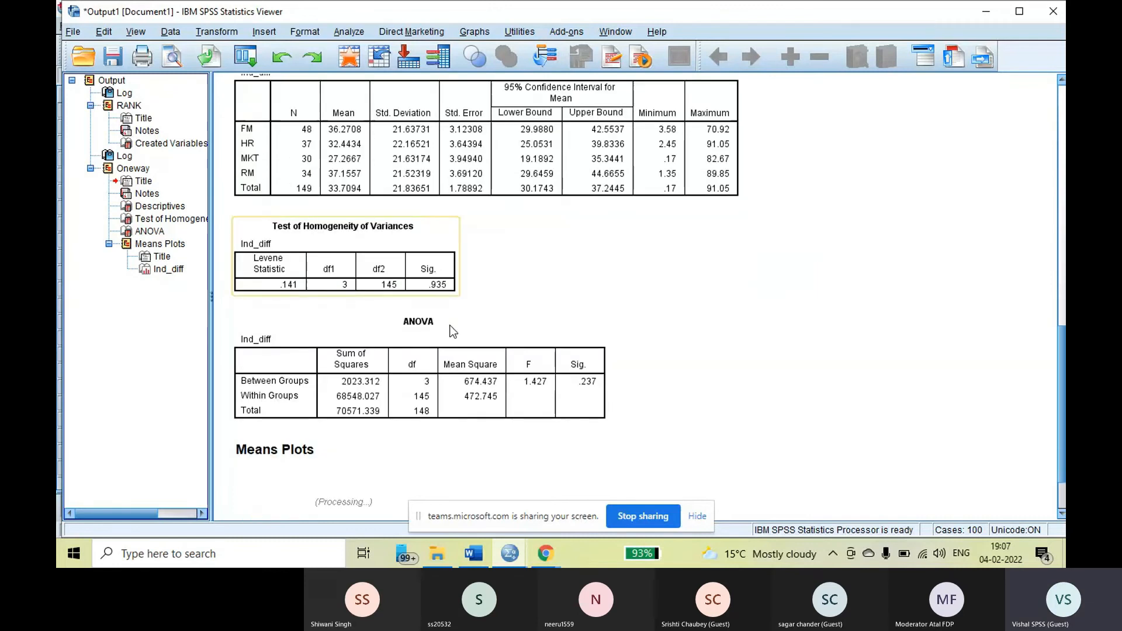
pyautogui.click(449, 306)
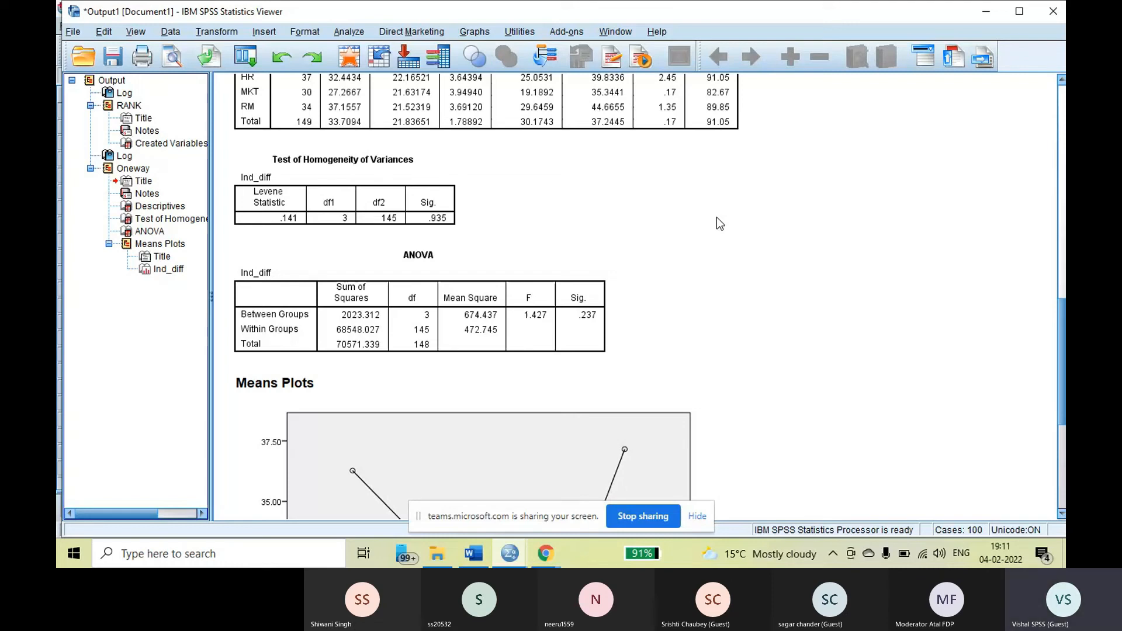
pyautogui.scroll(-5, 758, 213)
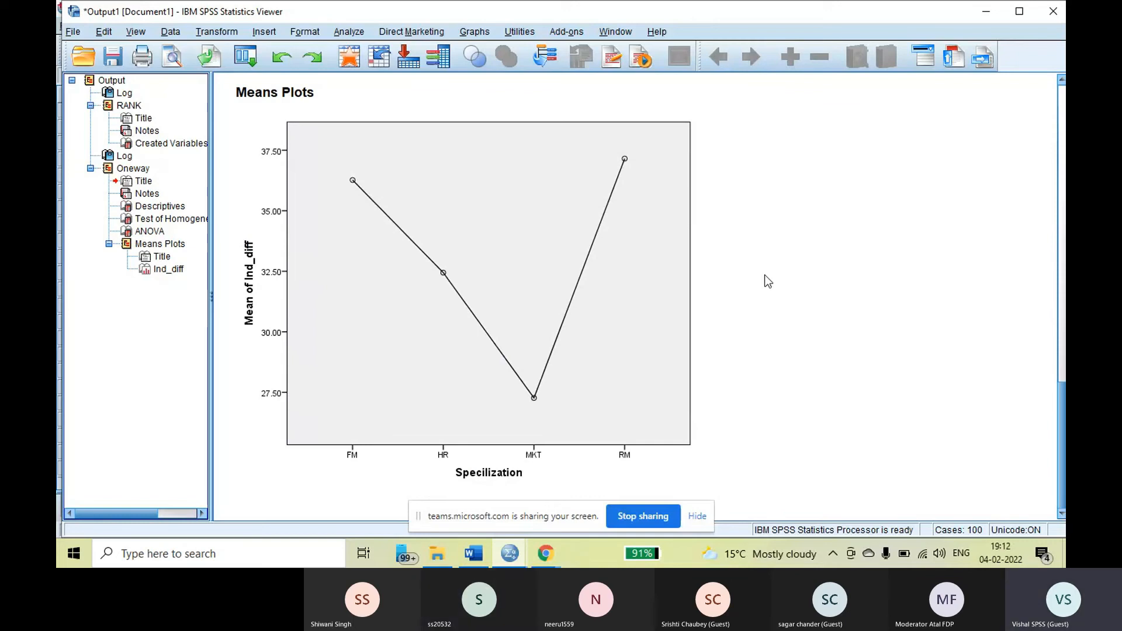
pyautogui.scroll(3, 764, 275)
pyautogui.scroll(5, 764, 274)
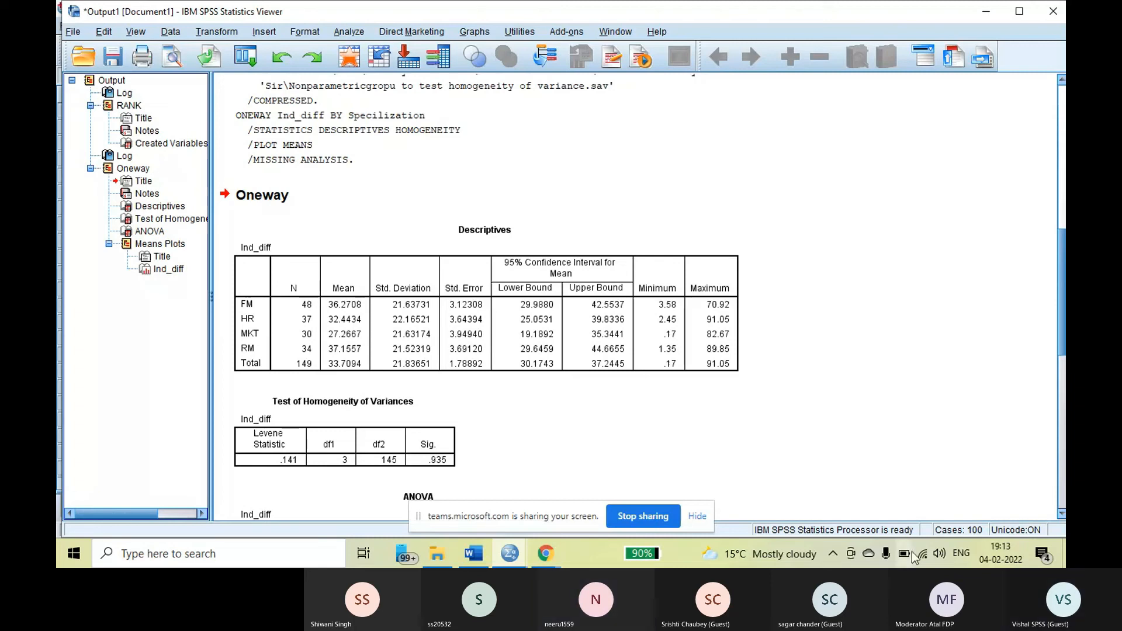
# Switch to the class notes in Word and look through the pages around Step-2 for the homogeneity test's Interpretation section
pyautogui.click(473, 555)
pyautogui.scroll(-10, 571, 405)
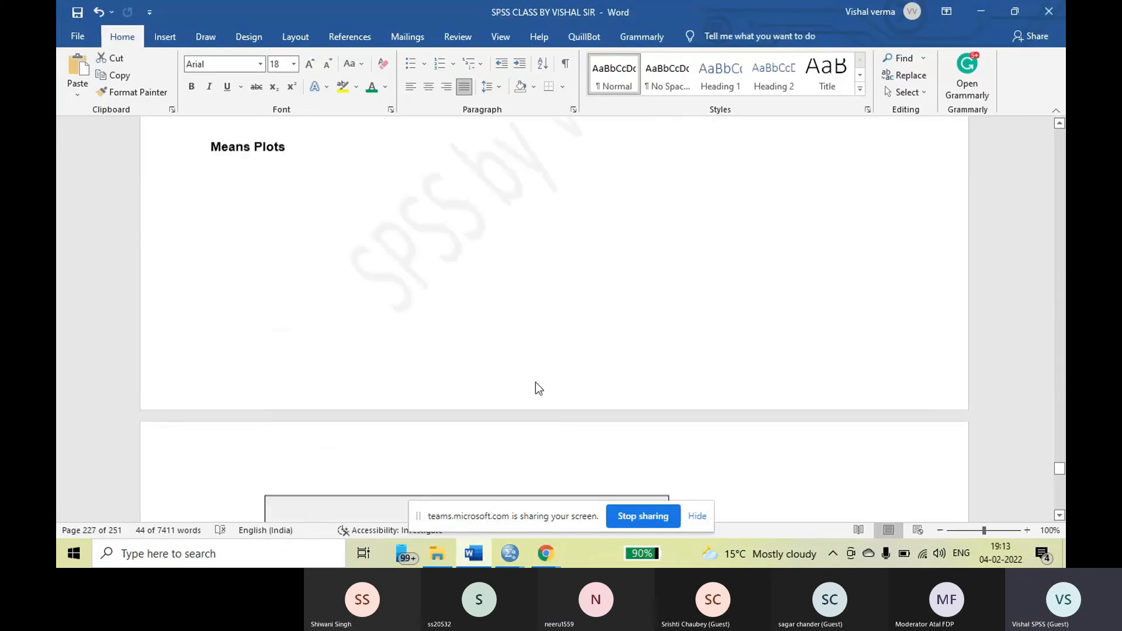
pyautogui.scroll(-15, 532, 381)
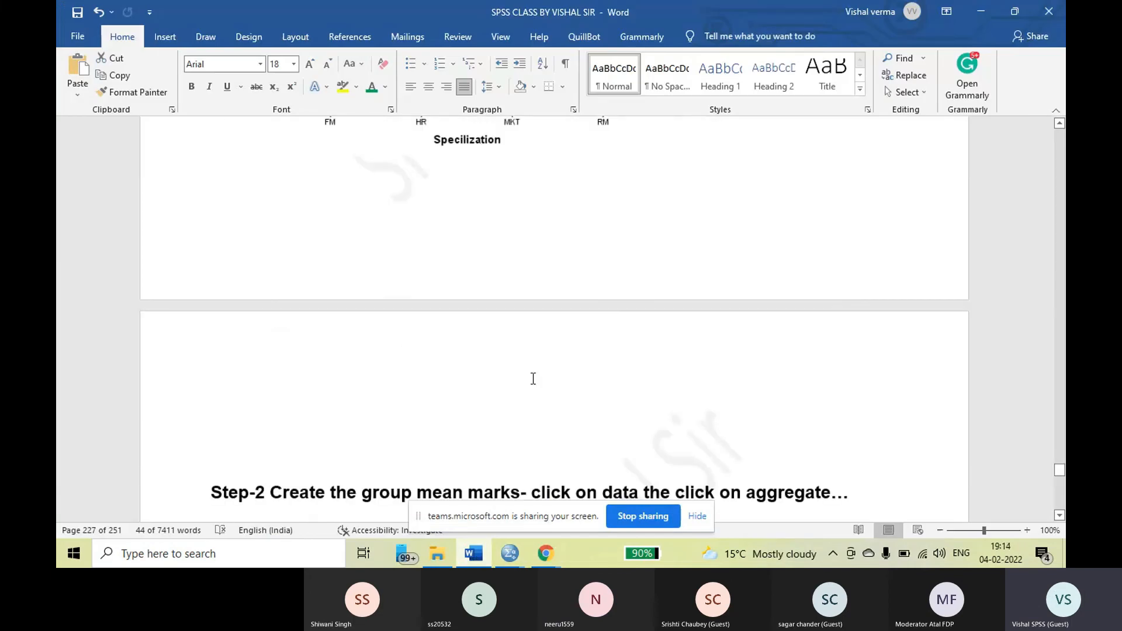
pyautogui.scroll(-8, 533, 378)
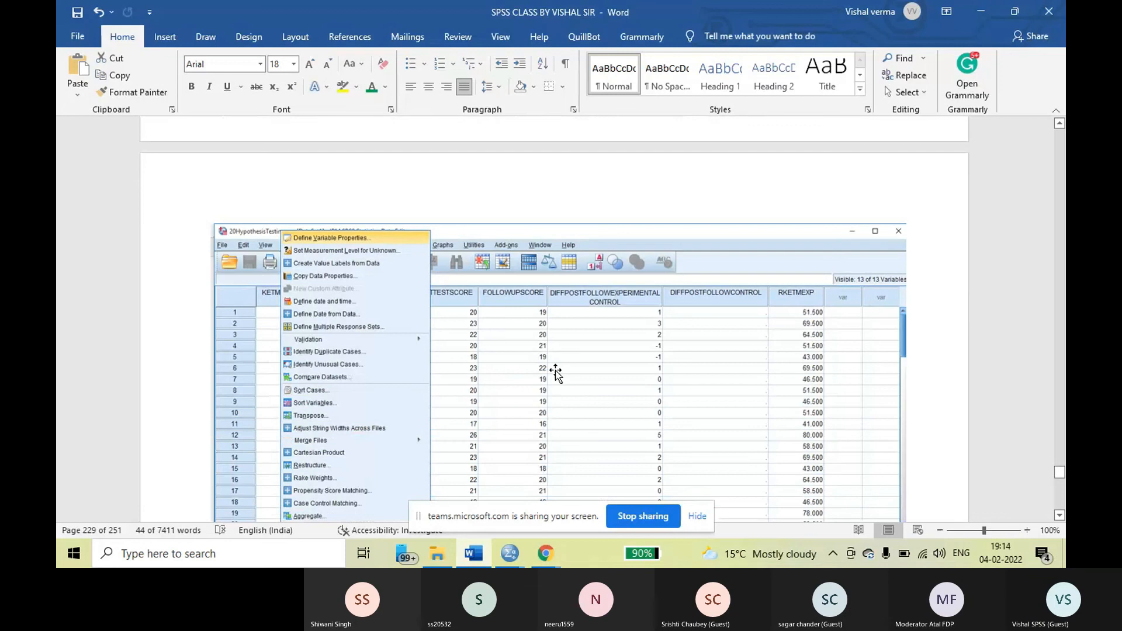
pyautogui.scroll(-8, 556, 371)
pyautogui.scroll(2, 556, 371)
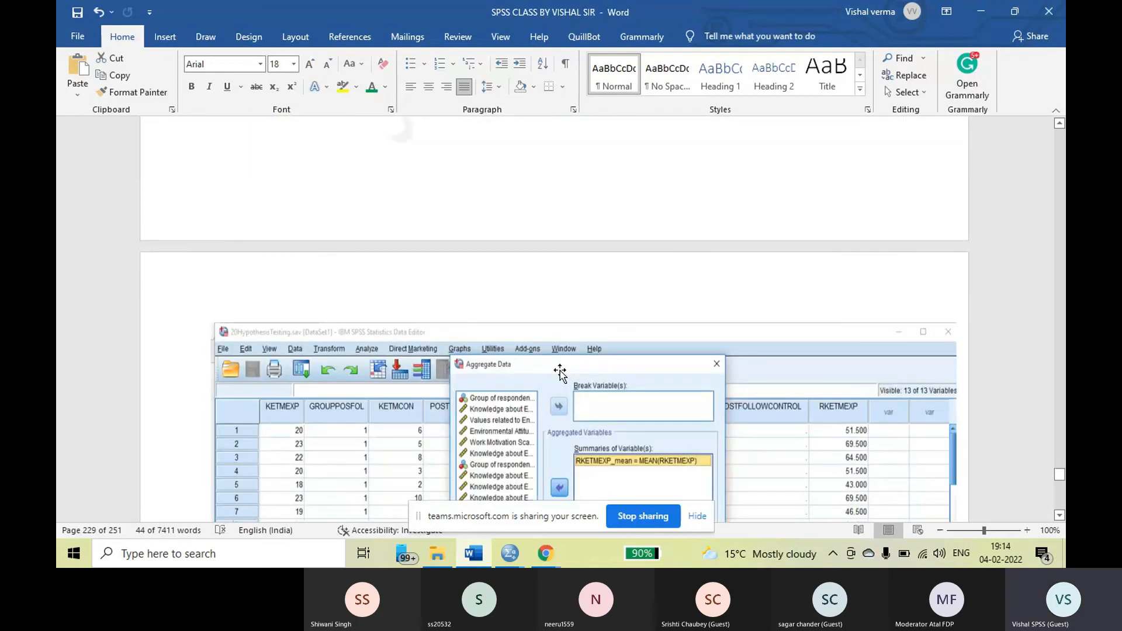
pyautogui.scroll(-3, 560, 371)
pyautogui.scroll(12, 561, 372)
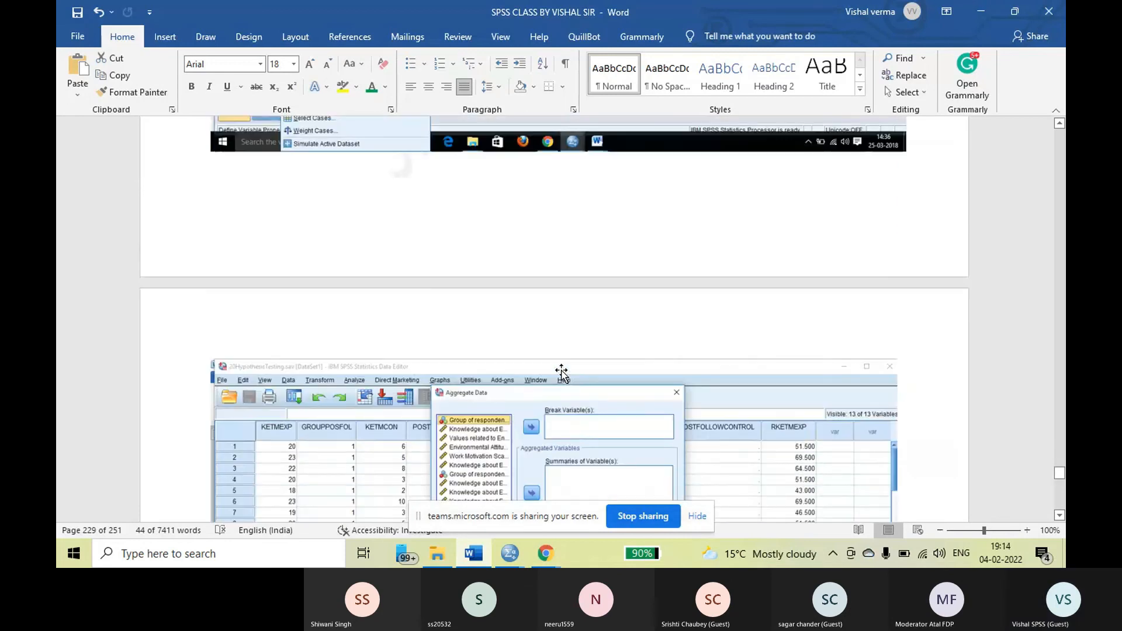
pyautogui.scroll(6, 562, 372)
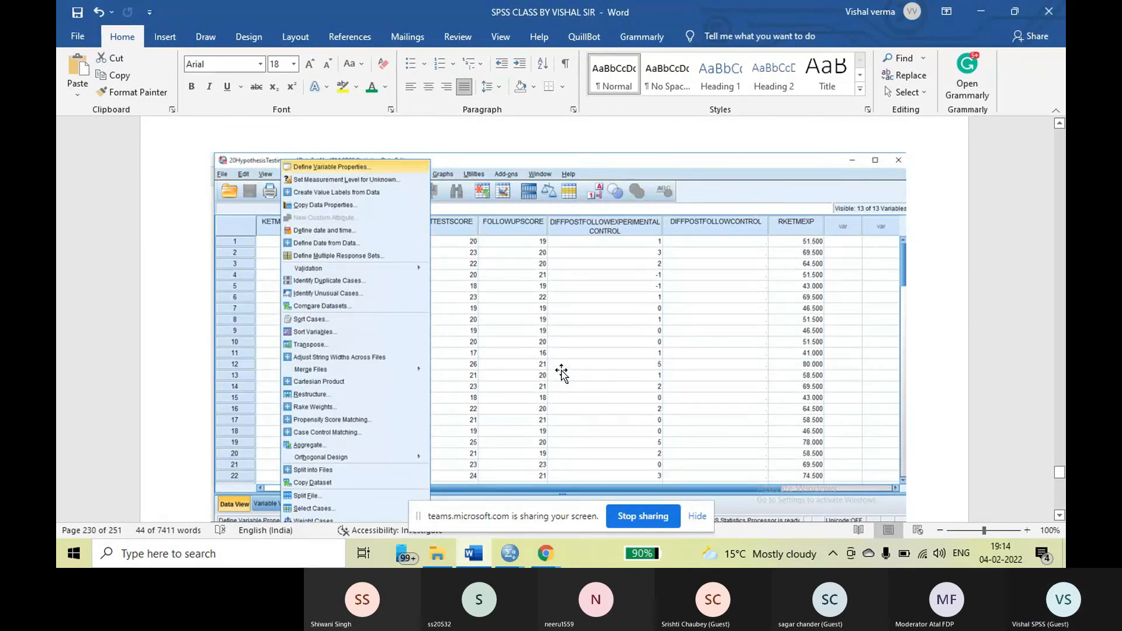
pyautogui.scroll(-3, 562, 373)
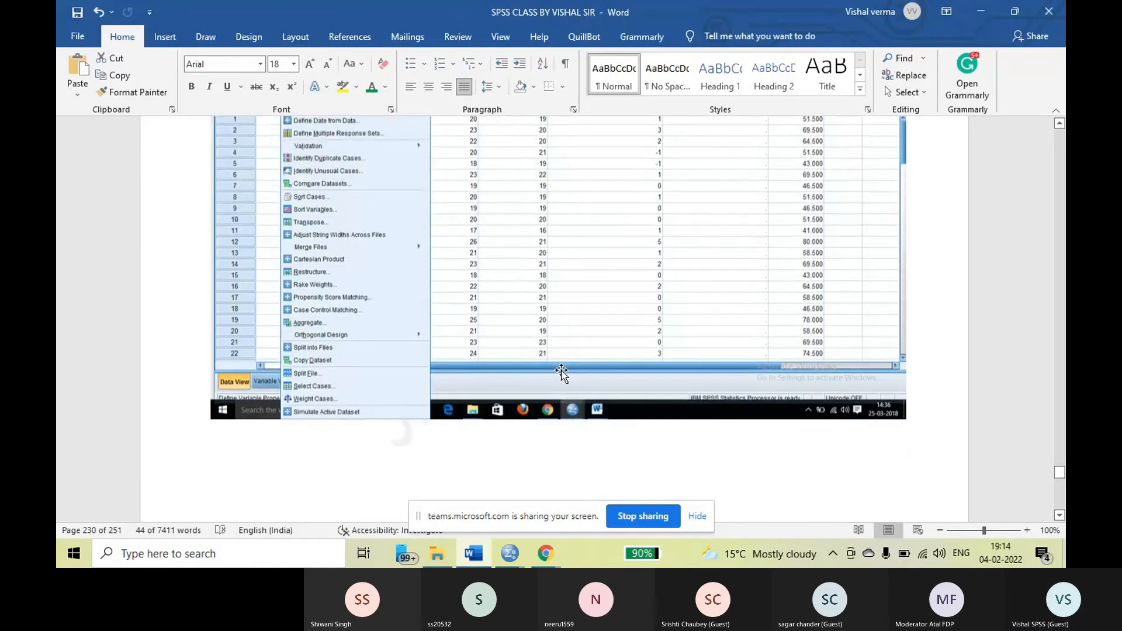
pyautogui.scroll(3, 561, 373)
pyautogui.scroll(1, 561, 372)
pyautogui.scroll(-5, 561, 372)
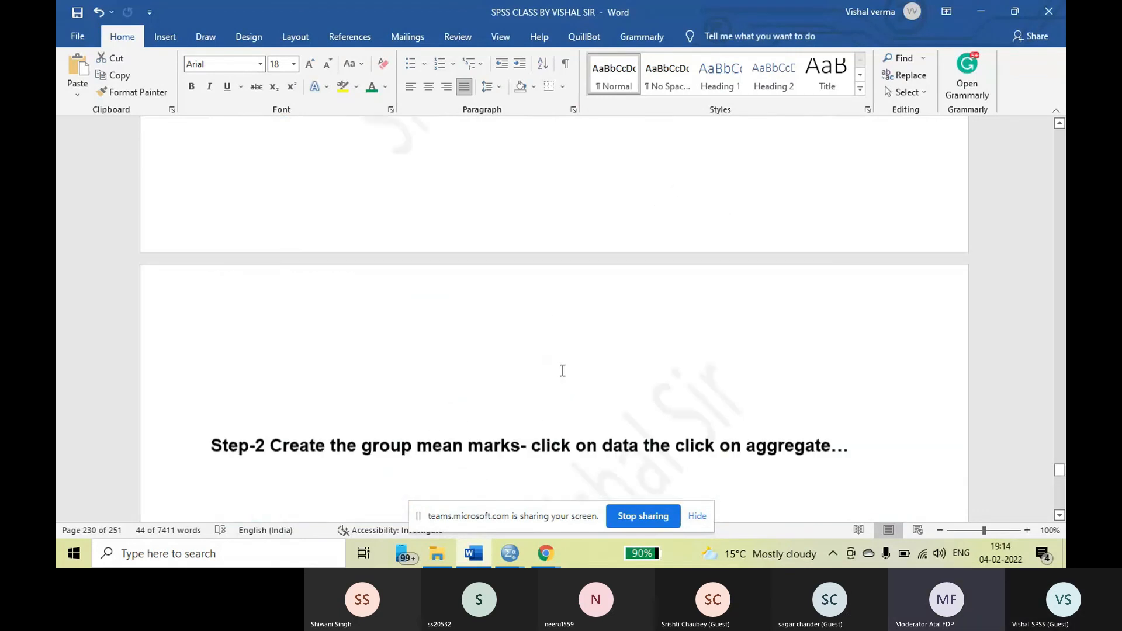
pyautogui.scroll(15, 563, 371)
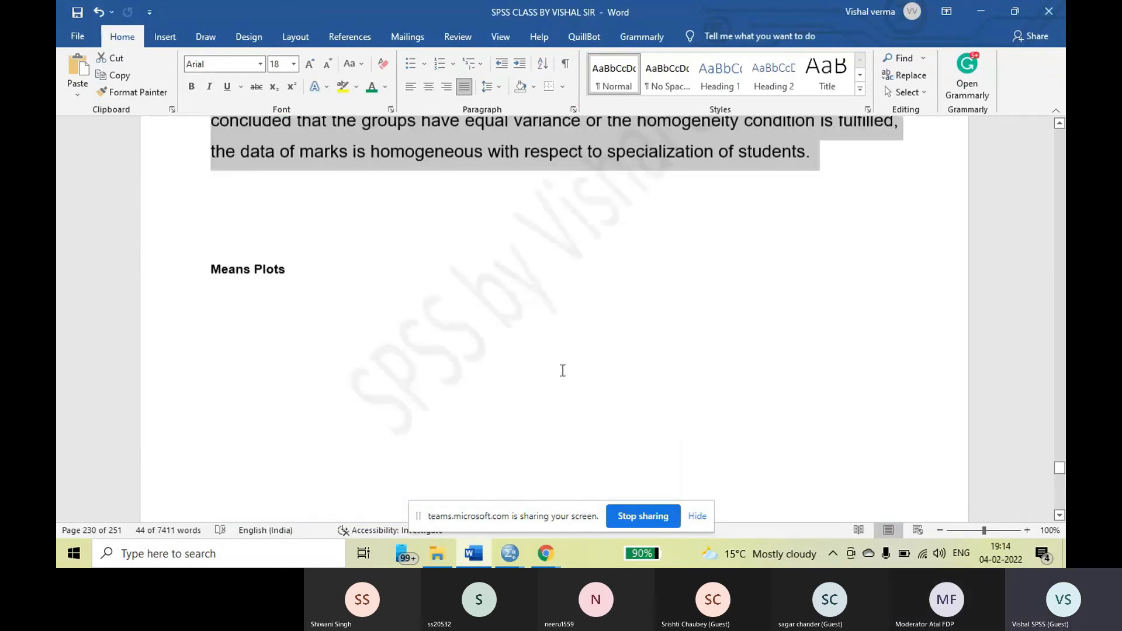
pyautogui.scroll(1, 563, 374)
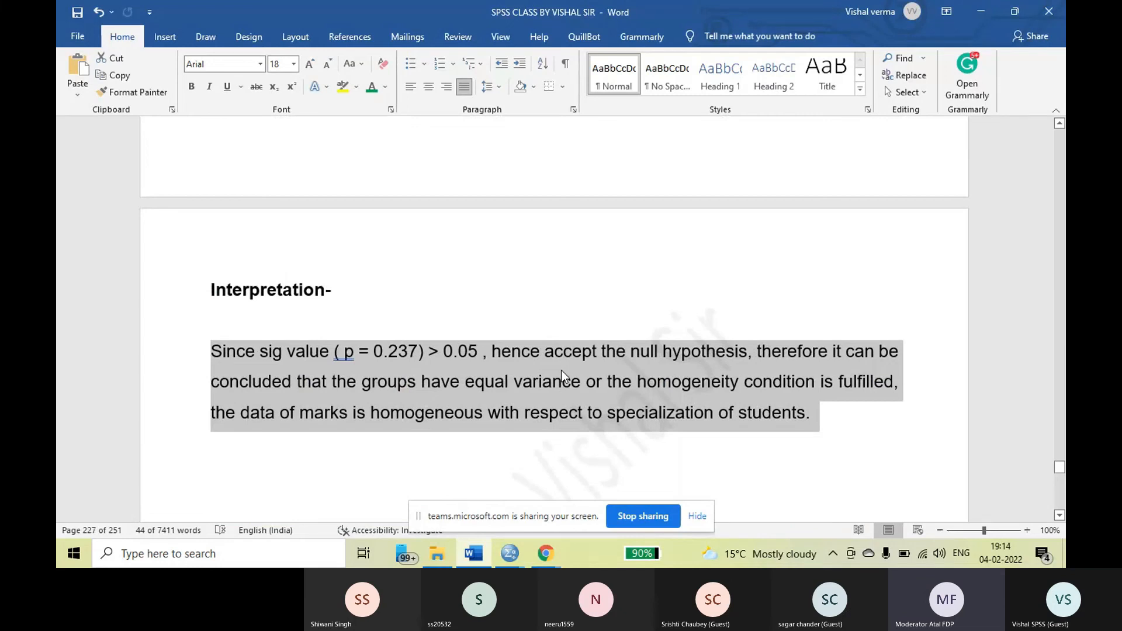
# Insert an empty line above the Interpretation heading, keeping one empty line between the heading and its paragraph
pyautogui.click(561, 370)
pyautogui.click(210, 289)
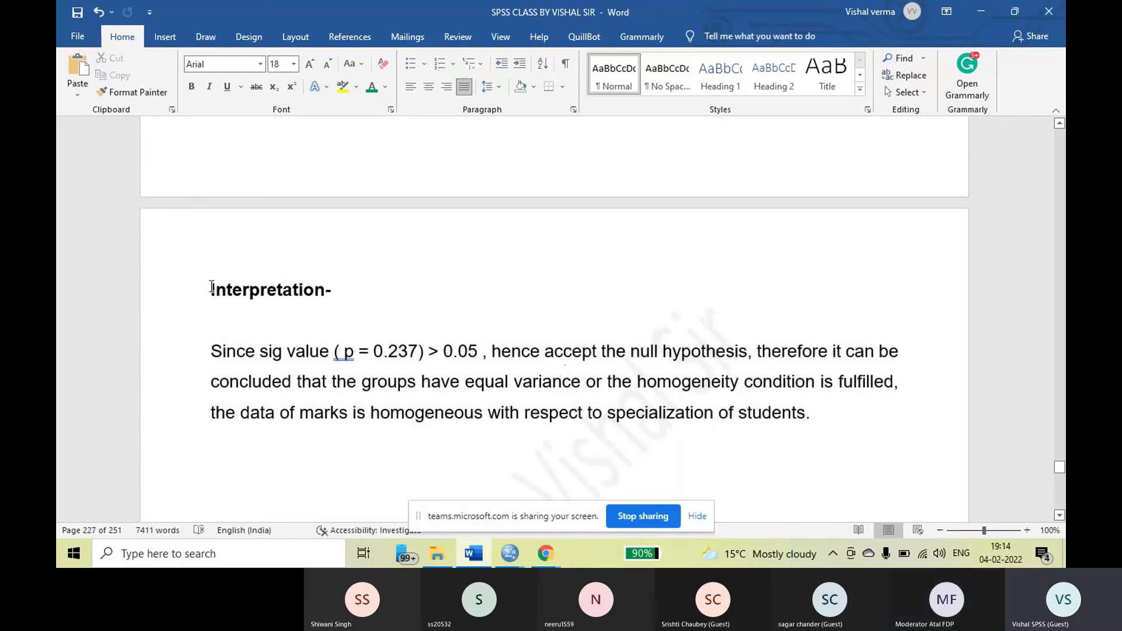
pyautogui.press('Return')
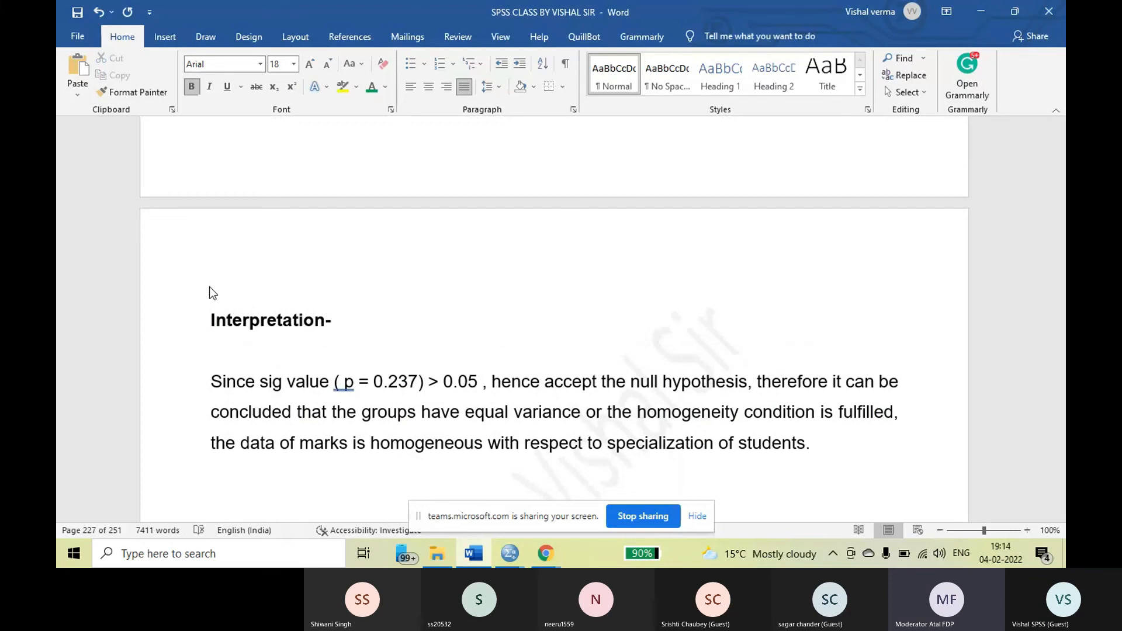
pyautogui.press('Down')
pyautogui.press('Down')
pyautogui.press('BackSpace')
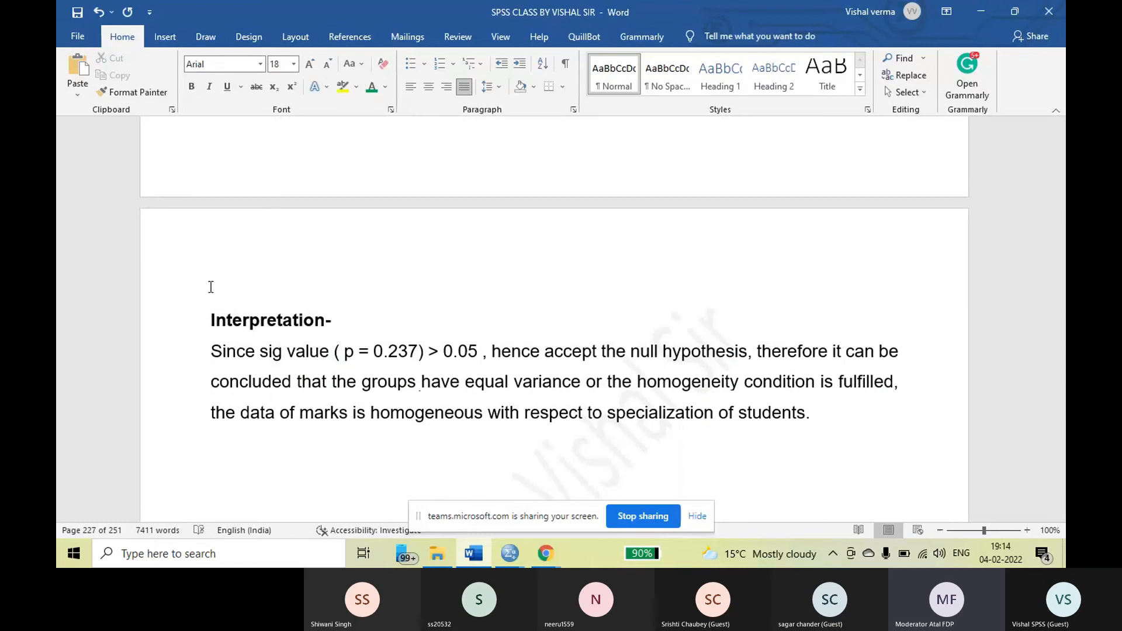
pyautogui.press('Return')
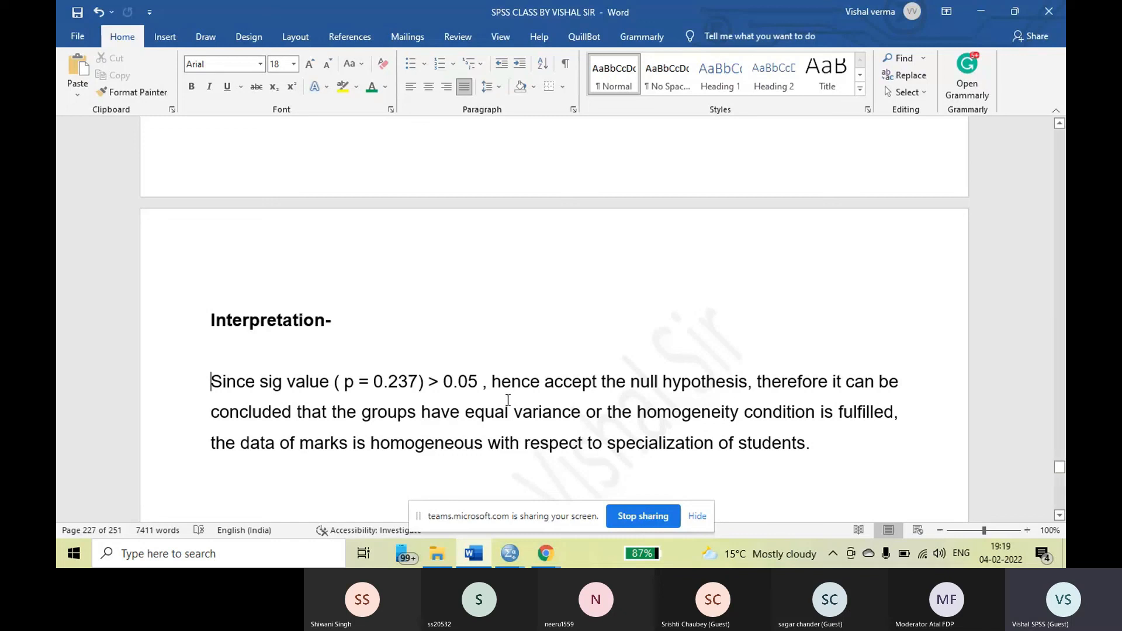
# Recheck the H0 statement and the interpretation, and find the Case 4 K-Independent Samples section elsewhere in the notes
pyautogui.scroll(2, 508, 400)
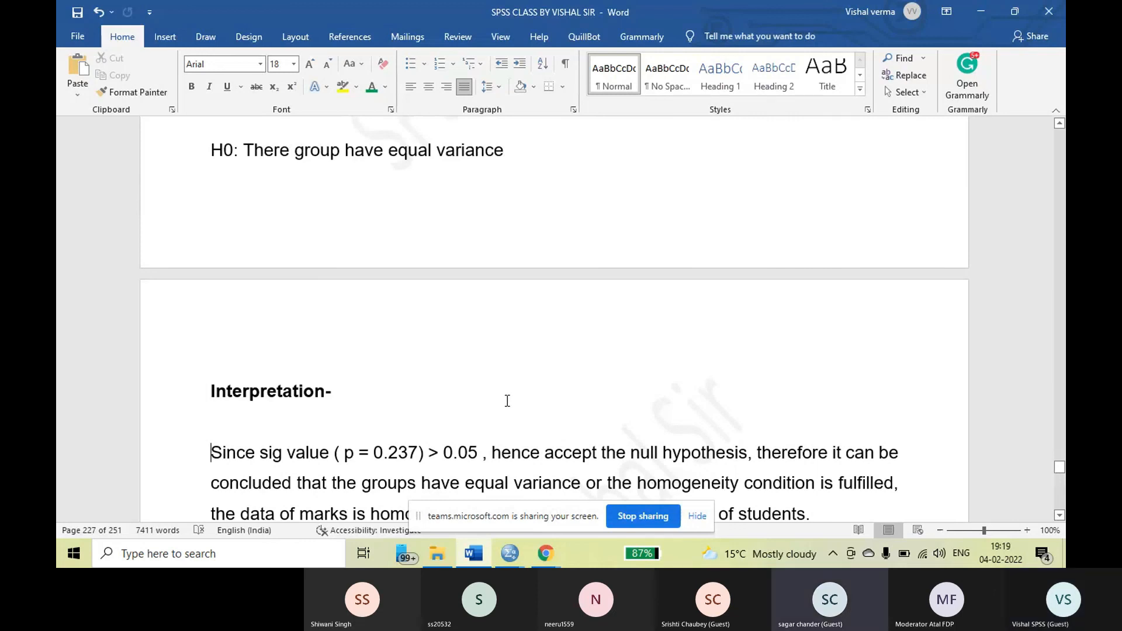
pyautogui.scroll(-3, 508, 401)
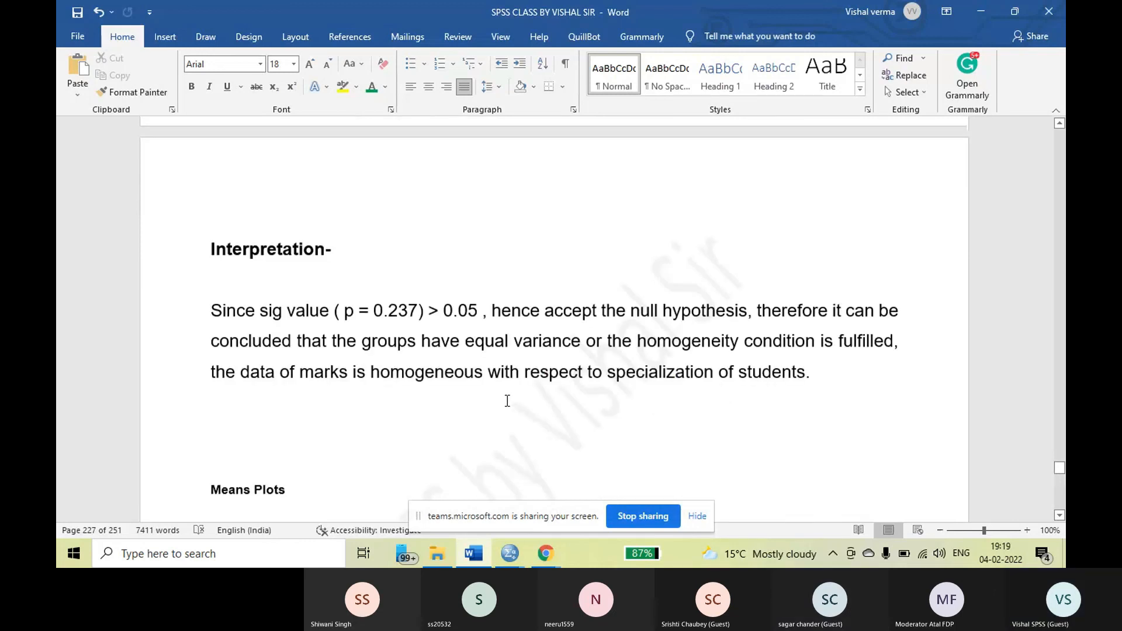
pyautogui.scroll(3, 809, 370)
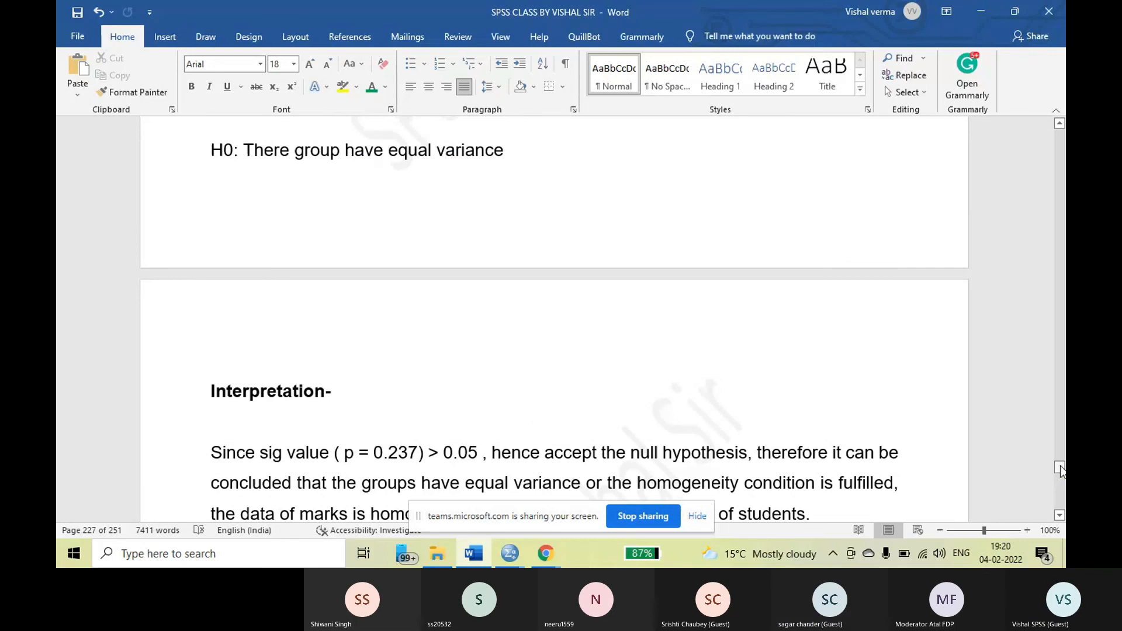
pyautogui.moveTo(1060, 467); pyautogui.dragTo(1043, 120)
pyautogui.scroll(-15, 553, 244)
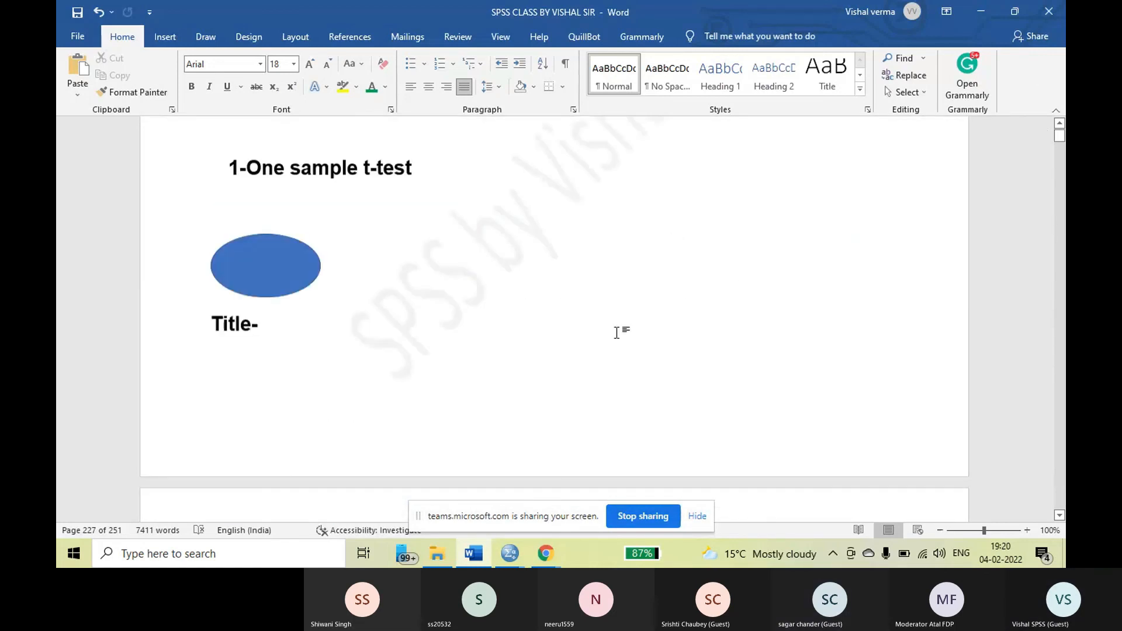
pyautogui.moveTo(1057, 139); pyautogui.dragTo(1060, 259)
pyautogui.scroll(-10, 613, 405)
pyautogui.moveTo(1059, 261); pyautogui.dragTo(1060, 275)
pyautogui.scroll(-15, 687, 283)
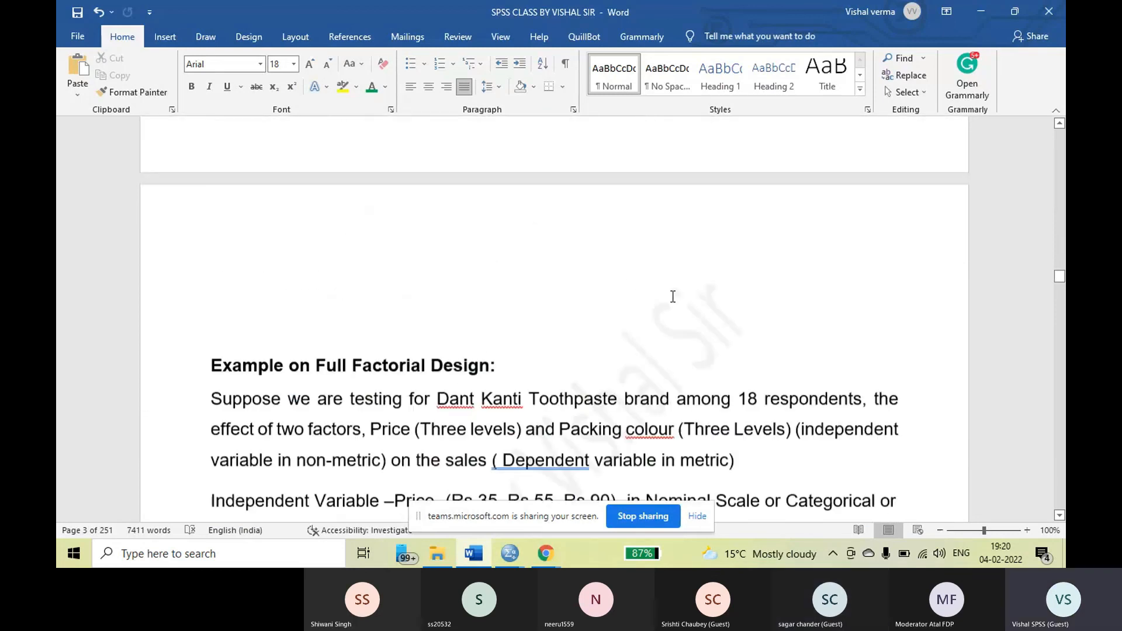
pyautogui.scroll(-5, 678, 298)
pyautogui.moveTo(1060, 278); pyautogui.dragTo(1062, 328)
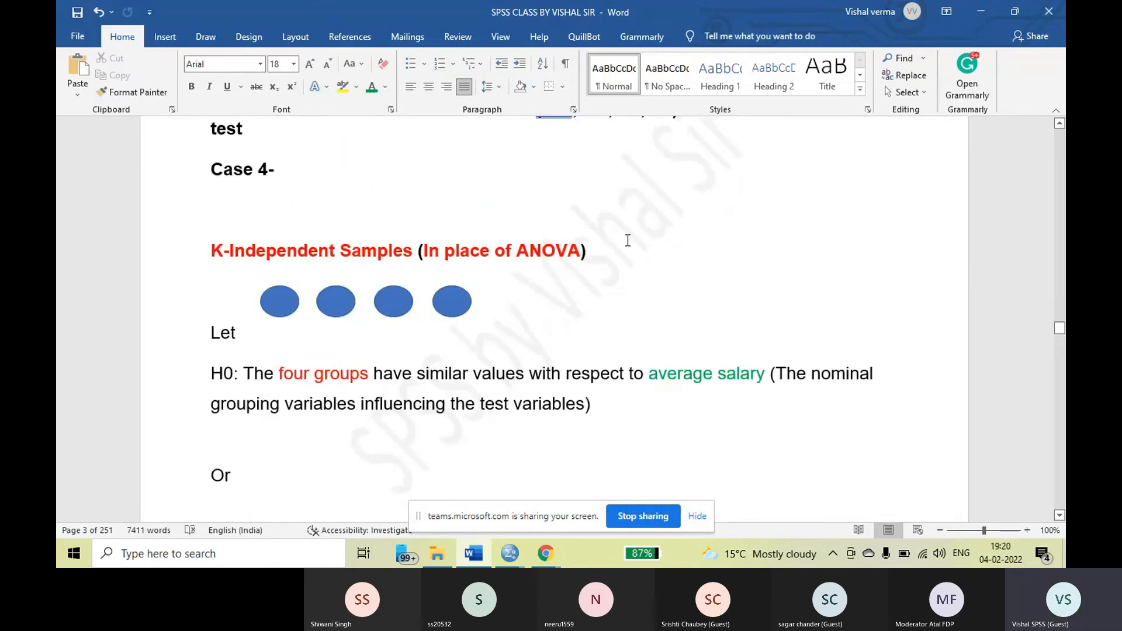
# Review the K-Independent Samples walkthrough, from the Kruskal-Wallis H dialog and range definition to the Test Statistics table and interpretation
pyautogui.scroll(-14, 628, 240)
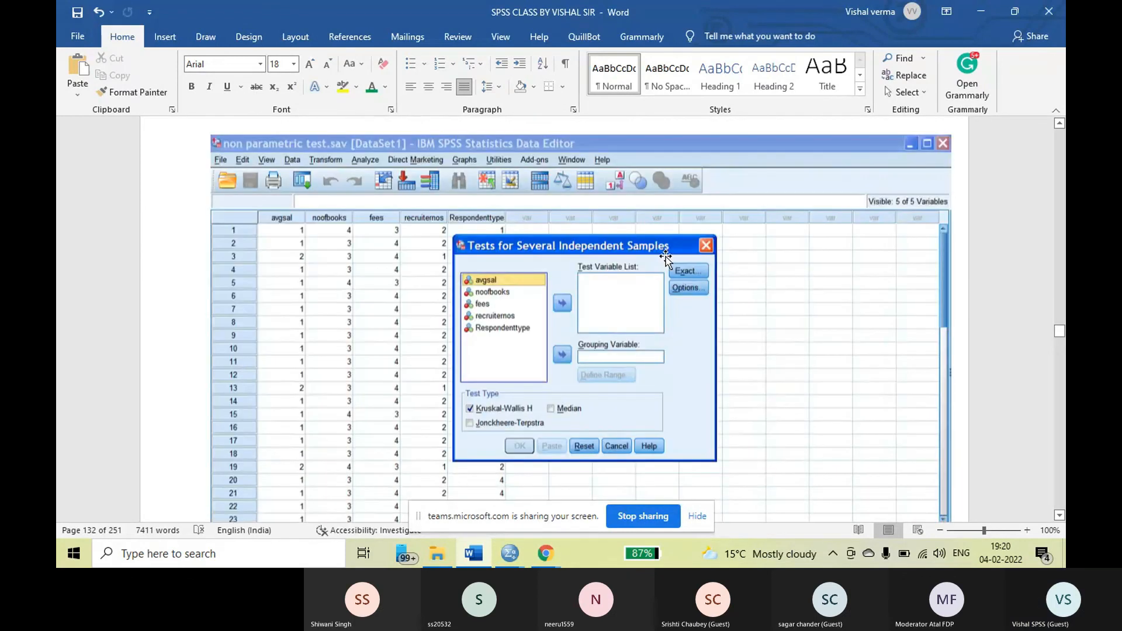
pyautogui.scroll(-2, 665, 258)
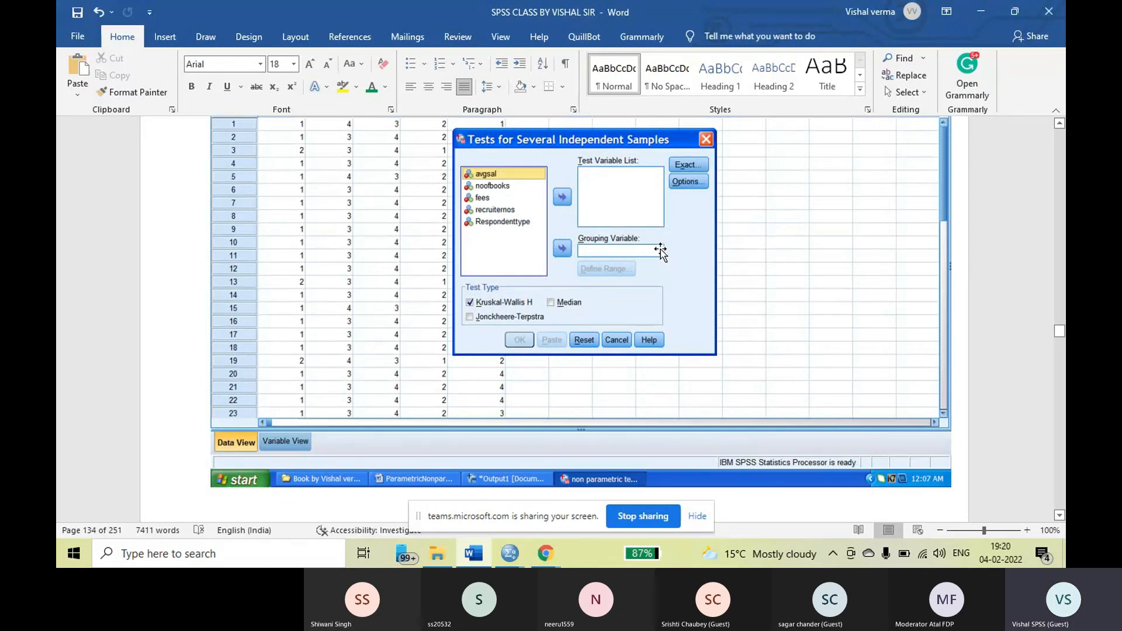
pyautogui.scroll(-5, 698, 319)
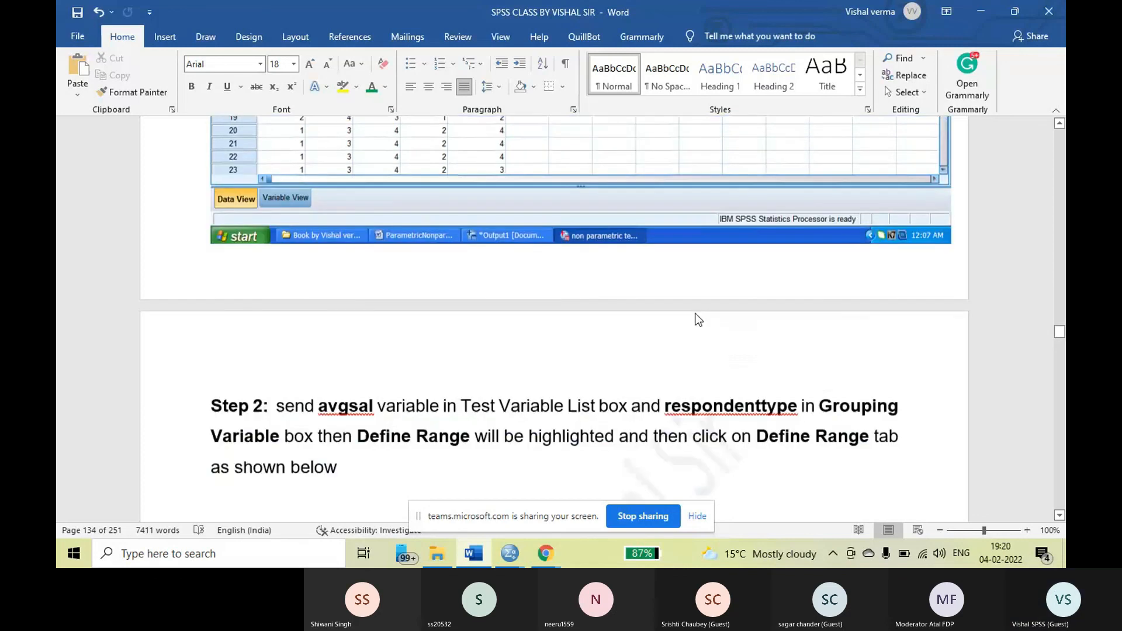
pyautogui.scroll(-5, 698, 319)
pyautogui.scroll(-4, 703, 325)
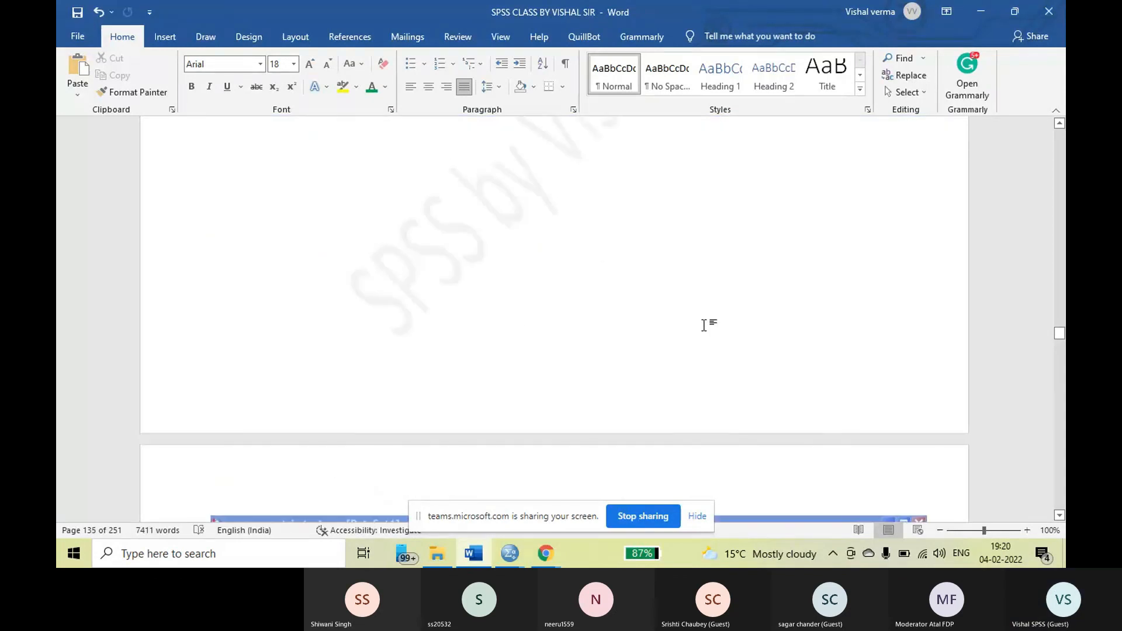
pyautogui.scroll(-20, 704, 325)
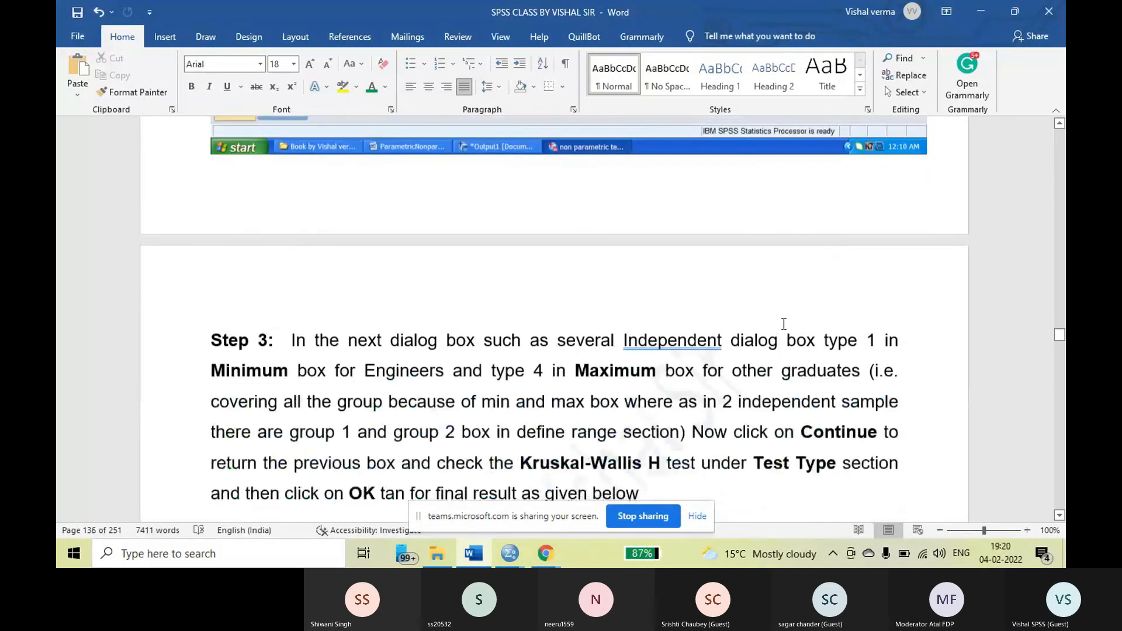
pyautogui.scroll(-20, 786, 313)
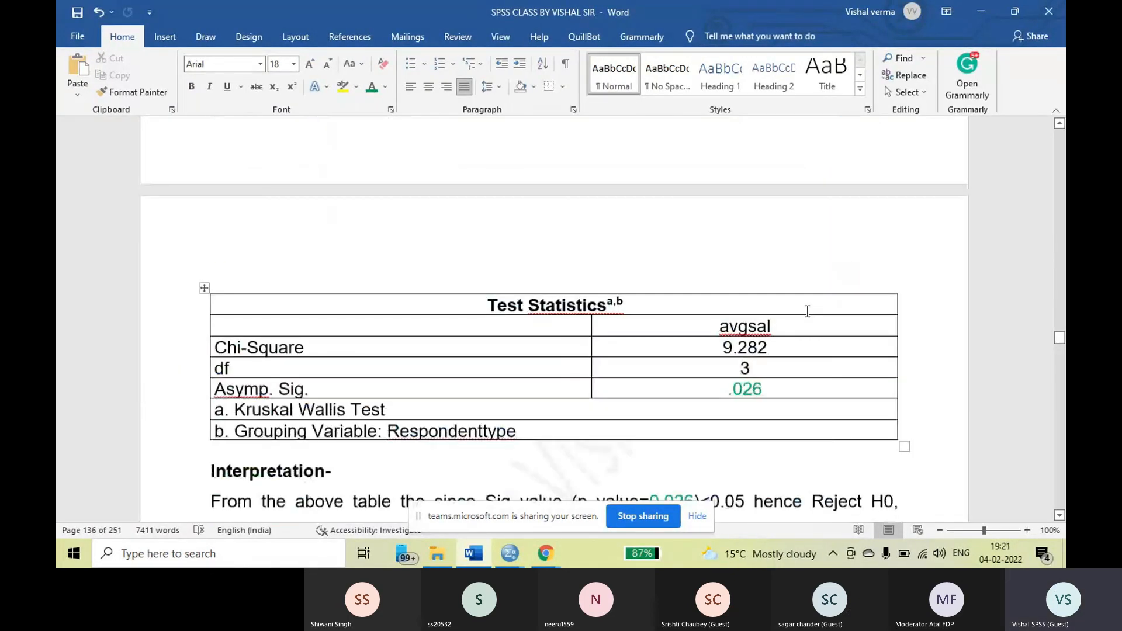
# Look over the Case 5 K-related samples section, covering its null hypotheses and the Friedman test dialog
pyautogui.scroll(-5, 806, 311)
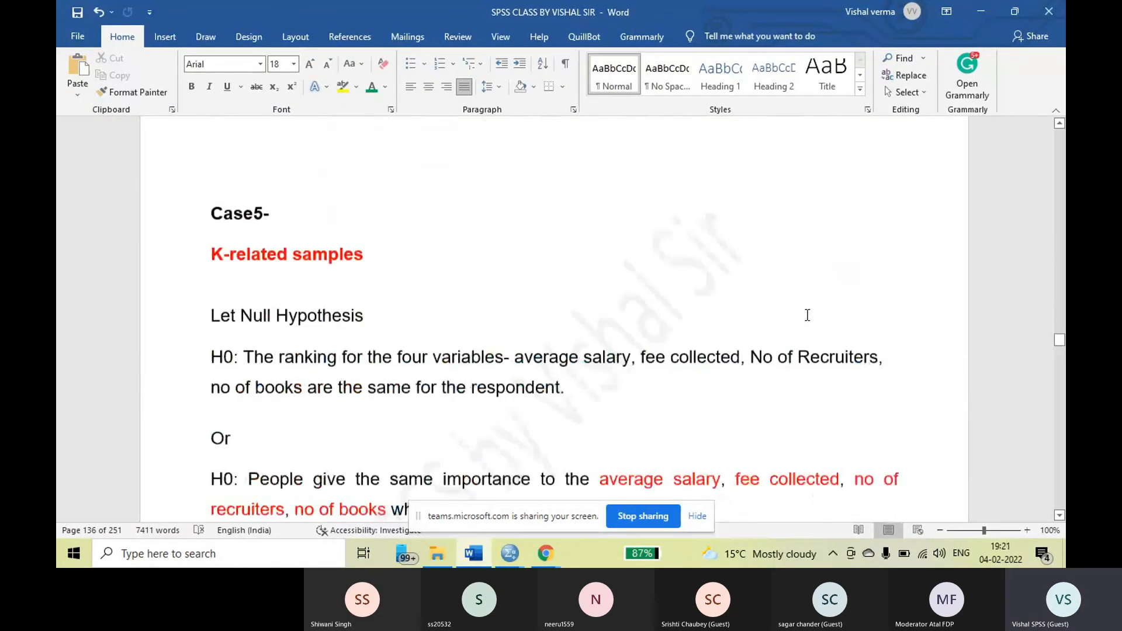
pyautogui.scroll(-6, 808, 315)
pyautogui.scroll(-8, 806, 318)
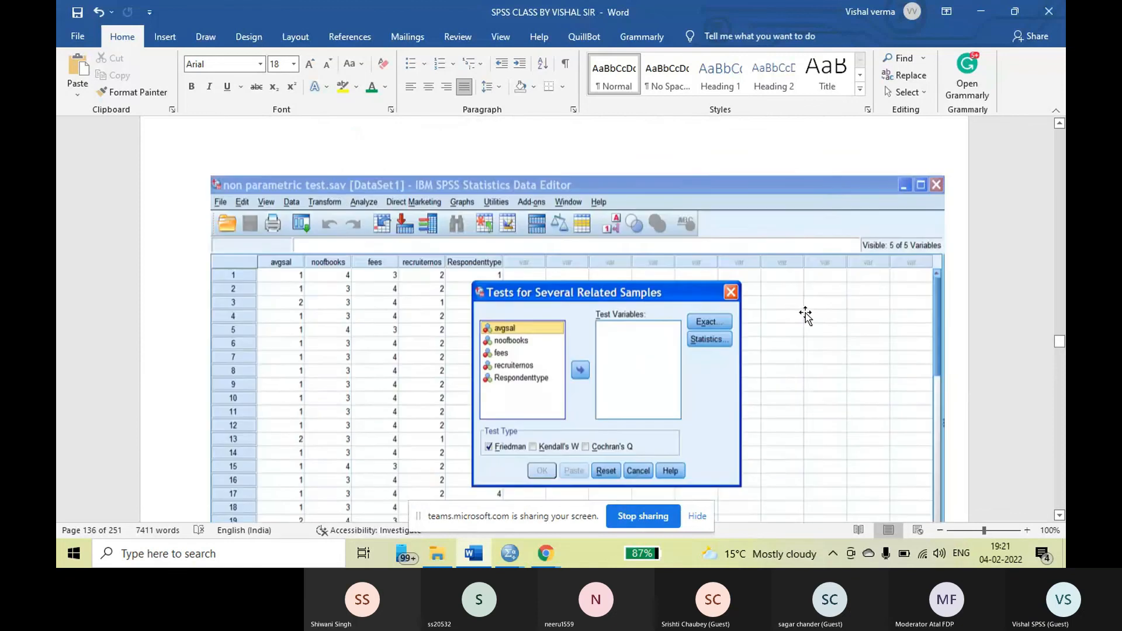
pyautogui.scroll(1, 806, 316)
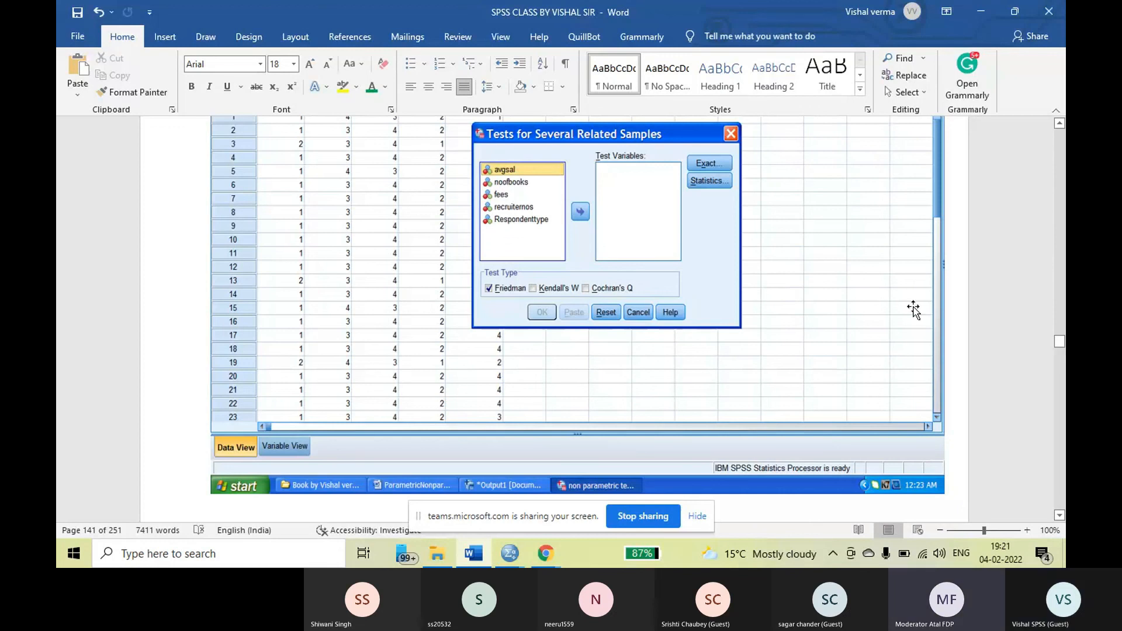
# Check Step 2 of the Friedman test instructions and its dialog screenshot, and return to the Case 5 K-related samples heading
pyautogui.scroll(-5, 978, 369)
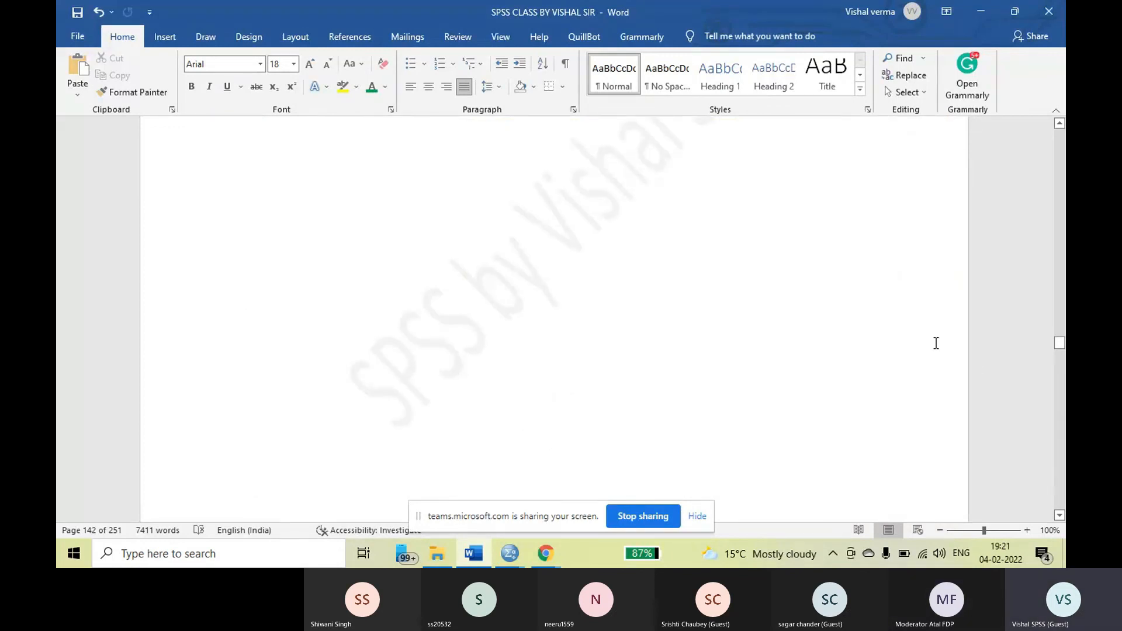
pyautogui.scroll(4, 912, 345)
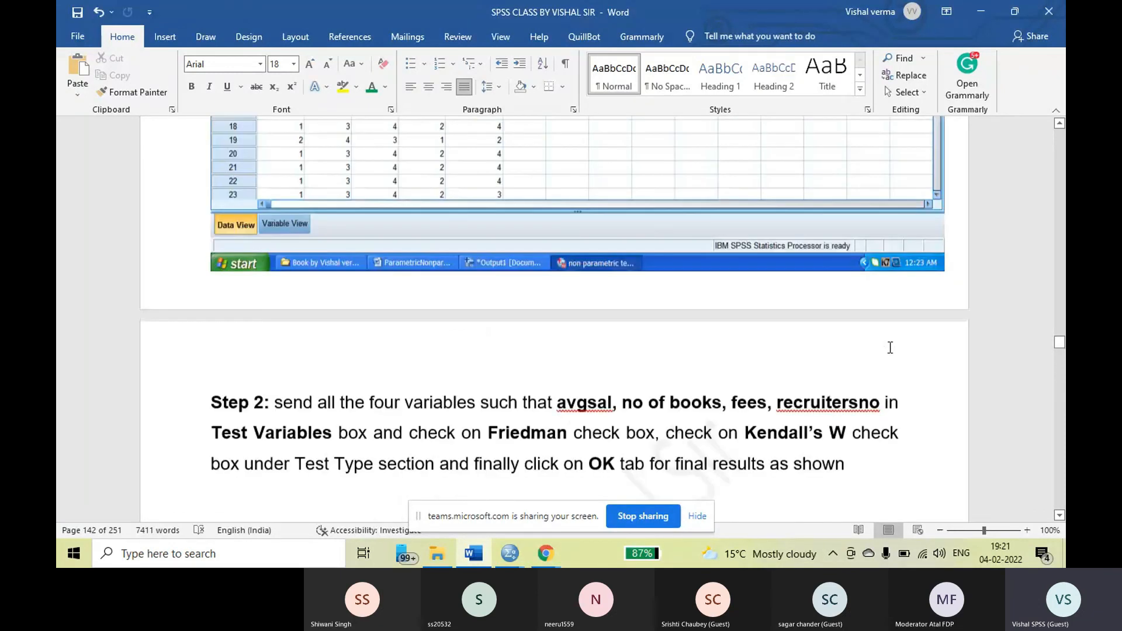
pyautogui.scroll(10, 891, 347)
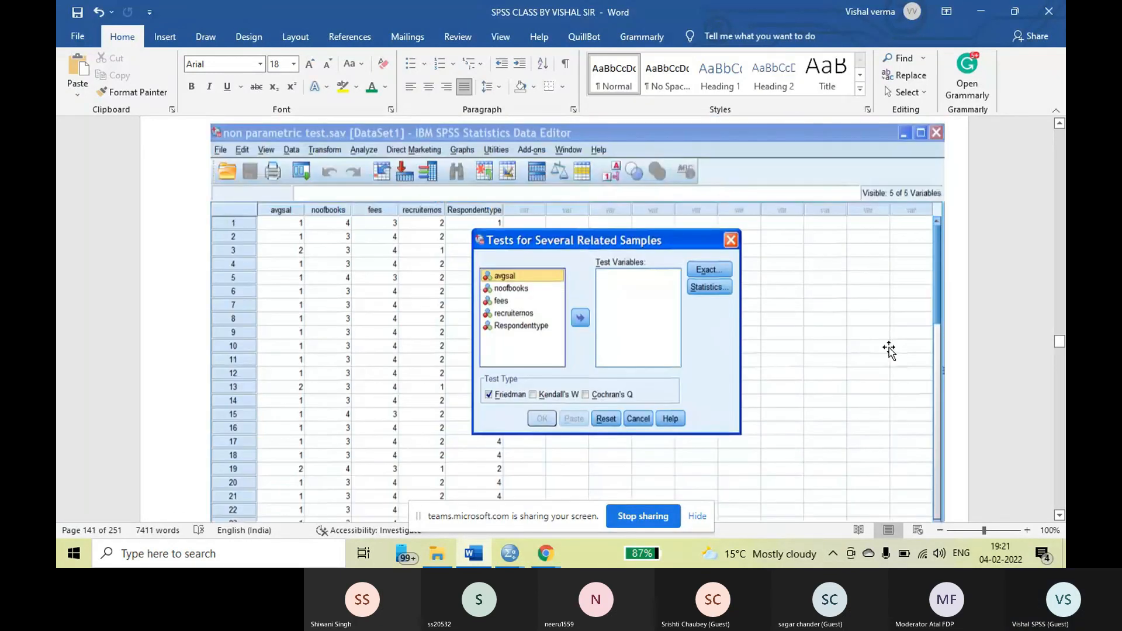
pyautogui.scroll(8, 889, 349)
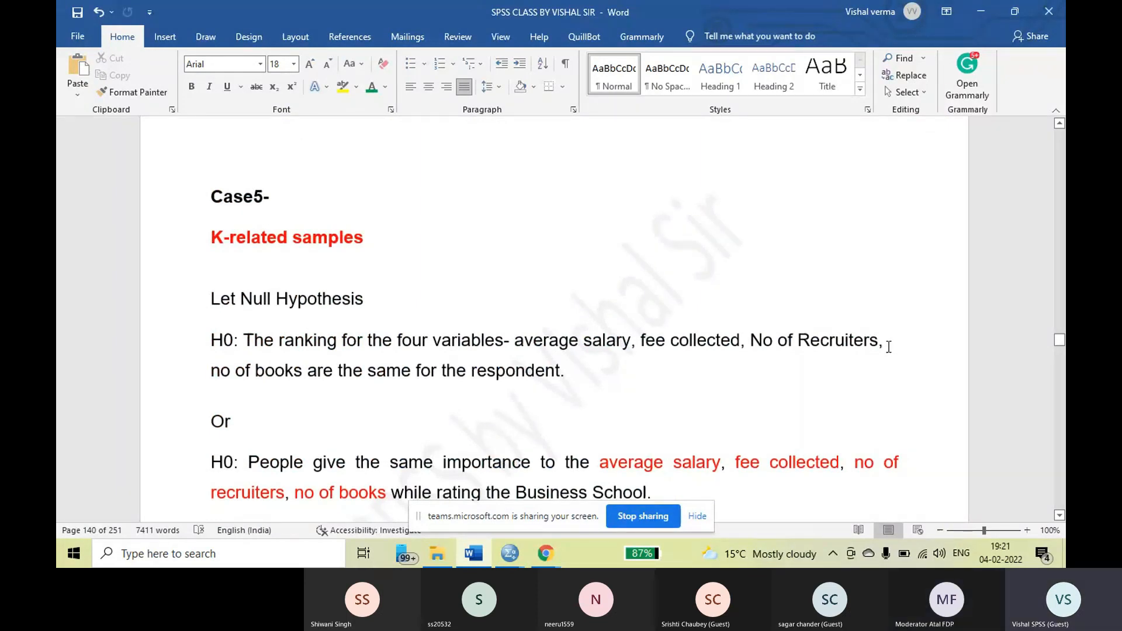
# Highlight the Let Null Hypothesis line and the first H0 statement under Case 5 for reading, and clear the selection
pyautogui.click(884, 340)
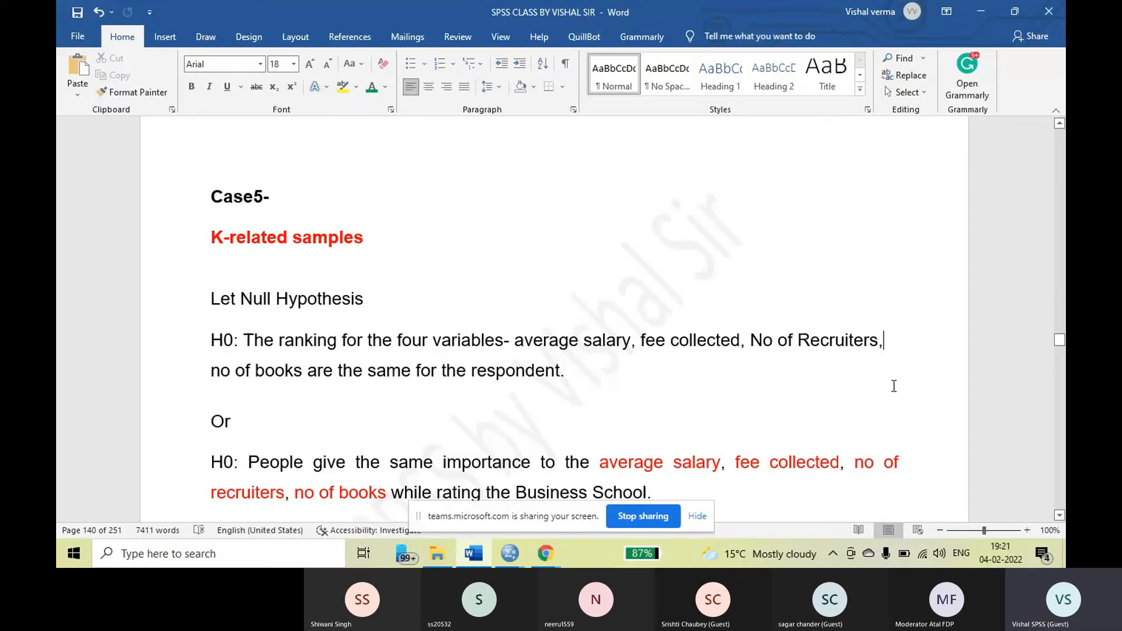
pyautogui.moveTo(211, 298); pyautogui.dragTo(570, 372)
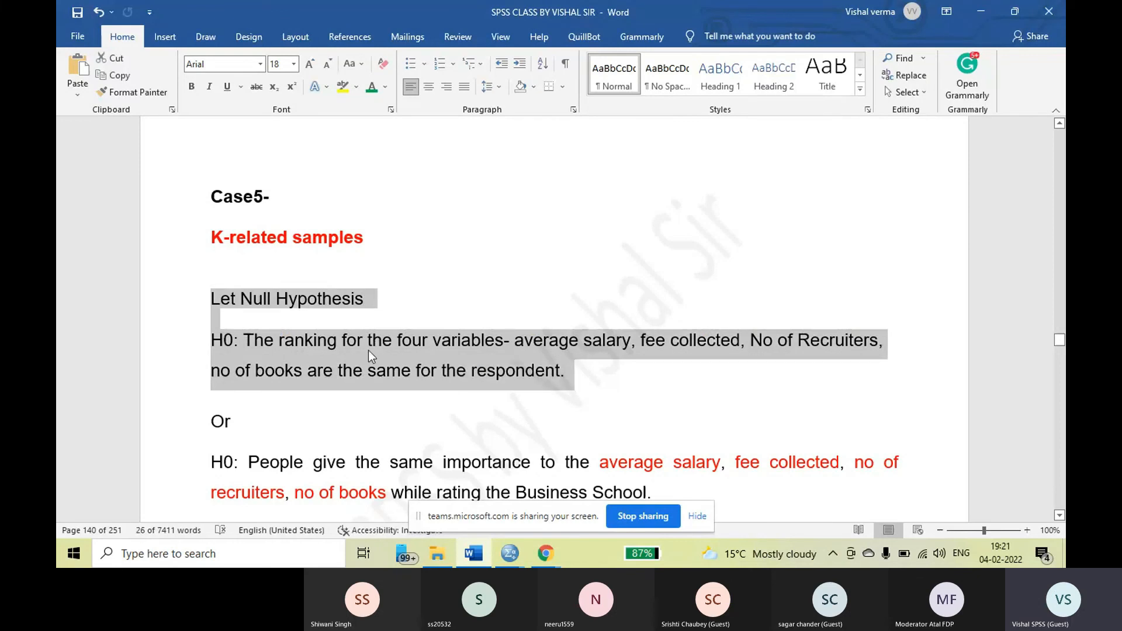
pyautogui.rightClick(368, 349)
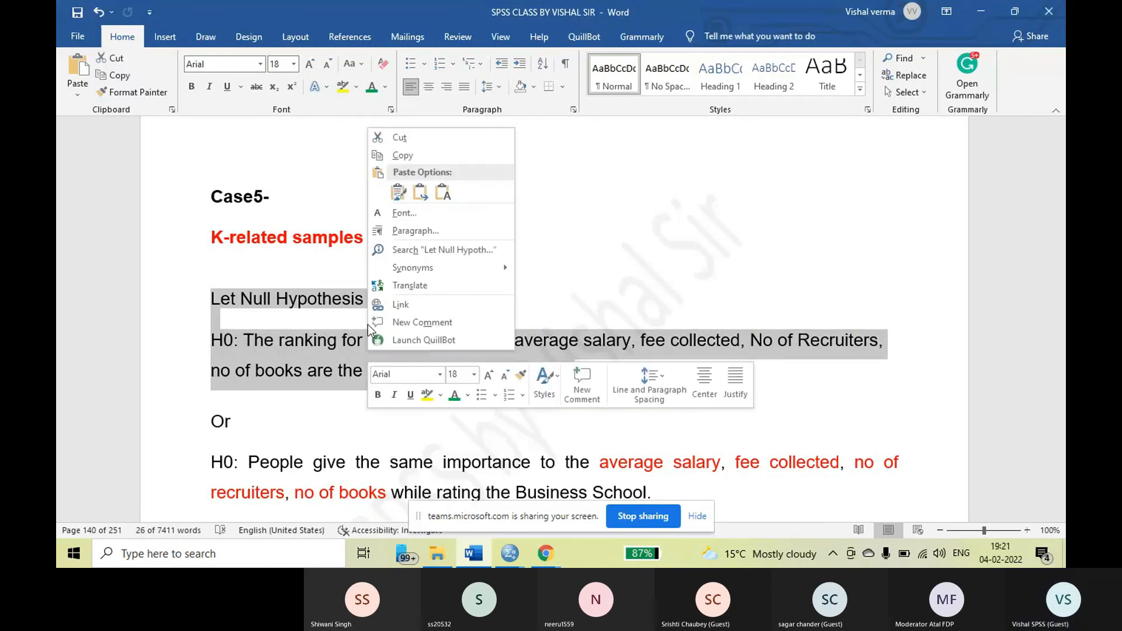
pyautogui.click(67, 7)
pyautogui.click(77, 13)
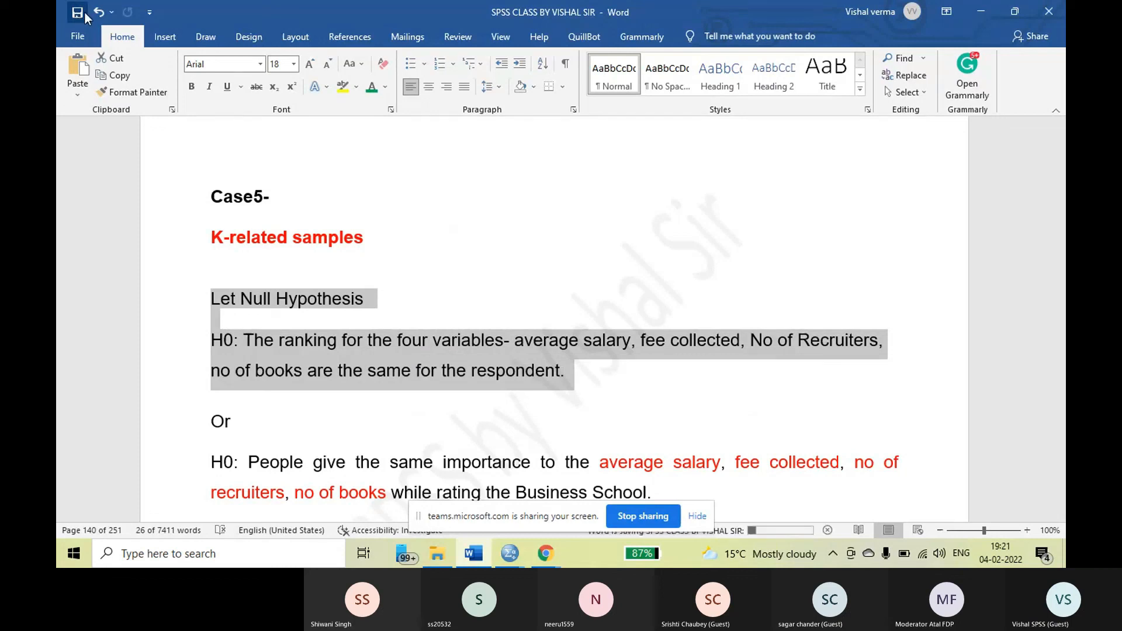
pyautogui.click(560, 377)
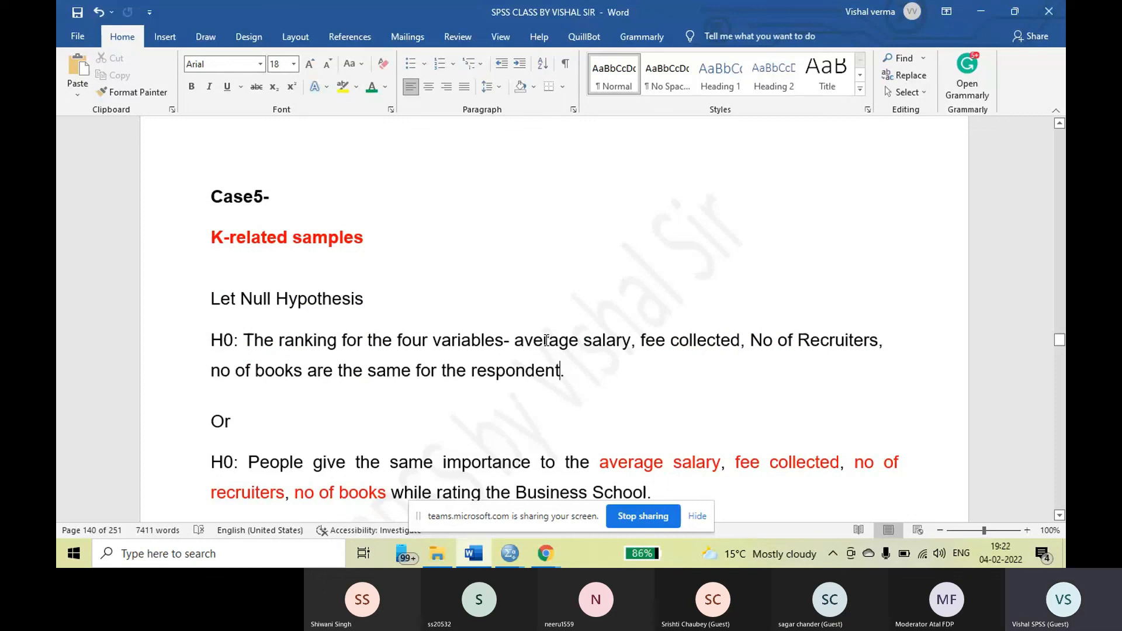
# Look over the Oneway section near the end of the notes, including its Test of Homogeneity of Variances and ANOVA tables
pyautogui.scroll(-3, 546, 340)
pyautogui.scroll(-10, 544, 338)
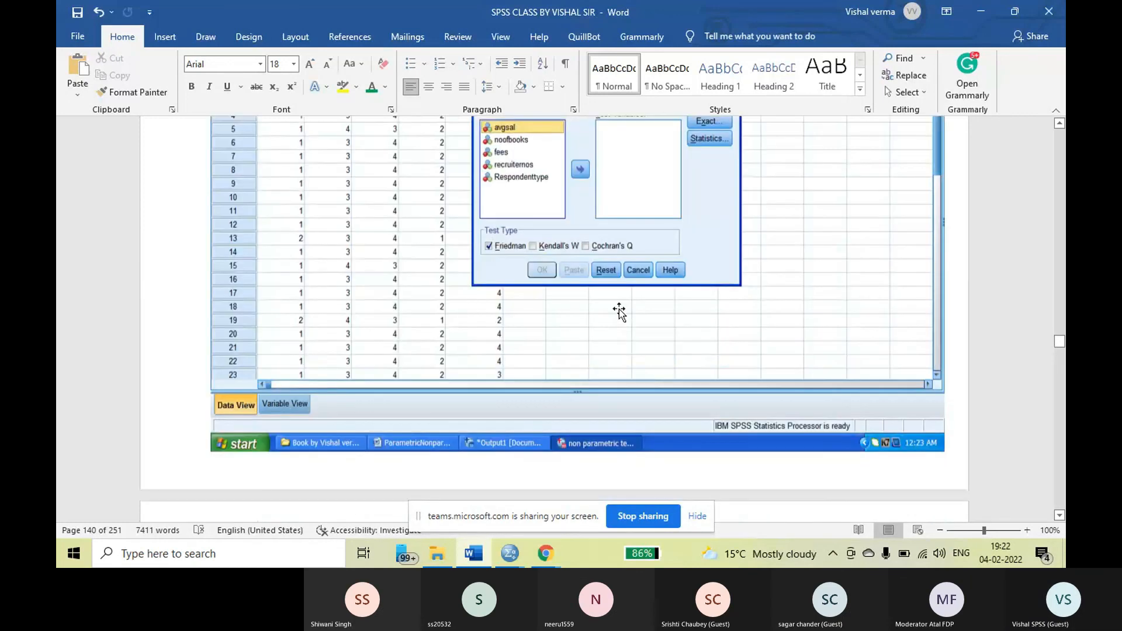
pyautogui.moveTo(1060, 343); pyautogui.dragTo(1060, 503)
pyautogui.scroll(10, 645, 294)
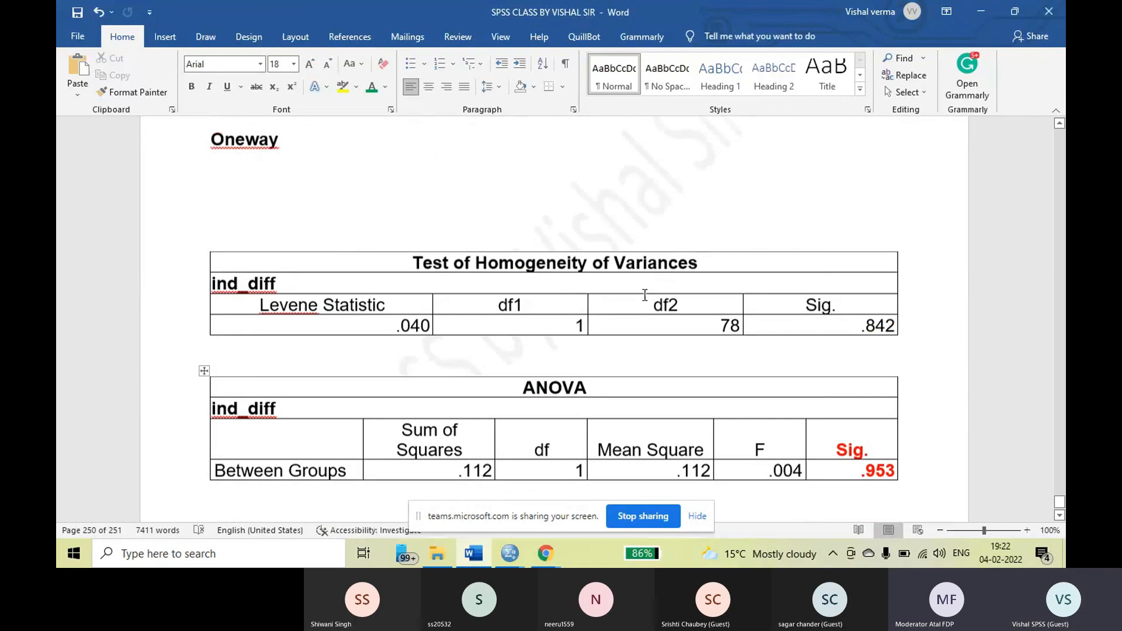
pyautogui.scroll(5, 643, 294)
pyautogui.scroll(-2, 643, 294)
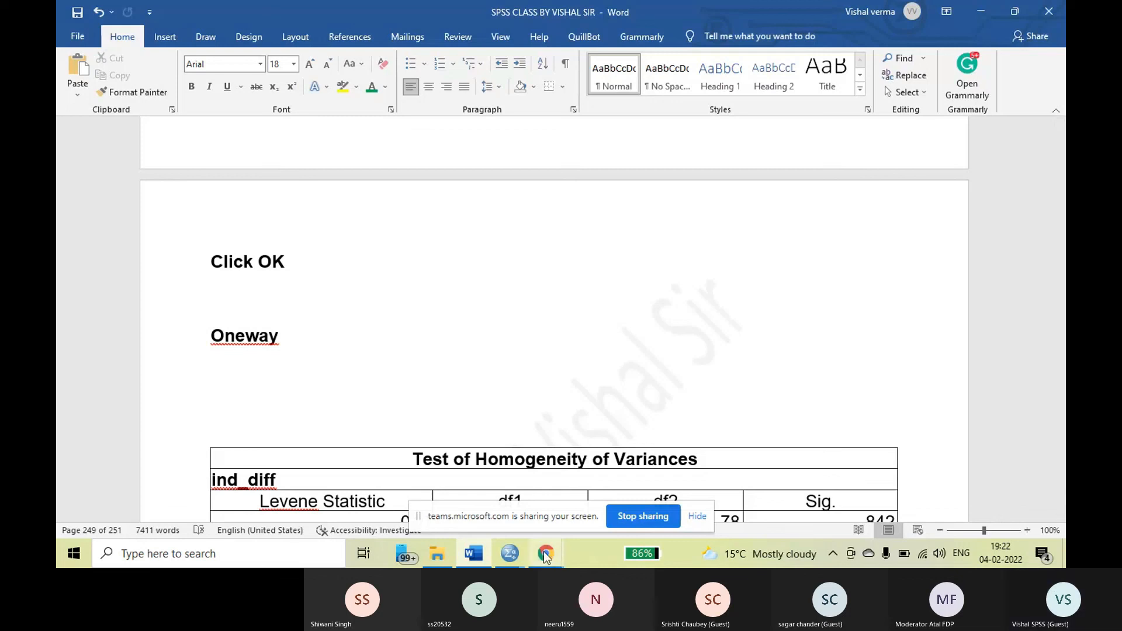
# Switch to WhatsApp in Chrome and view the class group chat with the shared homogeneity test data file
pyautogui.moveTo(546, 557)
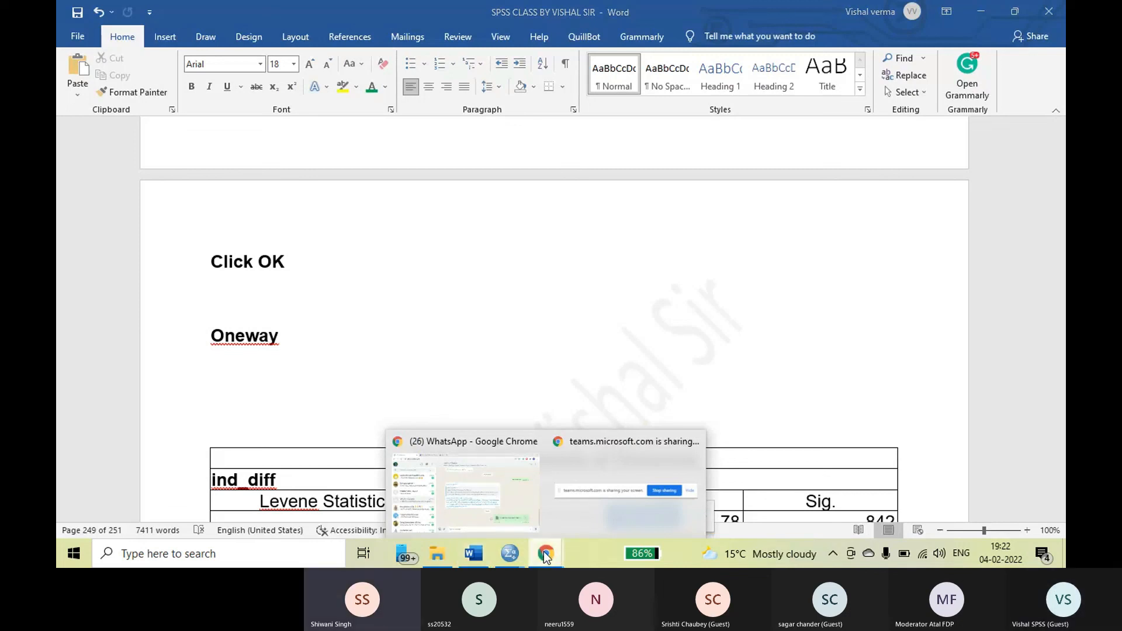
pyautogui.moveTo(585, 468)
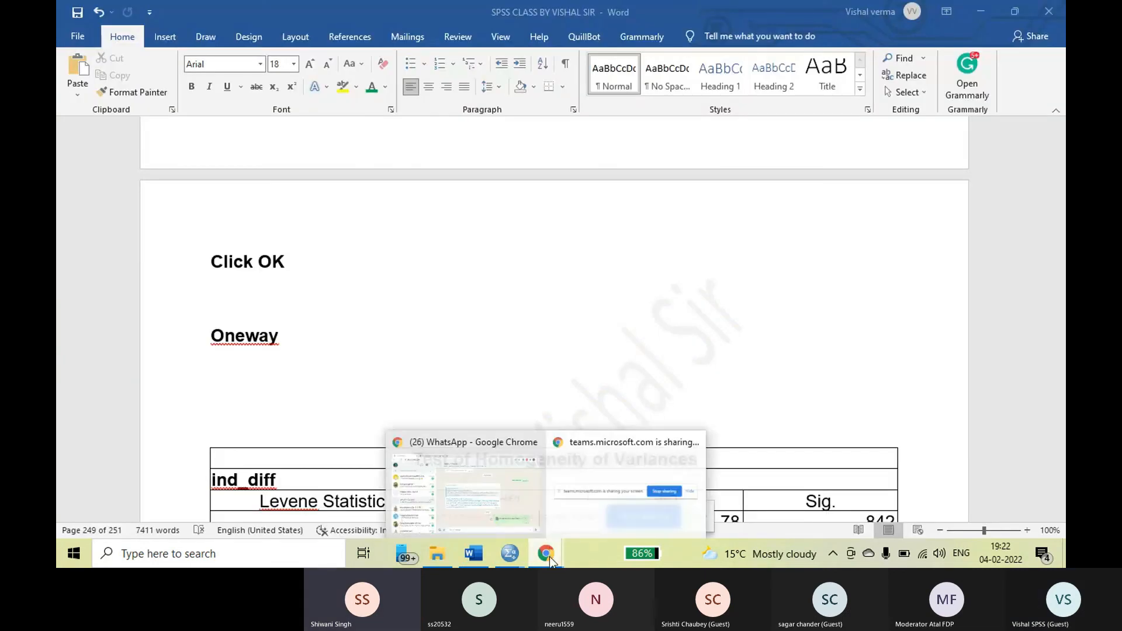
pyautogui.click(480, 502)
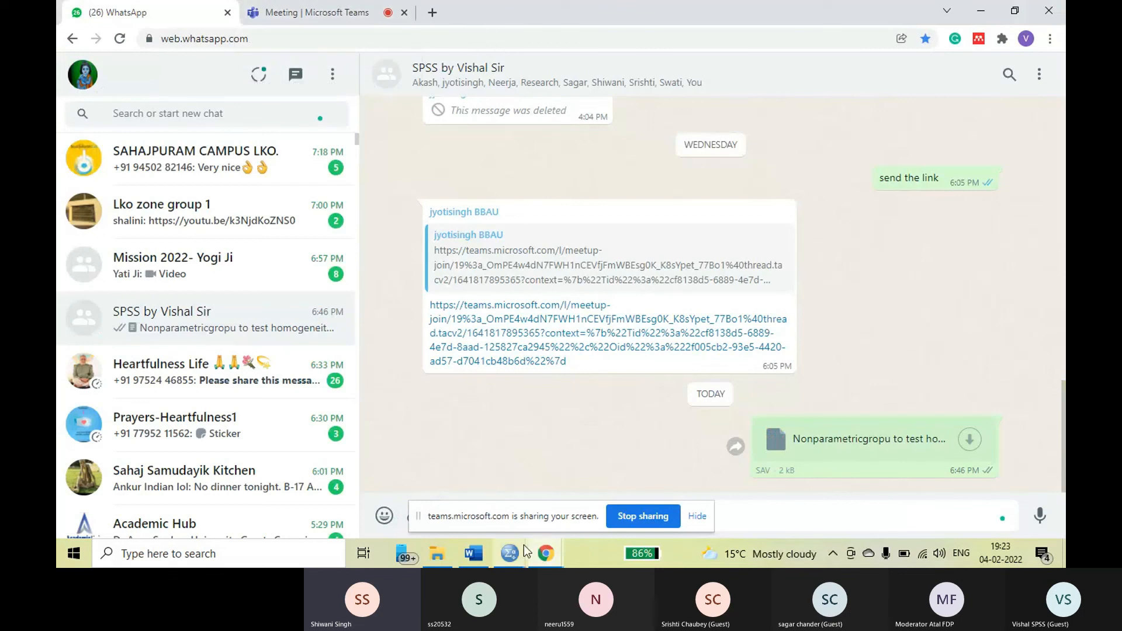
# Switch to the SPSS Statistics output and review the Oneway results for Ind_diff, from the homogeneity test to the ANOVA and means plot
pyautogui.click(469, 475)
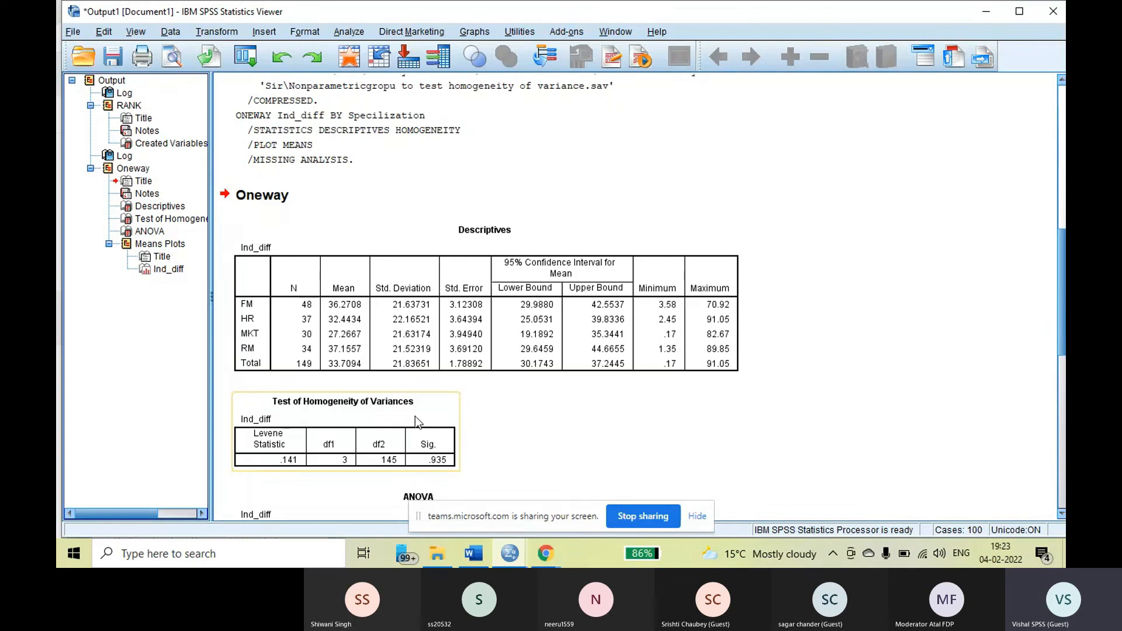
pyautogui.scroll(-3, 415, 416)
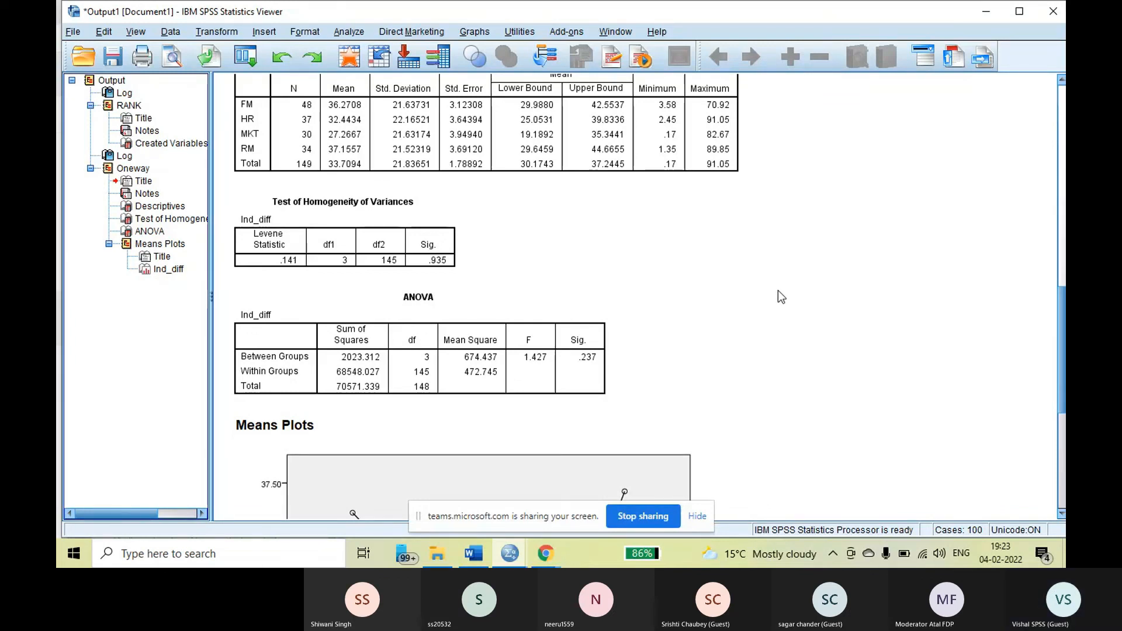
pyautogui.scroll(-3, 777, 290)
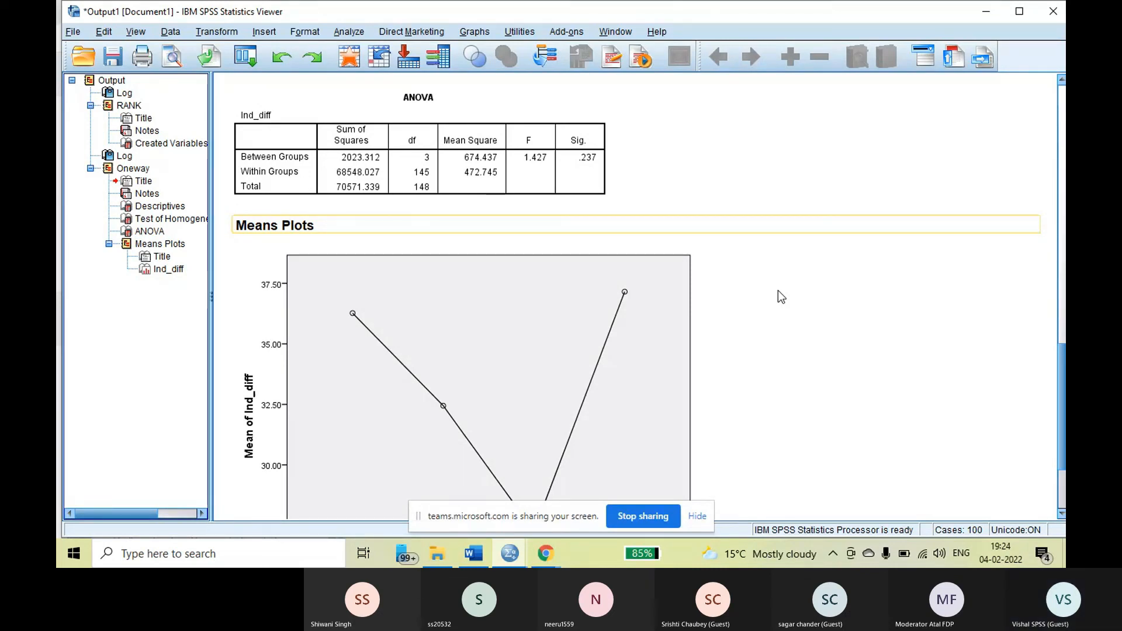
pyautogui.click(777, 290)
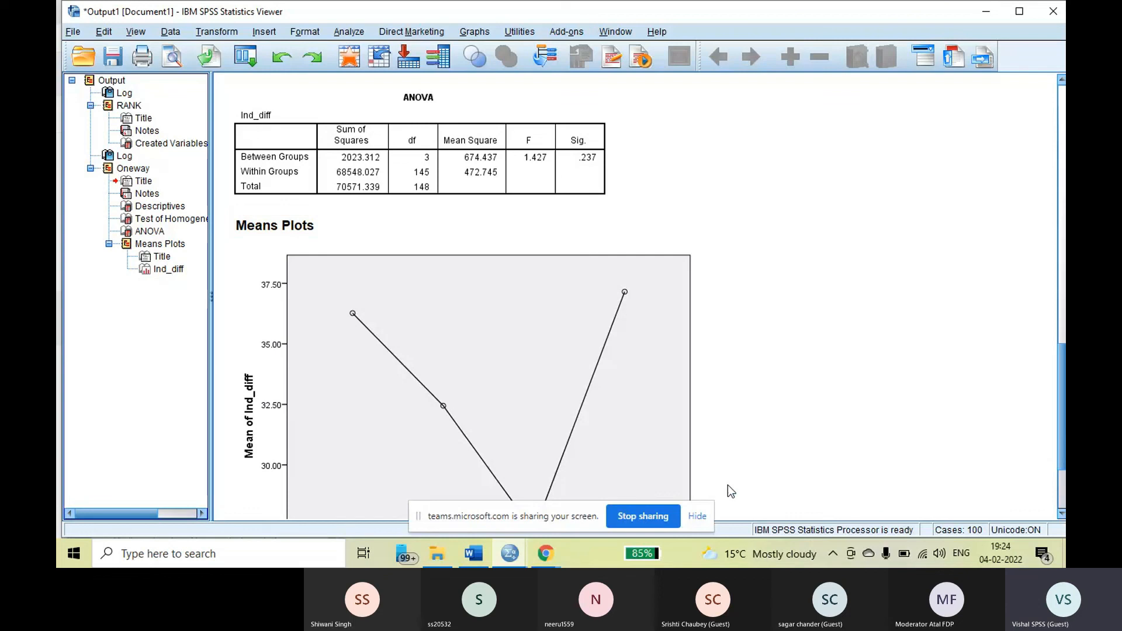